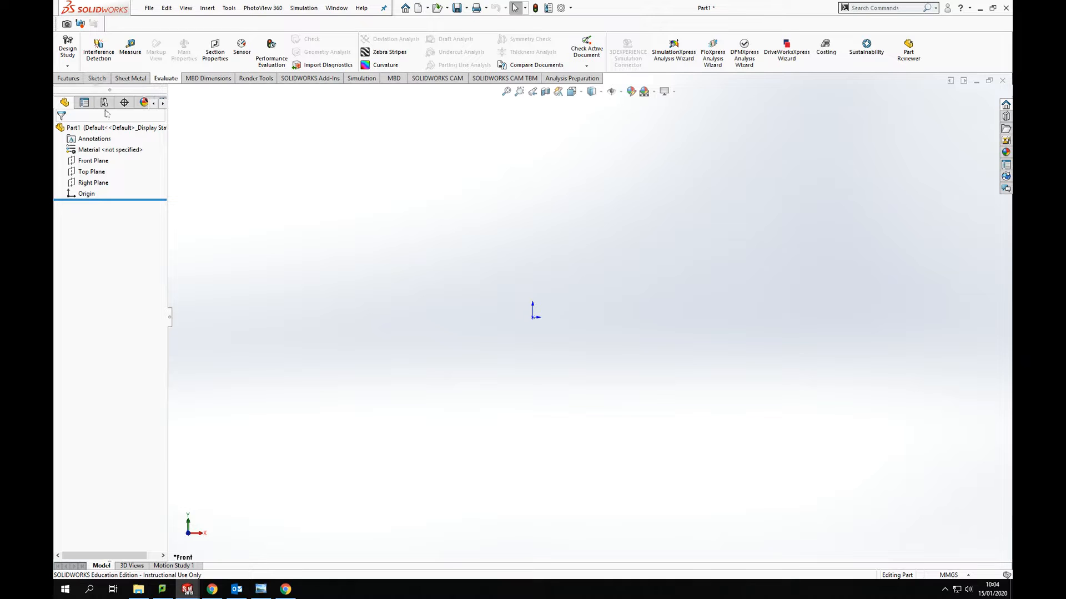
Step: Start a new sketch on the Front Plane
click(100, 162)
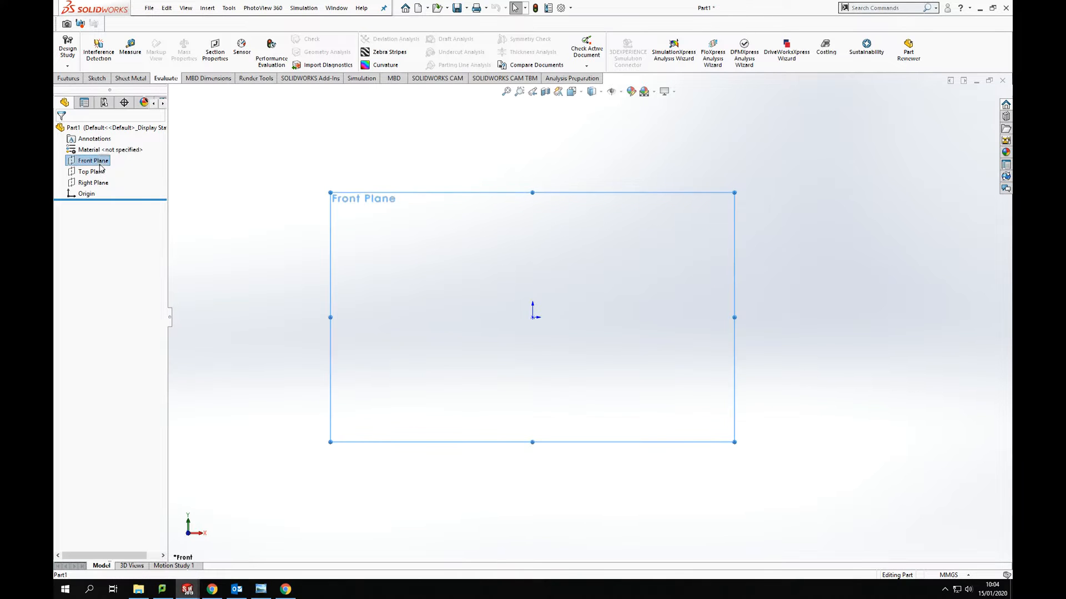
click(98, 79)
click(67, 47)
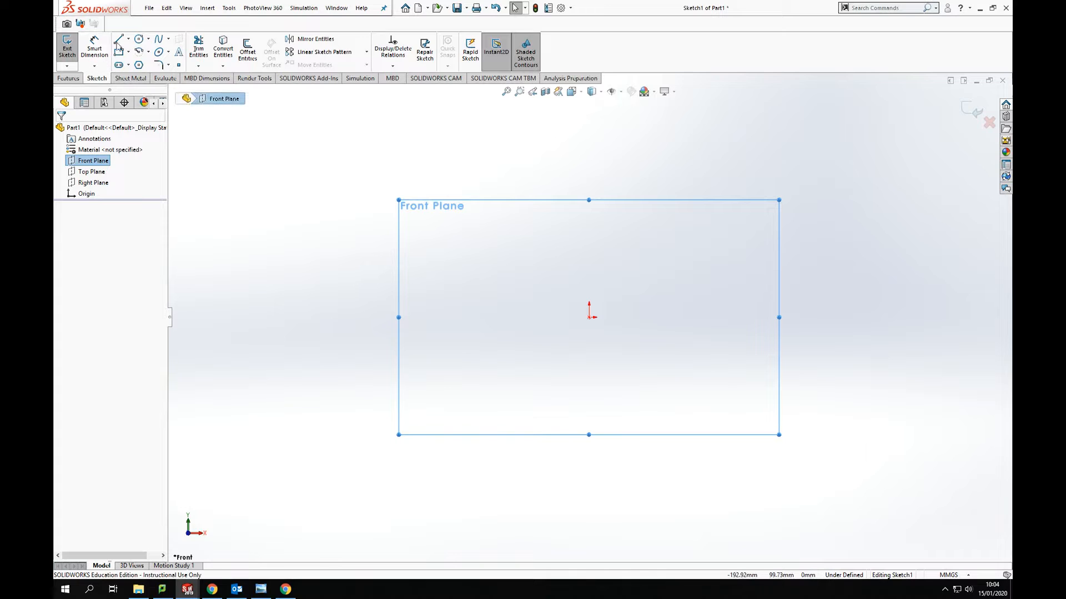
Step: Draw a stepped line profile from the origin: about 22 mm up, 40 mm across, small step up, 36 mm across, shallow groove, final horizontal line
click(121, 43)
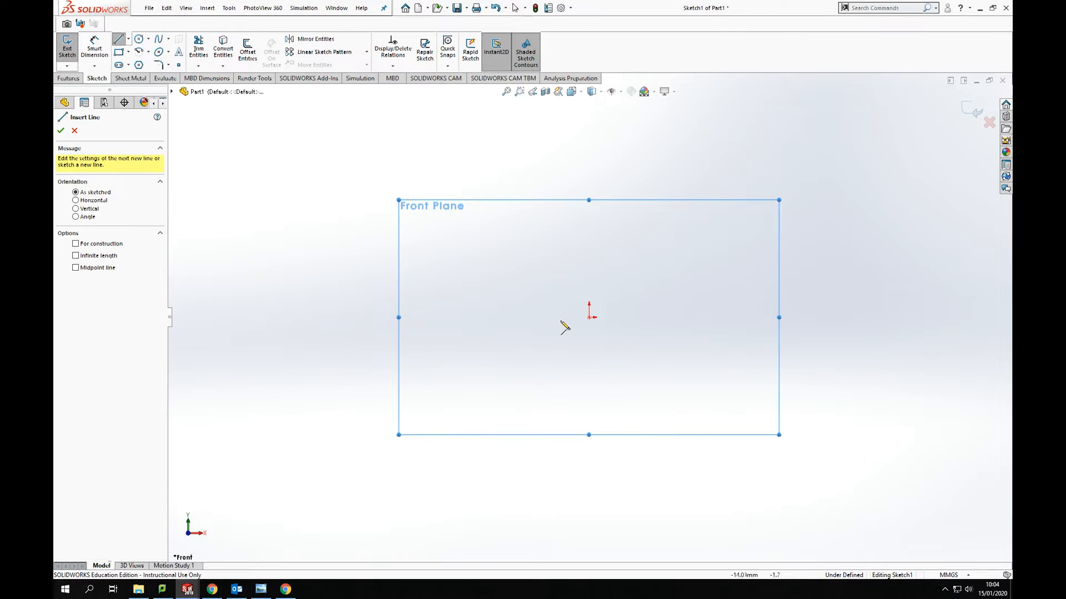
click(589, 318)
click(589, 271)
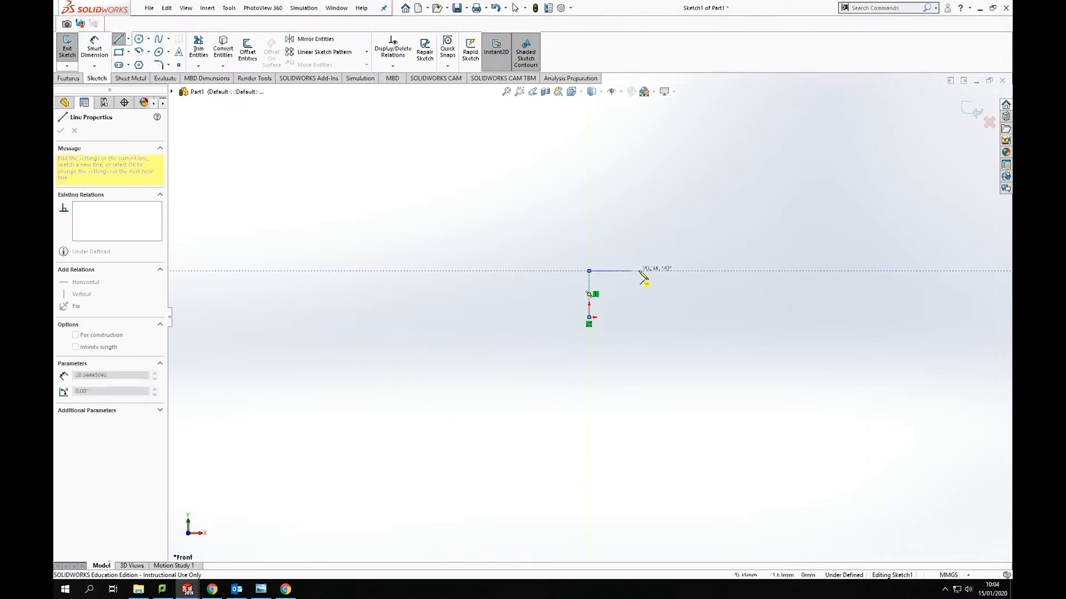
click(702, 270)
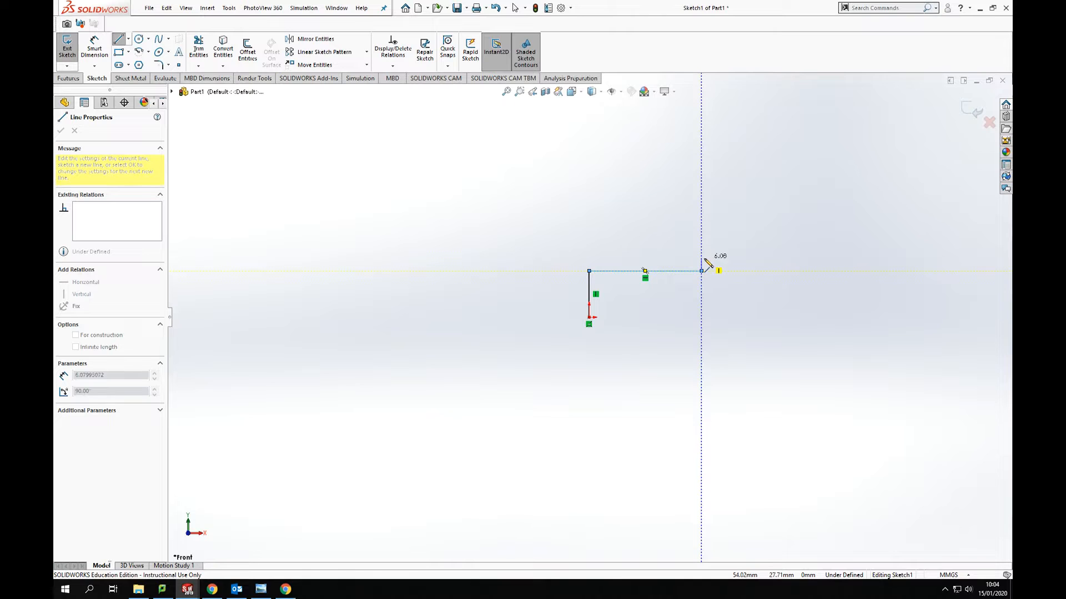
click(702, 263)
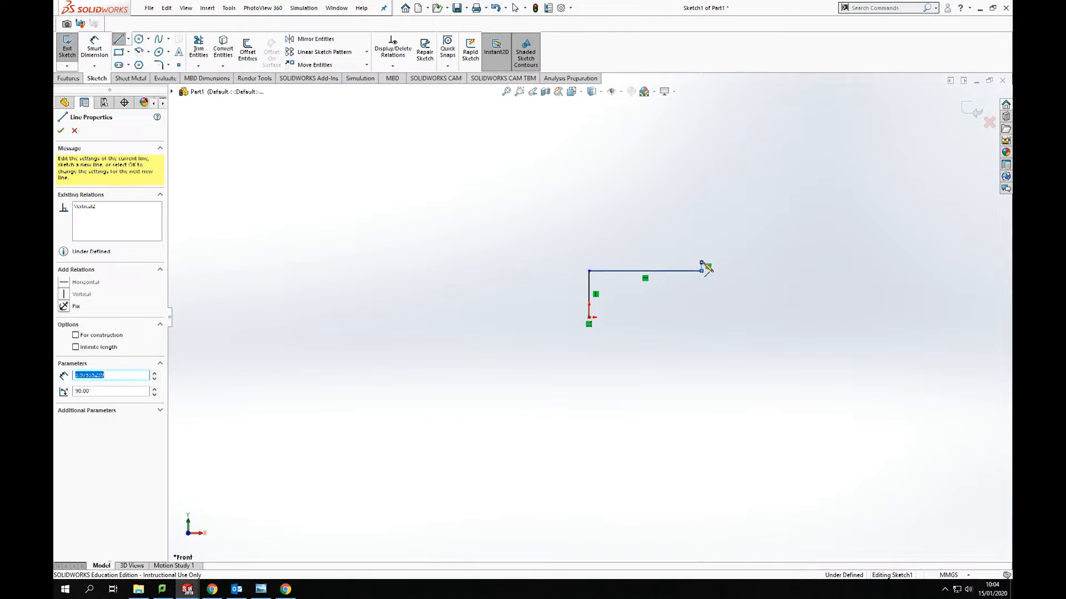
click(802, 262)
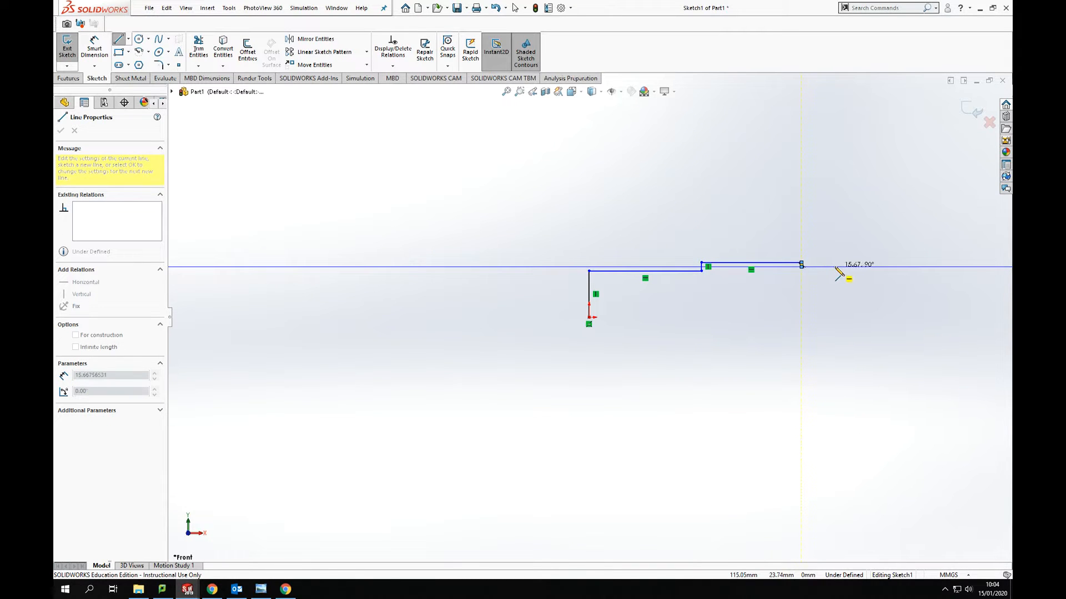
click(890, 262)
key(Escape)
Step: Dimension the vertical line rising from the origin at 33/2 mm
scroll(909, 282, down, 3)
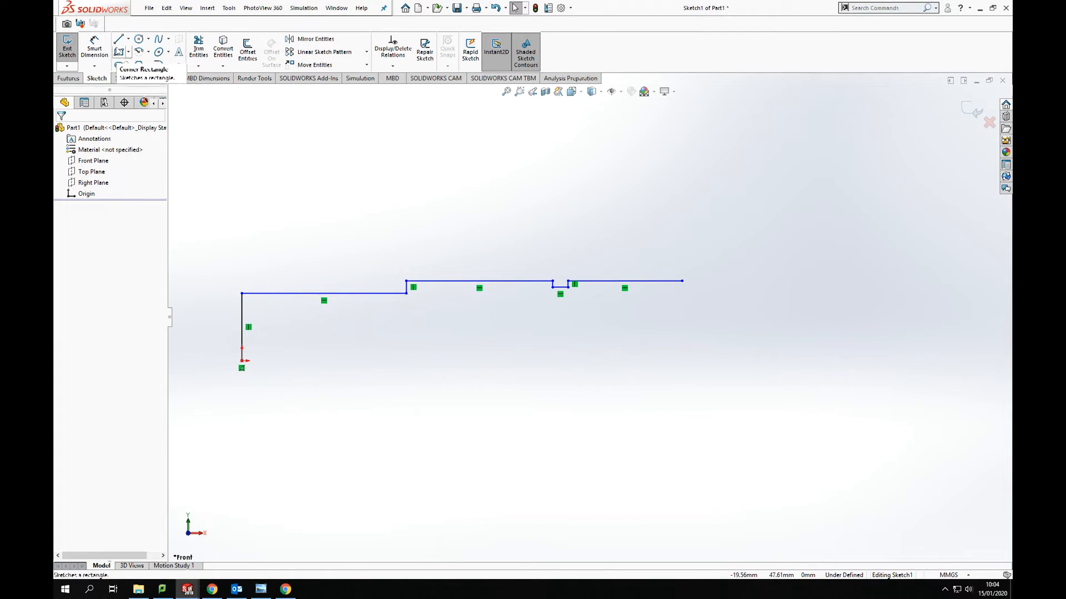
scroll(248, 324, down, 2)
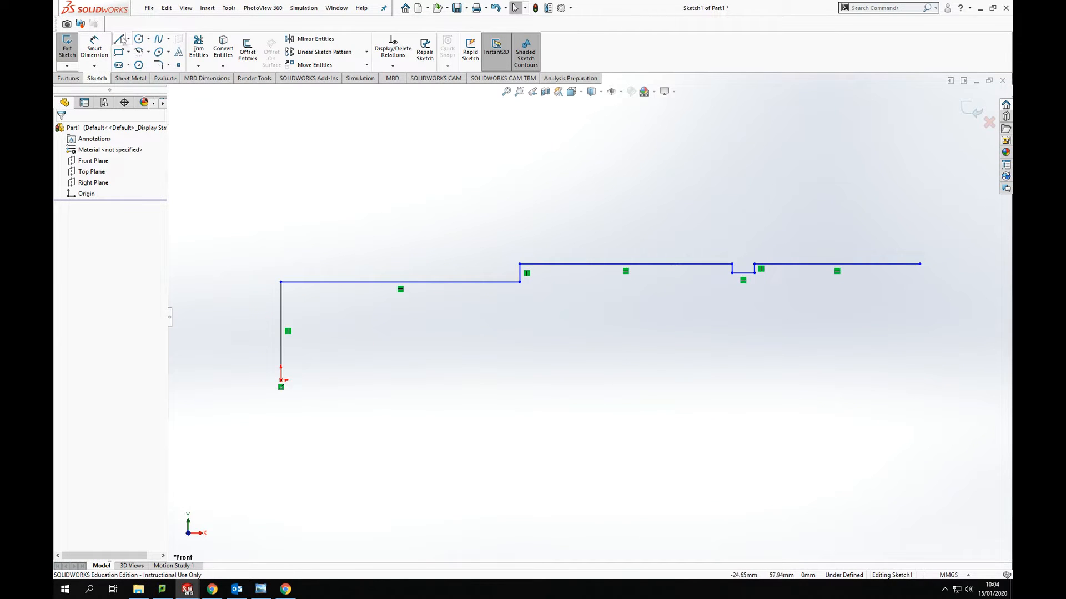
click(100, 48)
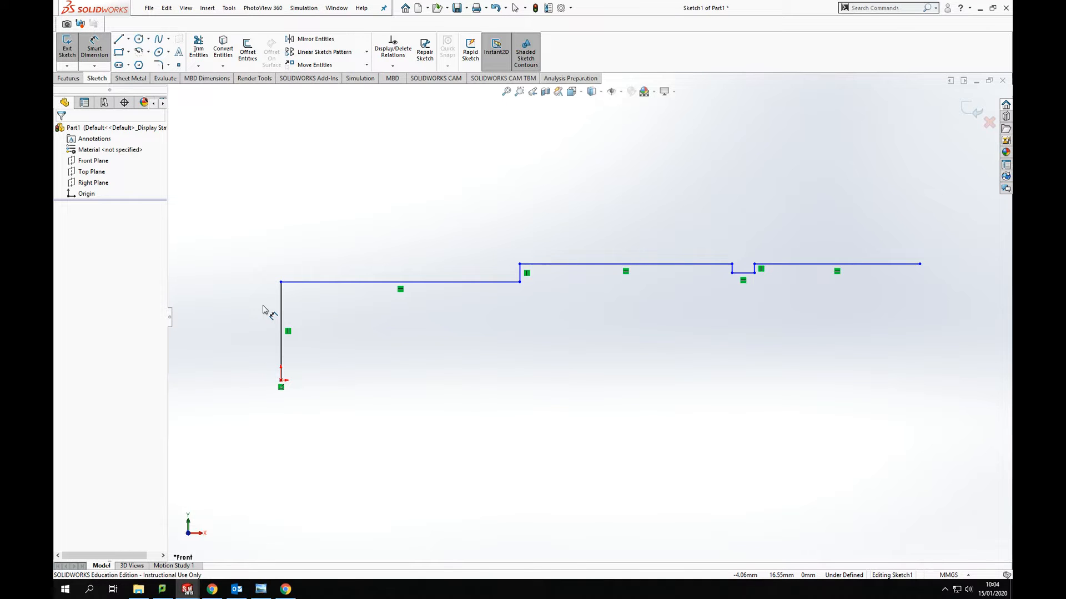
click(282, 309)
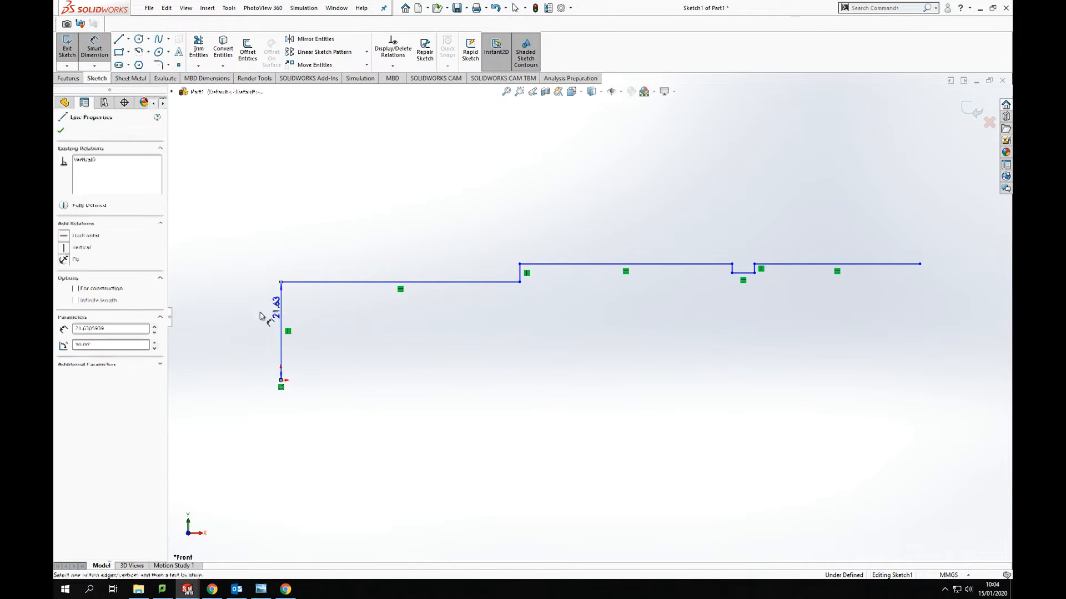
click(242, 335)
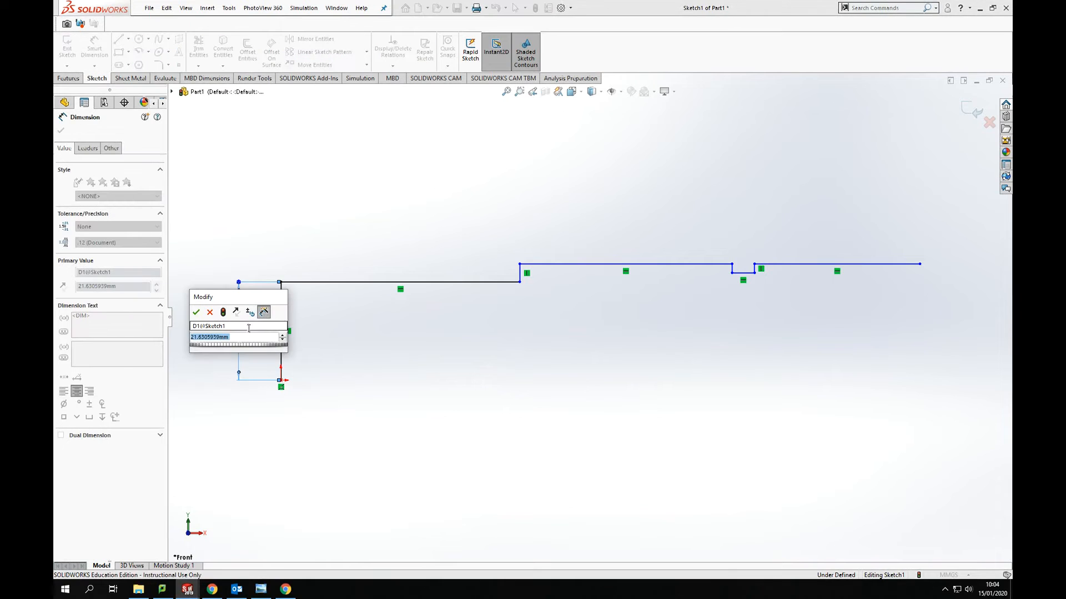
text(33/2)
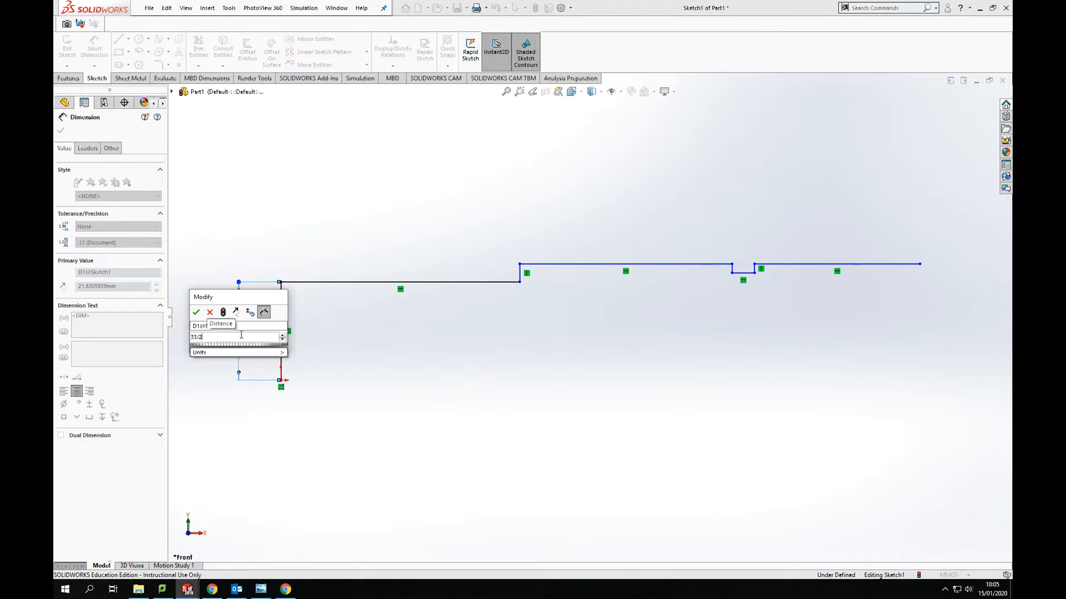
key(Return)
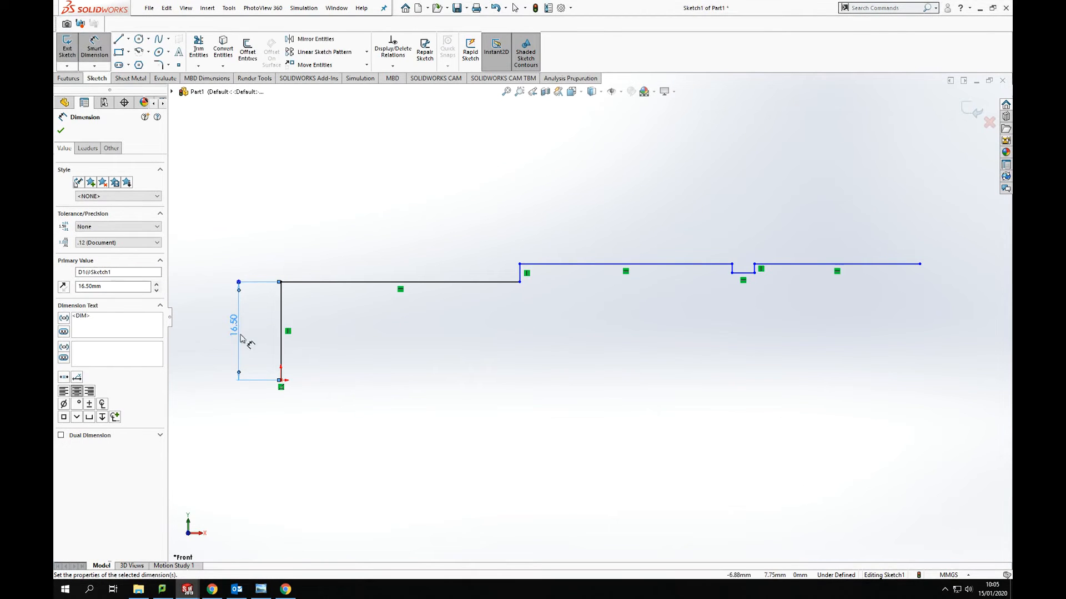
Step: Dimension the first horizontal line of the profile at 35 mm
click(367, 286)
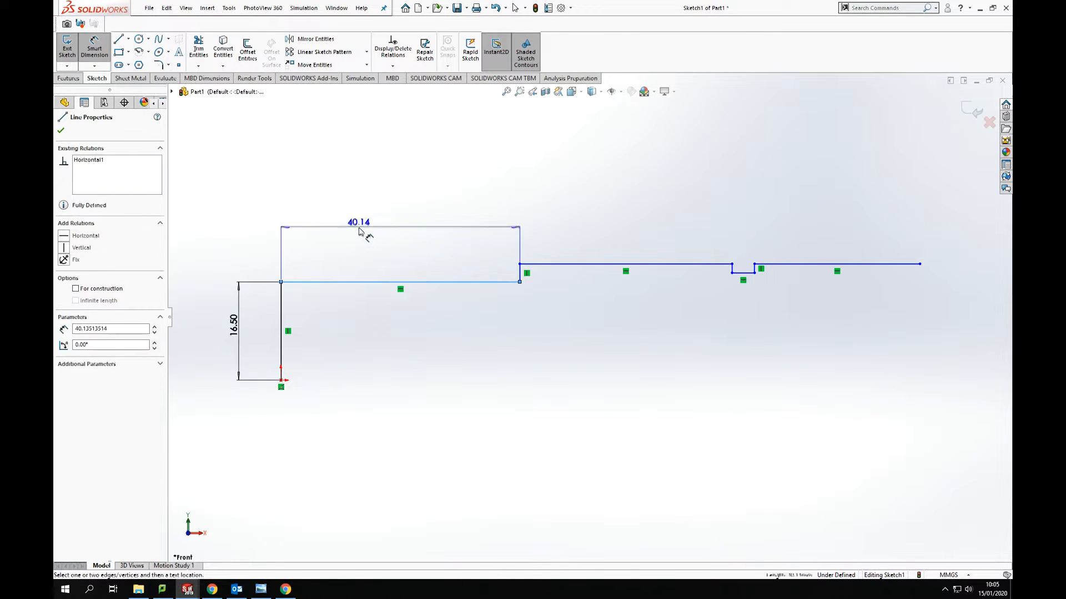
click(362, 230)
text(35.00mm)
key(Return)
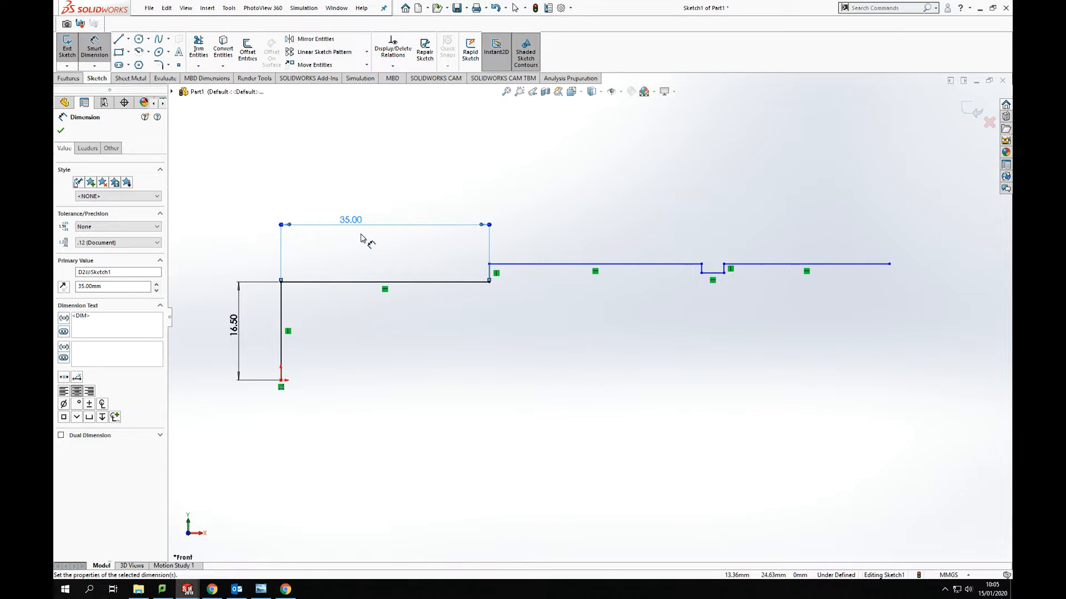
Step: Dimension the height of the second horizontal line above the origin as 36/2 mm
click(537, 267)
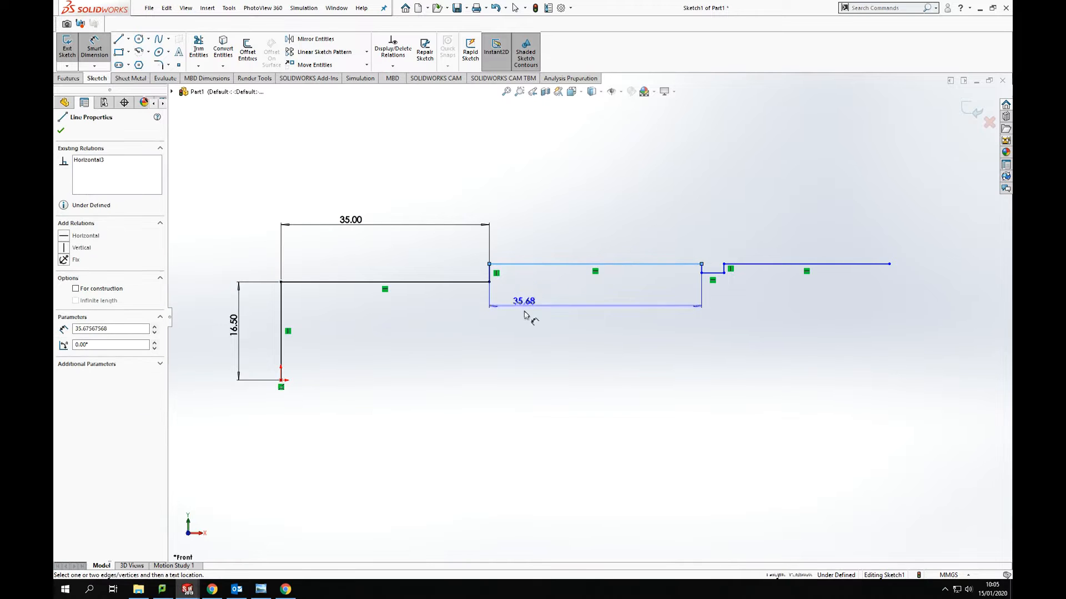
click(287, 382)
click(589, 346)
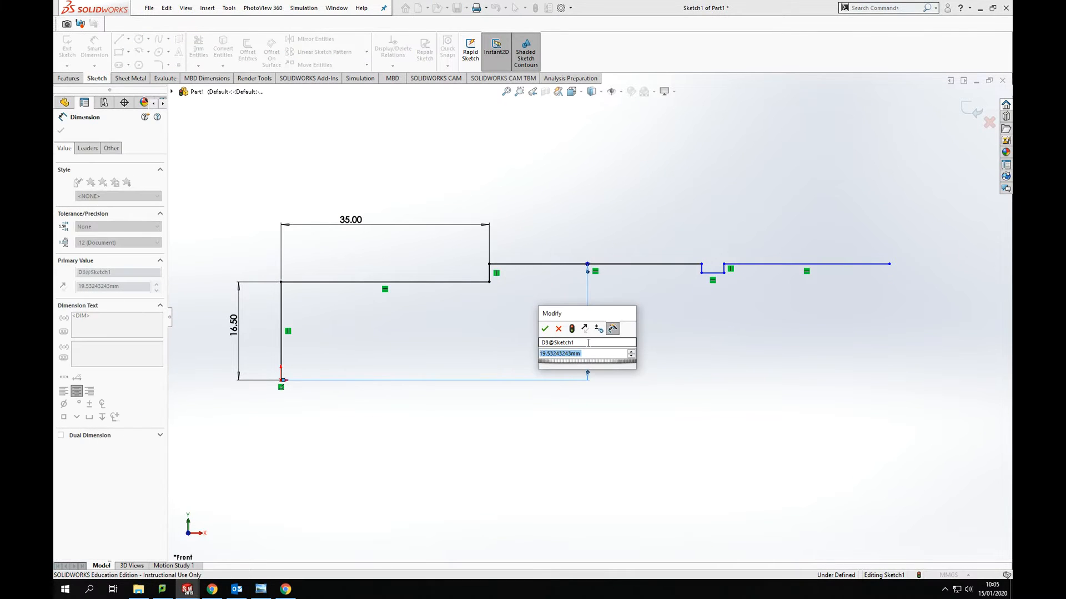
text(36)
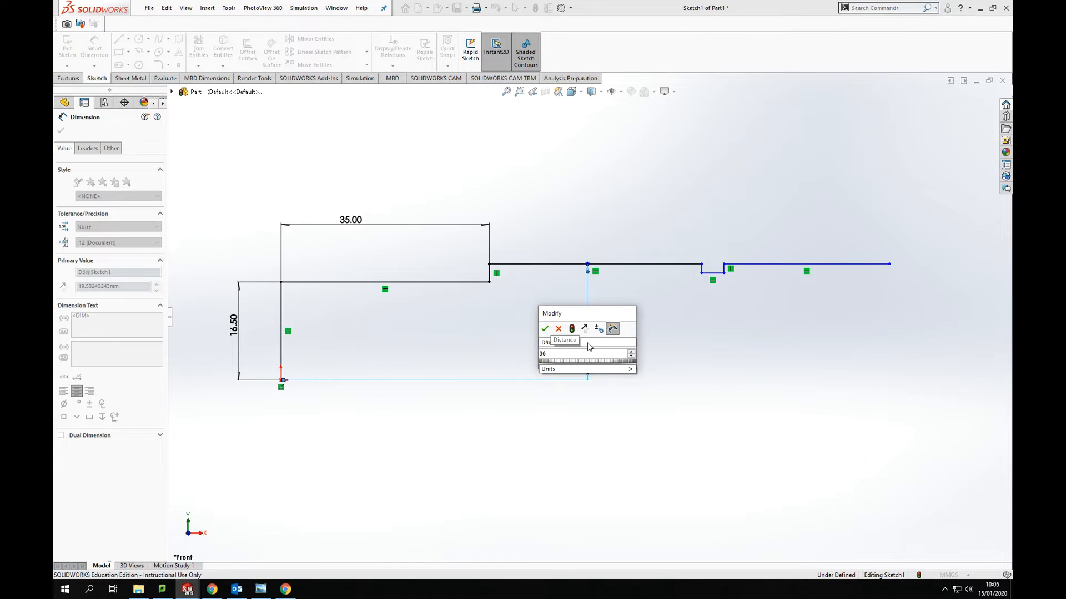
text(/2)
key(Return)
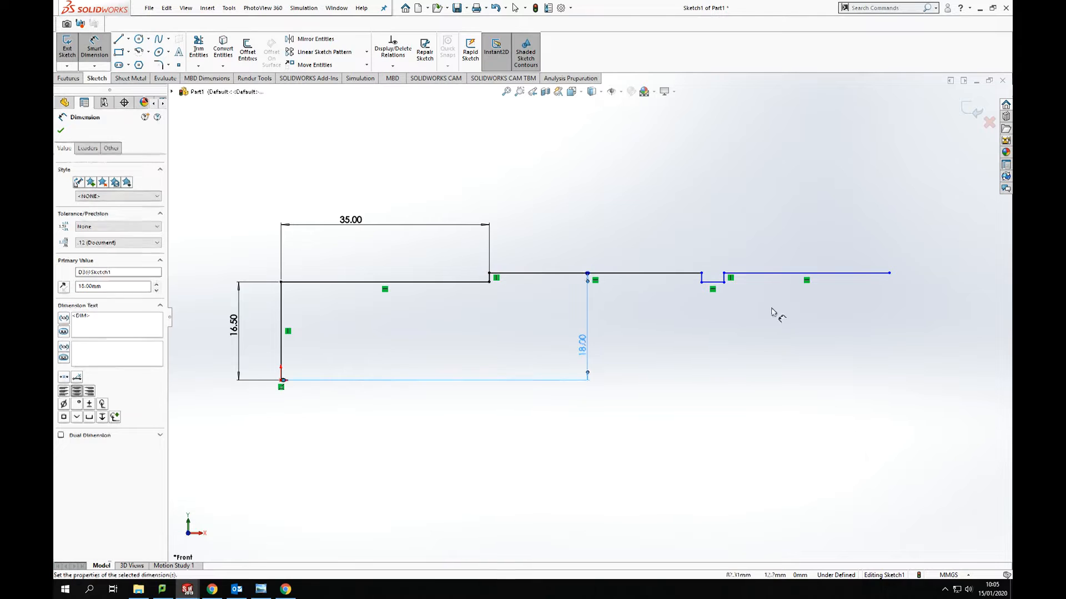
key(Escape)
Step: Draw a horizontal centerline about 184 mm long from the origin, extending past the end of the profile
click(128, 39)
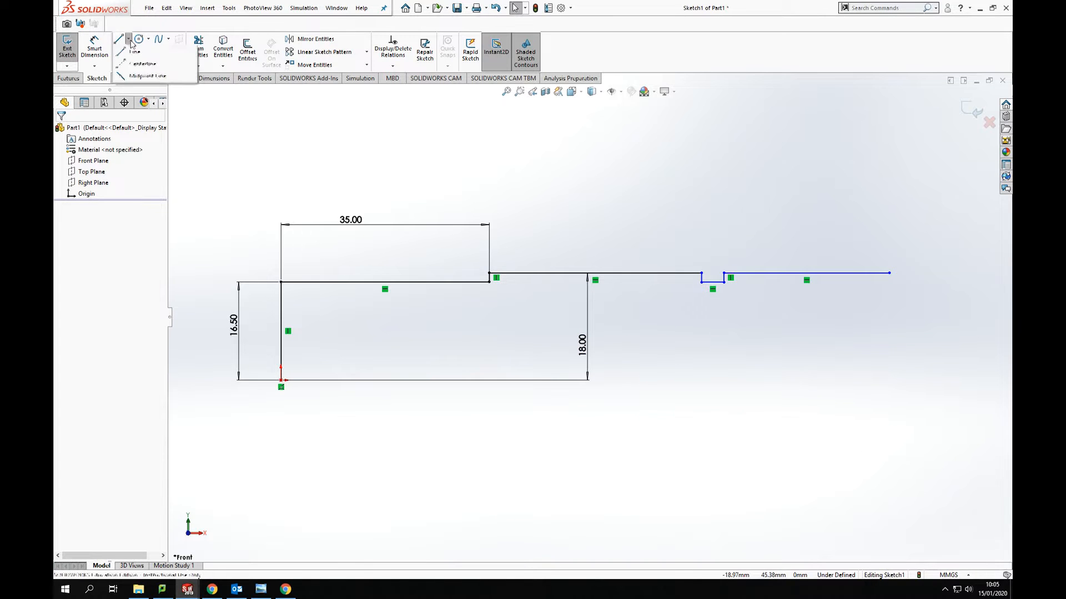
click(139, 67)
click(281, 380)
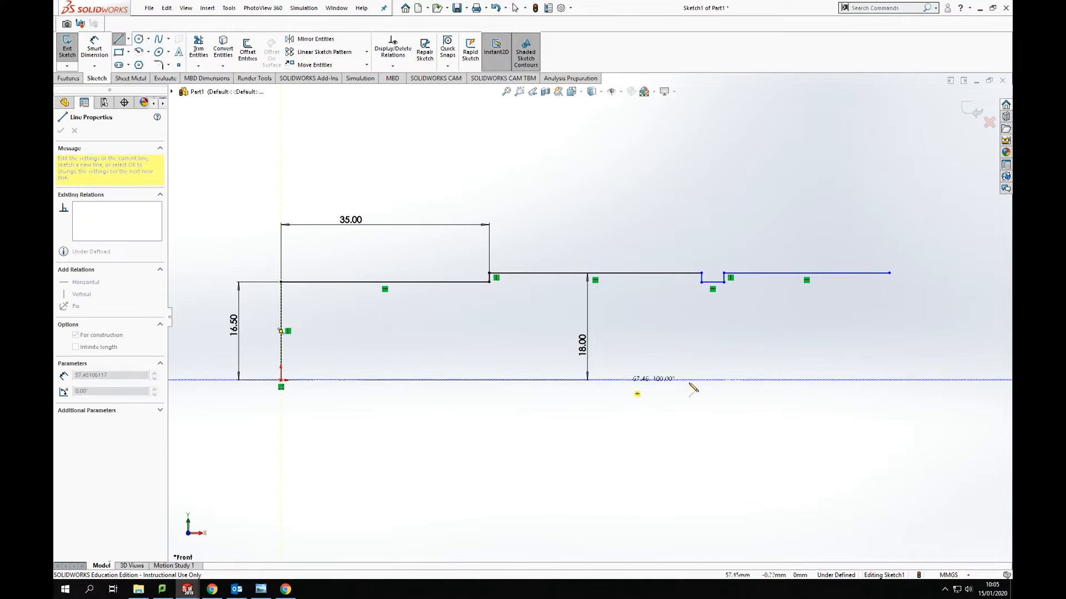
scroll(690, 385, up, 4)
scroll(860, 392, up, 1)
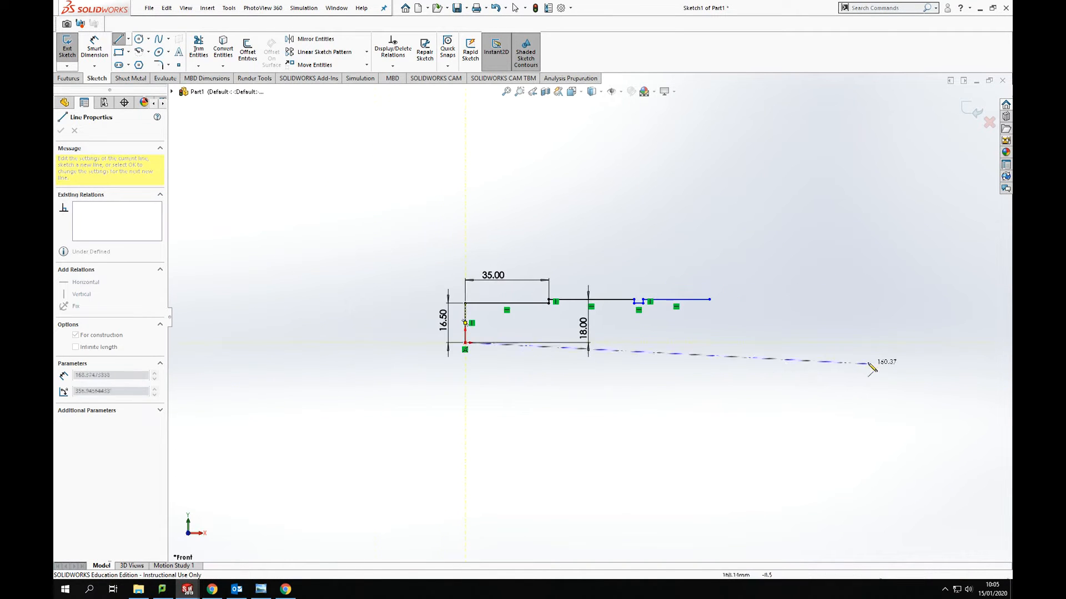
click(907, 343)
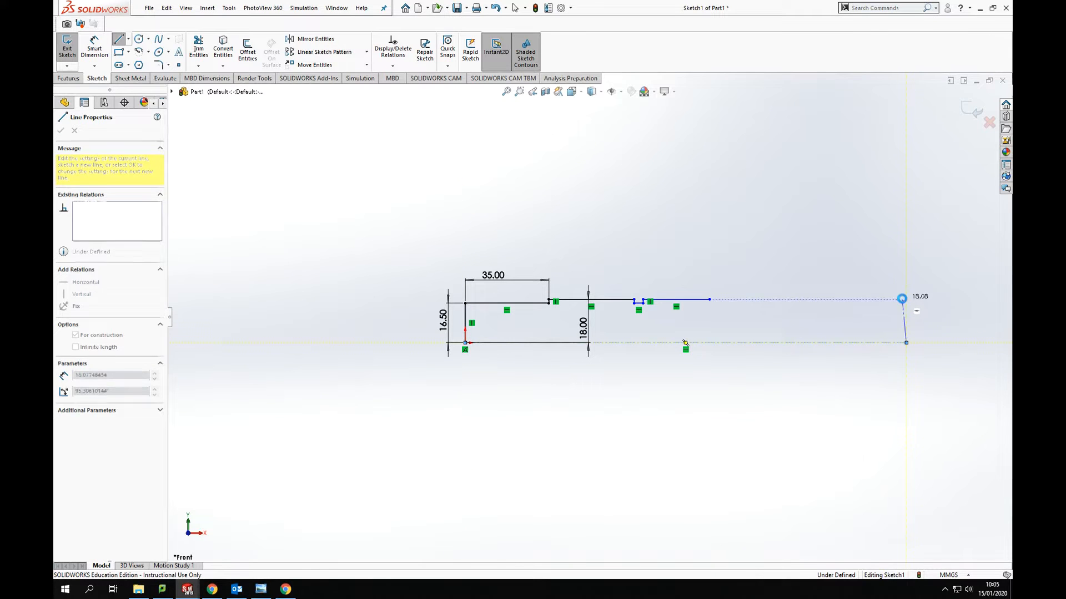
key(Escape)
Step: Dimension the centerline's length at 278 mm
click(94, 48)
click(758, 348)
click(731, 414)
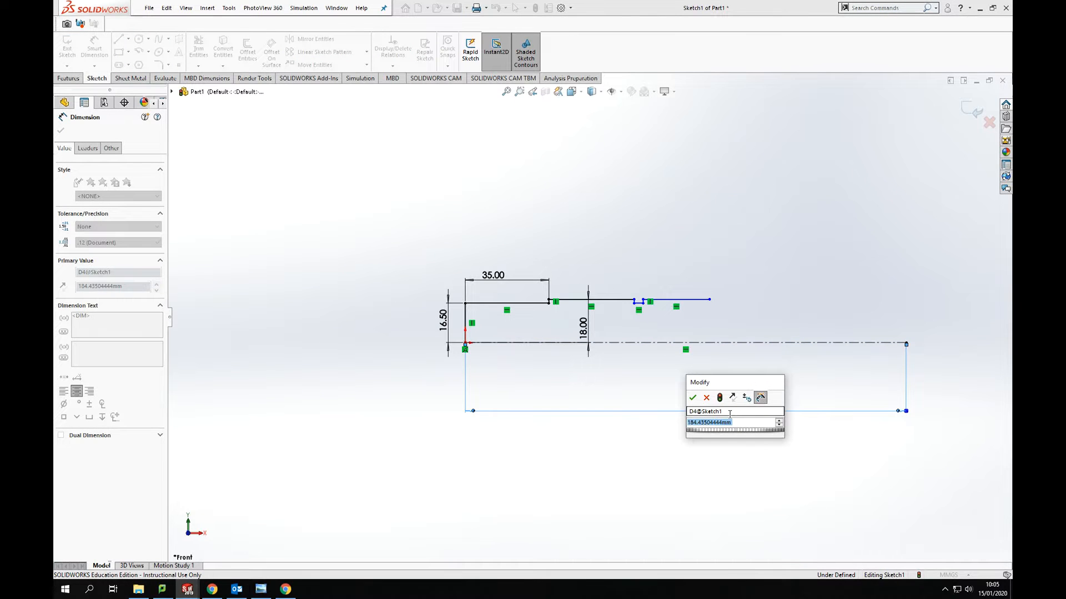
text(278)
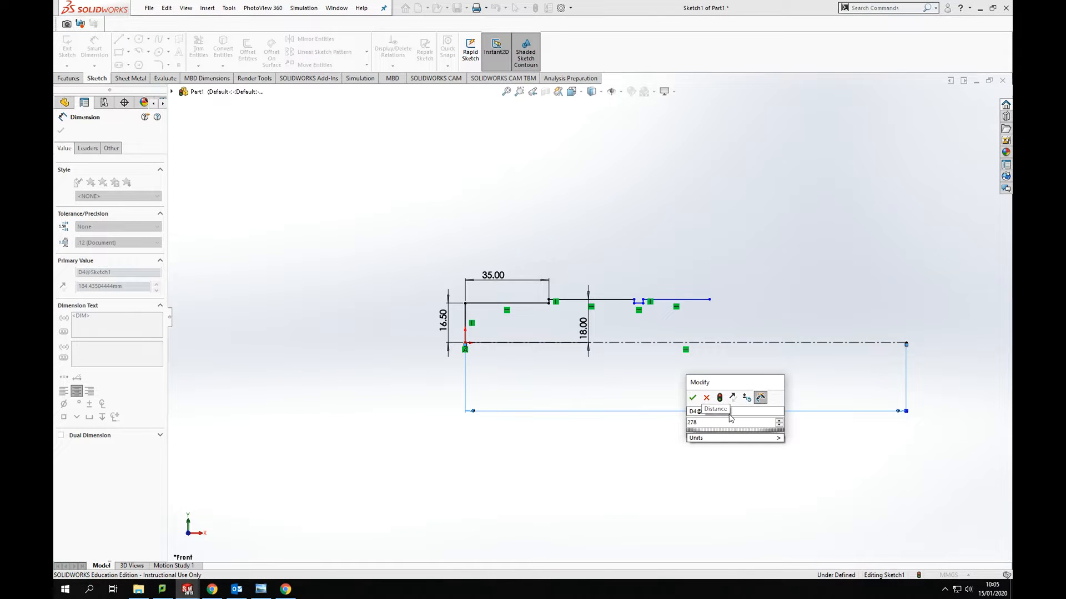
key(Return)
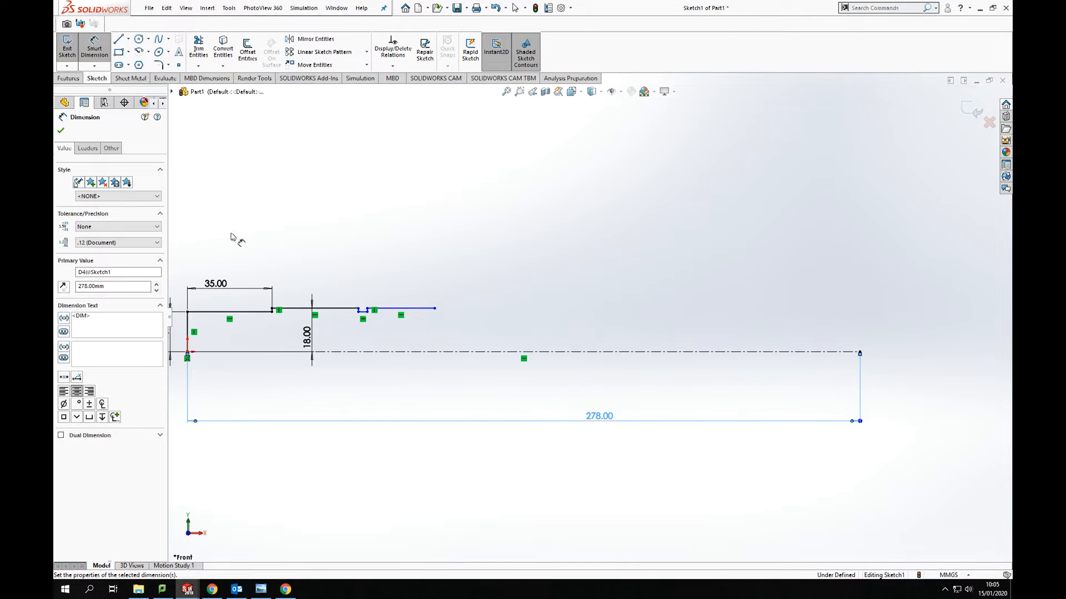
Step: Dimension the length of the horizontal line between the first step and the groove at 31 mm
scroll(383, 319, down, 3)
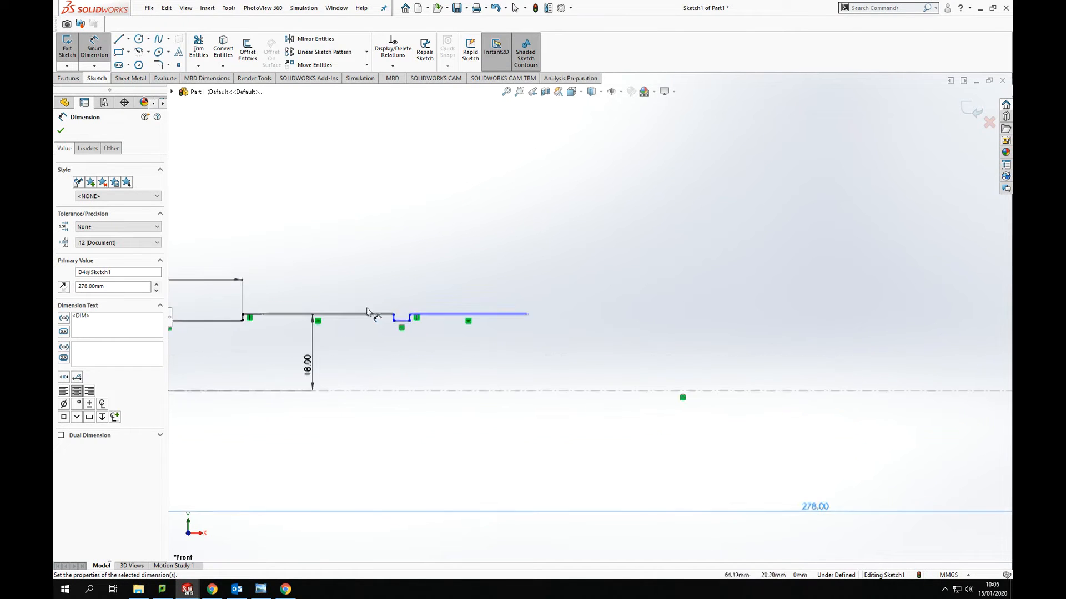
click(94, 49)
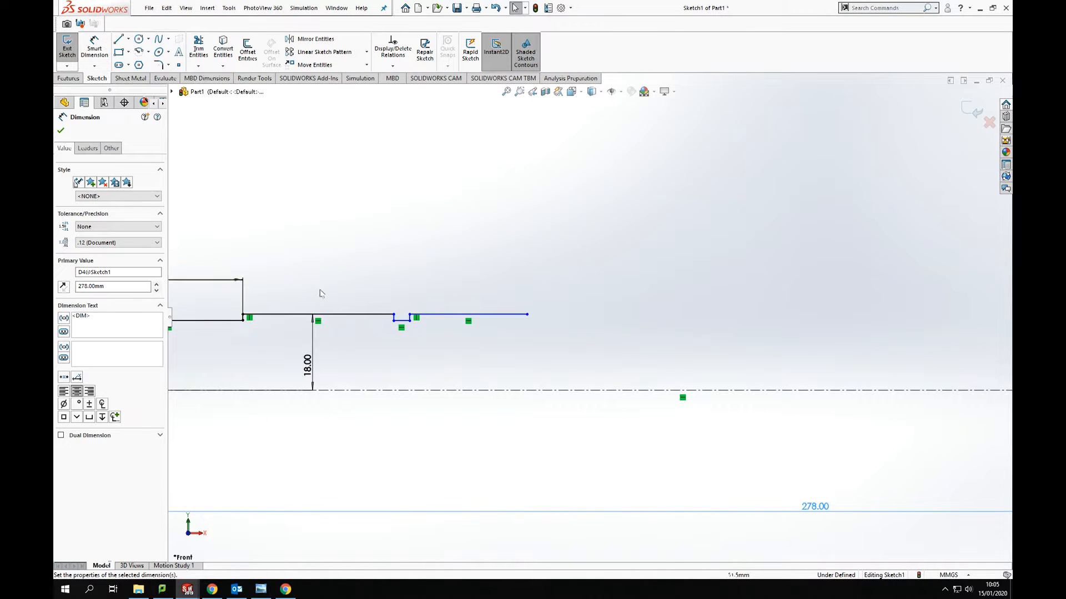
click(98, 41)
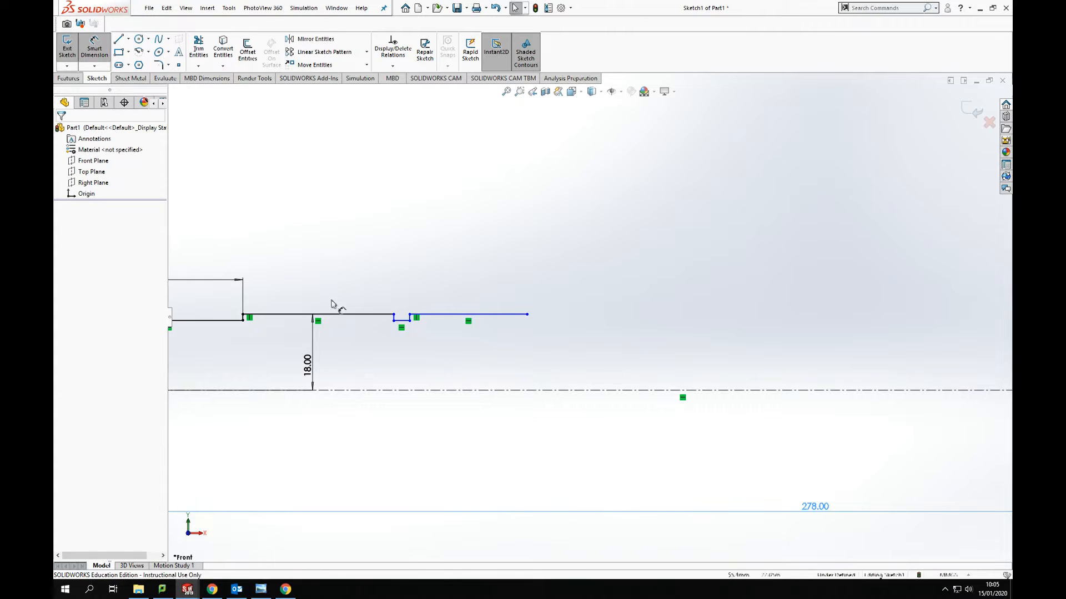
click(349, 315)
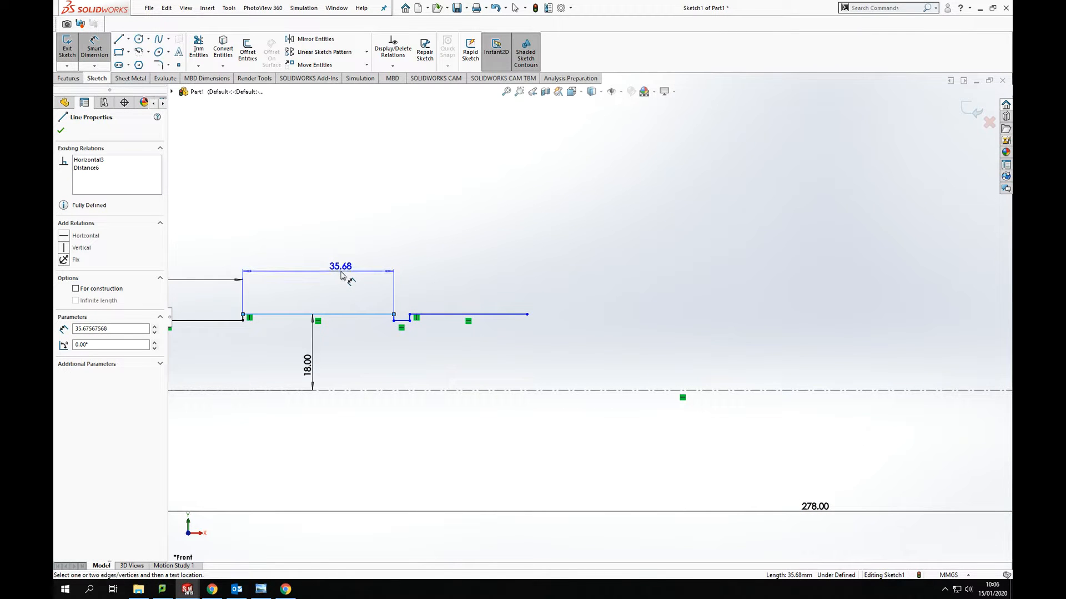
click(344, 265)
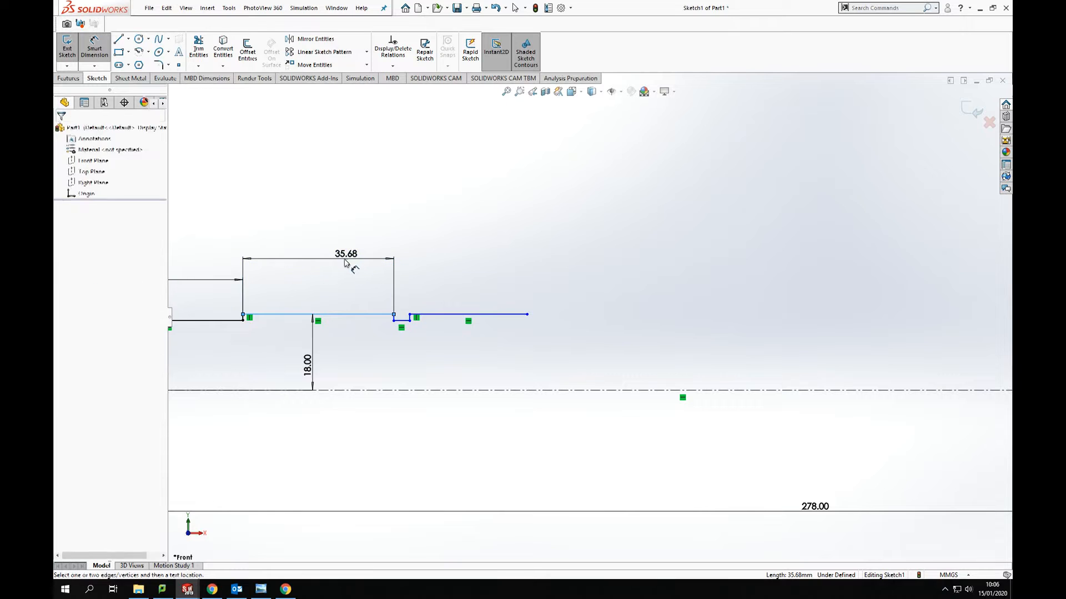
text(31)
key(Return)
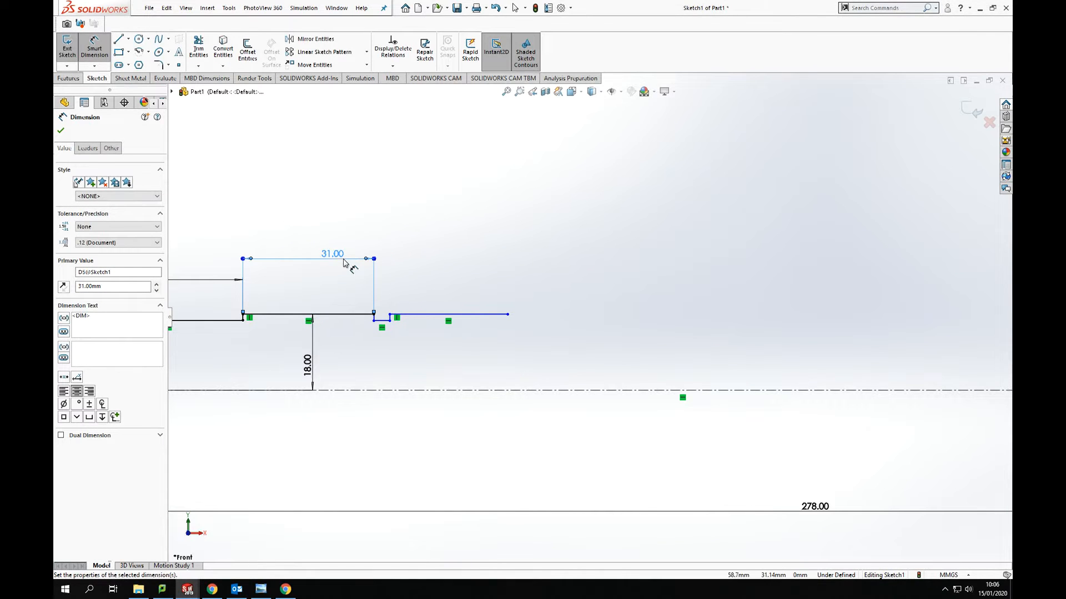
Step: Dimension the height of the groove's floor line above the centerline at 17.5 mm
click(383, 321)
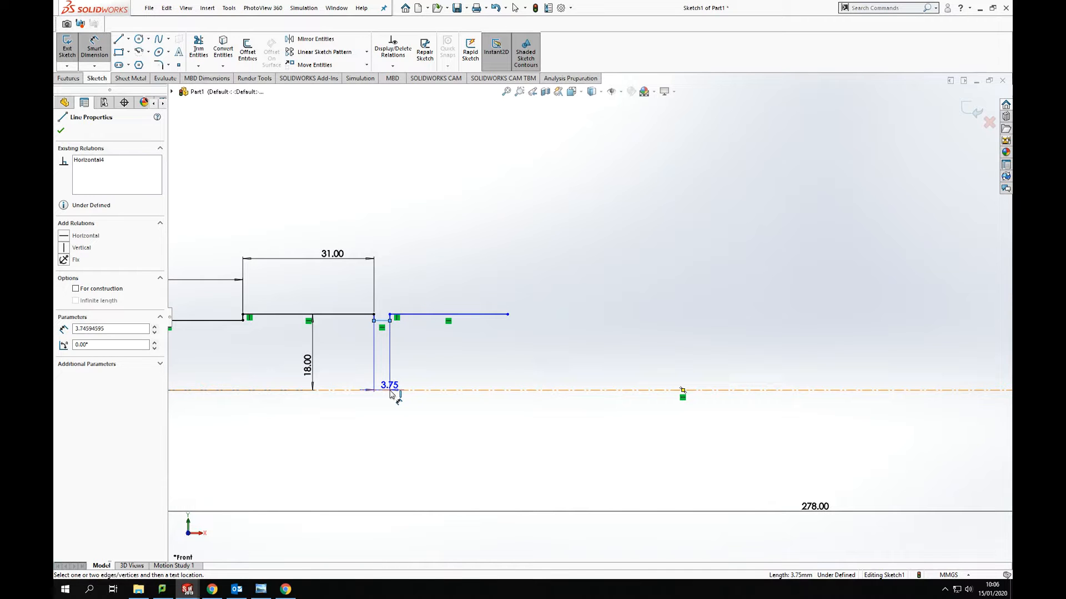
click(392, 392)
click(401, 373)
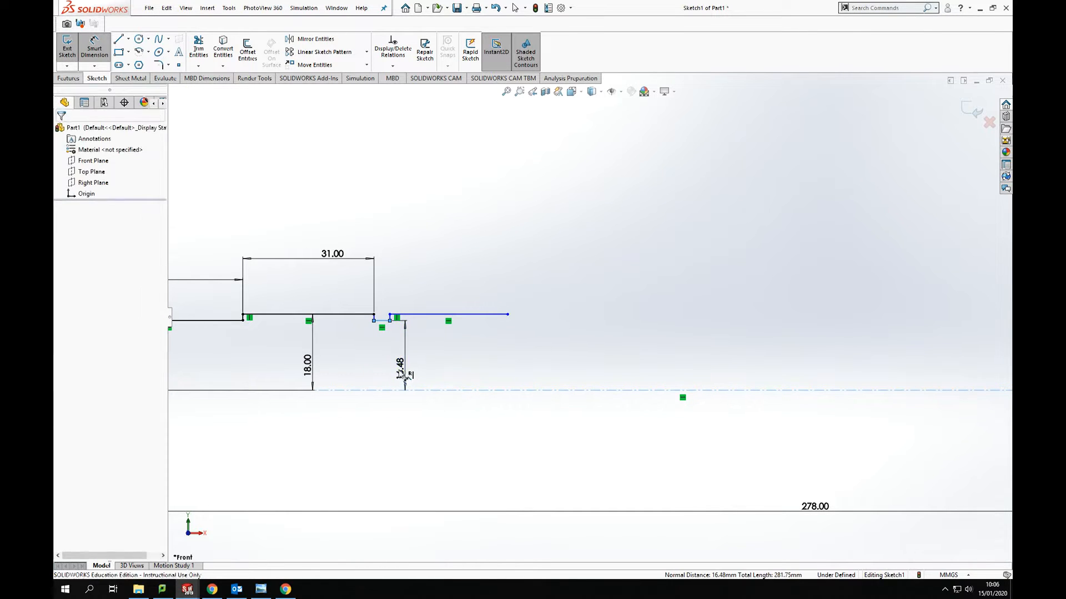
text(17.5)
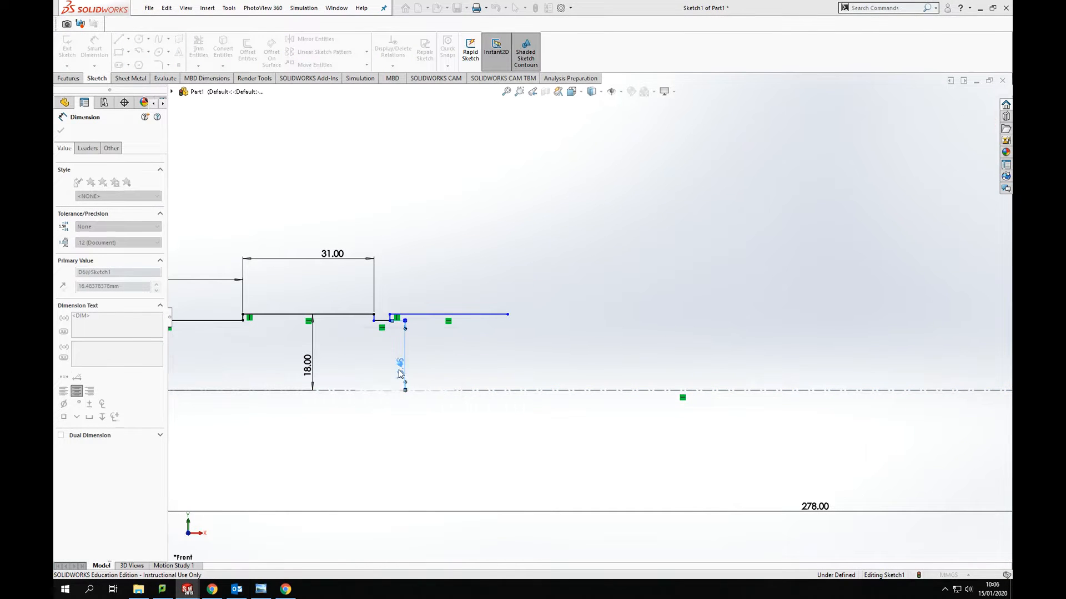
key(Return)
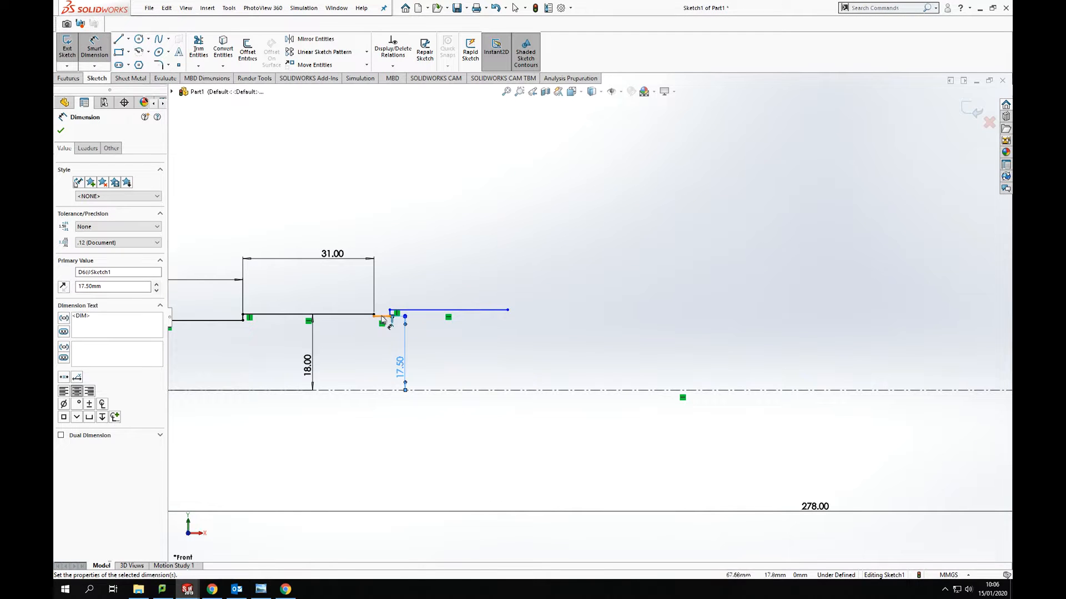
Step: Dimension the width of the groove's floor line at 3 mm
click(384, 316)
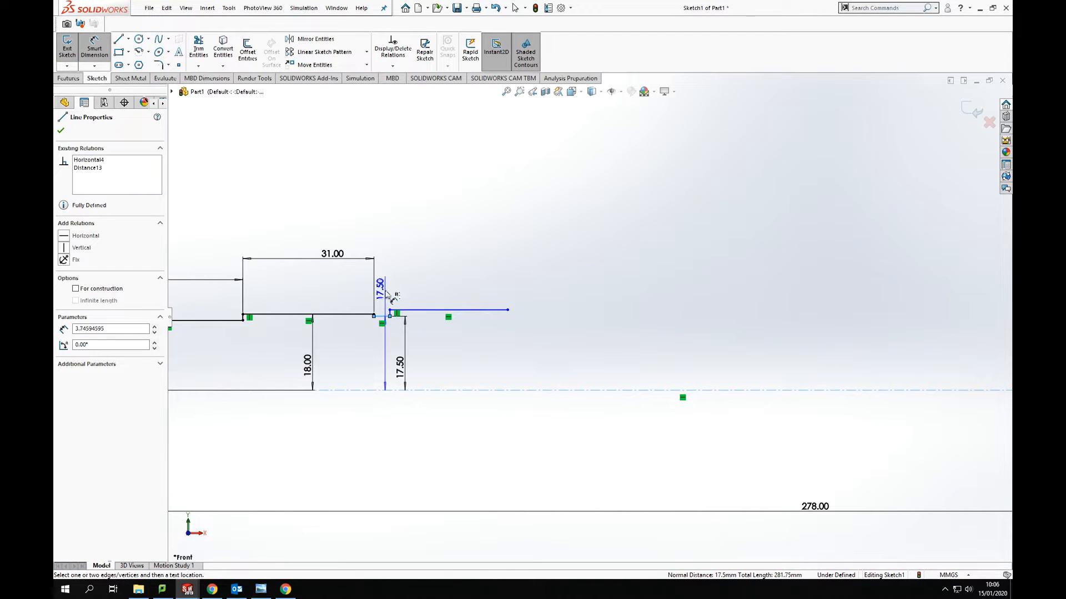
click(388, 281)
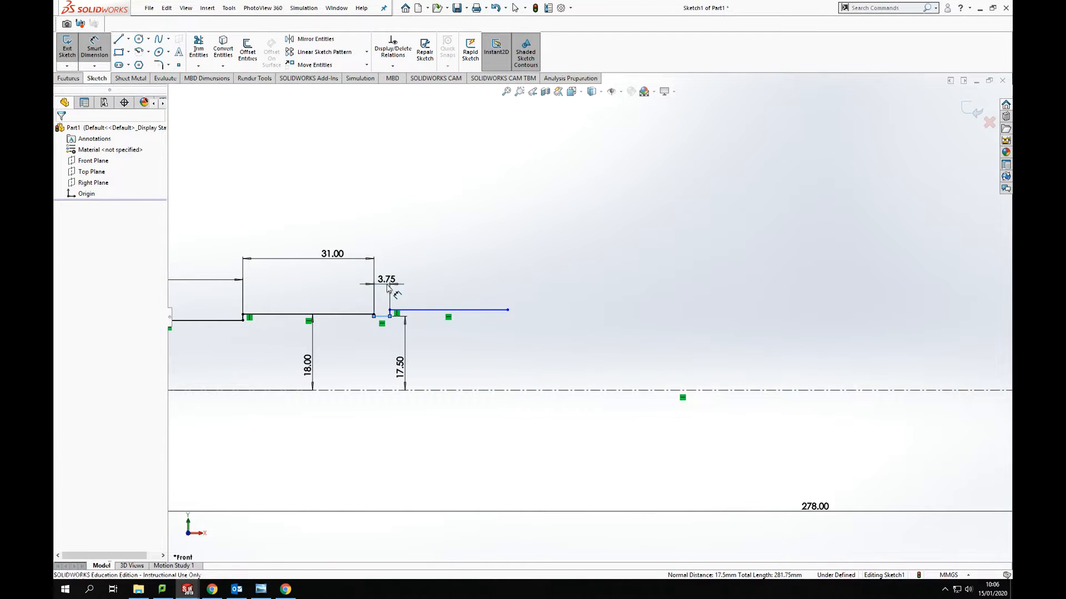
text(3)
key(Return)
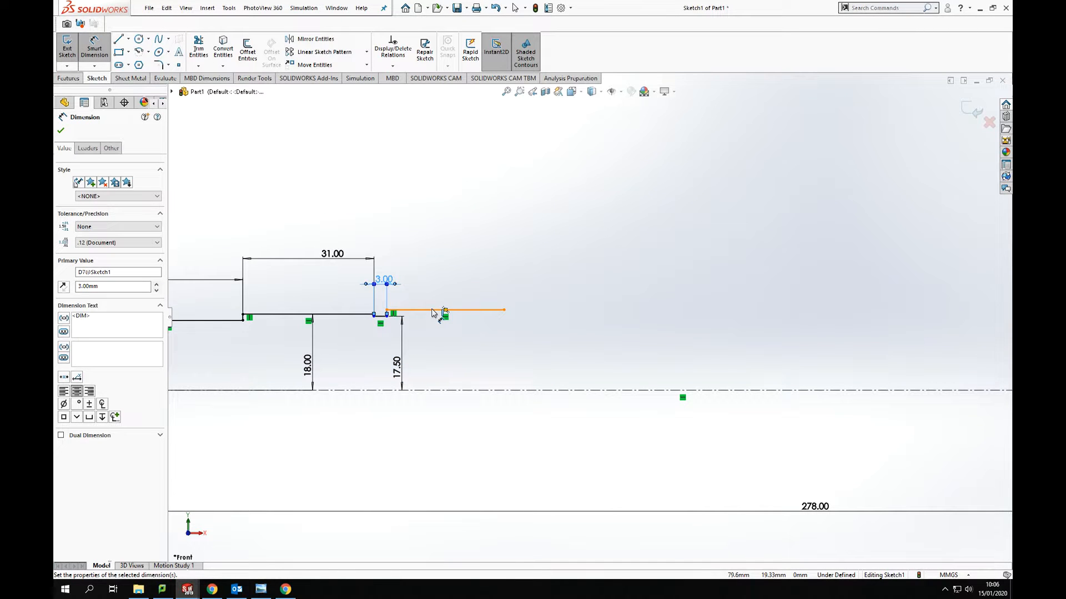
key(Escape)
Step: Add a Horizontal relation between the two upper corner points of the groove
scroll(311, 317, down, 4)
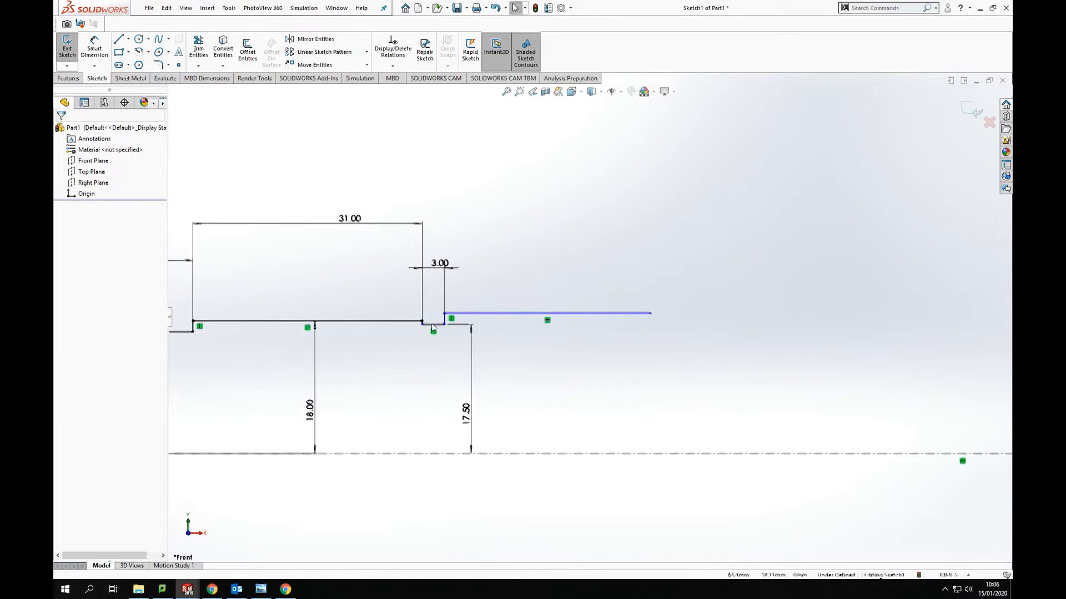
ctrl+click(471, 315)
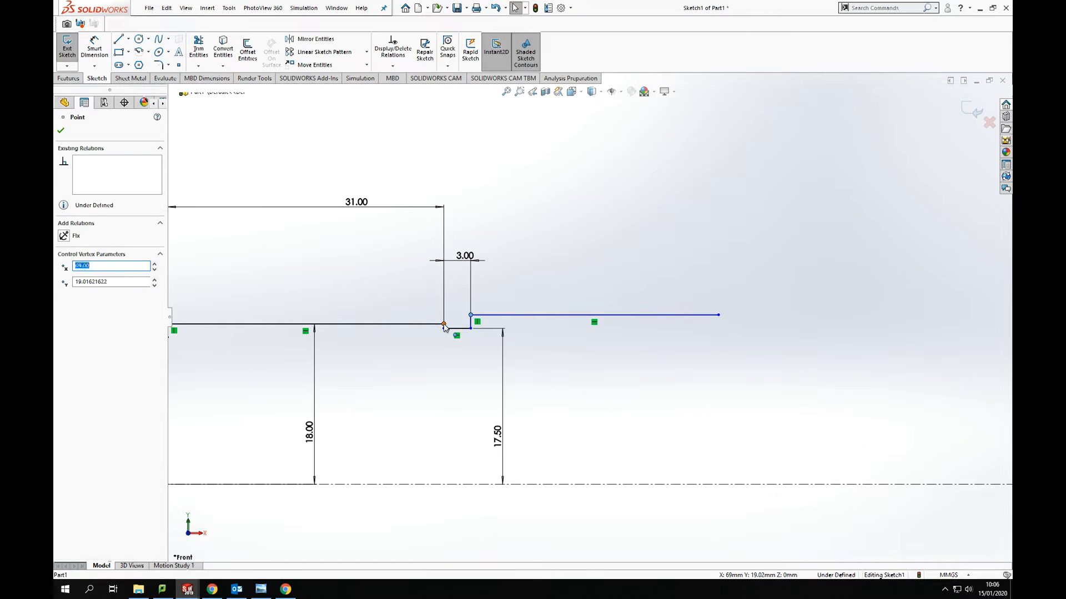
click(64, 294)
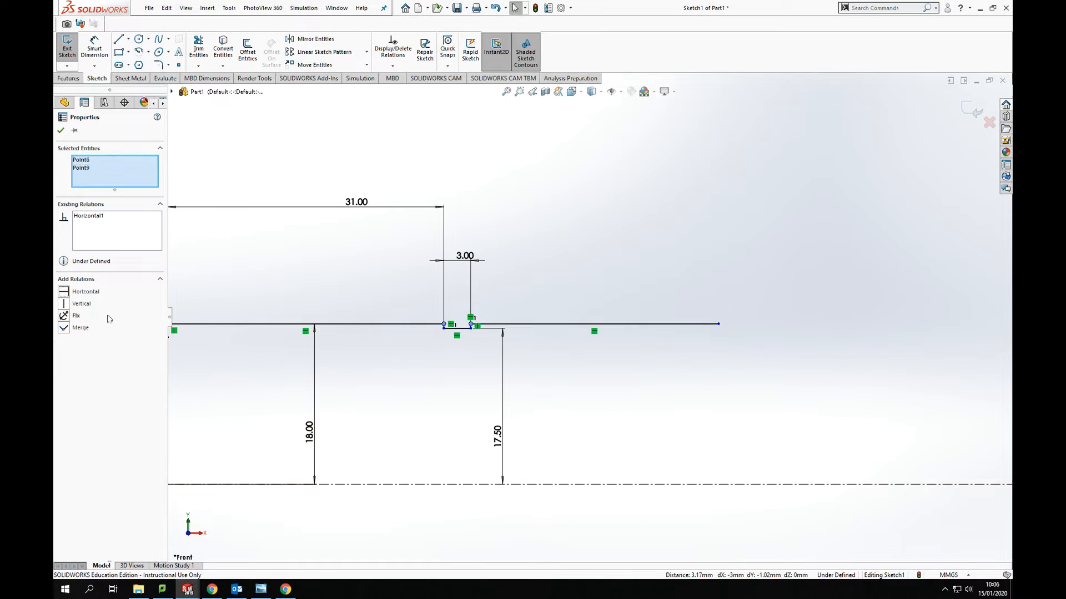
scroll(445, 336, down, 2)
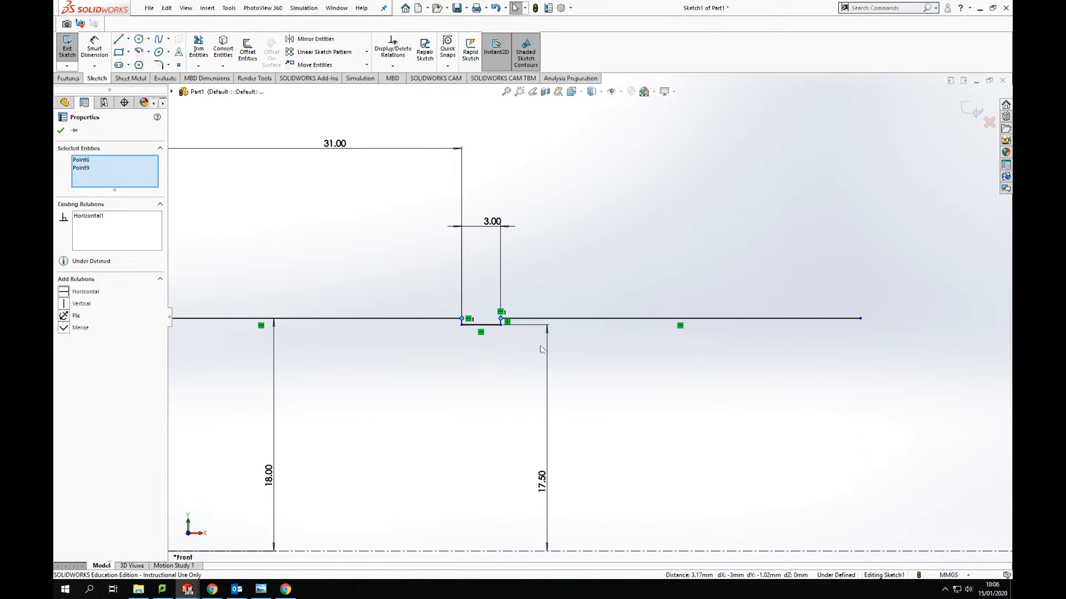
scroll(589, 317, up, 2)
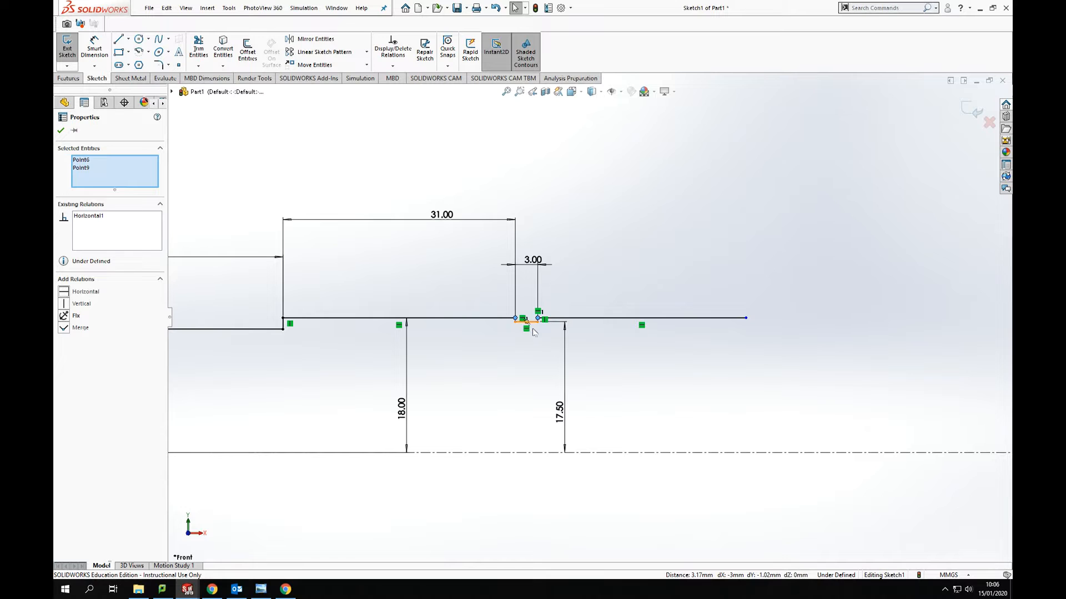
click(537, 346)
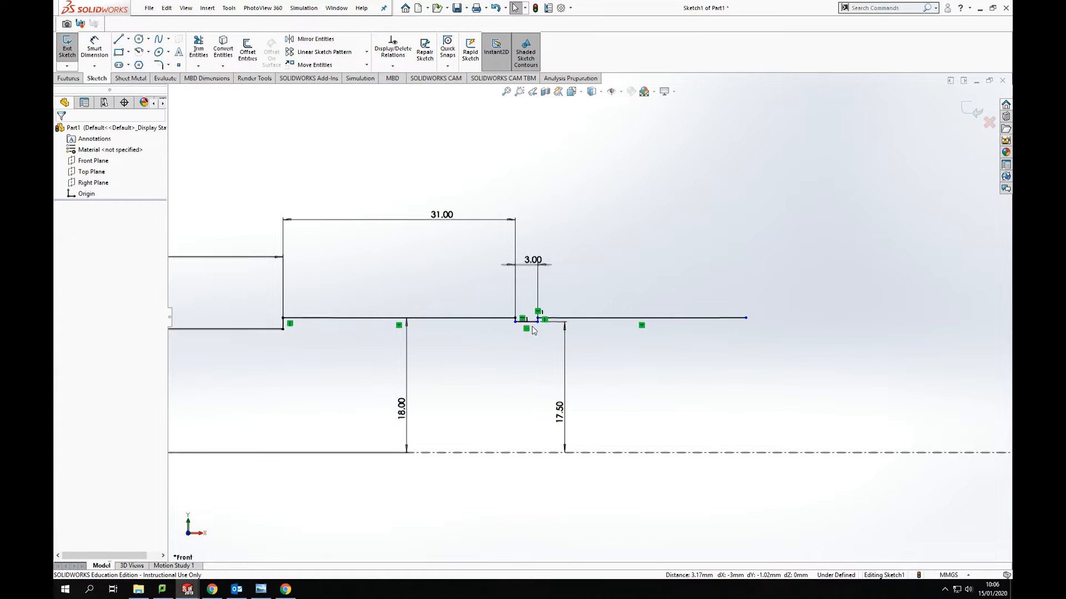
Step: Add a Vertical relation to both short side lines of the groove
scroll(536, 330, down, 4)
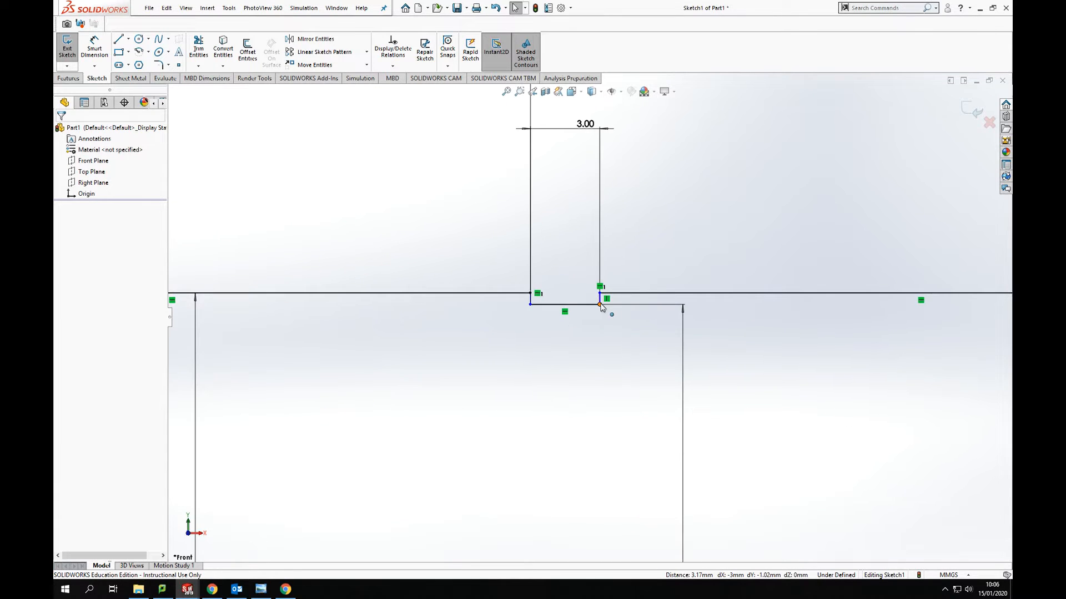
mouse_move(530, 304)
mouse_down()
mouse_move(559, 305)
mouse_move(530, 320)
mouse_up()
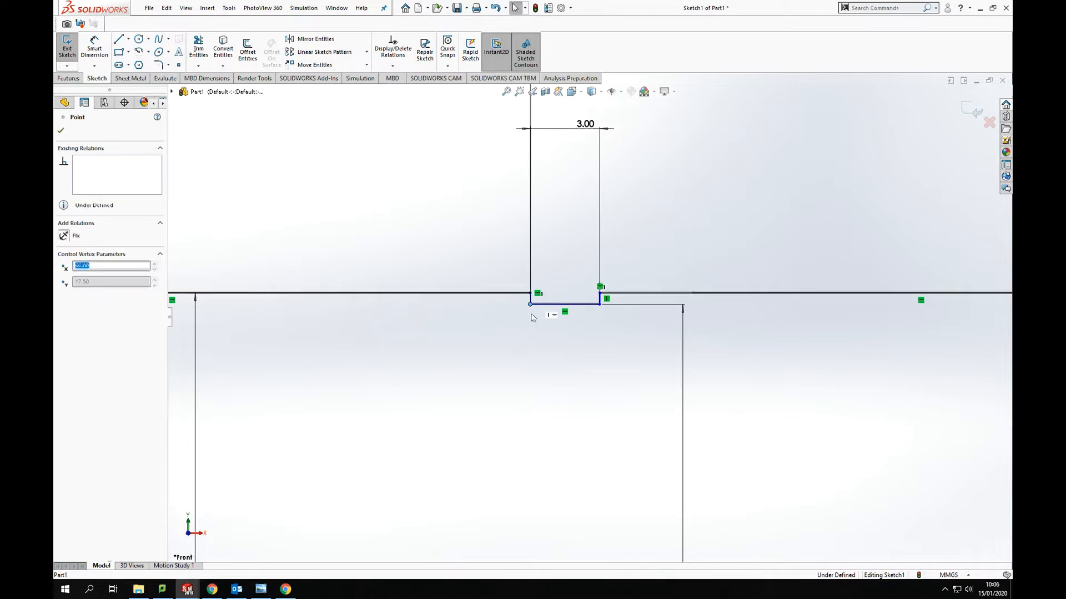
click(536, 305)
click(530, 299)
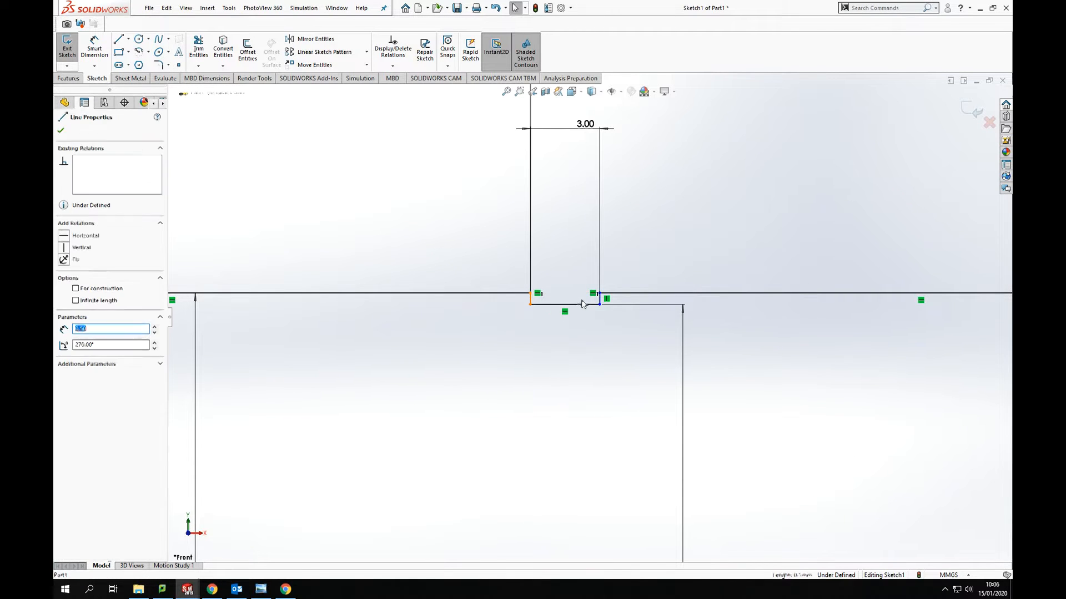
ctrl+click(599, 298)
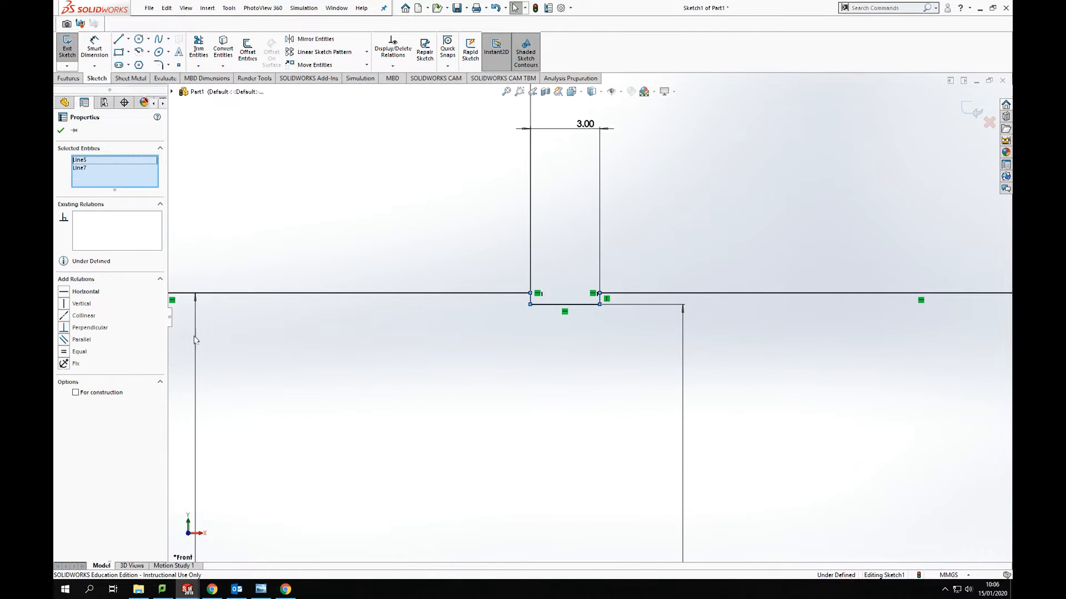
click(64, 303)
scroll(852, 361, up, 3)
click(856, 367)
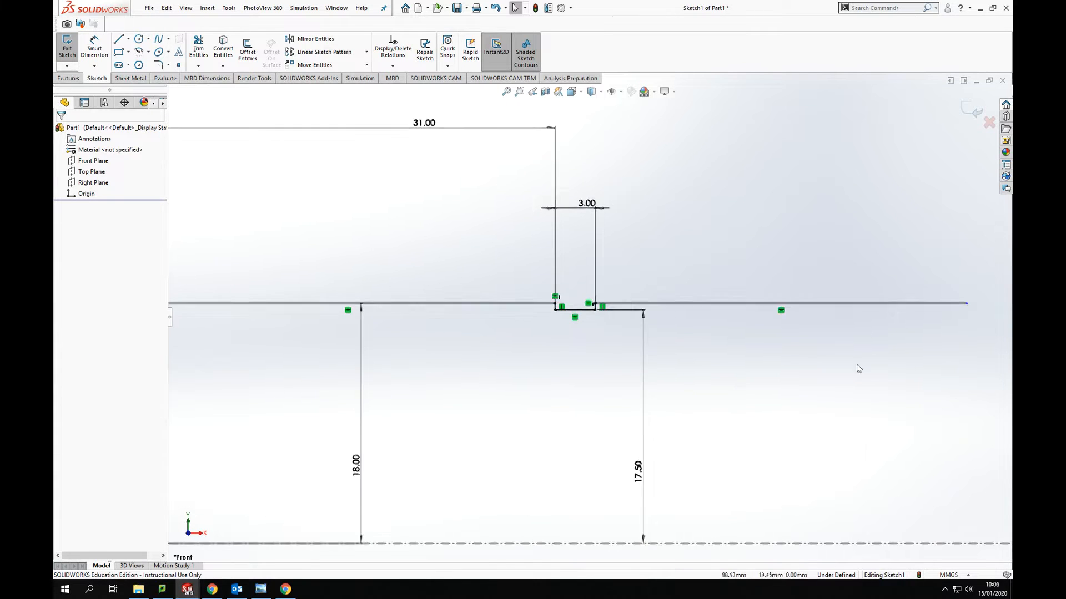
Step: Dimension the length of the horizontal line after the groove at 51 mm
scroll(861, 314, up, 3)
scroll(862, 314, down, 1)
scroll(867, 318, up, 1)
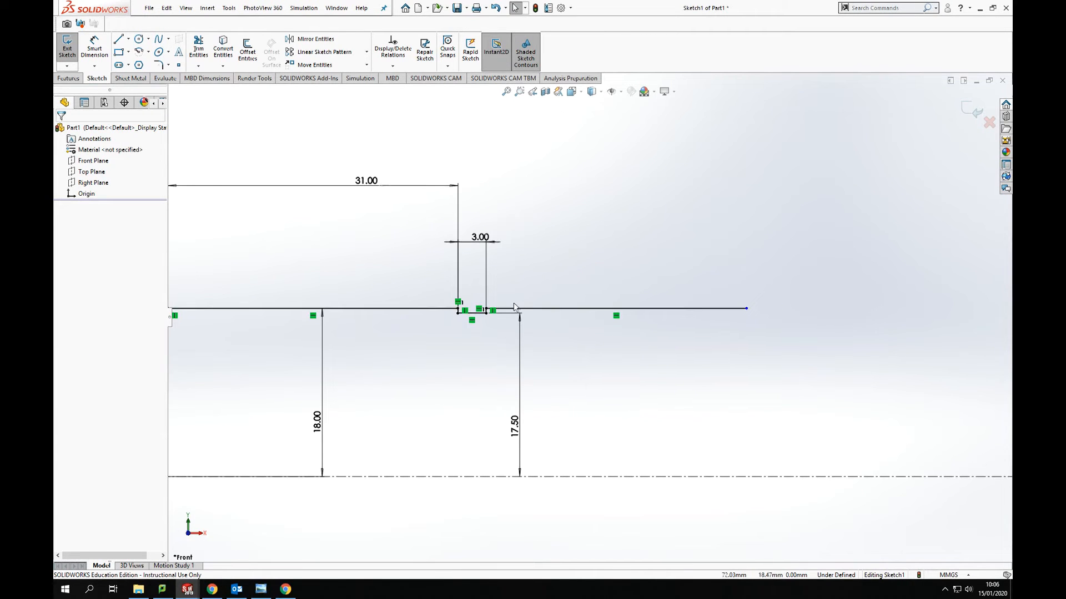
click(94, 47)
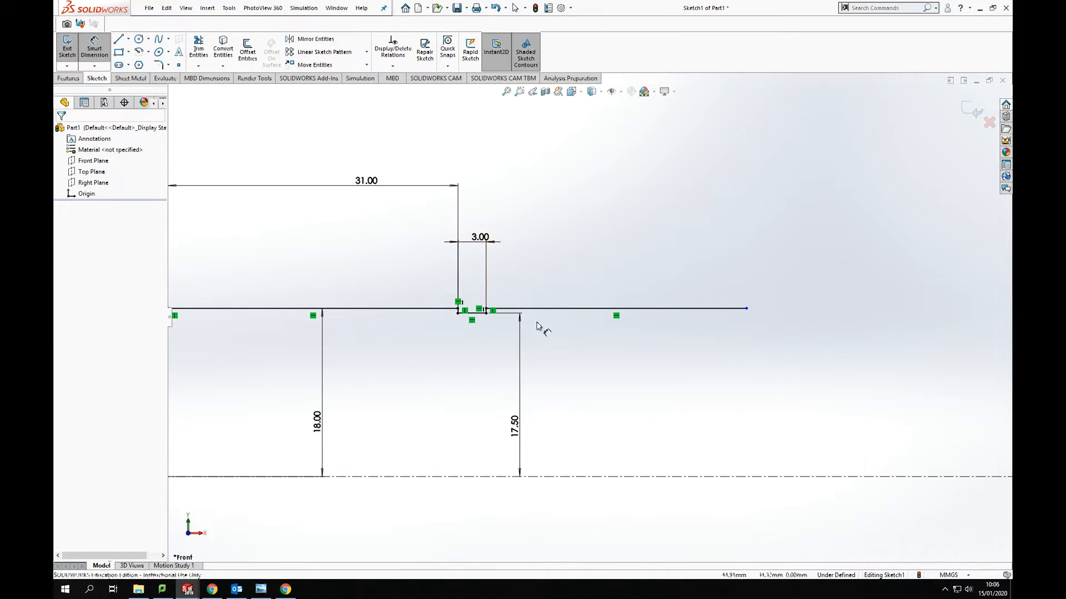
click(660, 310)
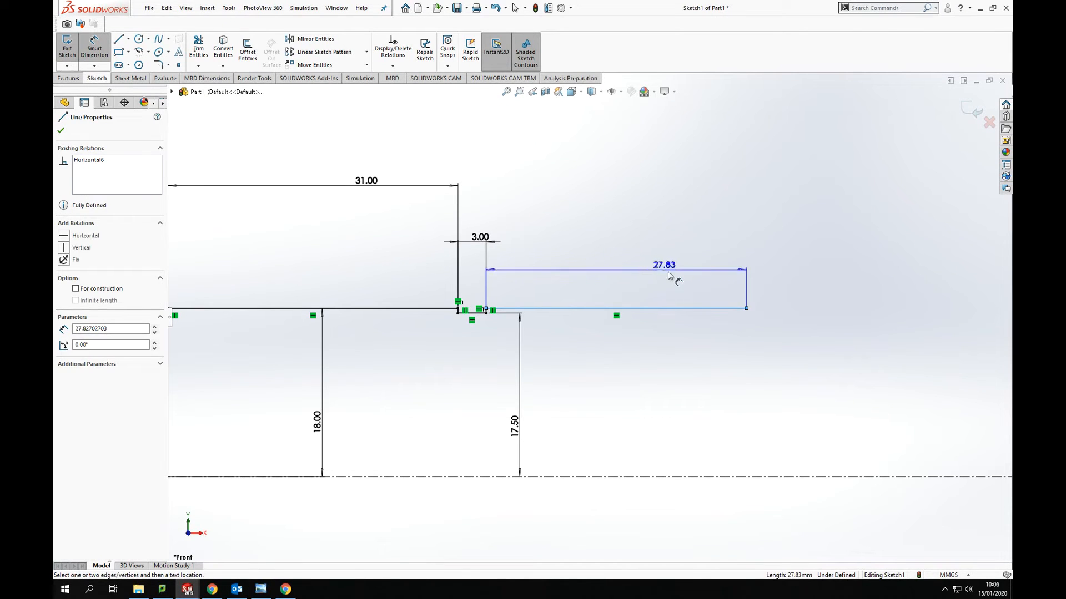
click(670, 276)
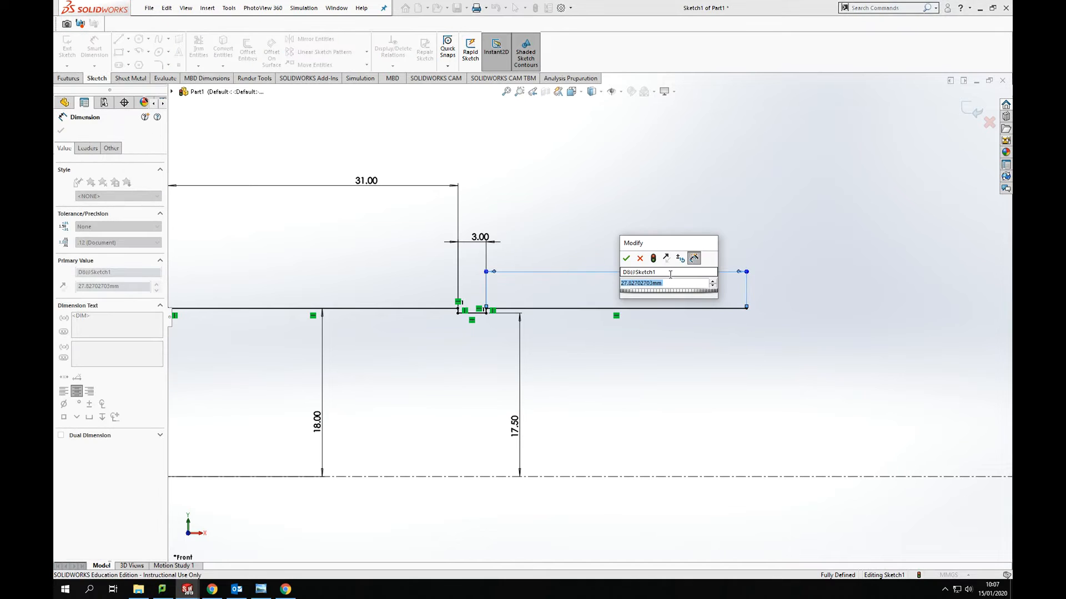
text(51)
key(Return)
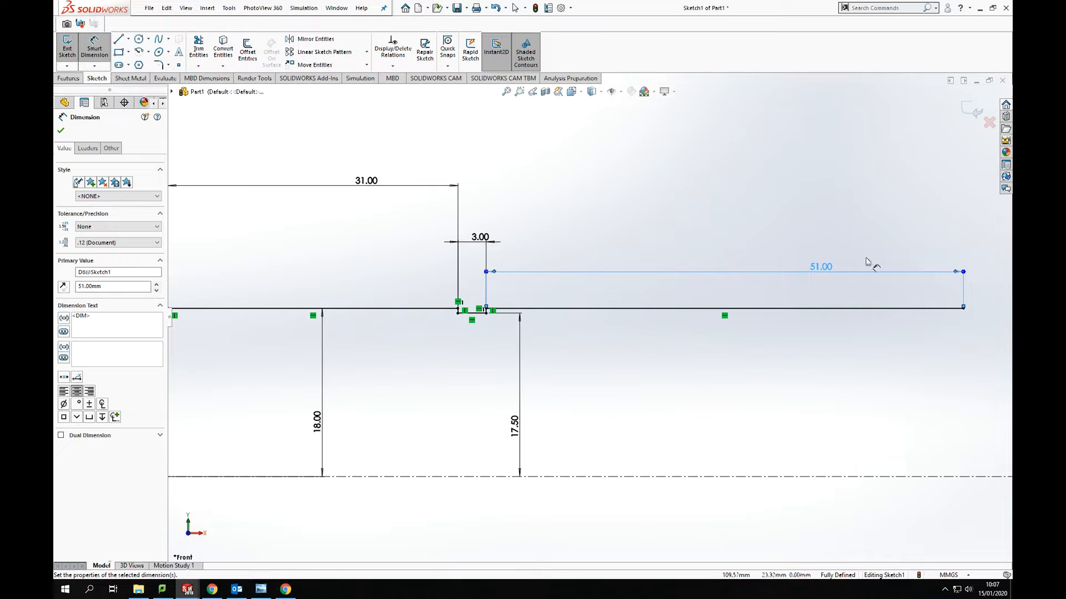
Step: Draw a vertical line about 1.5 mm down from the end of the 51 mm line, followed by a horizontal line about 2.2 mm long
click(124, 41)
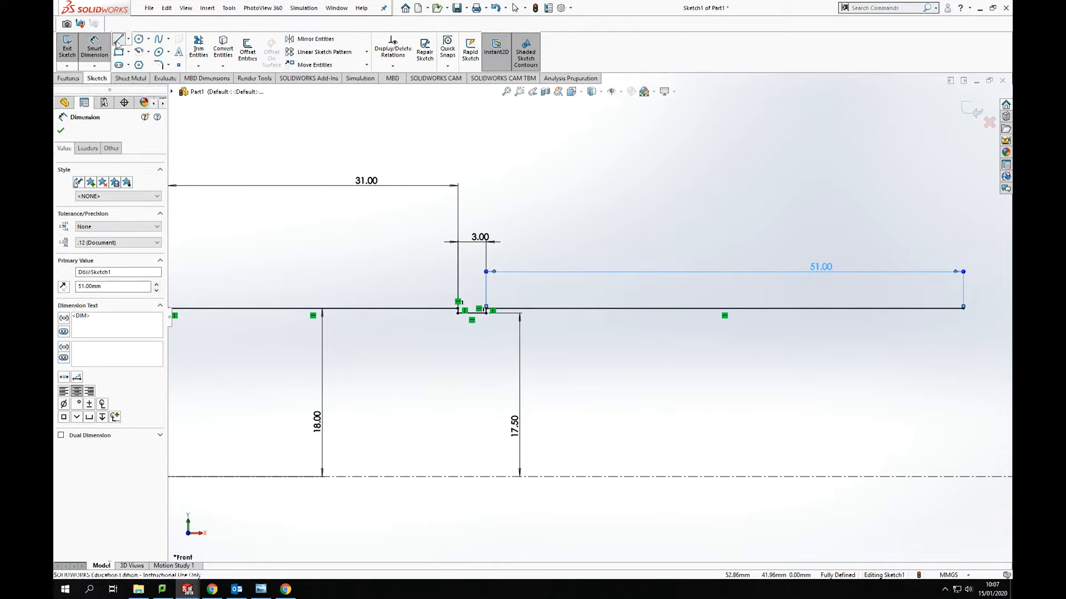
click(963, 309)
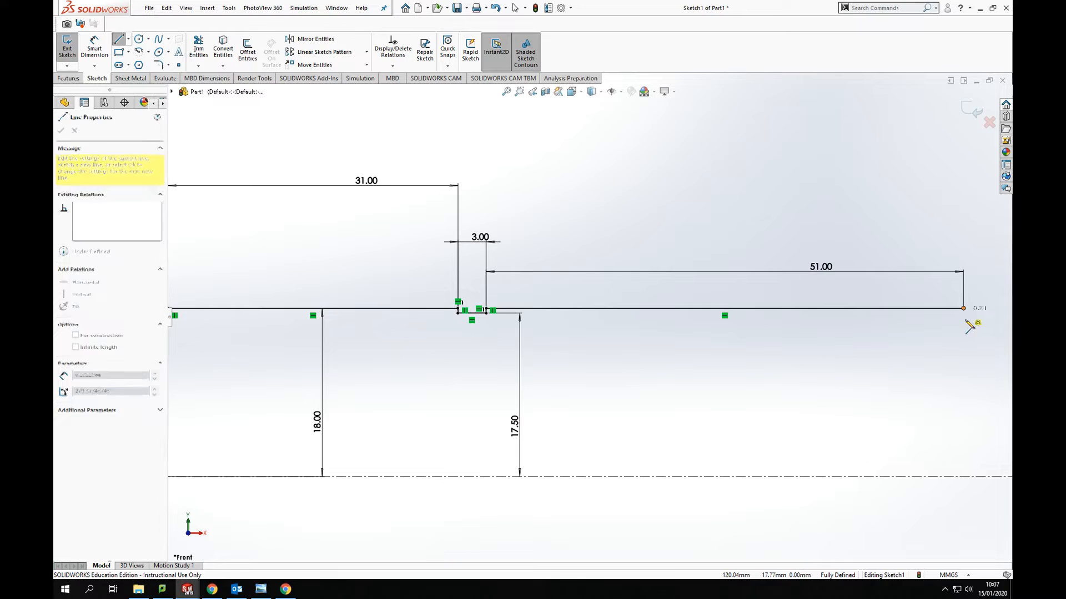
click(984, 322)
key(Escape)
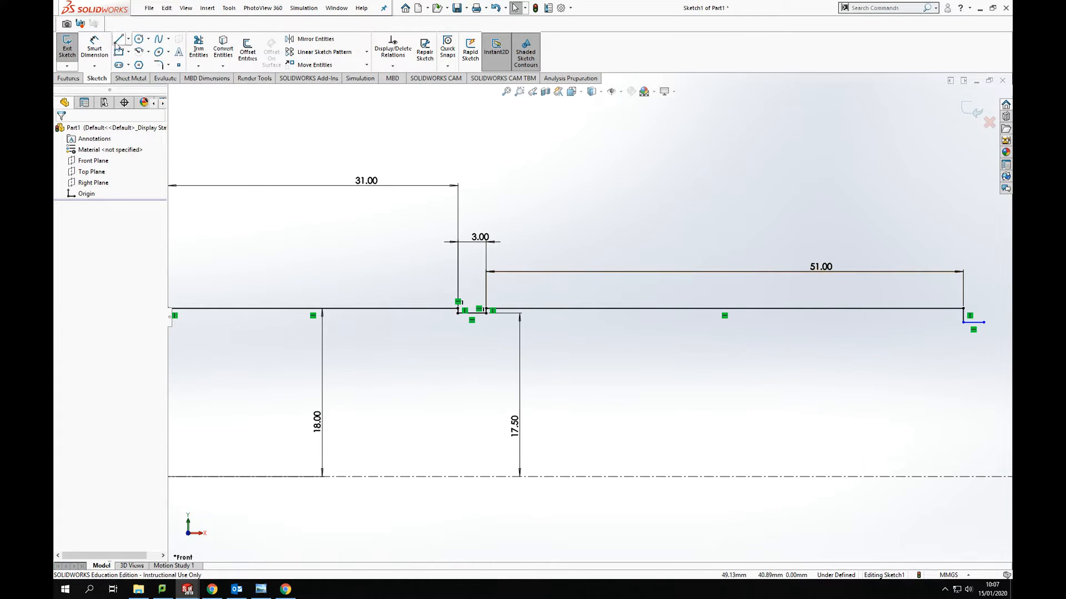
Step: Dimension the height of the short end line above the centerline at 17 mm, entered as 34/2
click(95, 49)
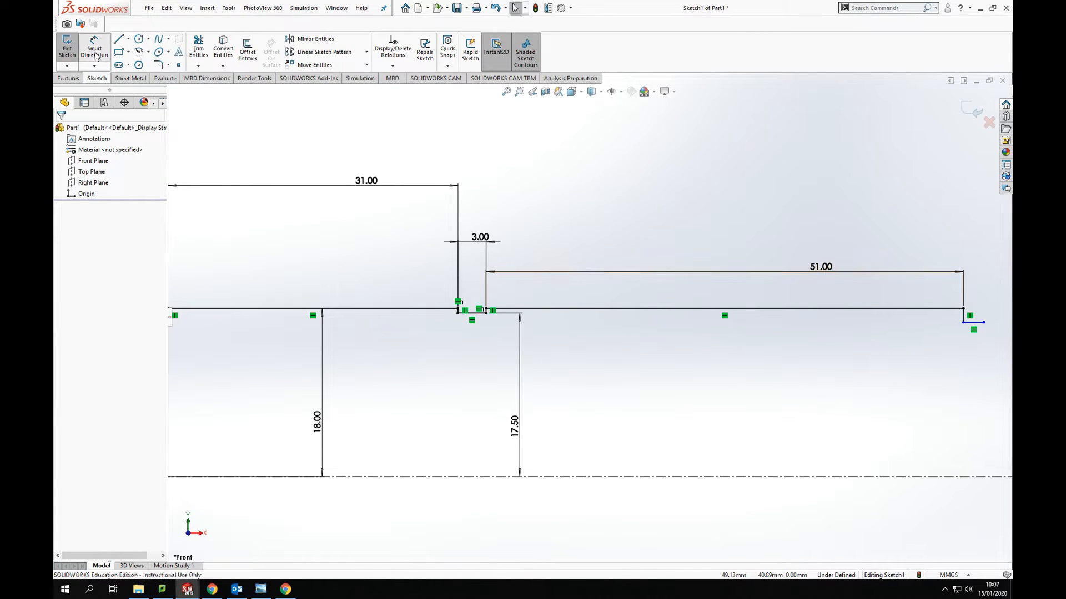
click(975, 327)
click(972, 476)
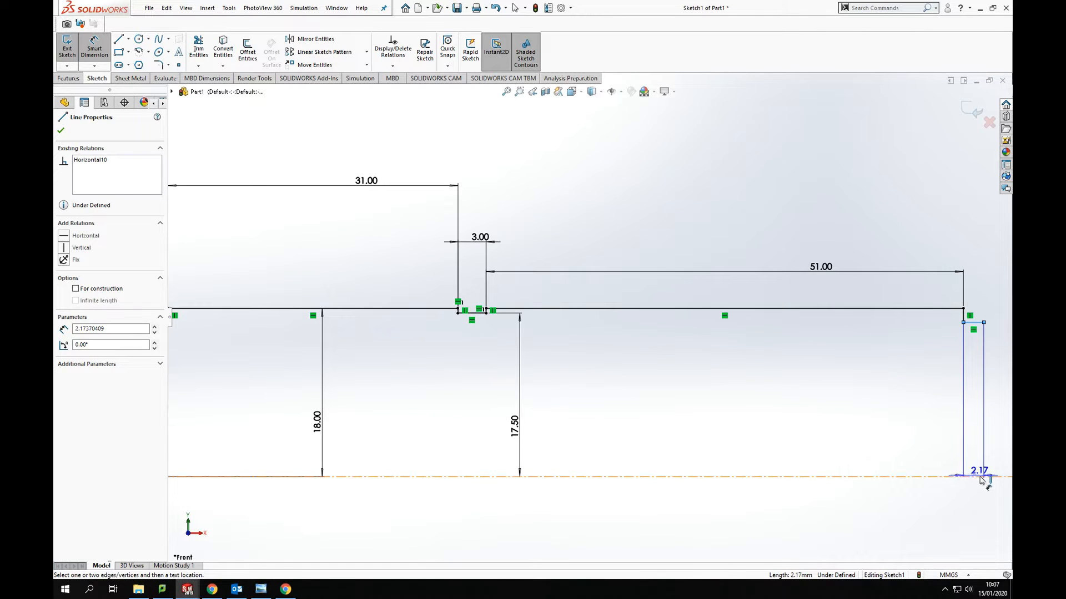
click(942, 431)
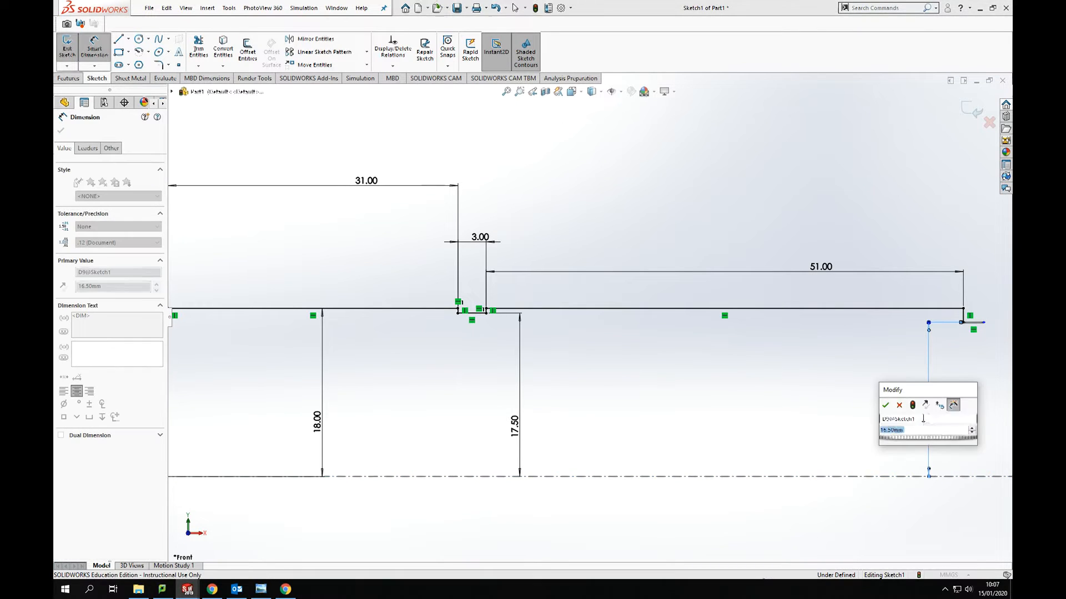
text(3)
text(7)
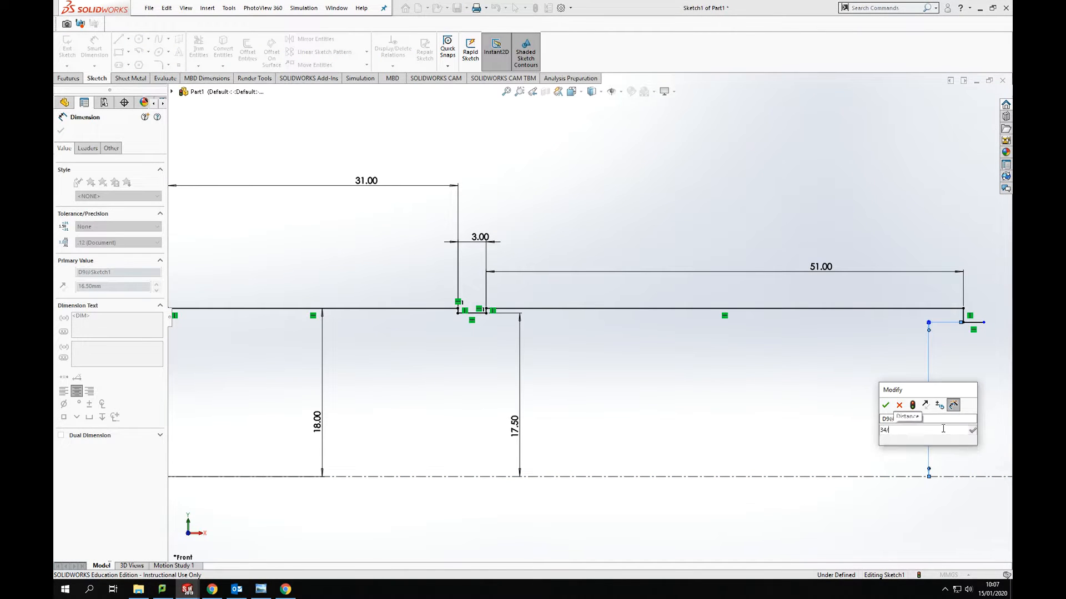
key(Return)
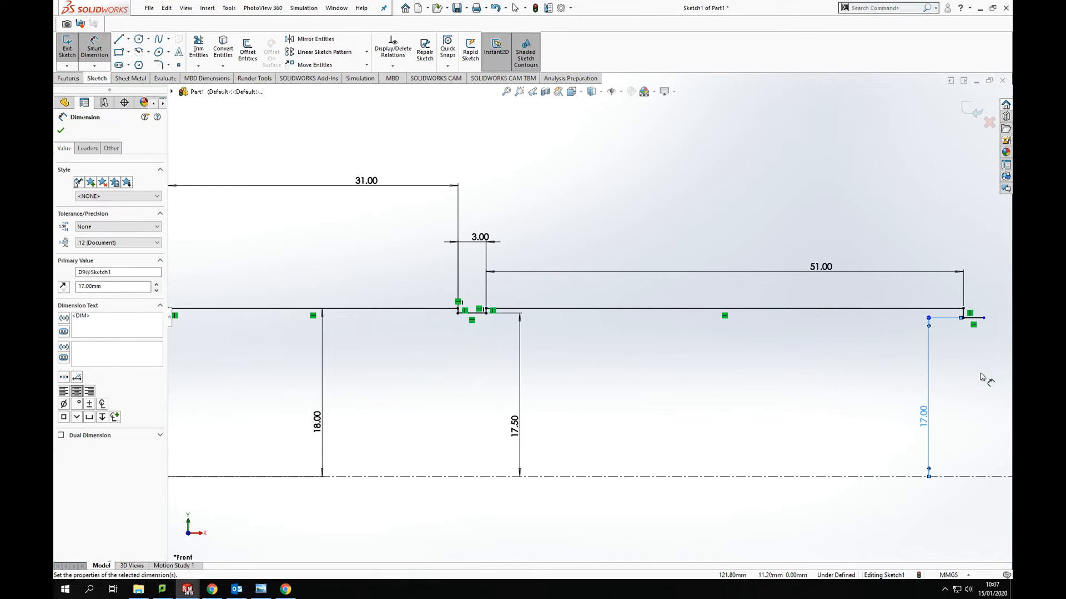
Step: Dimension the length of the short horizontal end line at 6.5 mm
scroll(982, 377, up, 3)
scroll(722, 330, down, 5)
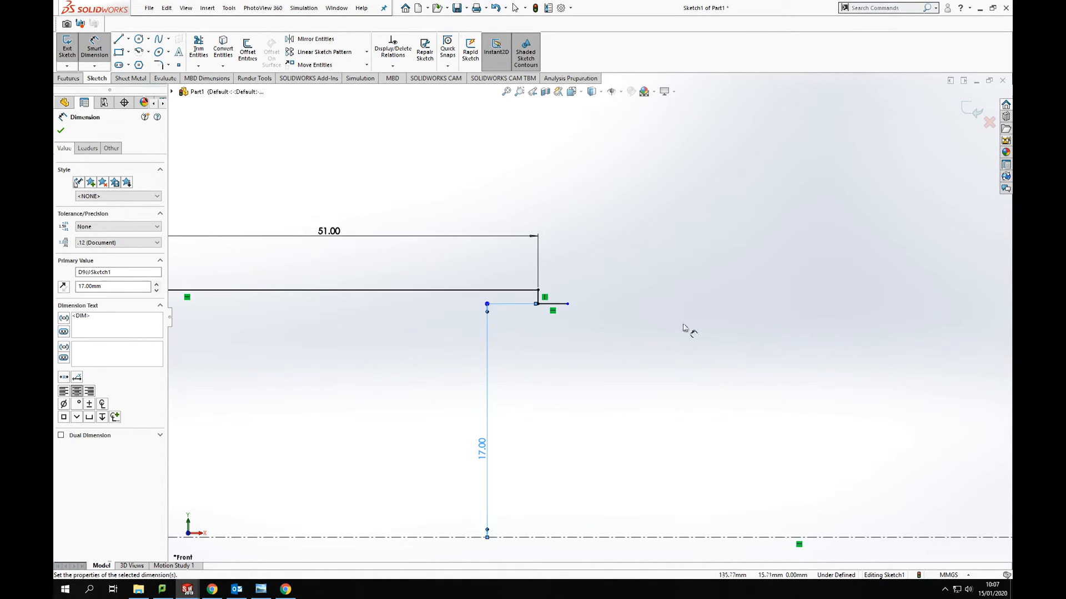
click(682, 328)
click(564, 304)
click(560, 272)
text(6.5)
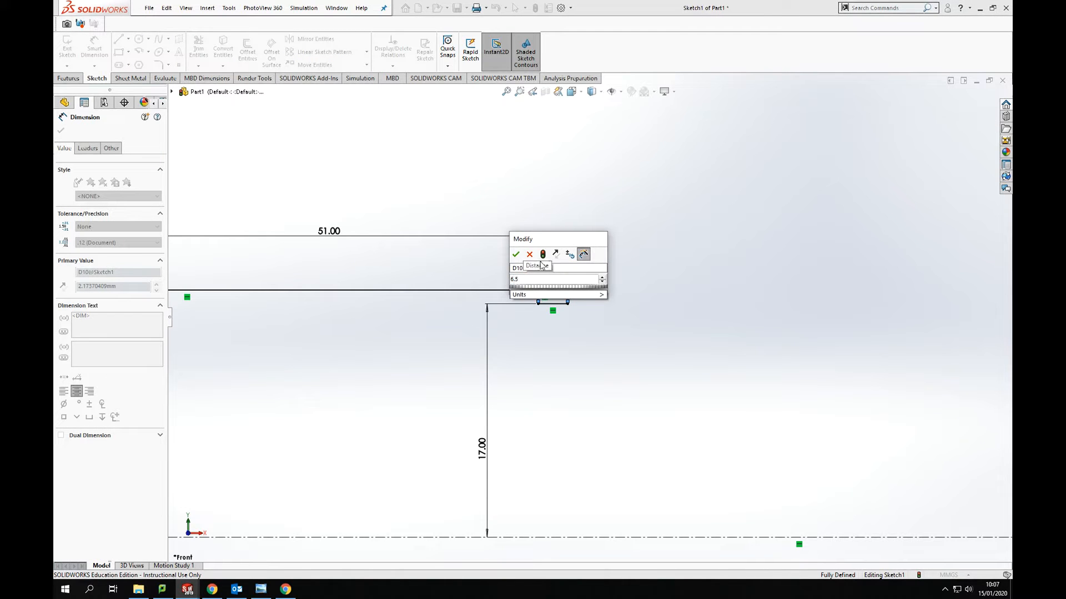
key(Return)
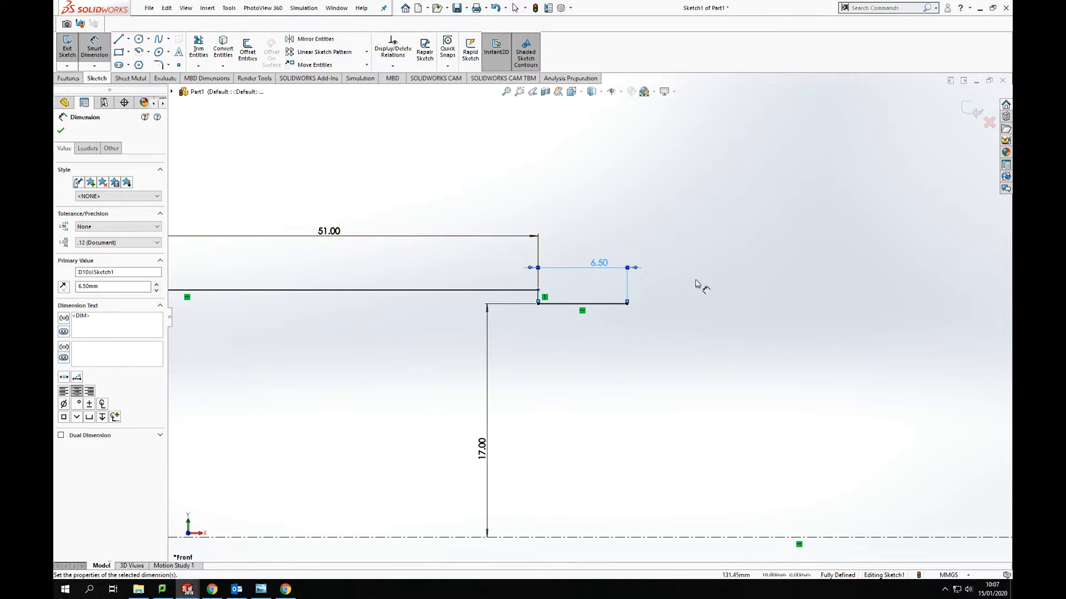
scroll(697, 285, up, 5)
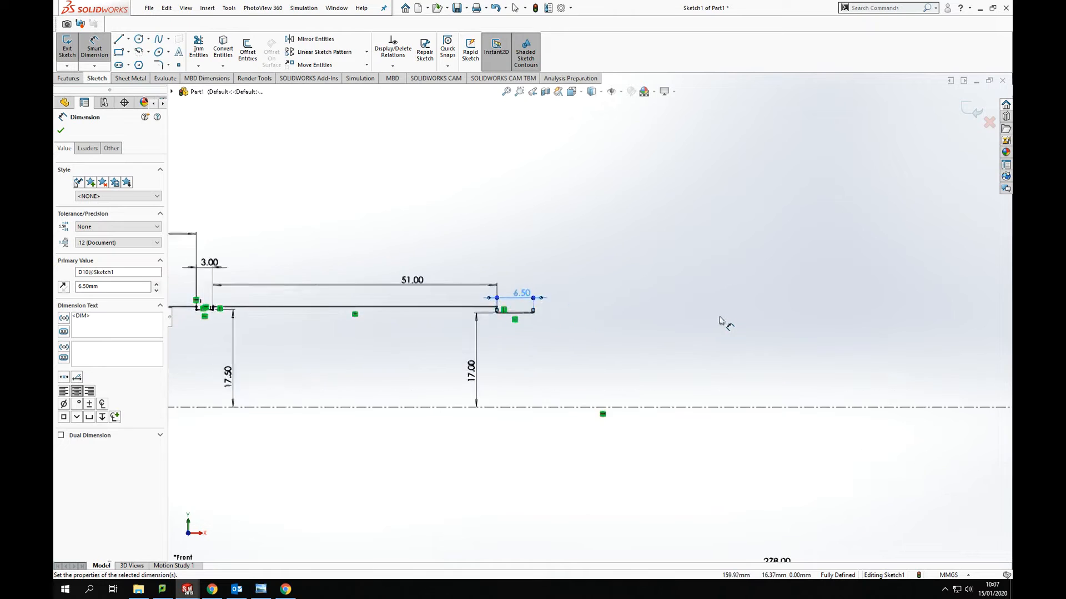
Step: Draw a horizontal construction line about 76 mm long, starting just below the free end of the 6.5 mm line
scroll(720, 321, up, 3)
scroll(675, 336, up, 4)
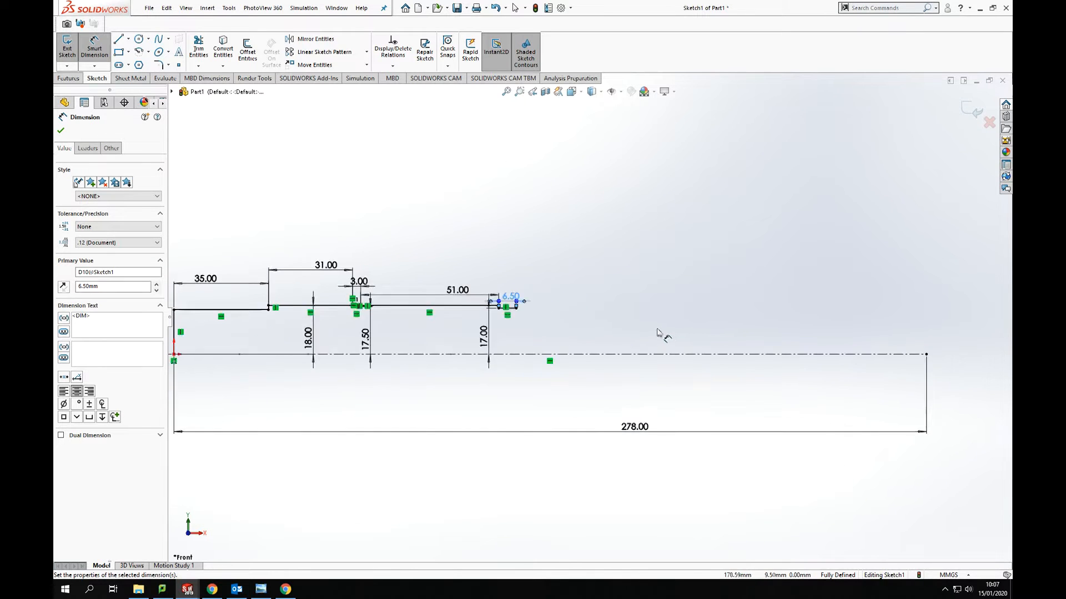
scroll(664, 332, down, 1)
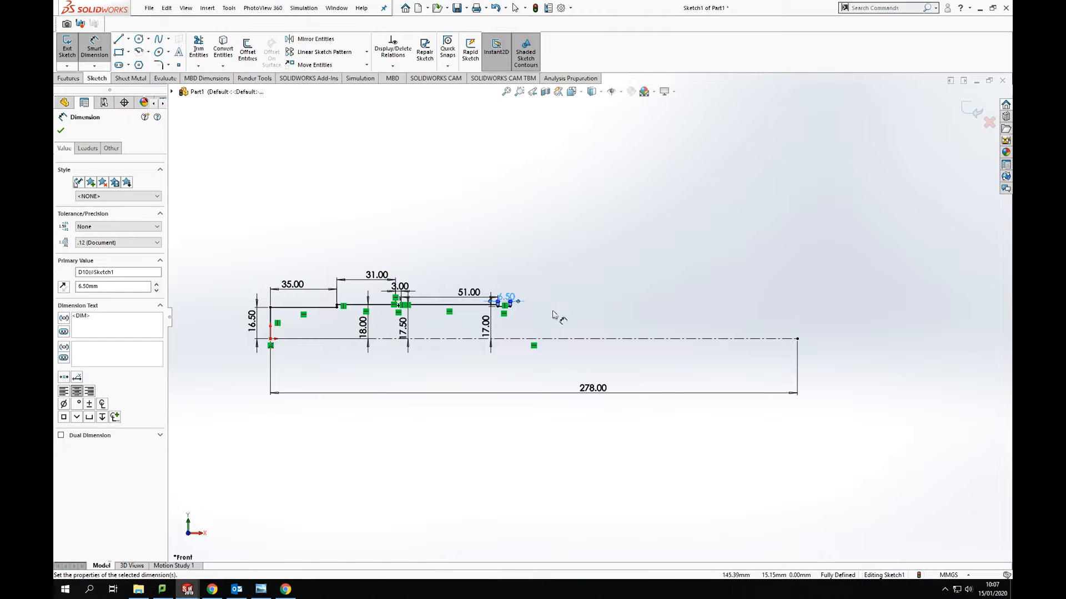
scroll(544, 314, down, 2)
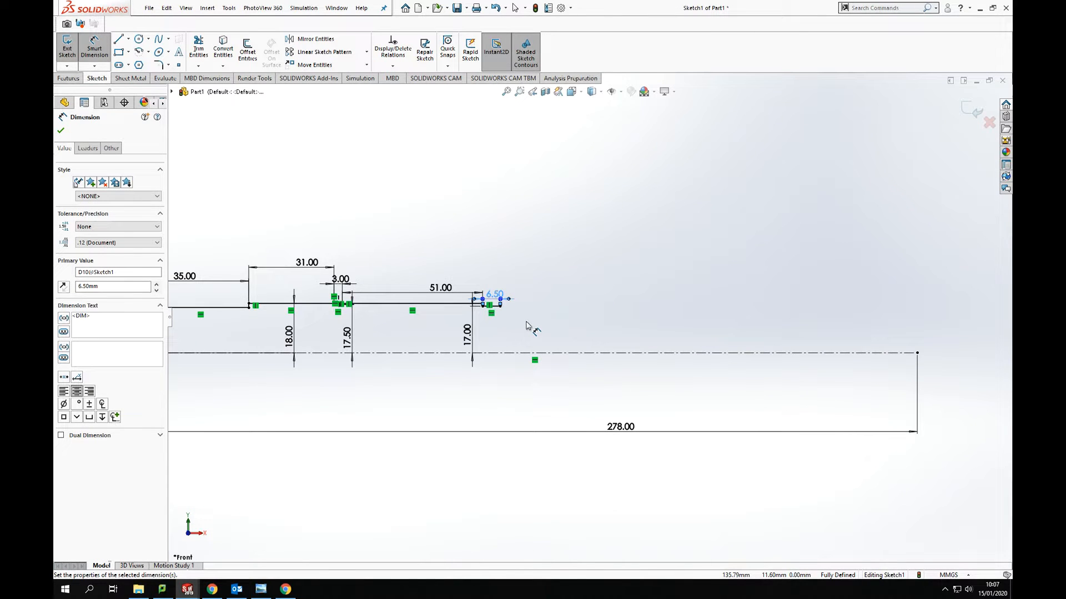
scroll(507, 302, down, 2)
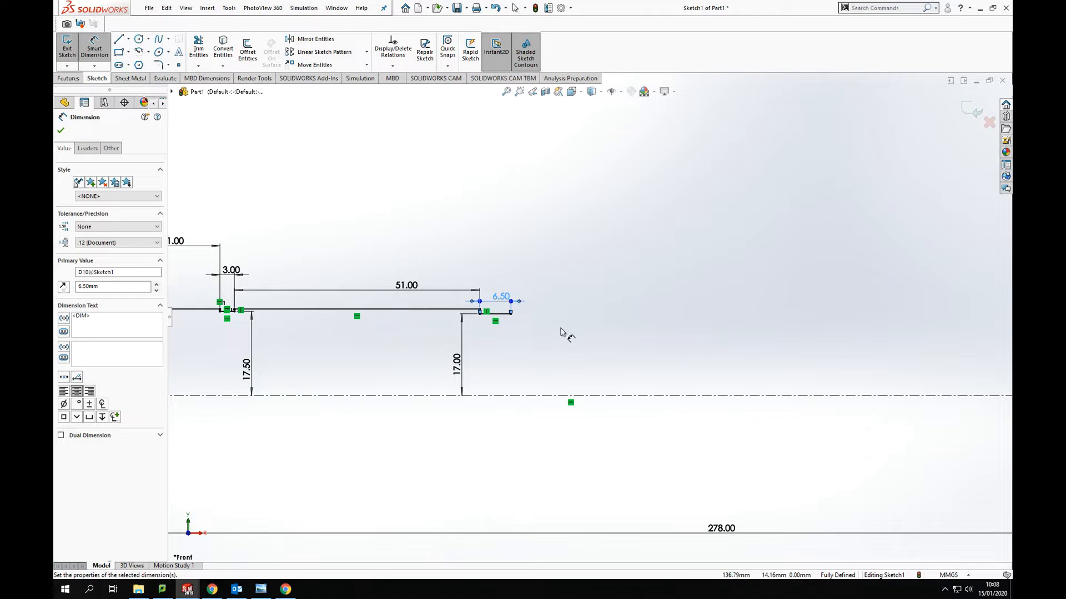
click(129, 43)
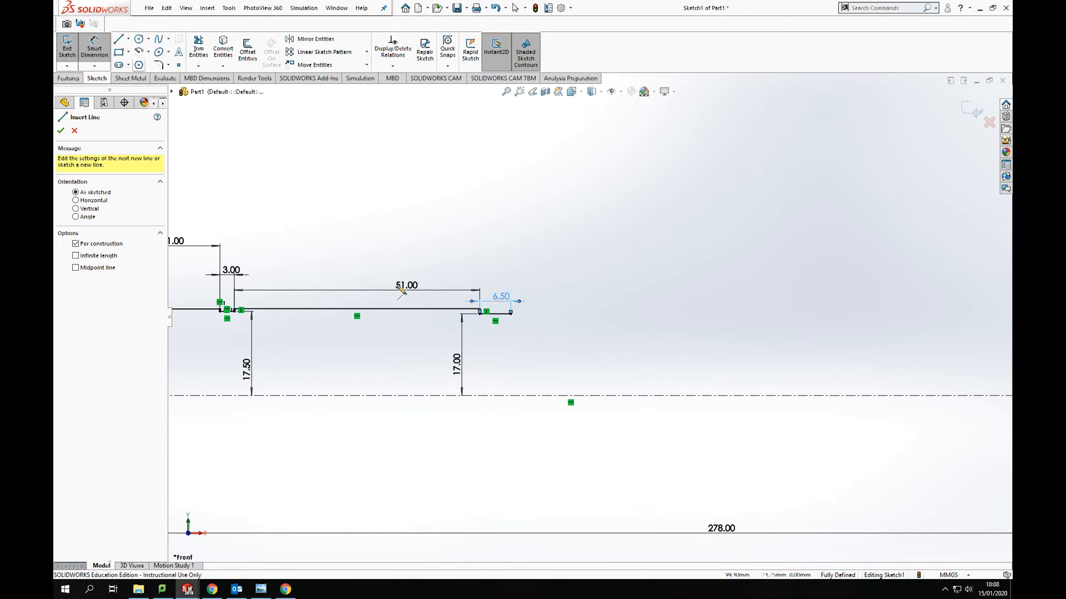
click(510, 330)
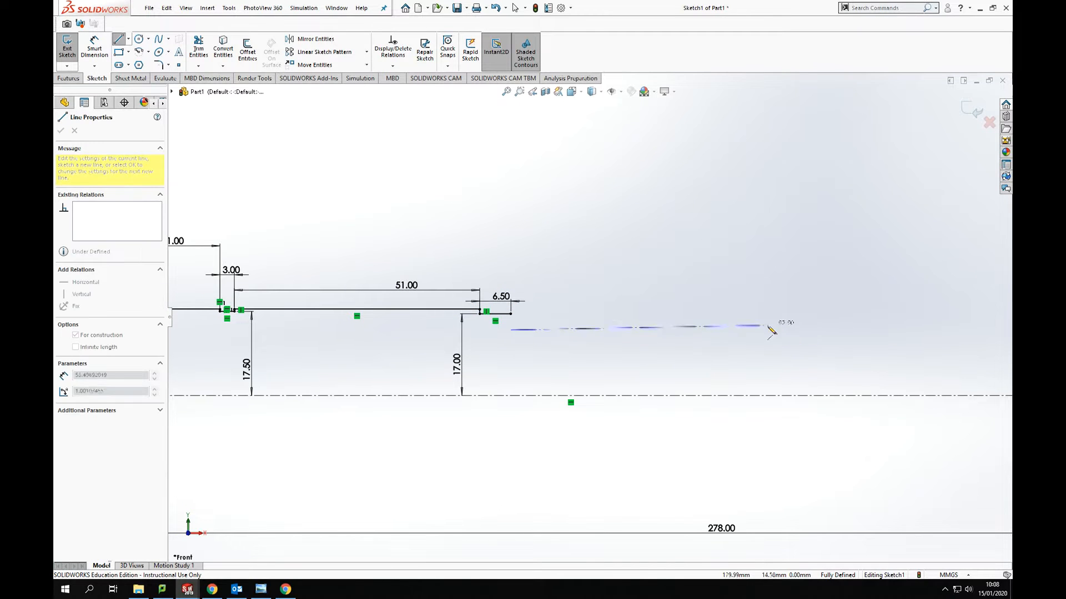
click(875, 330)
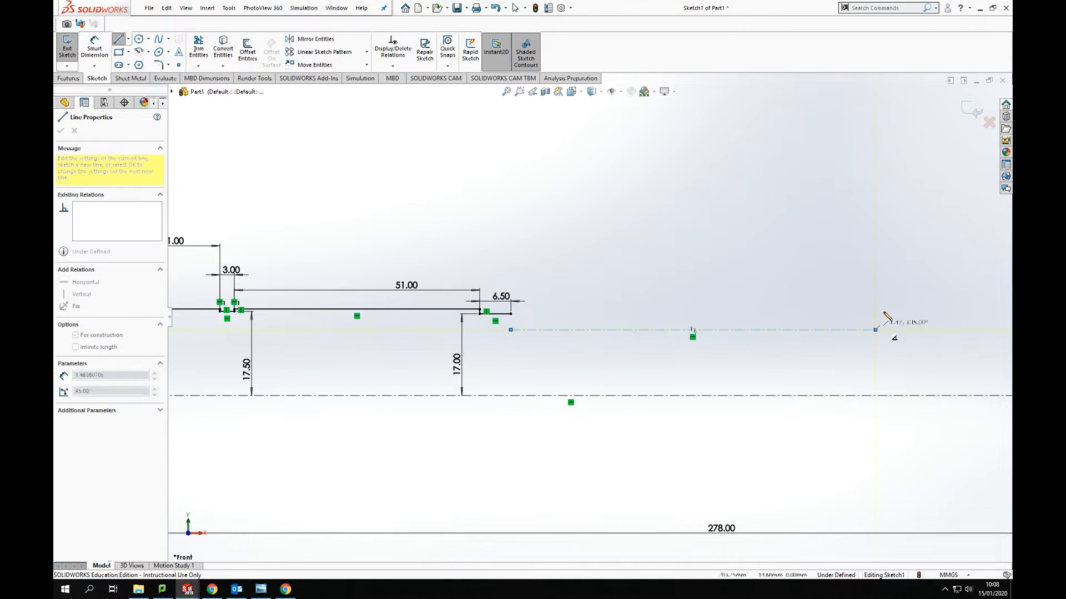
key(Escape)
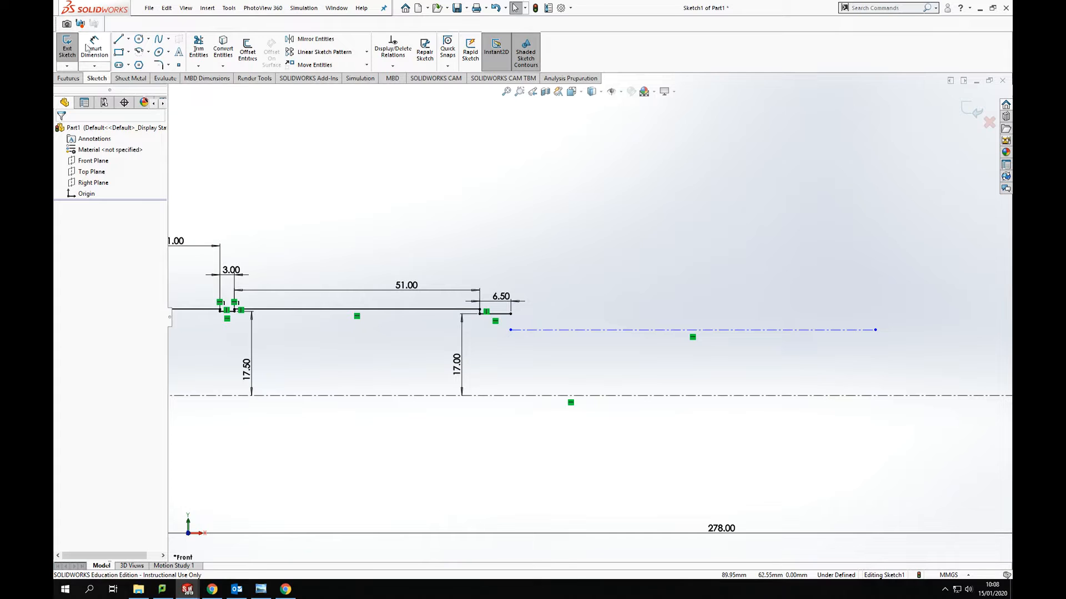
Step: Dimension the length of the new horizontal construction line at 70.5 mm
click(94, 49)
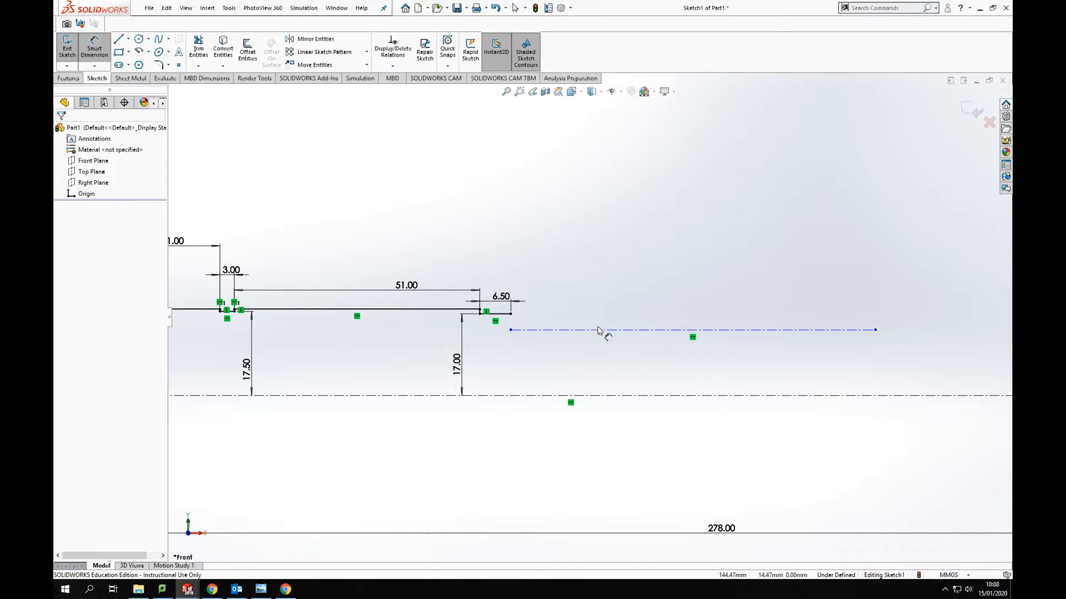
click(621, 330)
click(611, 265)
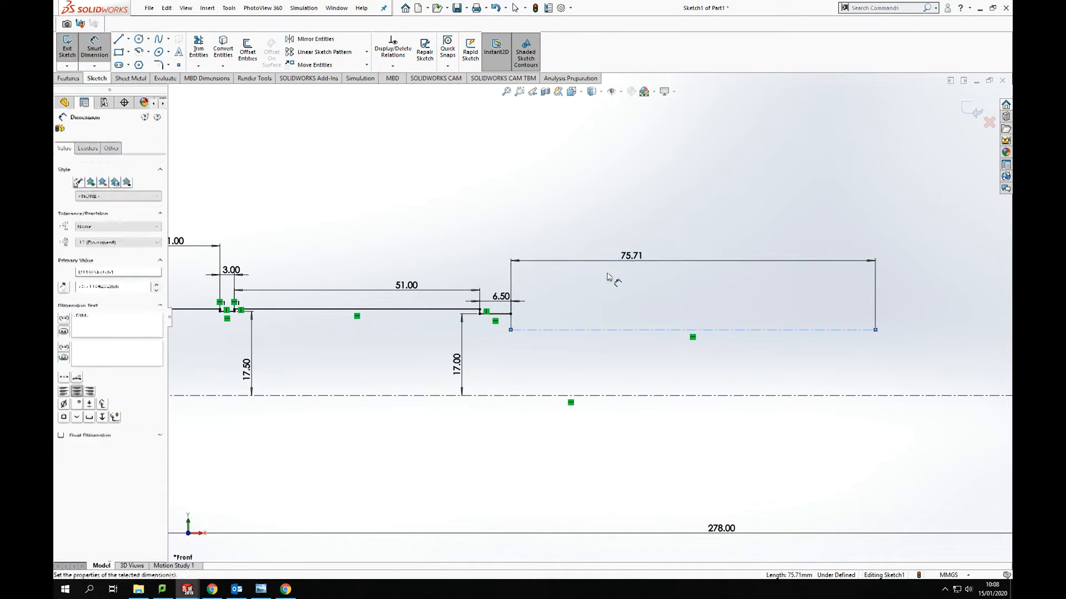
text(70.5)
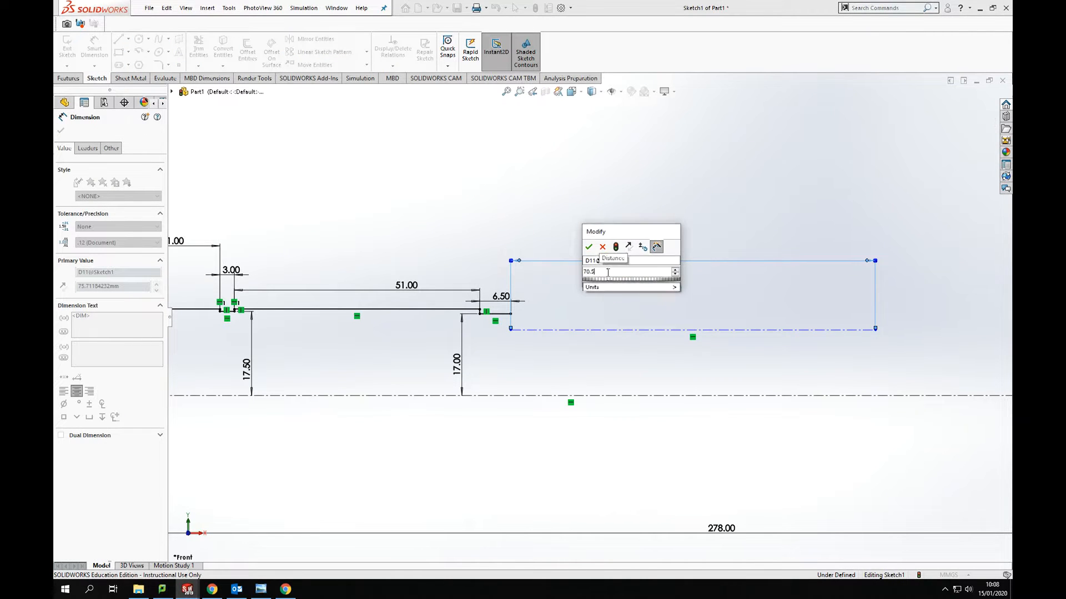
key(Return)
click(61, 131)
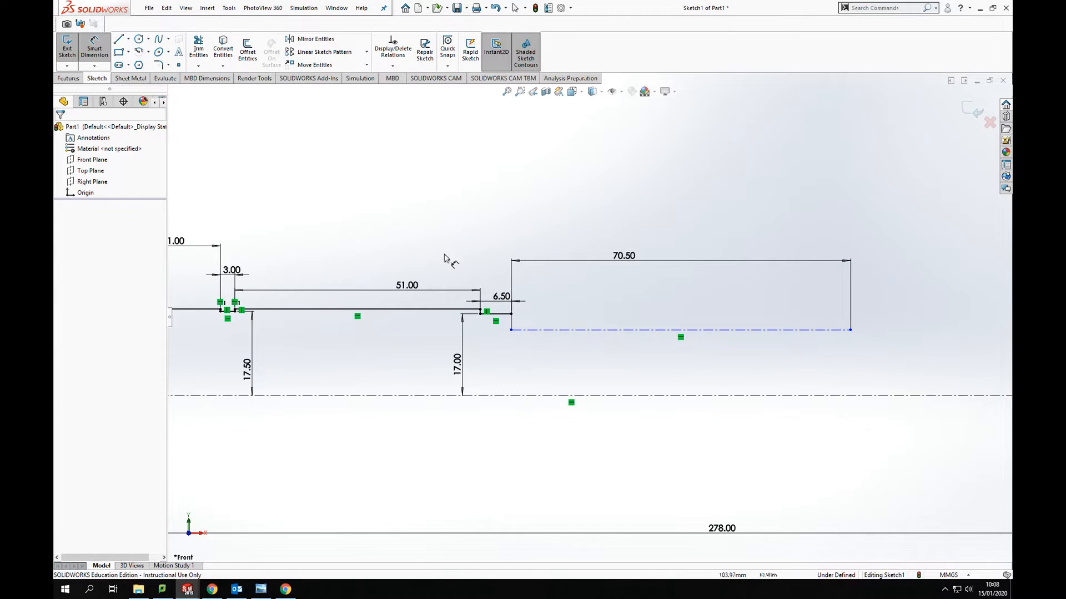
Step: Dimension the height of the construction line above the centerline at 13.5 mm, entered as 27/2
drag(623, 332, 620, 407)
click(624, 396)
click(626, 373)
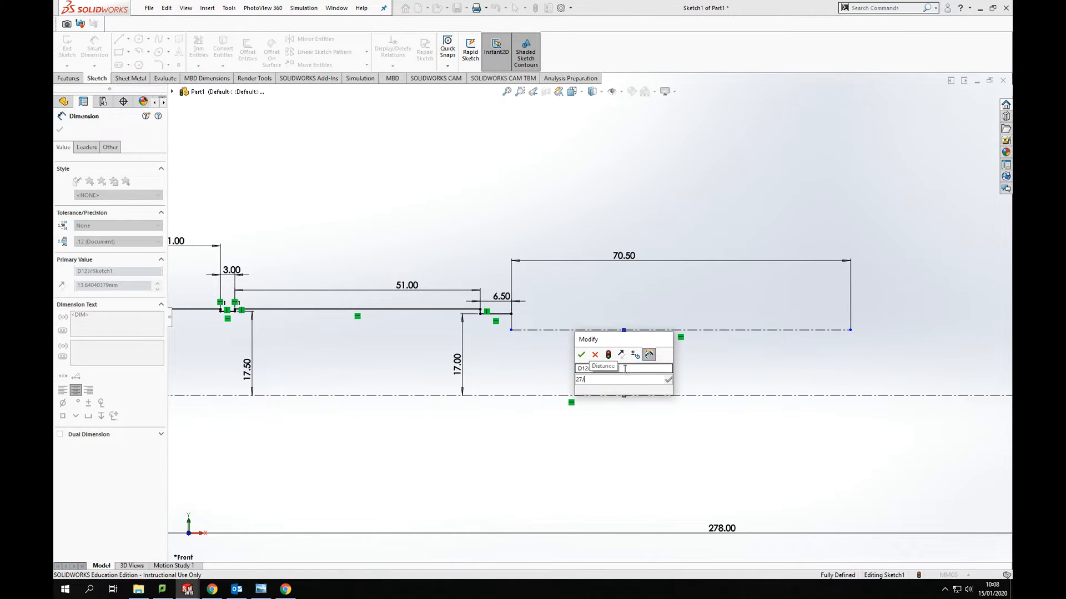
key(Return)
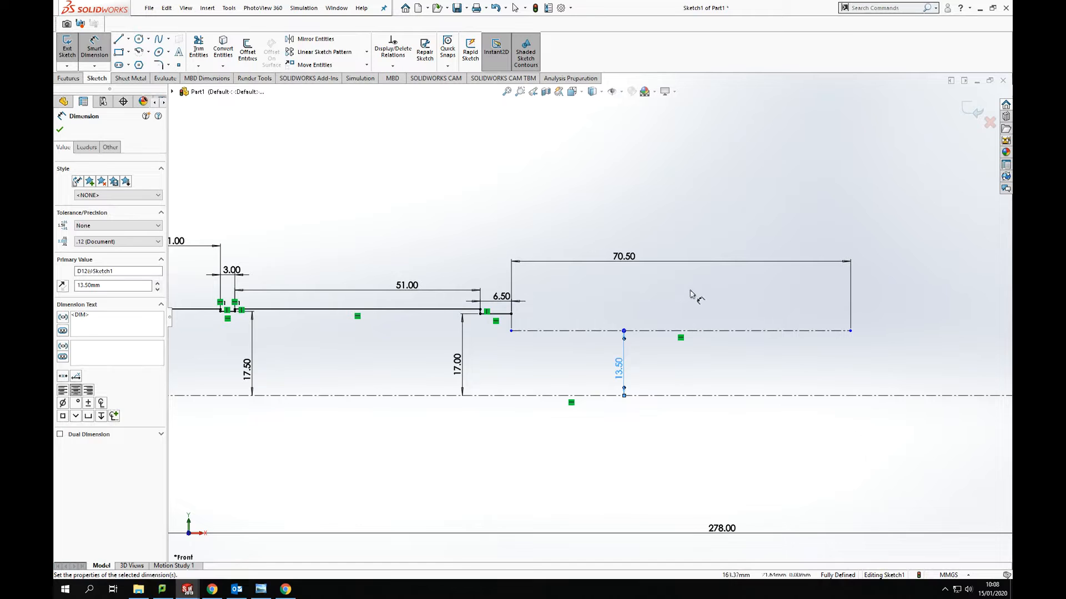
key(Escape)
Step: Add a Vertical relation between the start point of the 70.5 mm construction line and the free end of the 6.5 mm line
click(512, 331)
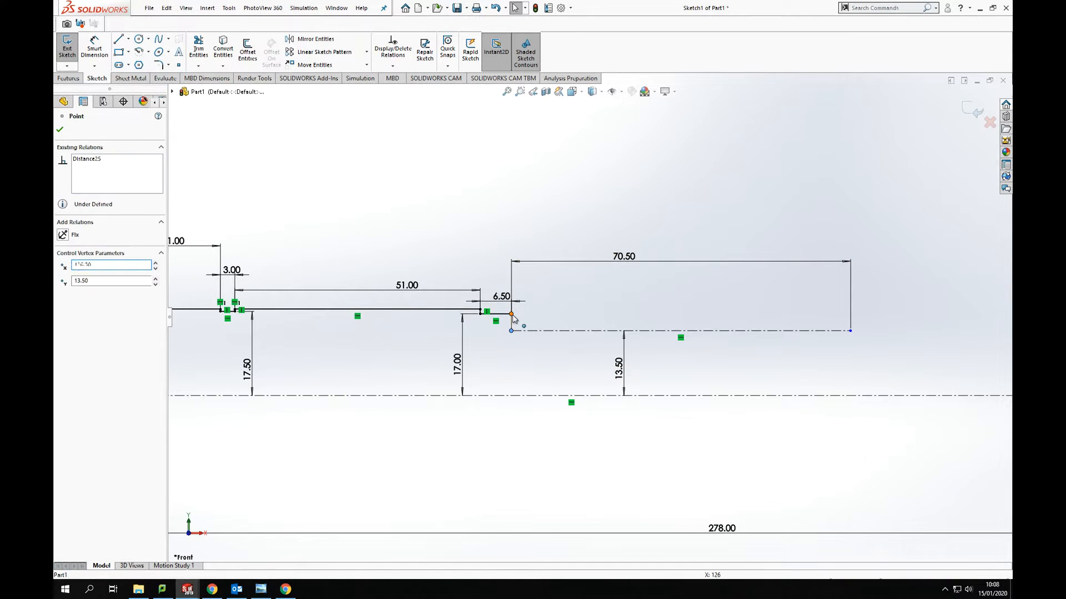
ctrl+click(511, 314)
click(63, 303)
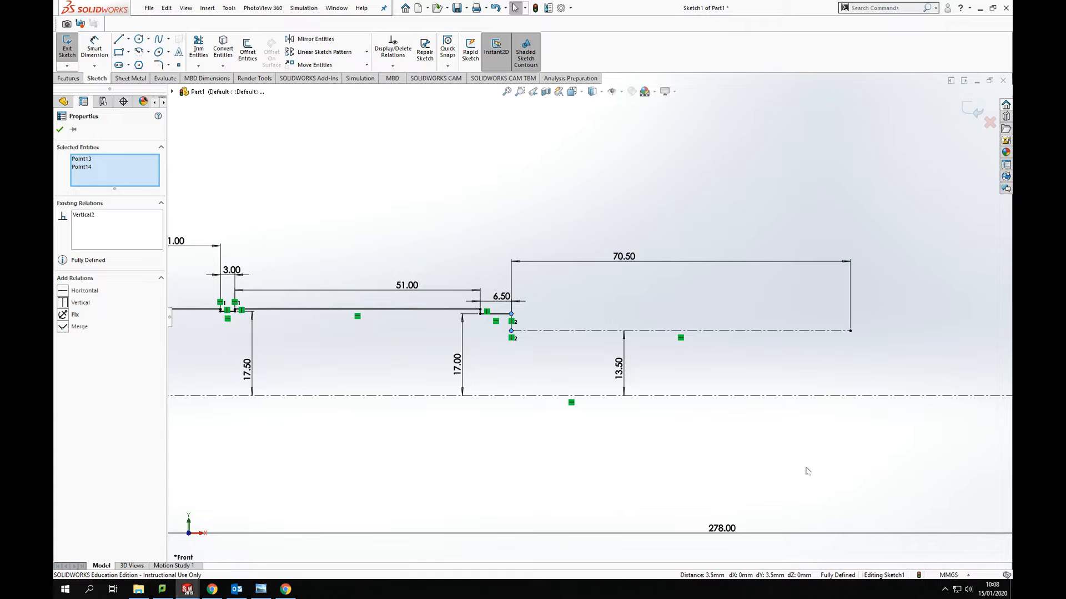
click(647, 283)
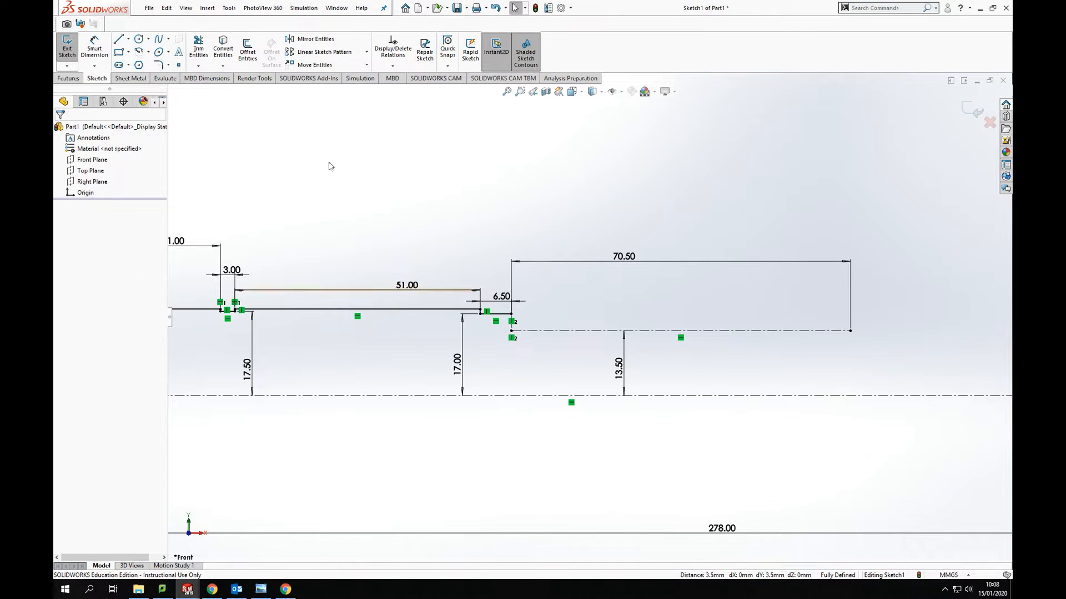
Step: Draw a solid zigzag from the 6.5 mm line's free end: three V grooves reaching down to the construction line, separated by two short horizontal flats
click(117, 44)
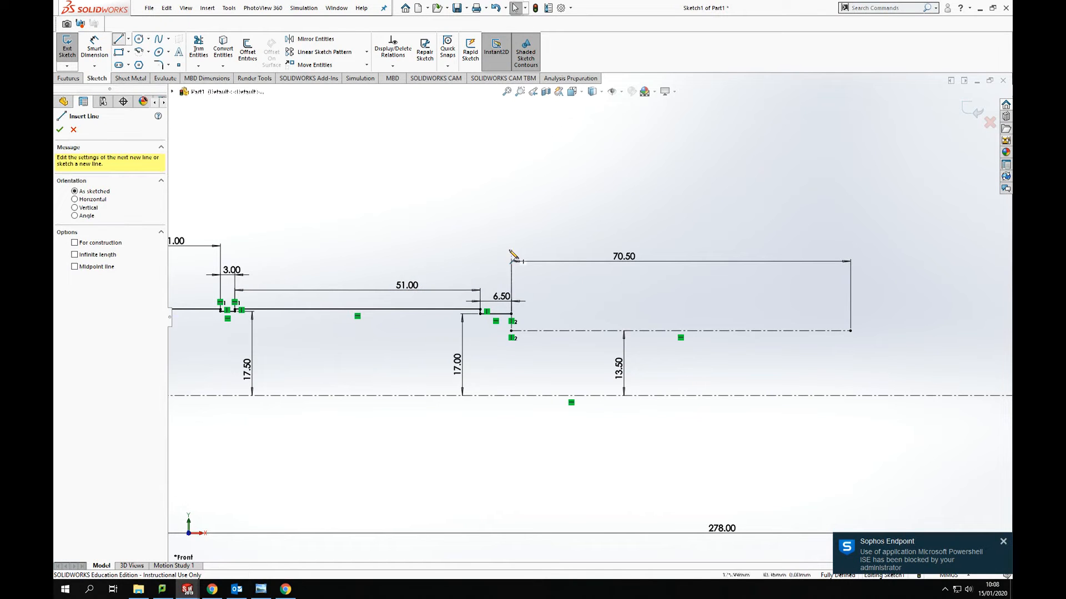
click(511, 314)
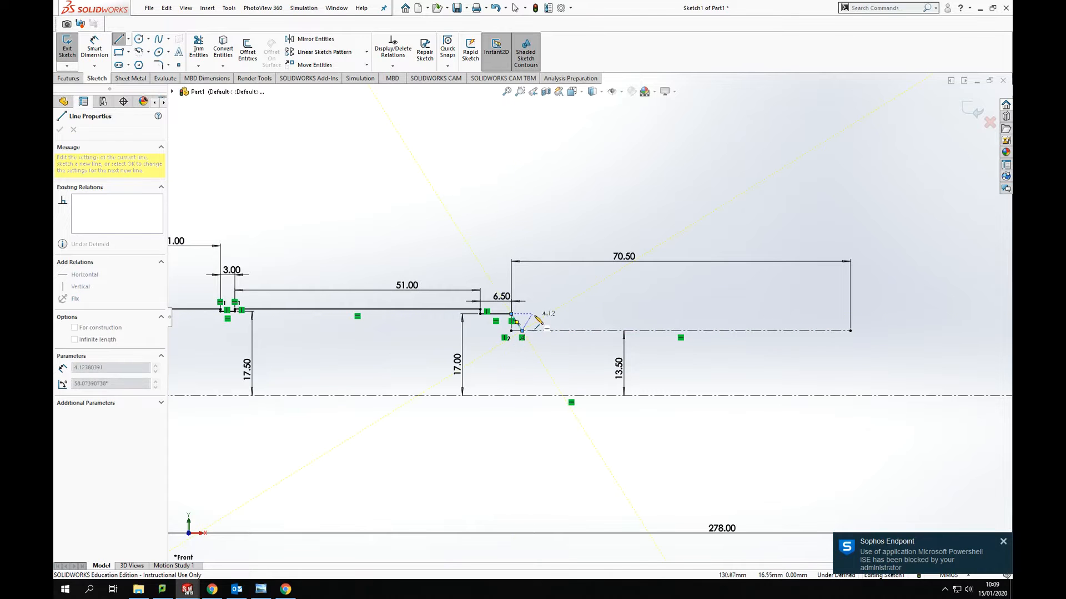
click(533, 315)
click(545, 314)
click(556, 331)
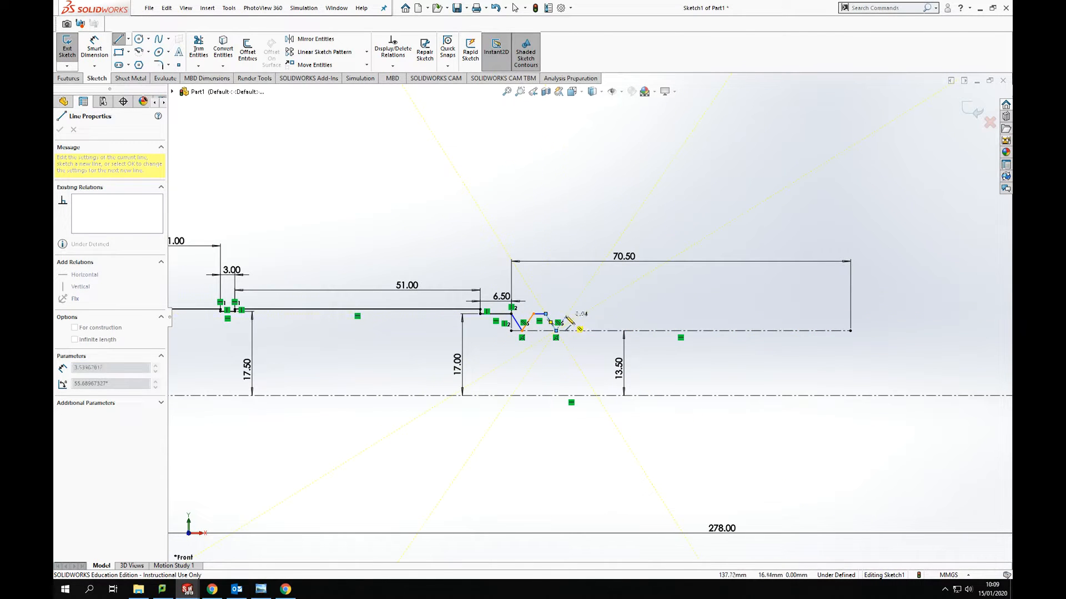
click(567, 314)
click(582, 314)
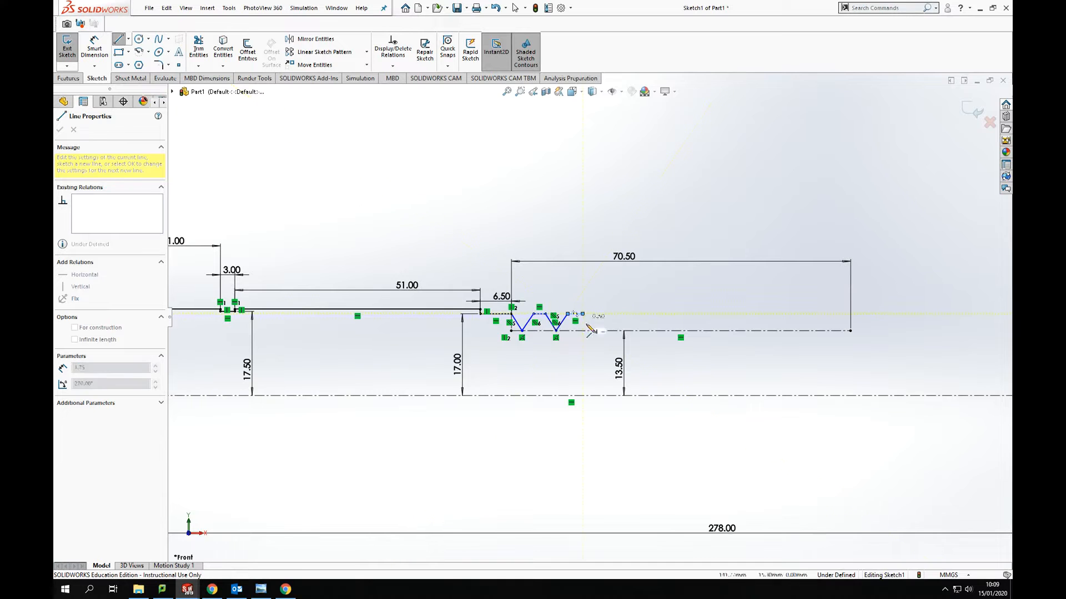
click(593, 330)
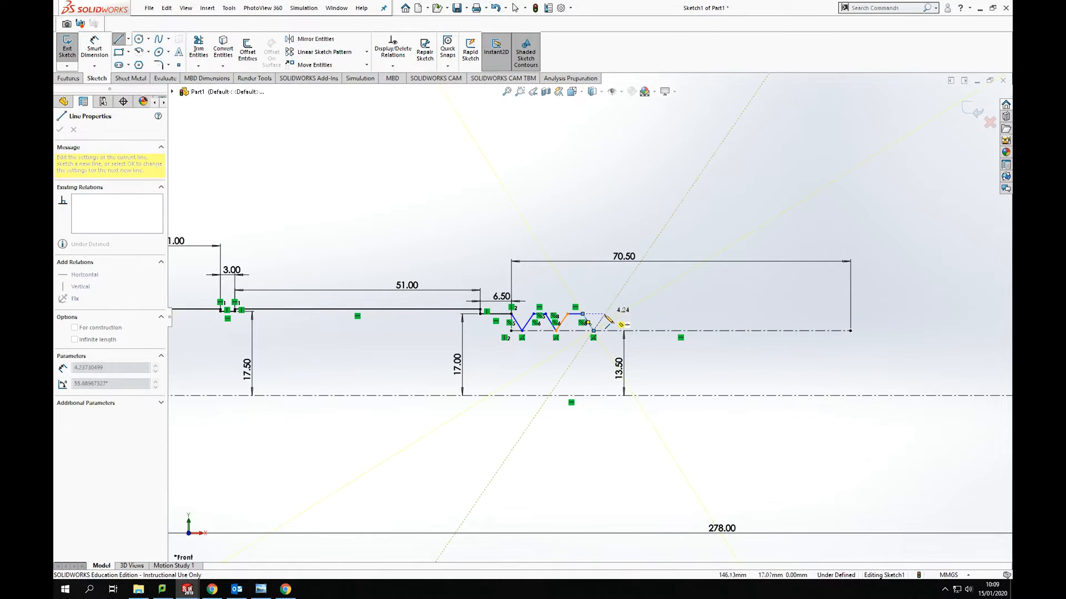
click(605, 314)
key(Escape)
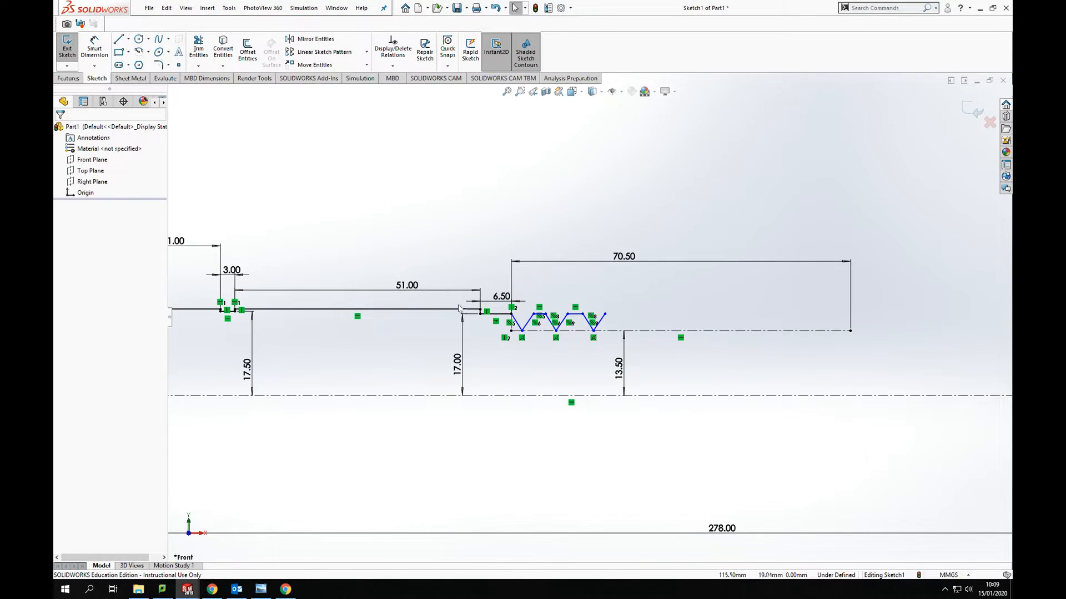
Step: Place a horizontal dimension across the opening of the first V groove, between its two upper corner points
click(95, 50)
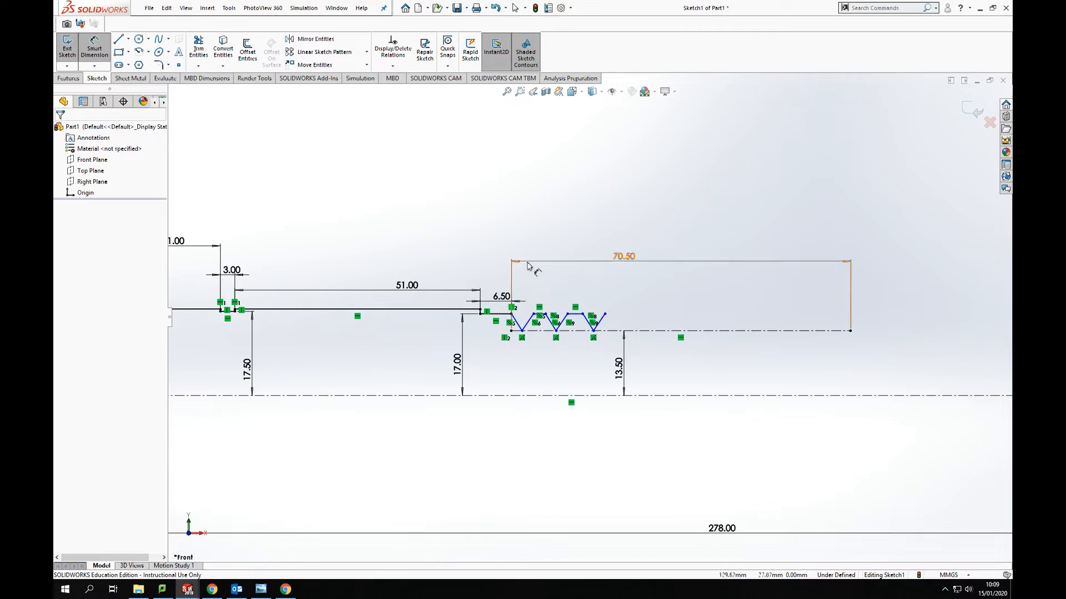
scroll(515, 259, down, 2)
scroll(532, 357, down, 3)
click(505, 383)
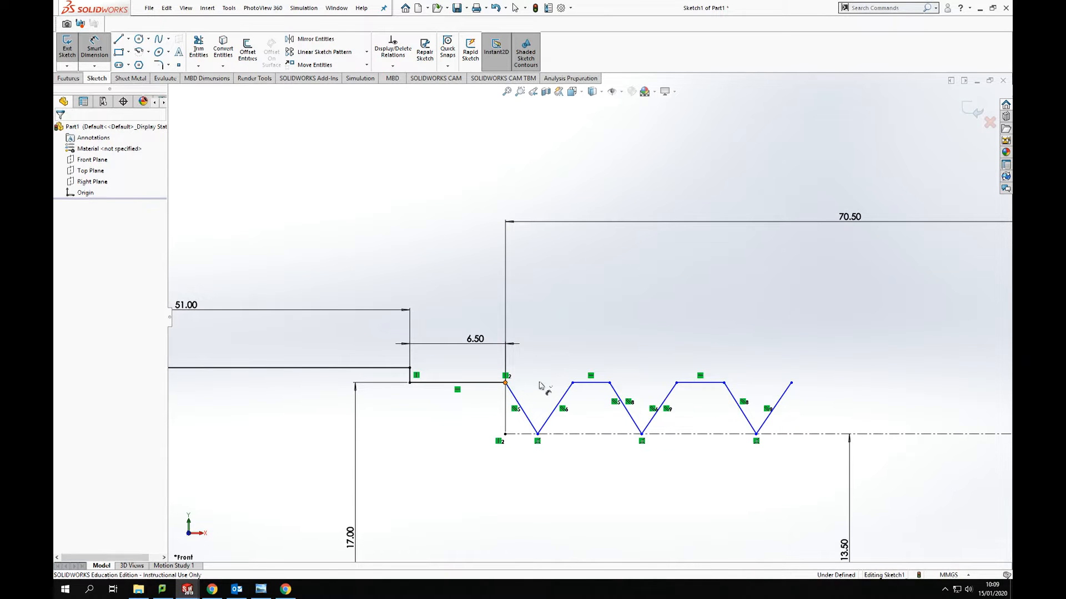
click(572, 382)
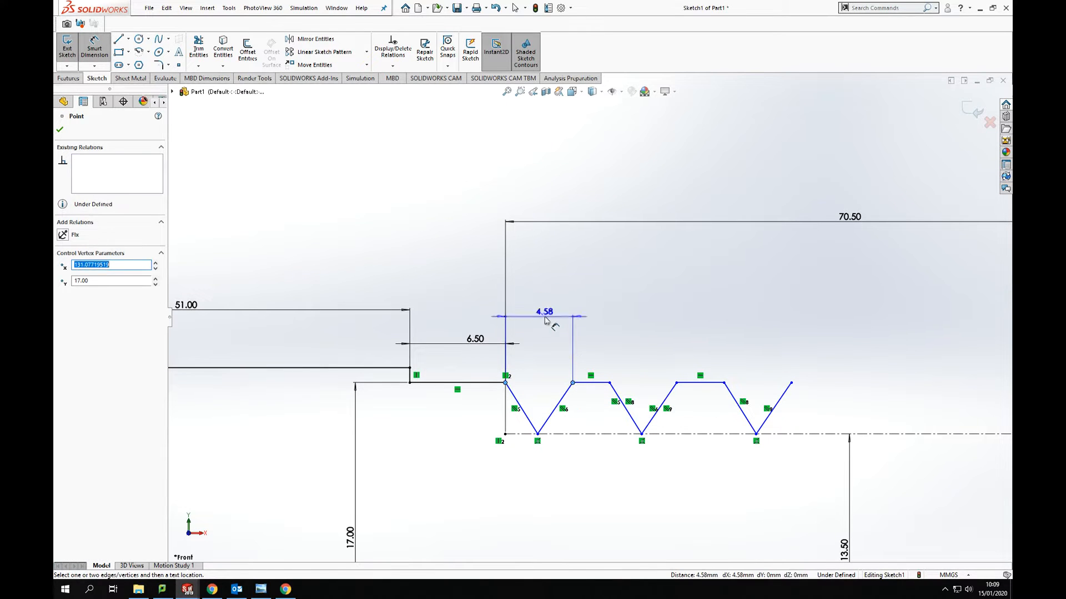
click(546, 336)
text(5)
mouse_move(587, 341)
click(598, 363)
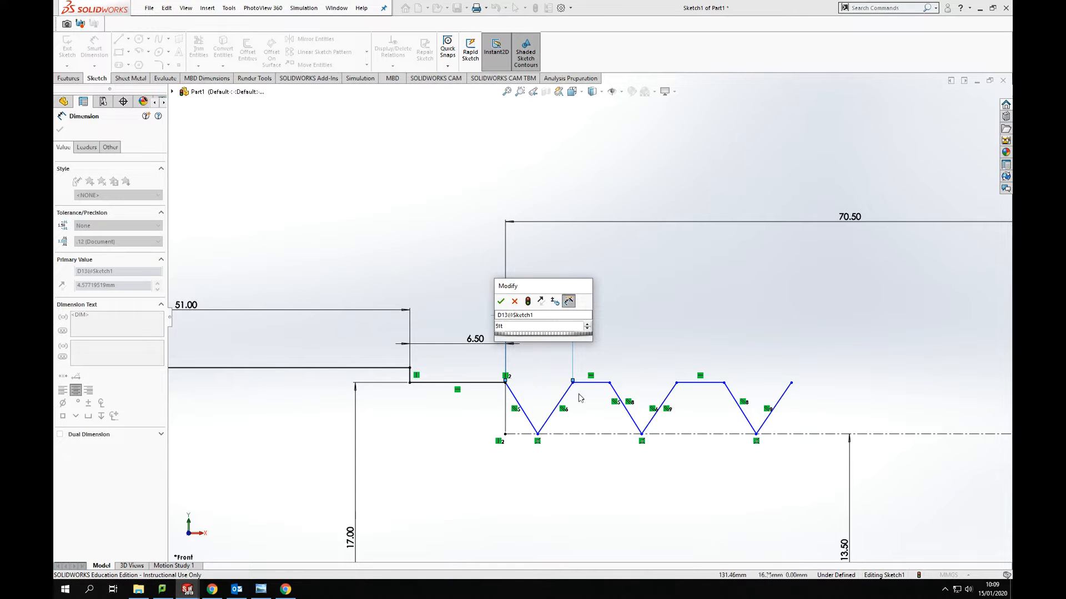
key(BackSpace)
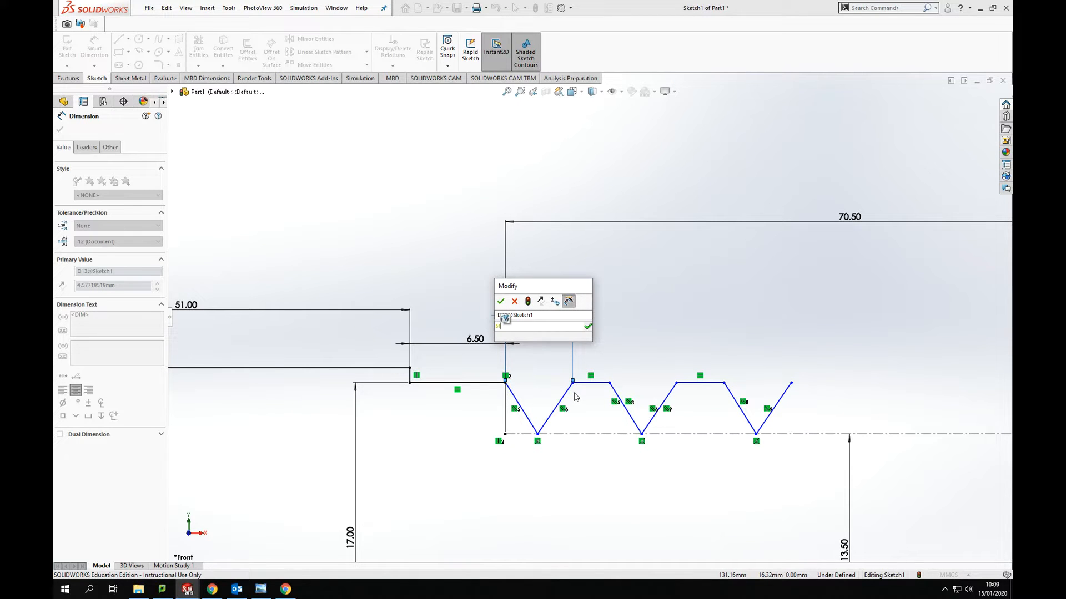
key(BackSpace)
key(BackSpace)
key(Escape)
key(Escape)
key(Escape)
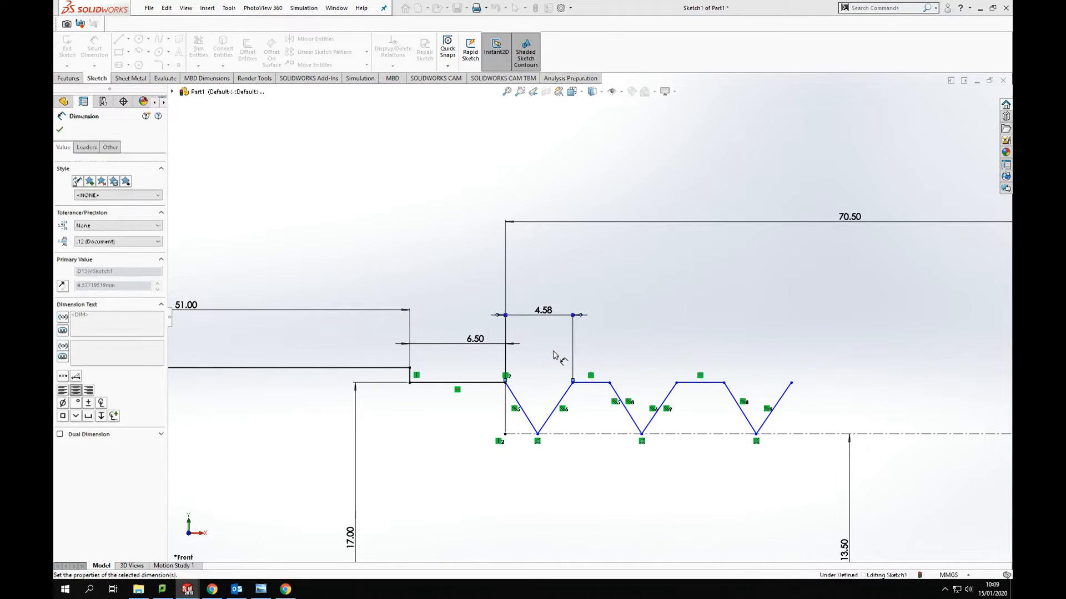
Step: Set the opening width of the first V groove to 5 mm
double_click(542, 312)
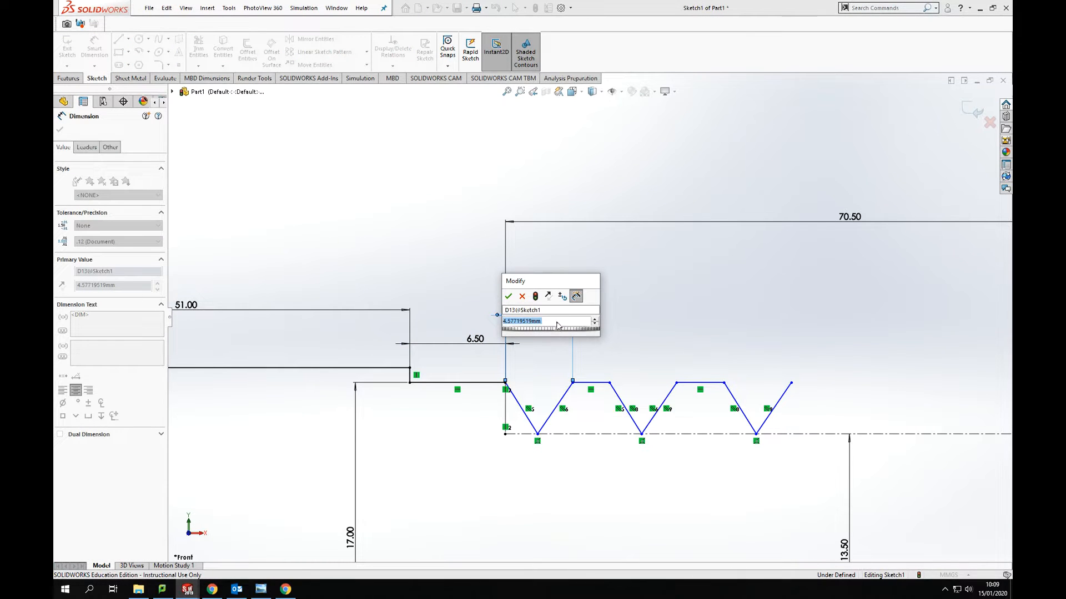
text(5)
key(Return)
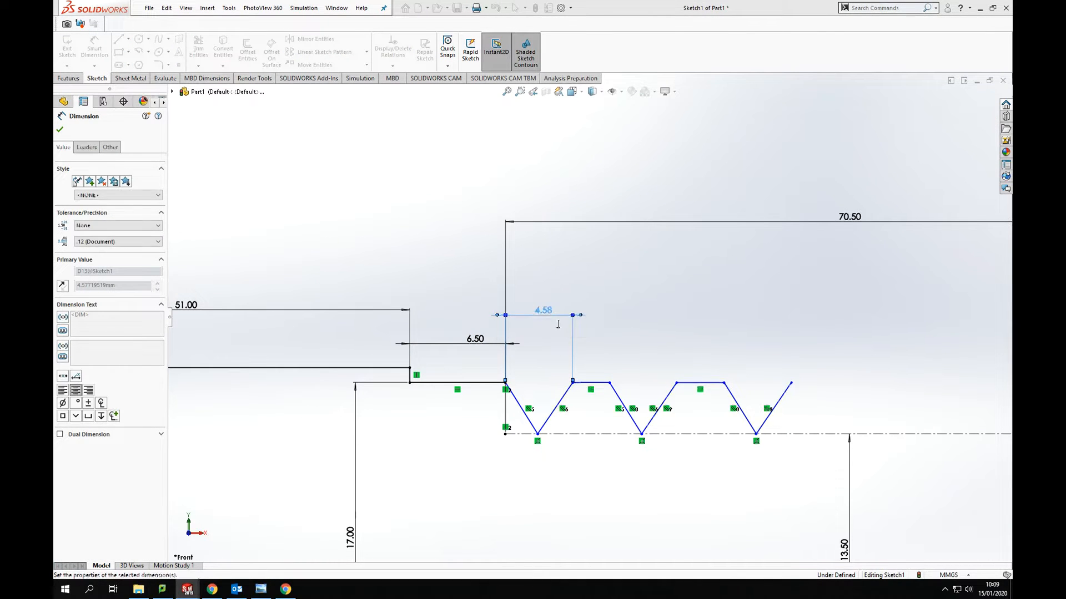
click(533, 401)
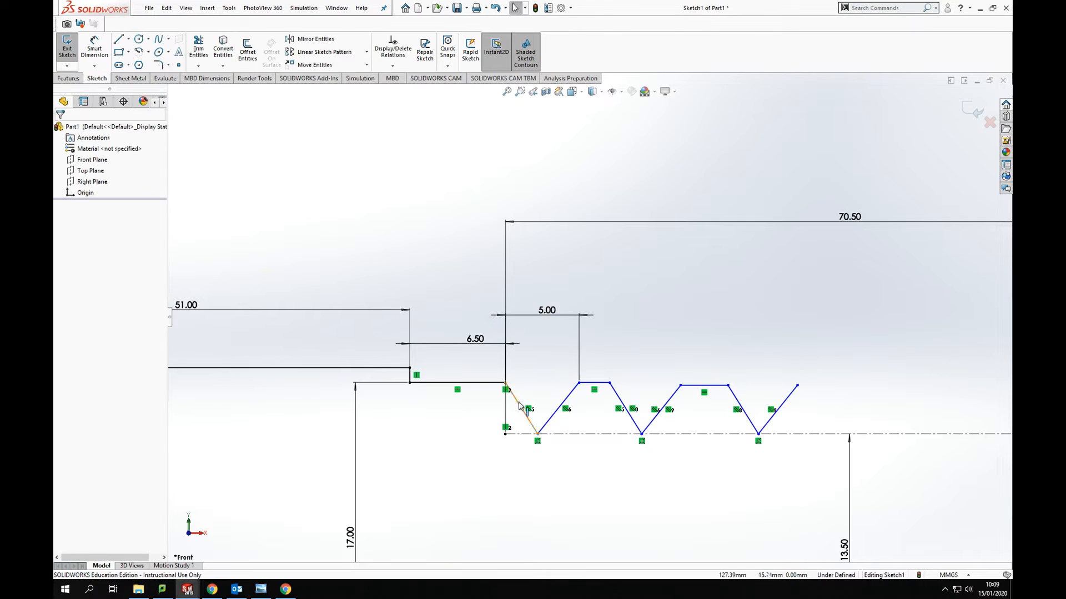
Step: Add an Equal relation between the two sloped sides of the first V groove
click(520, 406)
ctrl+click(565, 400)
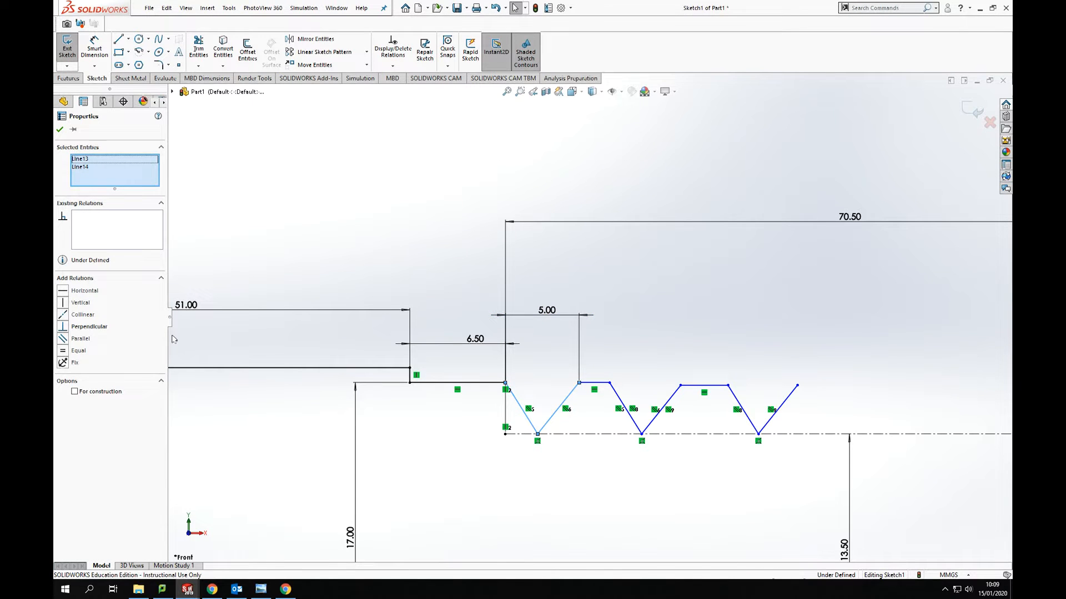
click(63, 352)
click(598, 366)
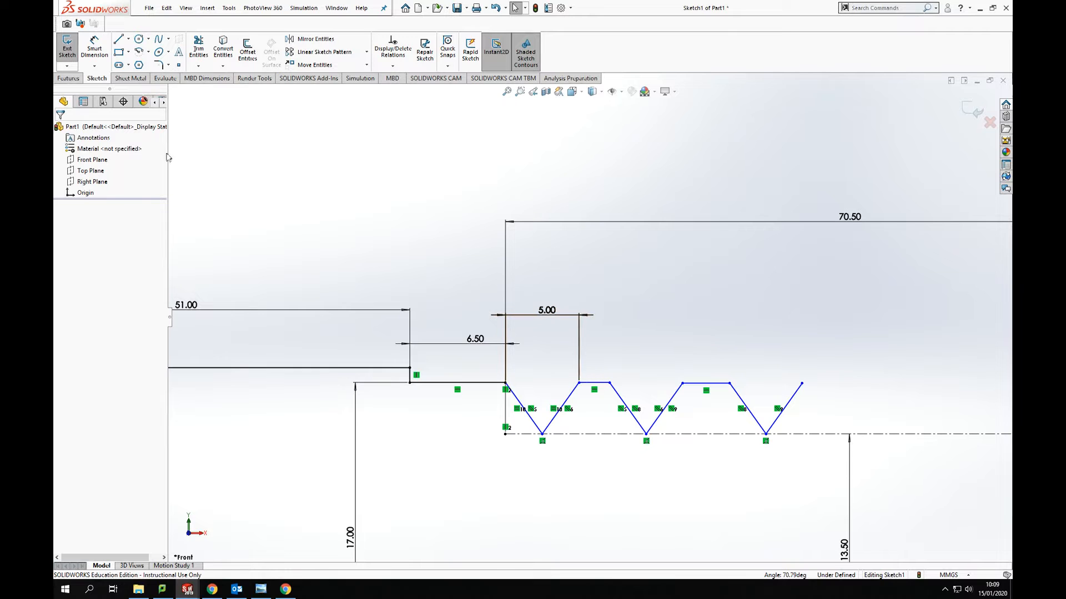
Step: Dimension the short horizontal flat between the first and second V grooves to 2 mm
click(94, 49)
click(594, 383)
click(600, 357)
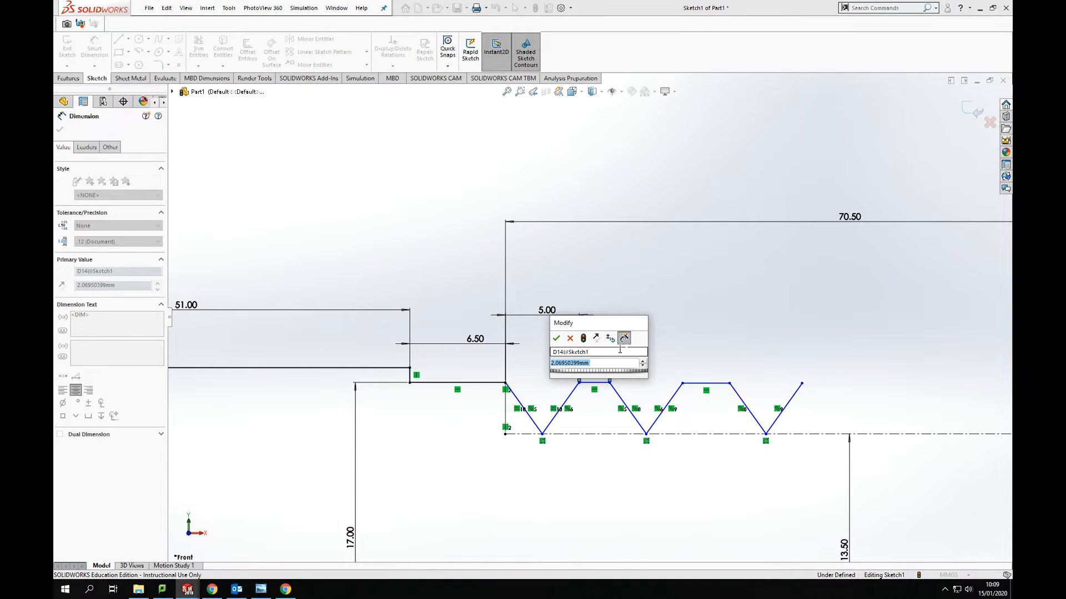
text(2)
key(Return)
key(Escape)
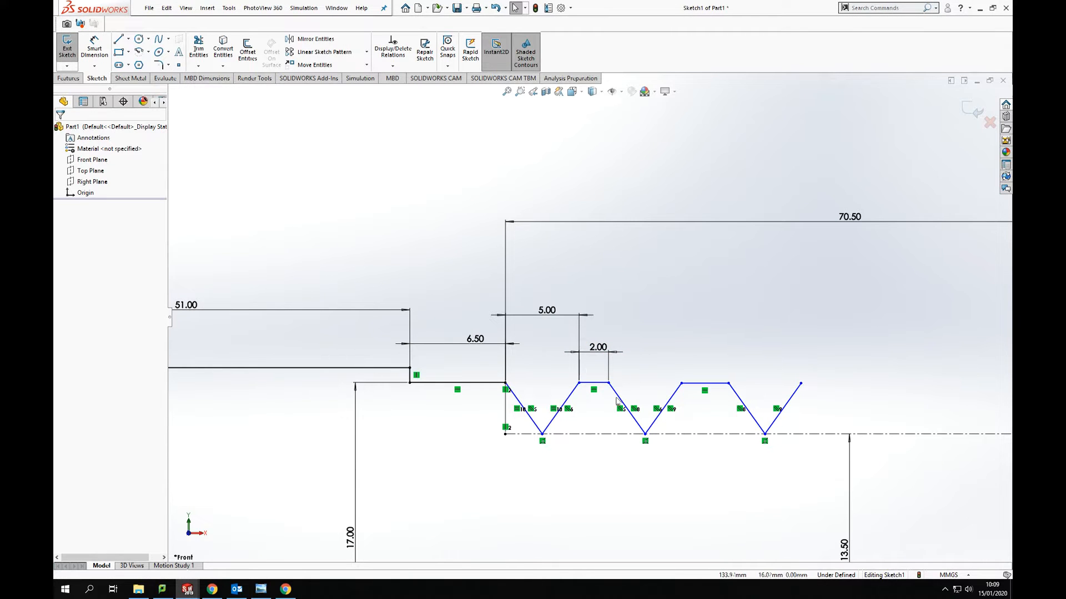
Step: Dimension the opening of the second V groove between its two upper corner points to 5 mm
right_drag(617, 401, 613, 388)
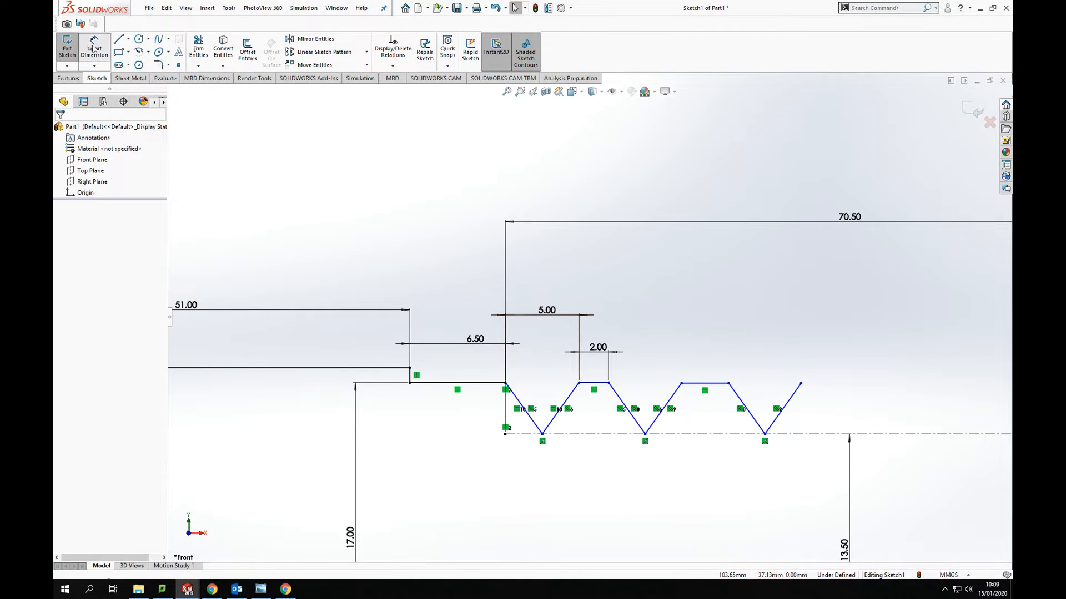
click(609, 384)
click(682, 384)
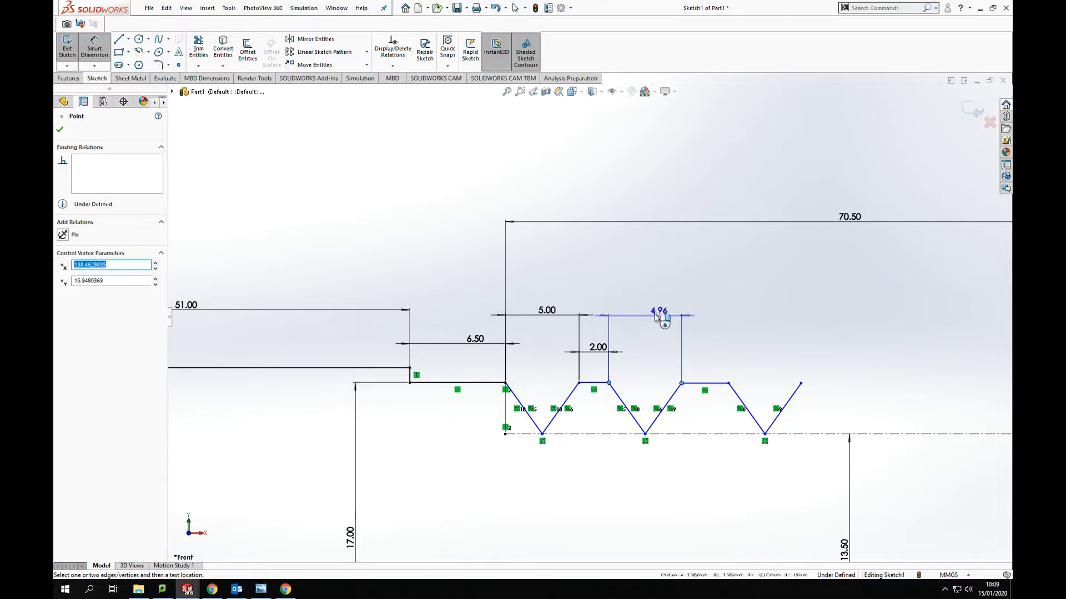
click(651, 321)
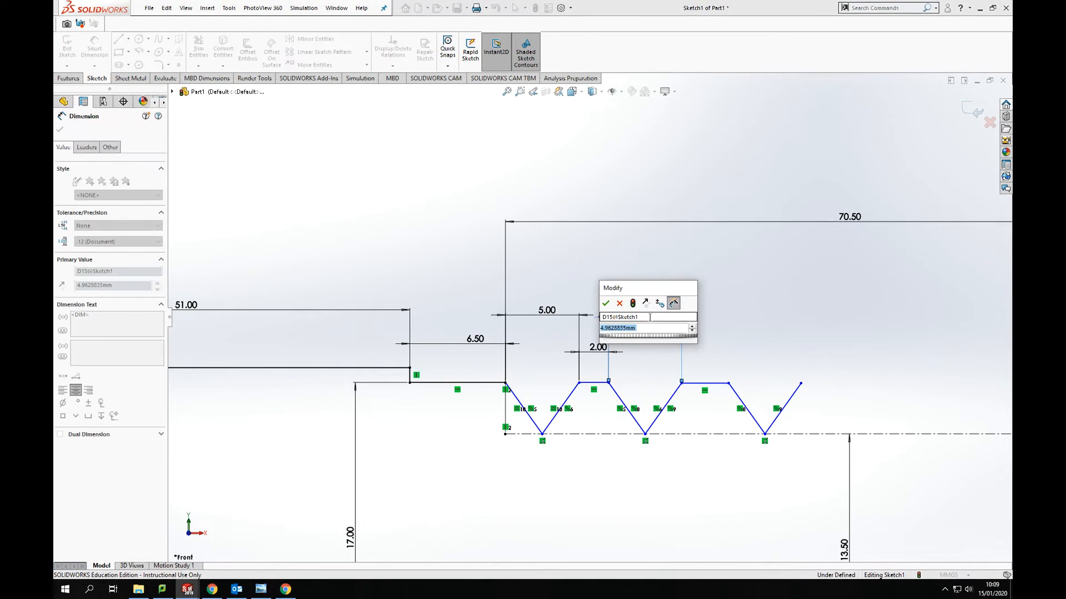
text(5)
key(Return)
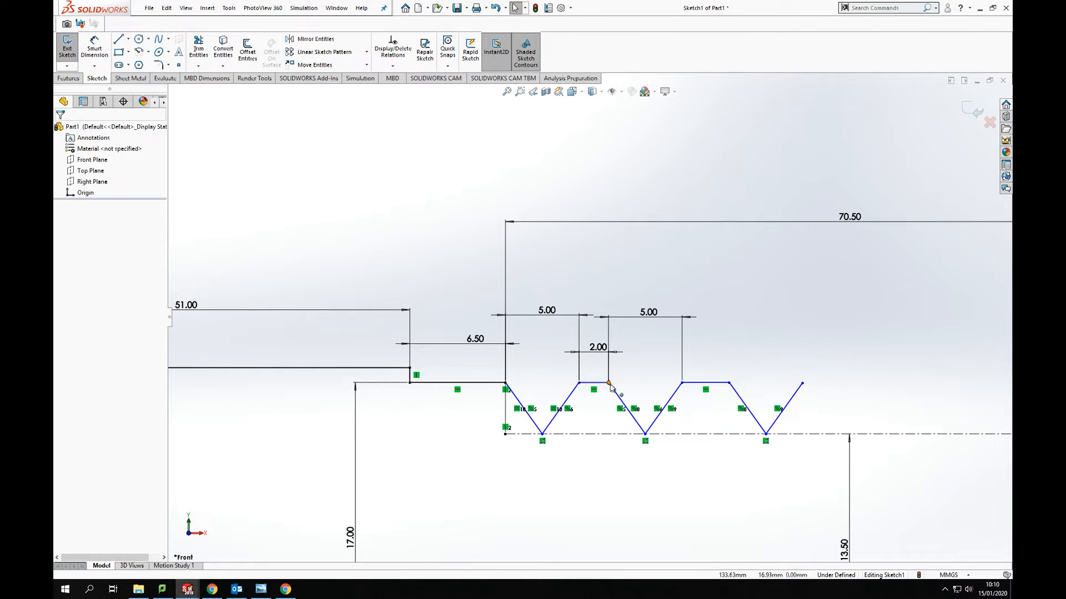
Step: Draw a 70.5 mm horizontal construction line along the groove tops, from the 6.5 mm line's end to above the lower construction line's far end
click(128, 39)
click(147, 64)
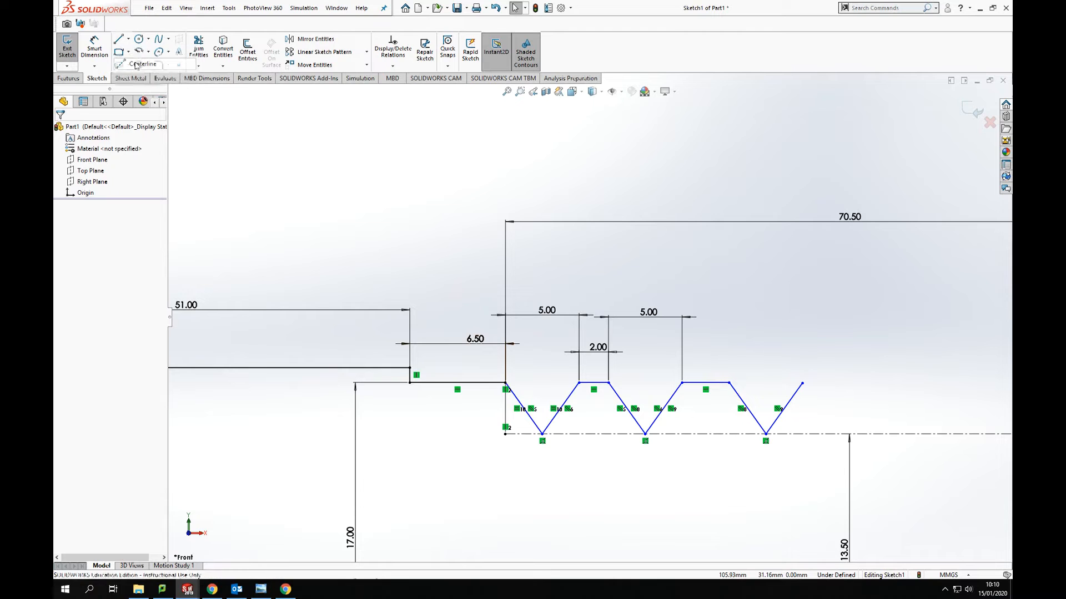
click(506, 383)
key(z)
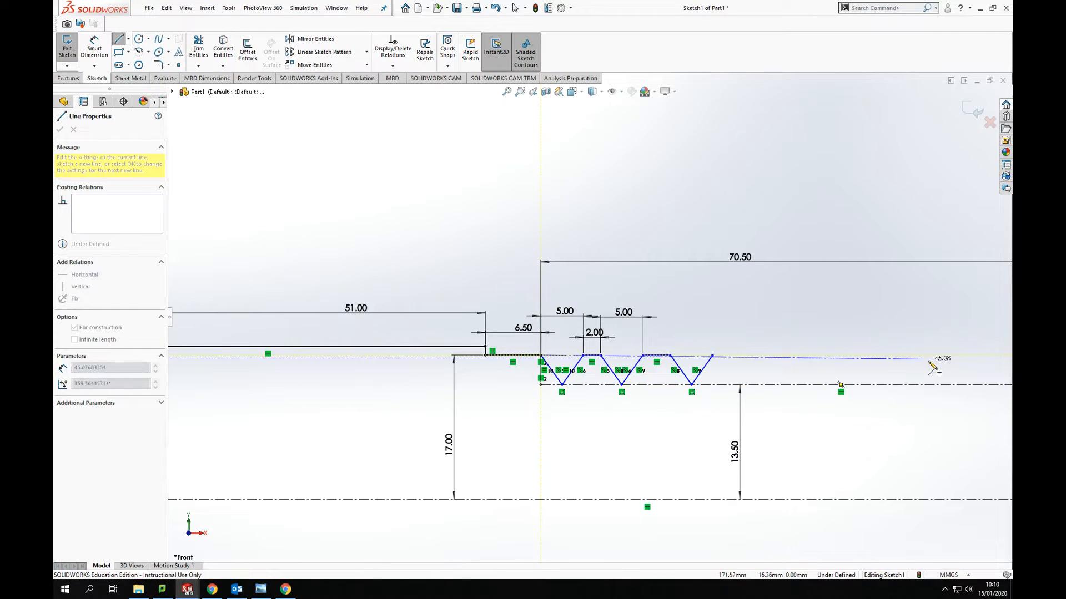
key(z)
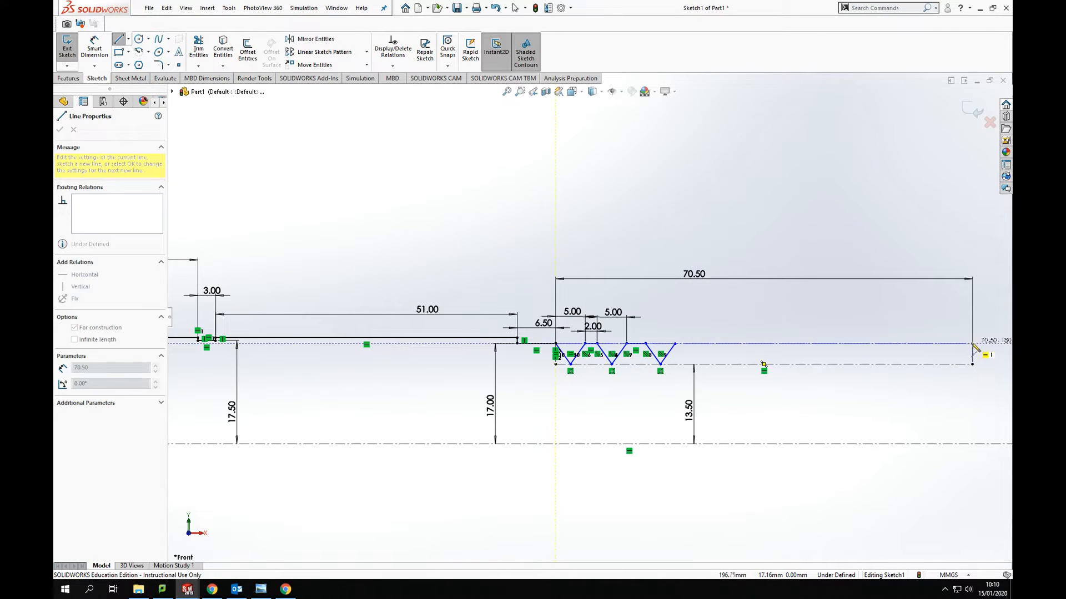
click(971, 343)
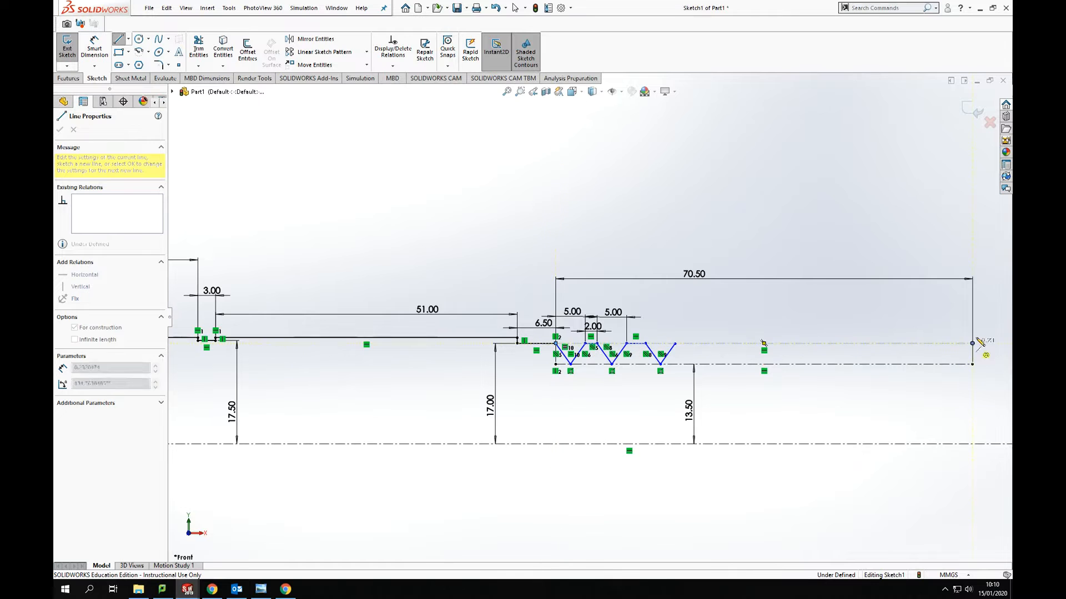
key(Escape)
Step: Add a Coincident relation between the first V groove's second upper corner and the upper construction line
scroll(581, 355, down, 5)
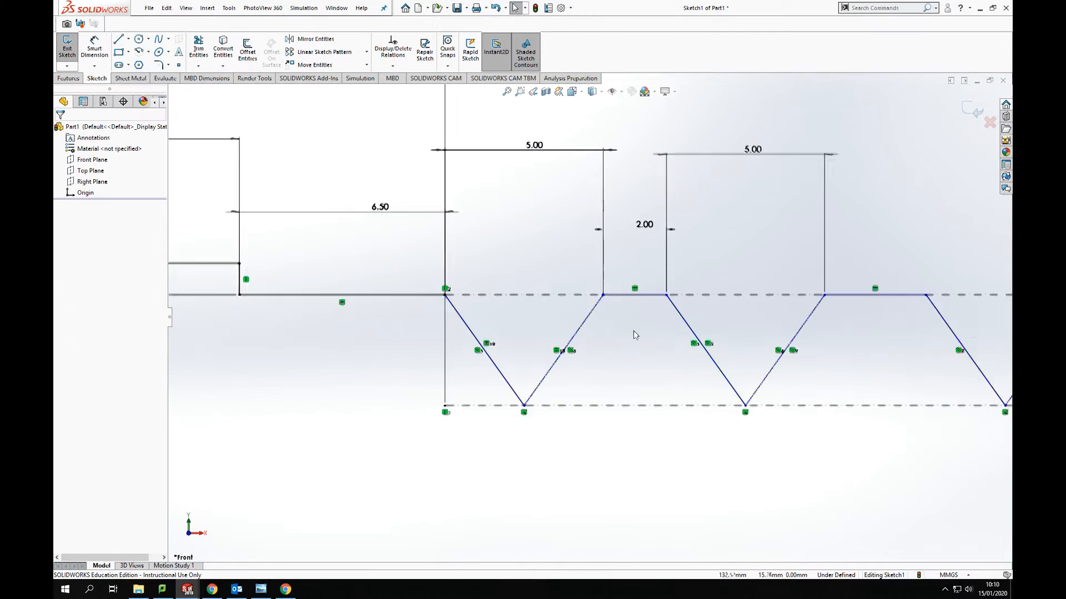
scroll(635, 335, down, 2)
click(569, 280)
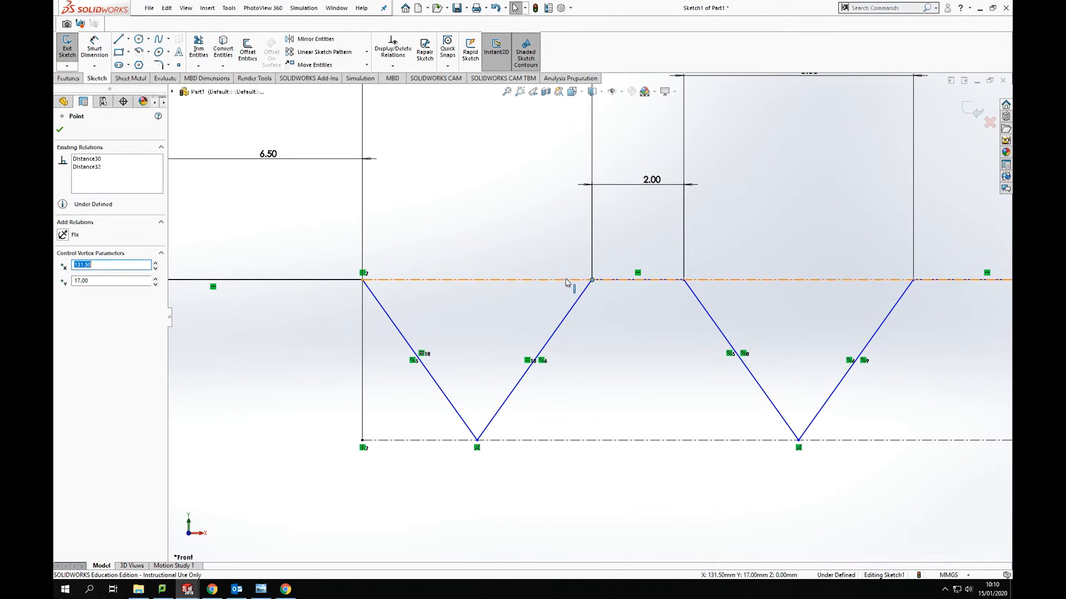
ctrl+click(592, 279)
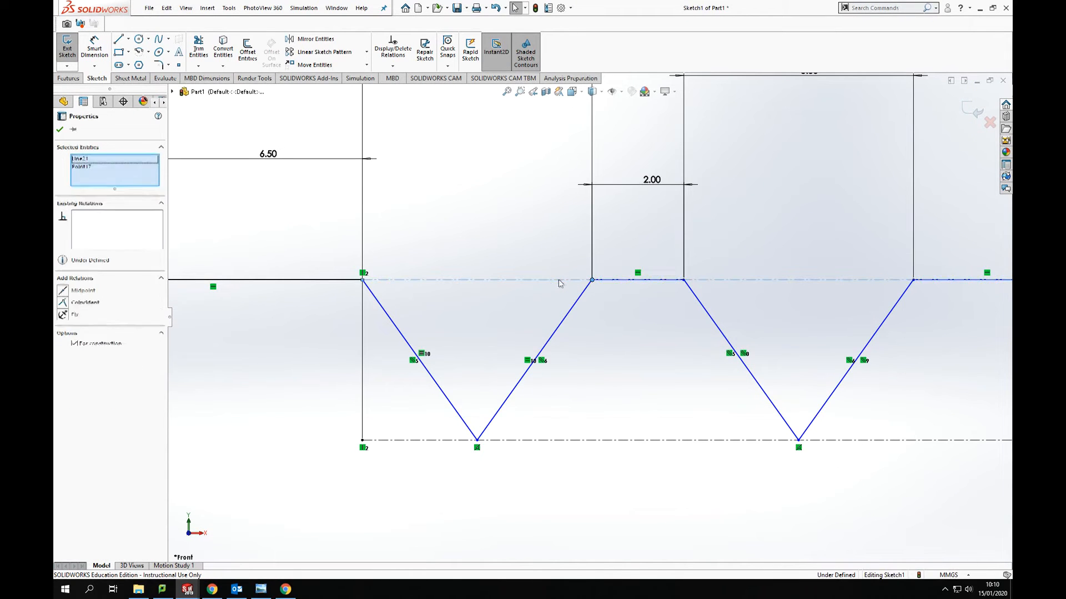
click(63, 302)
scroll(814, 304, up, 5)
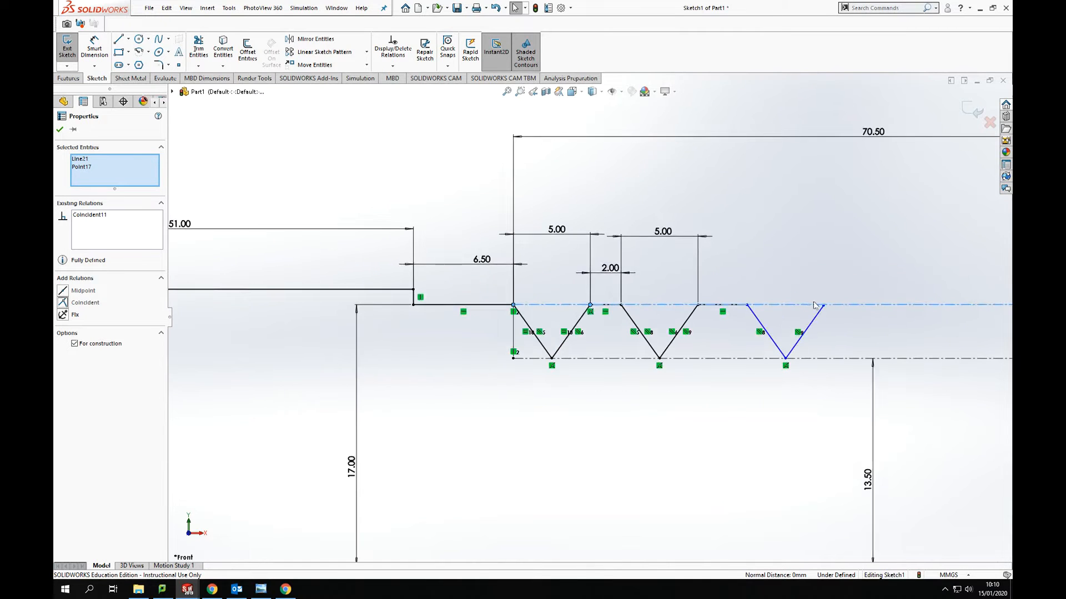
Step: Add a Coincident relation between the third V groove's free upper end and the upper construction line
scroll(814, 305, down, 2)
click(804, 310)
ctrl+click(816, 308)
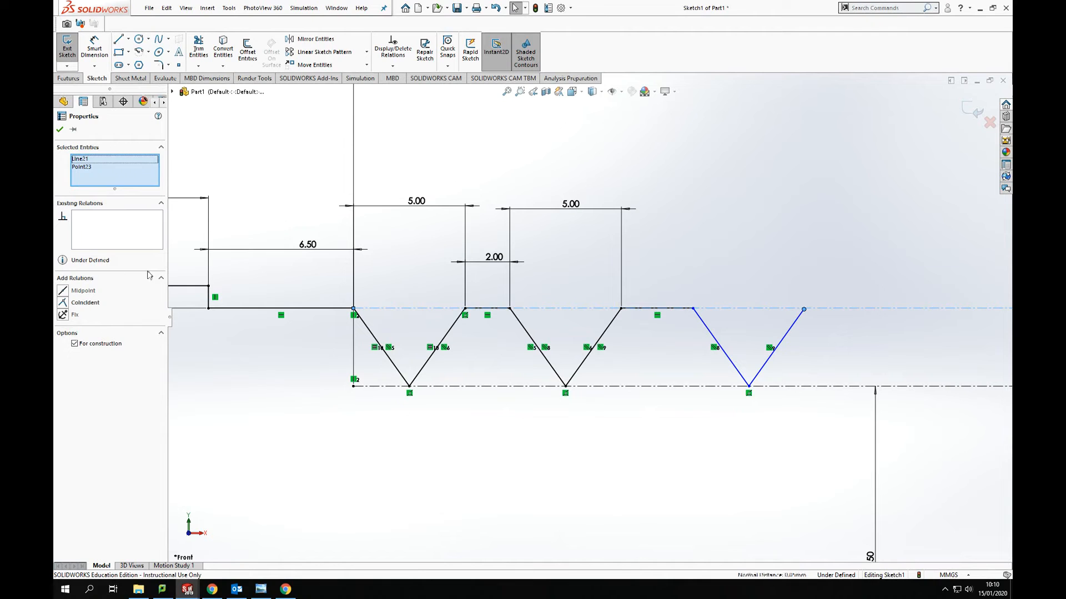
click(66, 305)
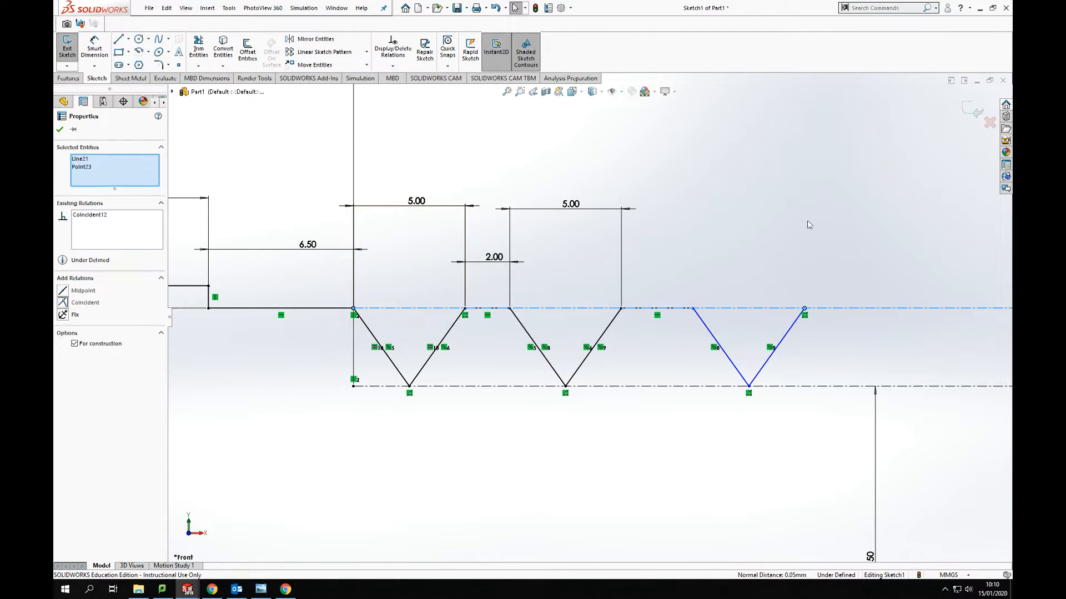
key(Escape)
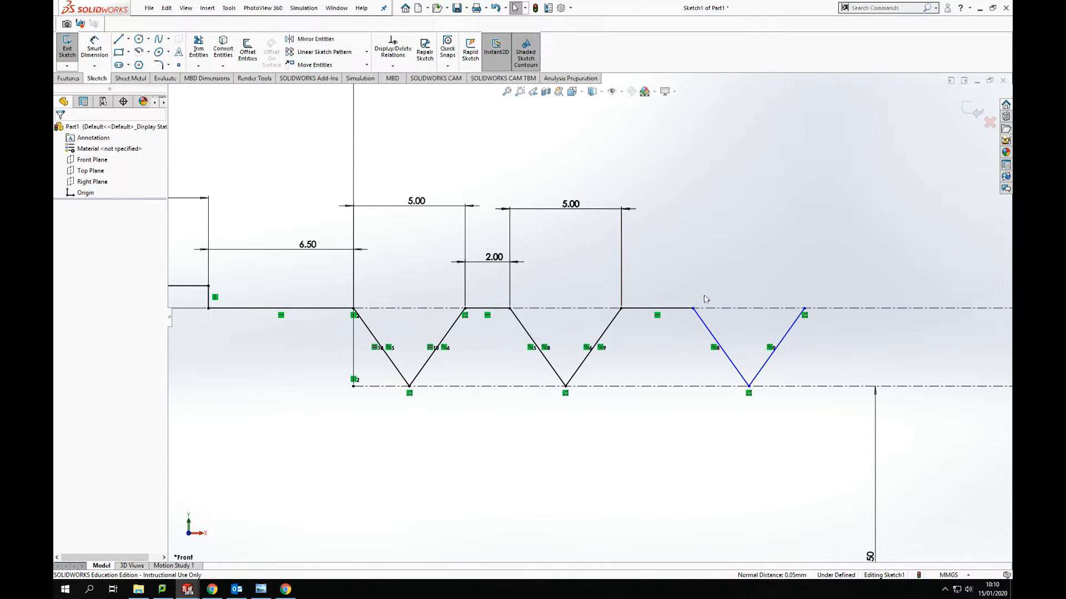
Step: Try to add an Equal relation to all four sloped sides of the second and third V grooves
click(706, 328)
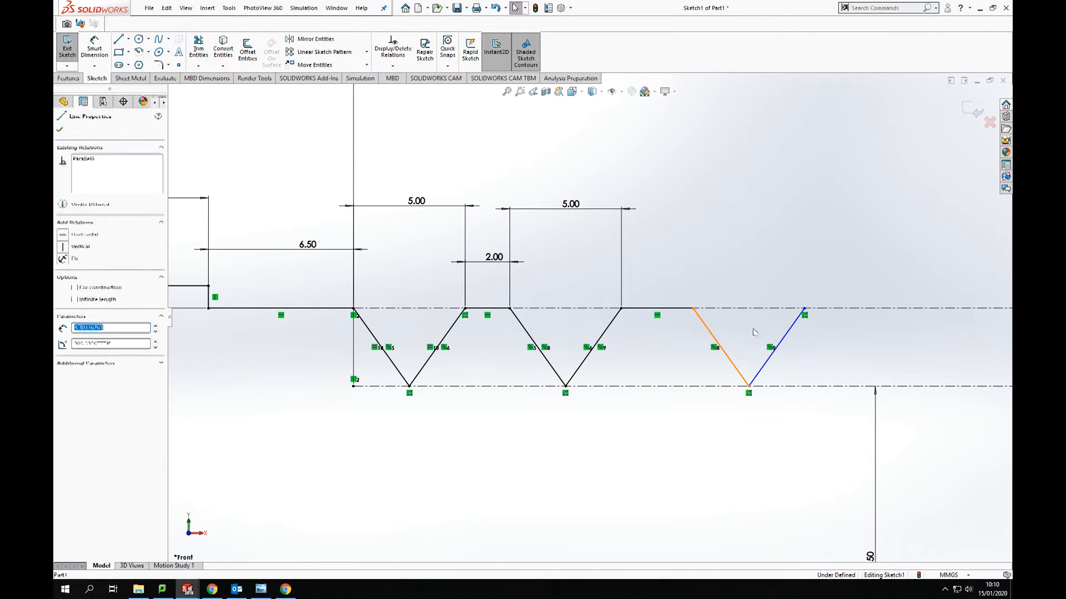
click(783, 338)
click(591, 350)
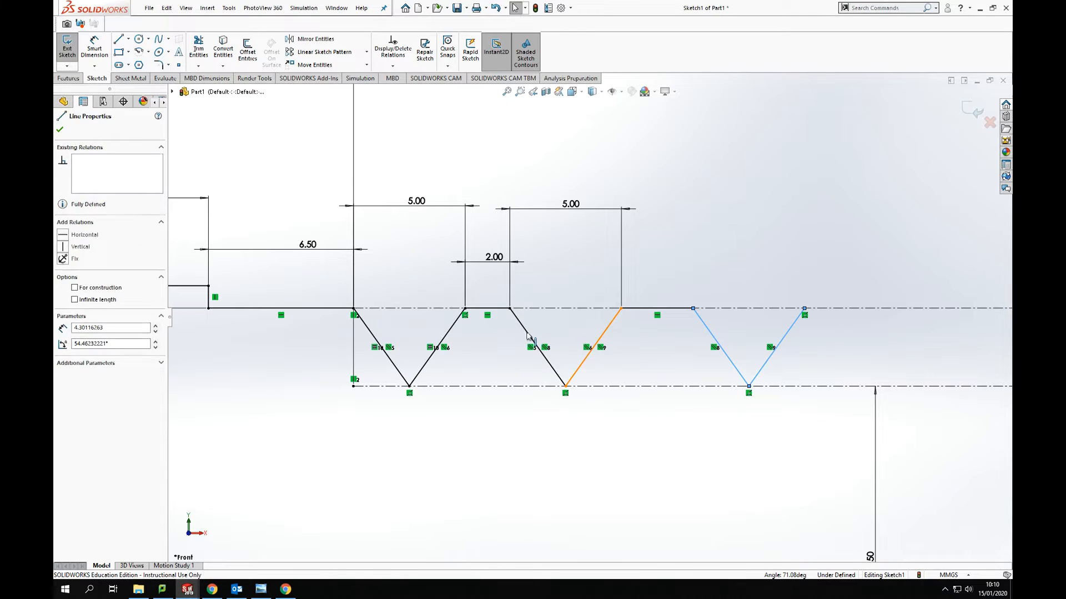
click(530, 336)
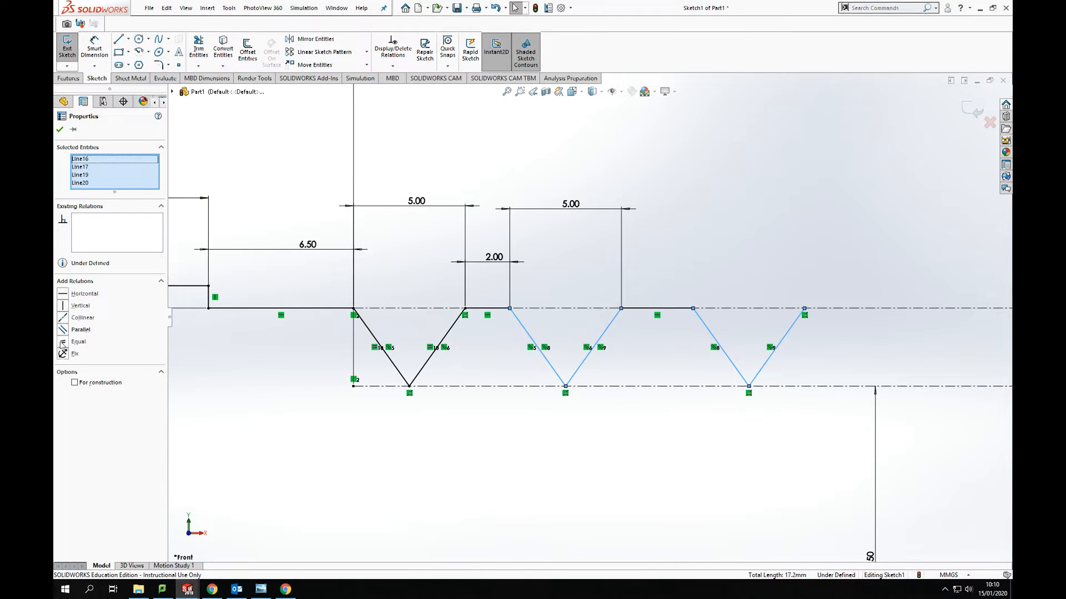
click(62, 343)
click(675, 239)
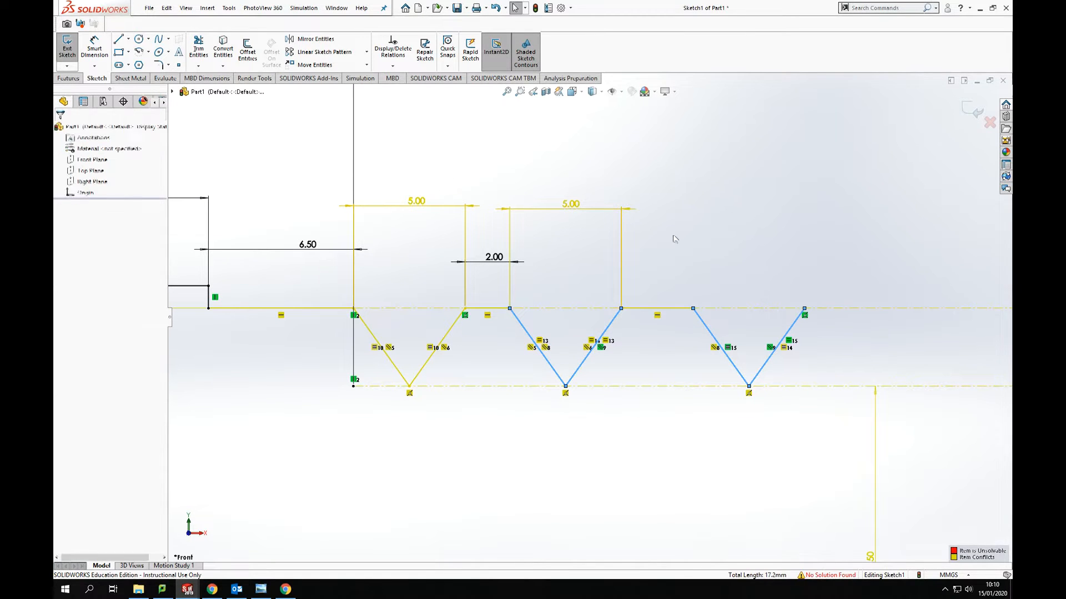
Step: Remove the Equal relations just added to the sloped sides of the second and third V grooves
click(539, 341)
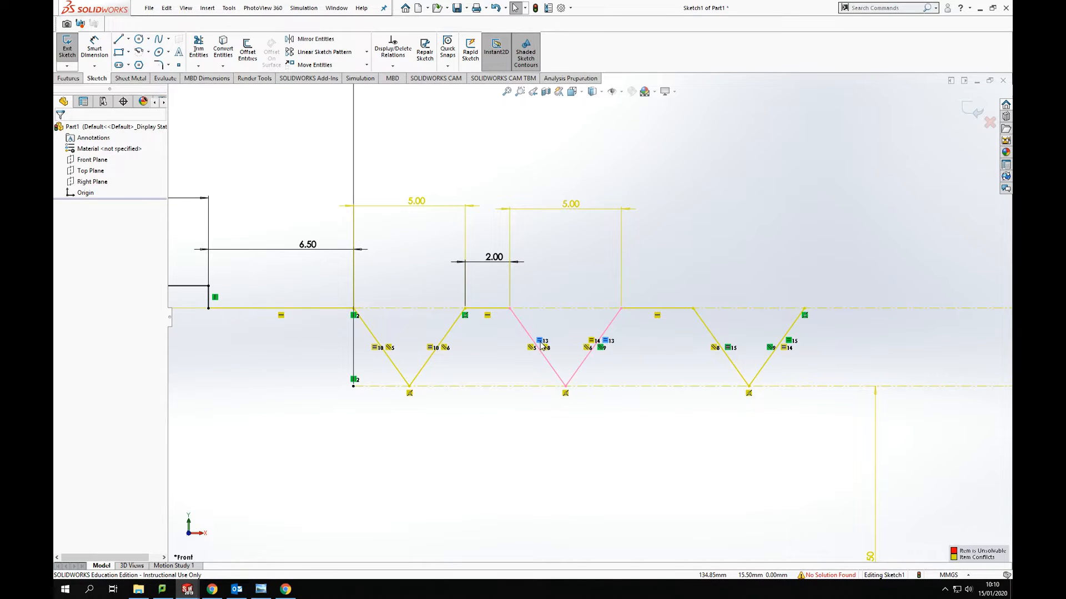
key(Delete)
click(606, 341)
key(Delete)
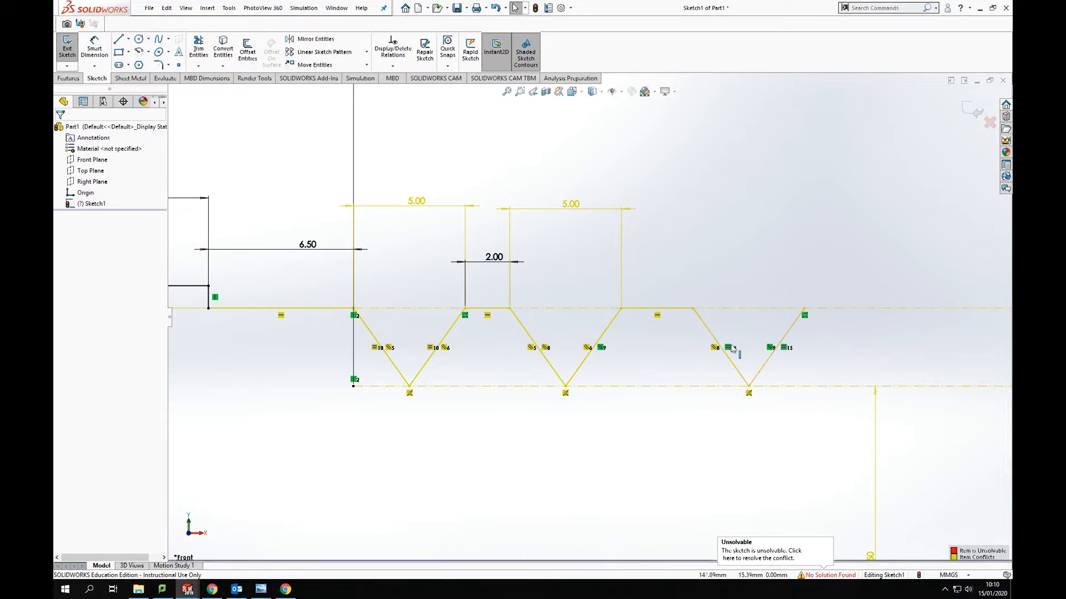
click(729, 350)
key(Delete)
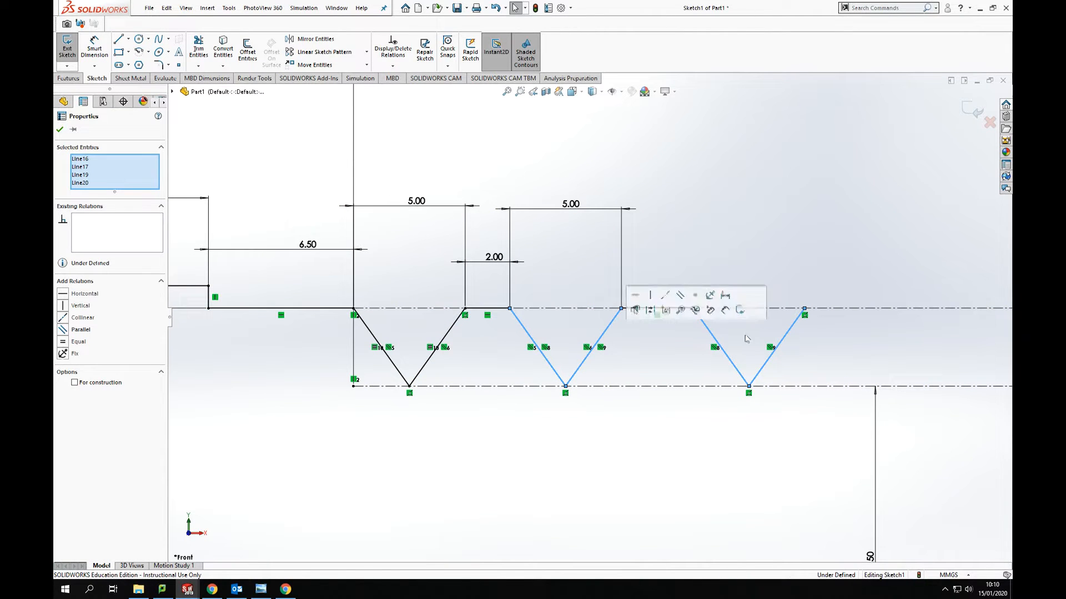
click(717, 287)
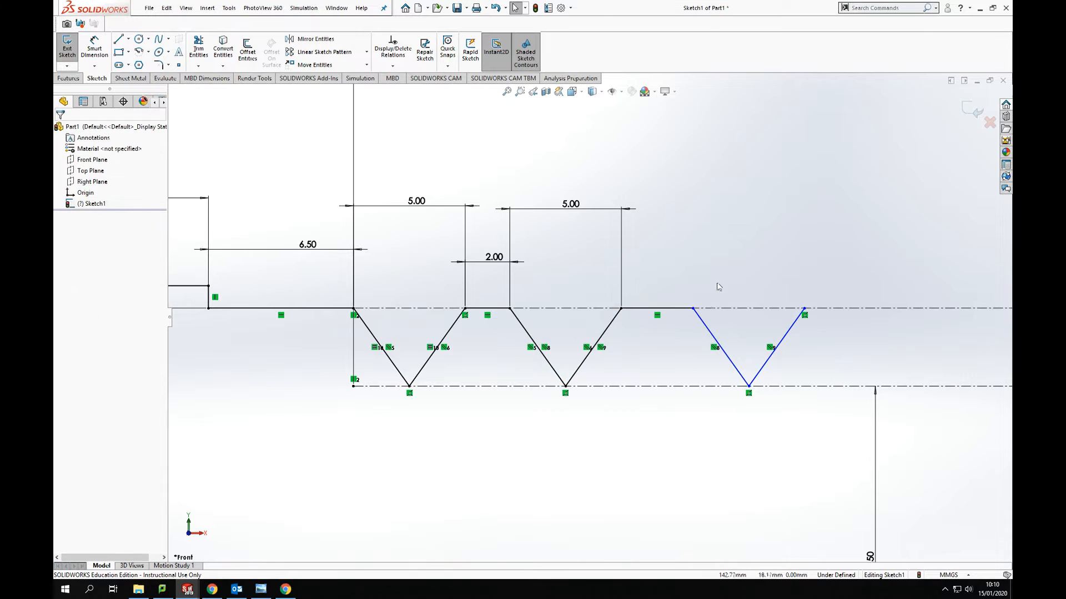
Step: Try to make both sloped sides of the third V groove equal to the second groove's rising side
click(714, 338)
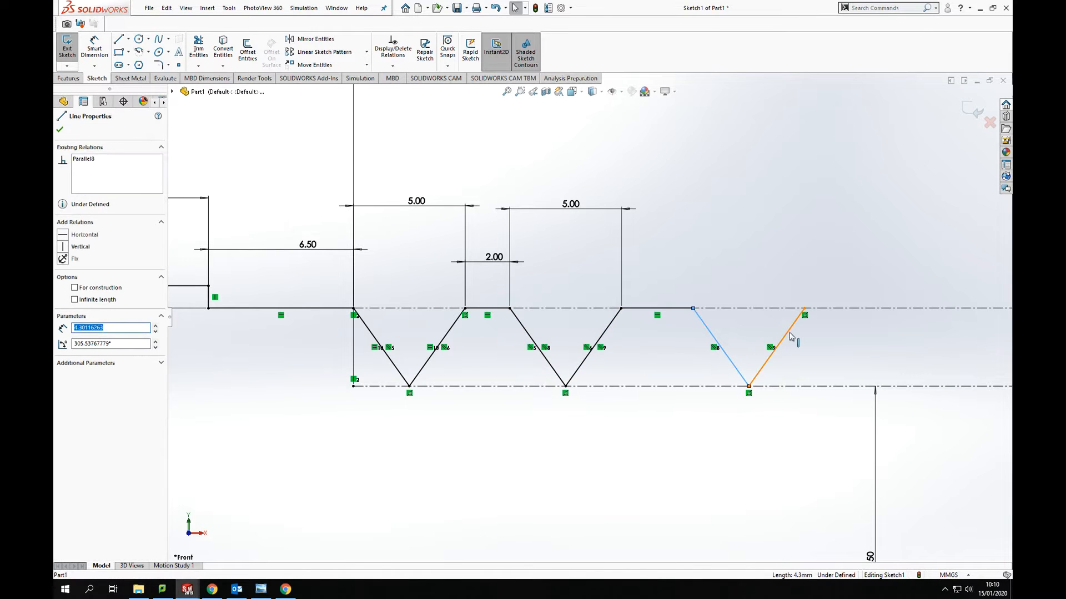
ctrl+click(780, 343)
ctrl+click(609, 334)
click(64, 341)
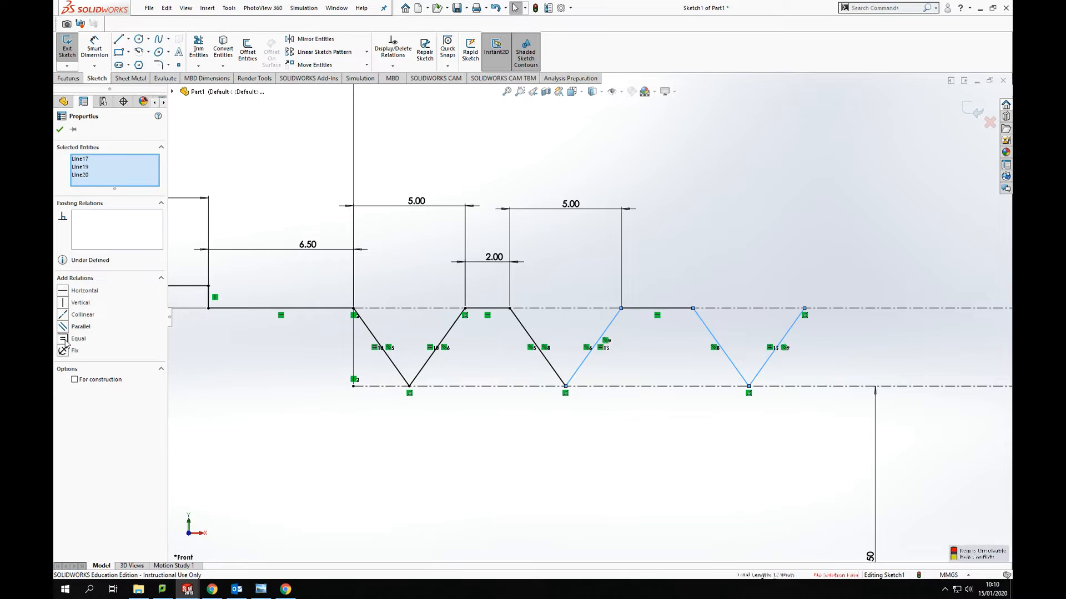
click(272, 339)
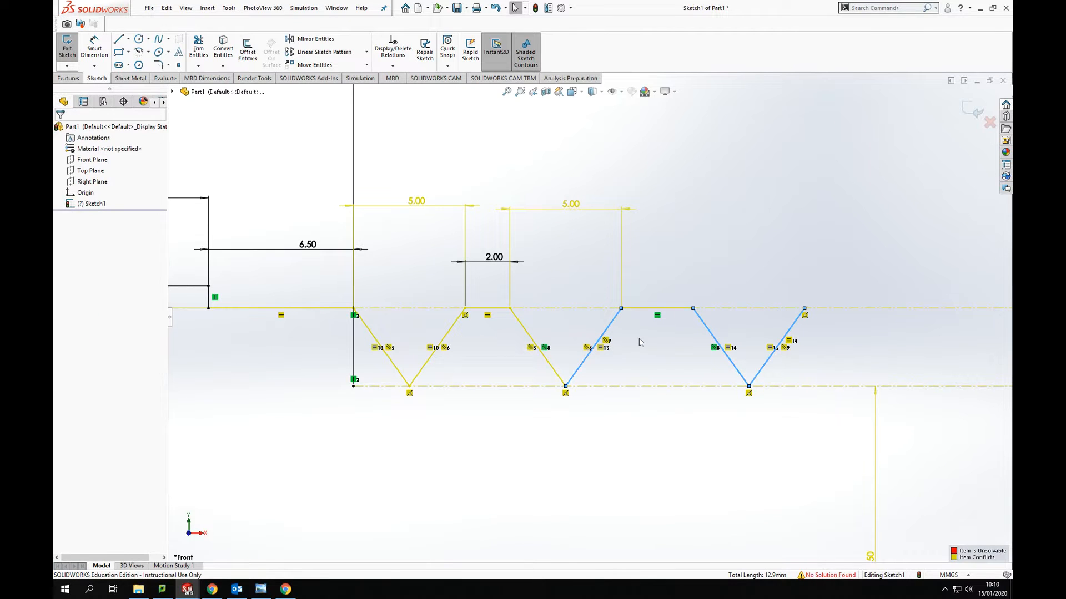
Step: Undo the Equal relations between the third V groove's sides and the second groove's rising side
click(601, 348)
key(Delete)
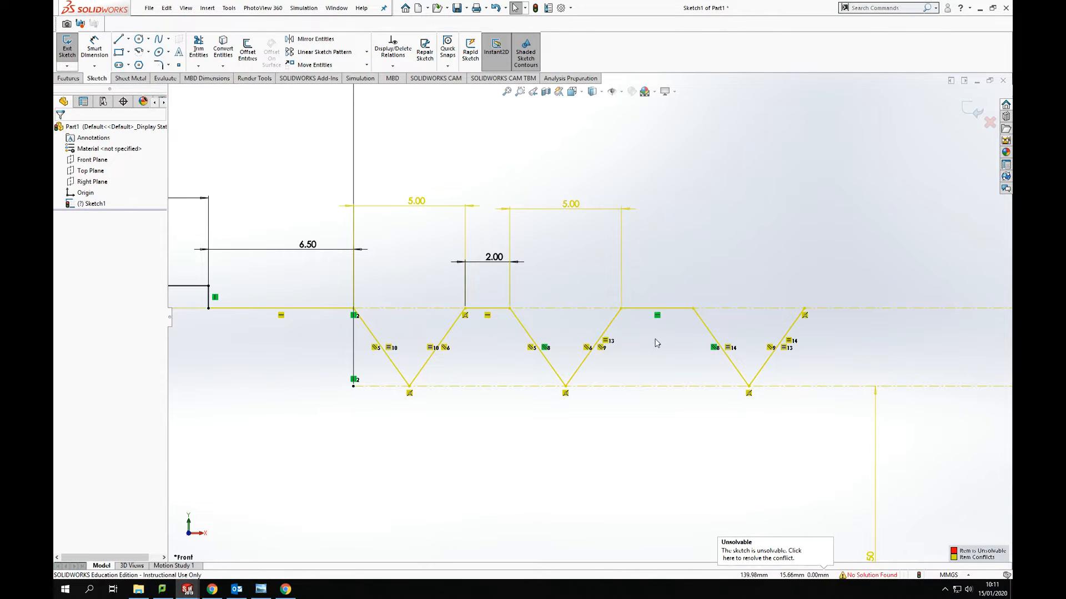
key(ctrl+z)
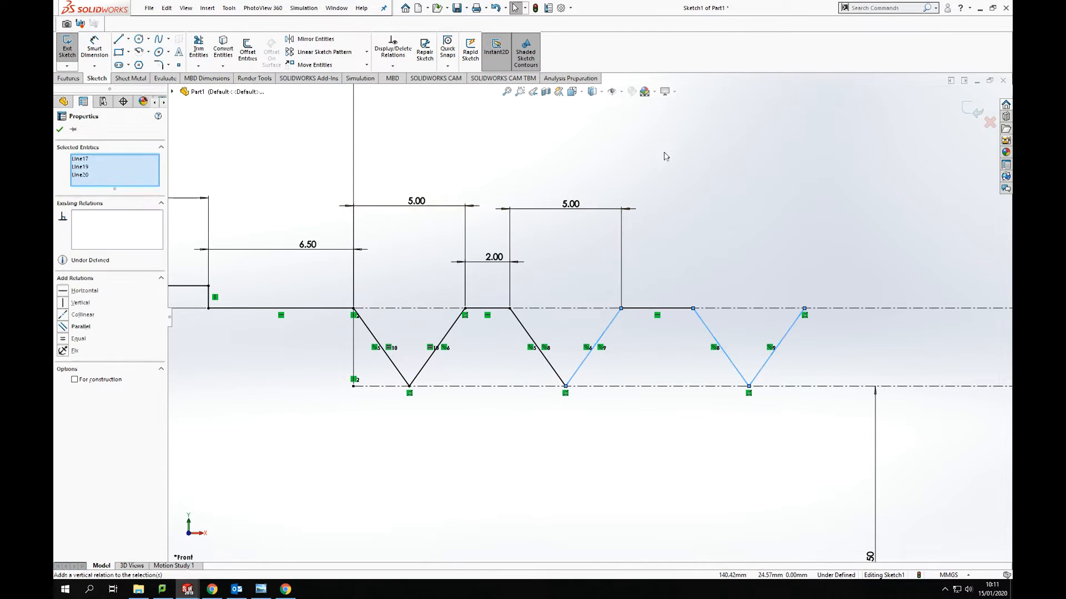
key(Escape)
Step: Try to dimension the third V groove's width across its two upper corners
click(94, 48)
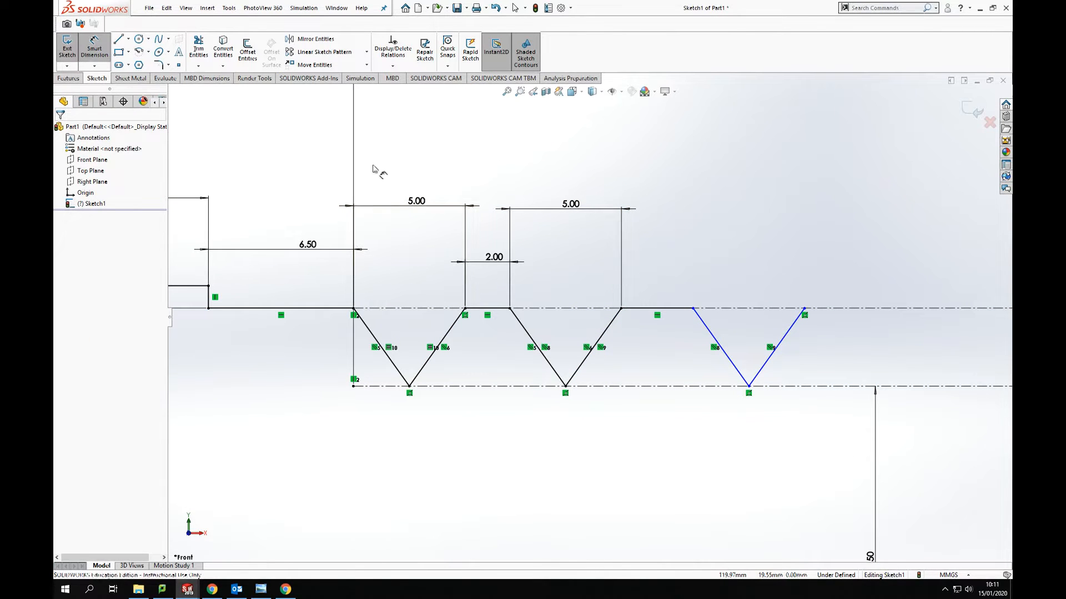
click(693, 308)
click(804, 308)
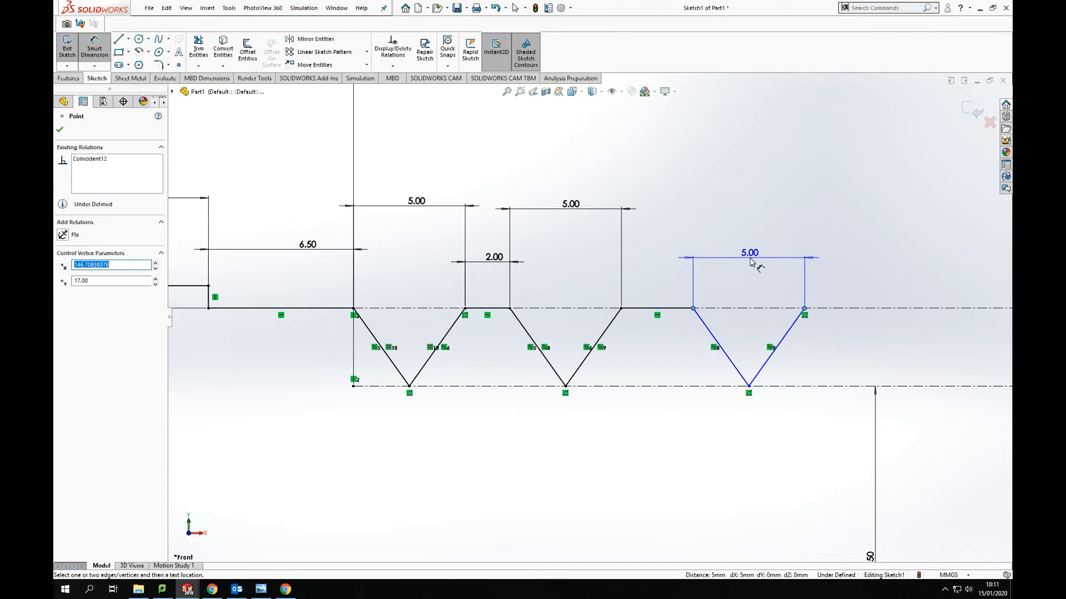
click(748, 253)
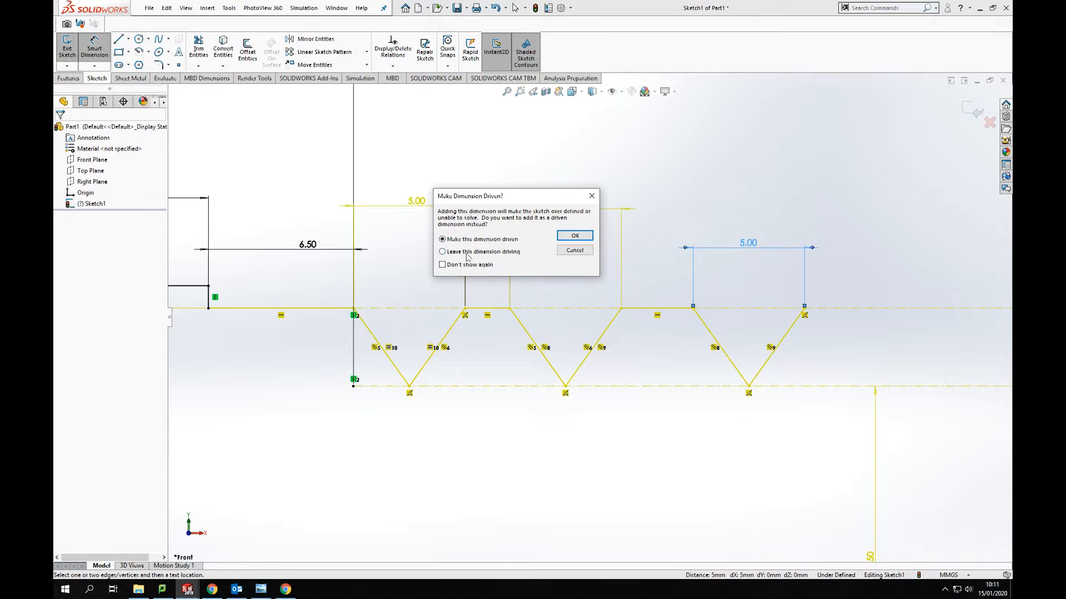
click(575, 251)
key(Escape)
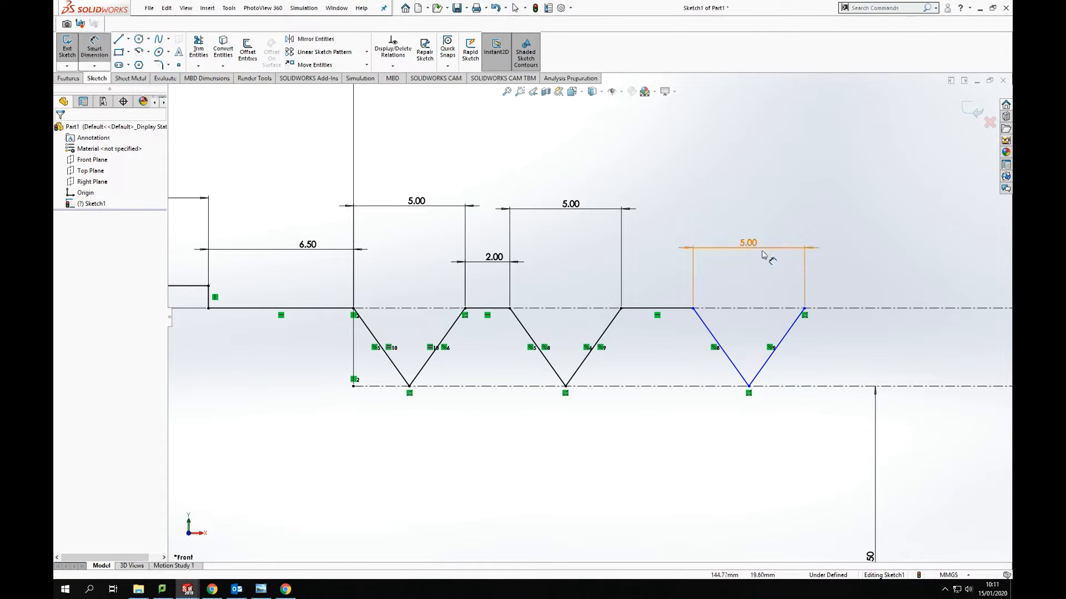
Step: Delete the driven width dimension from the third V groove
double_click(764, 253)
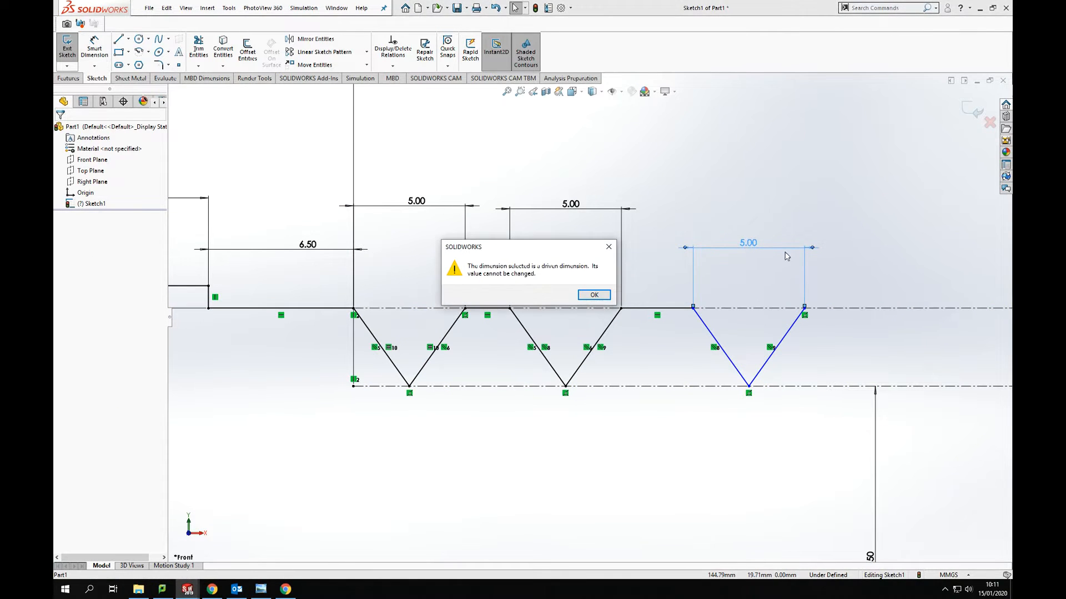
click(594, 295)
key(Delete)
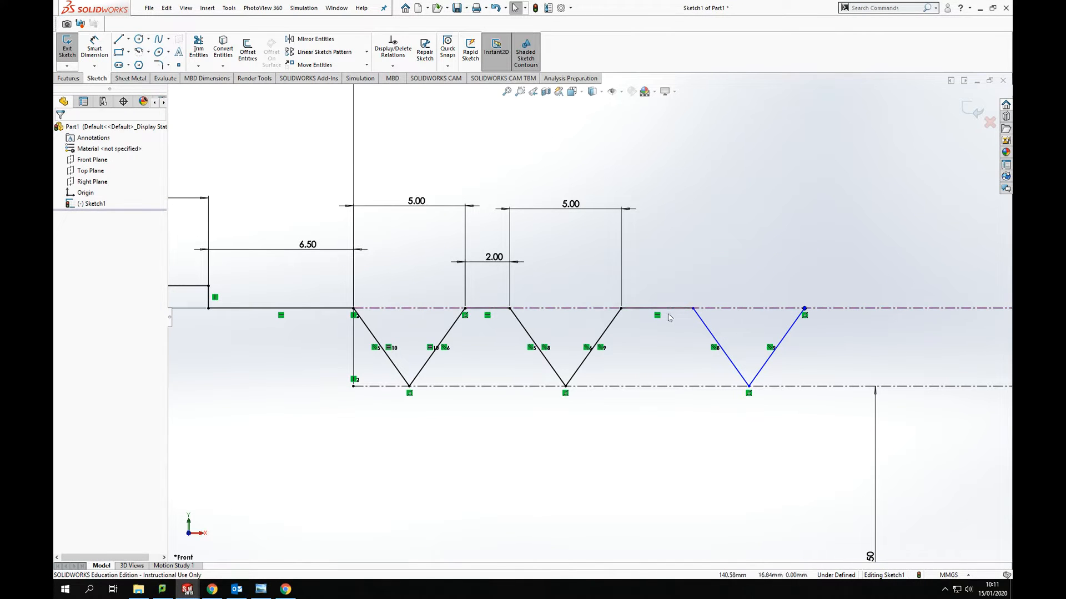
Step: Try an Equal relation between the third V groove's two sloped sides, and remove that relation
ctrl+click(717, 344)
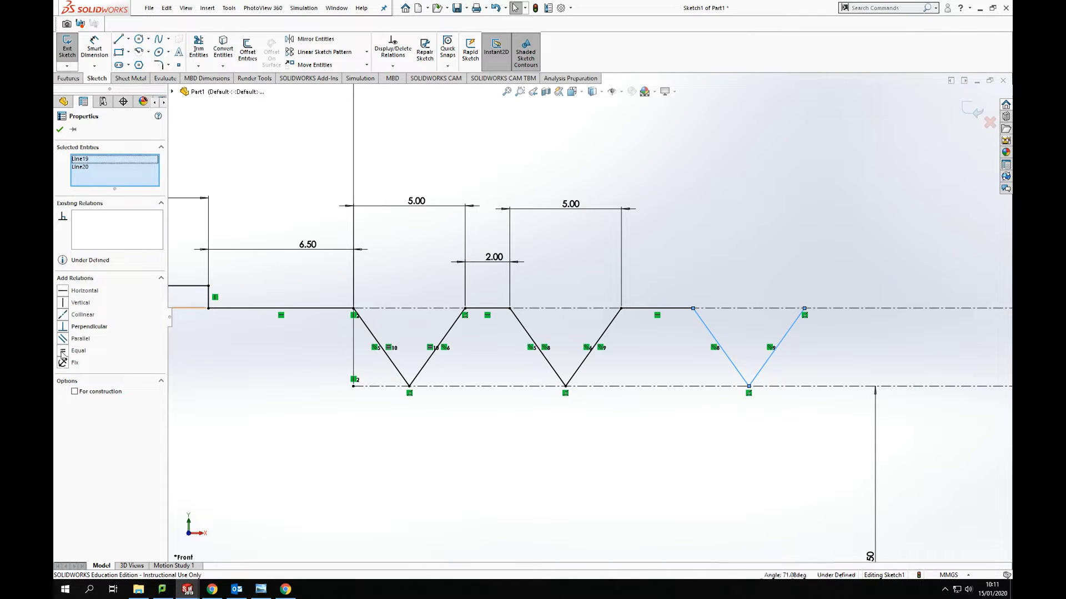
click(64, 351)
click(387, 332)
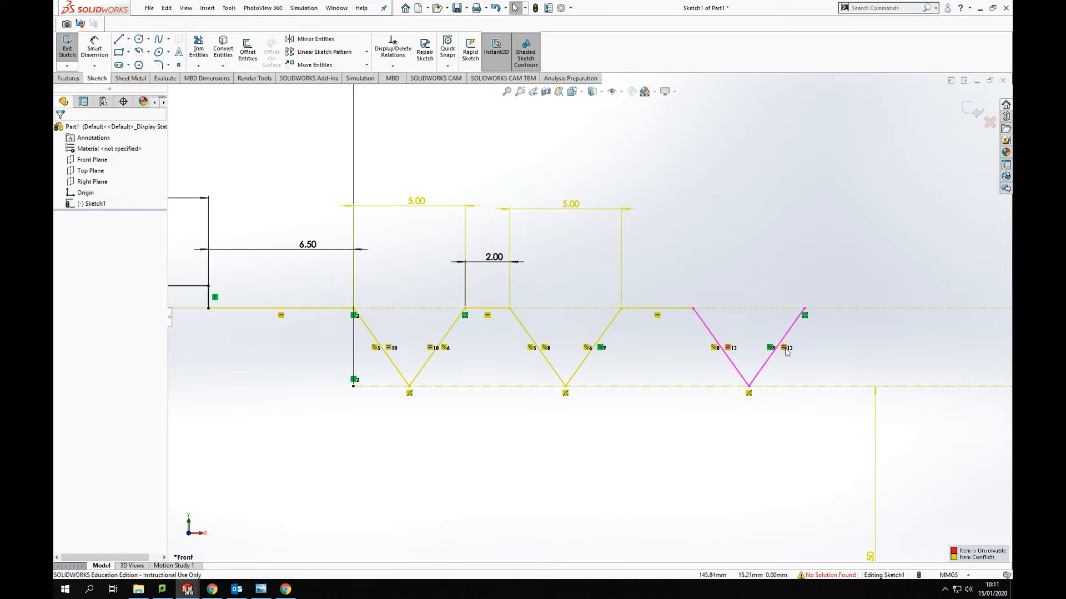
click(749, 341)
key(Delete)
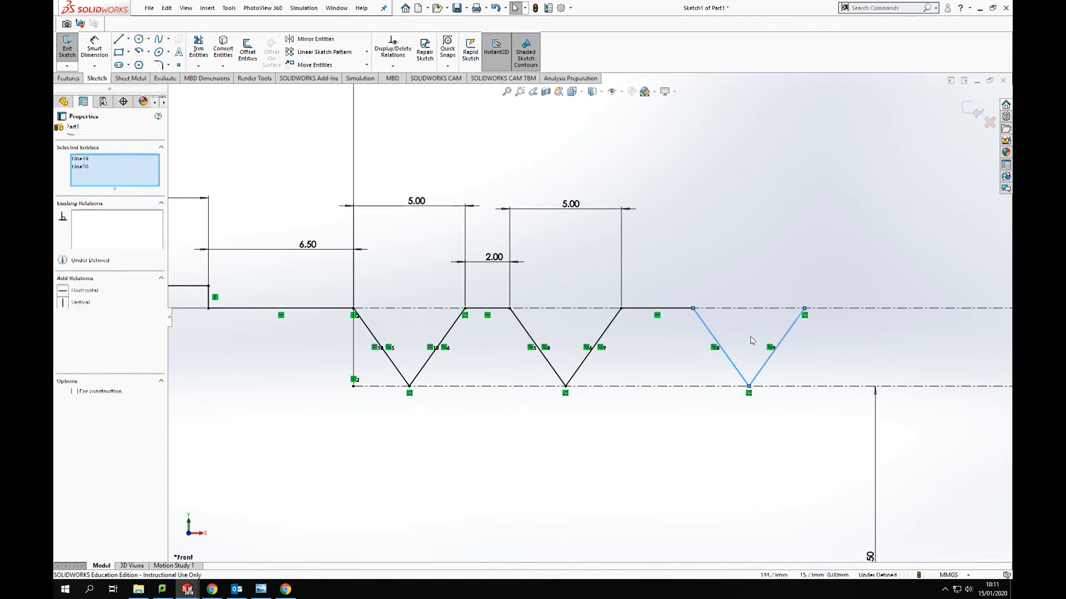
click(670, 300)
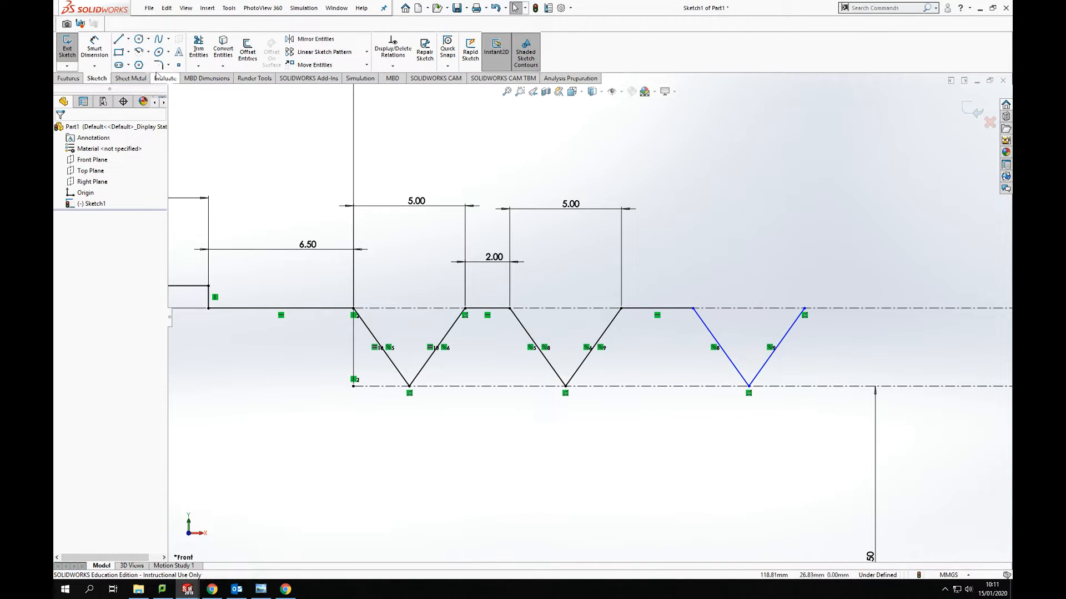
Step: Dimension the flat between the second and third V grooves to 2 mm
click(94, 48)
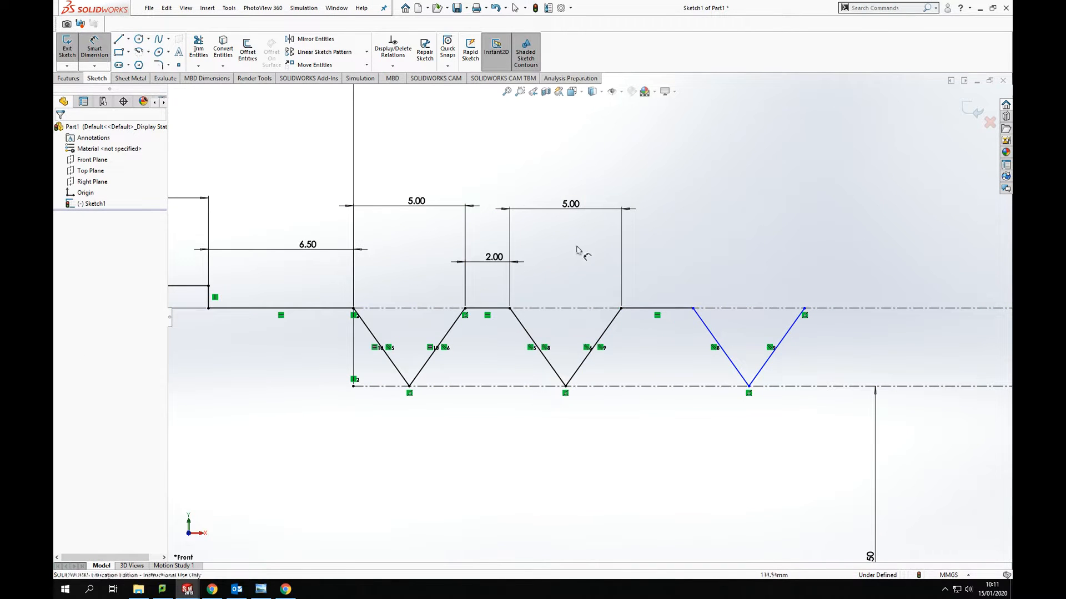
click(669, 310)
click(678, 274)
text(2)
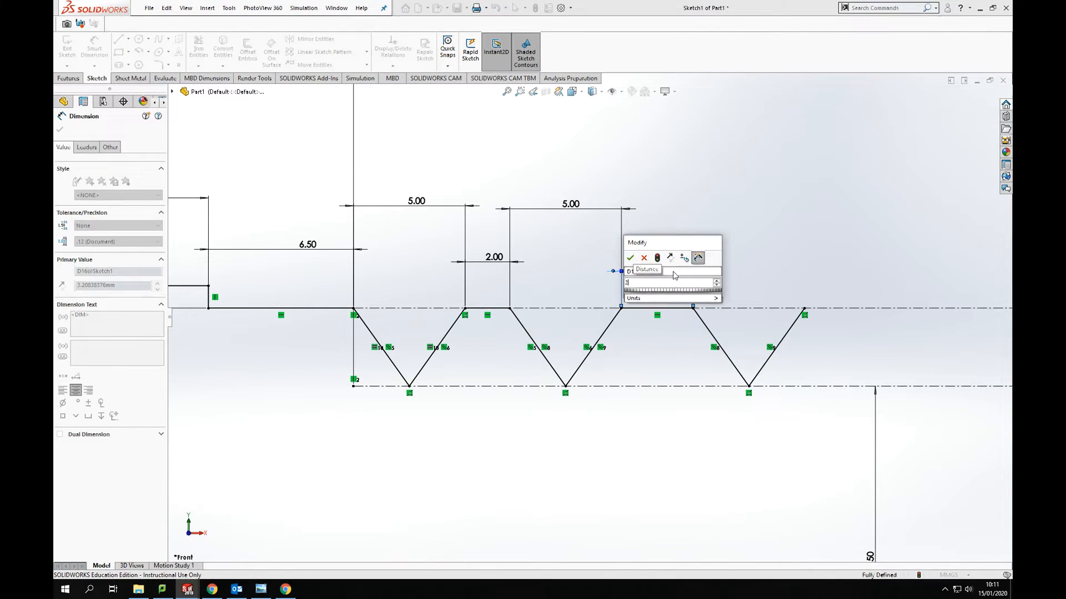
key(Return)
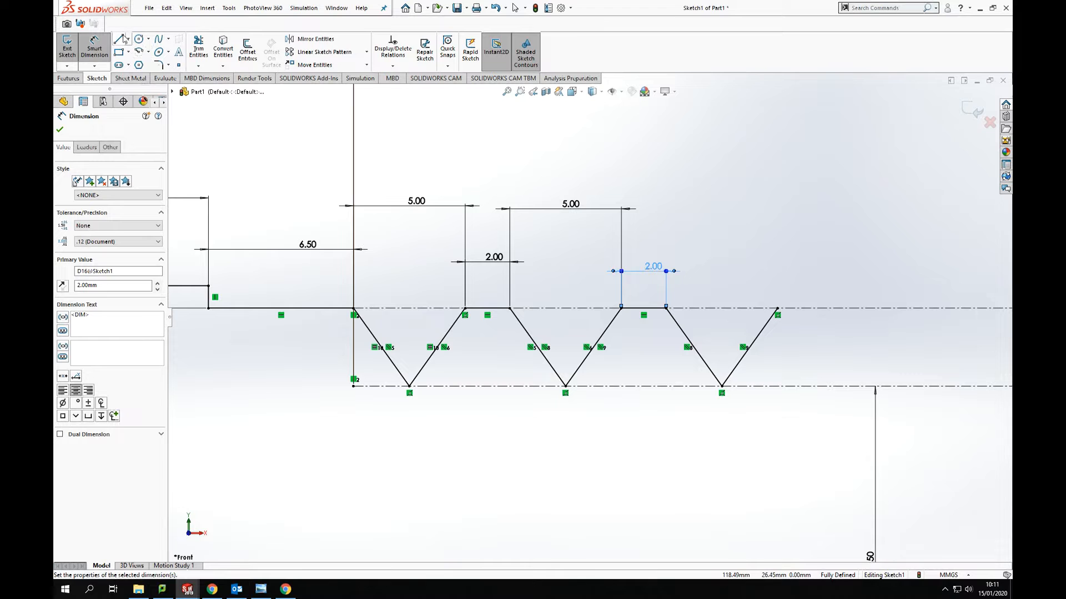
Step: Sketch a flat about 2.7 mm long after the third groove, a fourth V groove between the construction lines, and another flat about 3.1 mm long
click(124, 39)
click(778, 309)
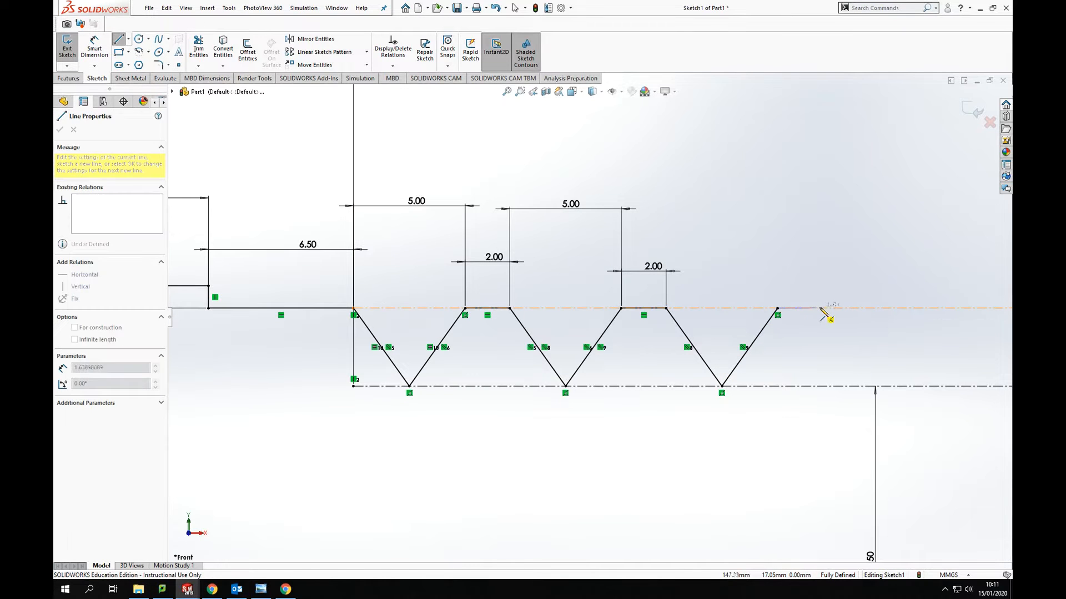
click(837, 308)
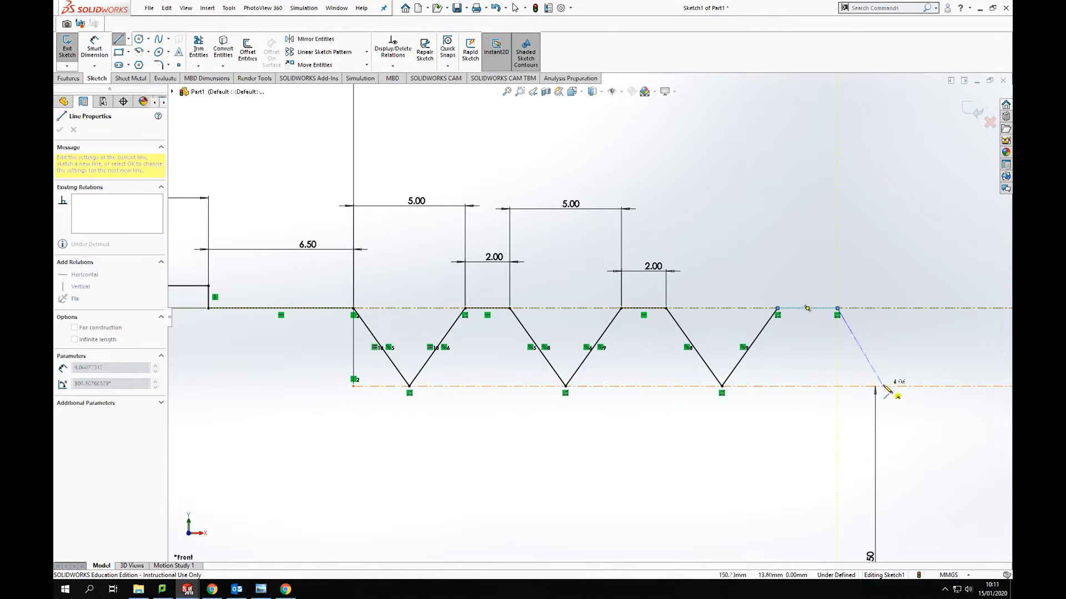
click(883, 386)
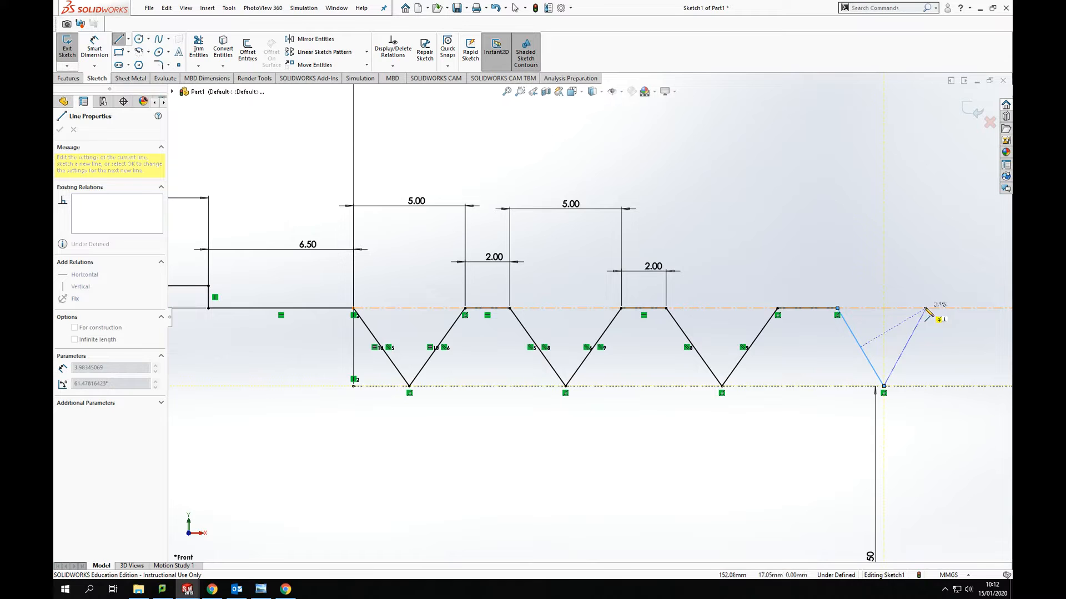
click(925, 309)
click(995, 309)
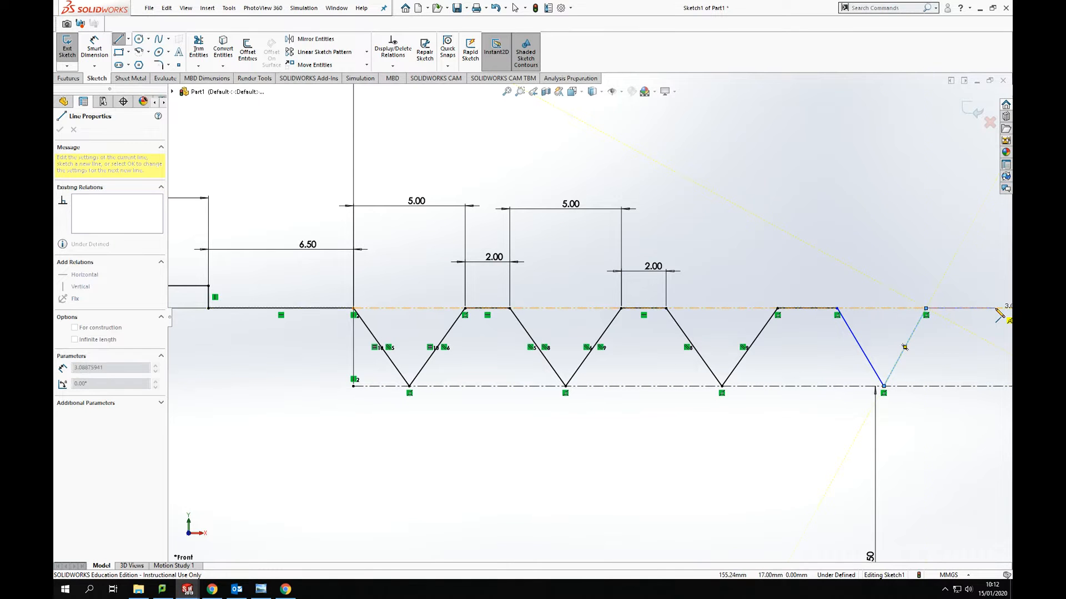
key(Escape)
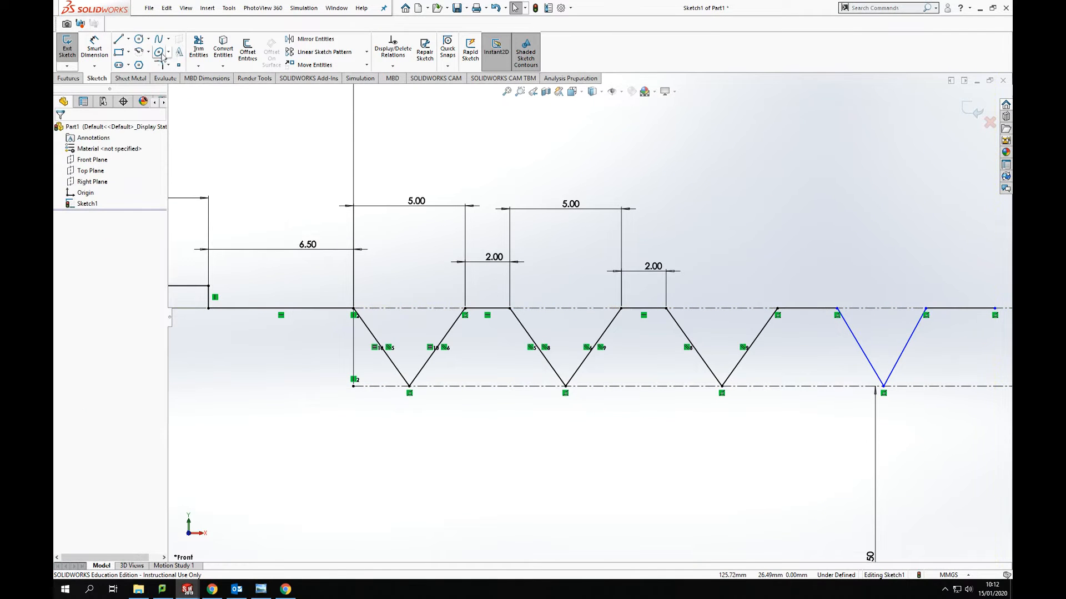
Step: Dimension the flat between the third and fourth V grooves to 3 mm
click(94, 49)
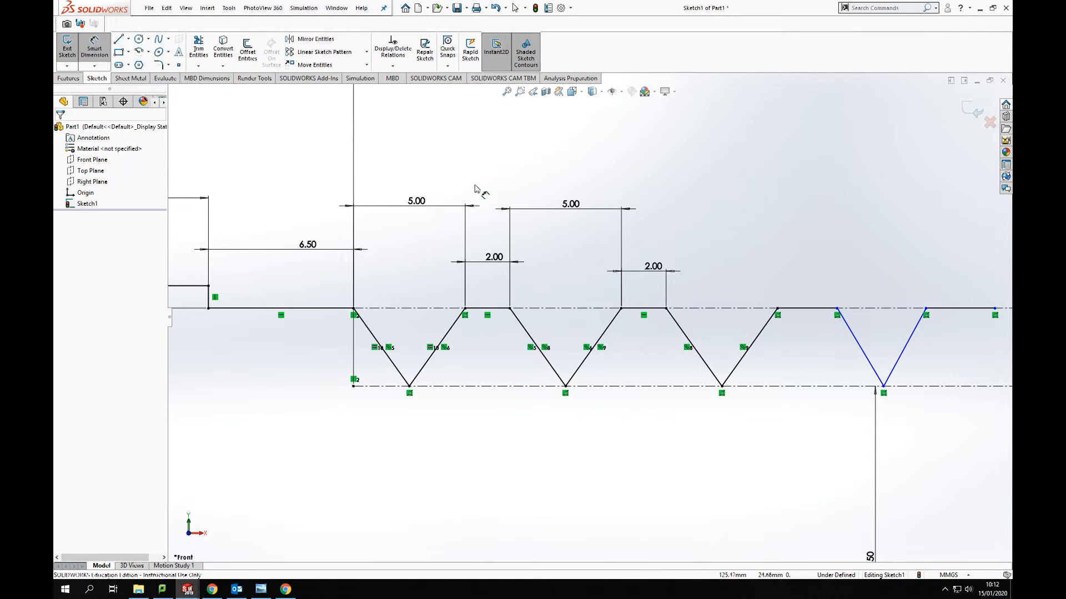
click(823, 309)
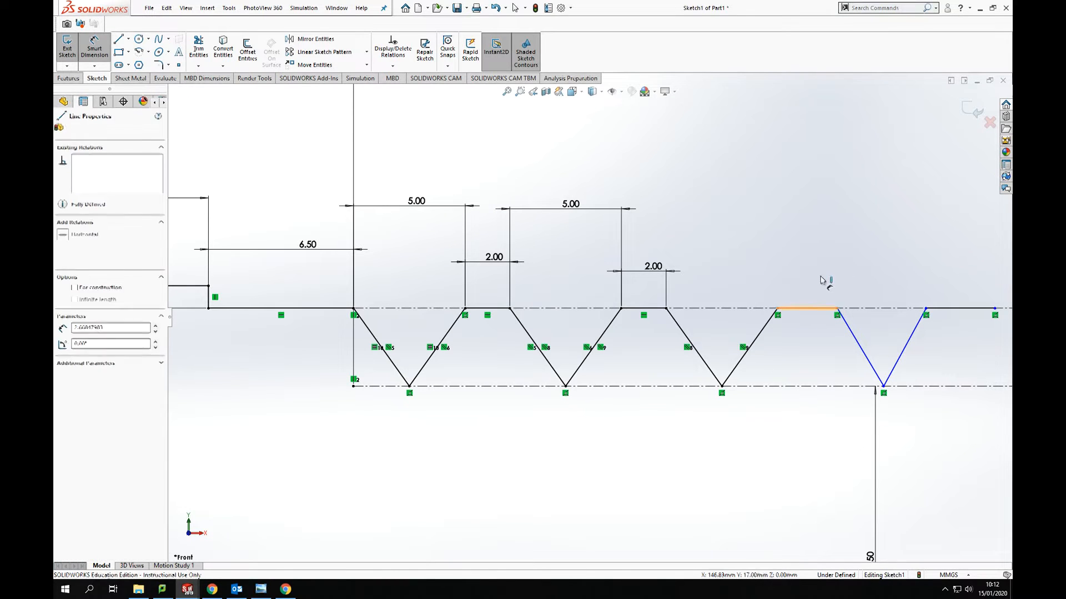
click(823, 281)
text(3)
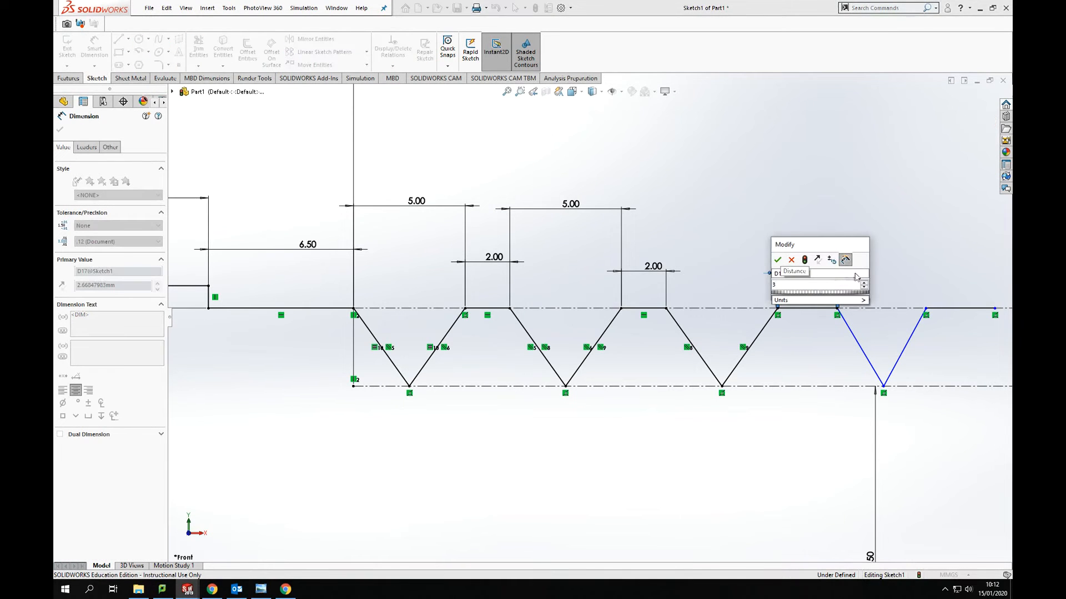
key(Return)
key(Escape)
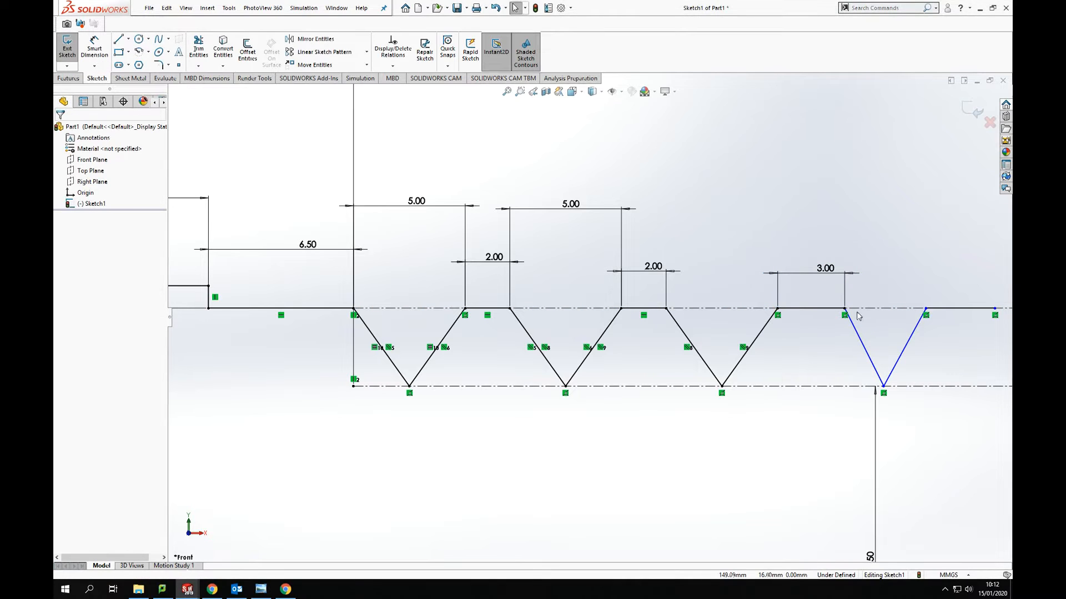
Step: Make the fourth V groove's two sloped sides equal and dimension its width across the upper corners to 5 mm
click(864, 348)
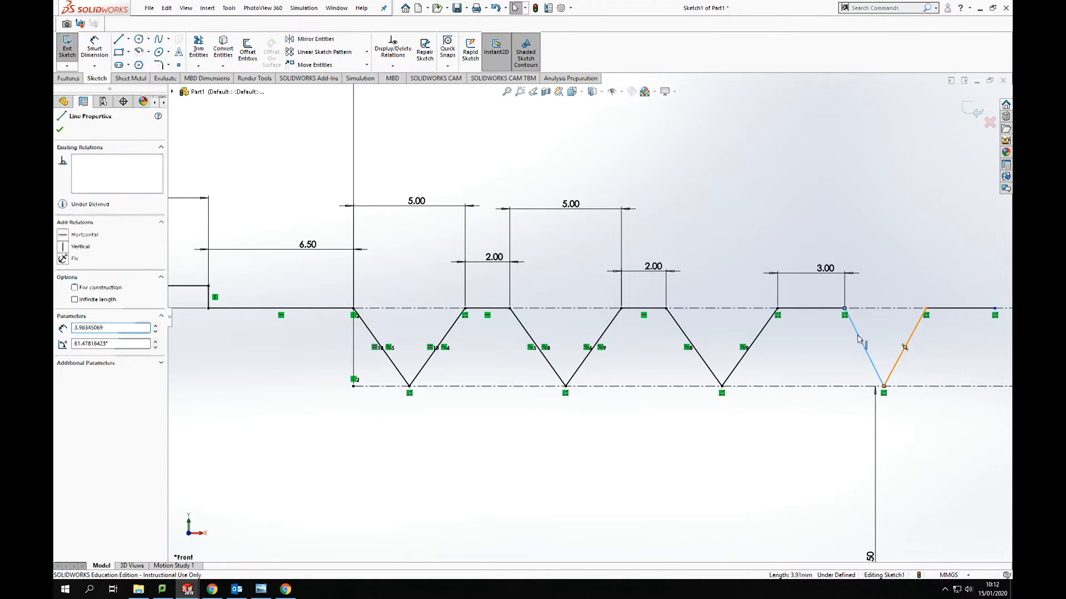
ctrl+click(907, 342)
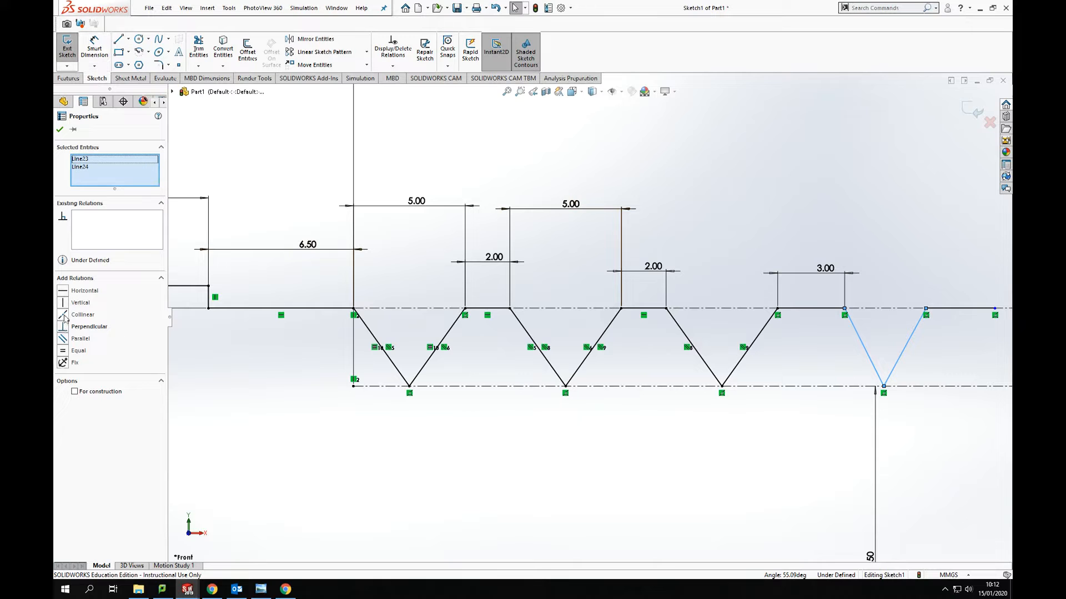
click(63, 351)
key(Escape)
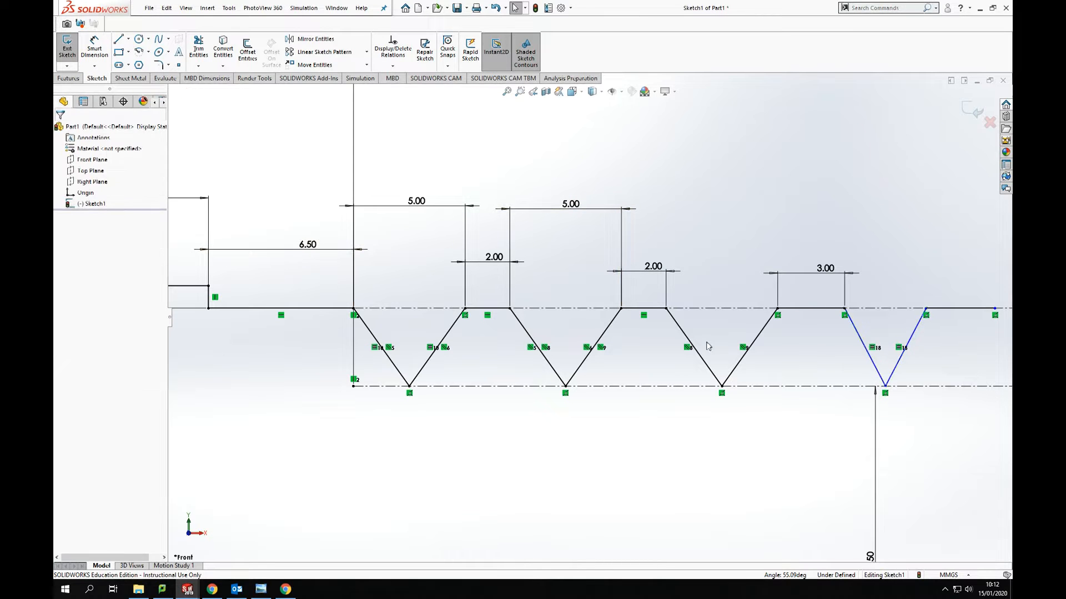
click(94, 49)
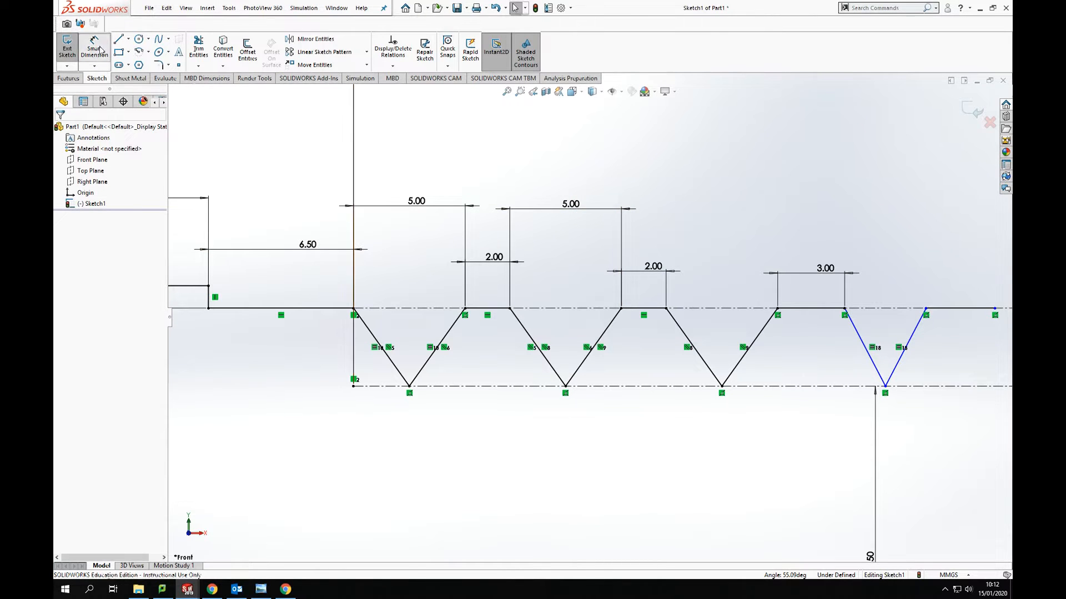
click(844, 308)
click(925, 308)
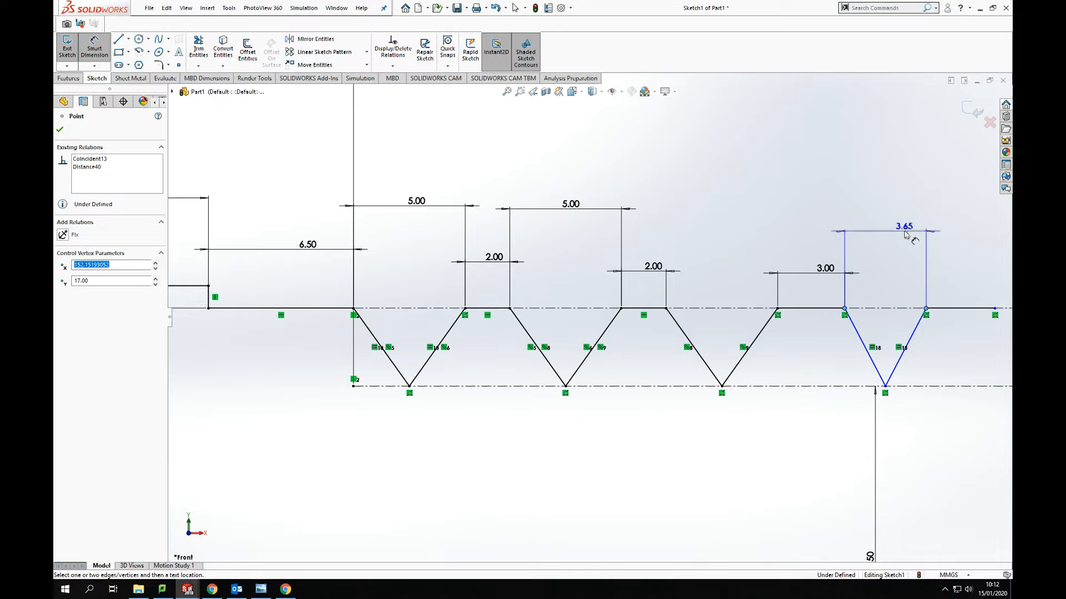
click(904, 229)
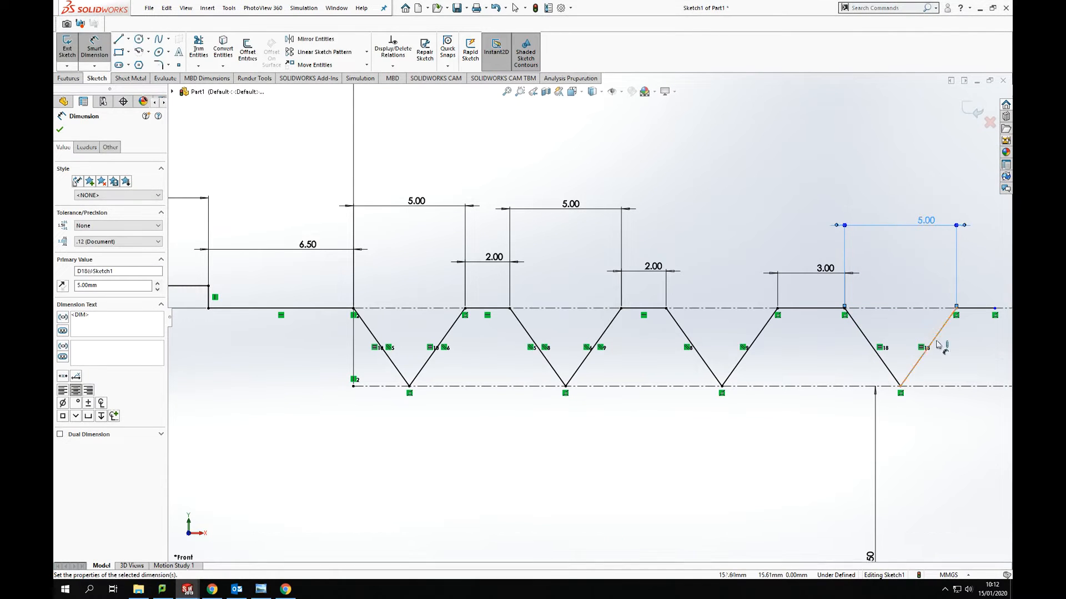
Step: Dimension the flat following the fourth V groove to 2 mm
scroll(955, 357, up, 5)
scroll(596, 333, up, 4)
scroll(524, 330, down, 4)
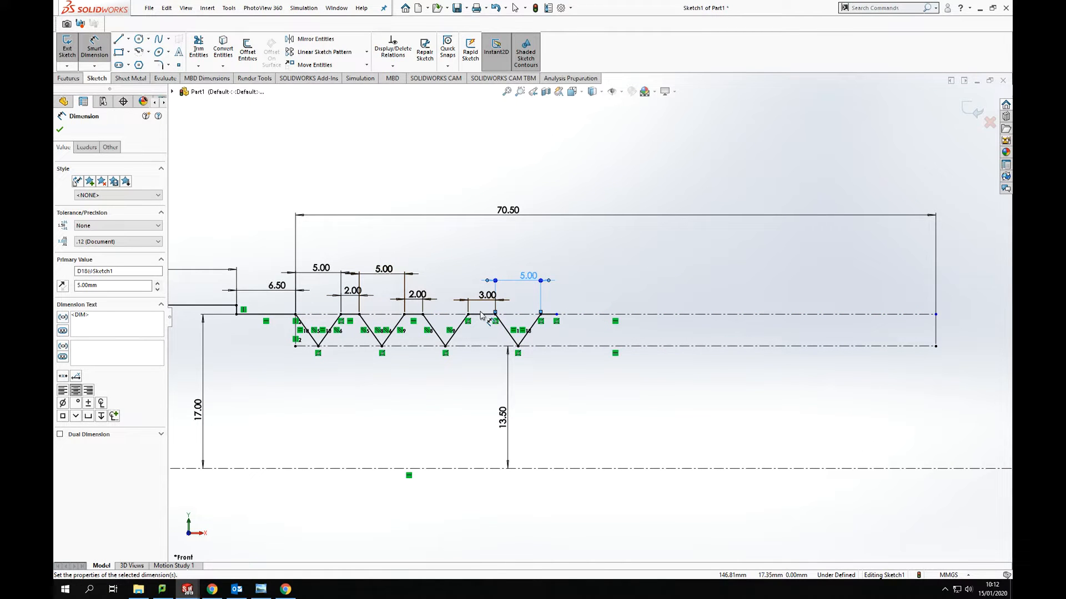
scroll(589, 277, down, 2)
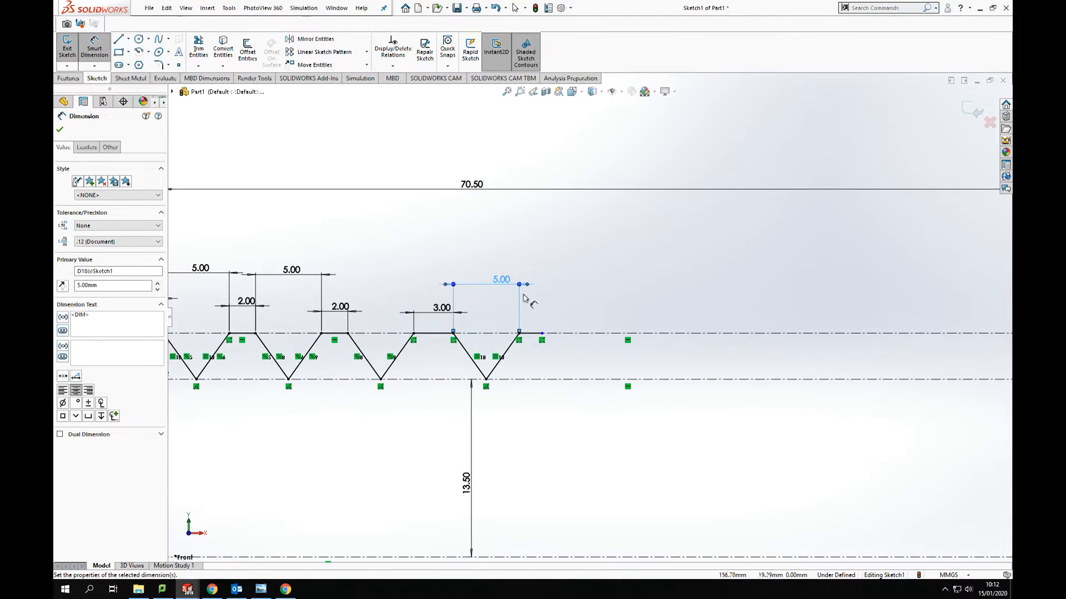
click(542, 335)
click(545, 317)
text(2)
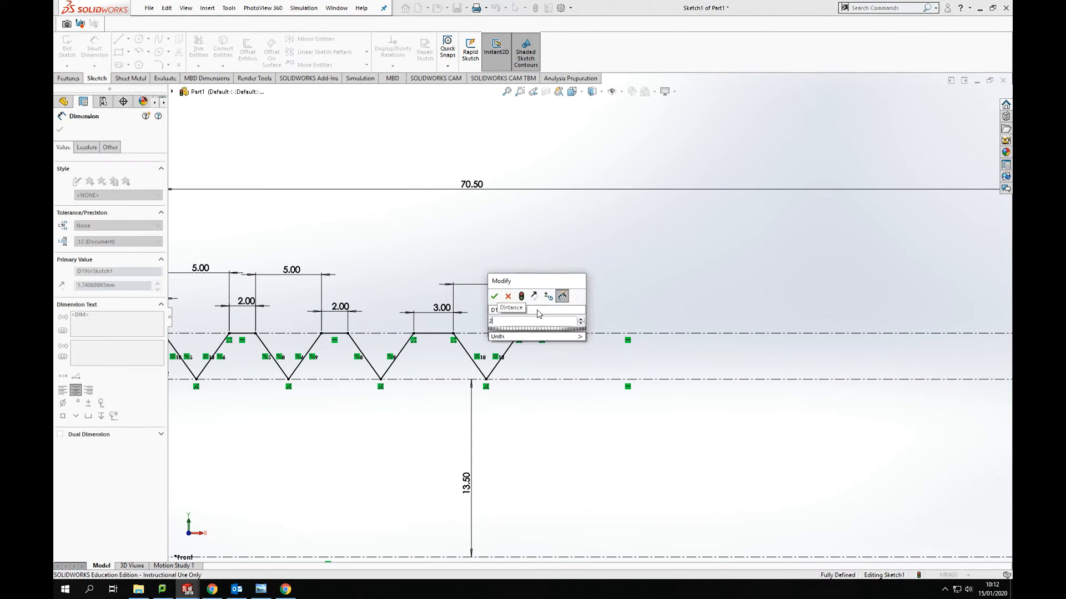
key(Return)
Step: Sketch a fifth V groove between the two construction lines from the end of the 2 mm flat, followed by another horizontal flat
click(118, 40)
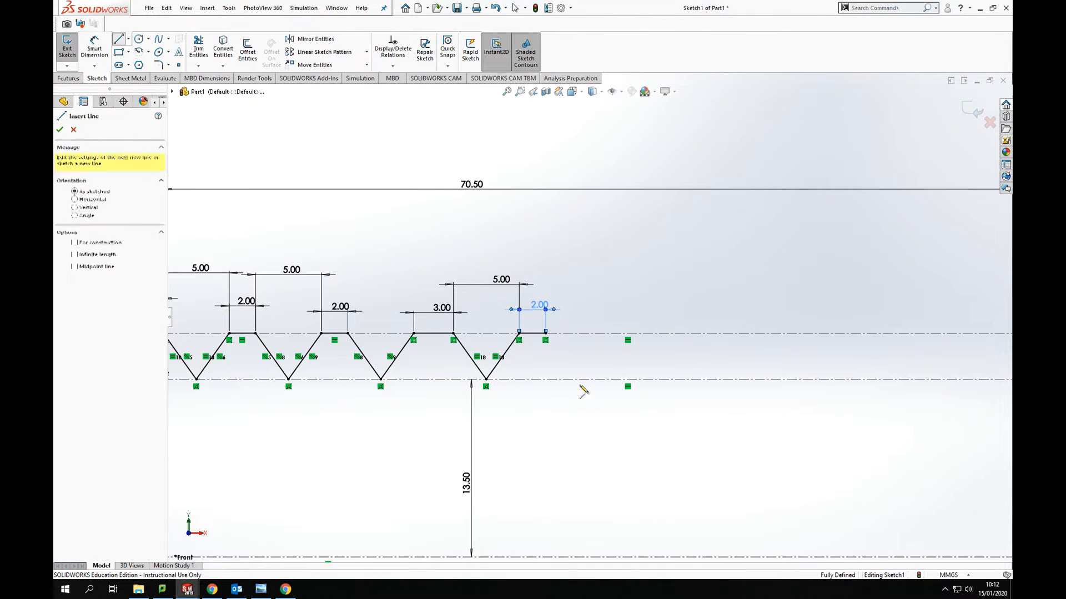
click(546, 334)
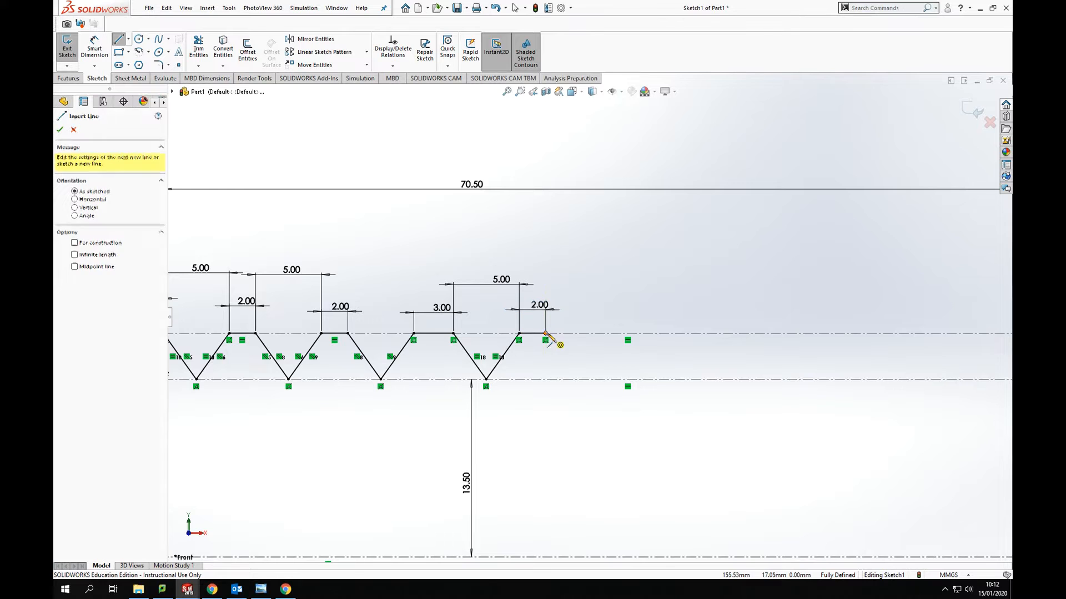
click(583, 379)
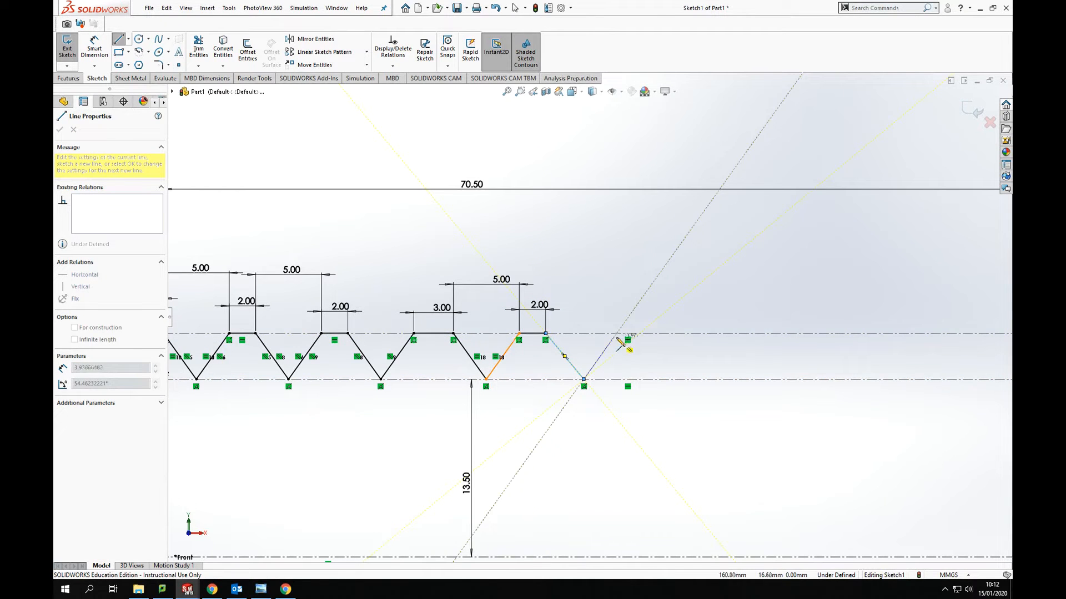
click(658, 333)
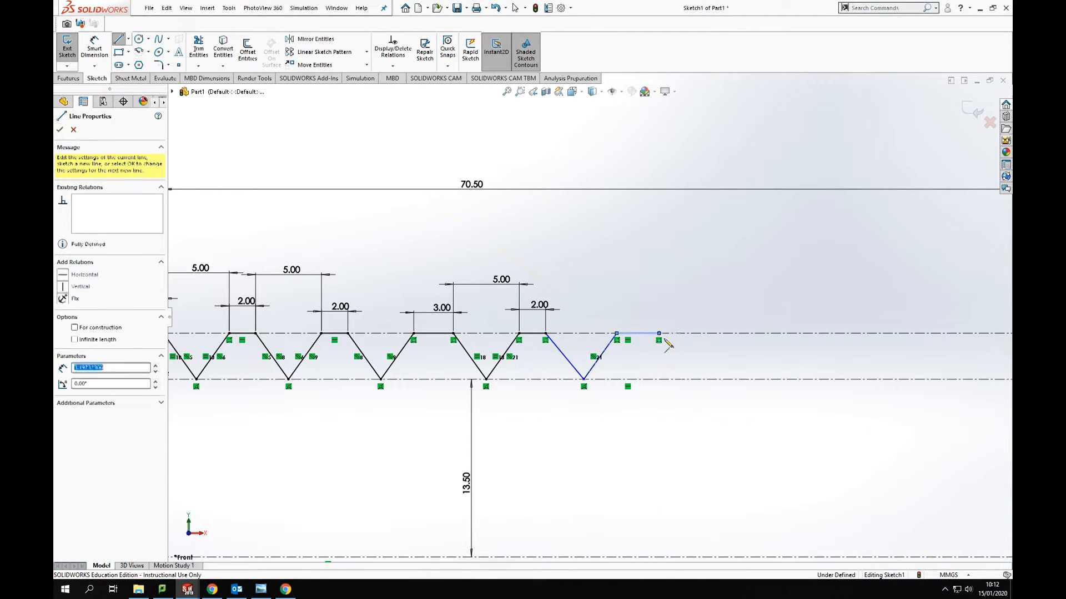
Step: Sketch the sixth and seventh V grooves between the construction lines, each followed by a horizontal flat, plus the eighth groove's descending side
click(691, 380)
click(725, 334)
click(773, 333)
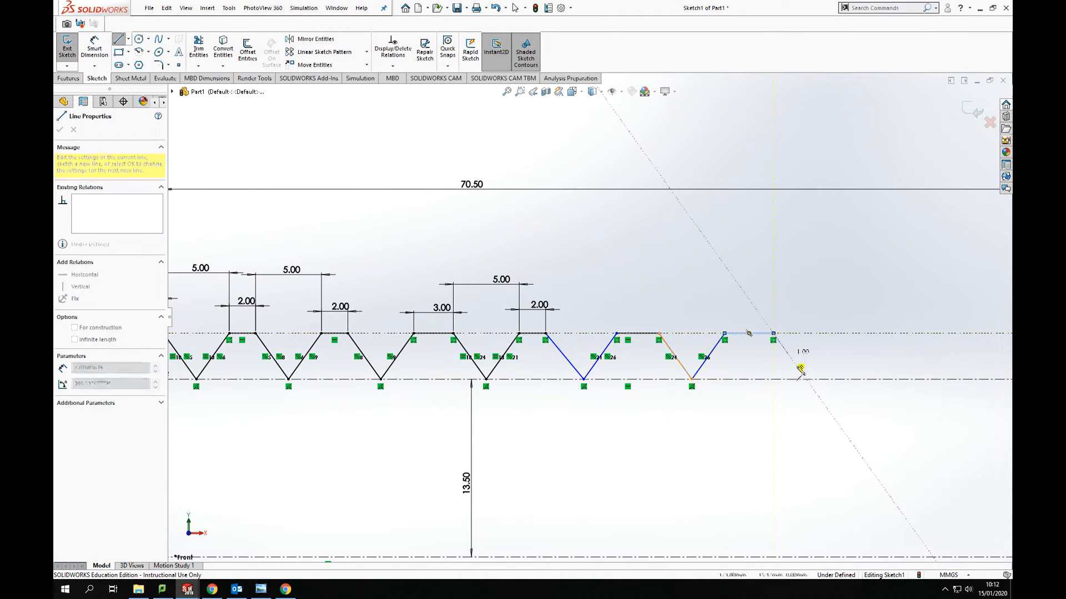
click(806, 380)
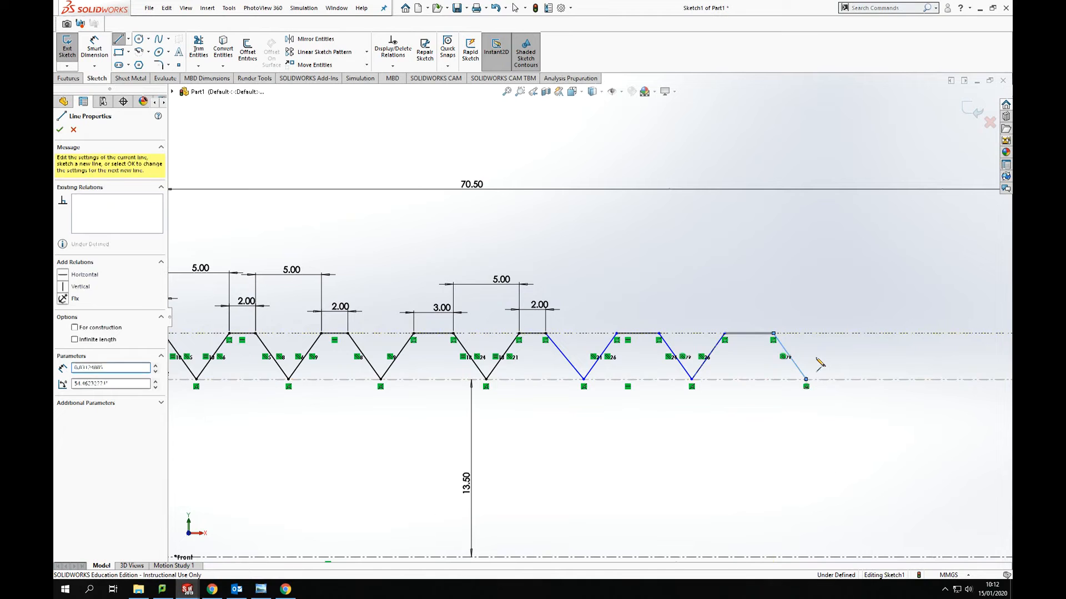
click(838, 334)
click(888, 334)
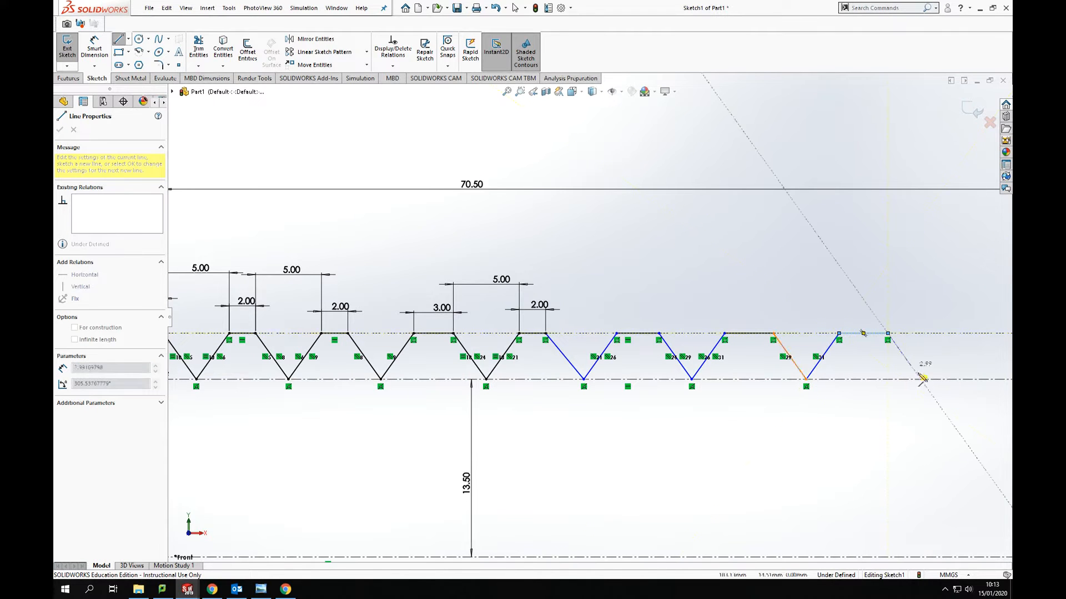
click(920, 379)
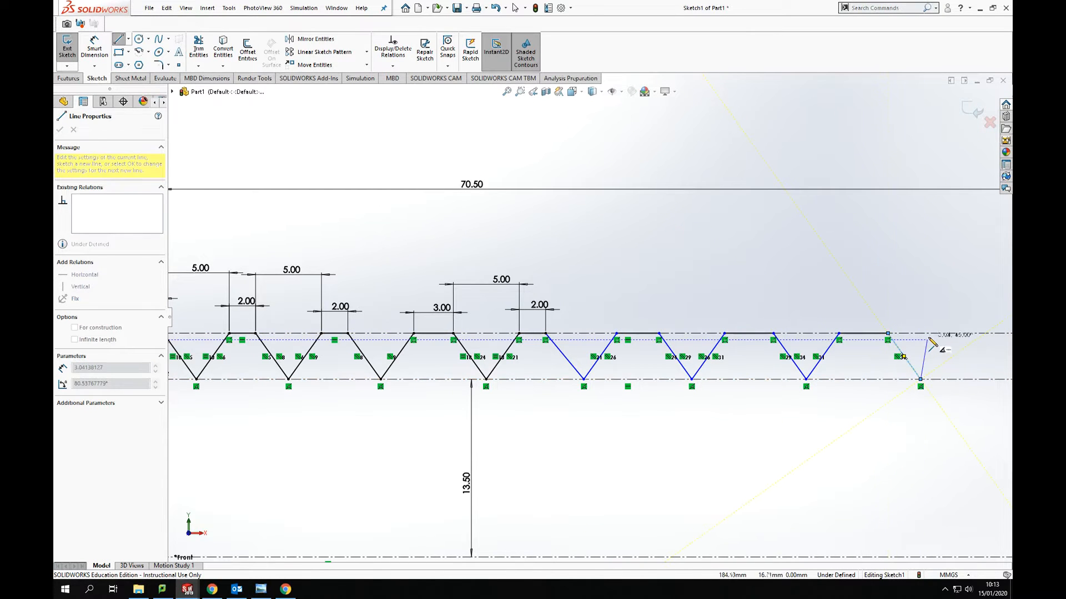
key(Escape)
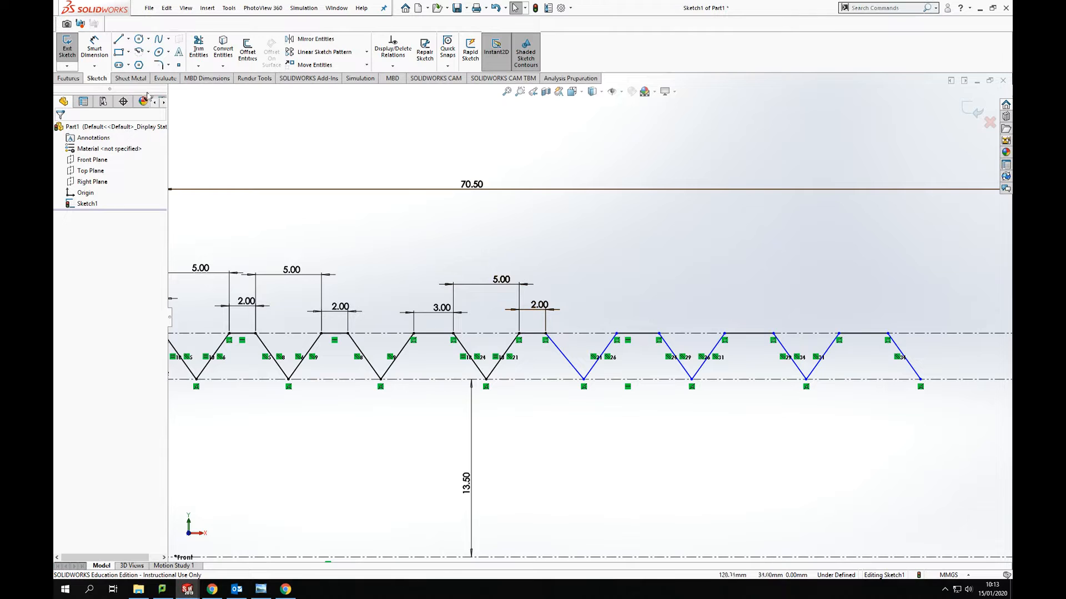
Step: Dimension the fifth V groove's width across its upper corners to 5 mm
click(94, 49)
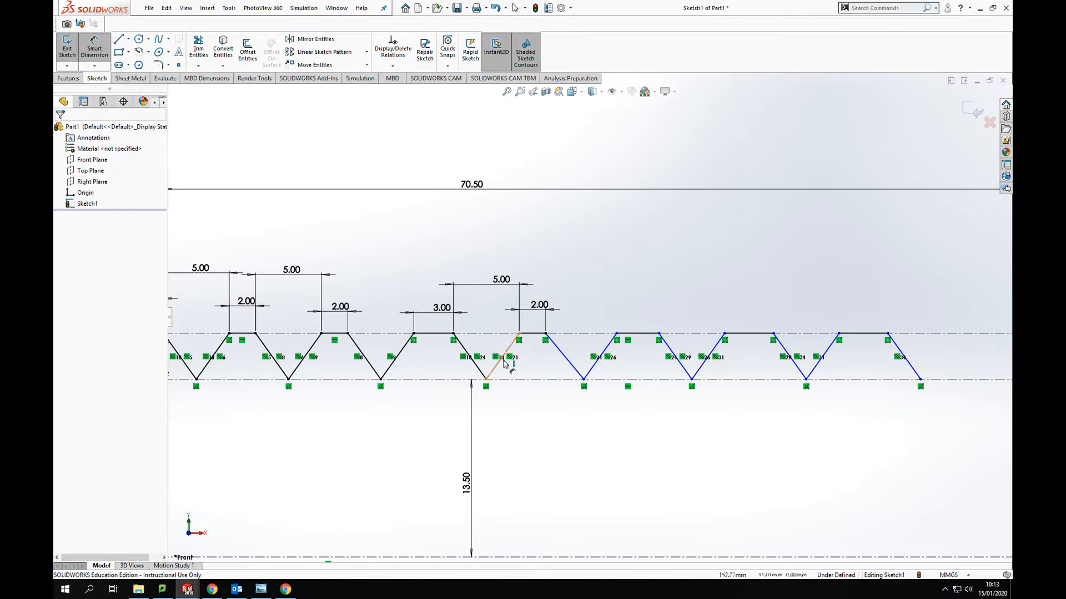
click(546, 333)
click(617, 334)
click(592, 290)
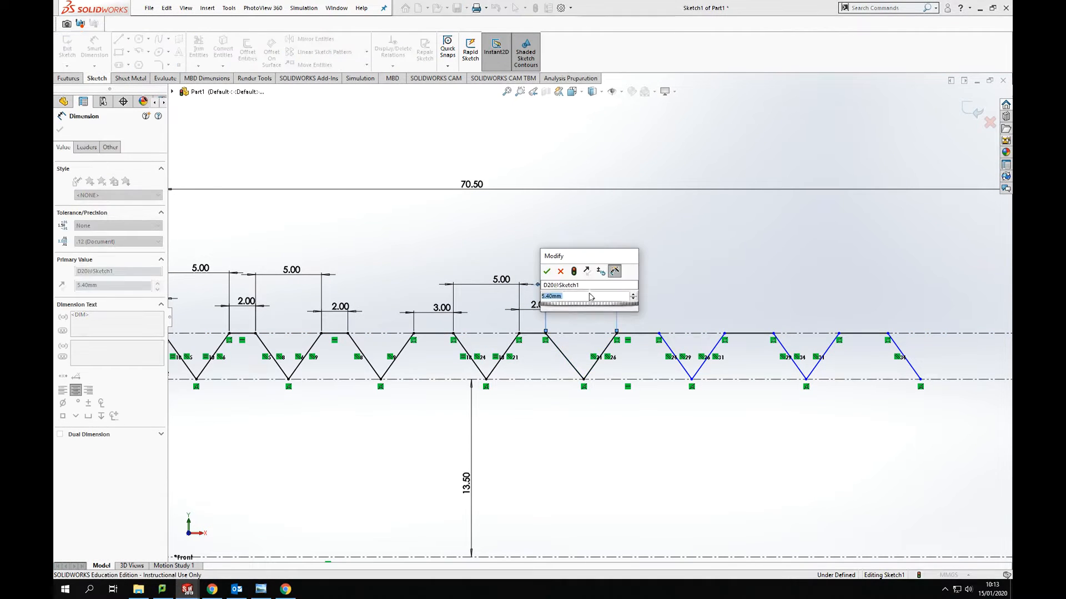
key(Return)
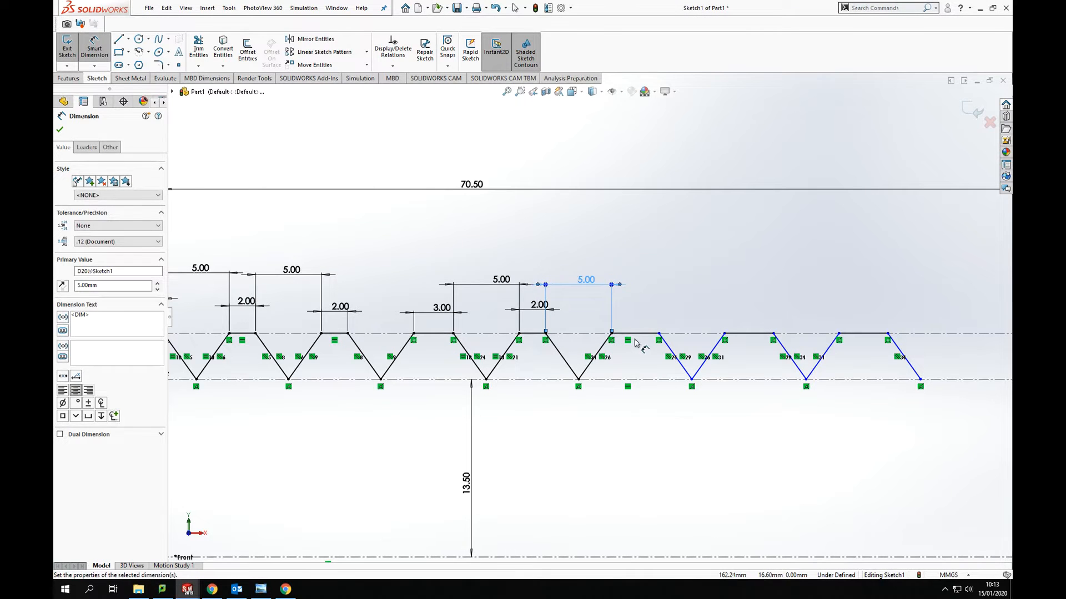
key(Escape)
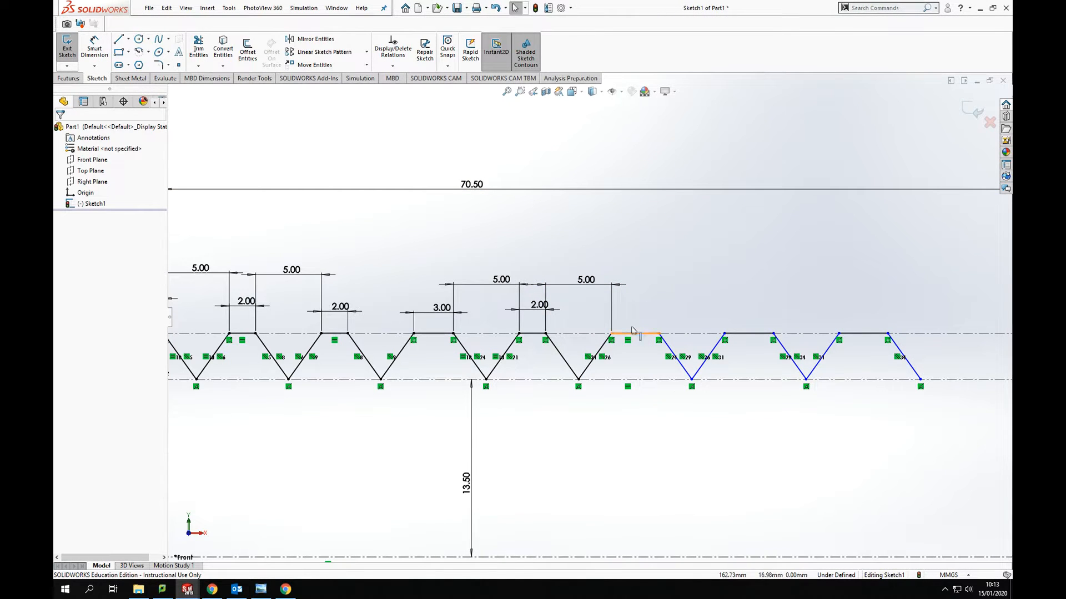
Step: Dimension the flat between the fifth and sixth V grooves to 3 mm
click(89, 48)
click(651, 335)
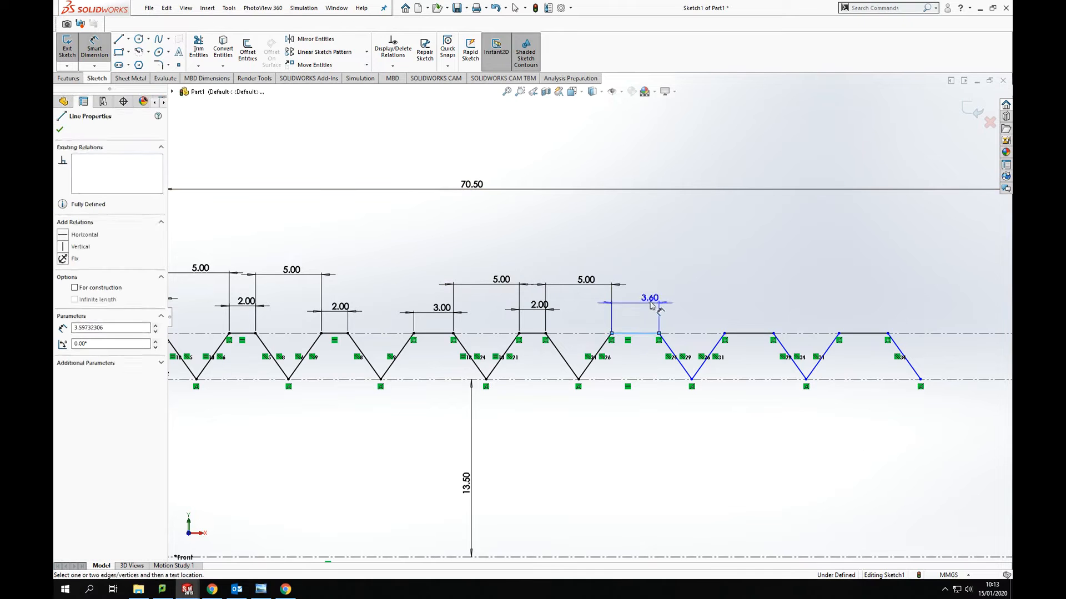
click(649, 301)
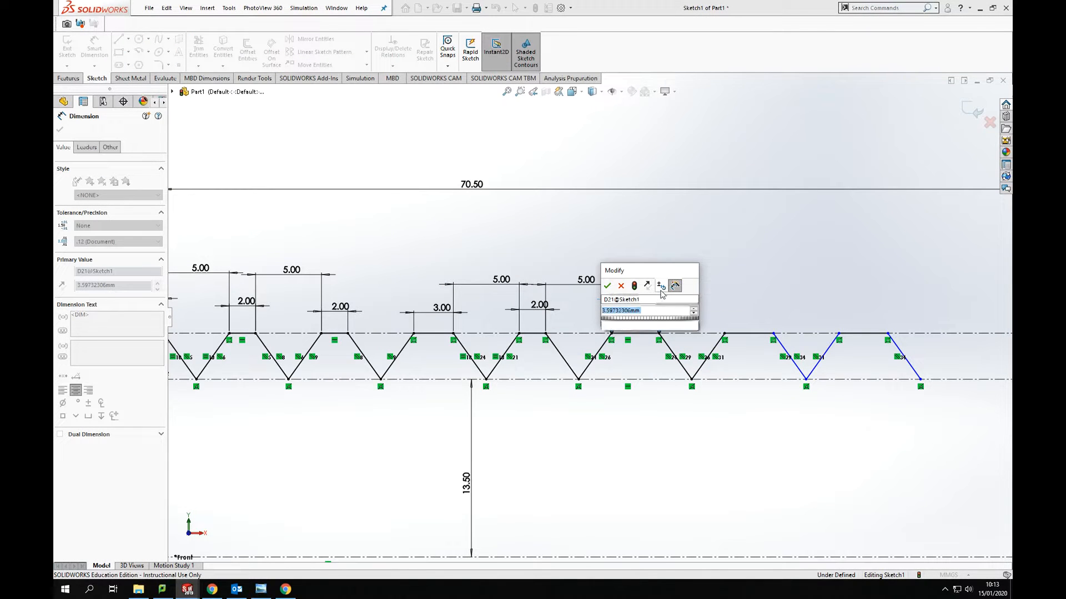
text(3)
key(Return)
Step: Dimension the flats following the sixth and seventh V grooves to 3 mm each
click(738, 337)
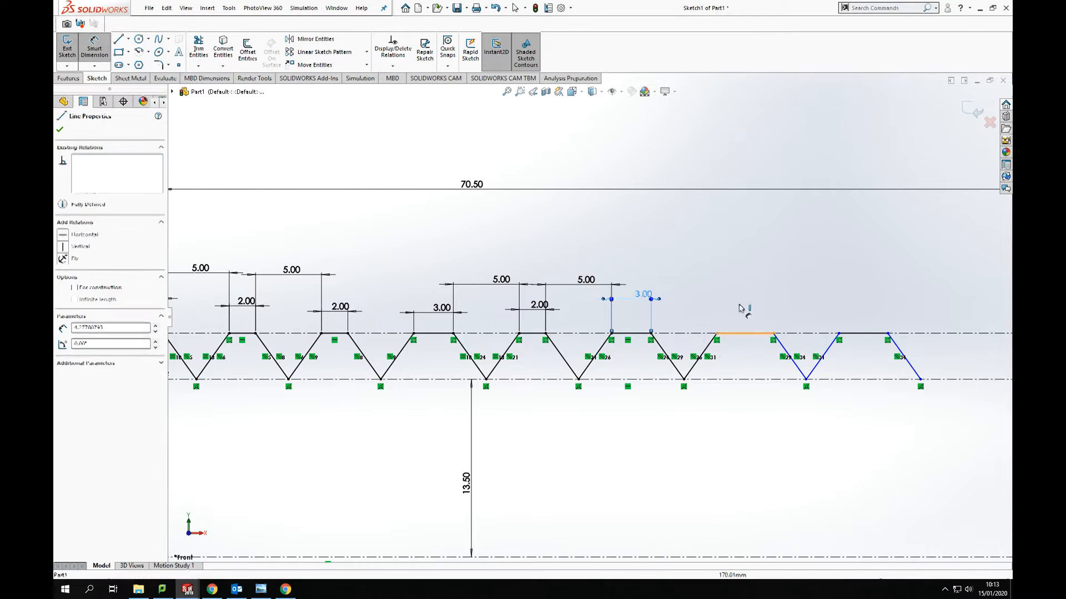
click(684, 304)
text(3)
key(Return)
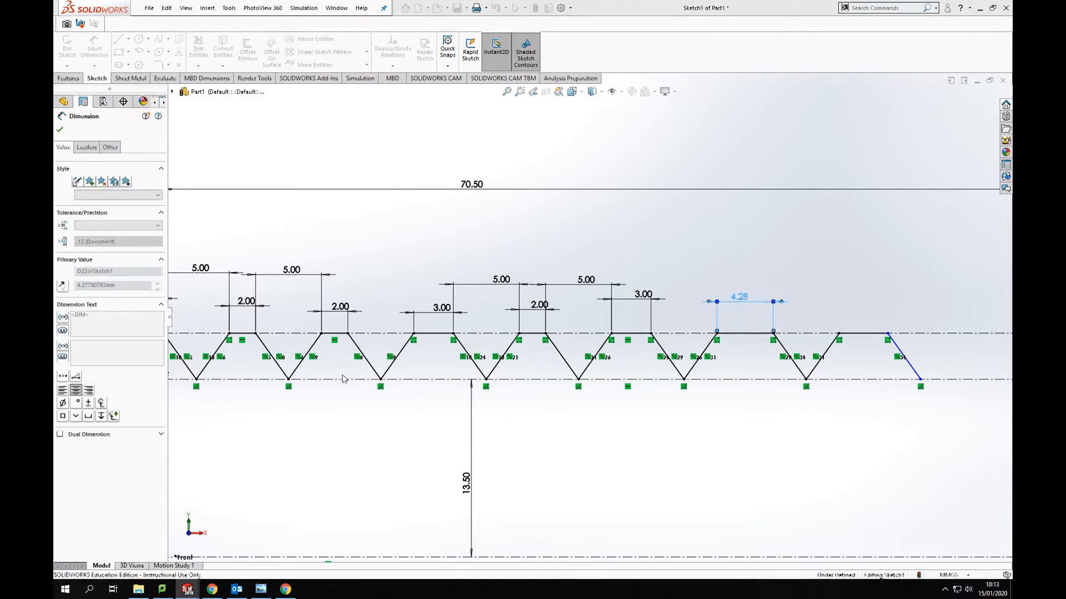
click(864, 336)
click(879, 301)
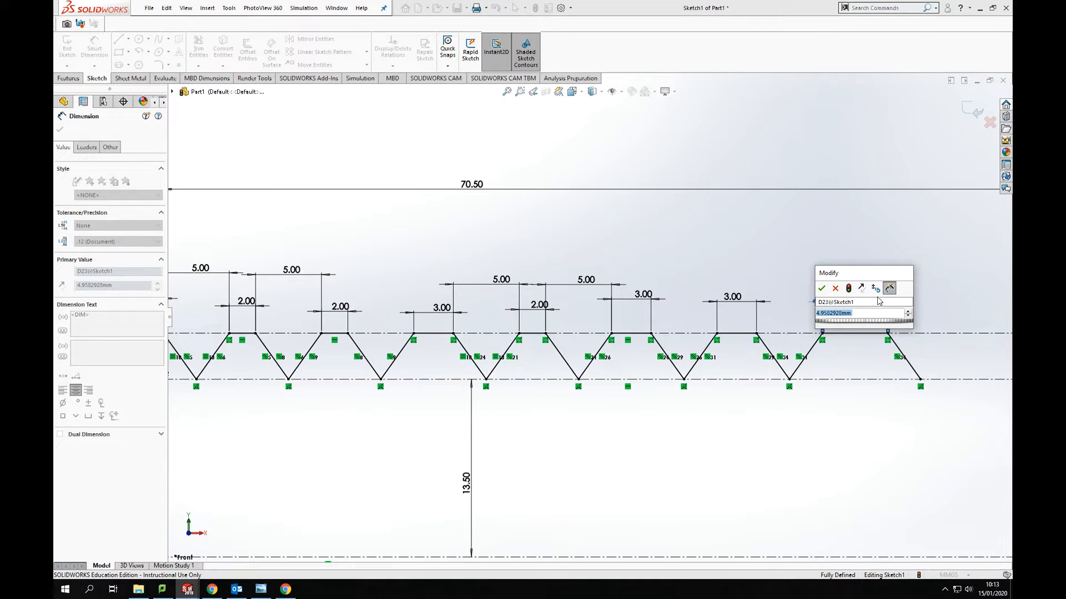
text(3)
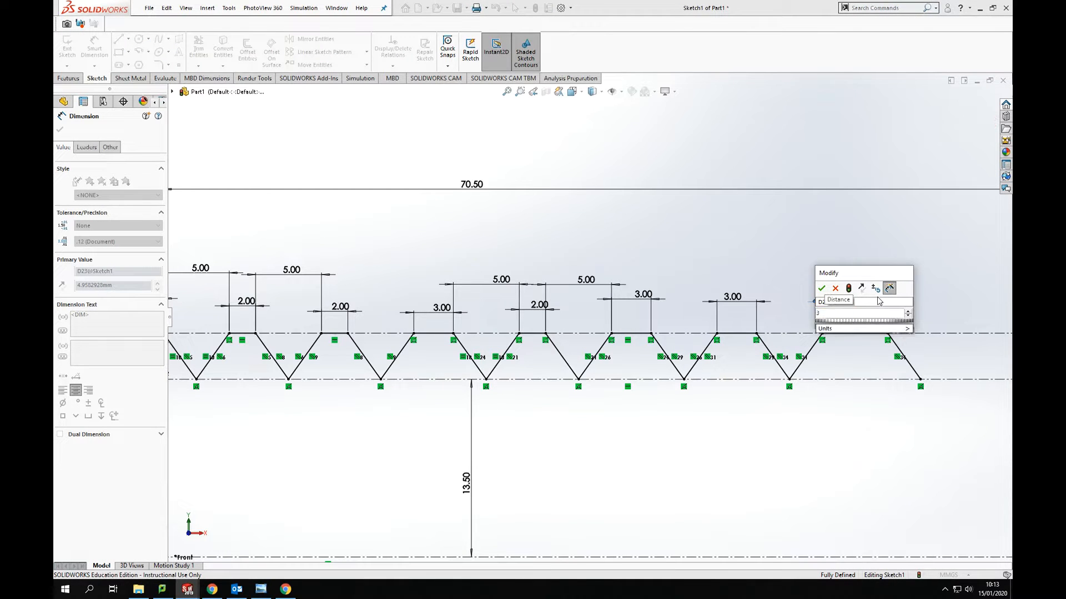
key(Return)
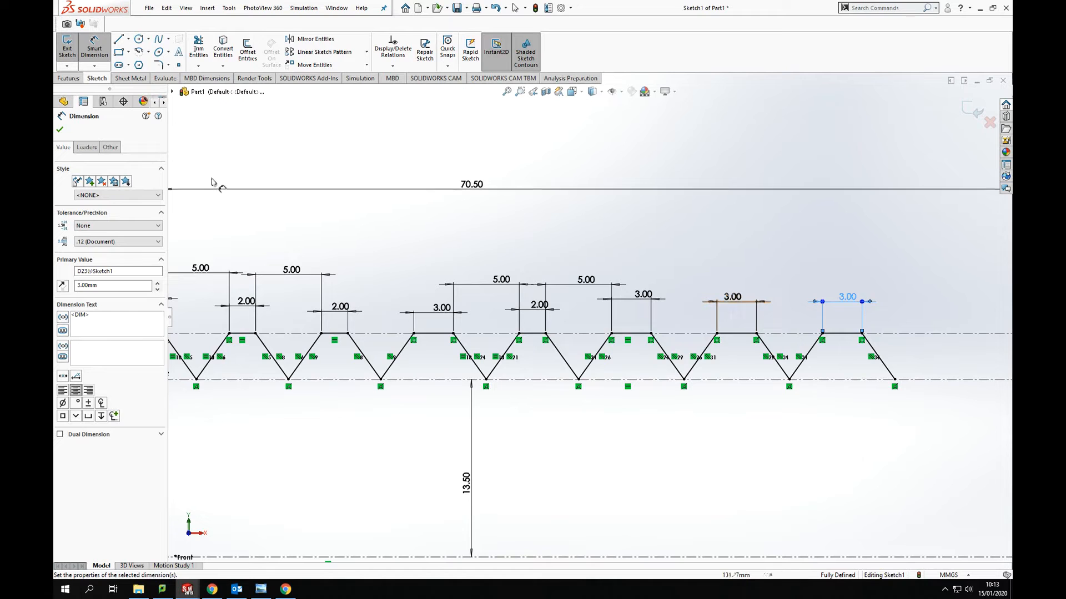
Step: Complete the eighth V groove, then sketch a flat, a ninth groove, another flat and a final slope to the lower construction line's end
click(119, 40)
click(895, 380)
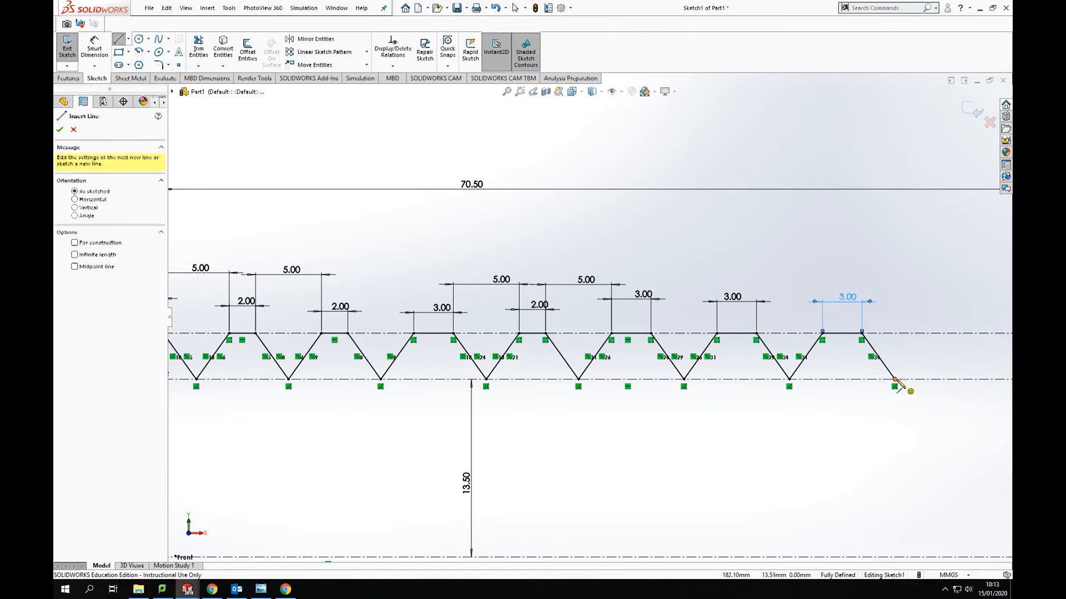
click(930, 333)
click(975, 333)
key(z)
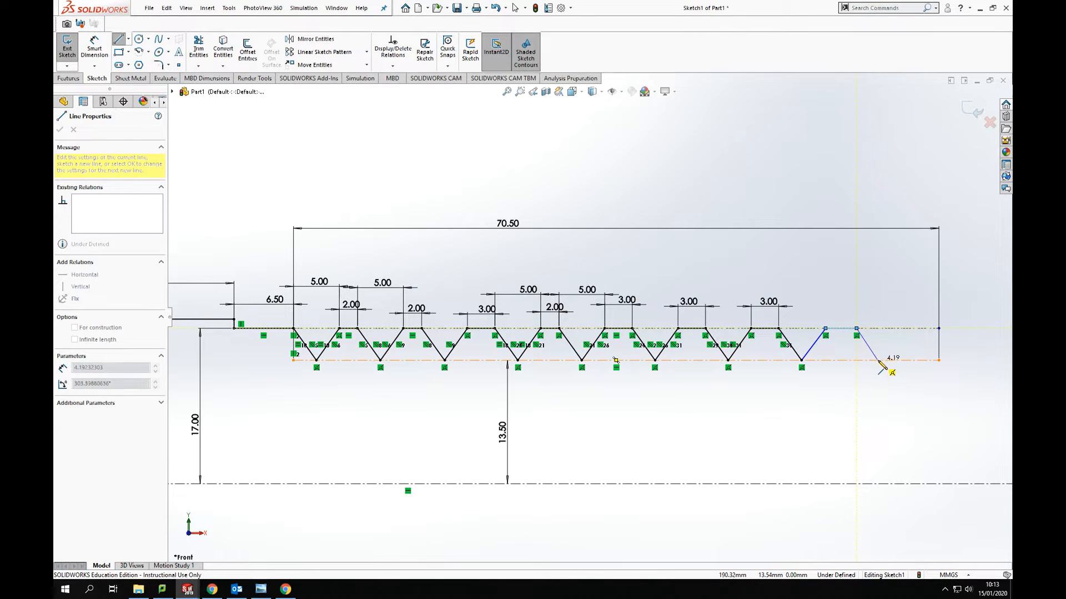
click(877, 360)
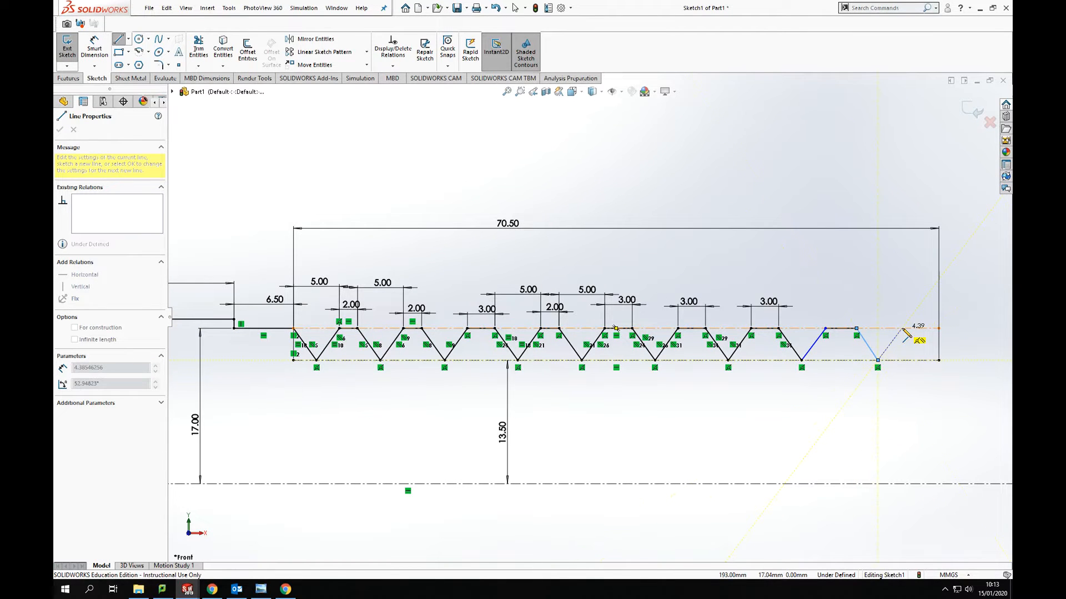
click(901, 328)
click(926, 328)
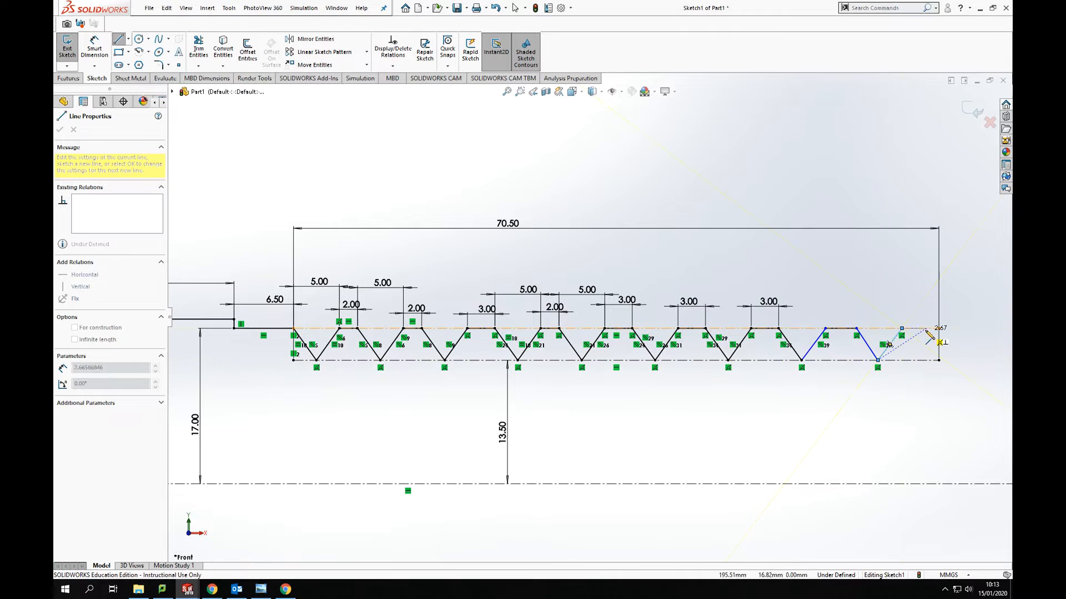
click(937, 360)
key(Escape)
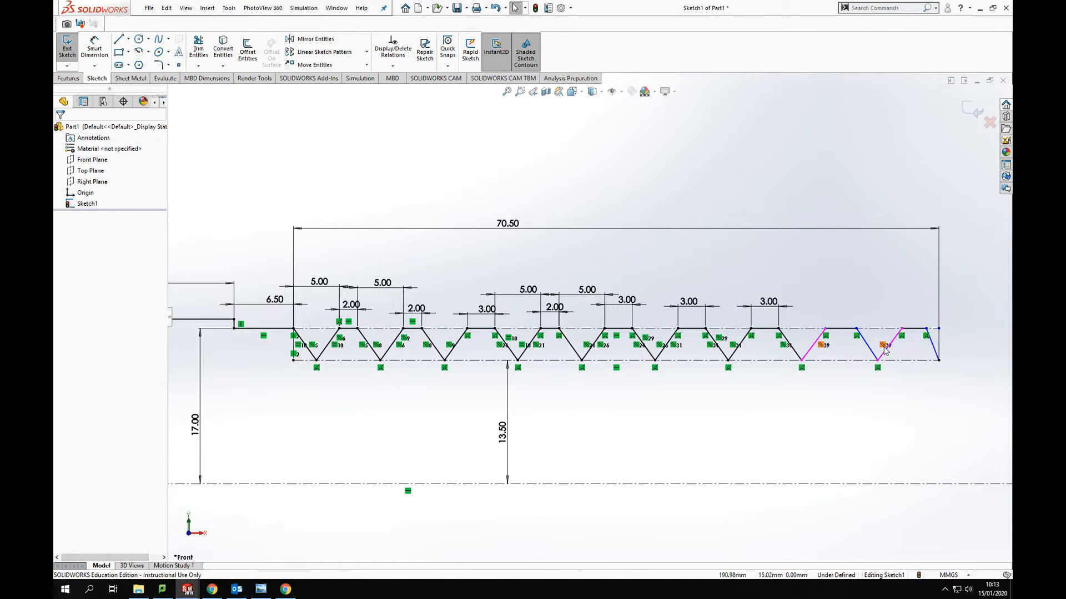
Step: Dimension the flat between the eighth and ninth V grooves to 2 mm and the flat after the ninth to 3 mm
click(100, 44)
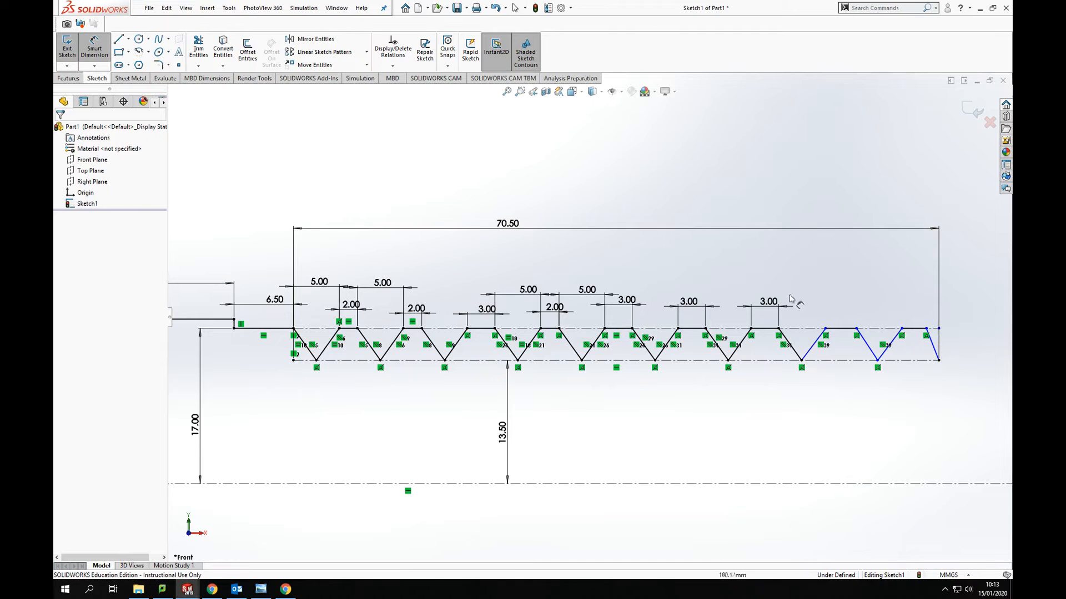
click(840, 314)
click(838, 303)
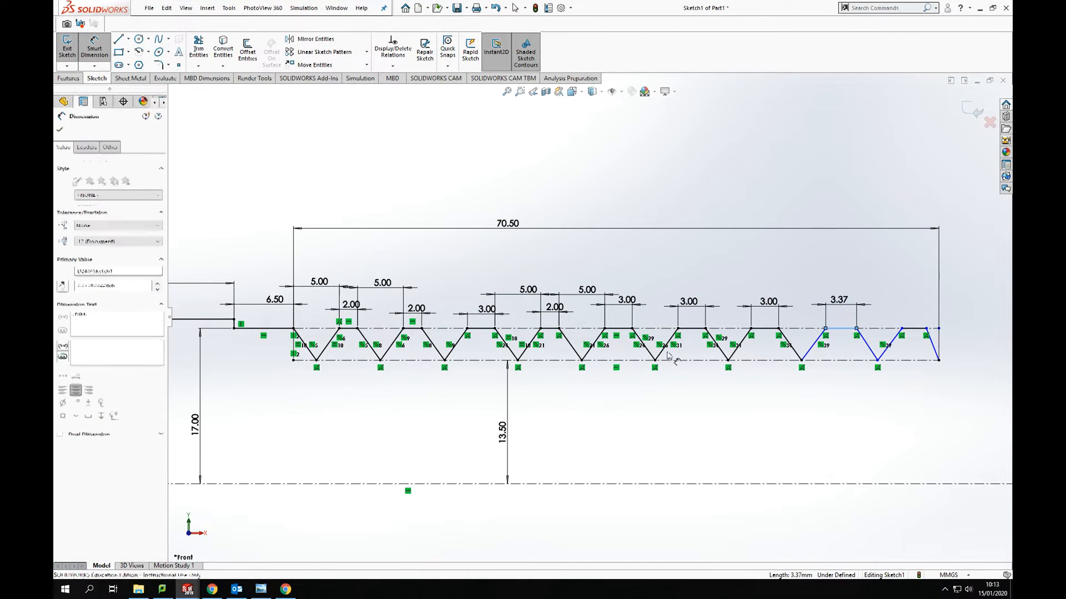
text(2)
key(Return)
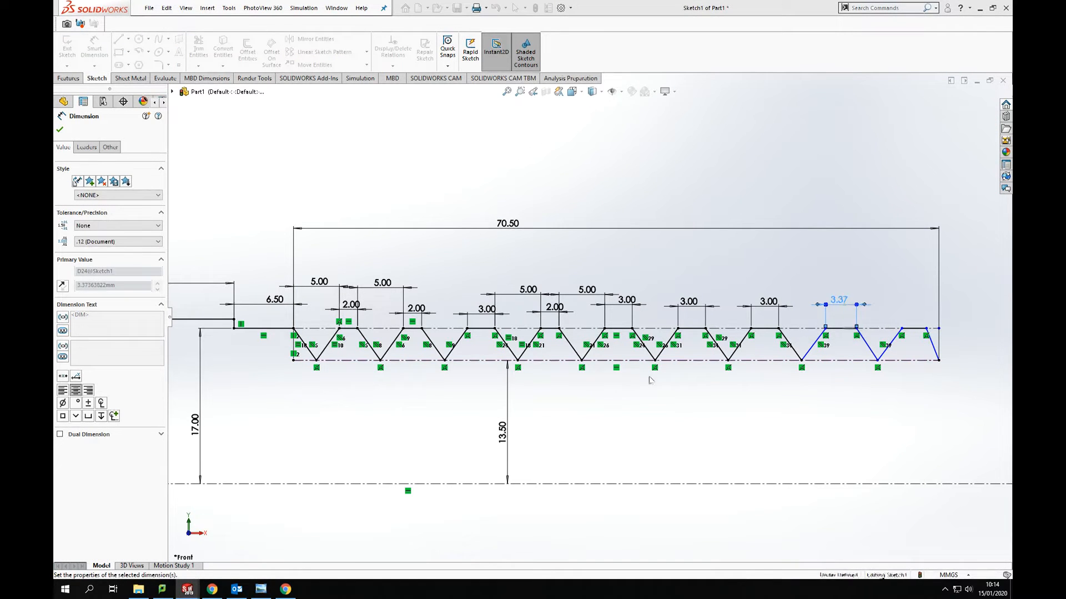
click(913, 328)
click(914, 312)
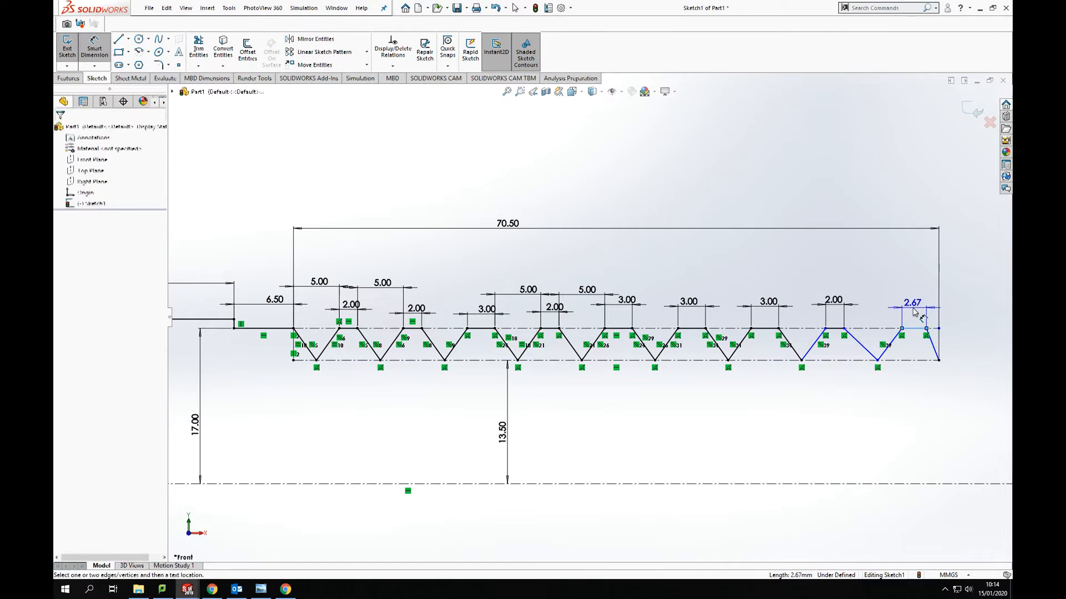
key(Return)
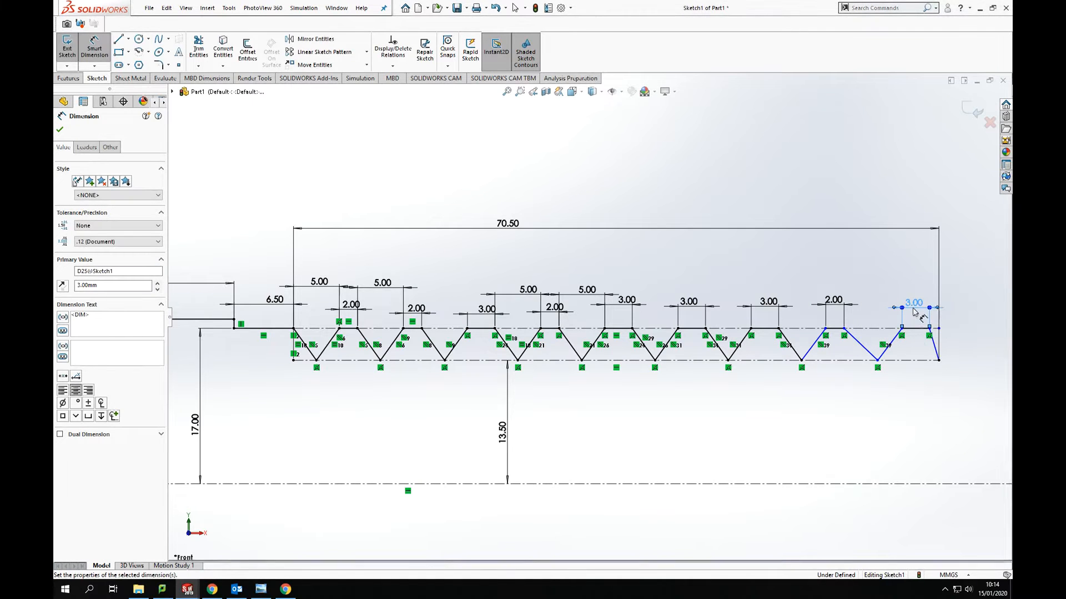
key(Escape)
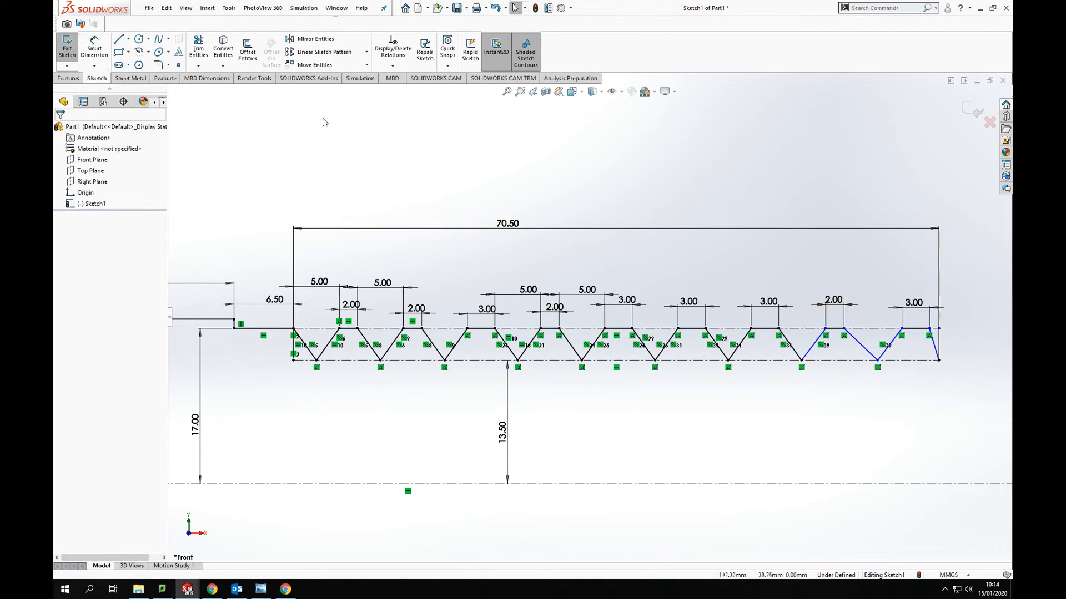
Step: Dimension the eighth V groove's width across its upper corners to 5 mm
click(94, 49)
scroll(898, 308, down, 3)
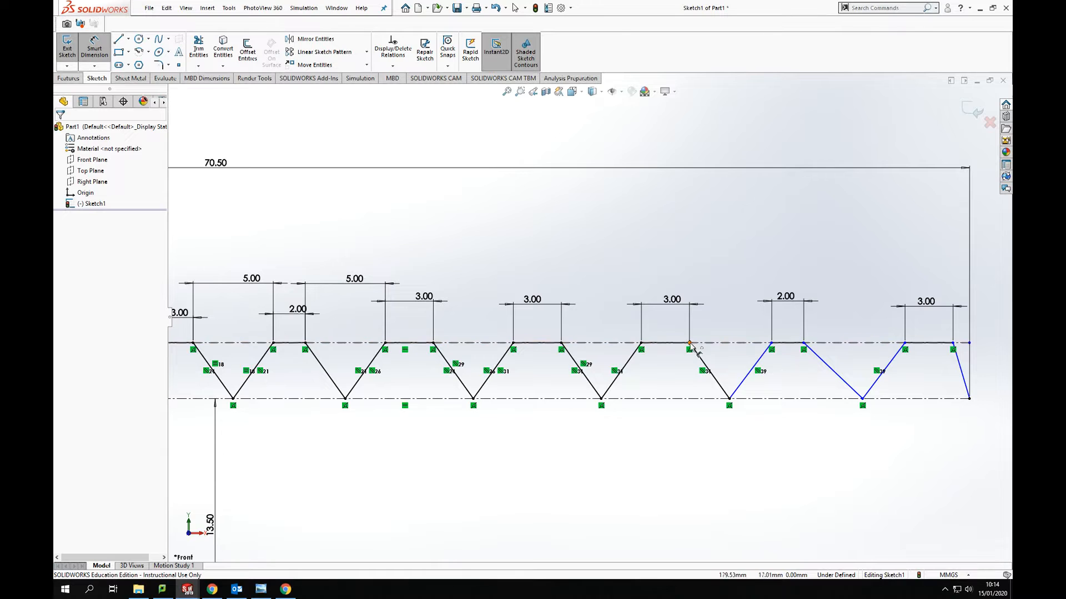
click(771, 343)
click(738, 303)
text(5)
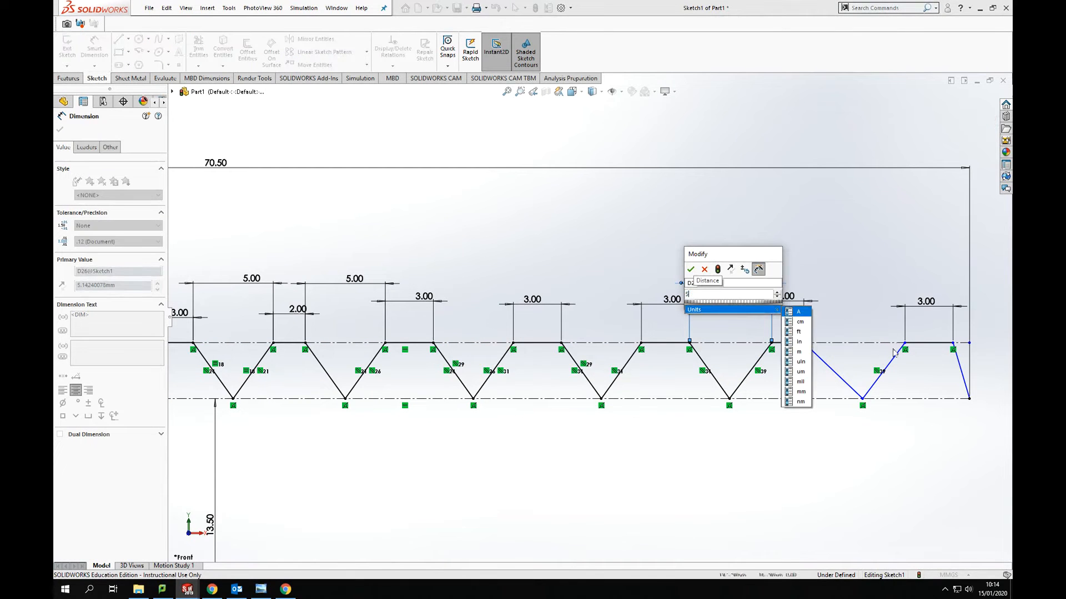
click(797, 312)
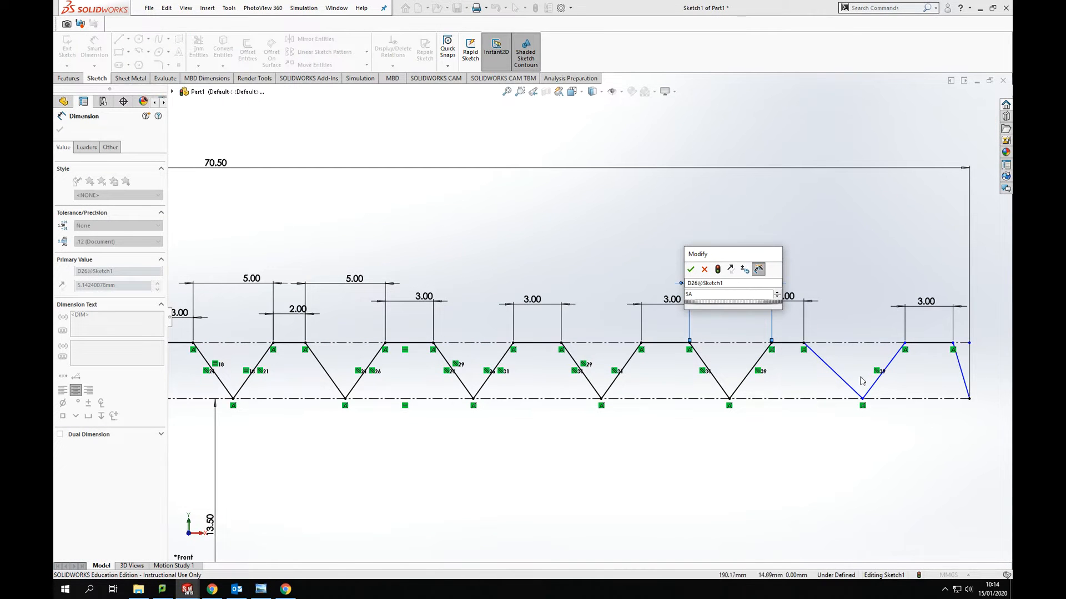
key(Return)
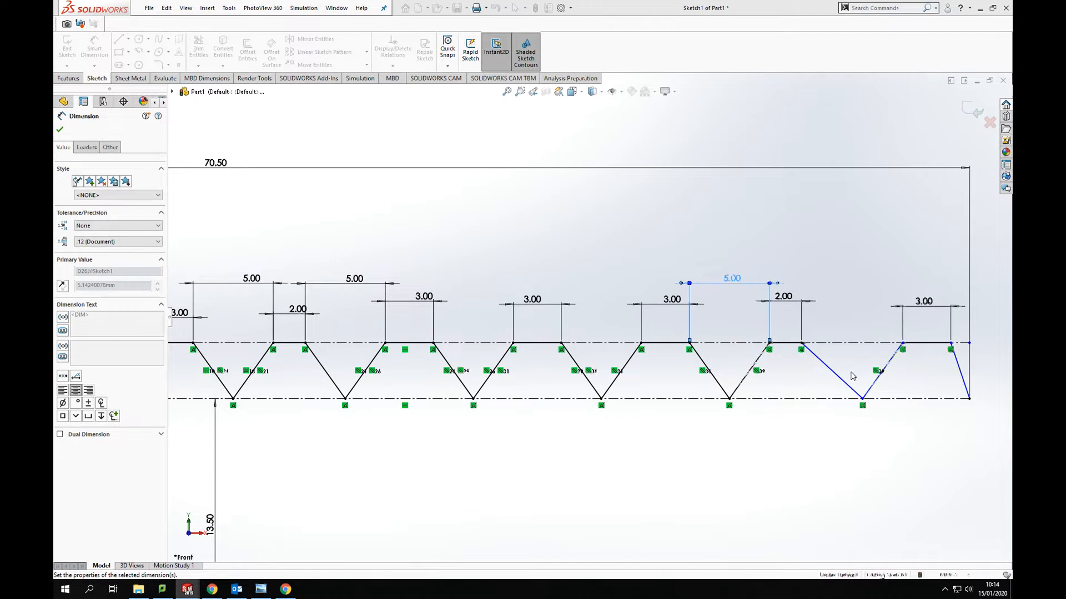
Step: Dimension the ninth V groove's width across its upper corners to 5 mm
click(802, 344)
click(902, 343)
click(858, 286)
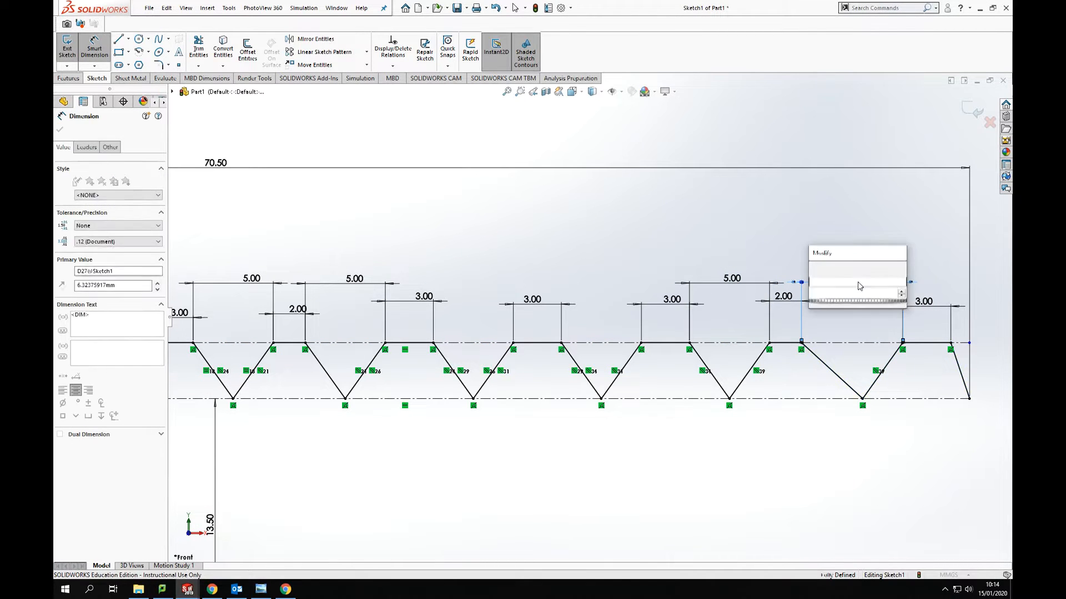
text(5)
key(Return)
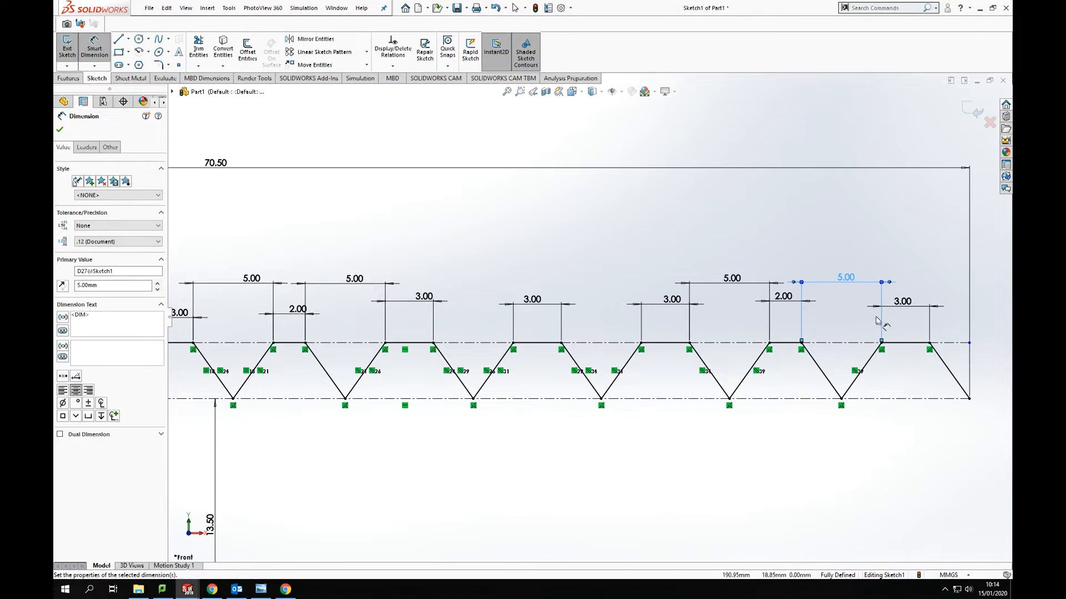
key(Escape)
Step: From the end of the last slope, sketch a drop of about 4 mm, a flat about 13 mm, a short rise and a flat about 3 mm
scroll(577, 365, up, 5)
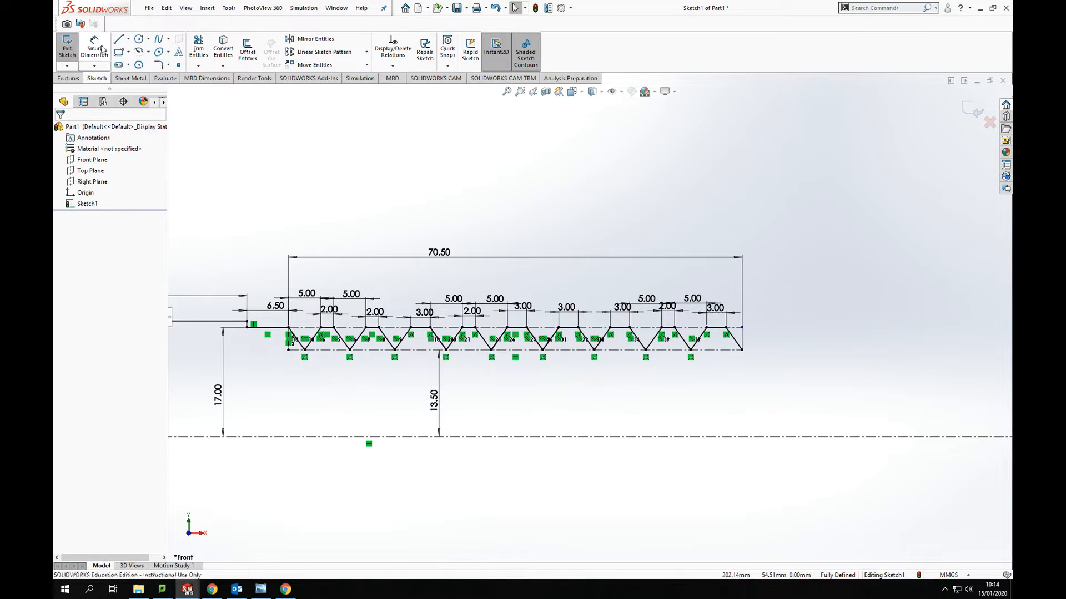
click(742, 350)
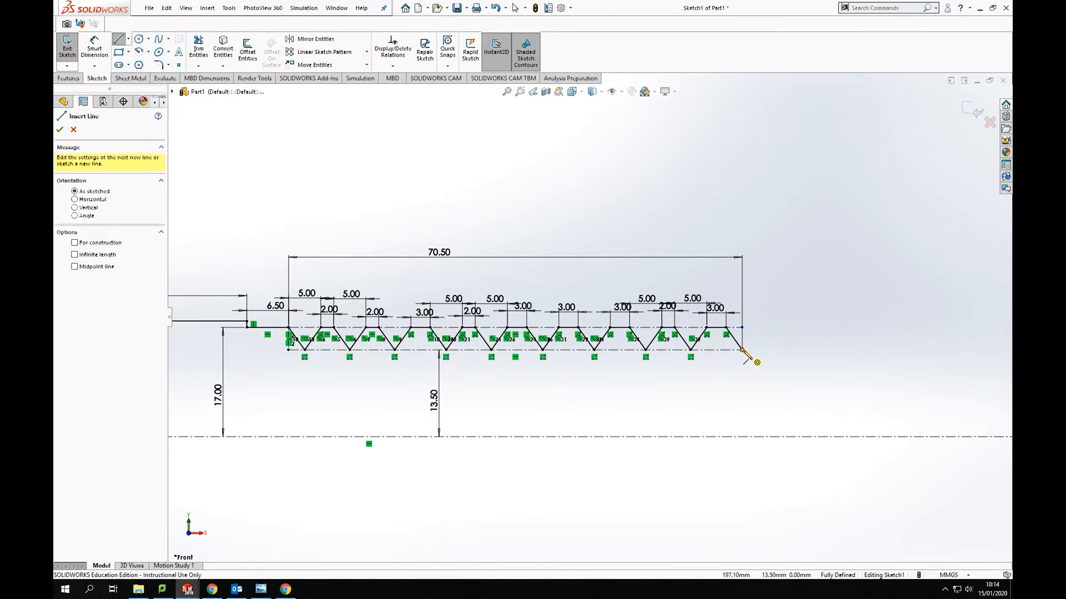
click(742, 376)
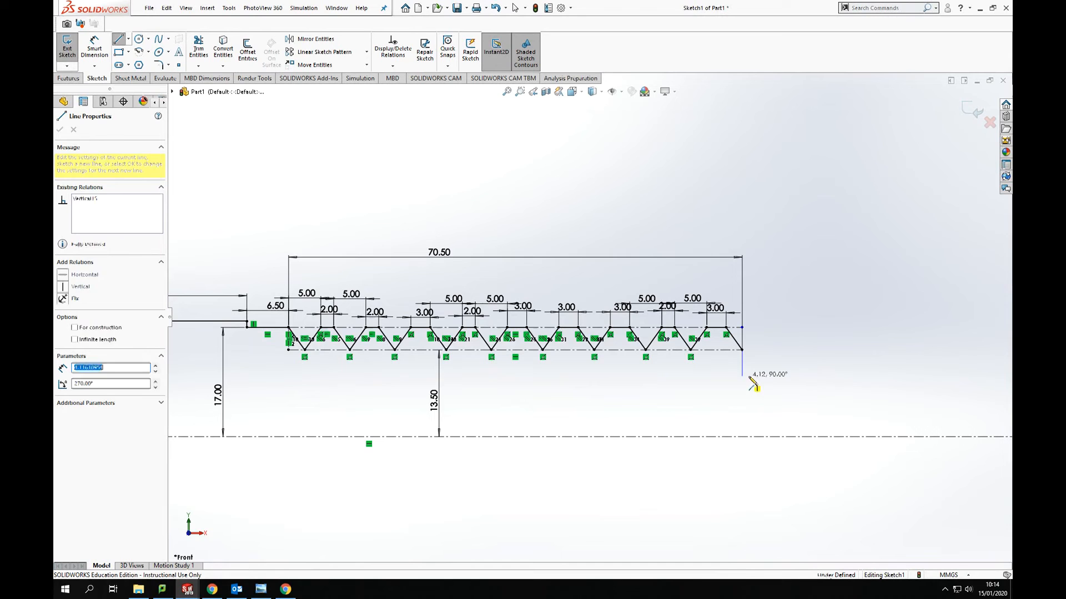
click(827, 376)
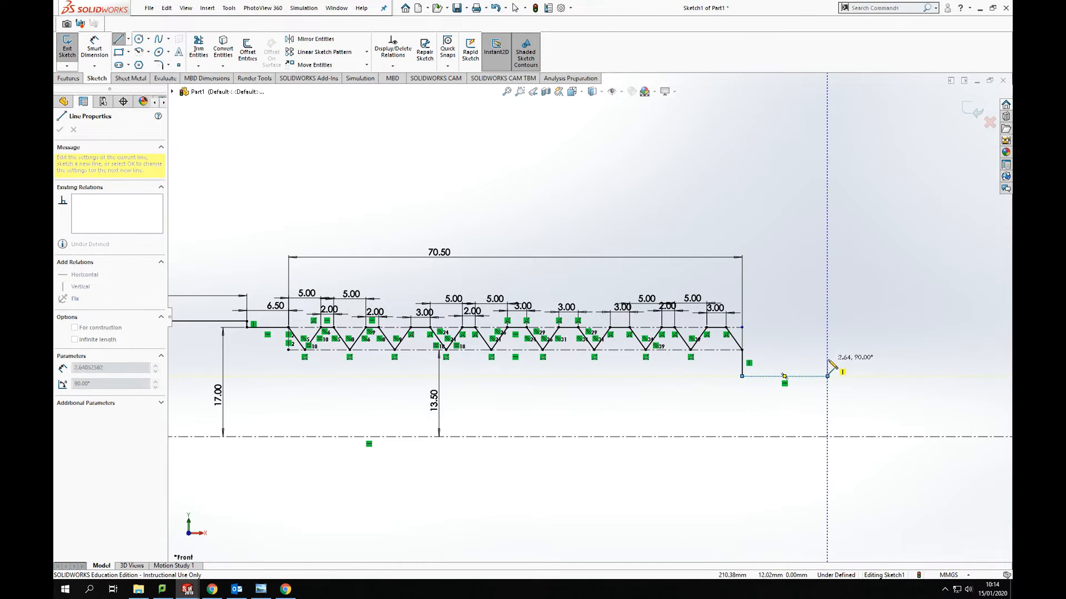
click(827, 360)
click(846, 359)
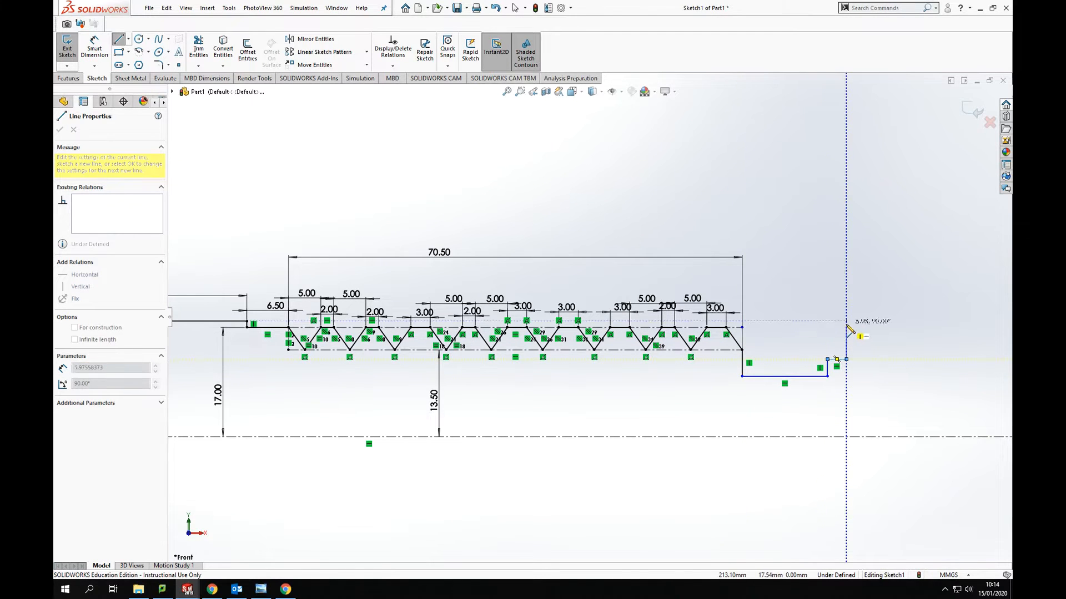
Step: Continue the profile with a rise of about 6 mm, a flat about 2 mm, a short drop, a flat about 4 mm and a final drop
click(846, 321)
click(859, 321)
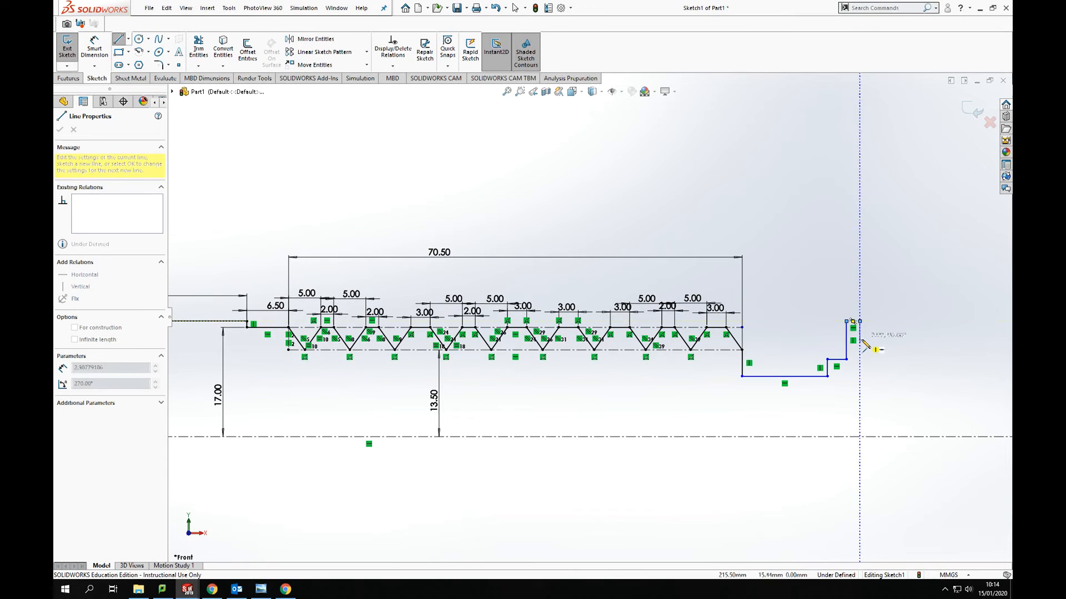
click(860, 331)
click(887, 331)
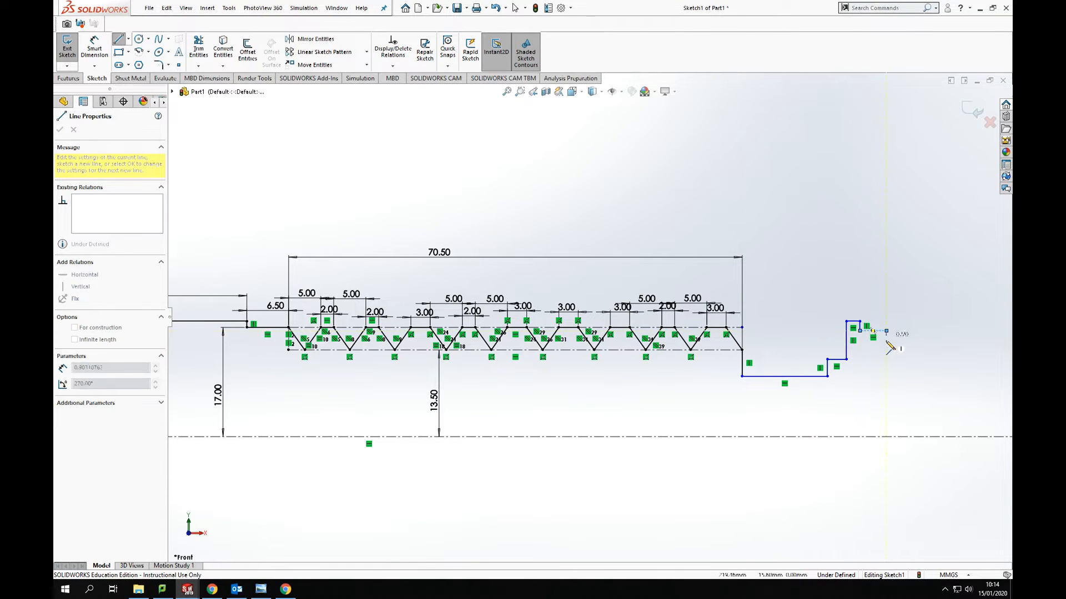
click(887, 350)
key(Escape)
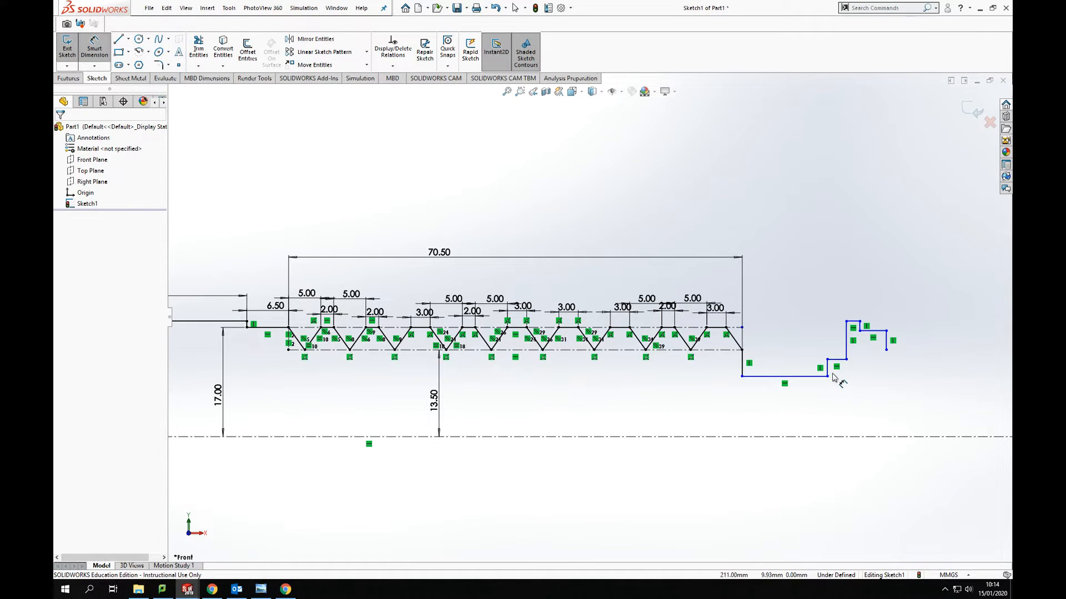
Step: Dimension the length of the recess floor after the grooved section to 12 mm
click(801, 380)
click(797, 345)
text(12)
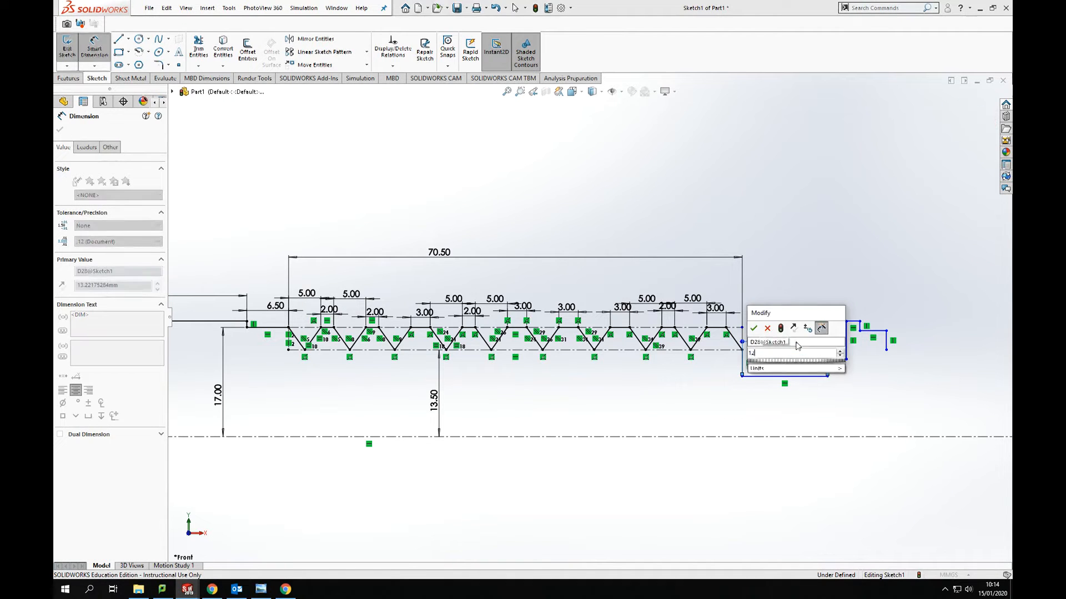
key(Return)
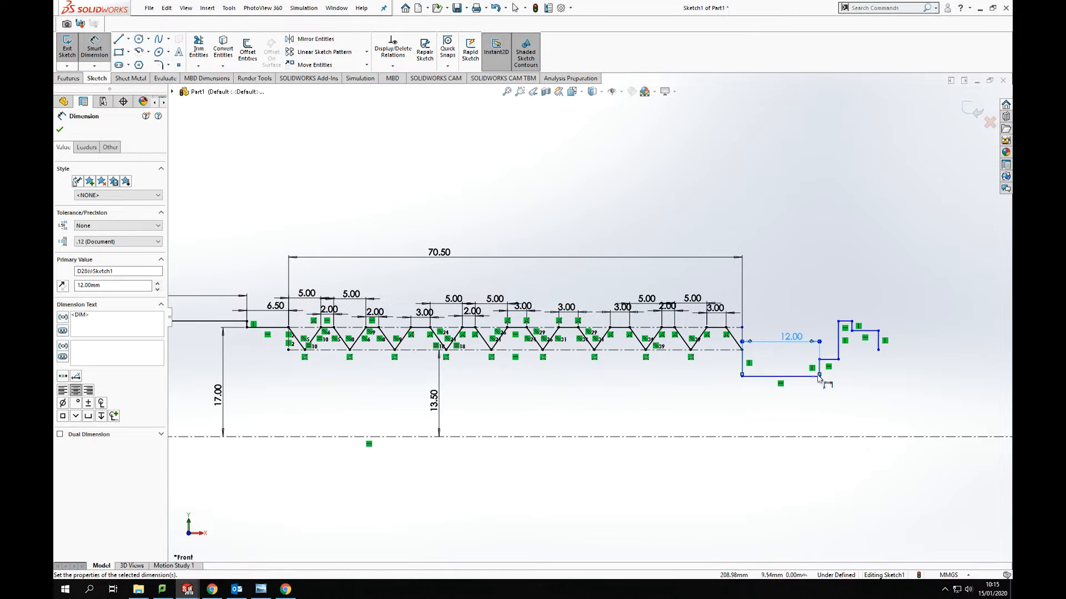
Step: Dimension the recess floor's height above the horizontal centreline to 9 mm
click(799, 377)
click(797, 437)
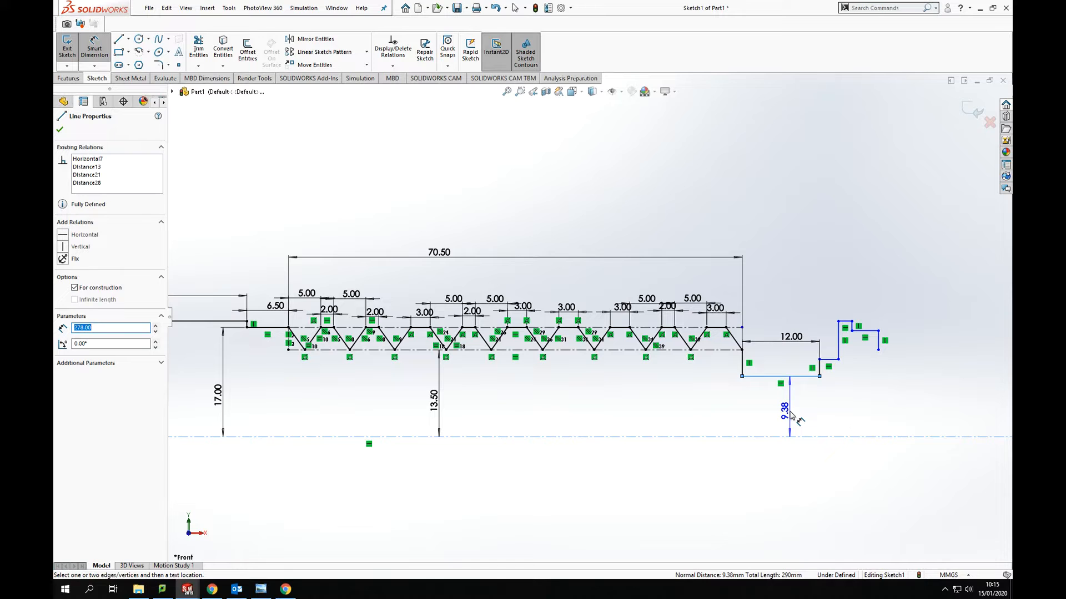
click(792, 415)
text(9)
key(Return)
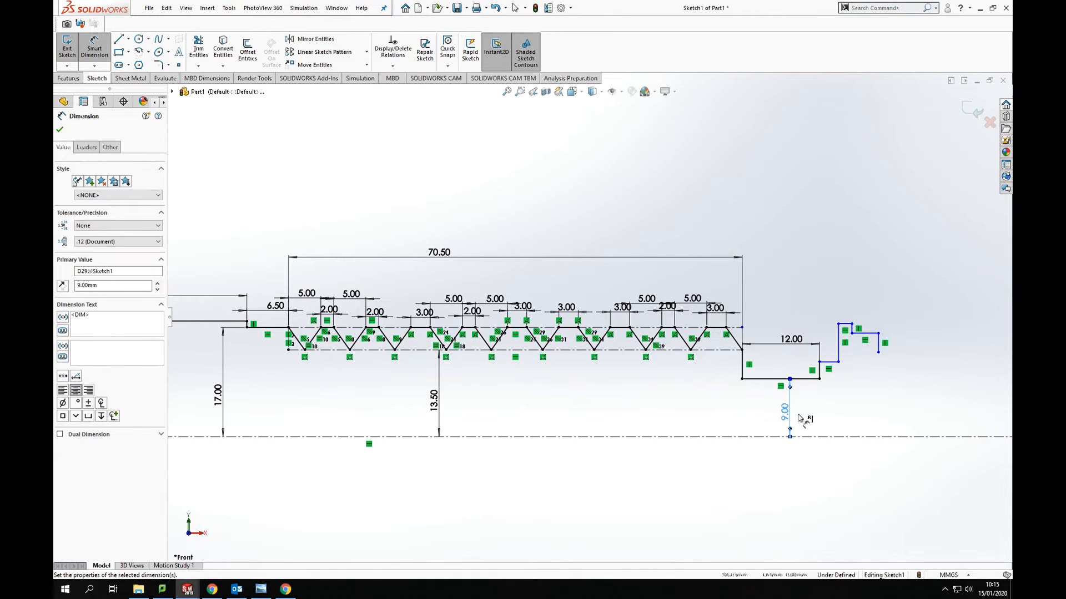
Step: Dimension the height of the short flat beyond the recess above the centreline to 11 mm
click(835, 362)
click(835, 437)
click(837, 413)
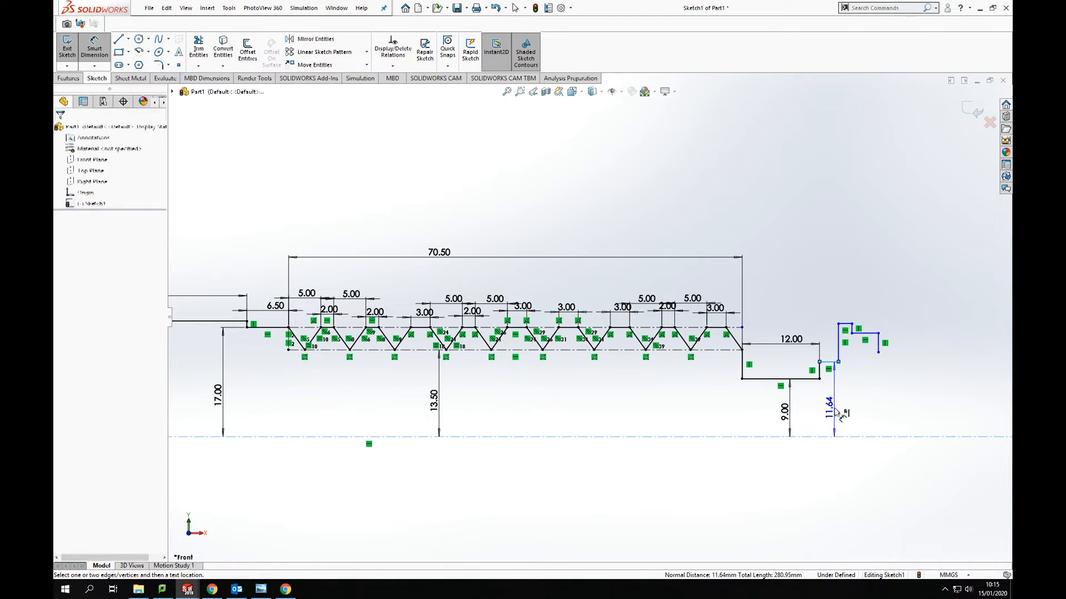
text(2)
text(1)
key(Return)
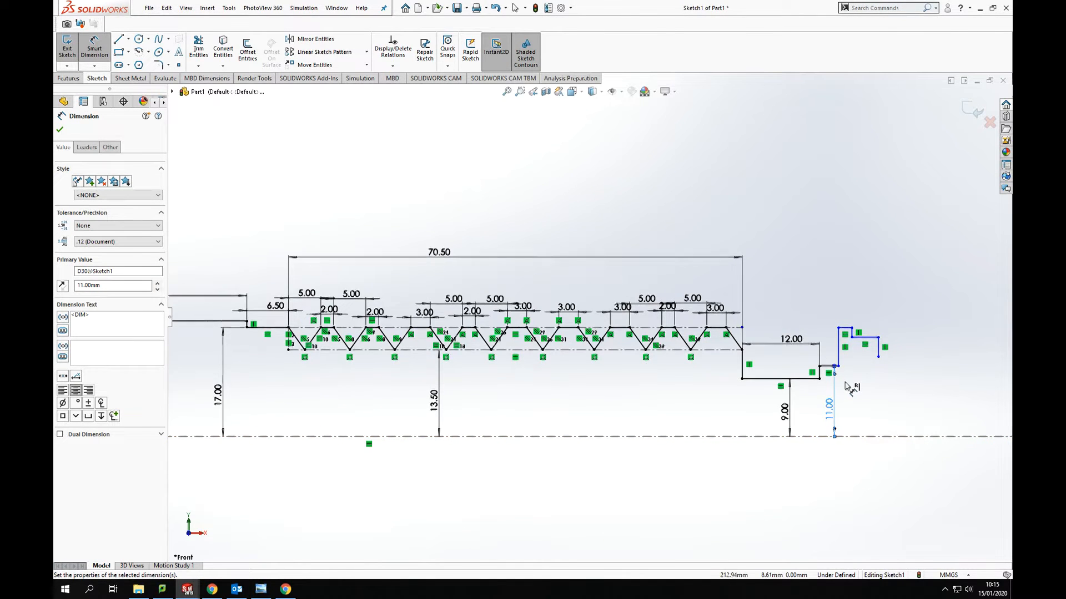
Step: Dimension the length of the short flat beyond the recess to 3 mm
scroll(853, 390, down, 3)
click(746, 332)
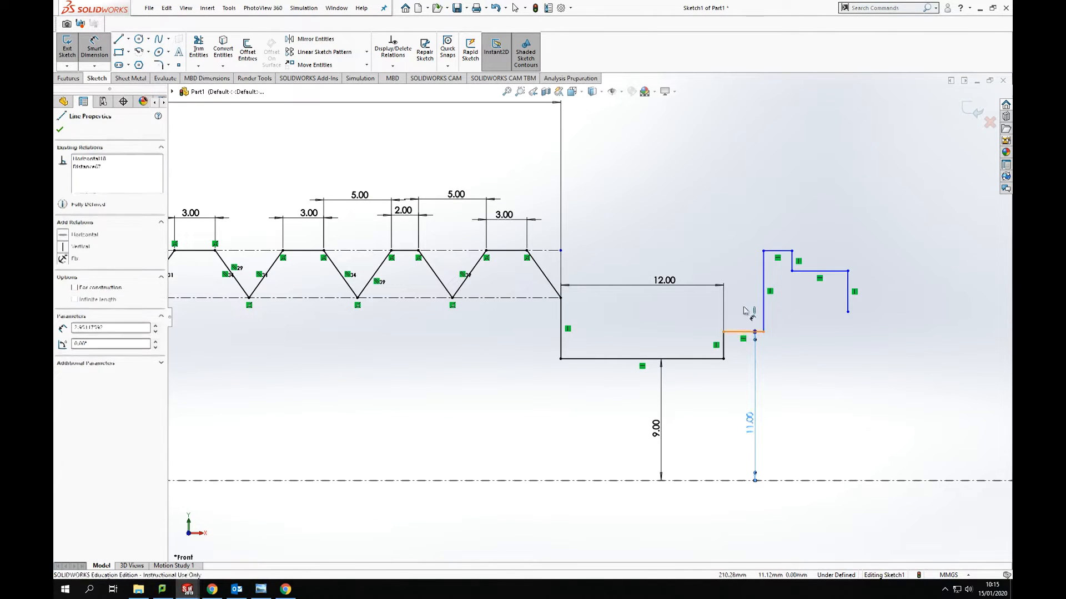
key(Escape)
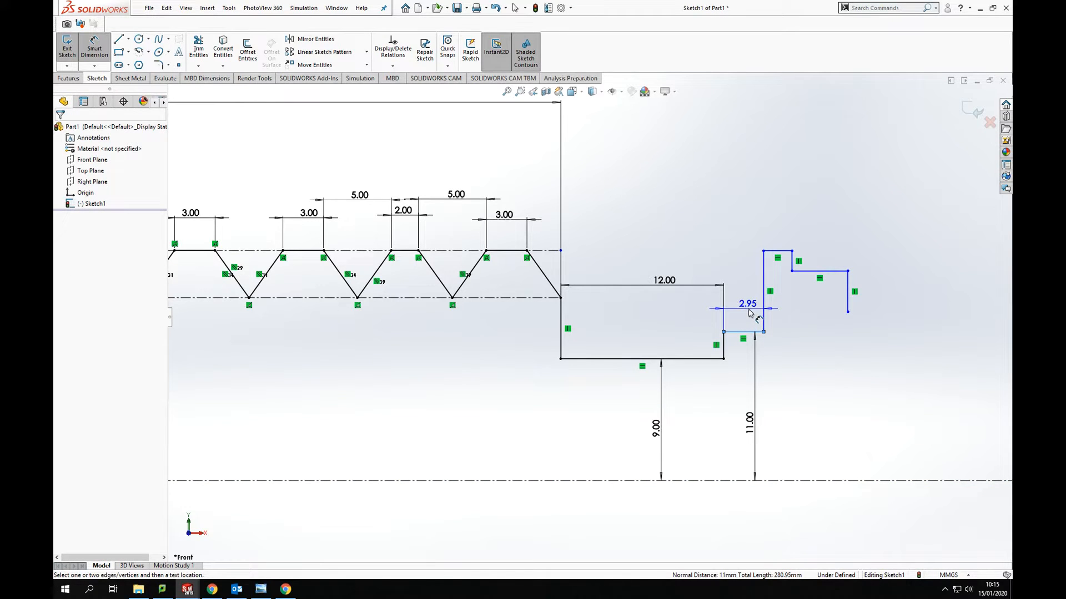
click(749, 314)
text(3)
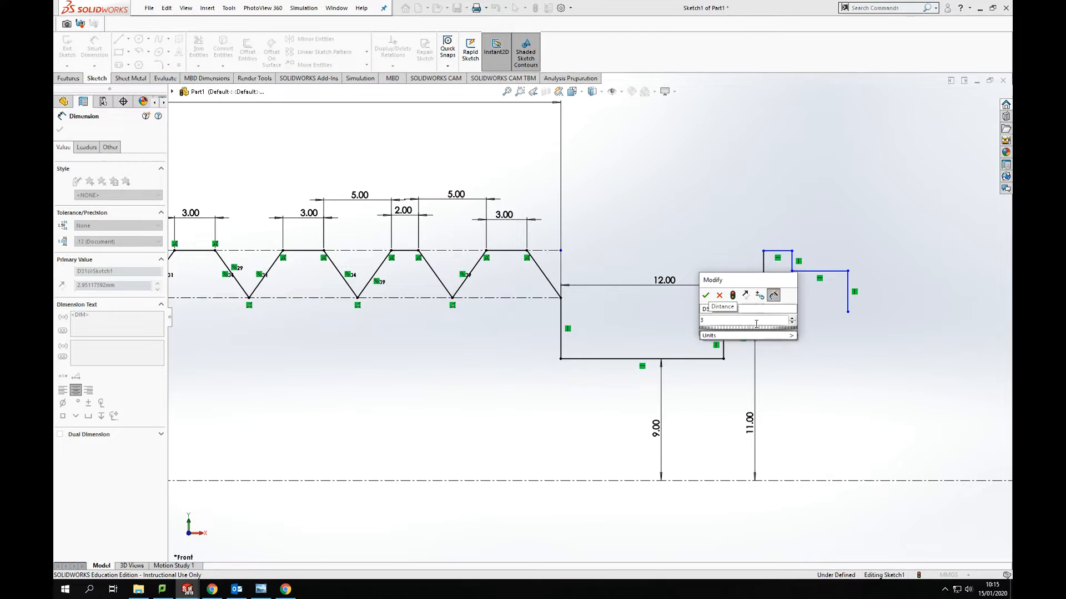
key(Return)
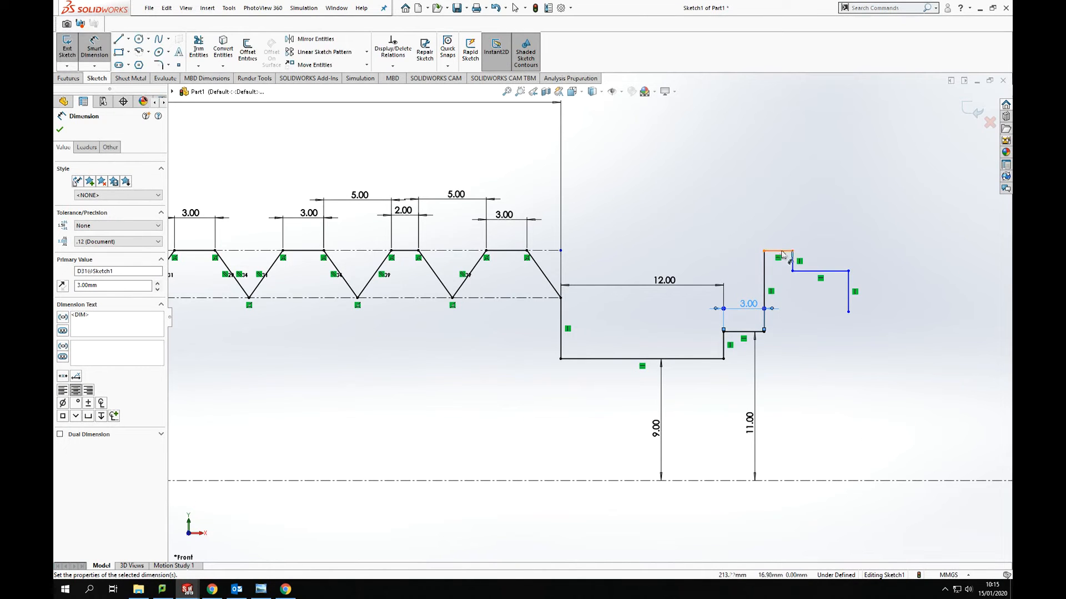
Step: Dimension the height of the narrow raised flat above the centreline as 34/2, giving 17 mm
click(782, 252)
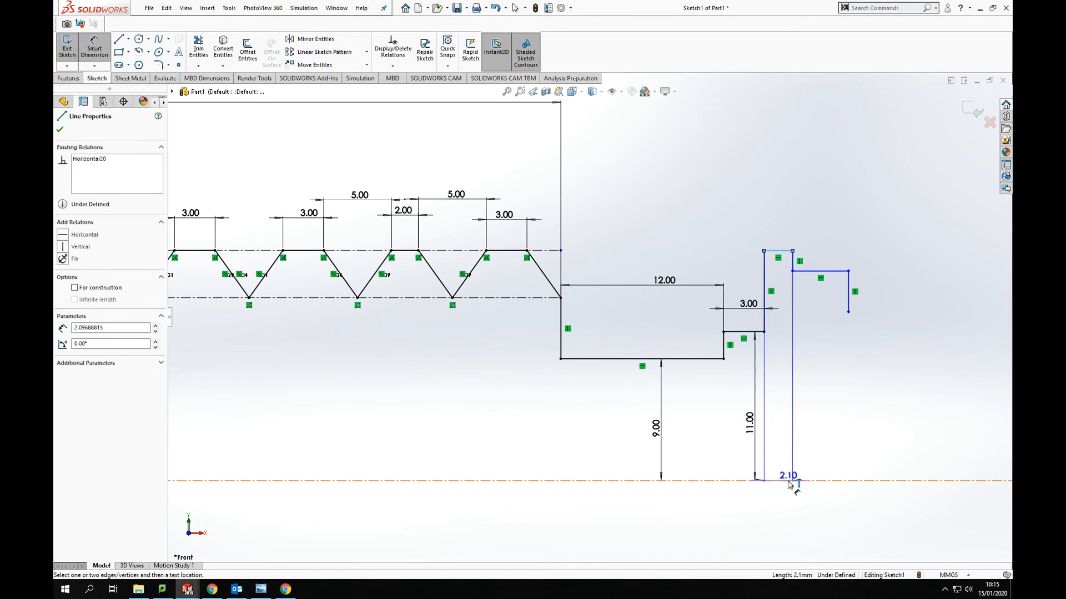
click(792, 480)
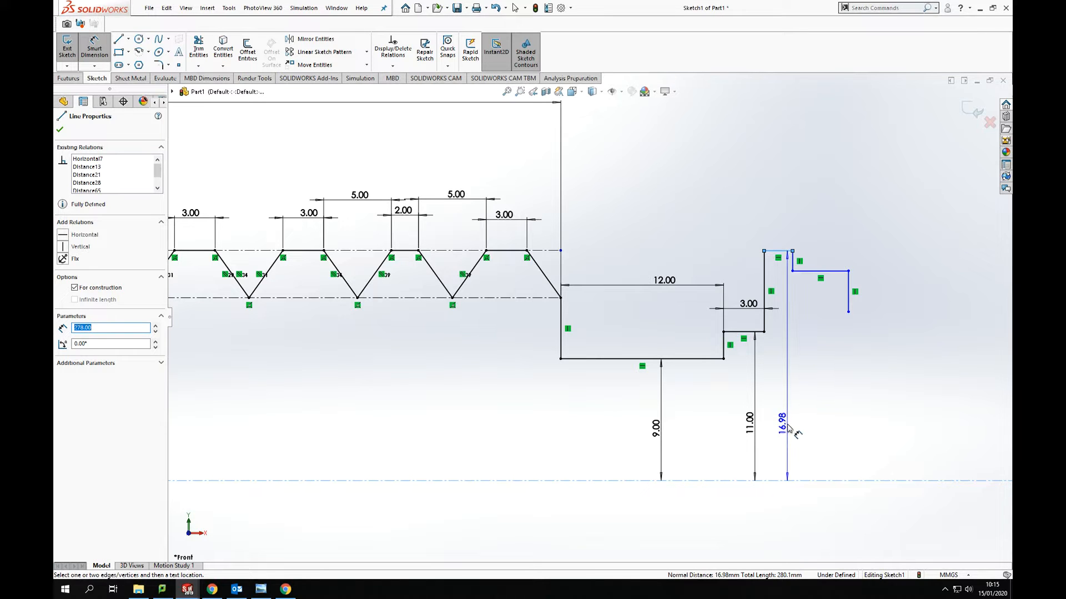
click(790, 430)
text(24)
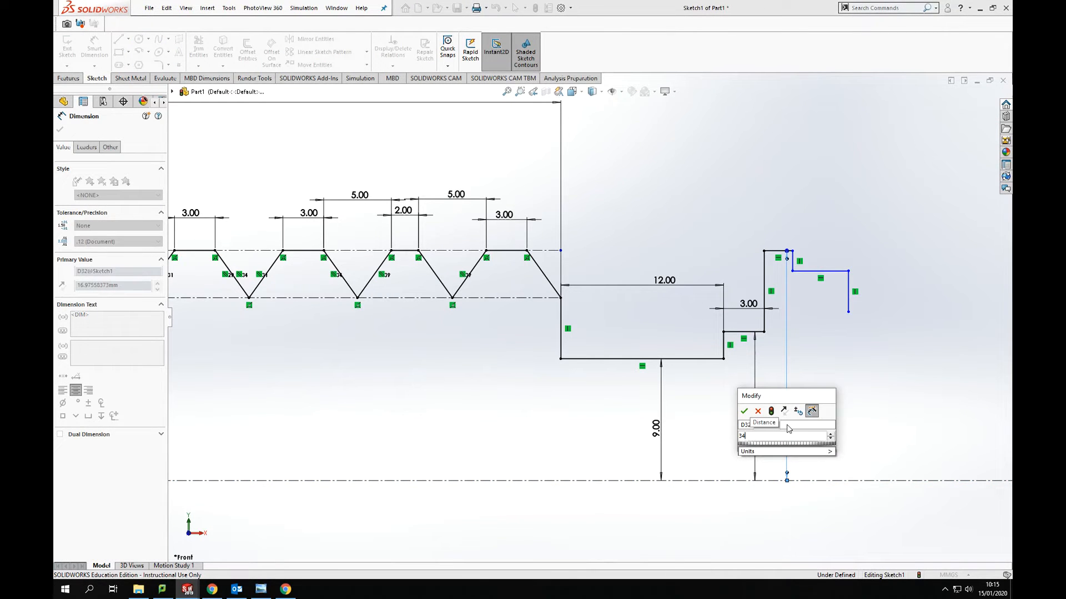
text(/2)
key(Return)
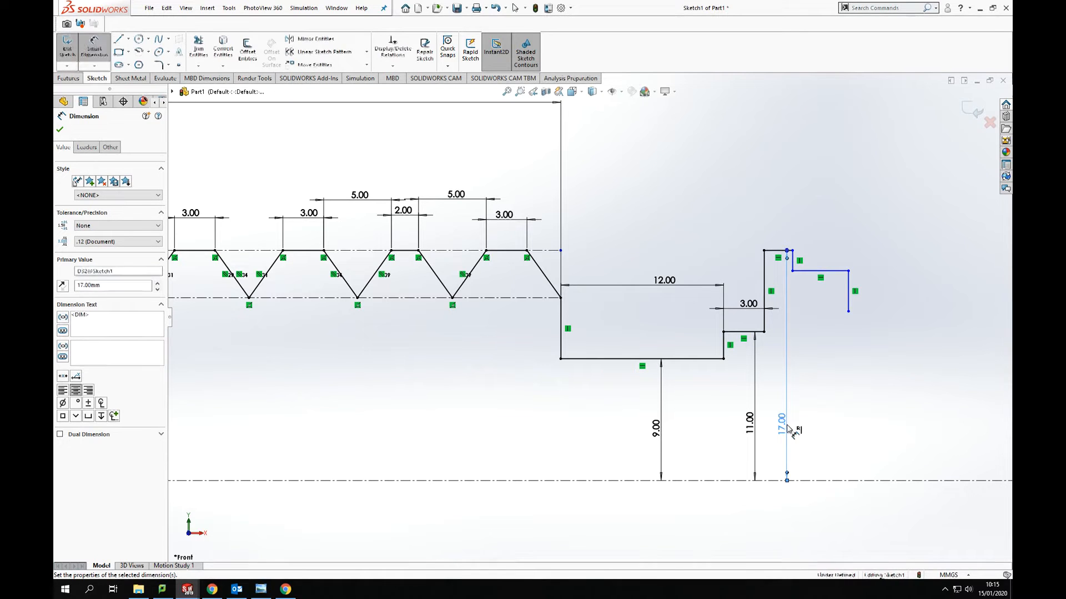
Step: Dimension the length of the narrow raised flat to 2 mm
click(780, 251)
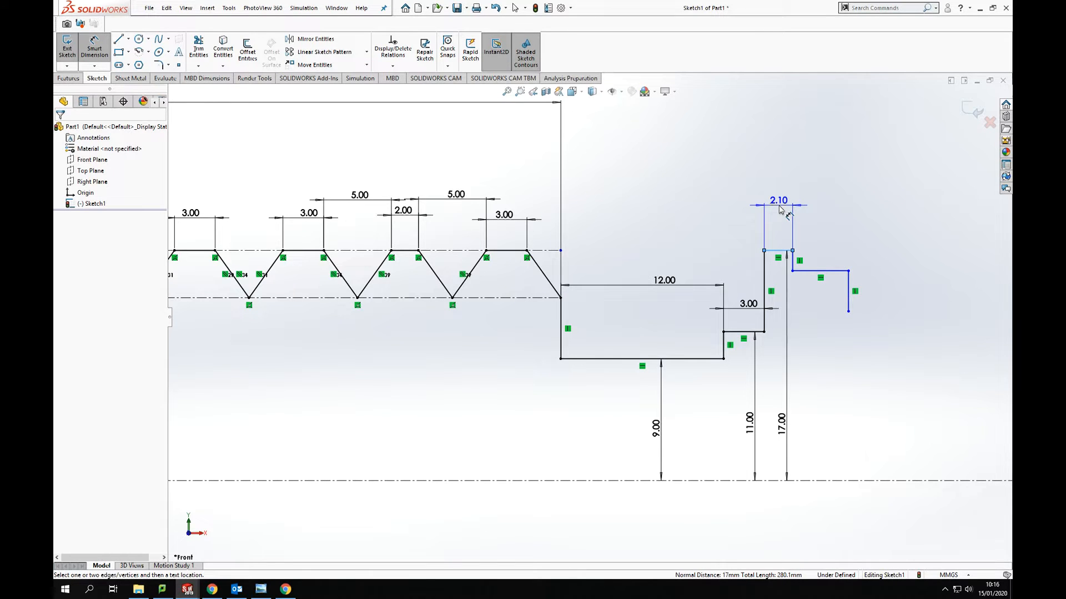
click(780, 205)
text(2.00mm)
key(Return)
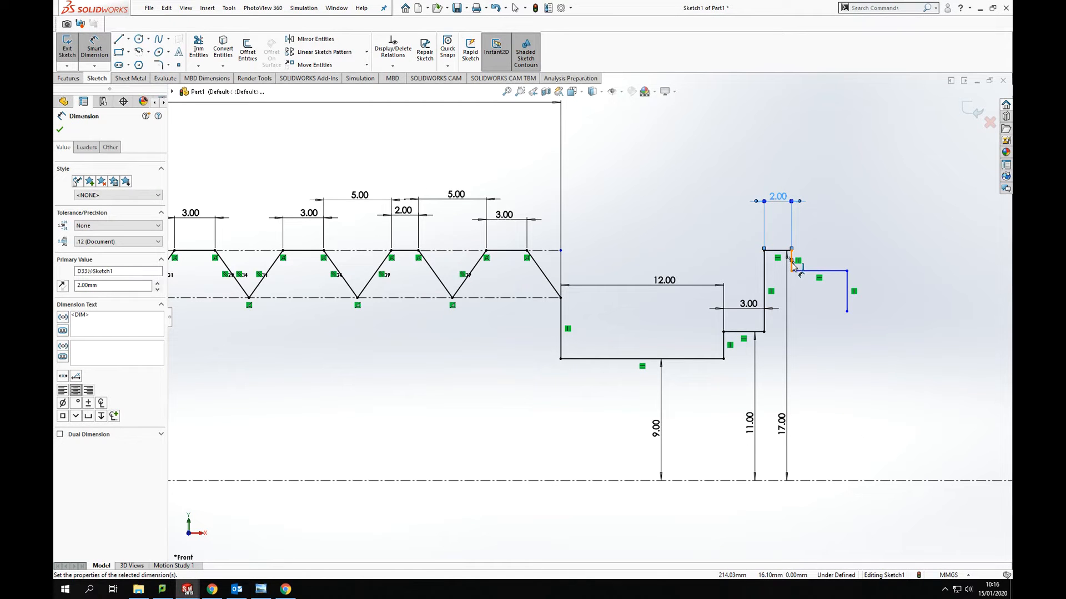
Step: Dimension the length of the last flat, after the narrow raised one, to 10 mm
click(830, 271)
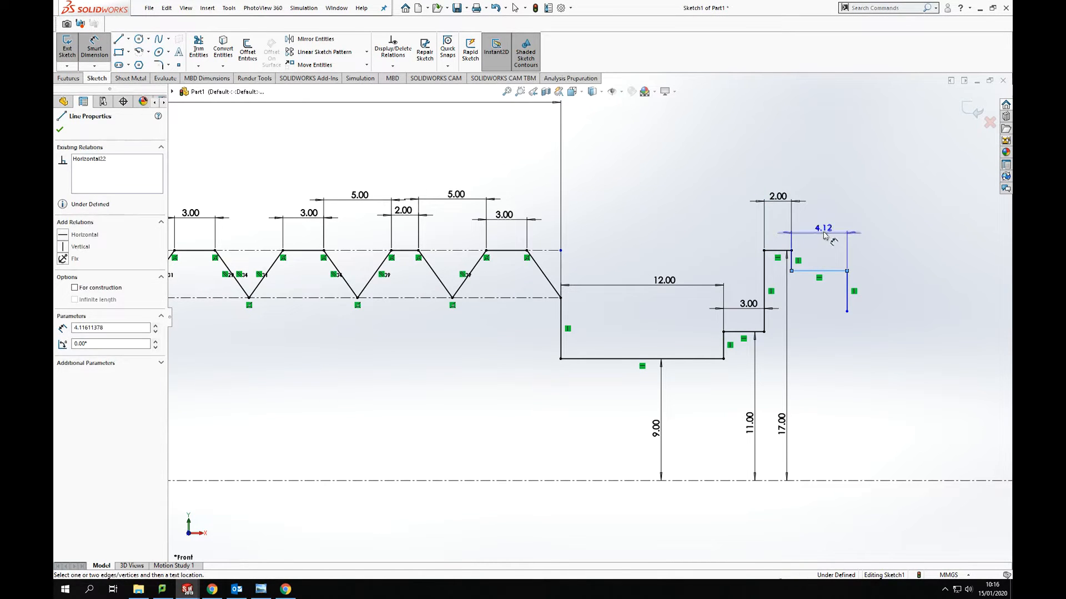
click(826, 230)
text(10)
key(Return)
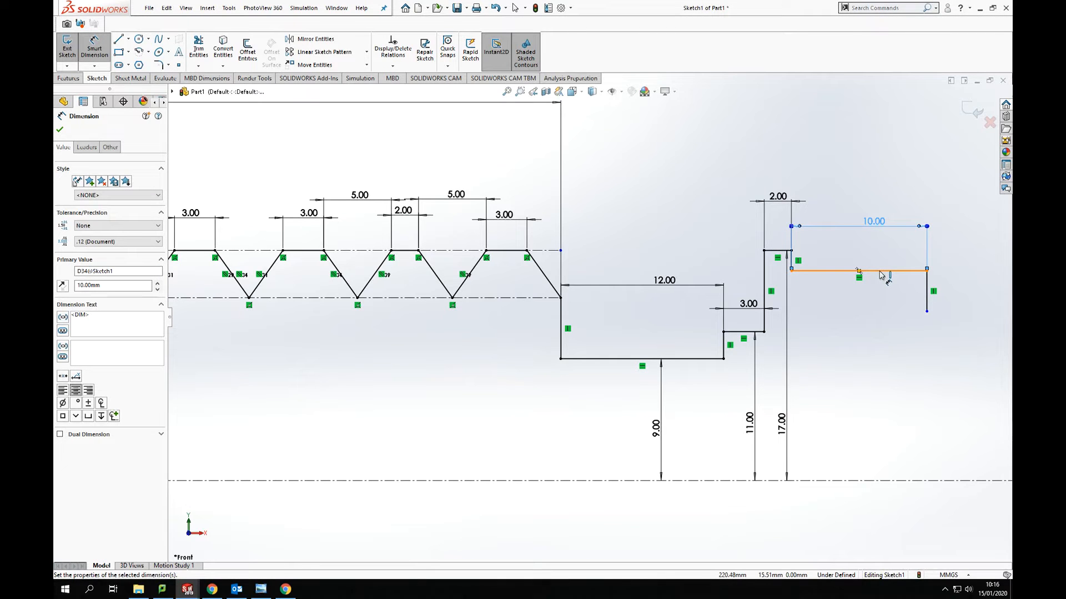
Step: Dimension the height of the 10 mm flat above the centreline, settling on a value of 15 mm
drag(884, 276, 875, 484)
click(875, 481)
click(878, 417)
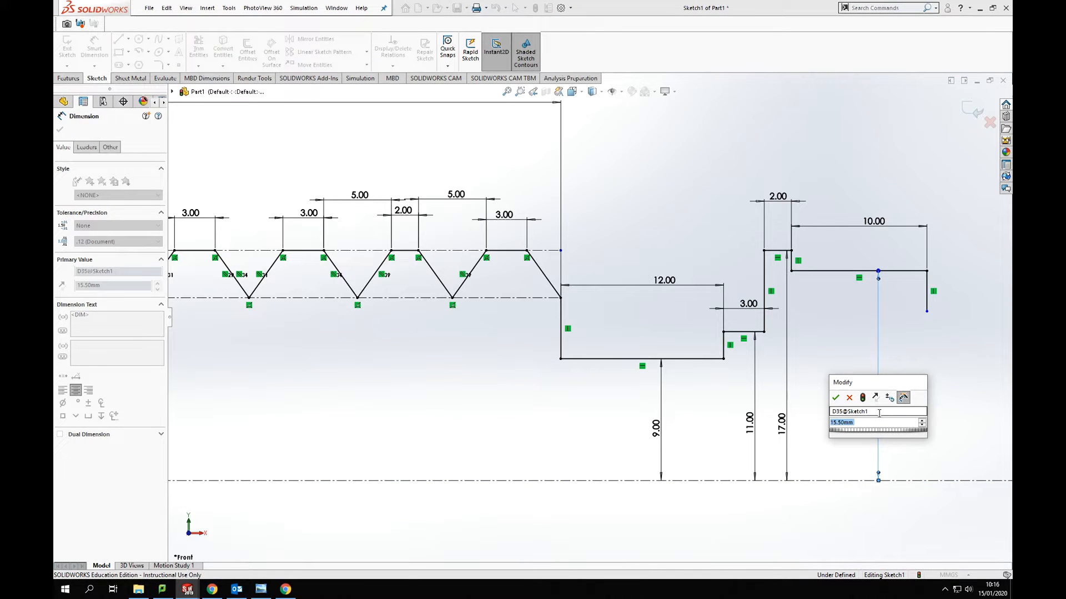
text(30)
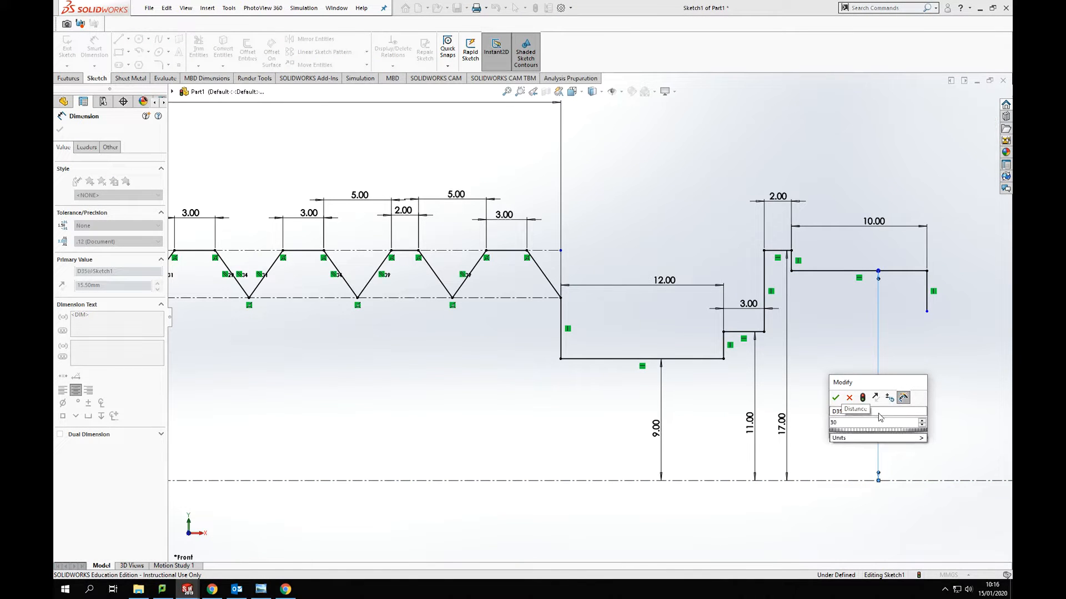
key(Return)
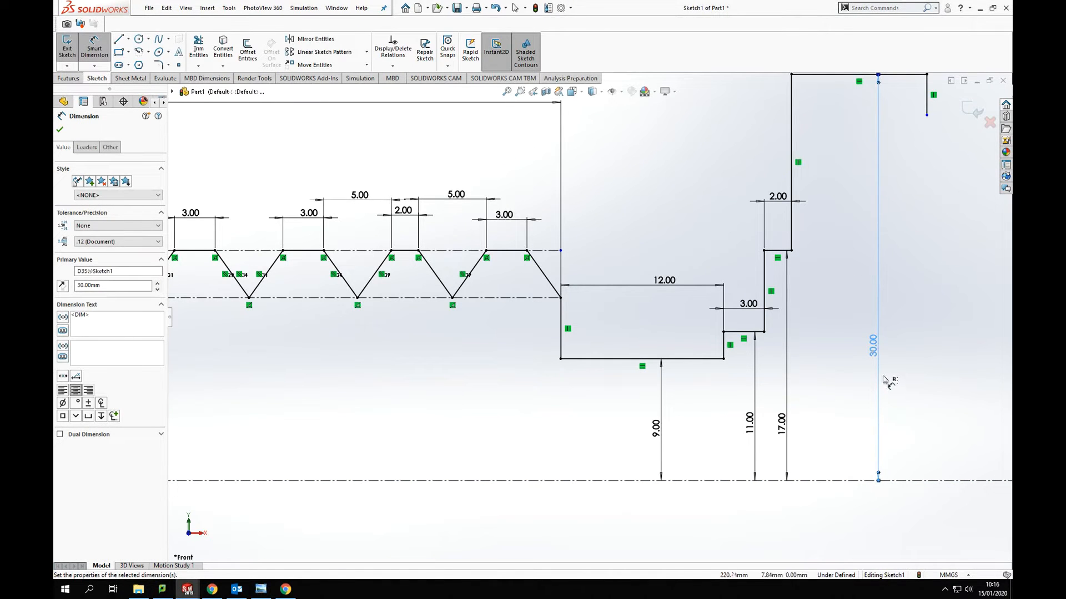
double_click(873, 350)
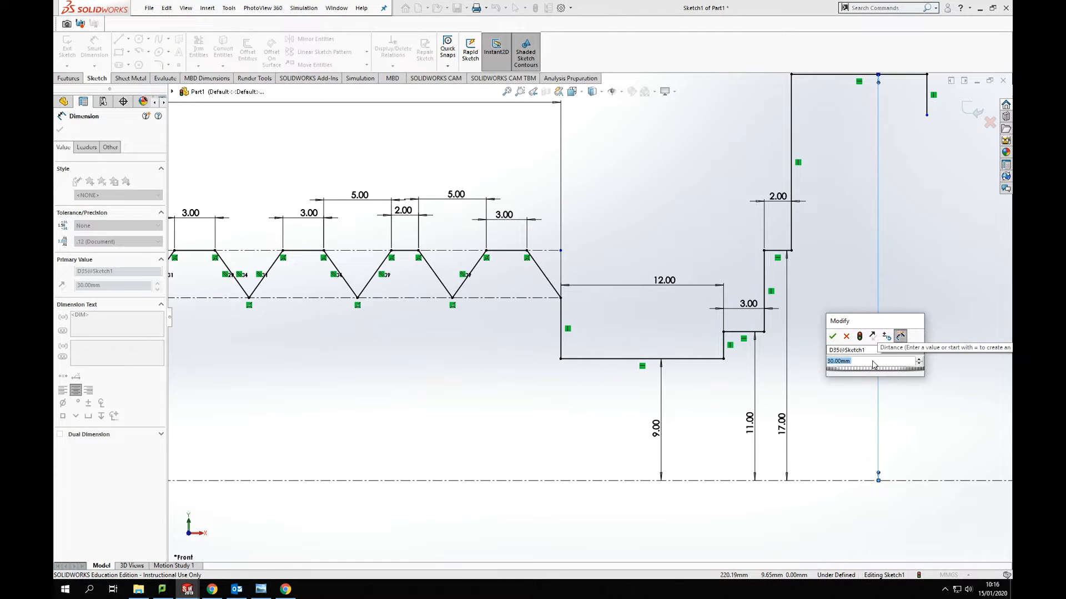
text(15)
key(Return)
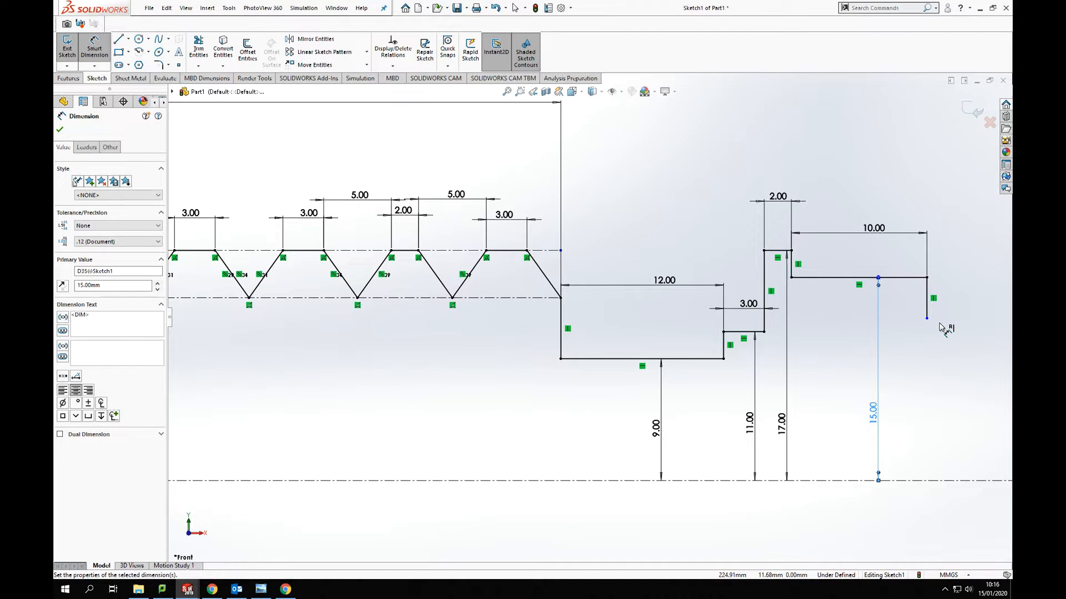
Step: Continue the profile from the open end after the 10 mm flat with three horizontal flats, each followed by a short vertical rise
key(z)
key(z)
key(z)
key(z)
key(z)
key(z)
scroll(805, 317, down, 2)
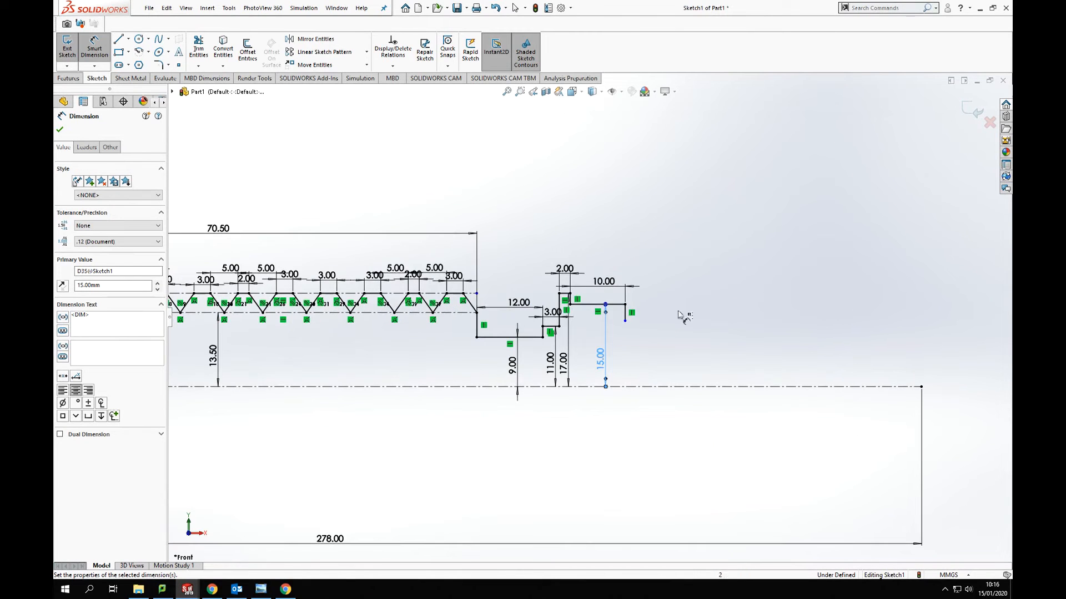
click(118, 40)
click(624, 313)
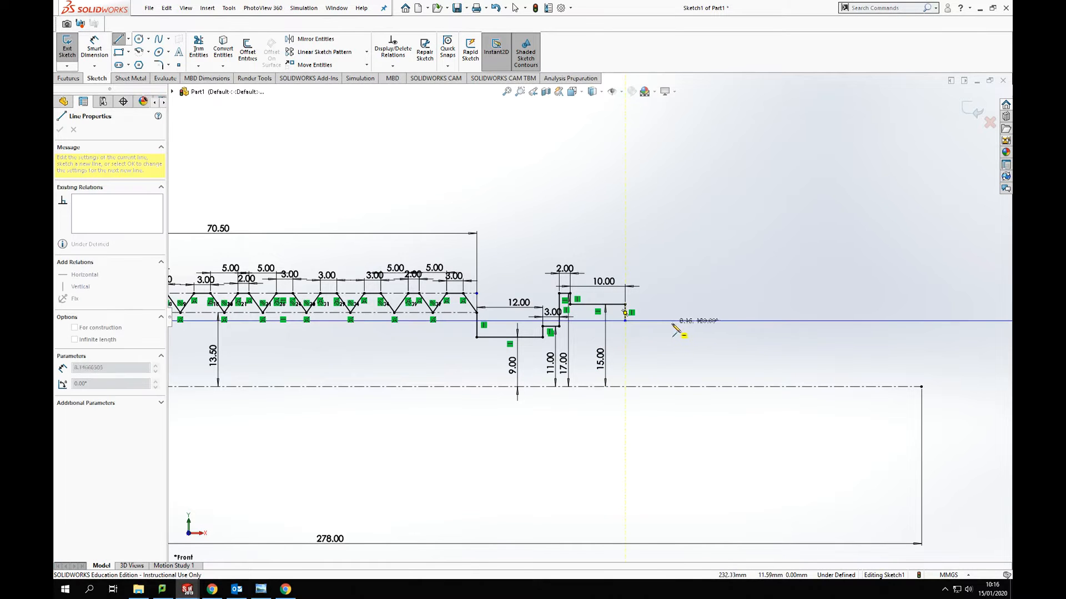
click(679, 321)
click(680, 313)
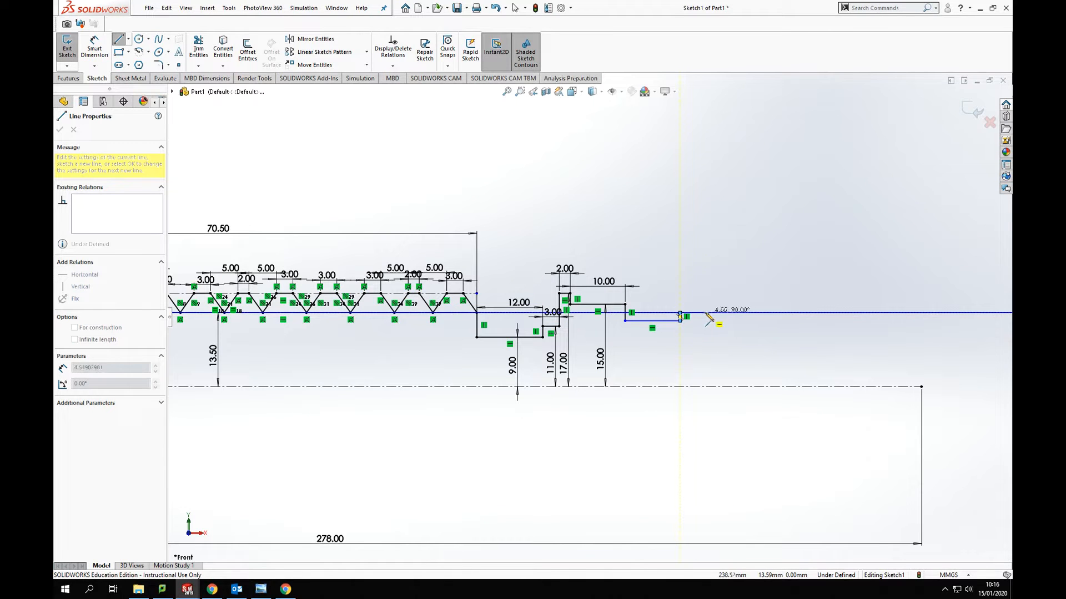
click(701, 313)
click(701, 293)
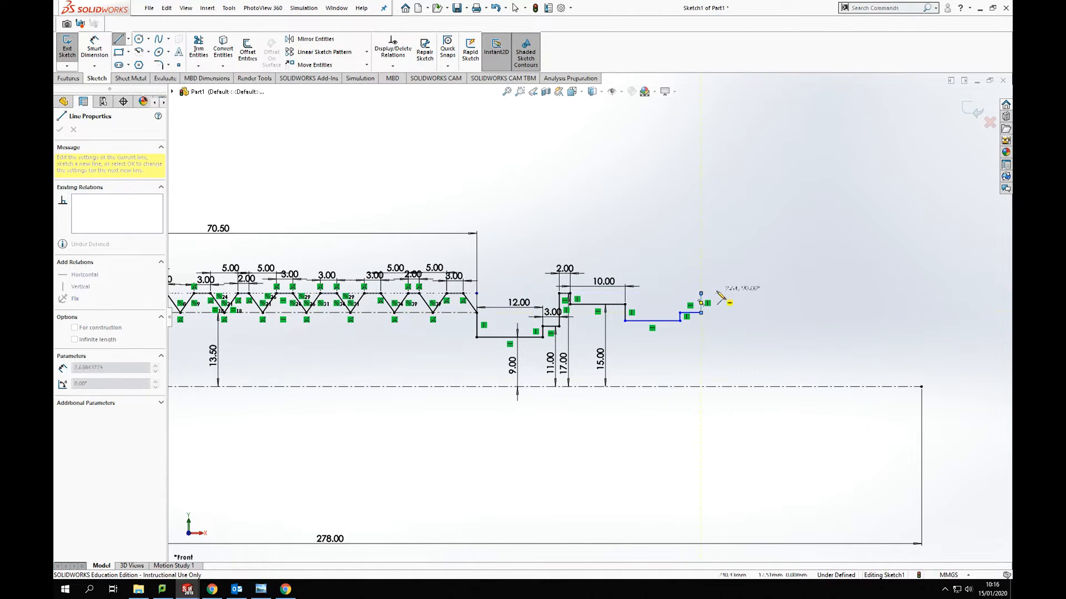
click(734, 293)
click(732, 273)
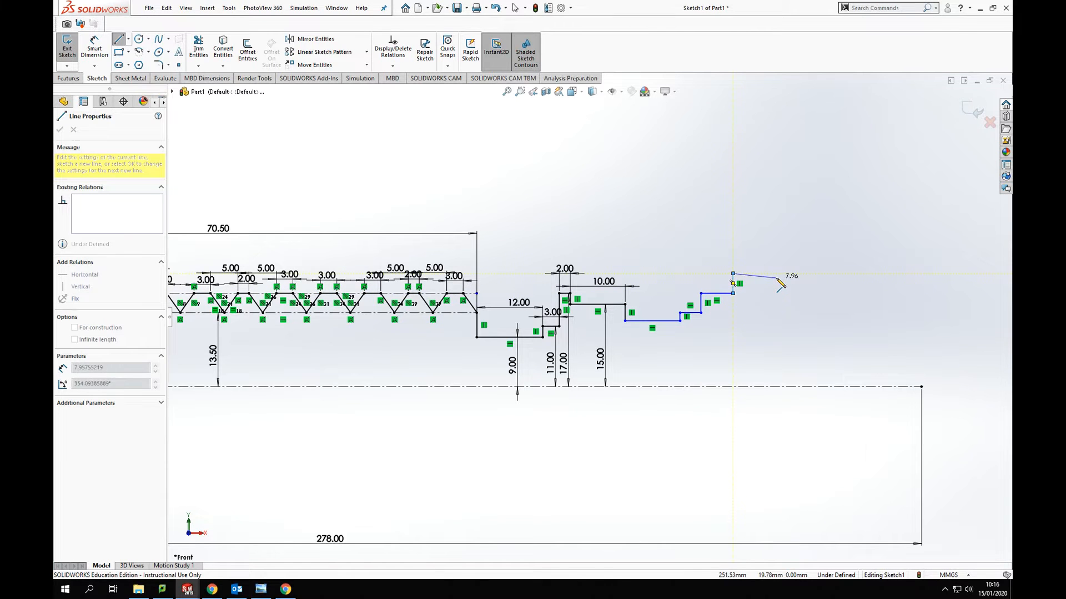
Step: Sketch another flat, a rise and a narrow top flat, drop to a low end flat, and close the profile at the centreline's end
click(774, 273)
click(774, 253)
click(786, 253)
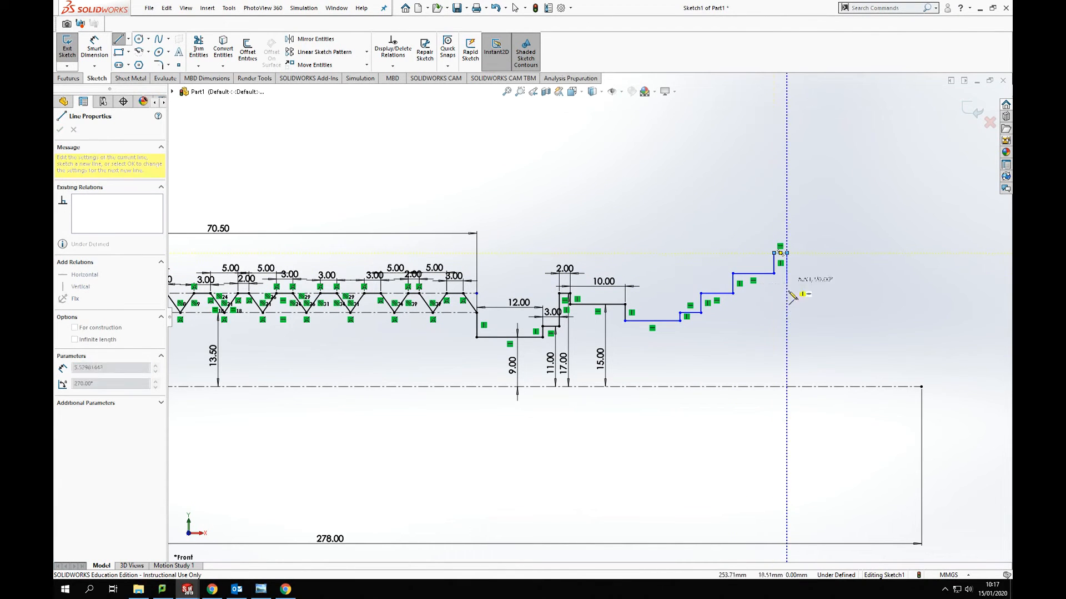
click(787, 332)
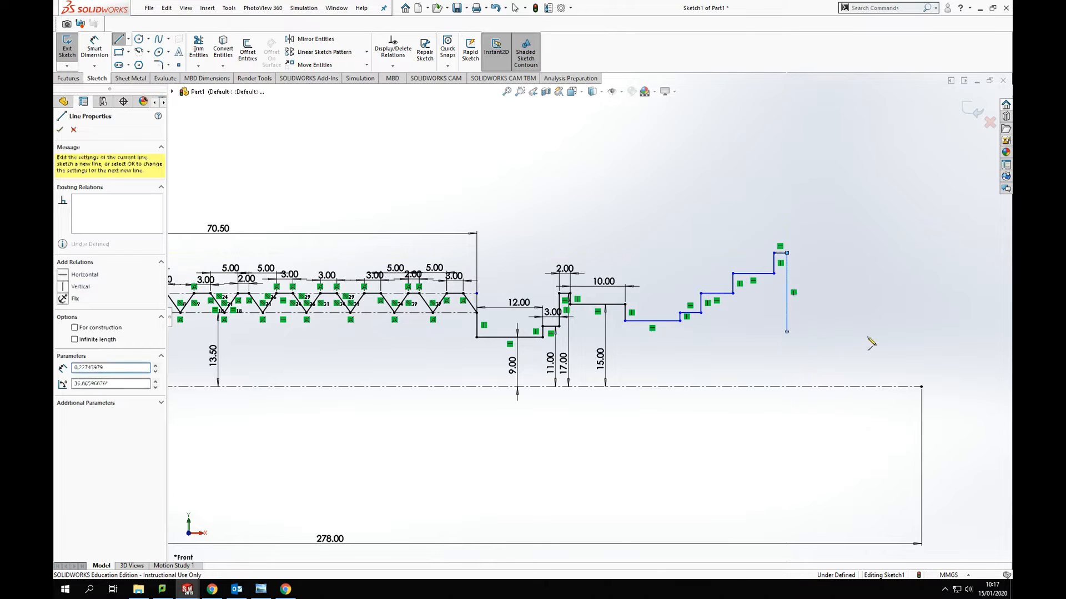
click(921, 332)
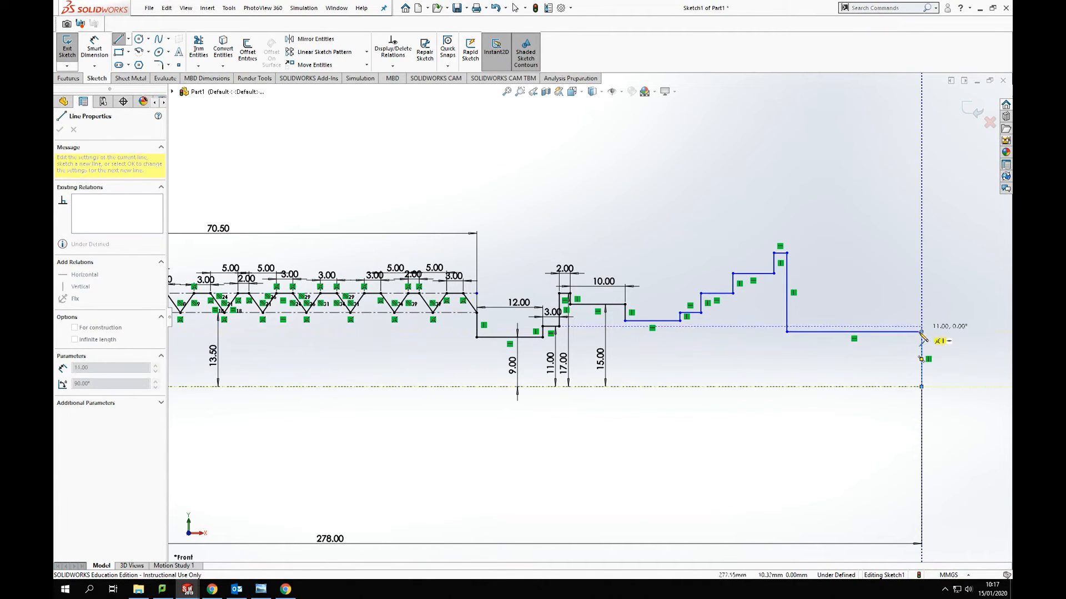
click(921, 387)
key(Escape)
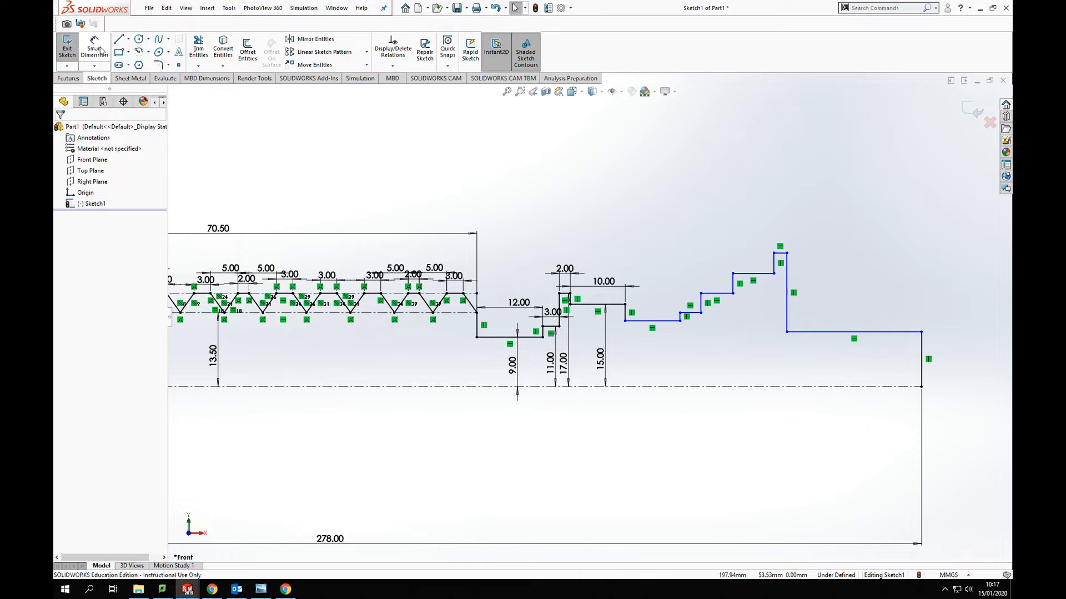
Step: Dimension the height of the end flat above the centreline as 19/2, giving 9.5 mm
click(97, 50)
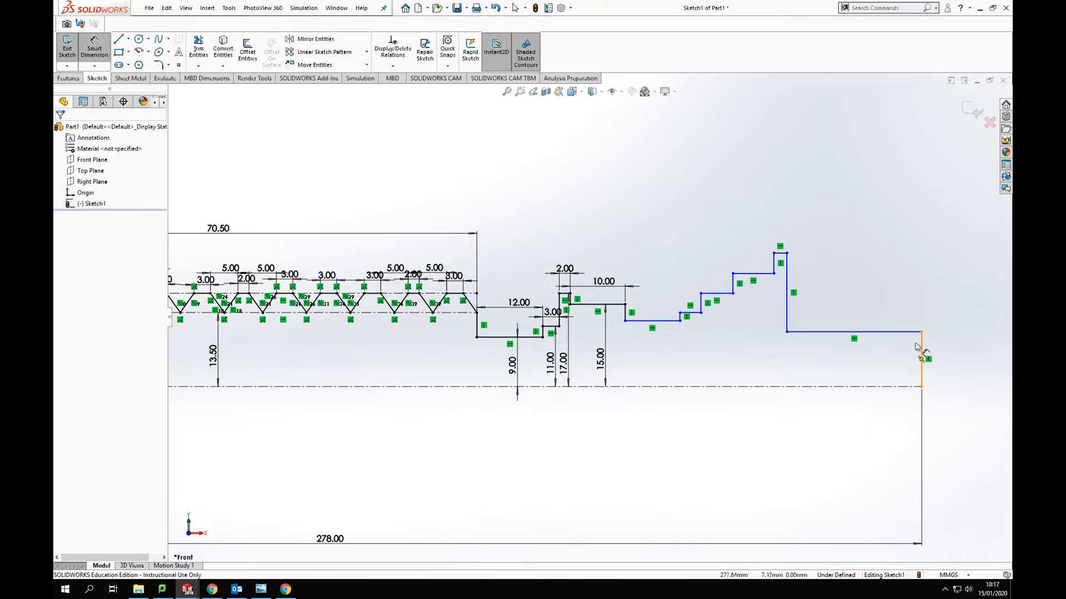
click(911, 332)
click(911, 387)
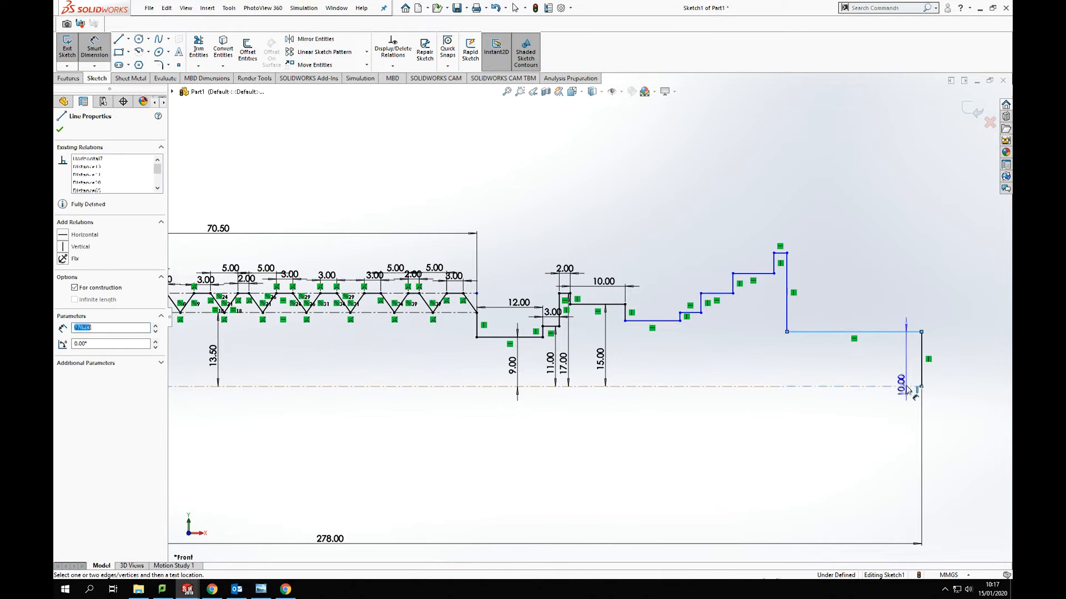
click(959, 359)
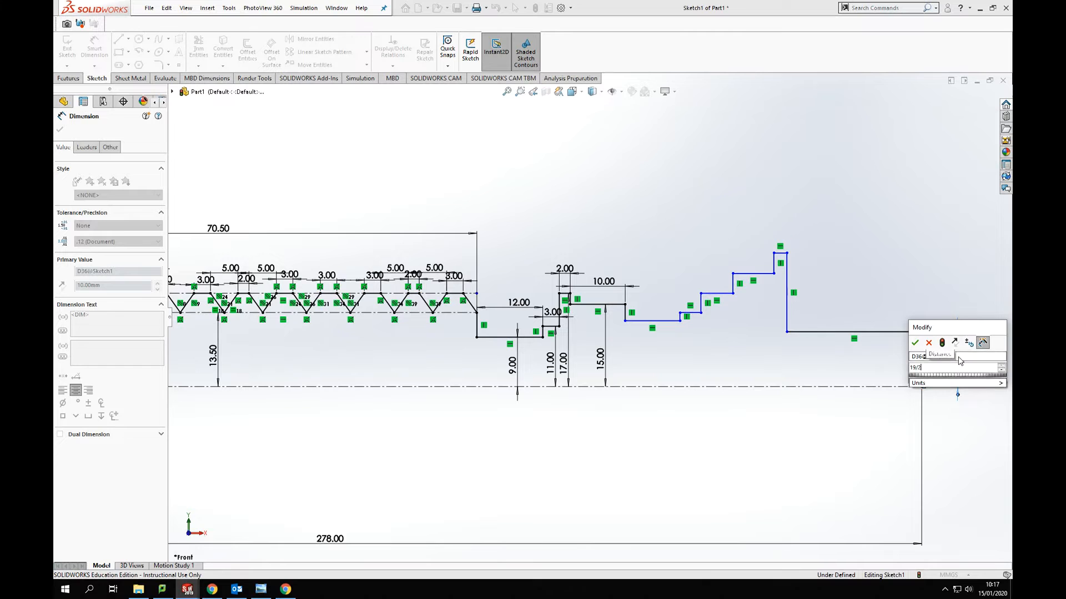
key(Return)
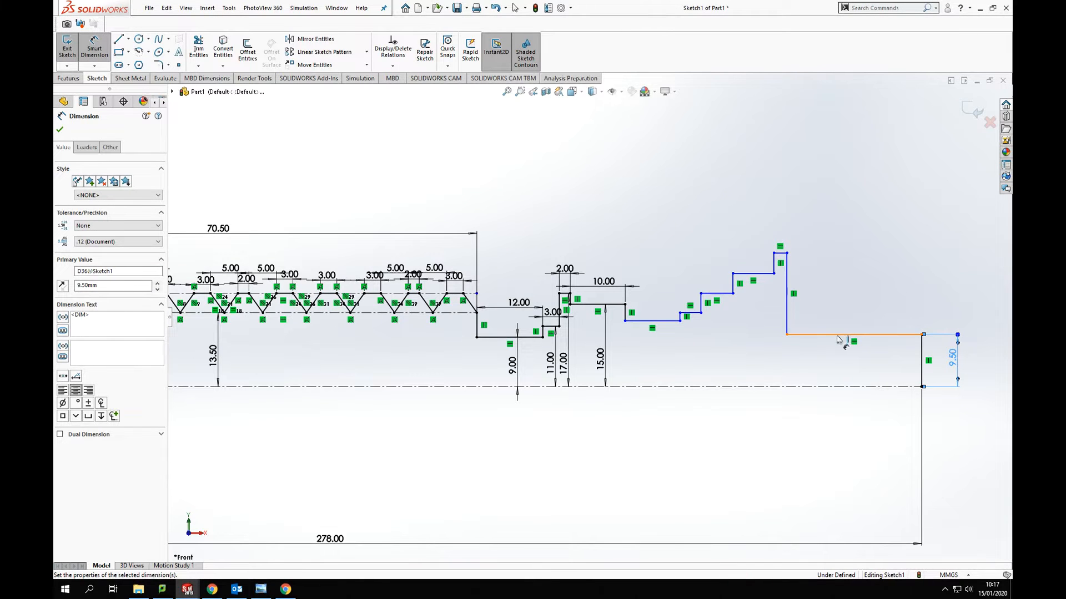
Step: Dimension the length of the end flat to 10 mm
click(847, 307)
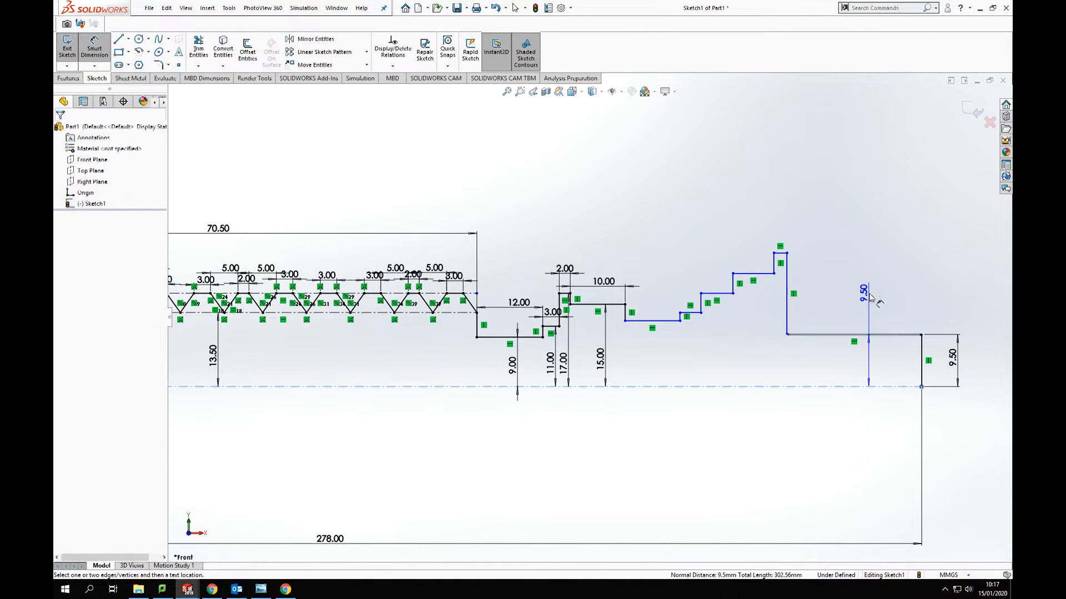
click(832, 308)
text(10)
key(Return)
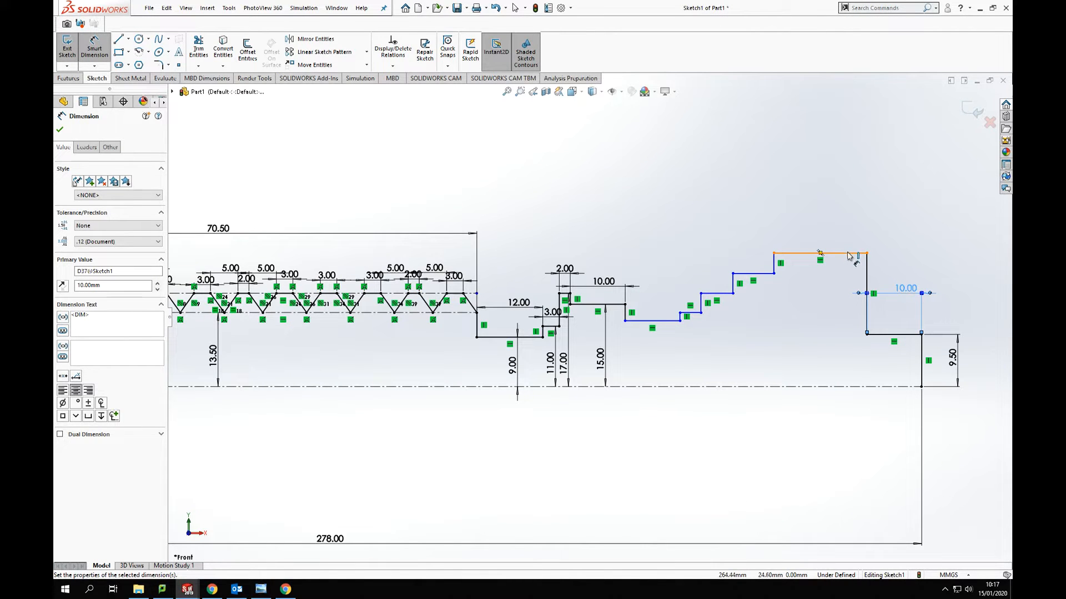
Step: Dimension the height of the highest flat, next to the end flat, at 23.5 mm above the centreline
click(848, 256)
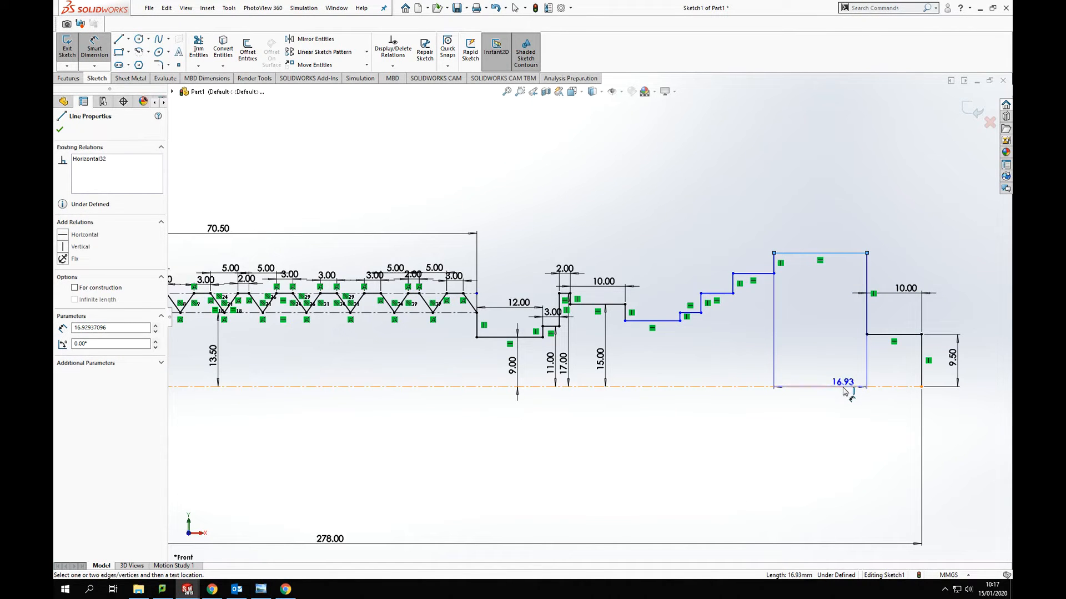
click(844, 388)
click(845, 362)
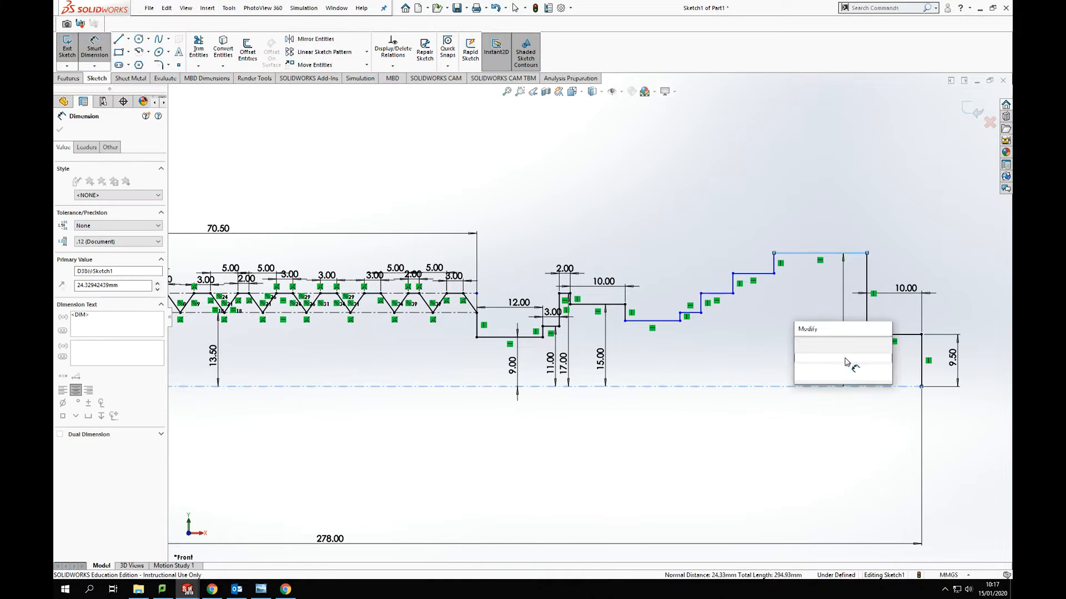
text(23.5)
key(Return)
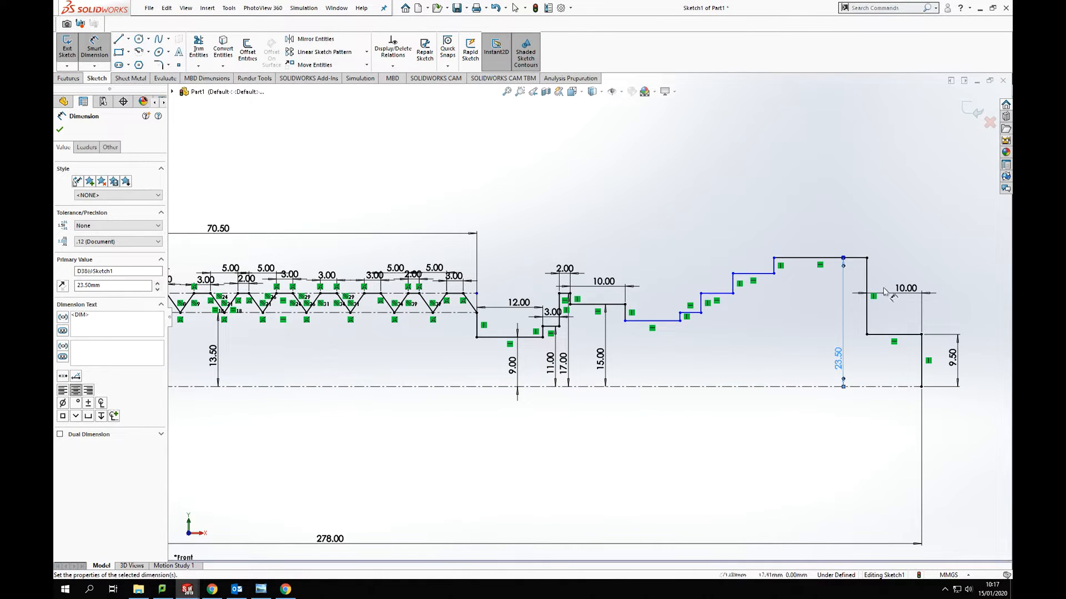
Step: Dimension the length of the highest flat to 3 mm
click(860, 258)
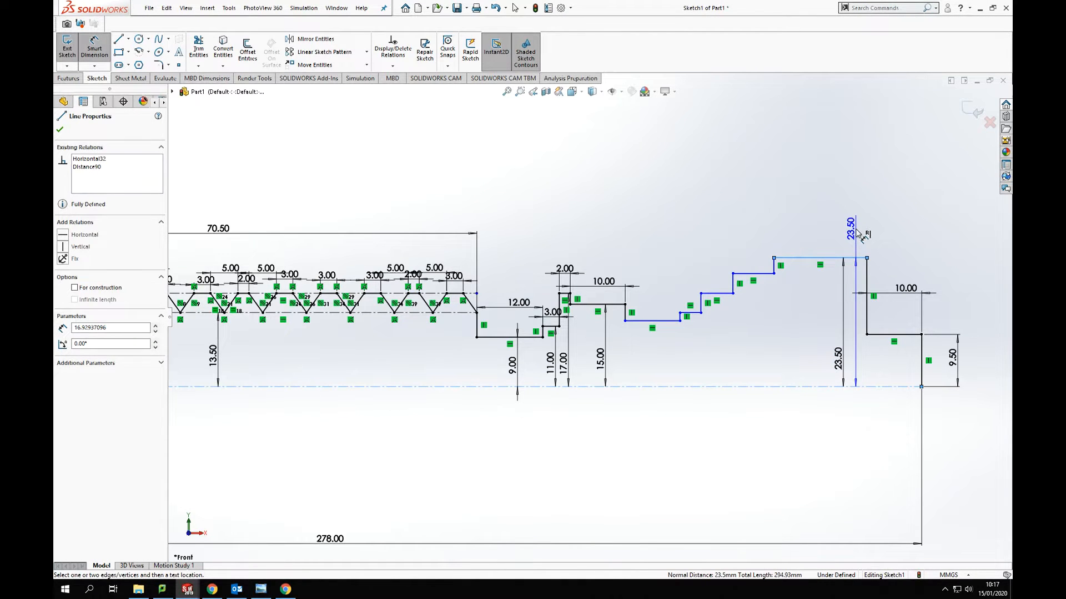
click(857, 226)
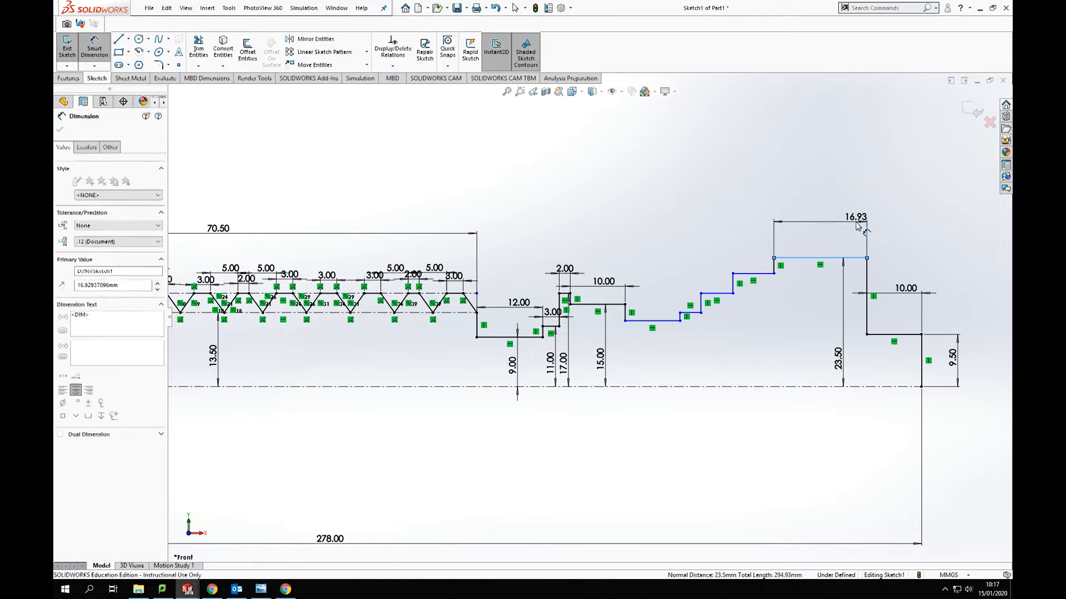
text(3)
key(Return)
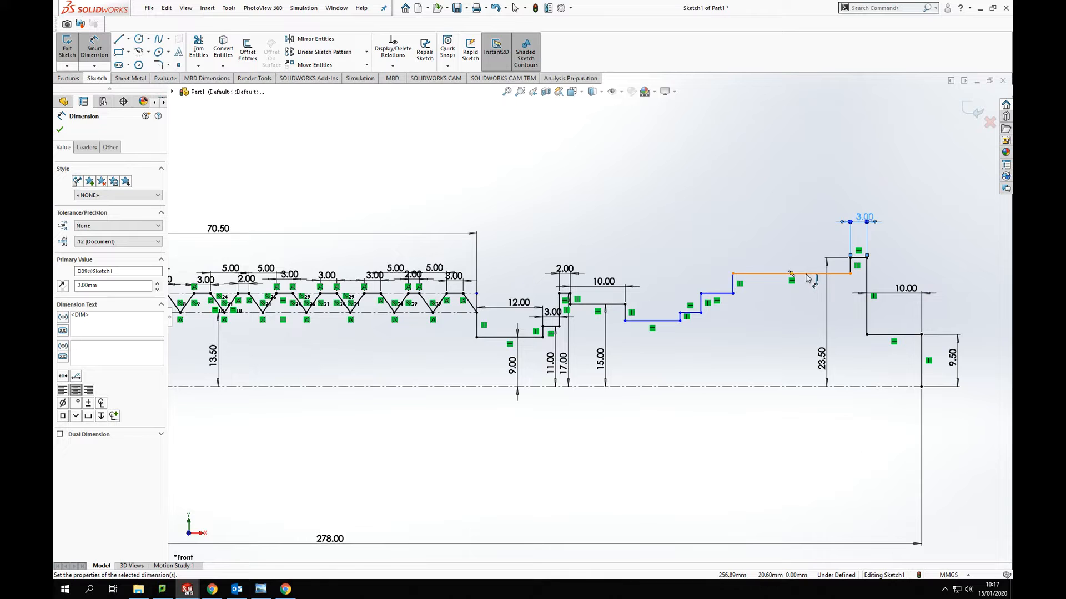
key(Escape)
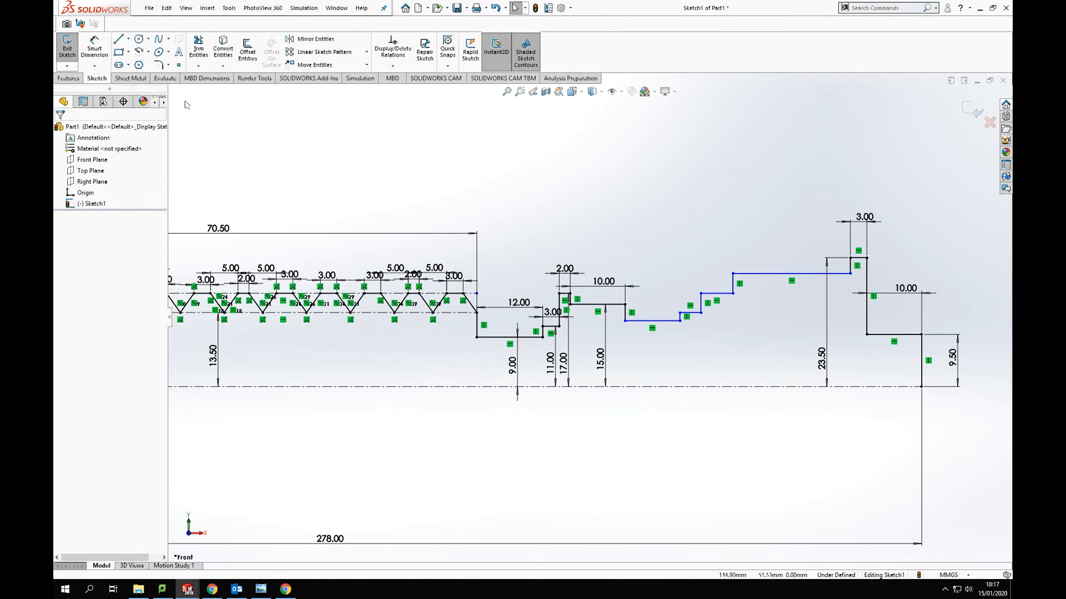
Step: Dimension the length of the flat just before the 3 mm highest flat to 7 mm
click(95, 49)
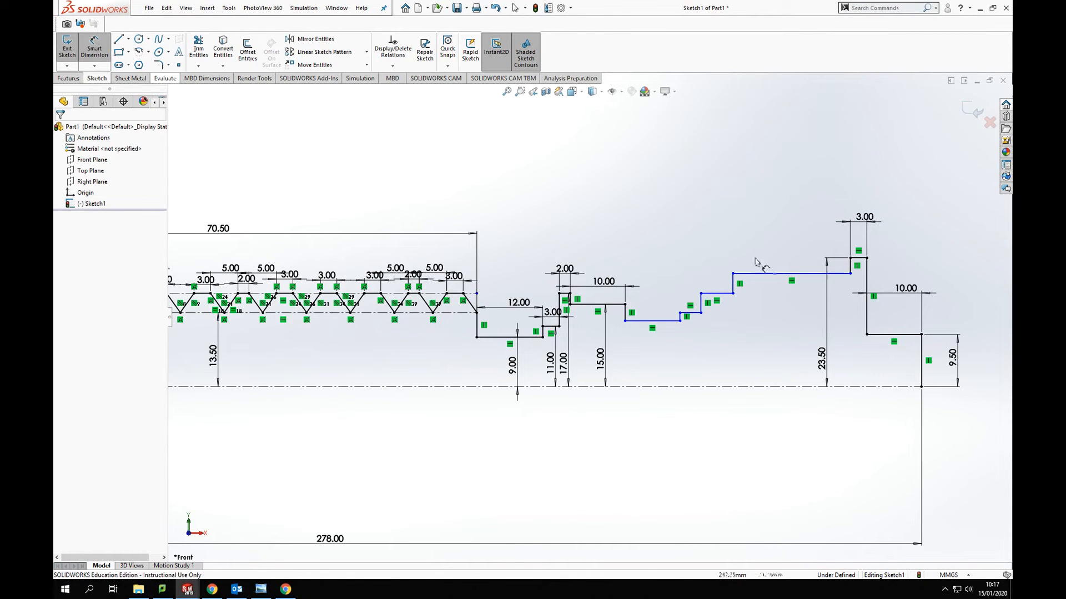
click(841, 277)
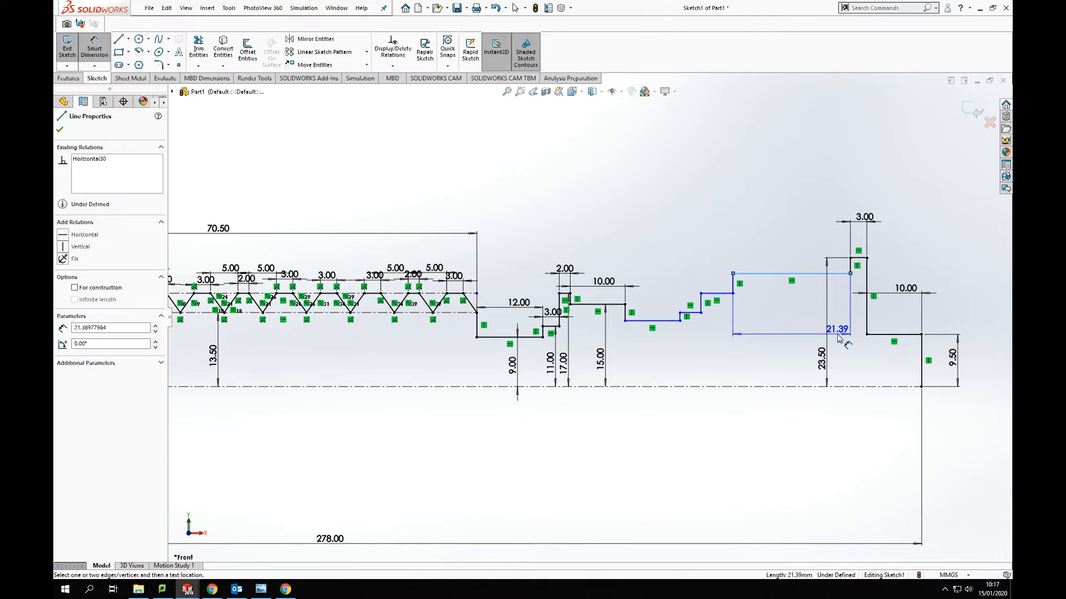
click(838, 338)
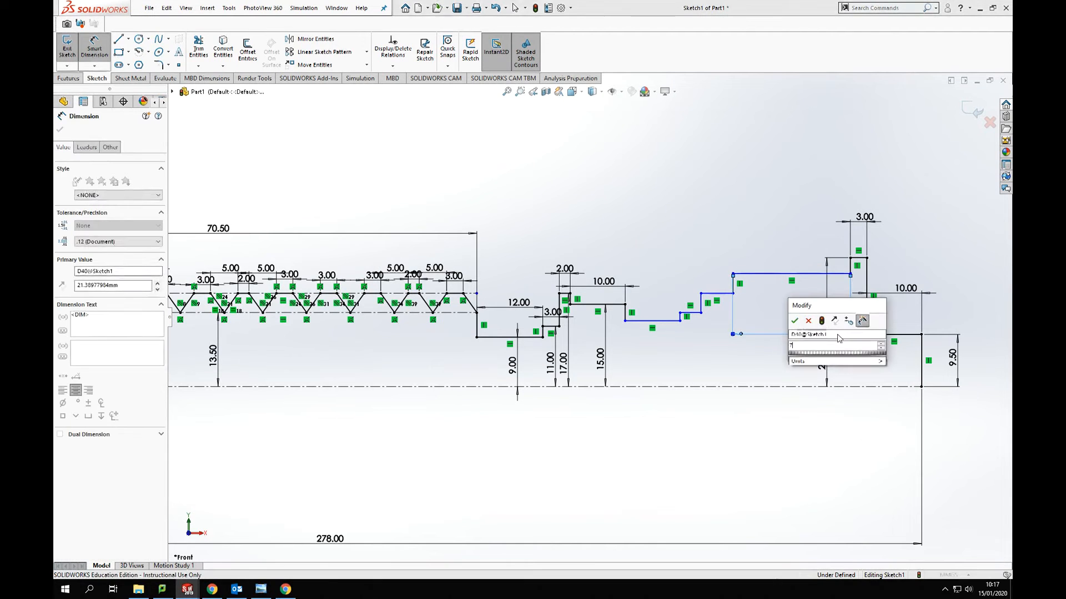
key(Return)
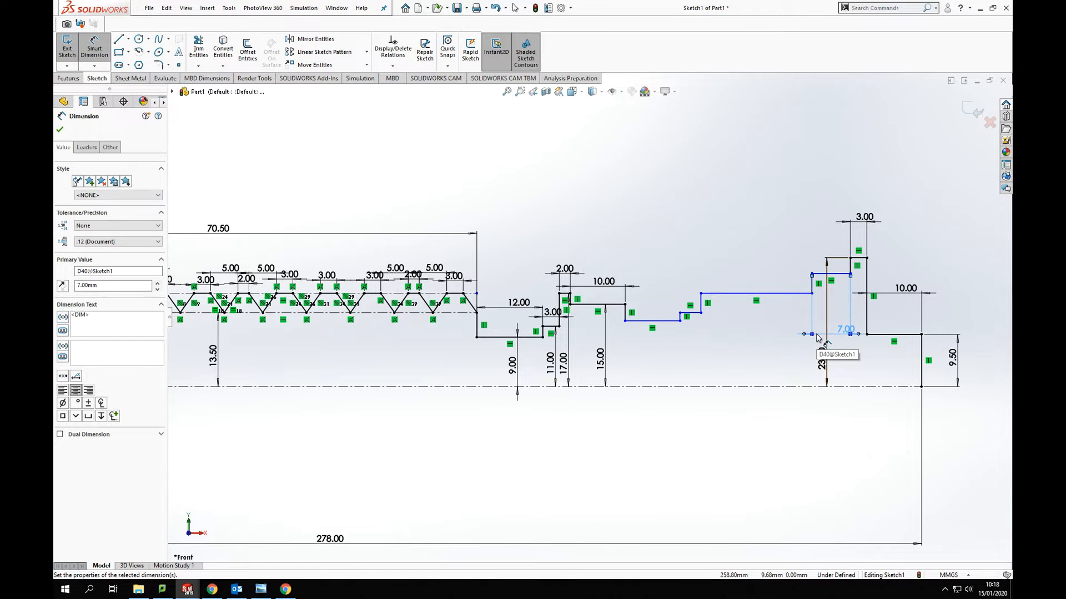
Step: Dimension the height of the 7 mm flat above the centreline at 16.5 mm and correct the value to 20 mm
drag(817, 338, 846, 386)
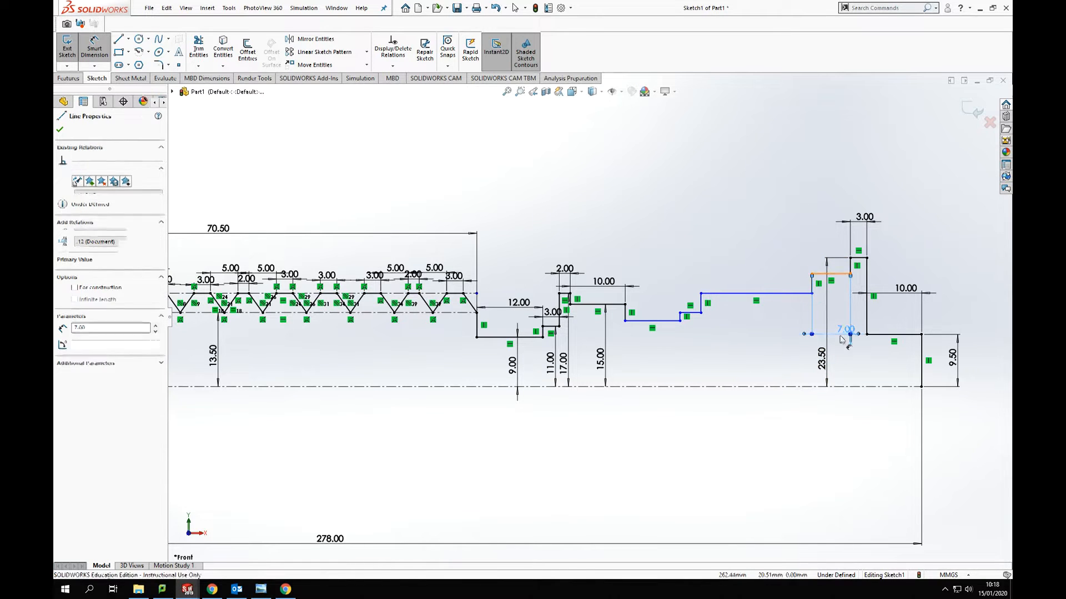
click(844, 387)
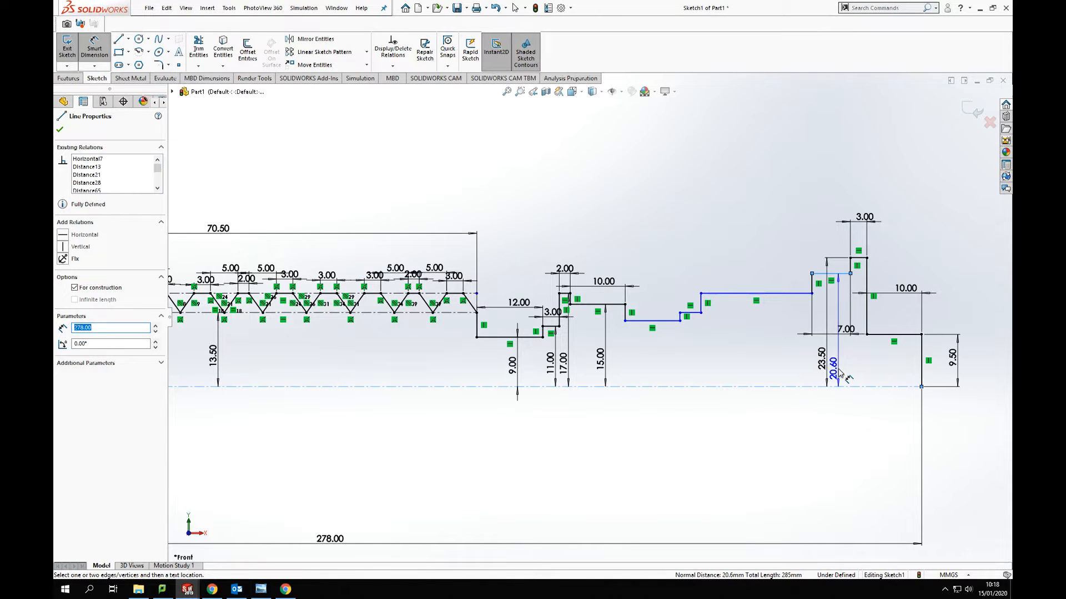
click(798, 369)
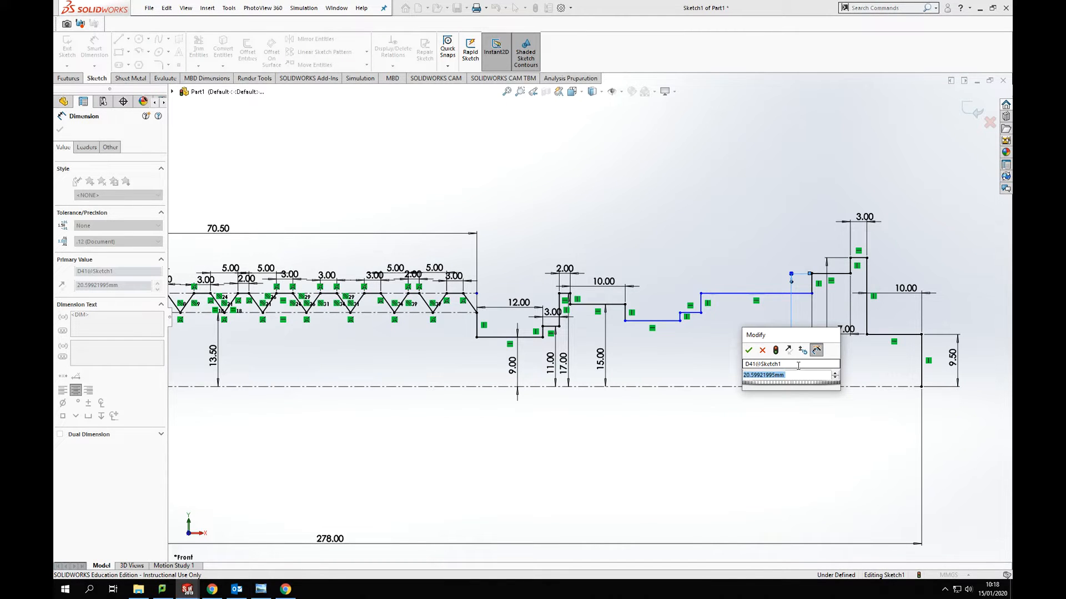
text(16.5)
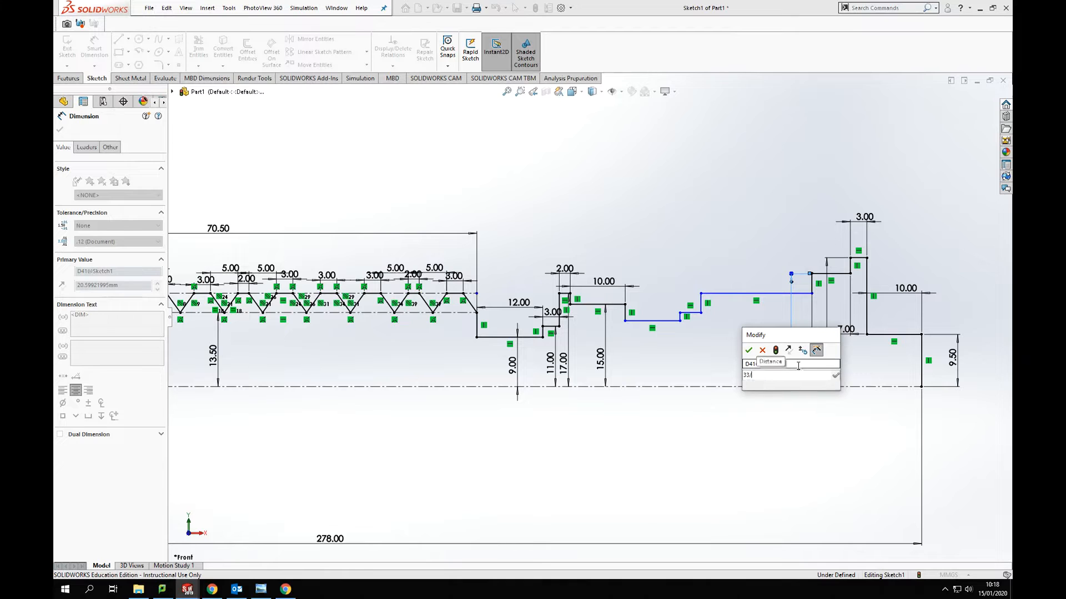
key(Return)
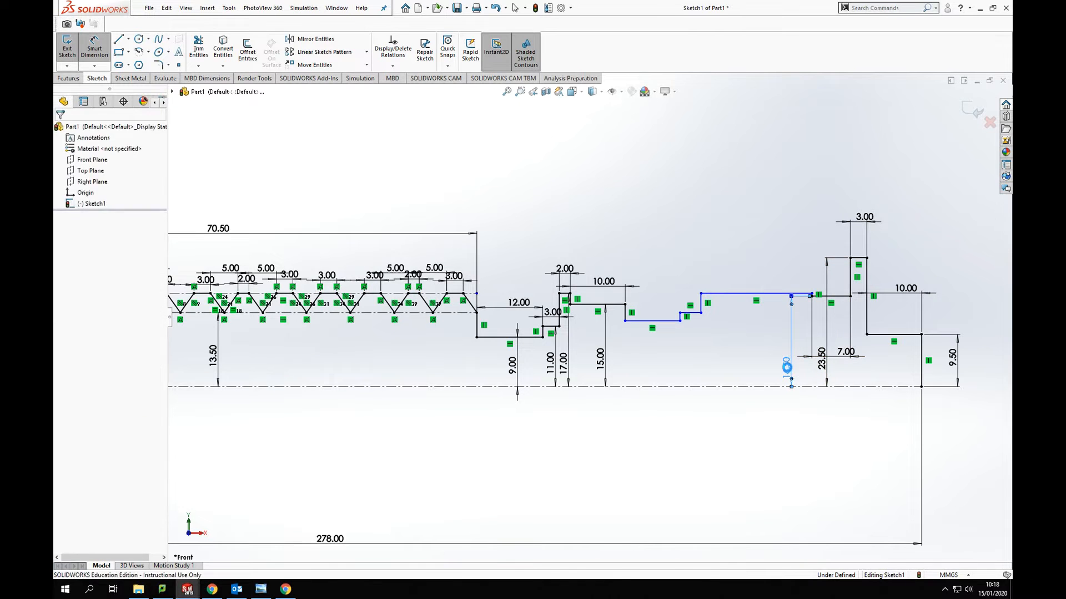
double_click(786, 368)
text(20)
key(Return)
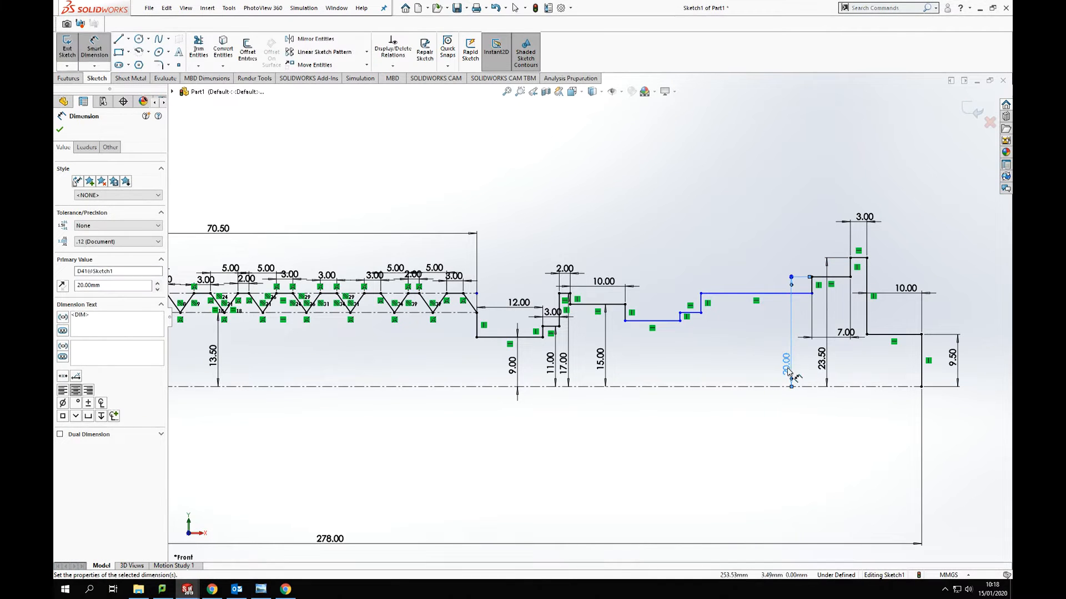
Step: Dimension the height of the flat before the 7 mm one as 33/2, giving 16.5 mm above the centreline
click(740, 298)
click(747, 386)
click(750, 354)
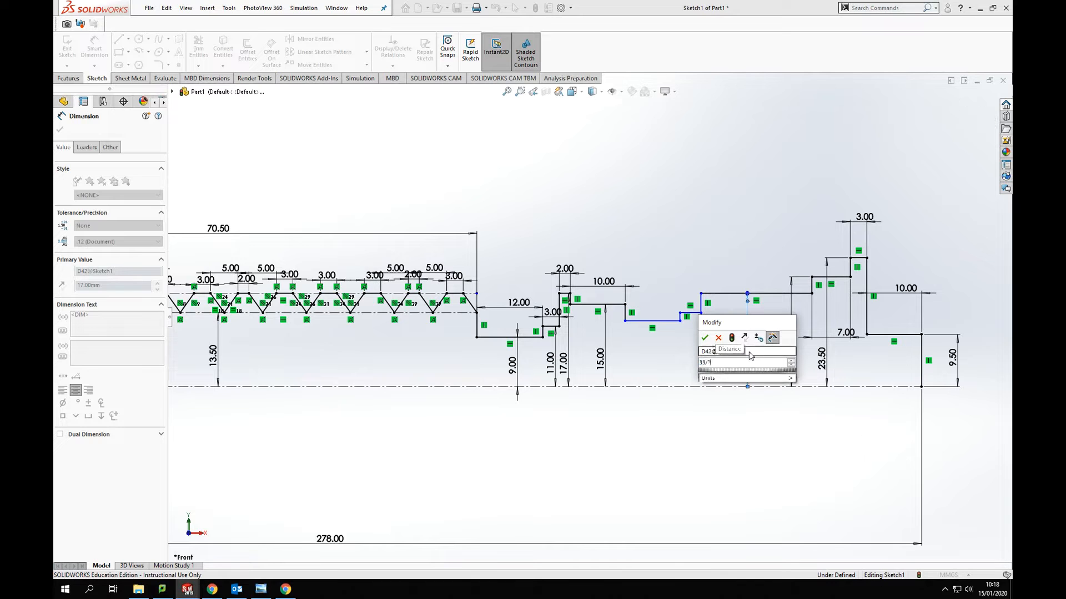
key(Return)
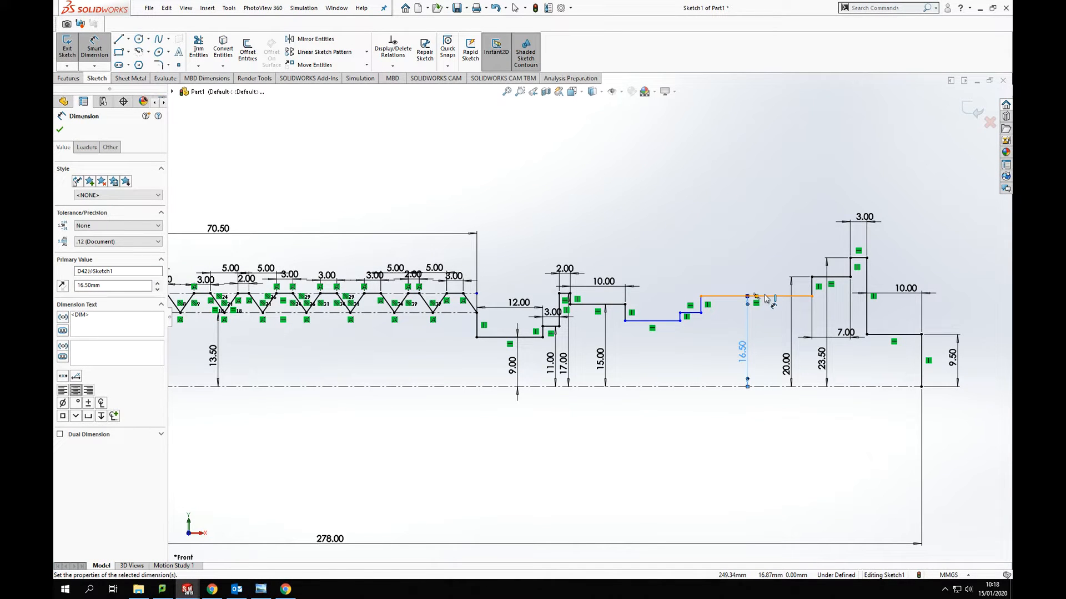
Step: Dimension the length of the flat at 16.5 mm height to 13 mm
click(767, 297)
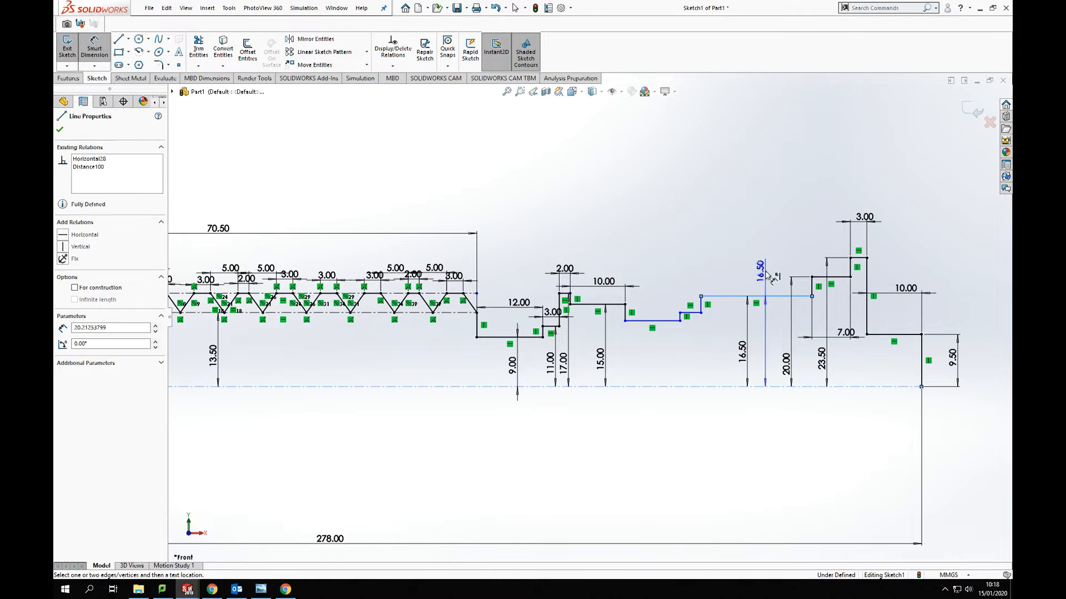
click(764, 268)
text(13)
key(Return)
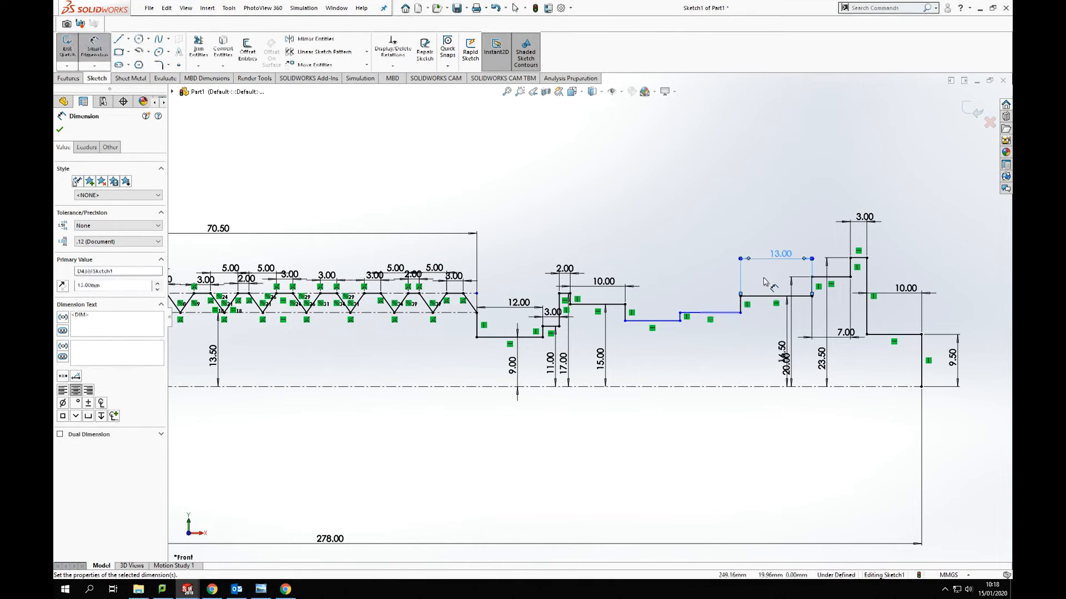
Step: Dimension the length of the flat just before the 13 mm one
click(727, 314)
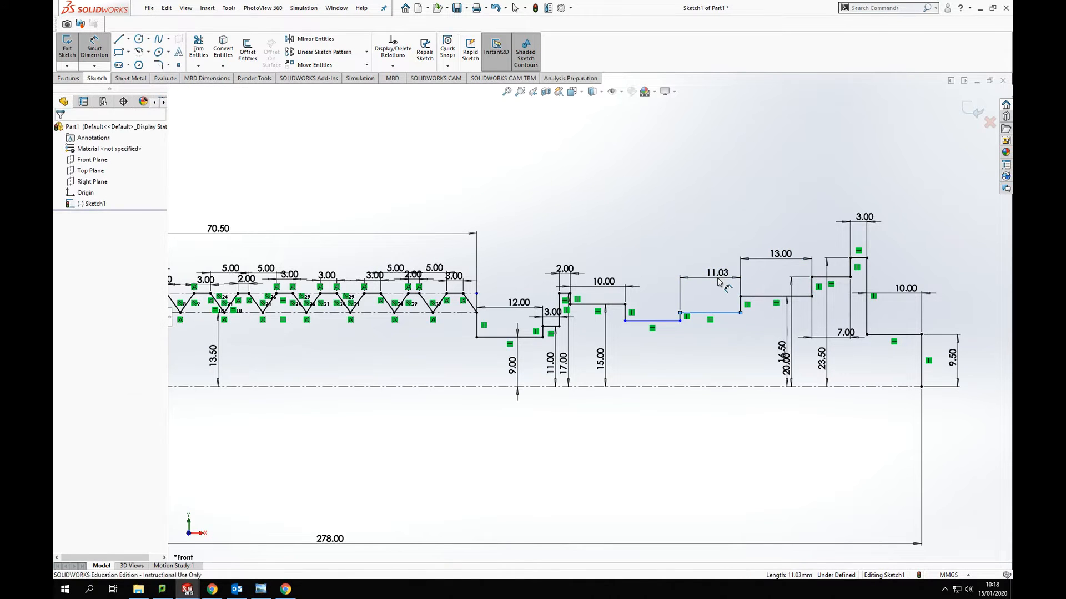
Step: Dimension the horizontal profile segment beside the 13 mm one to 5 mm long and 23/2 mm above the centreline
click(719, 282)
text(3)
key(Return)
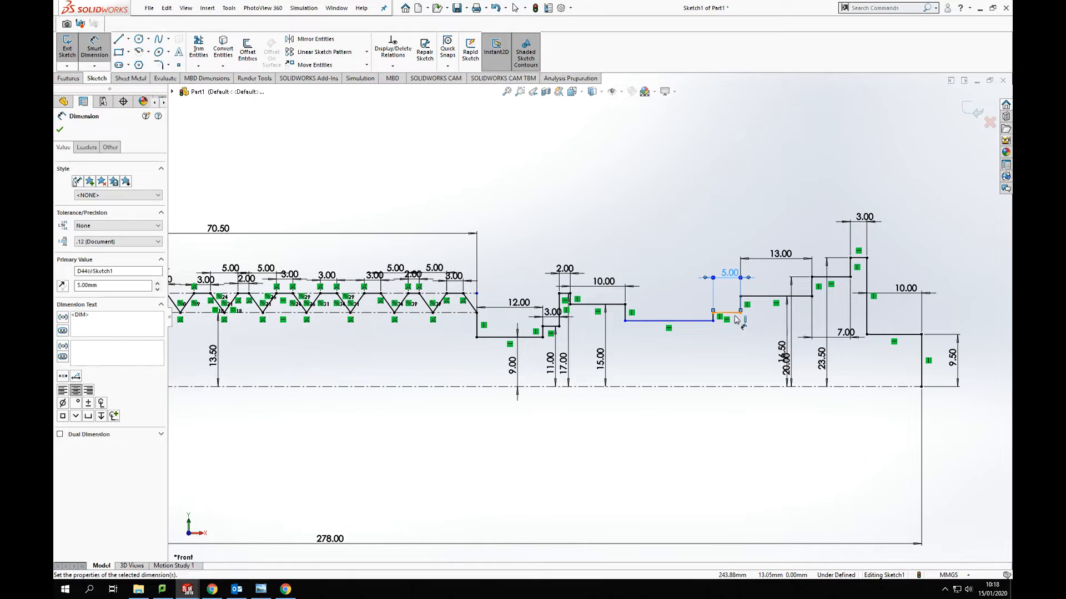
click(737, 386)
click(727, 313)
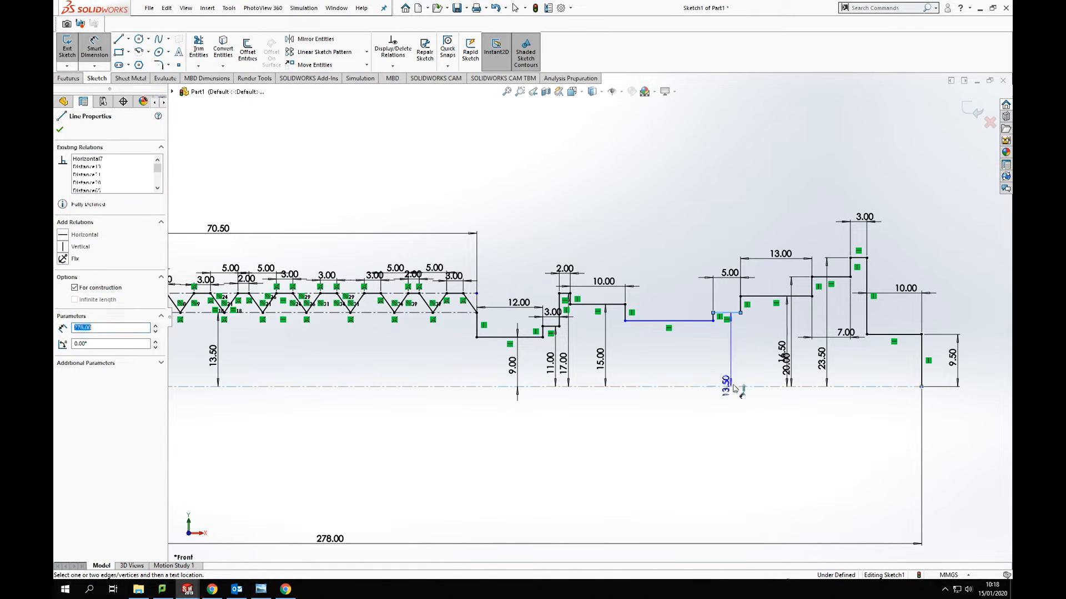
click(738, 363)
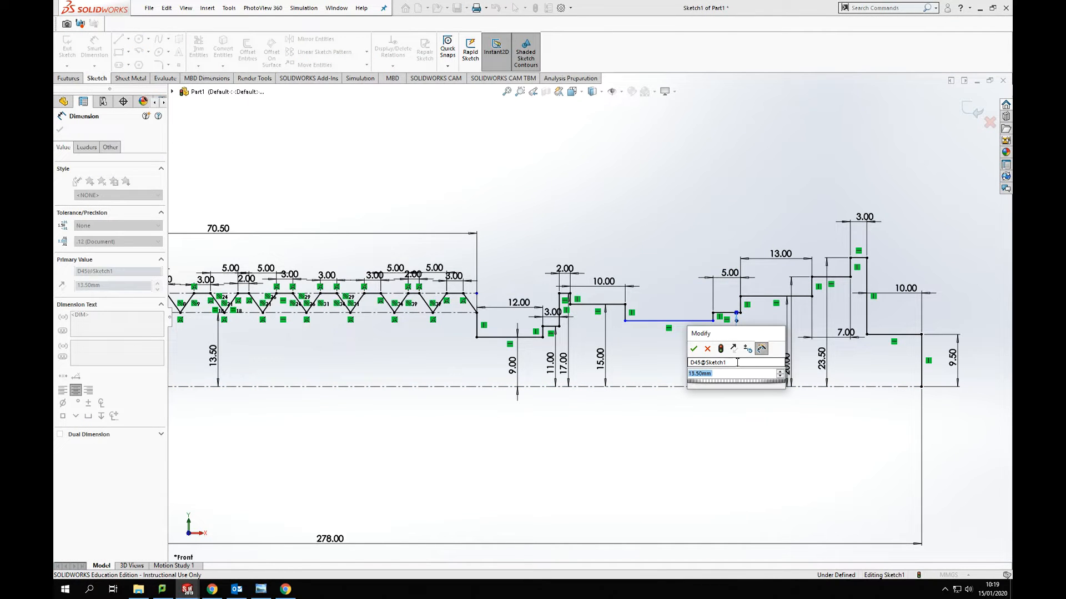
text(23/2)
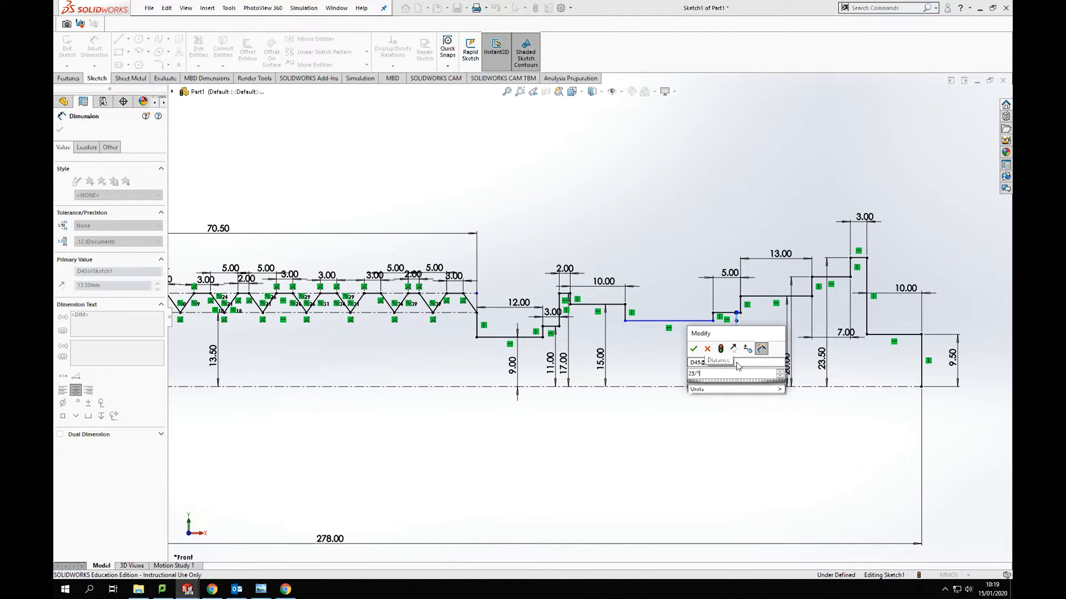
key(Return)
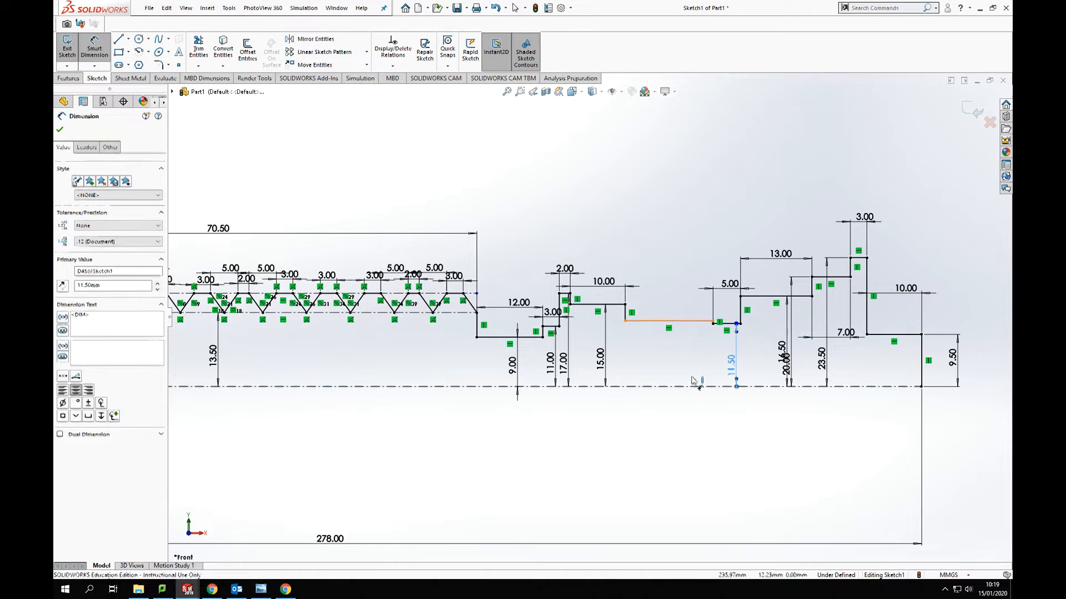
Step: Dimension the height of the last undimensioned horizontal segment above the centreline as 18 mm
click(692, 322)
click(689, 387)
click(687, 364)
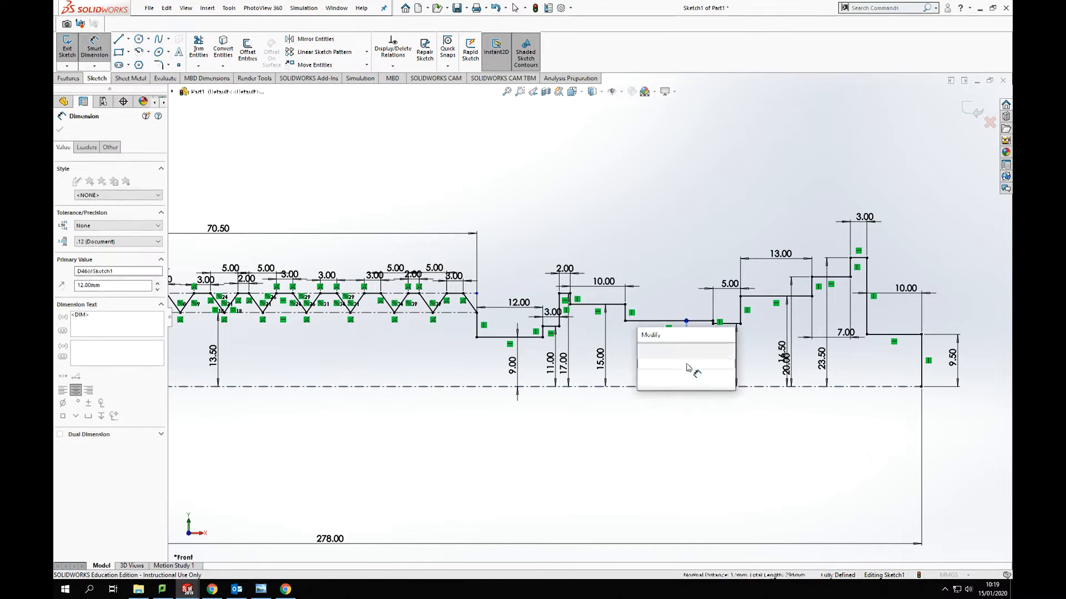
text(18)
key(Return)
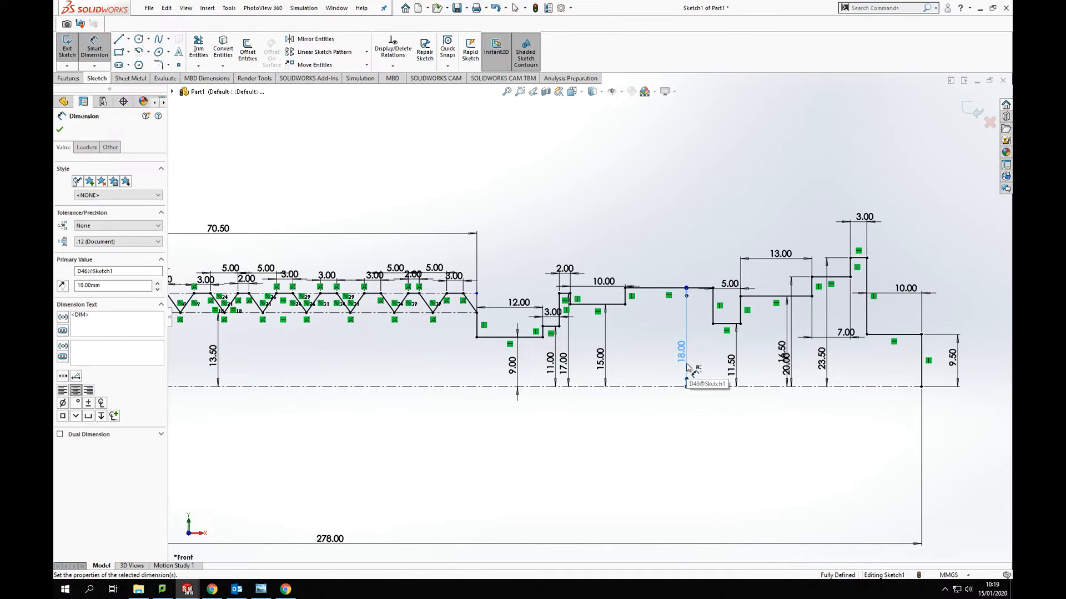
Step: Correct the 18 mm segment height above the centreline to 9 mm and finish dimensioning the profile
key(Escape)
double_click(682, 352)
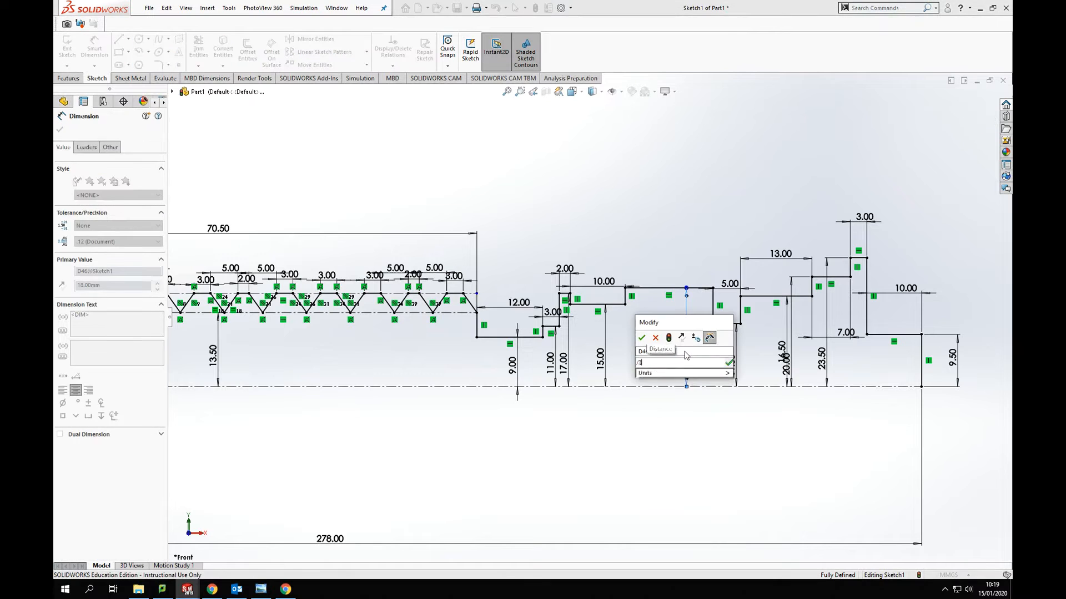
key(BackSpace)
key(BackSpace)
key(BackSpace)
key(BackSpace)
key(BackSpace)
key(BackSpace)
text(9)
key(Return)
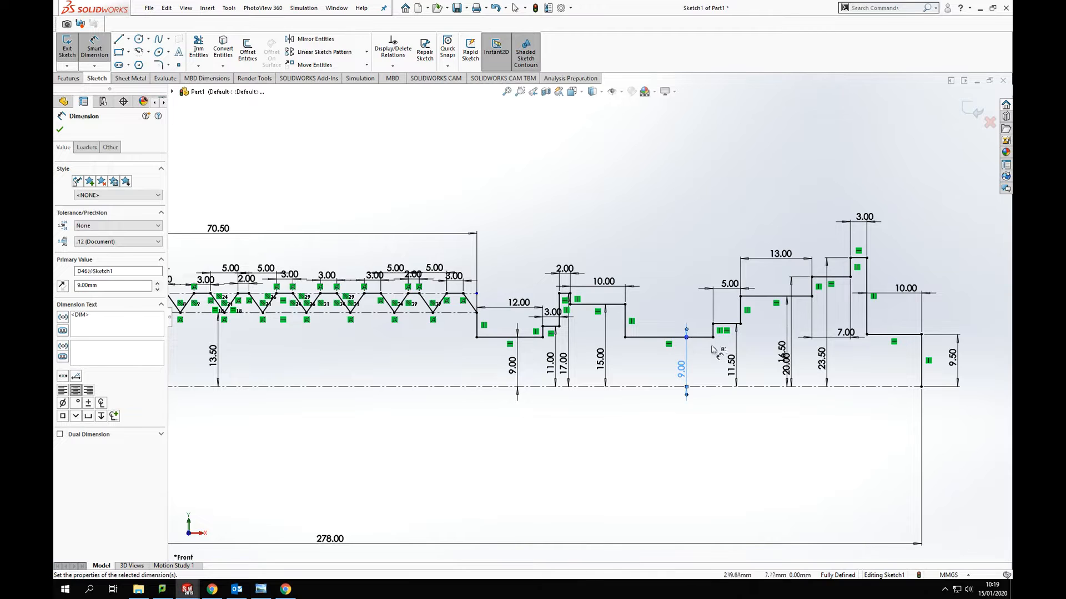
scroll(610, 333, up, 8)
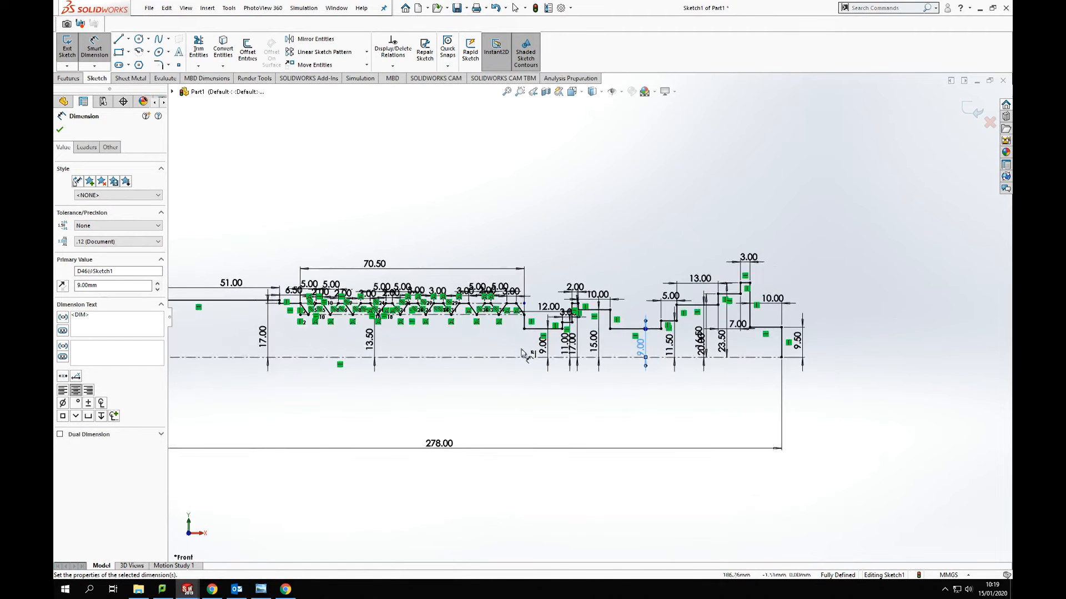
scroll(408, 339, down, 2)
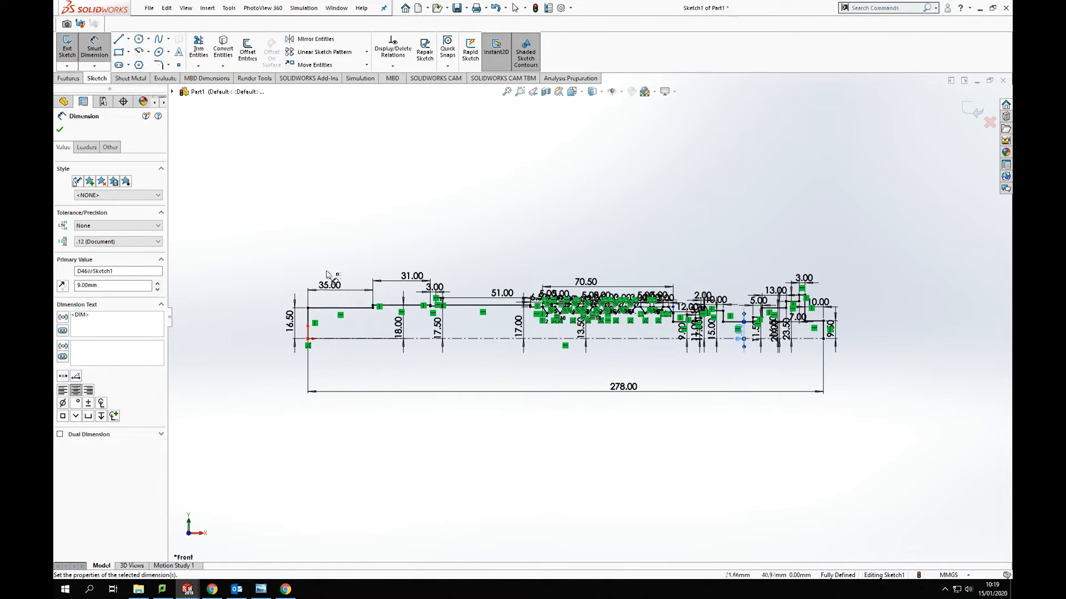
scroll(644, 303, down, 2)
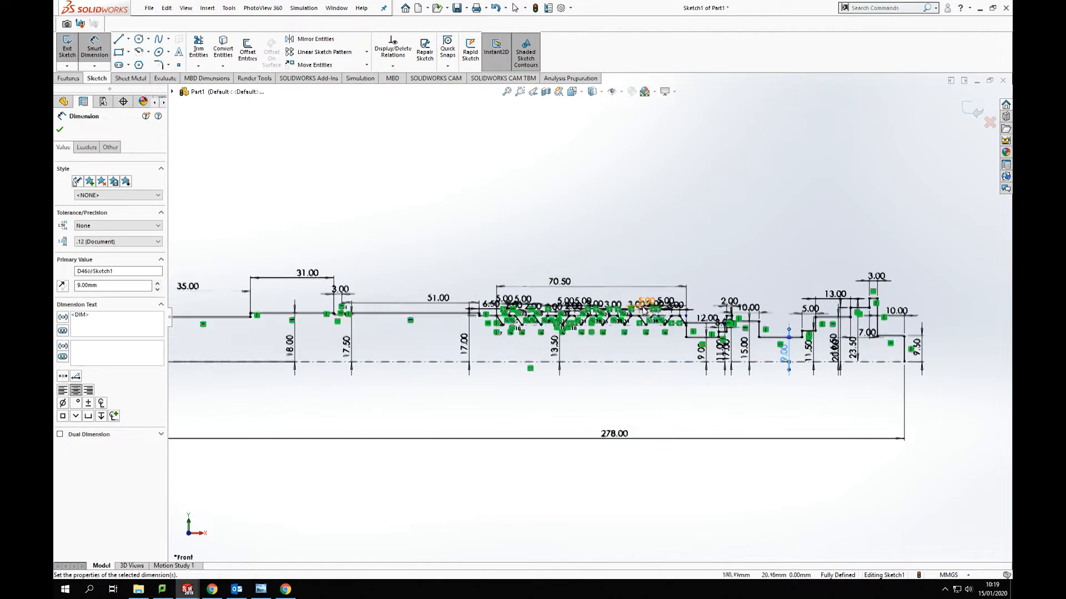
scroll(653, 341, up, 3)
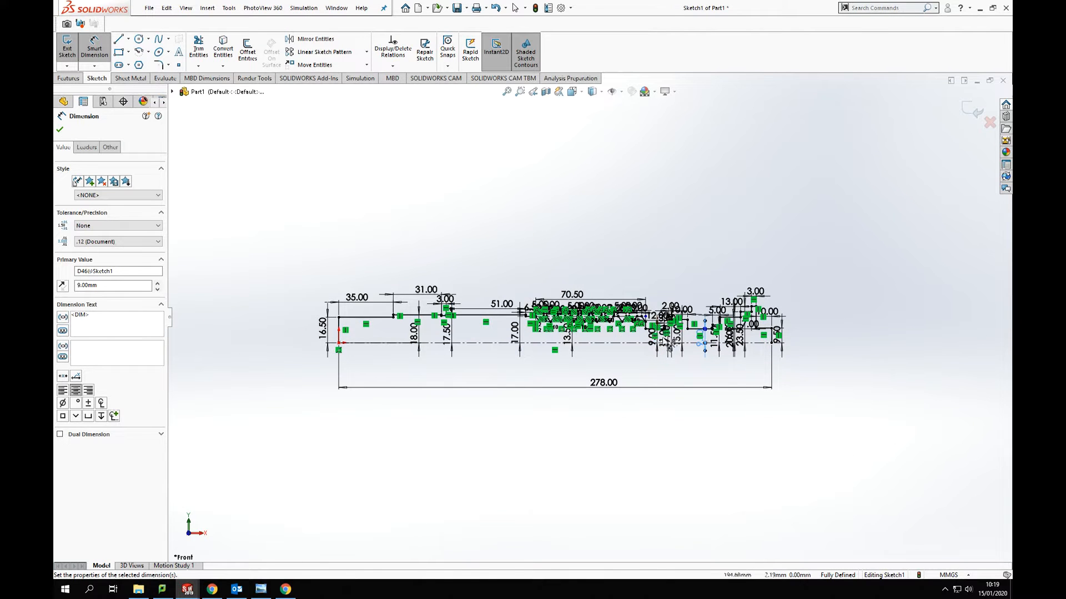
click(685, 262)
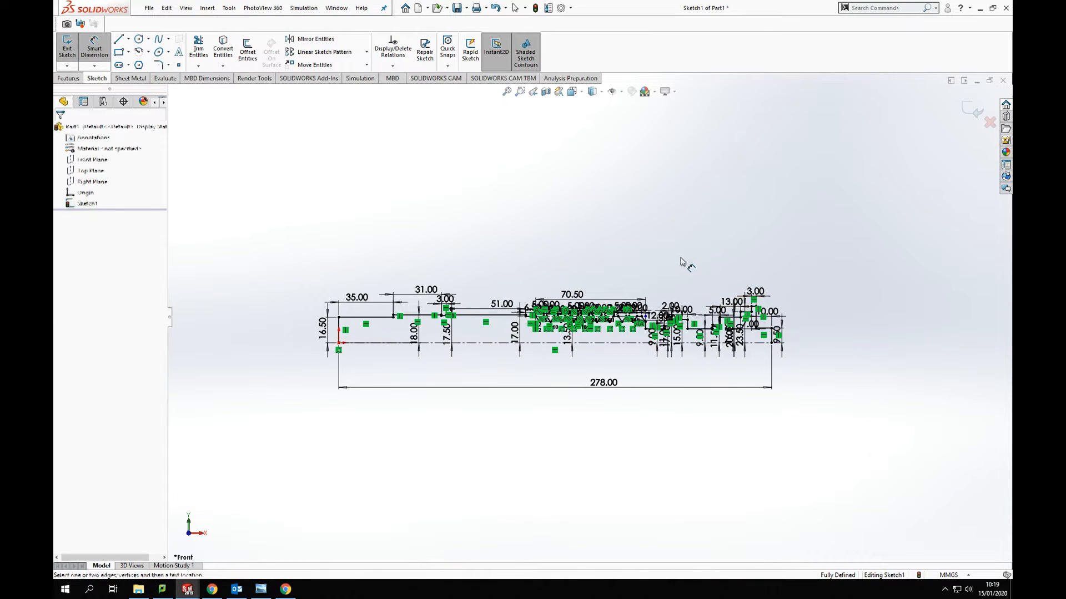
key(Escape)
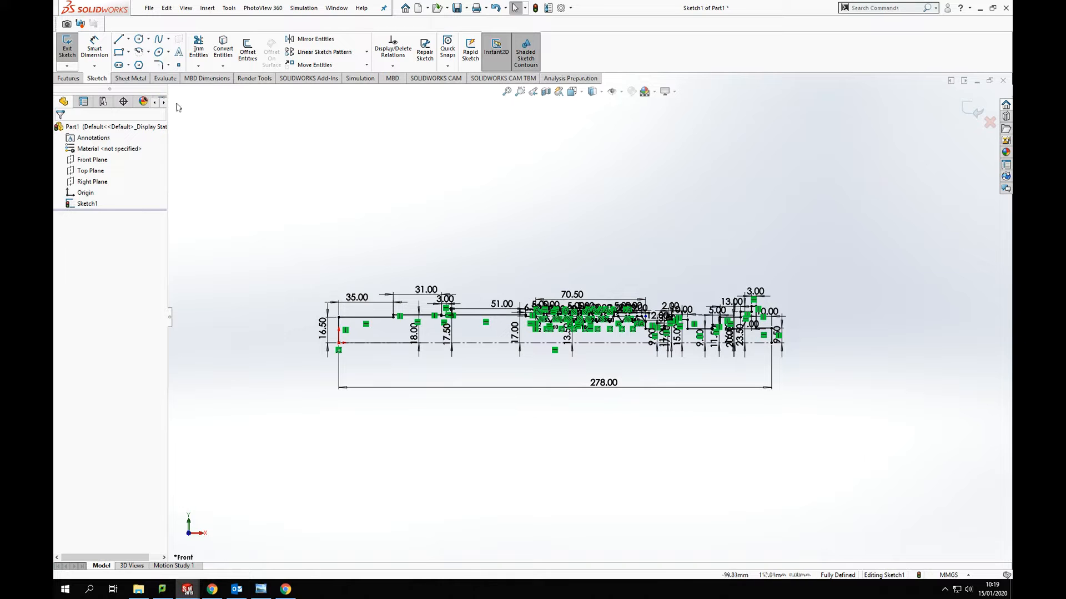
Step: Revolve the profile sketch 360 degrees about its horizontal centreline into a solid body
click(69, 78)
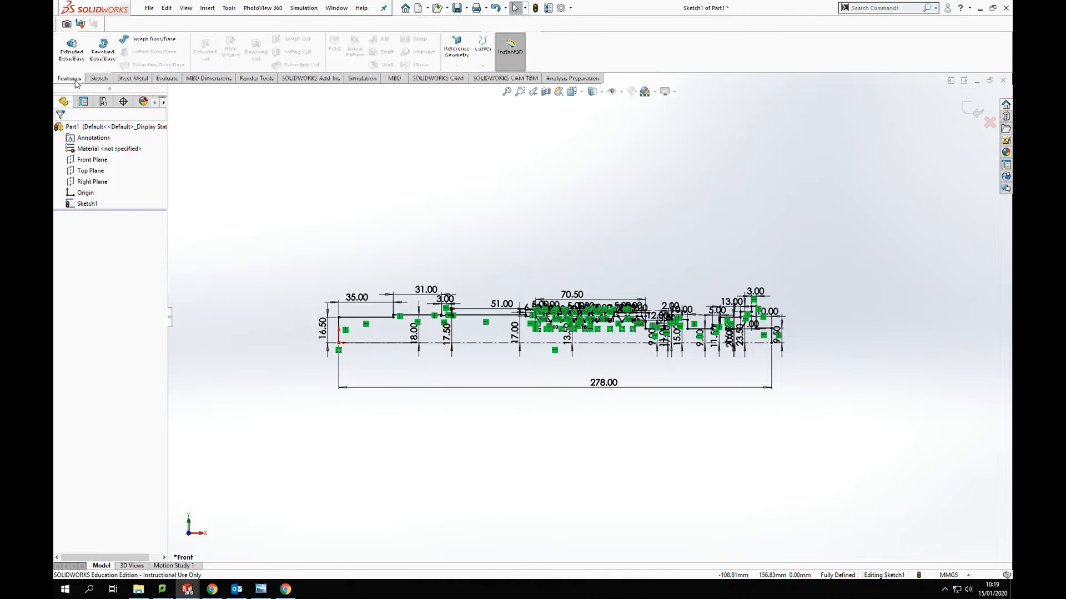
click(106, 51)
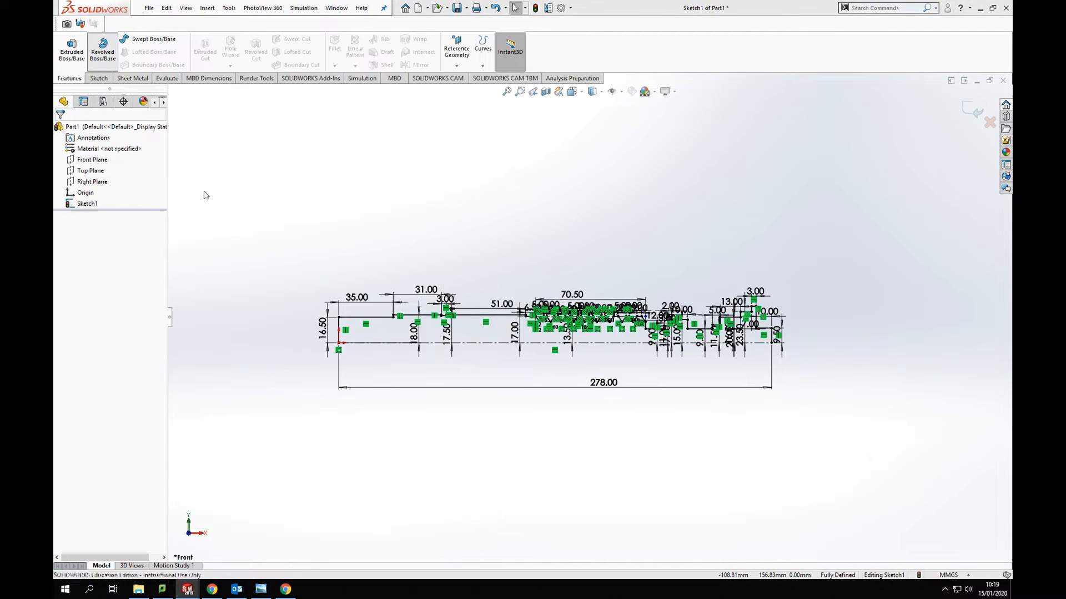
click(558, 299)
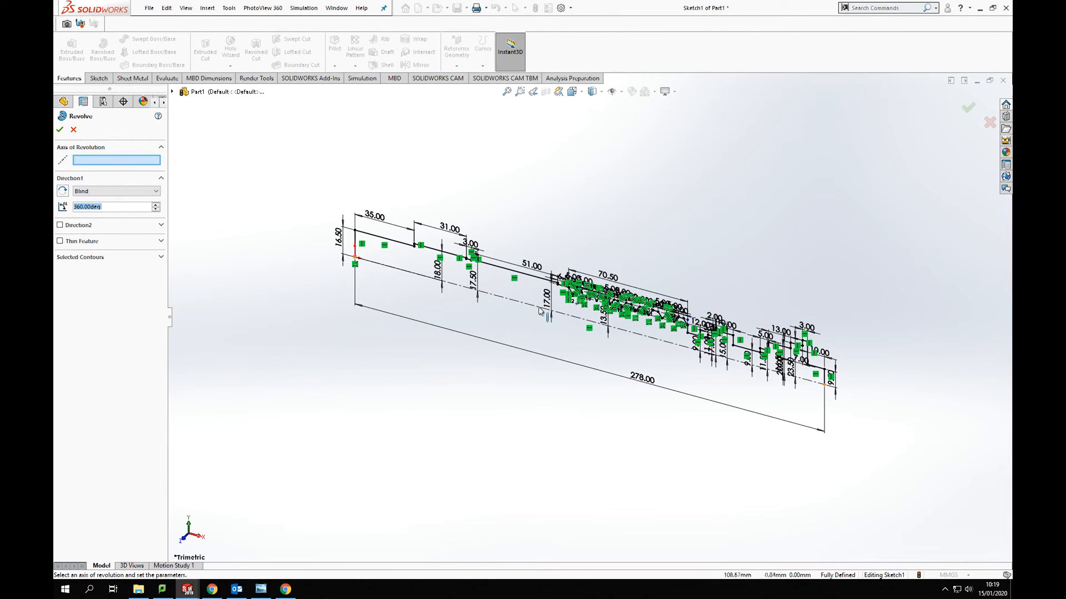
click(540, 309)
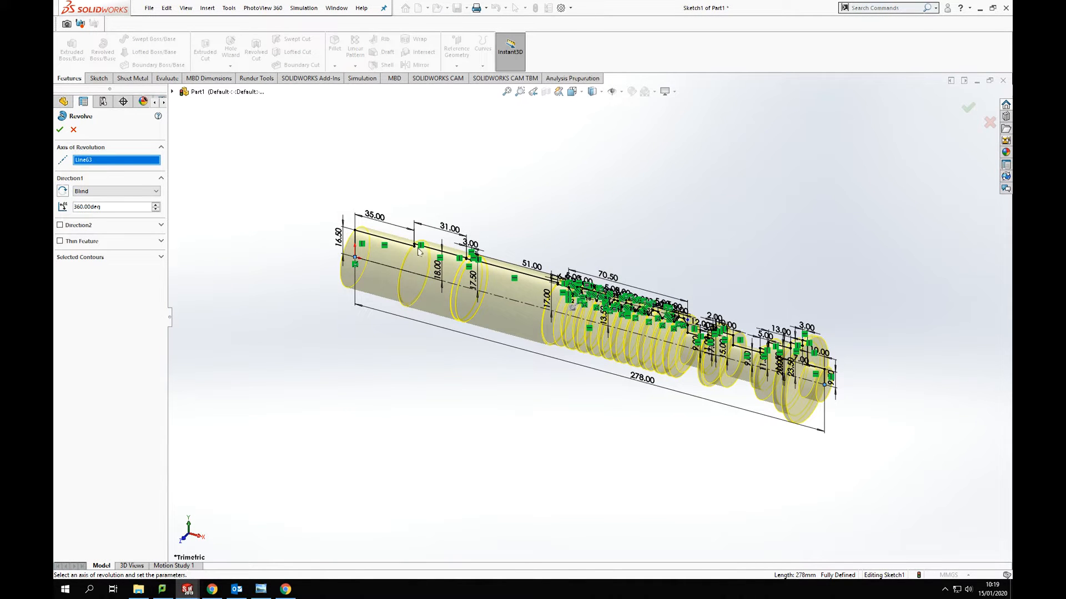
click(59, 130)
click(516, 383)
mouse_move(516, 383)
middle_down()
mouse_move(586, 409)
mouse_move(550, 396)
middle_up()
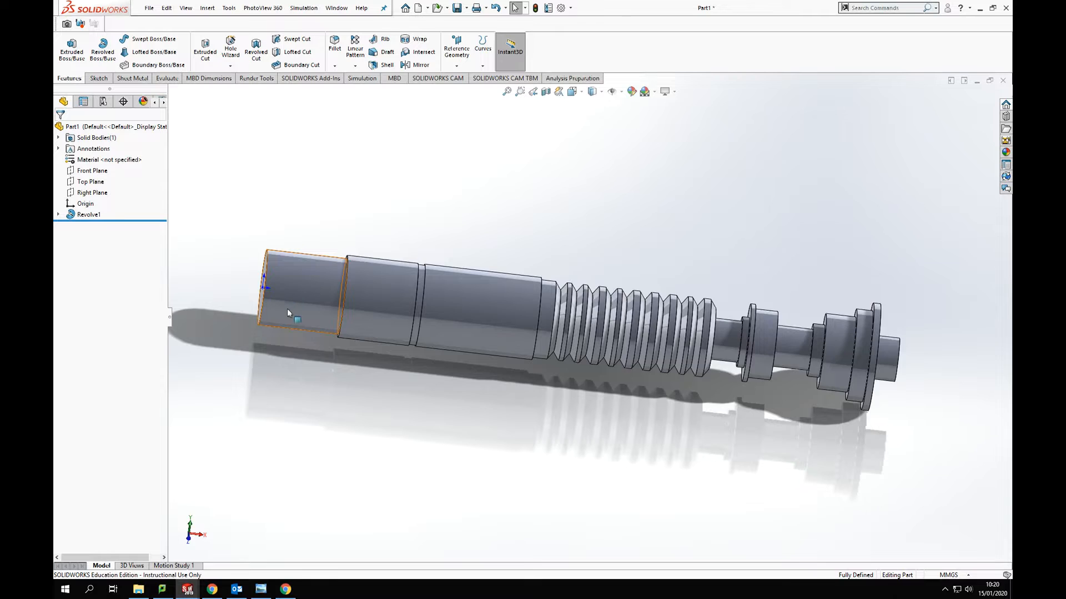
Step: Create a reference plane offset 25 mm from the handle's plain end face, flipped toward the inside of the body
scroll(287, 309, down, 1)
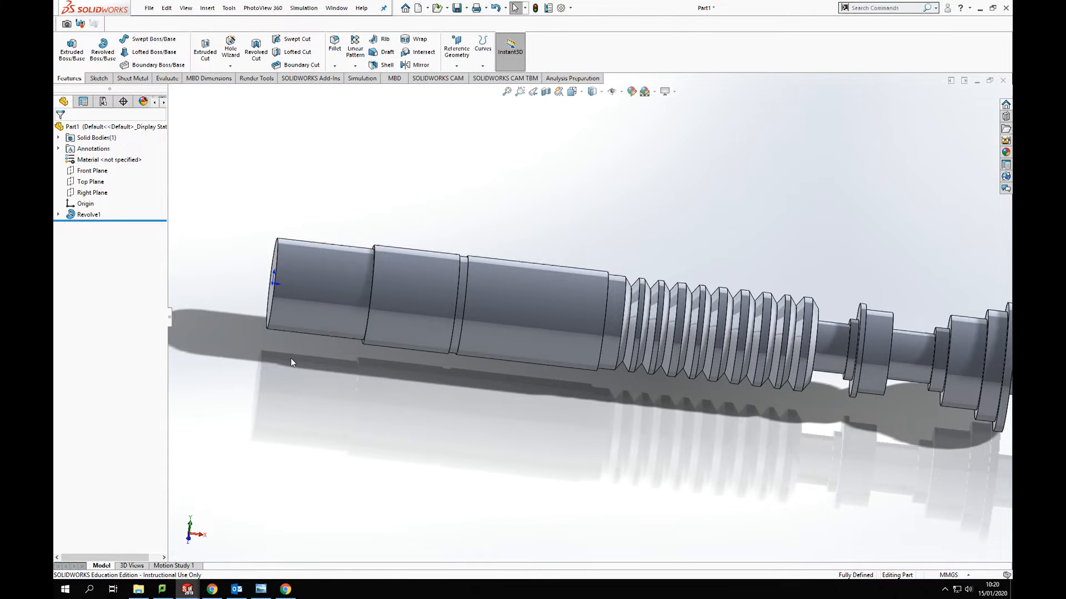
scroll(291, 358, down, 2)
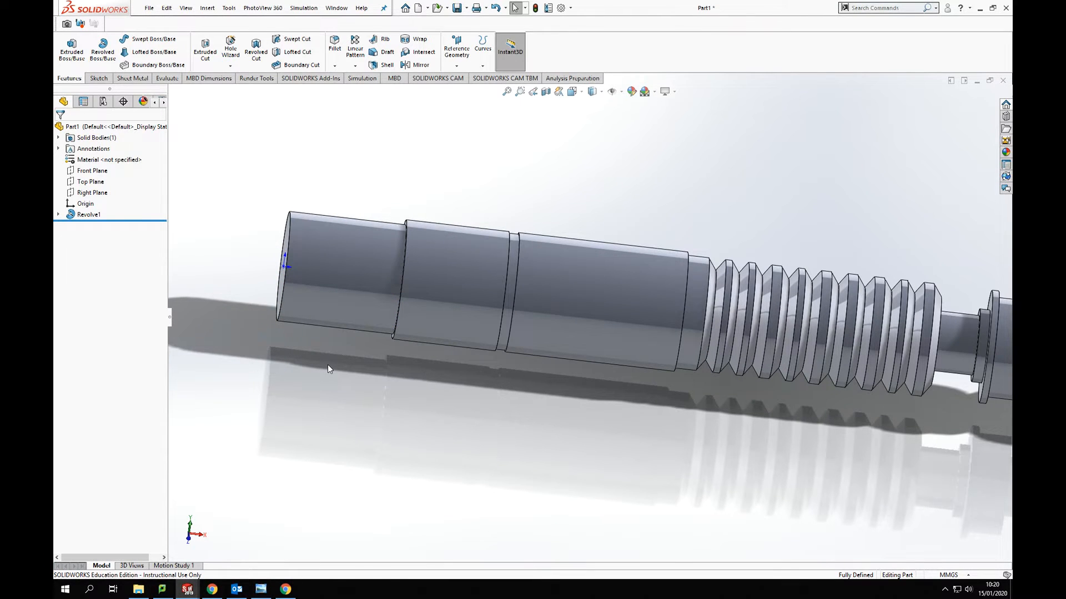
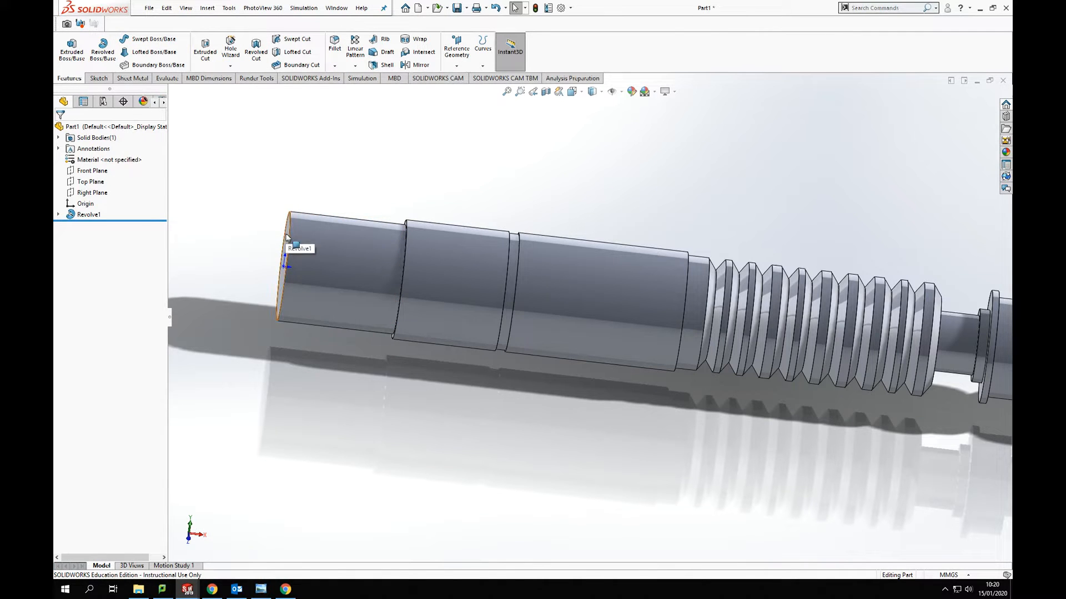
click(286, 236)
click(457, 50)
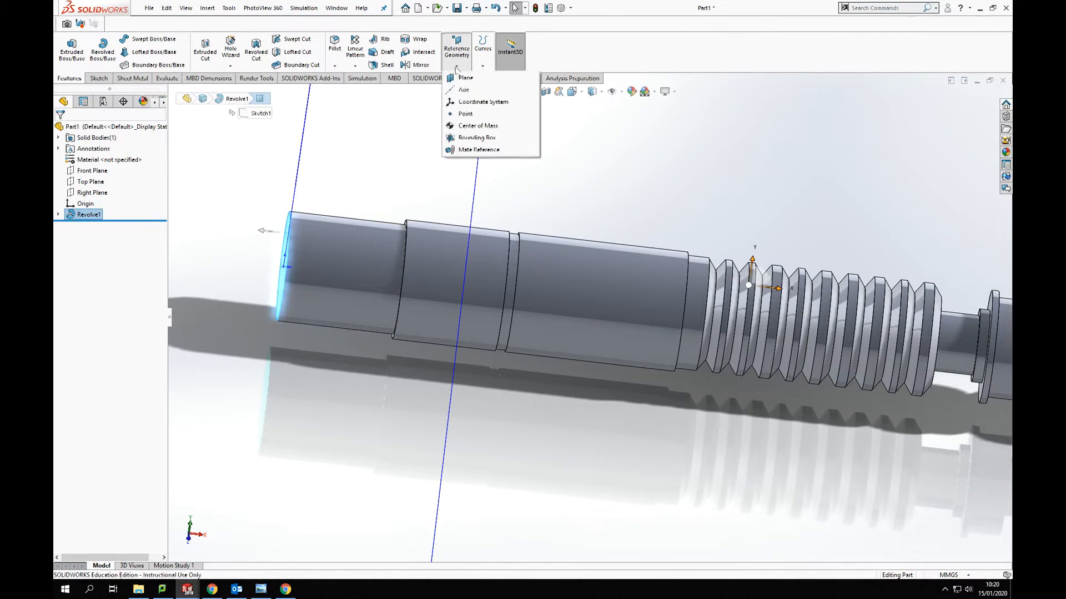
click(465, 77)
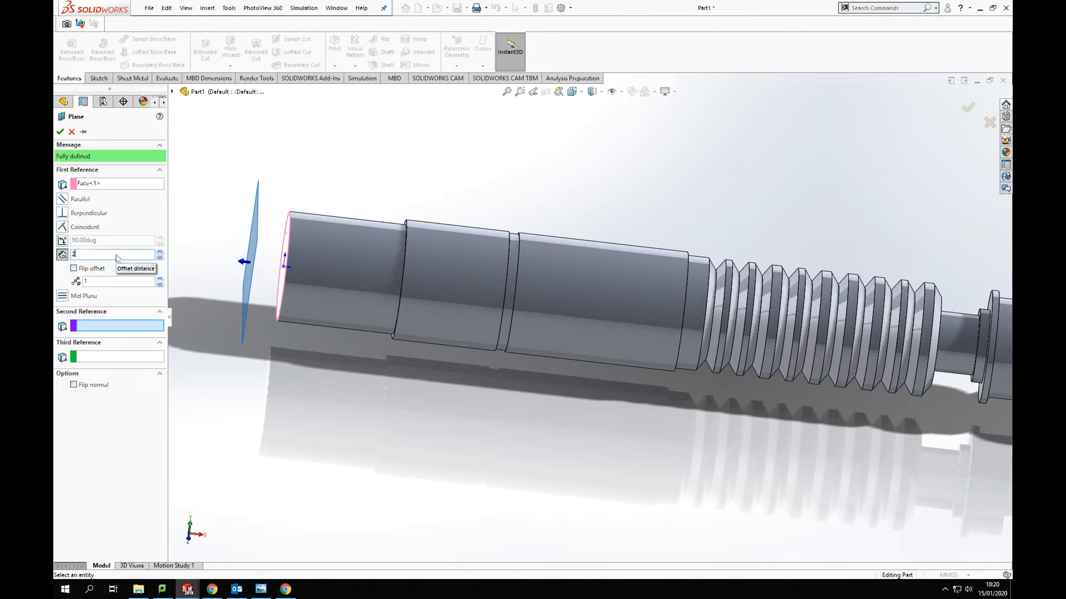
key(Return)
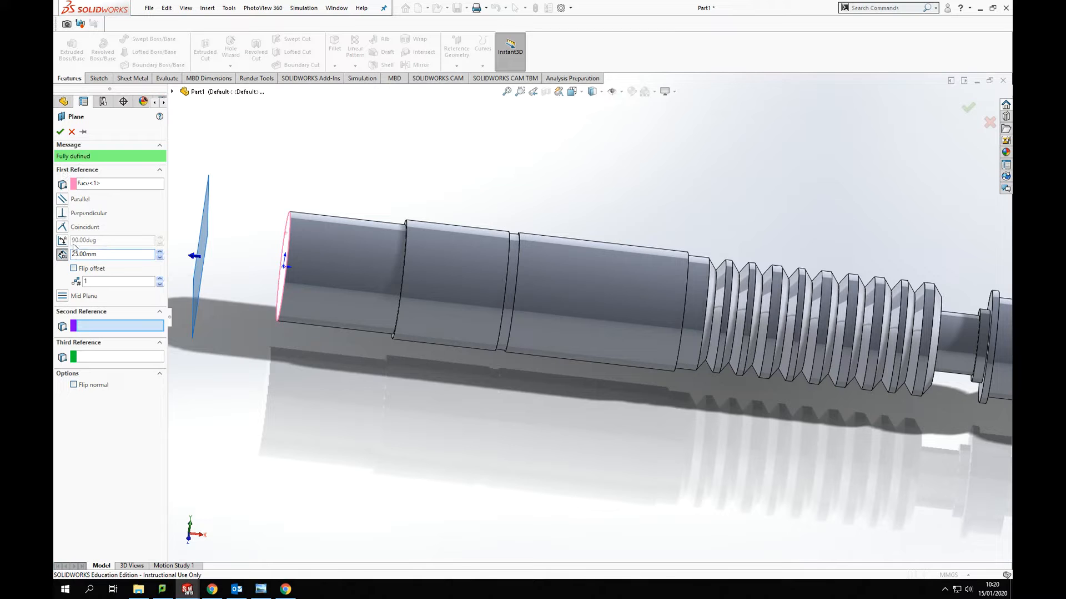
click(74, 268)
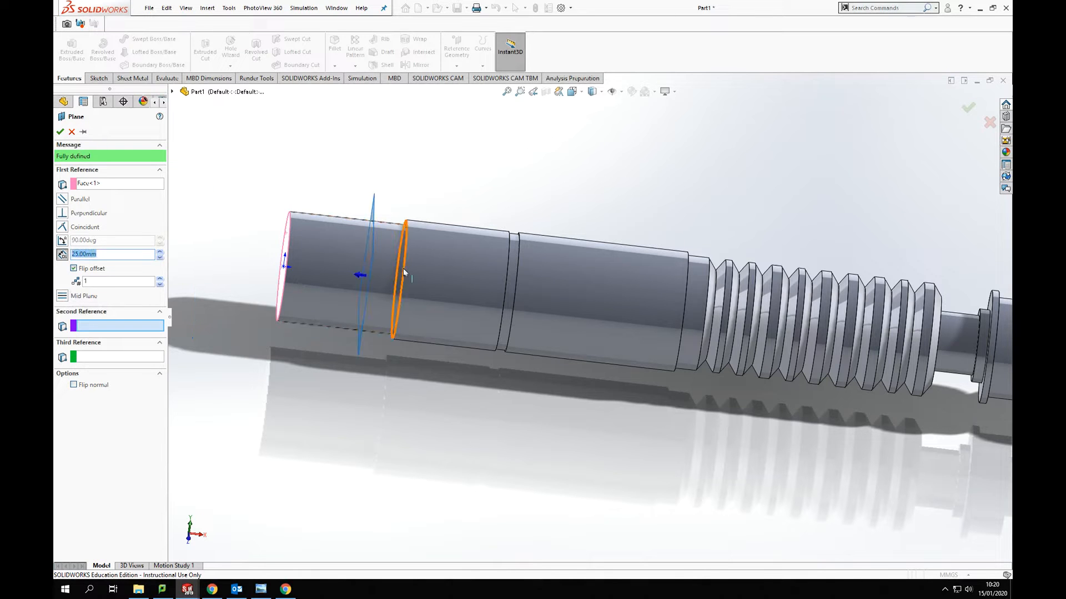
click(60, 132)
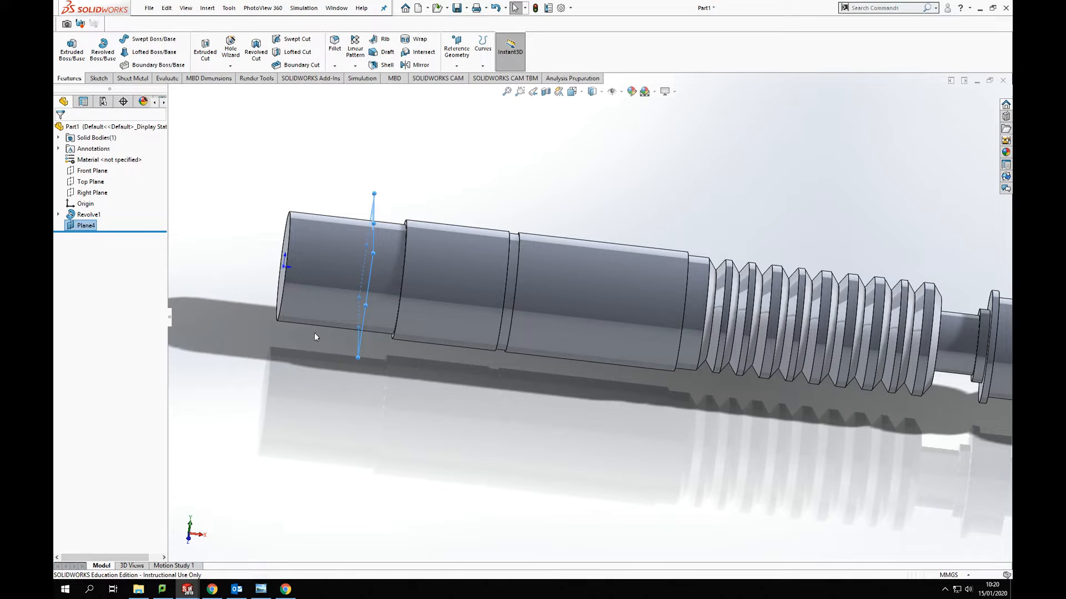
Step: Start a new sketch on the offset plane inside the handle's plain end
right_click(85, 225)
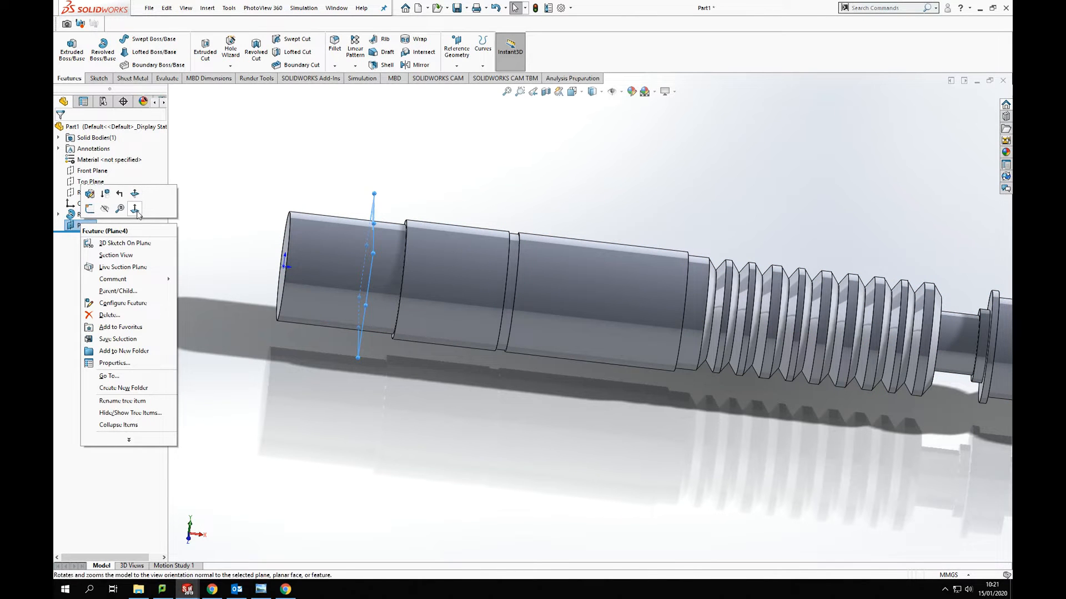
click(134, 210)
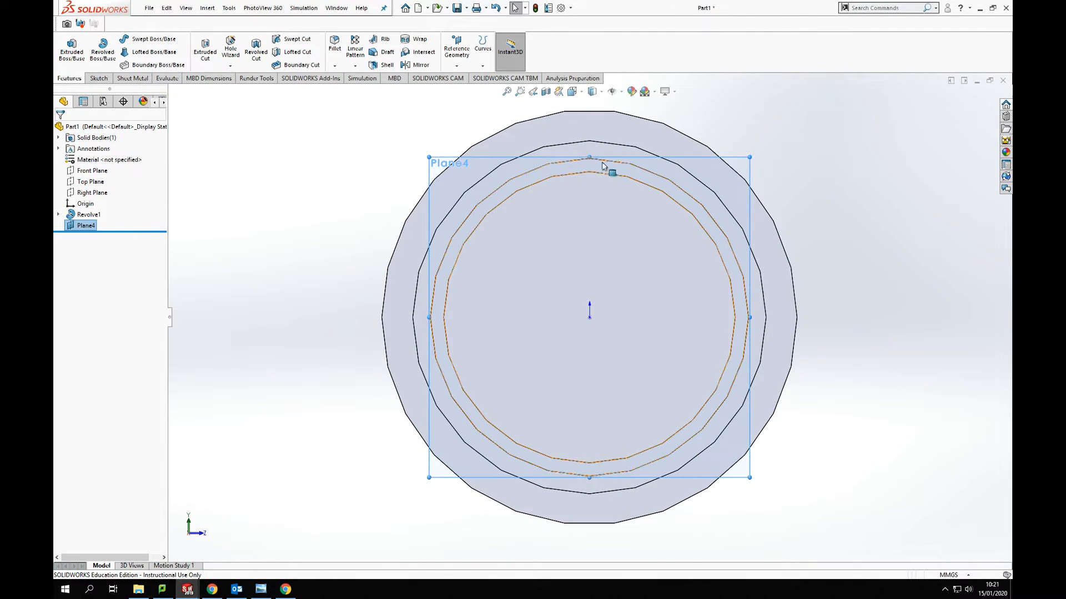
scroll(636, 191, down, 2)
scroll(567, 326, up, 2)
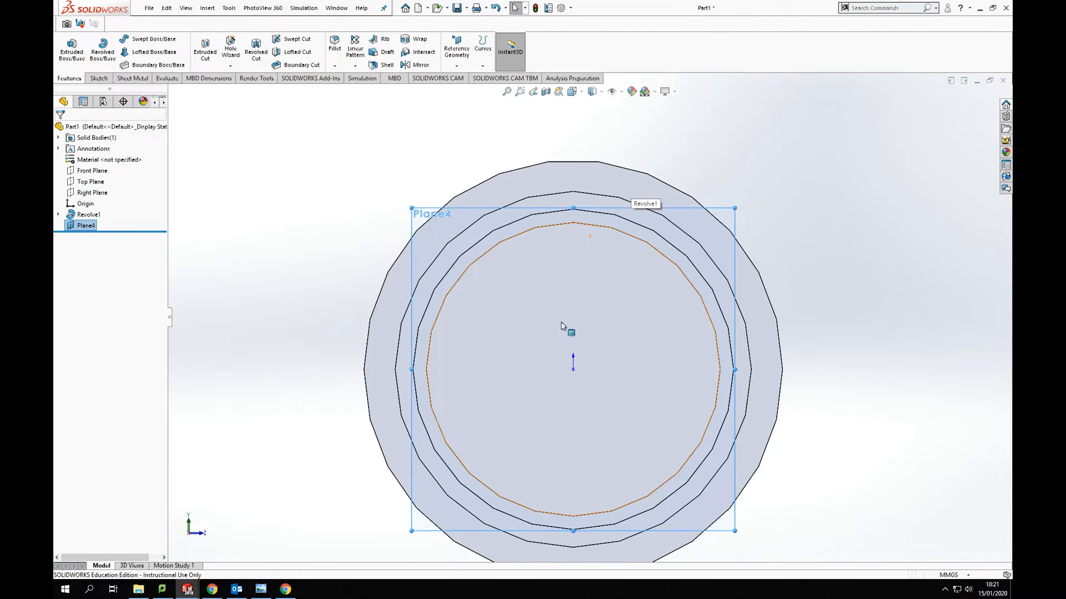
middle_drag(815, 276, 329, 307)
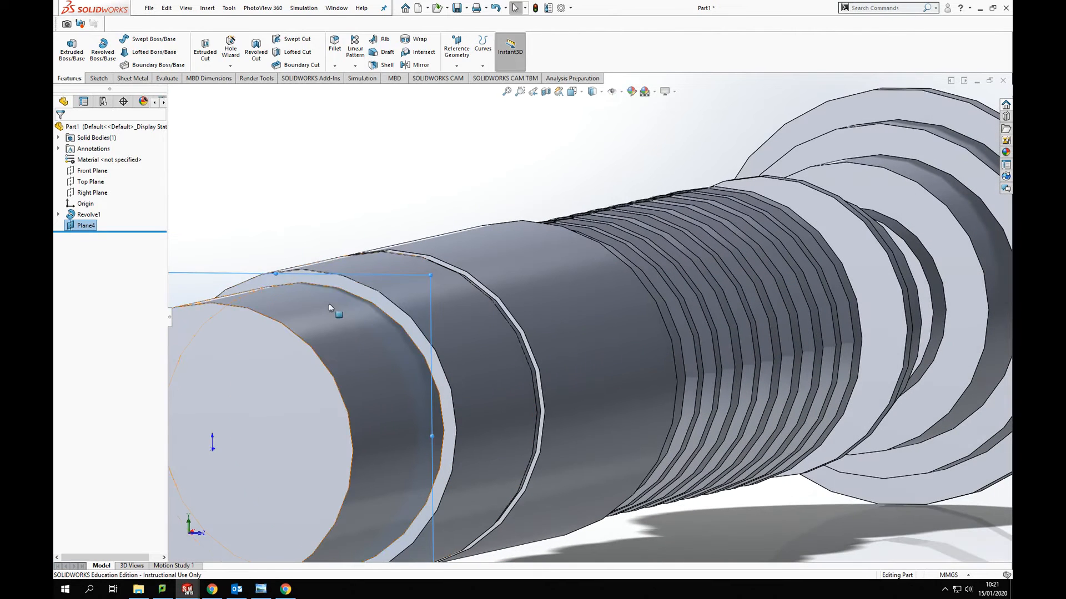
click(305, 337)
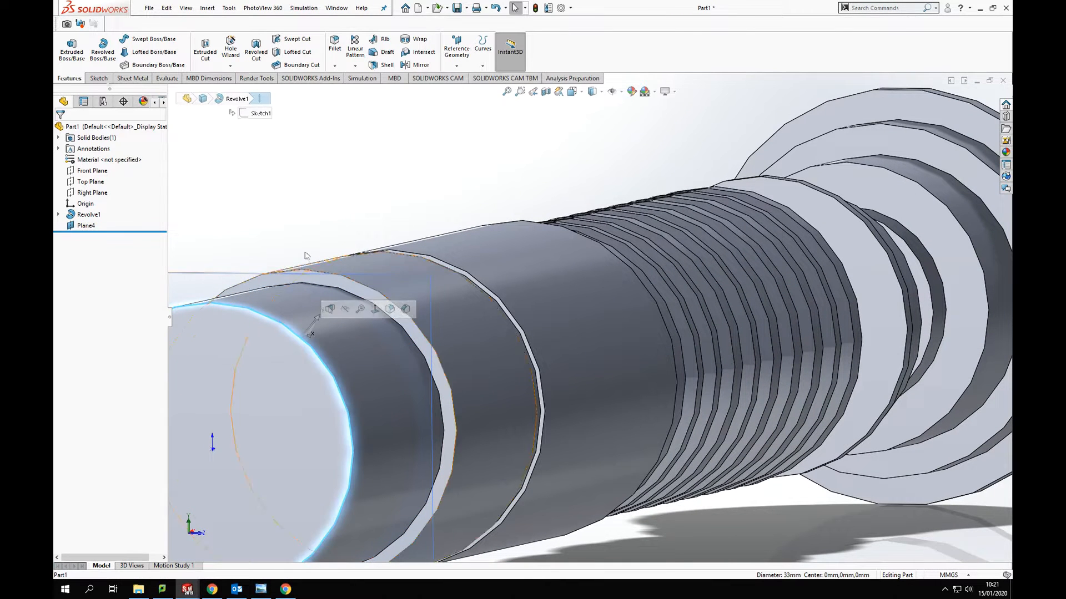
click(391, 275)
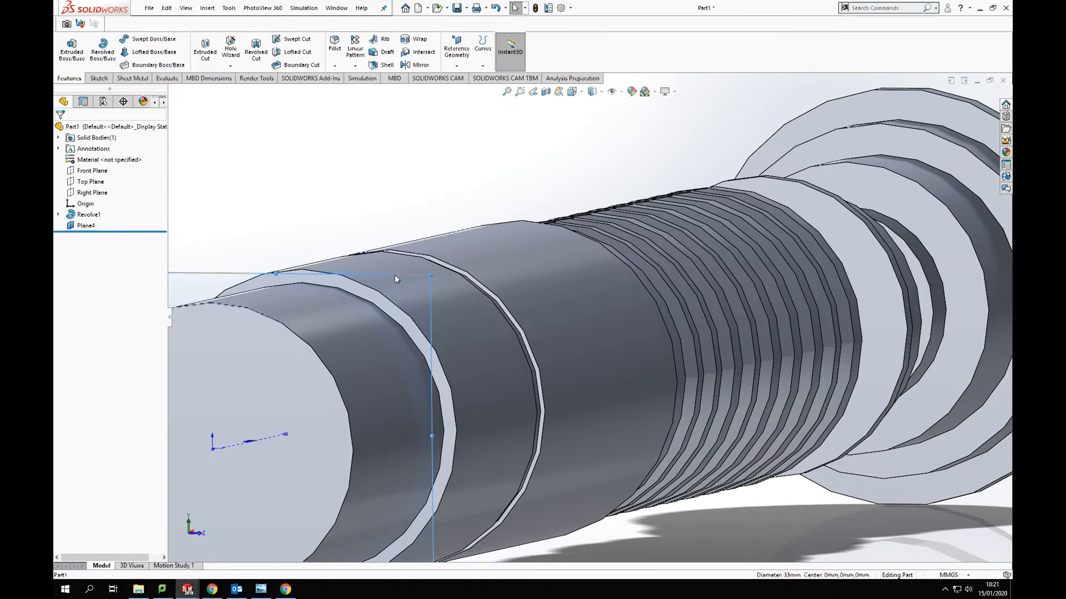
click(99, 79)
click(66, 48)
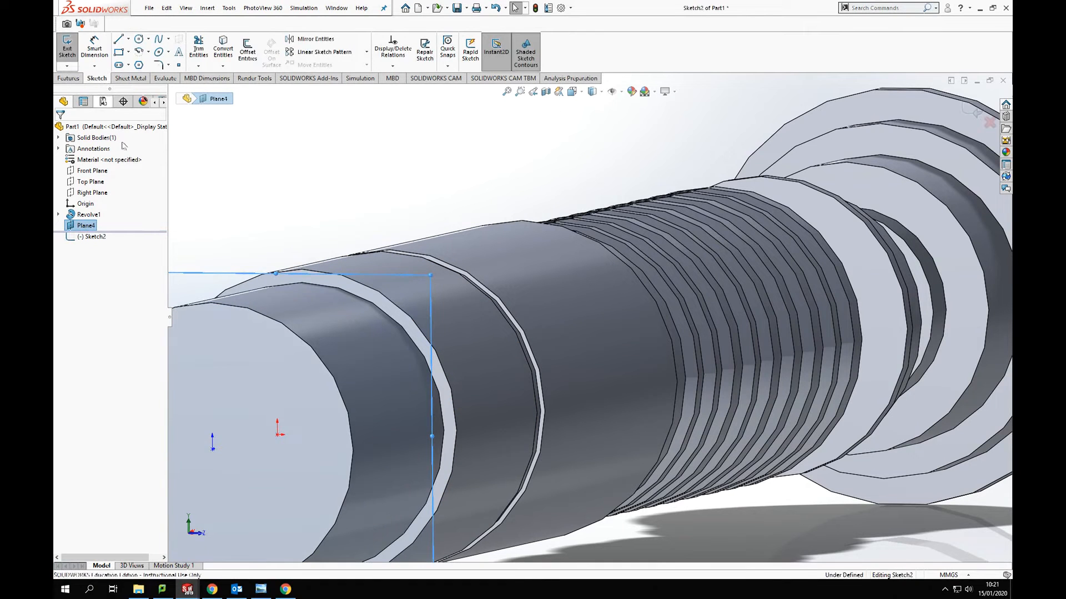
Step: Convert the circular outer edge of the handle's plain end face into the sketch on the offset plane
click(271, 321)
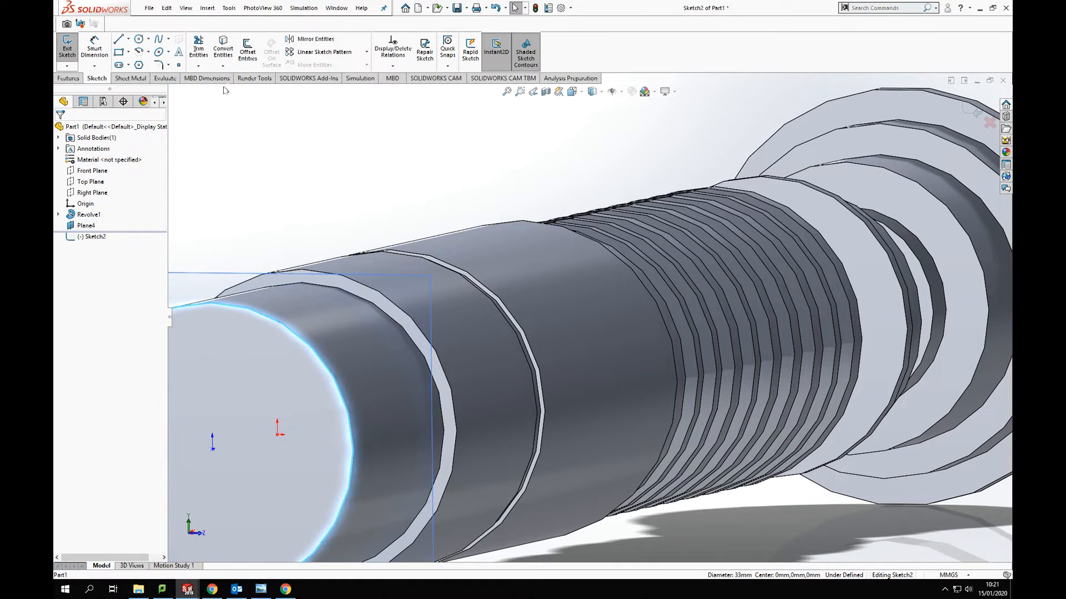
click(222, 51)
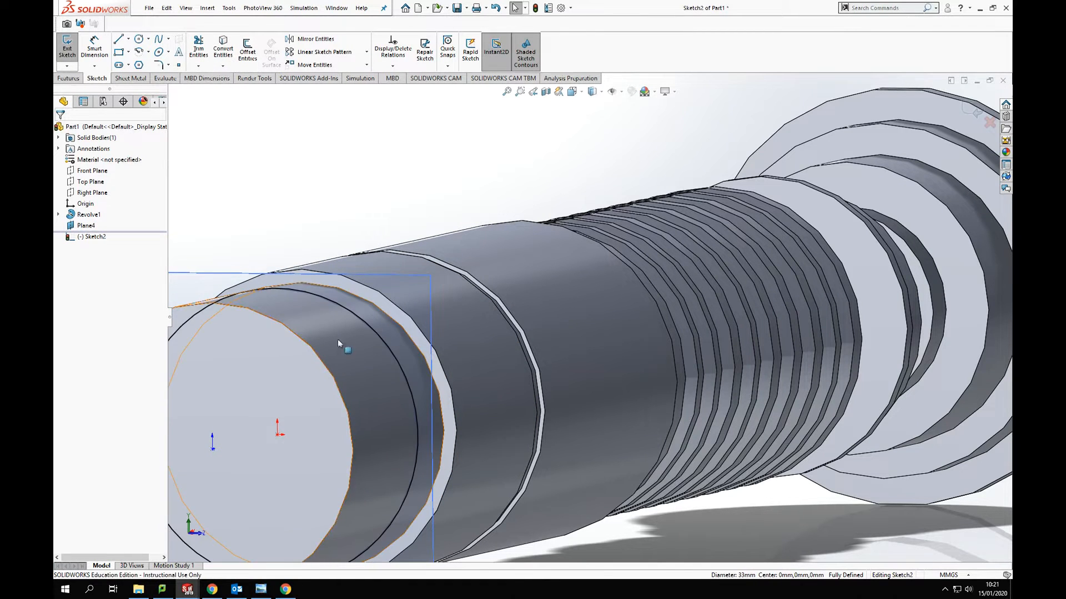
scroll(337, 339, up, 3)
scroll(424, 322, down, 5)
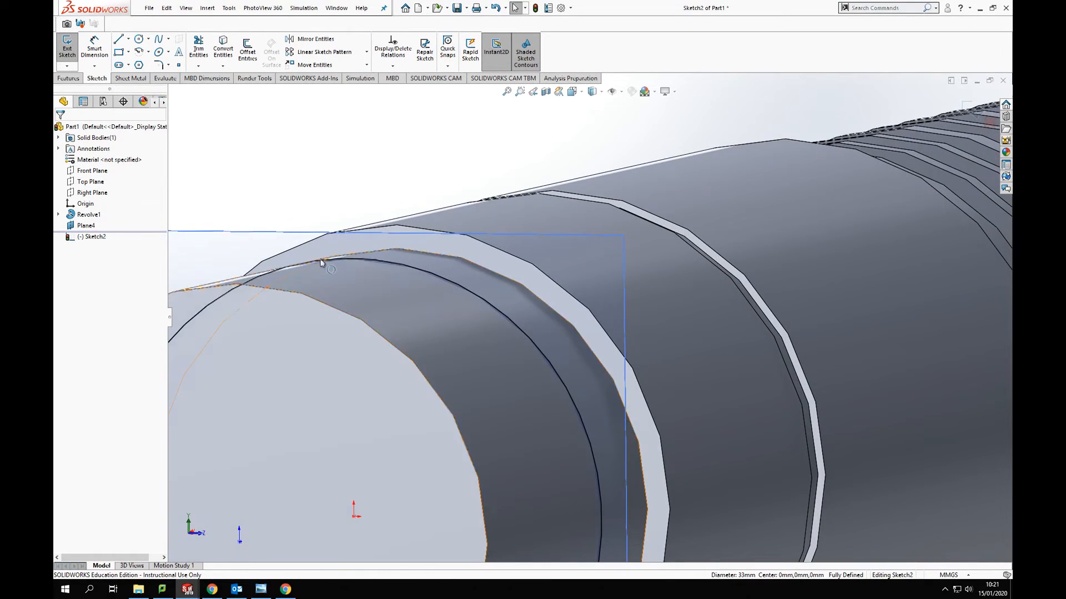
middle_drag(459, 316, 408, 280)
scroll(489, 297, down, 2)
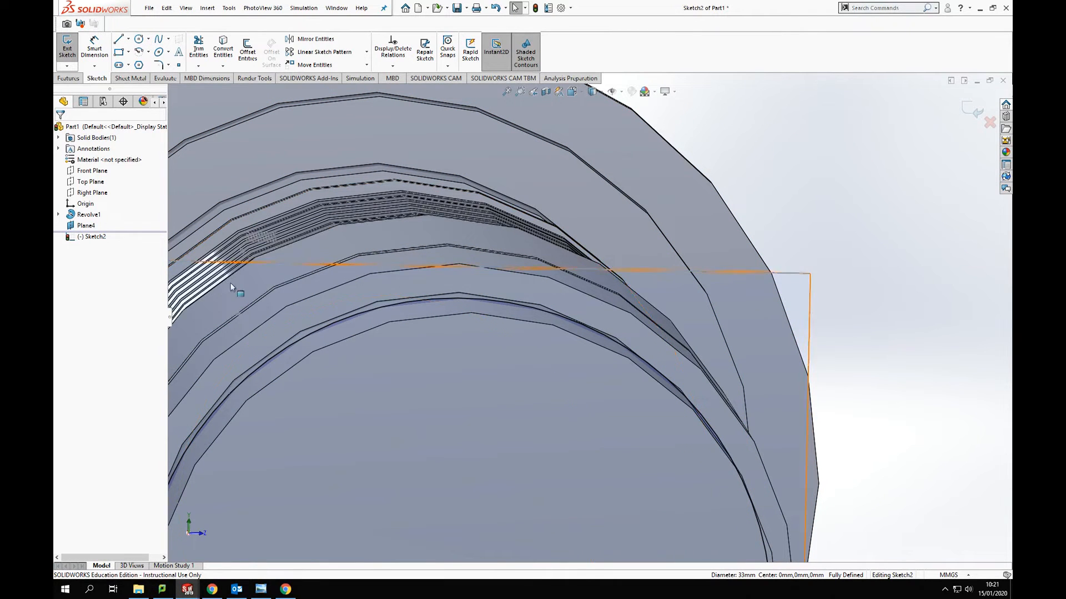
mouse_move(543, 364)
middle_down()
mouse_move(534, 345)
mouse_move(543, 364)
middle_up()
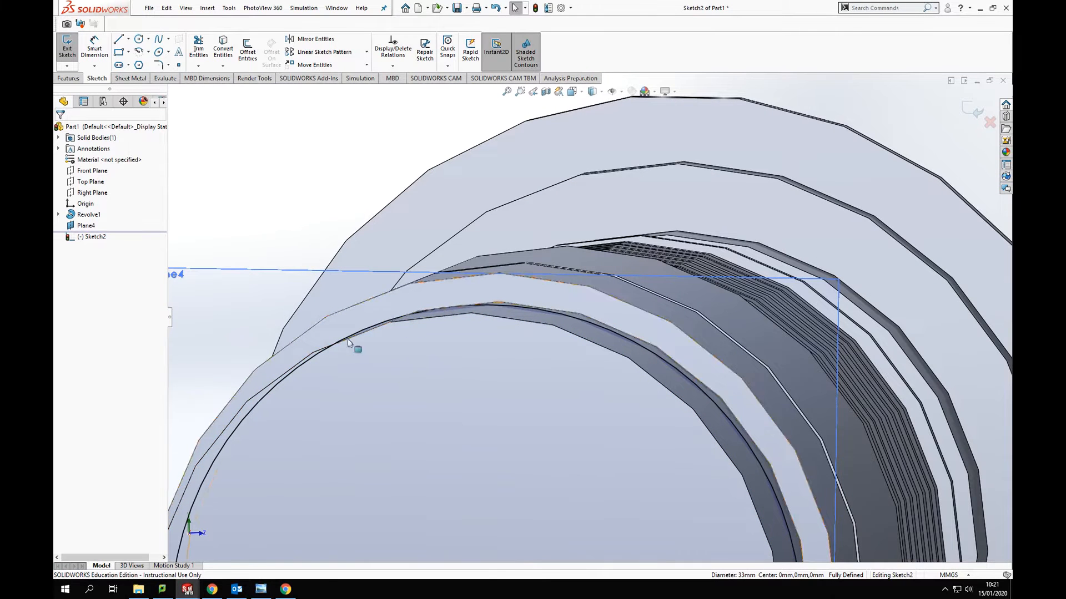
Step: Facing the offset plane squarely, sketch a circle of about 19.3 mm radius centred on the origin, around the converted circle
right_click(265, 272)
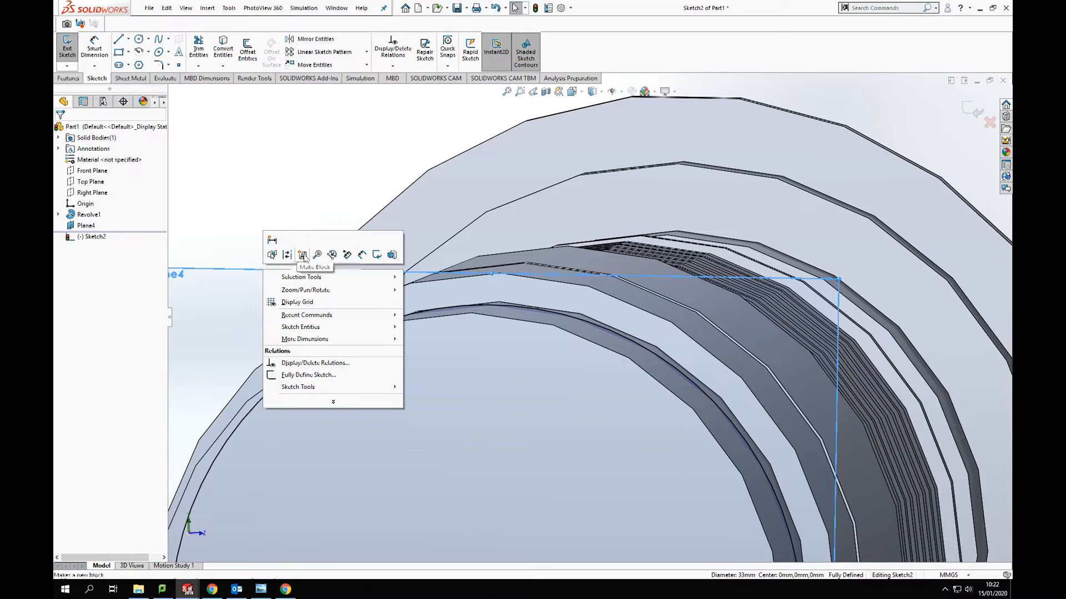
click(204, 273)
right_click(205, 273)
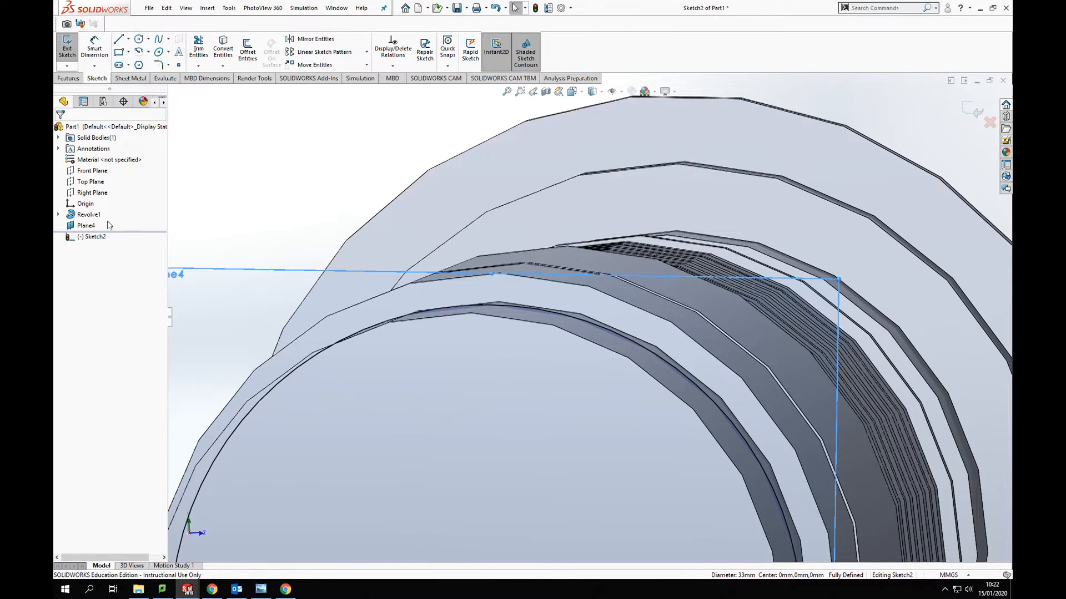
right_click(87, 226)
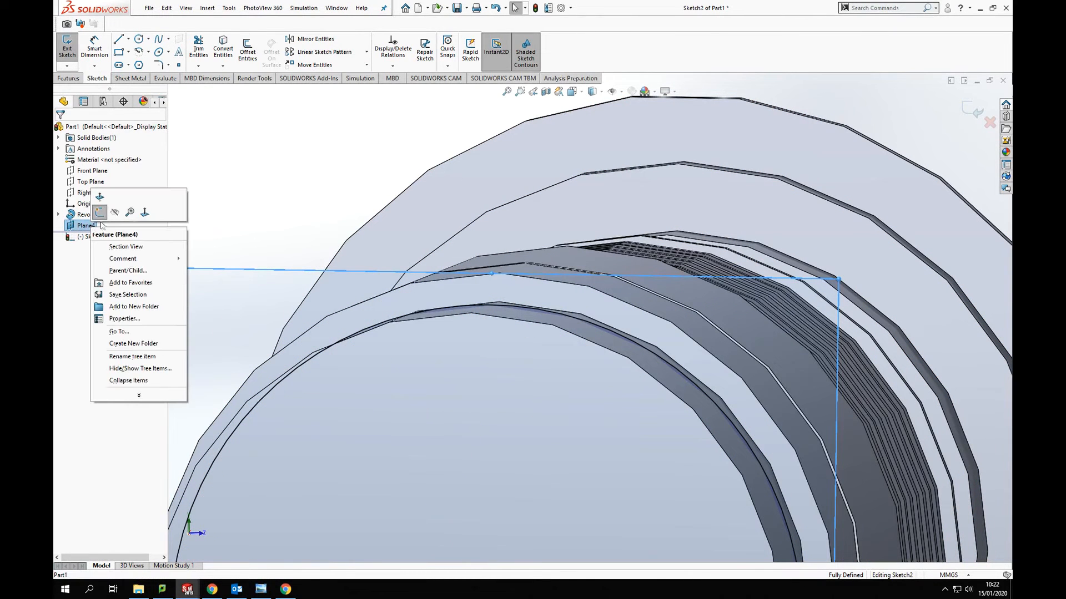
click(145, 213)
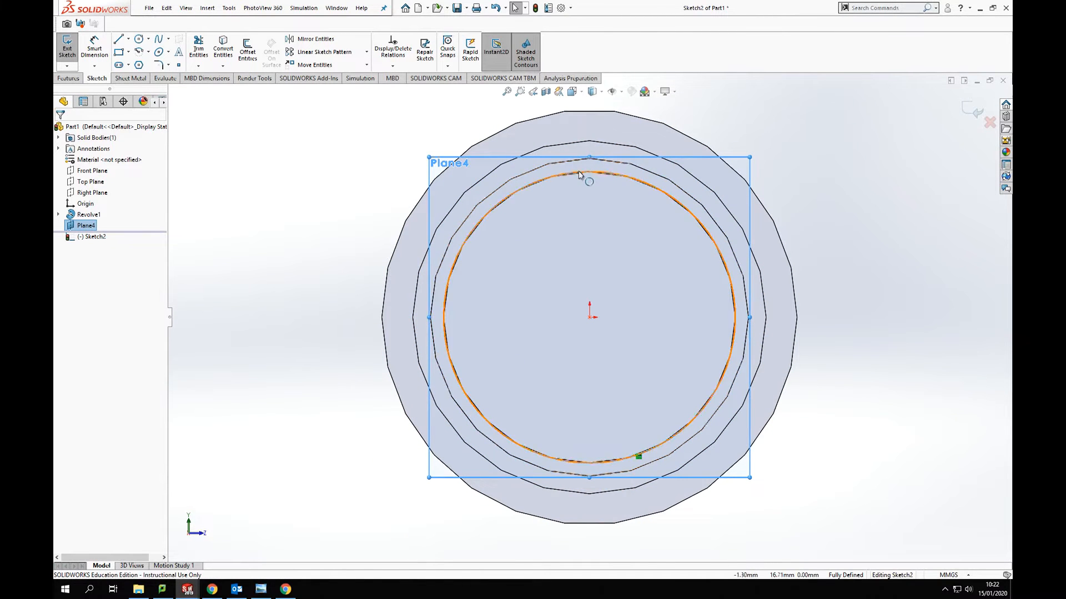
click(139, 40)
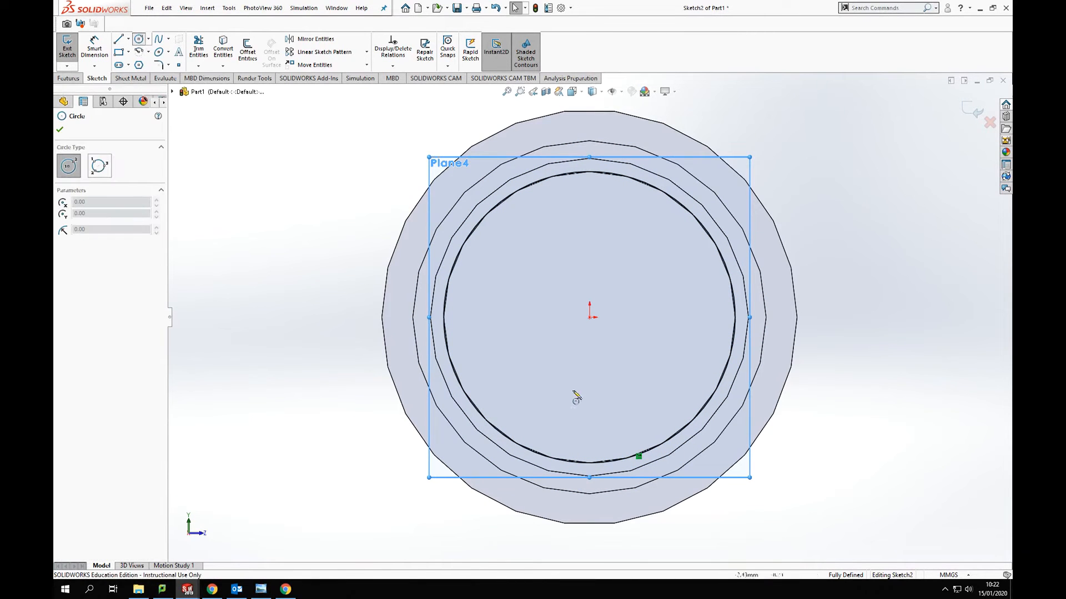
click(590, 318)
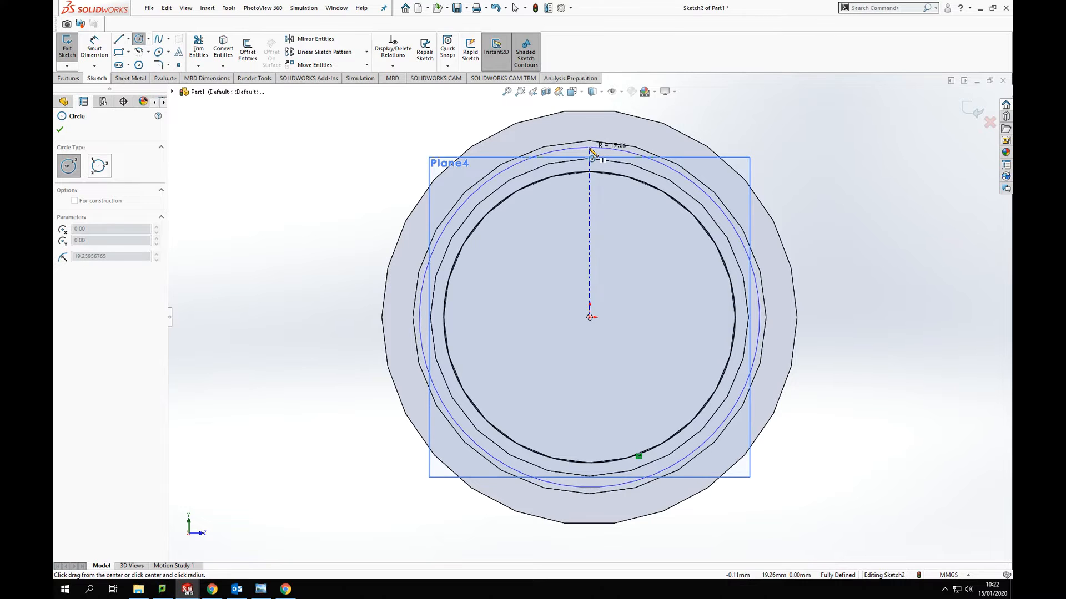
click(590, 150)
key(Escape)
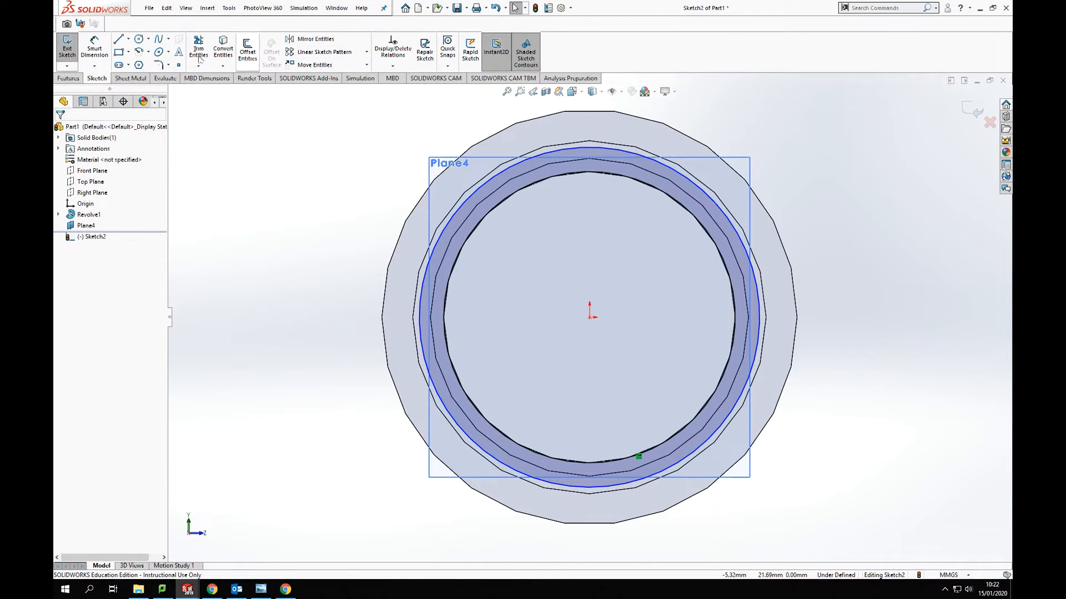
Step: Dimension the radial gap between the converted circle and the outer circle to 6 mm
click(94, 48)
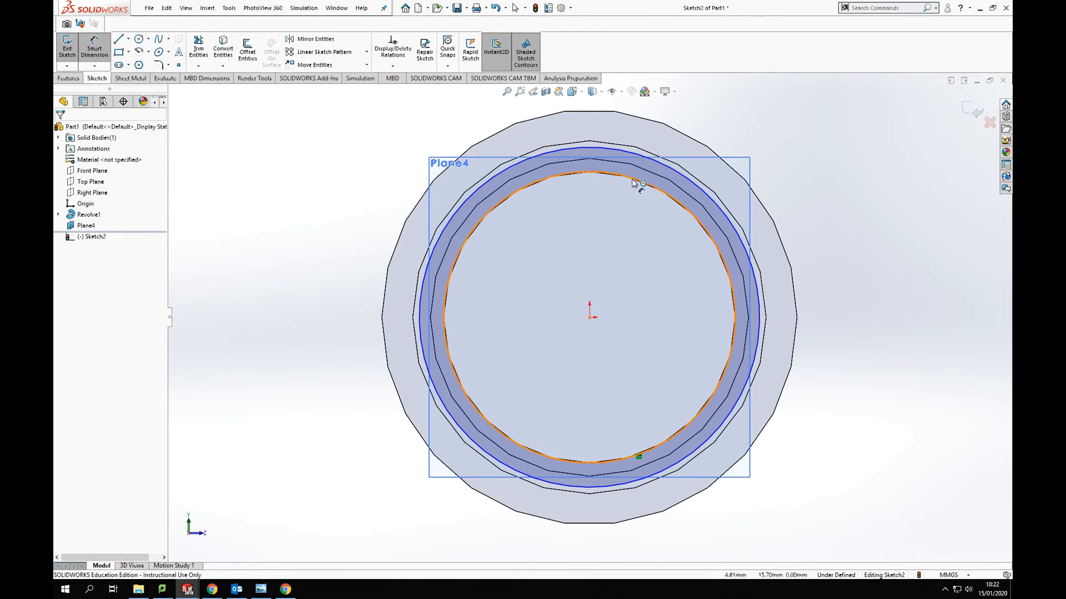
click(632, 179)
click(619, 151)
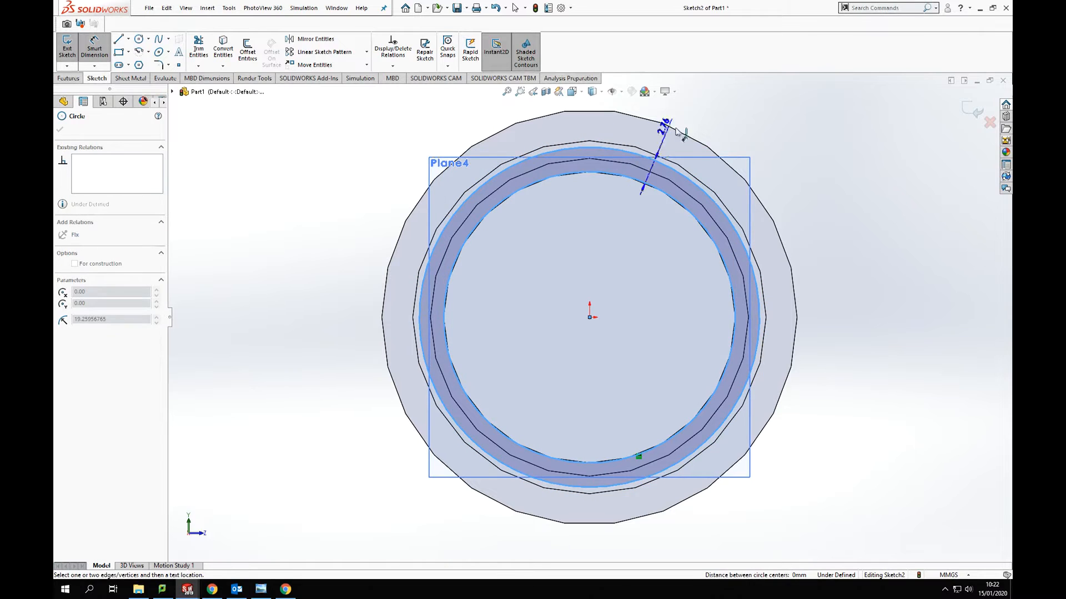
click(635, 111)
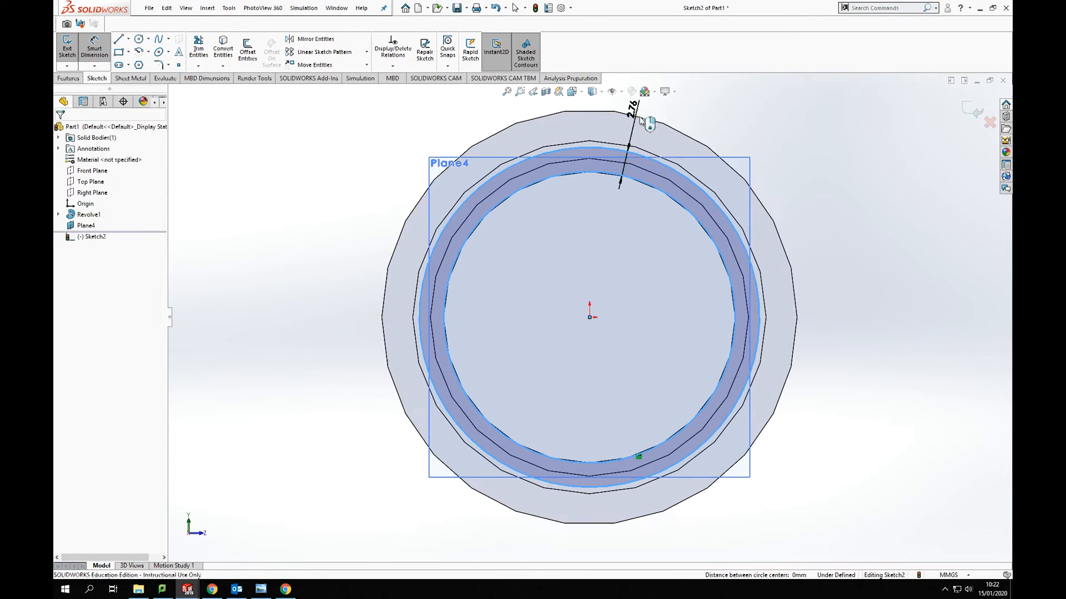
text(6)
key(Return)
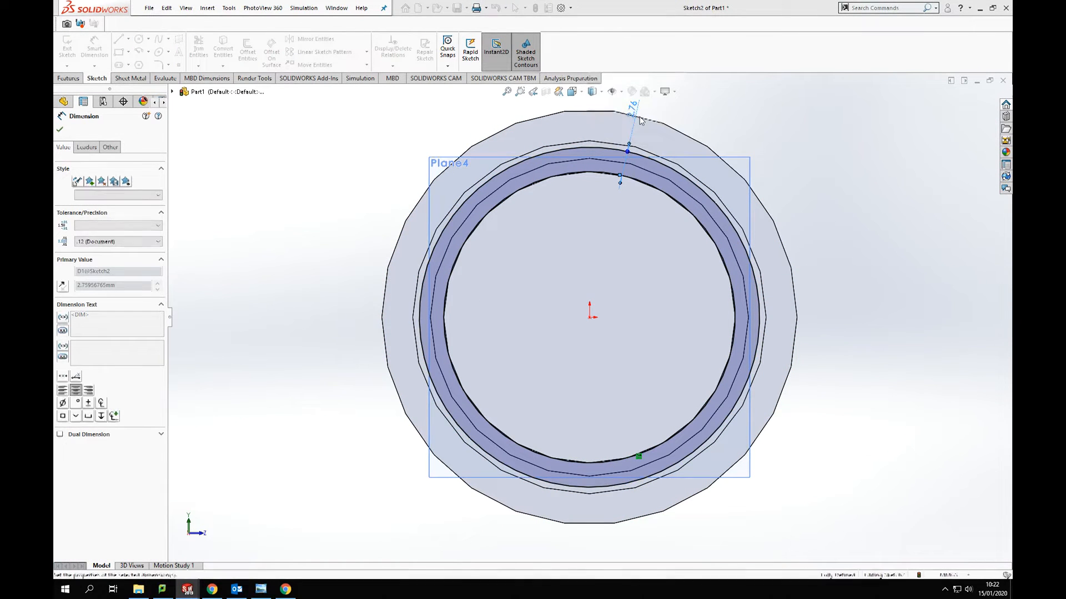
click(809, 161)
Step: Draw a vertical centreline across the ring, from the outer circle's topmost point to the inner circle's topmost point
scroll(722, 142, up, 1)
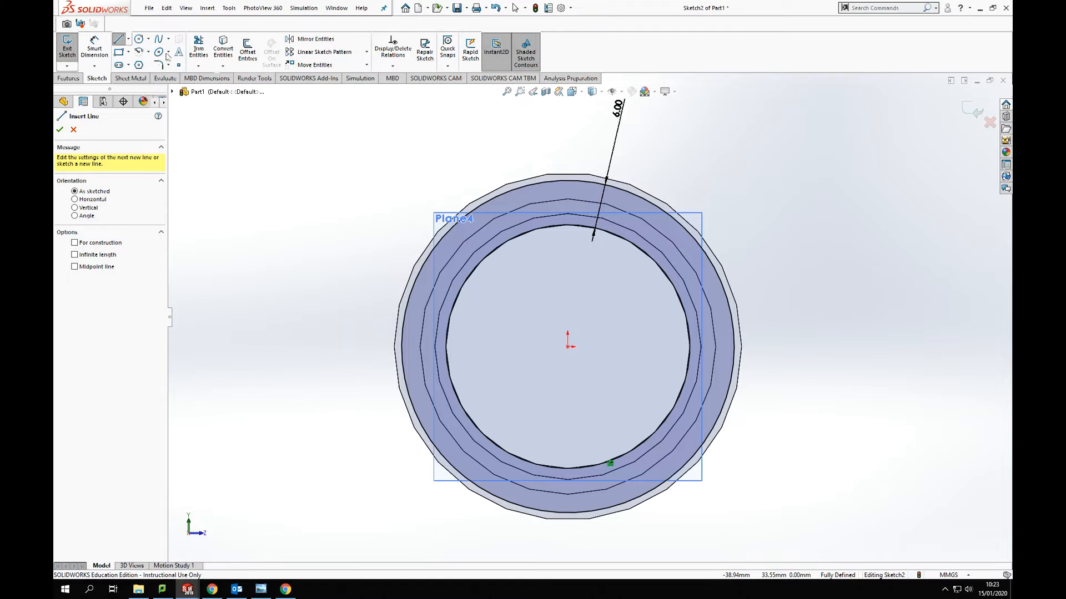
click(128, 39)
click(147, 64)
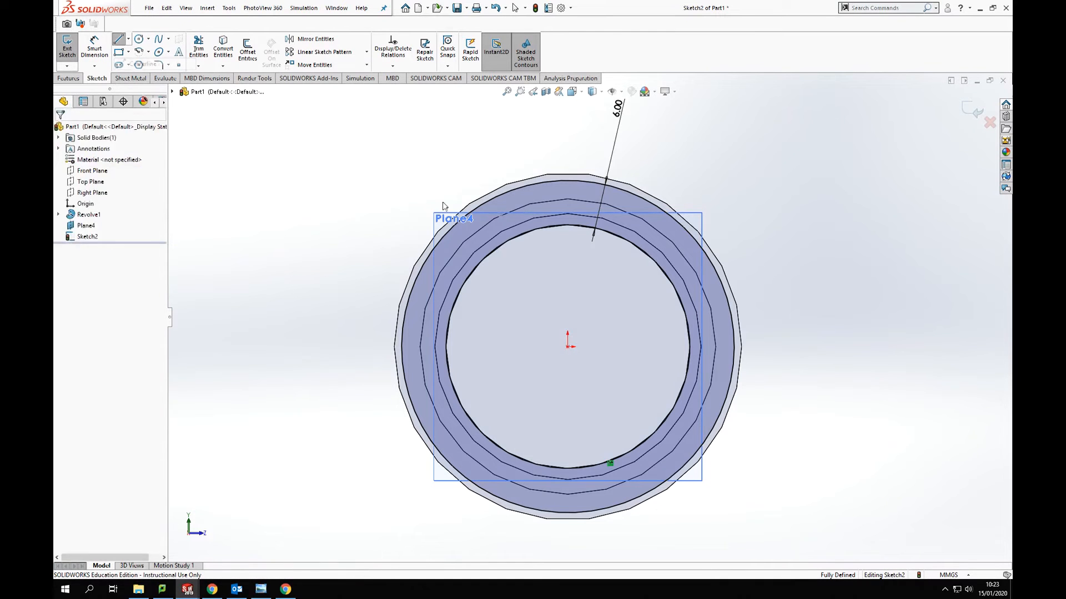
click(567, 181)
click(567, 225)
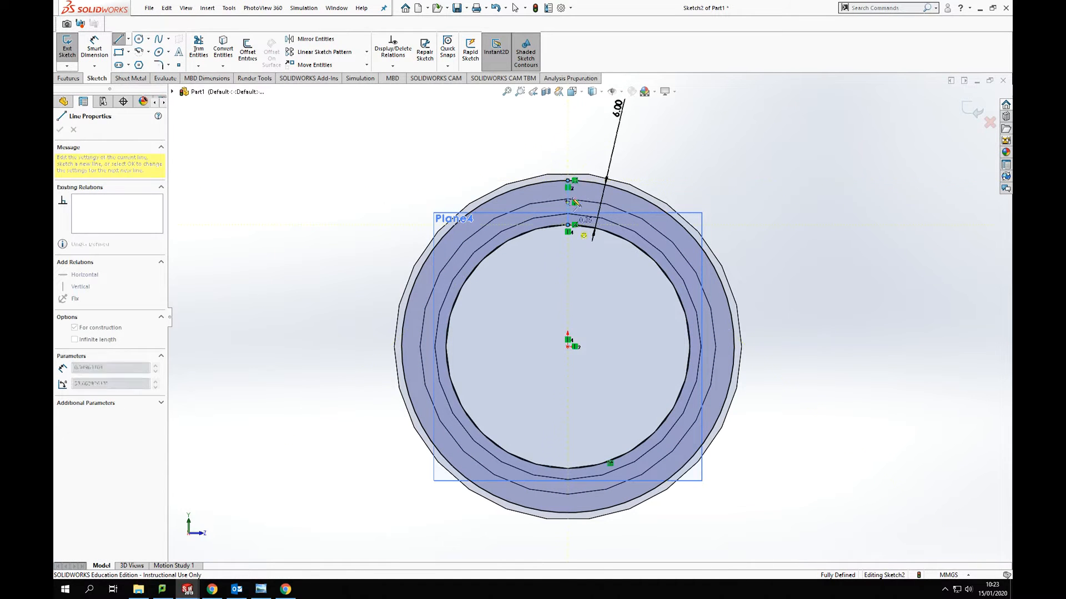
key(Escape)
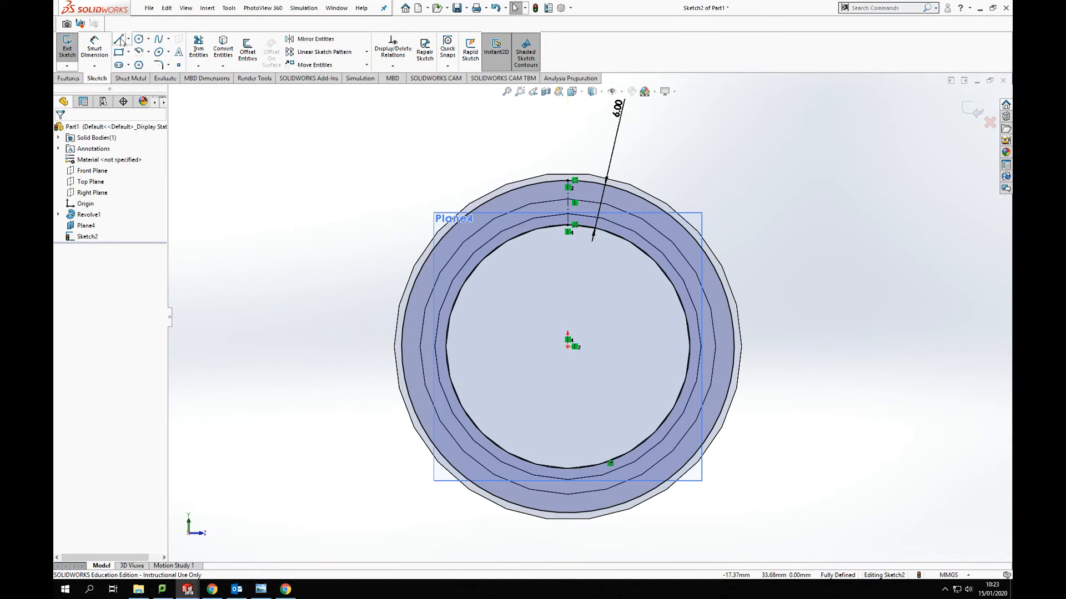
Step: Draw two slanted lines between the outer and inner circles, one on each side of the centreline, spreading apart toward the inner circle
click(121, 40)
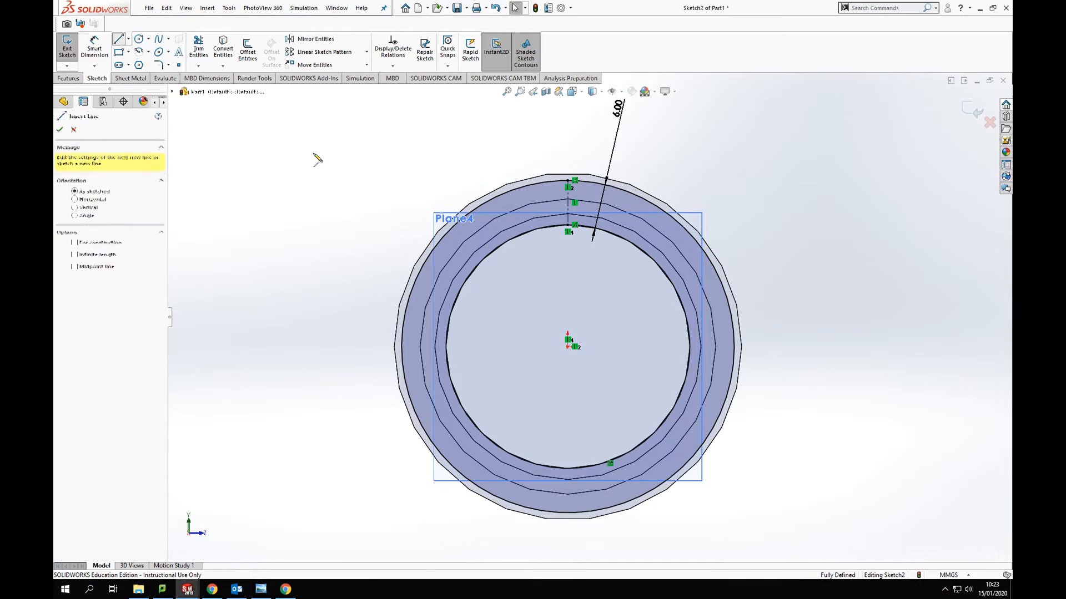
click(543, 181)
click(532, 229)
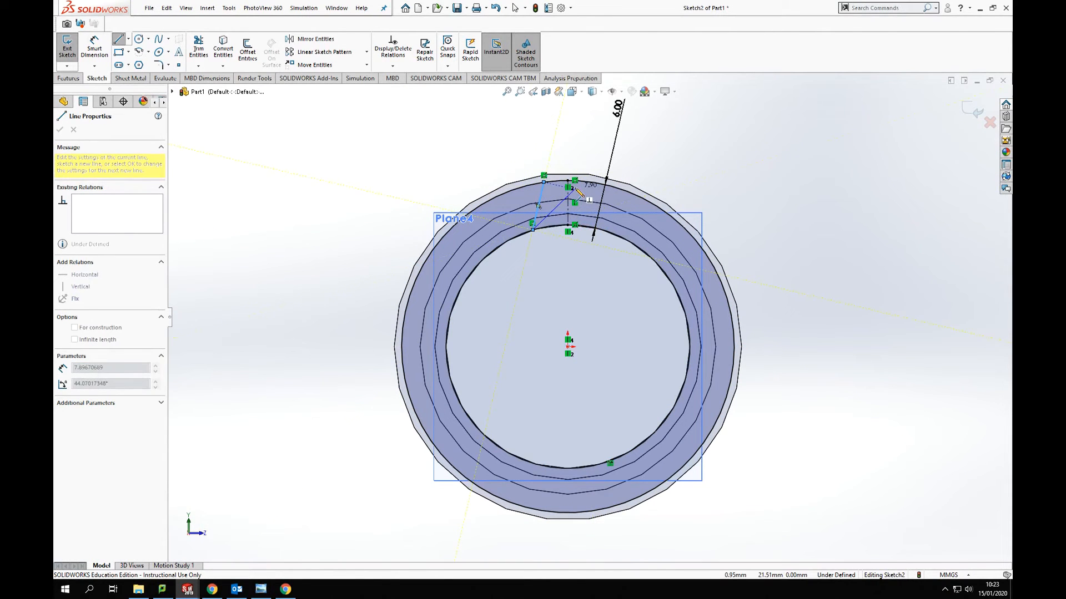
key(Escape)
click(121, 40)
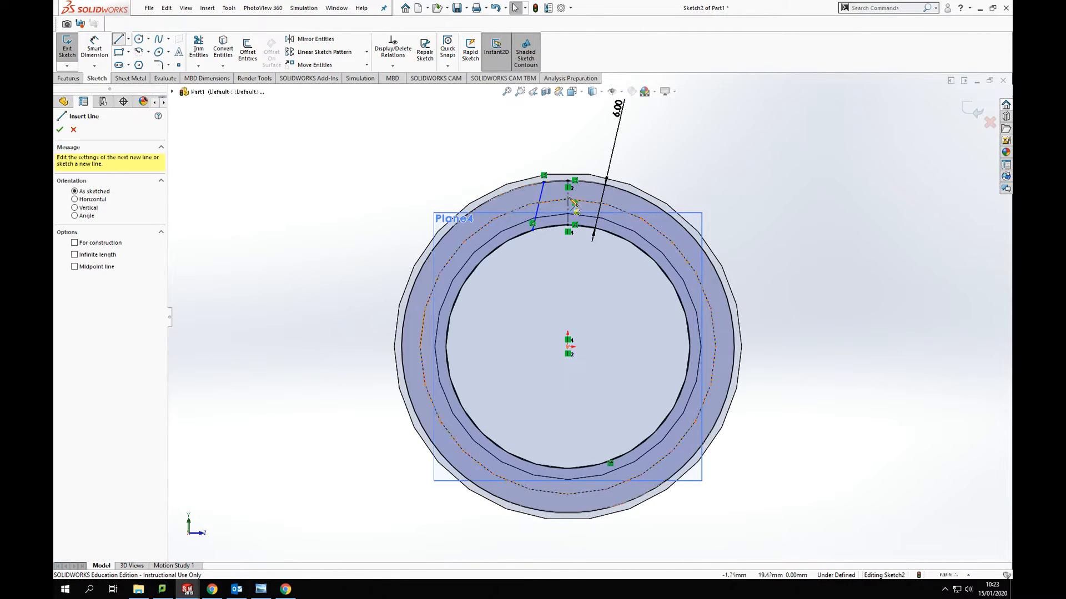
click(595, 182)
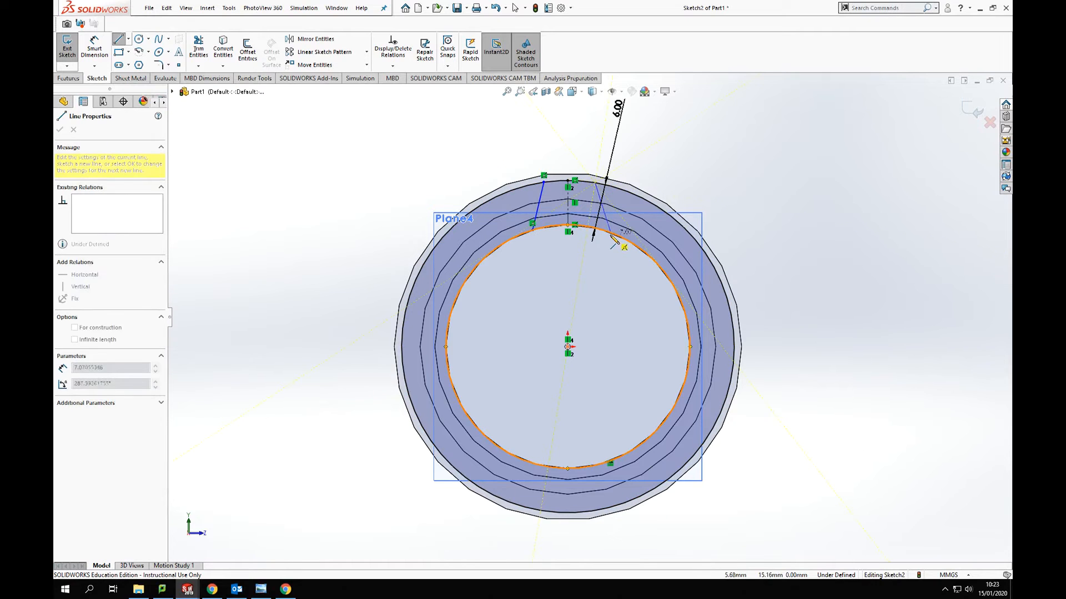
click(610, 226)
key(Escape)
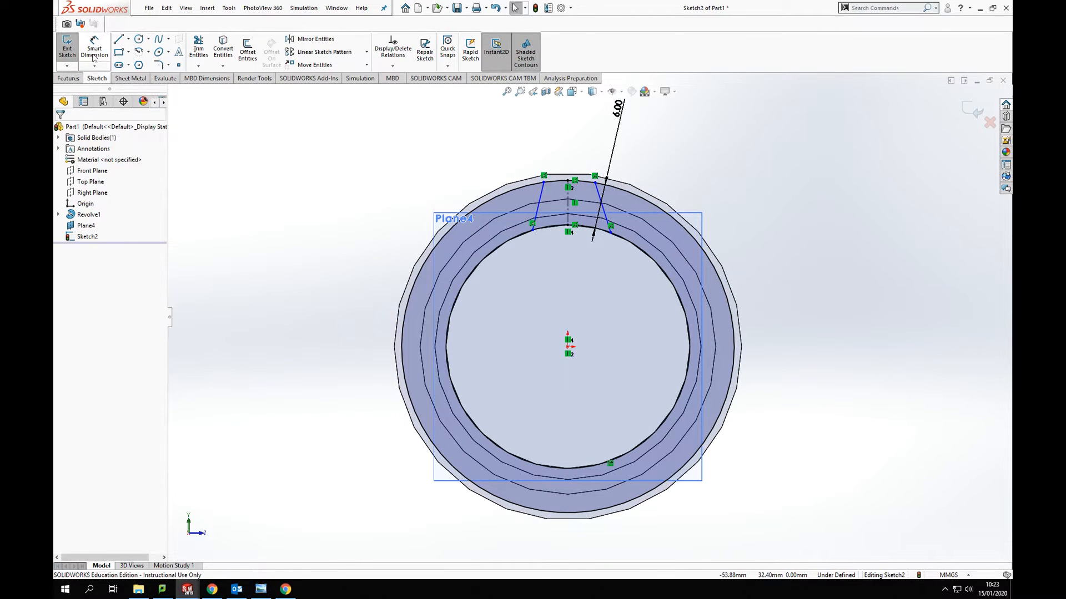
Step: Dimension the left slanted line's inner end 5 mm horizontally from the centreline's lower end
click(93, 54)
click(532, 224)
click(568, 225)
click(557, 264)
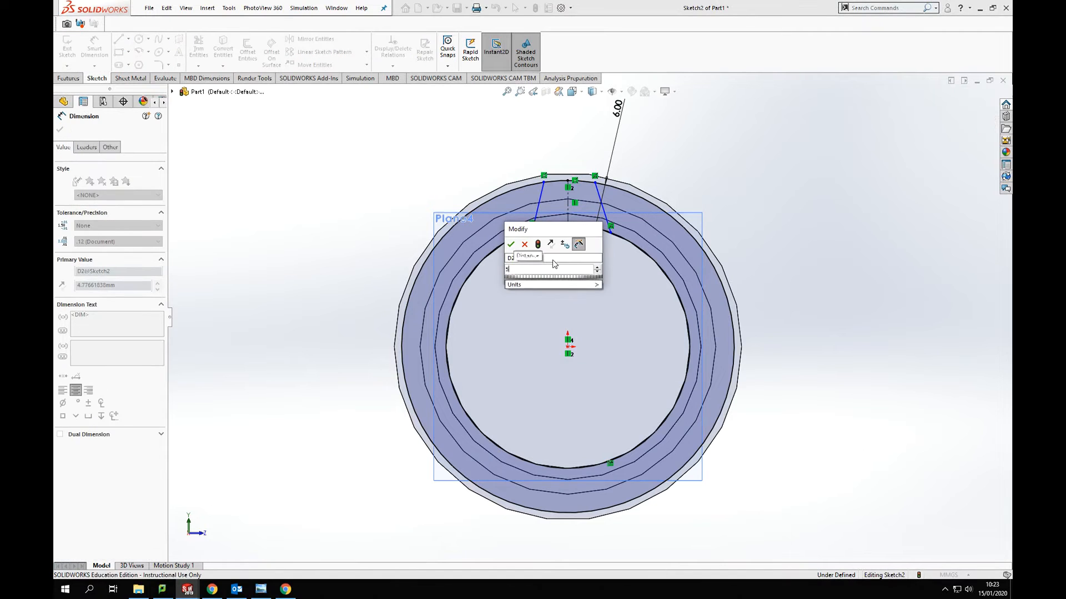
key(Return)
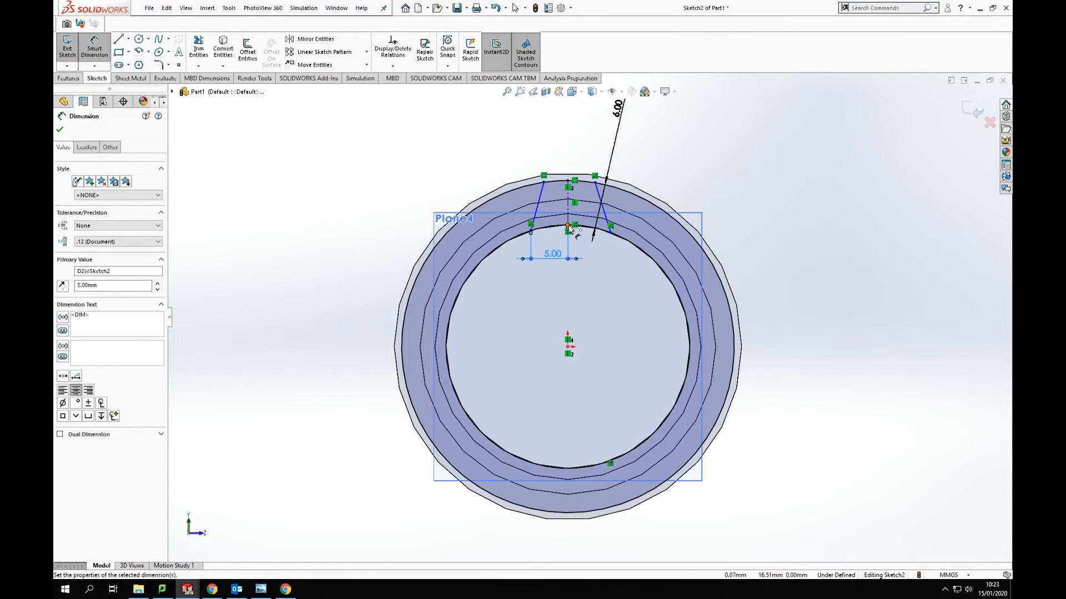
Step: Dimension the right slanted line's inner end 5 mm horizontally from the centreline's lower end
click(611, 233)
click(567, 226)
click(595, 270)
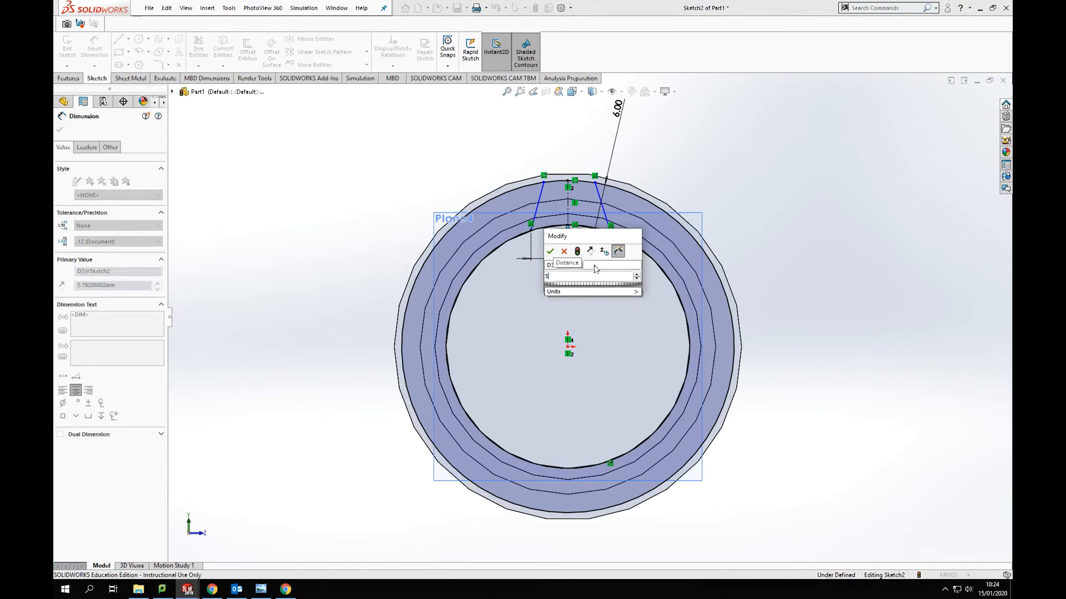
text(5)
key(Return)
key(Escape)
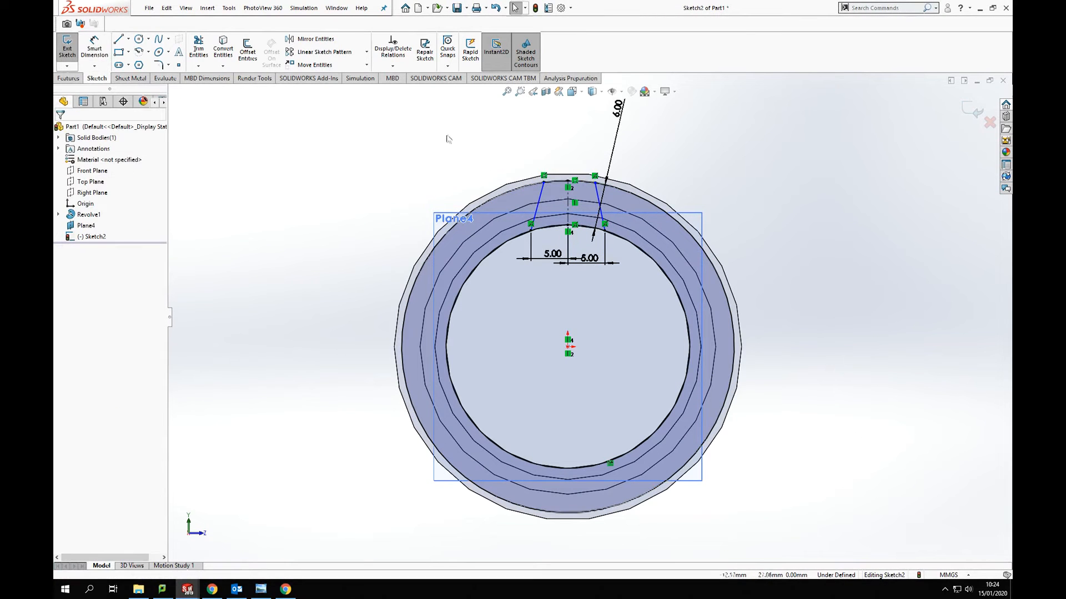
Step: Dimension the left slanted line's outer end 4 mm horizontally from the centreline's upper end
click(93, 49)
scroll(572, 158, down, 3)
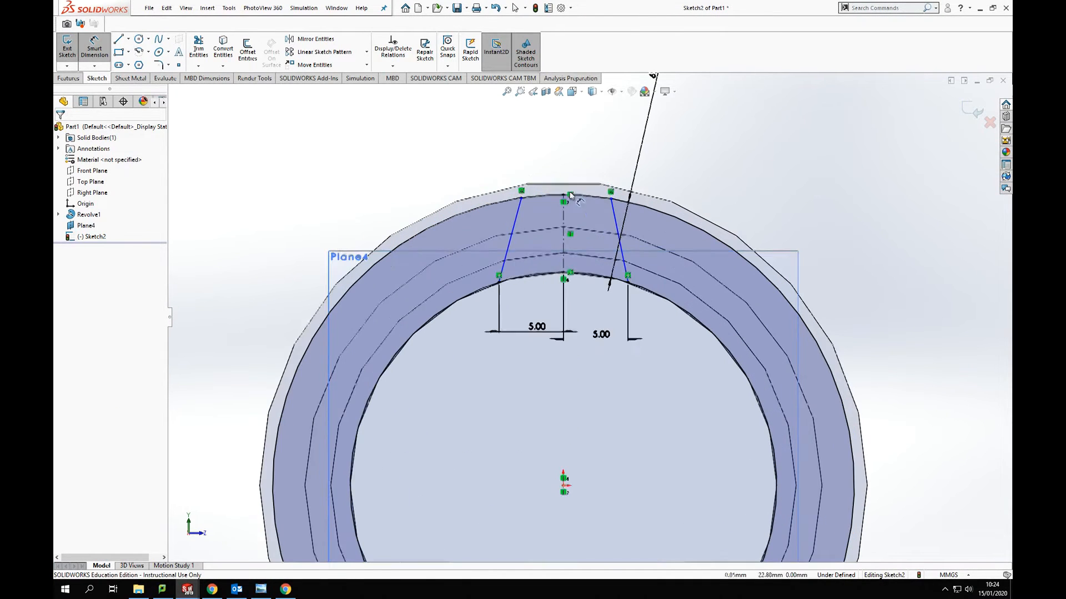
click(564, 197)
click(521, 191)
click(543, 155)
text(4)
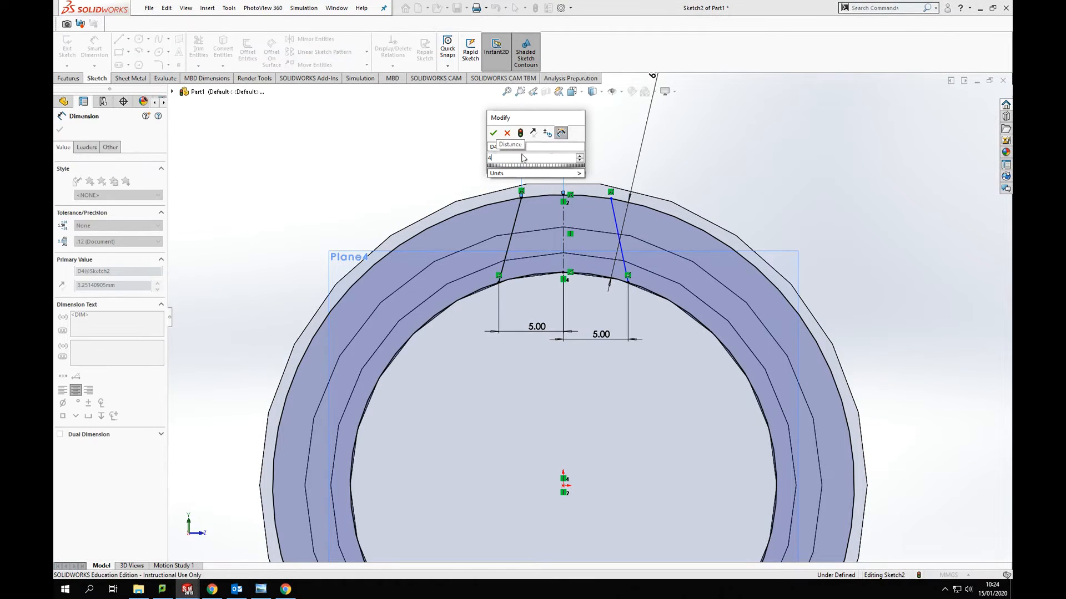
click(494, 133)
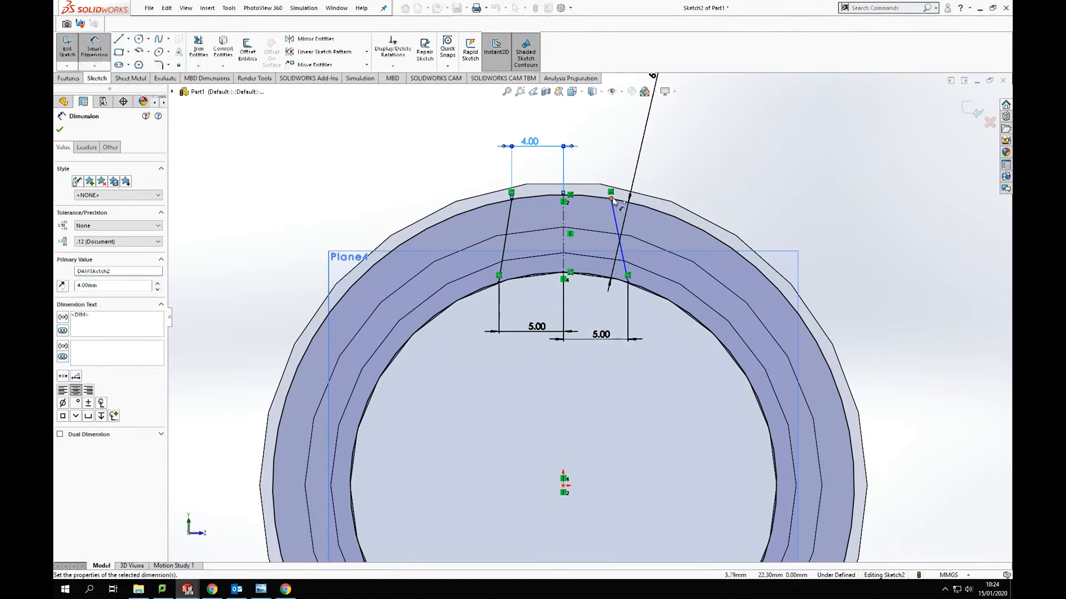
click(118, 40)
click(118, 40)
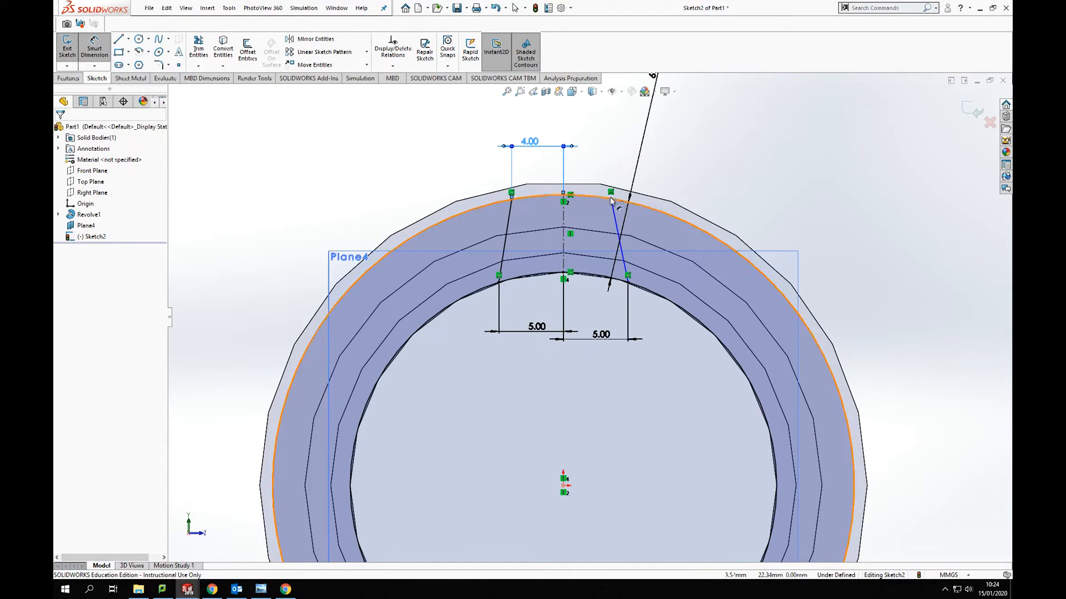
click(564, 195)
click(610, 192)
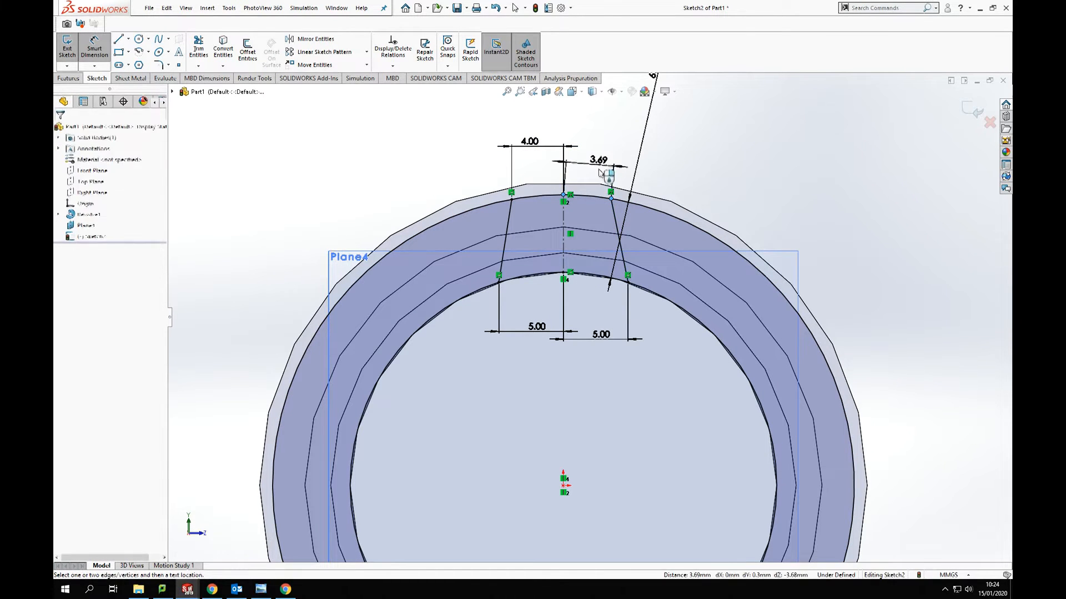
click(608, 168)
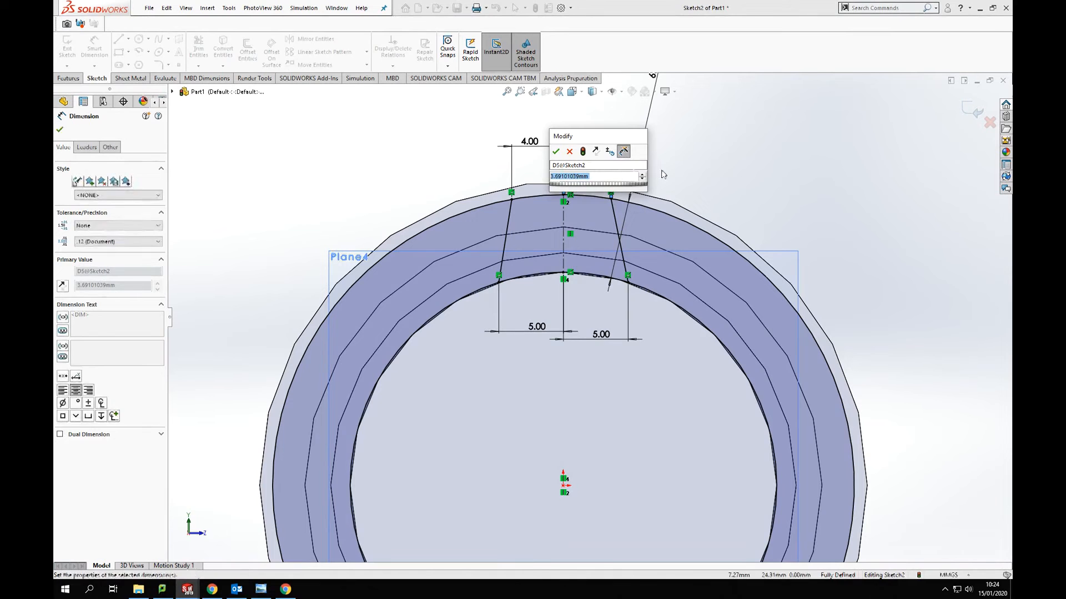
key(Return)
key(Escape)
click(612, 175)
key(Delete)
Step: Dimension the right slanted line's outer end 4 mm horizontally from the centreline's upper end
click(100, 47)
click(564, 194)
click(611, 199)
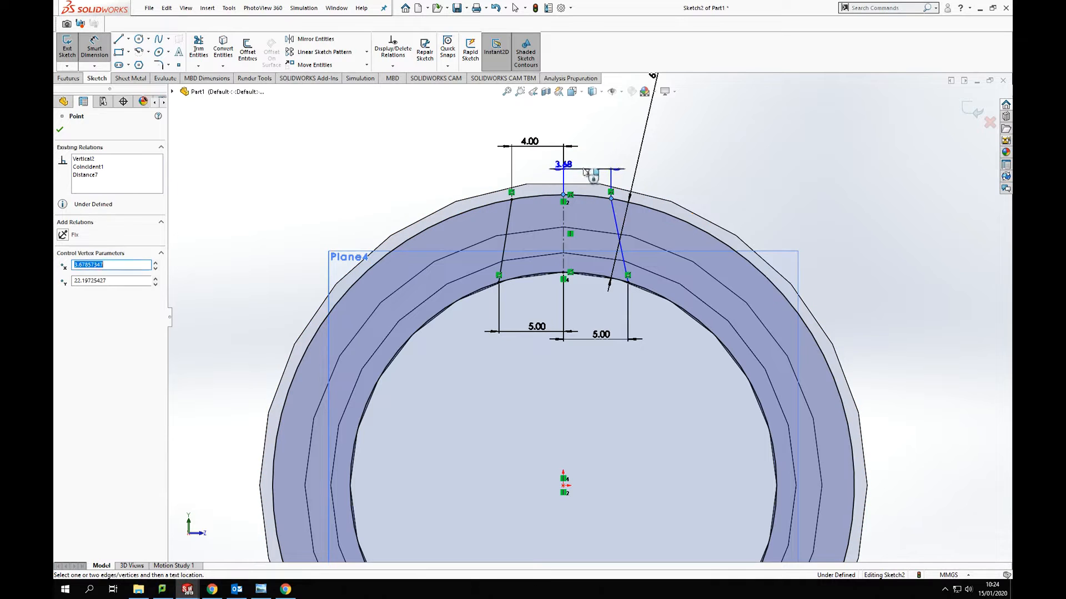
click(582, 161)
text(4)
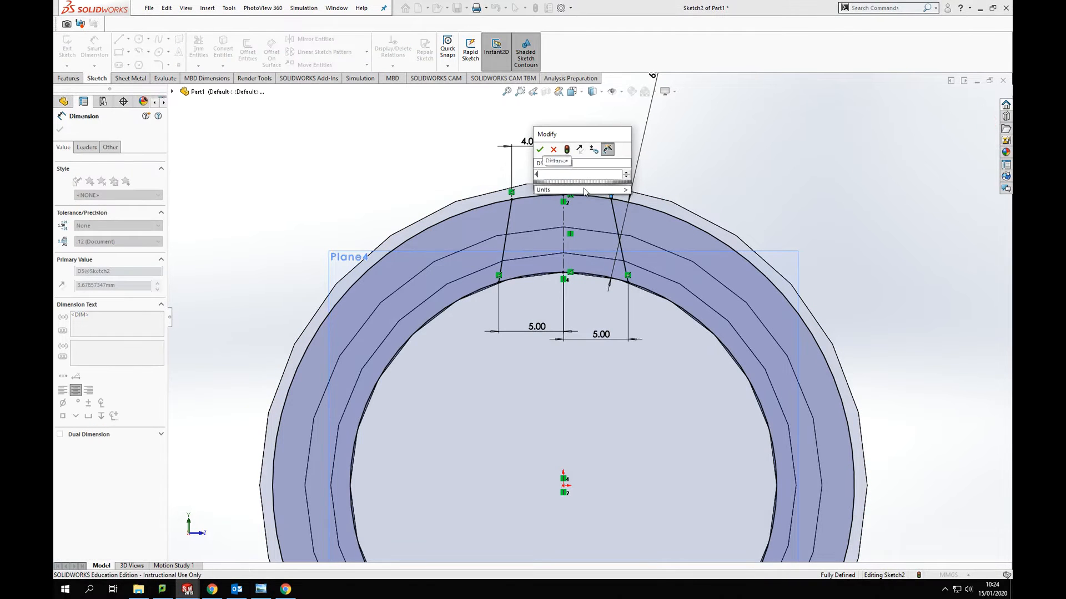
key(Return)
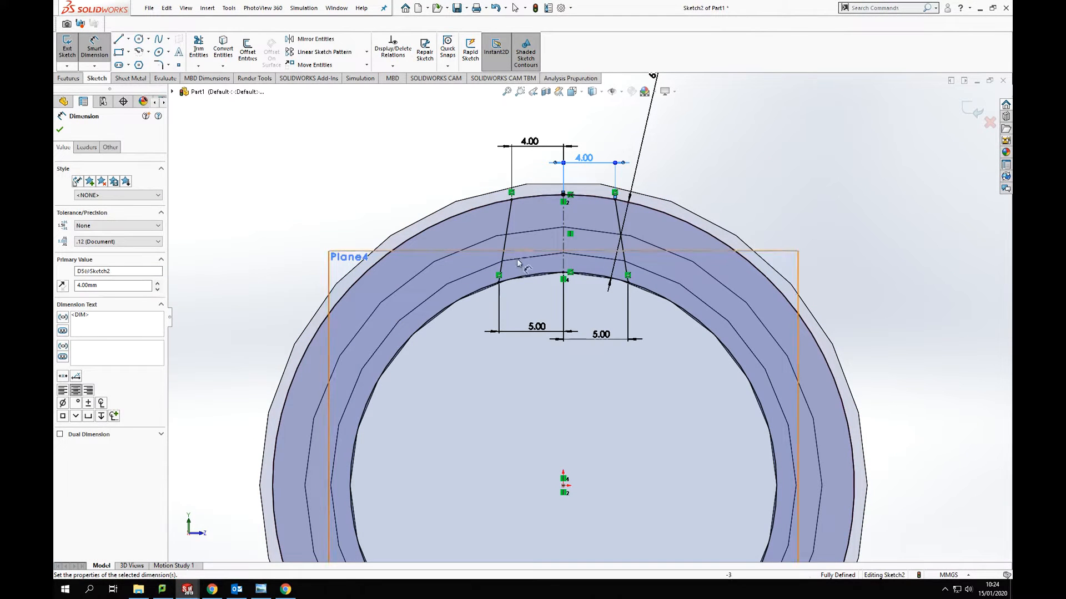
Step: Trim both circles outside the slanted lines, leaving a closed tapered segment
click(200, 51)
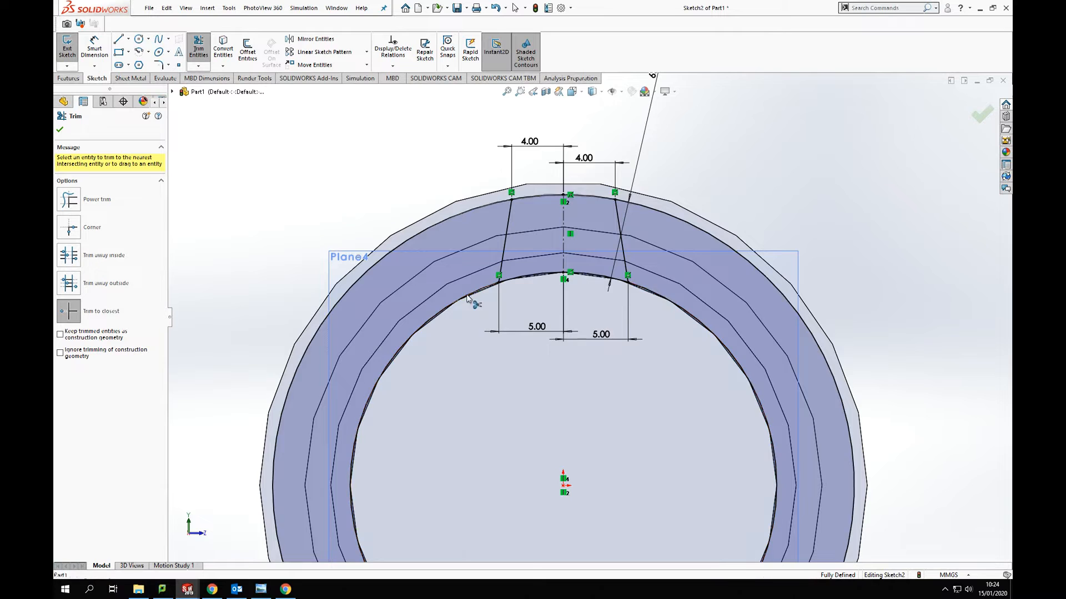
click(453, 228)
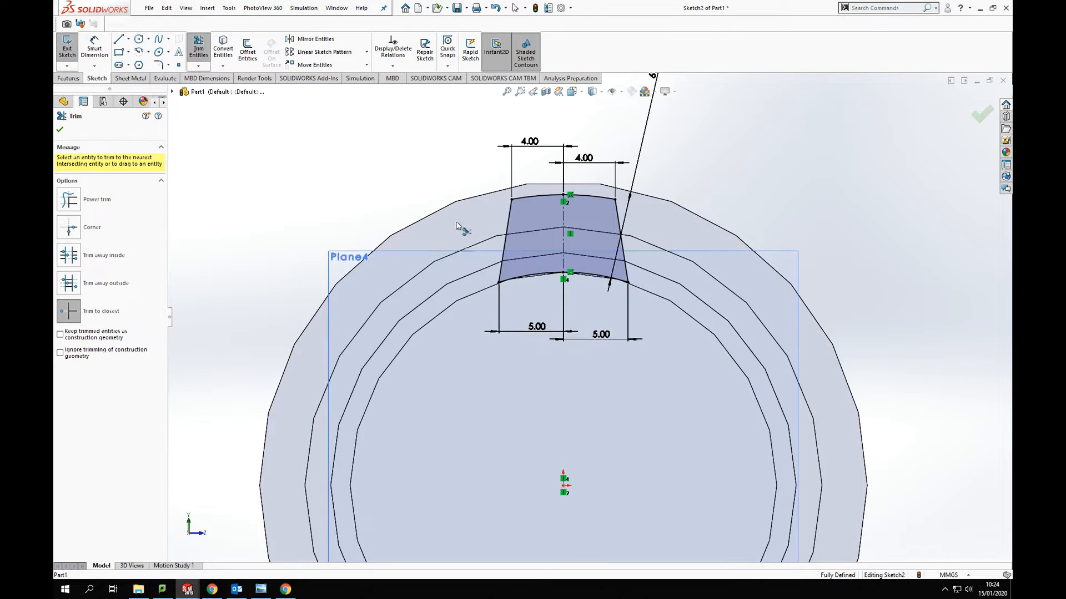
Step: Extrude the tapered segment 19 mm toward the handle's near end as a blind boss merged with the body
middle_drag(622, 351, 714, 375)
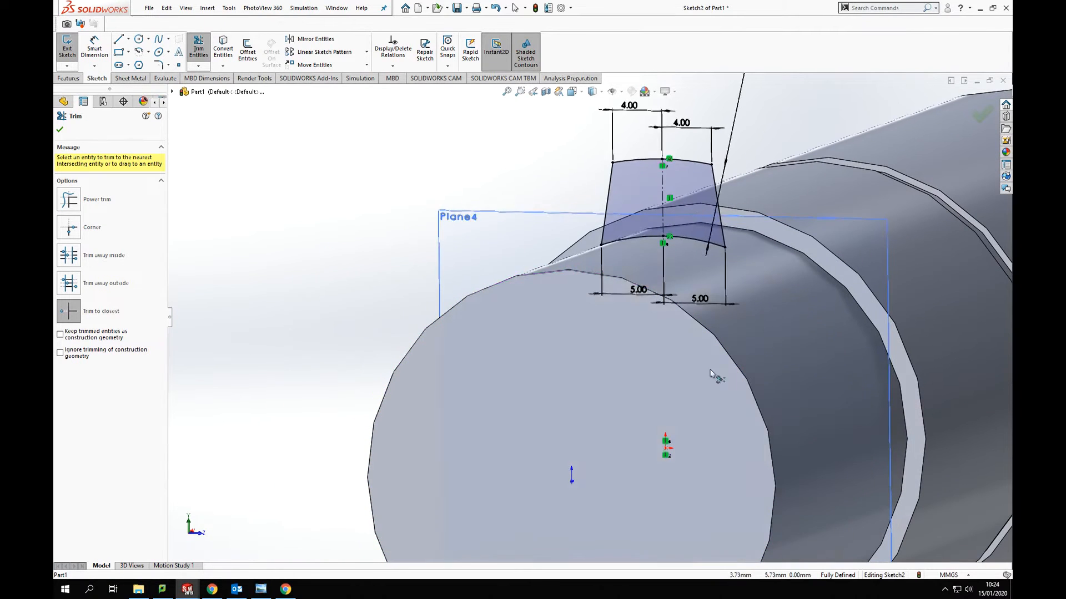
middle_drag(680, 296, 686, 300)
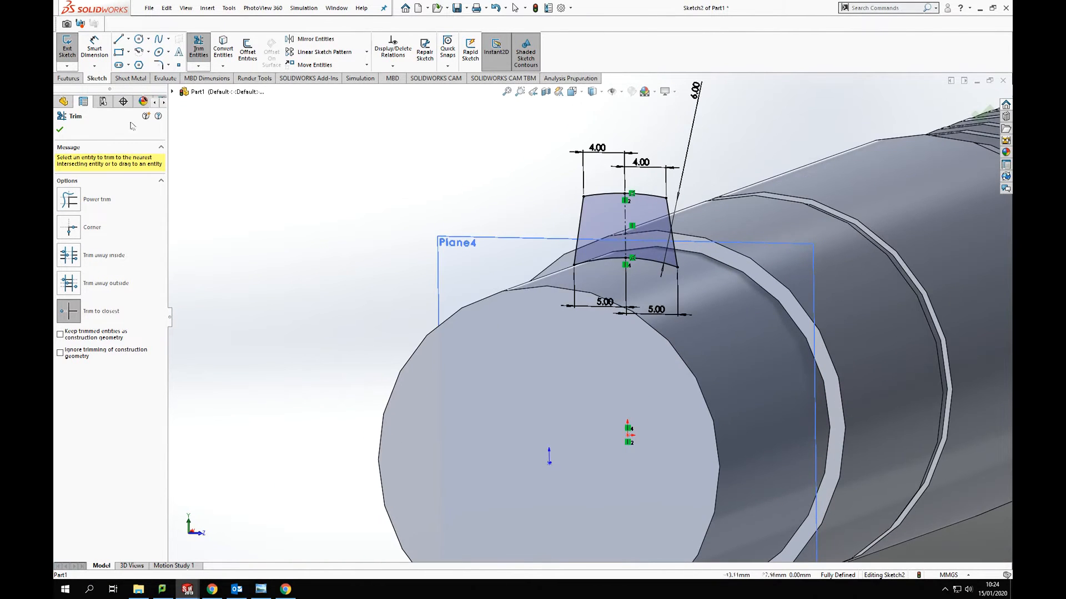
click(82, 79)
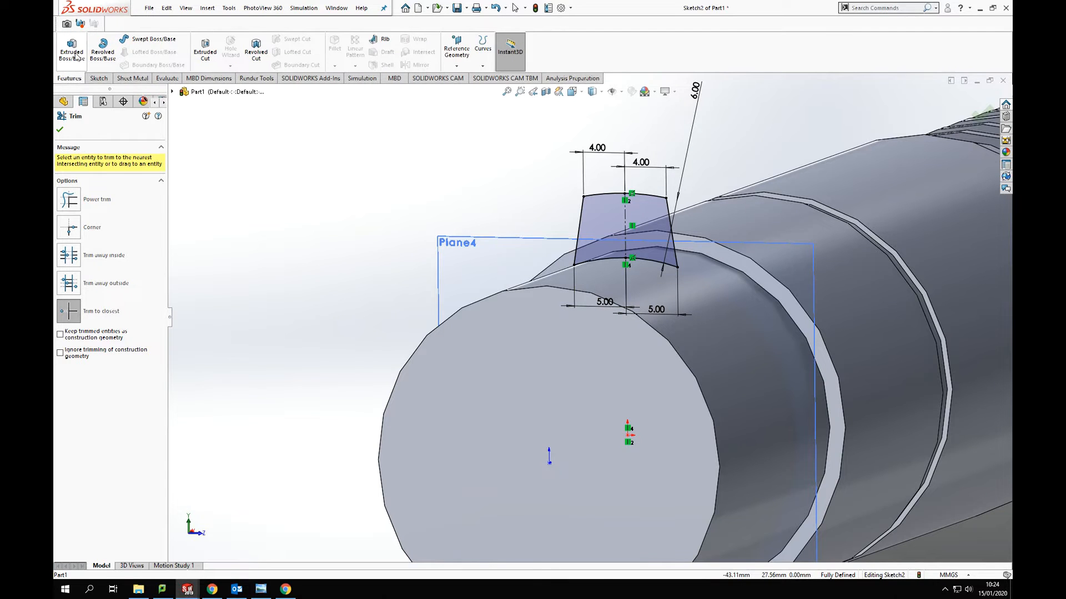
key(Escape)
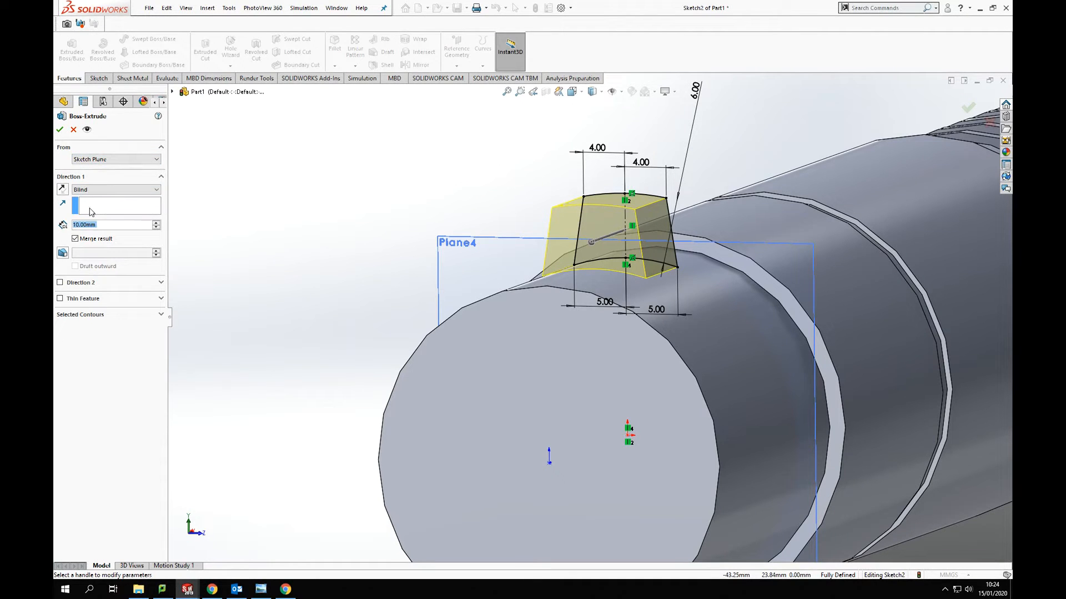
text(19)
key(Return)
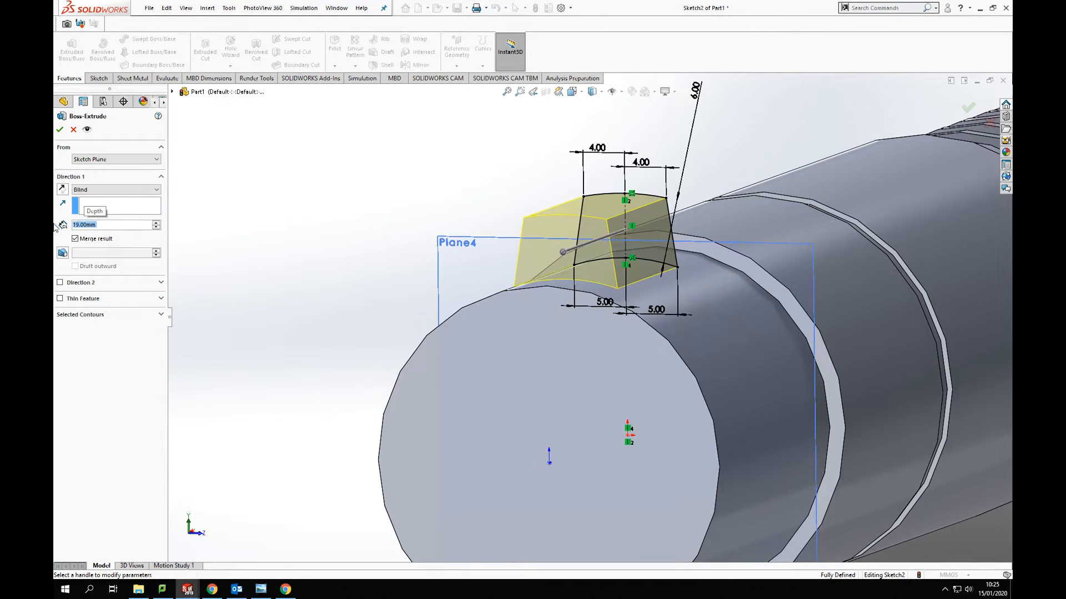
click(61, 132)
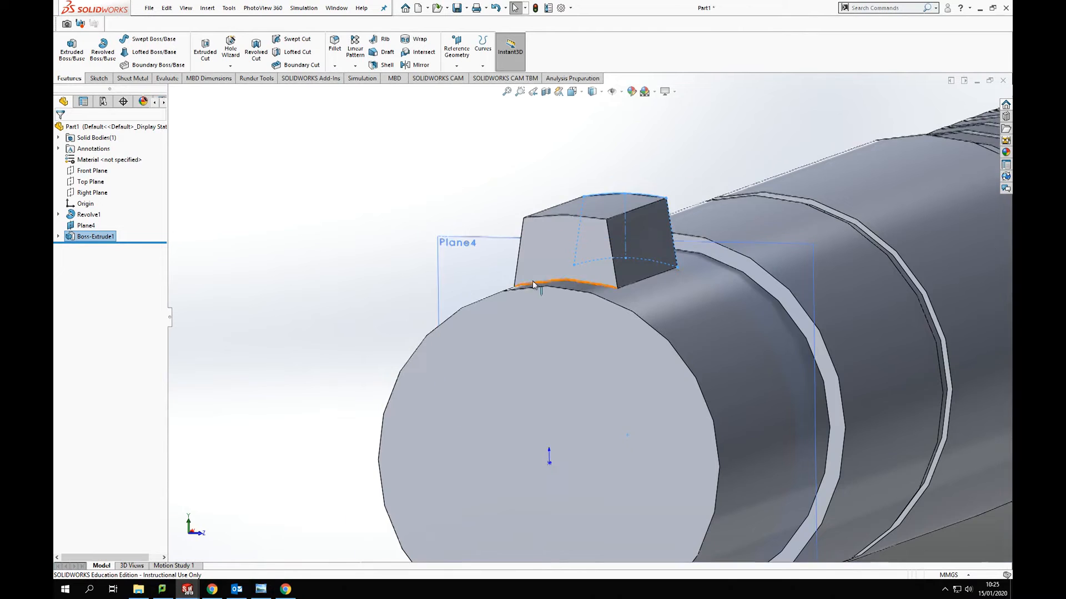
Step: Start a new sketch on the Front Plane, viewed face-on
scroll(555, 294, down, 2)
middle_drag(562, 298, 537, 316)
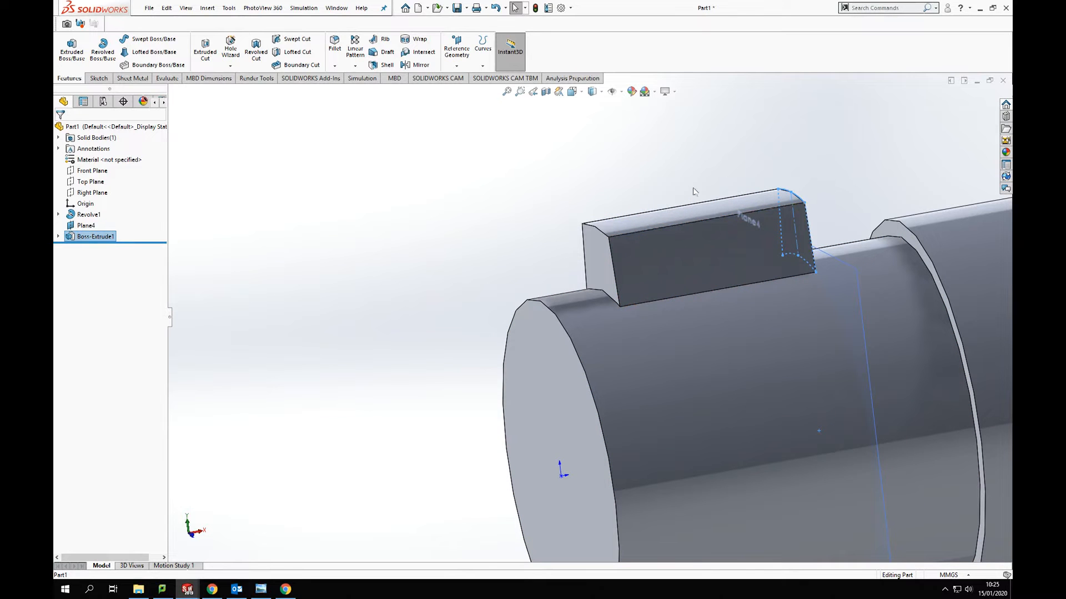
middle_drag(654, 266, 724, 231)
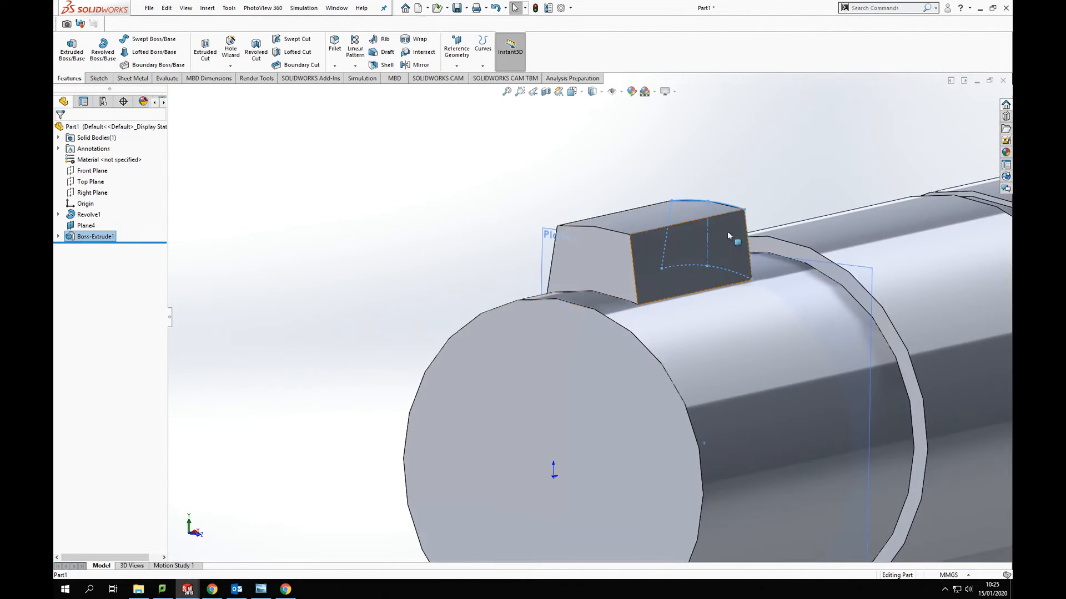
middle_drag(281, 250, 344, 278)
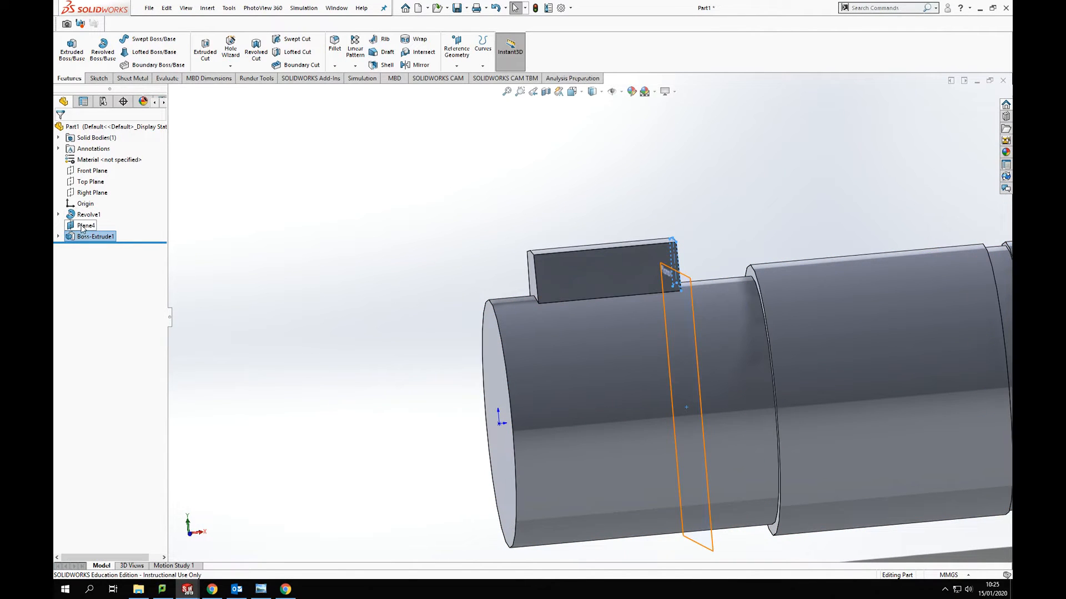
mouse_move(311, 248)
middle_down()
mouse_move(344, 269)
mouse_move(315, 245)
middle_up()
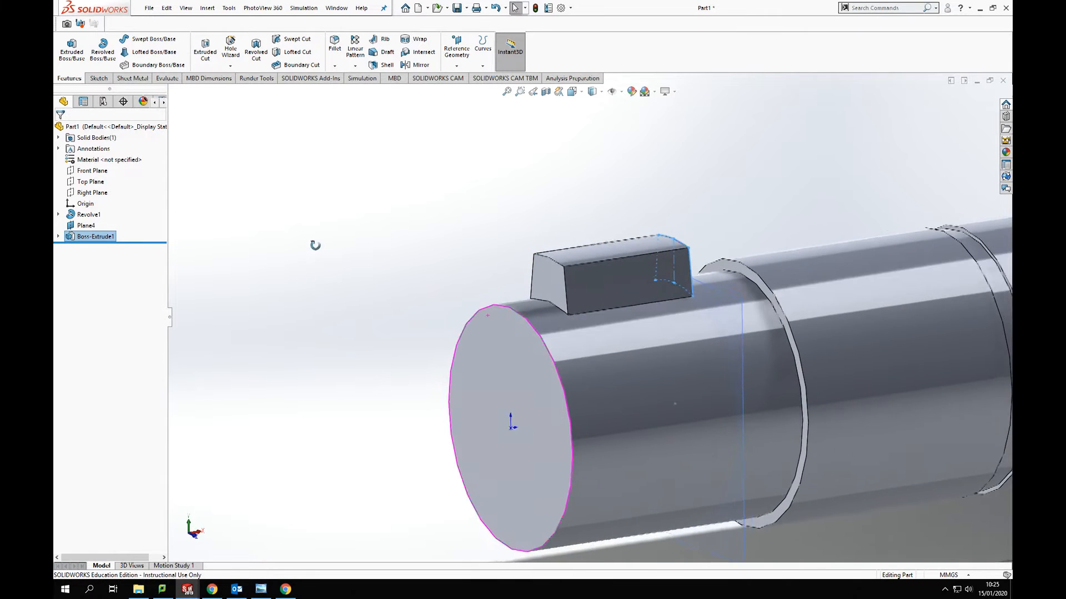
click(88, 173)
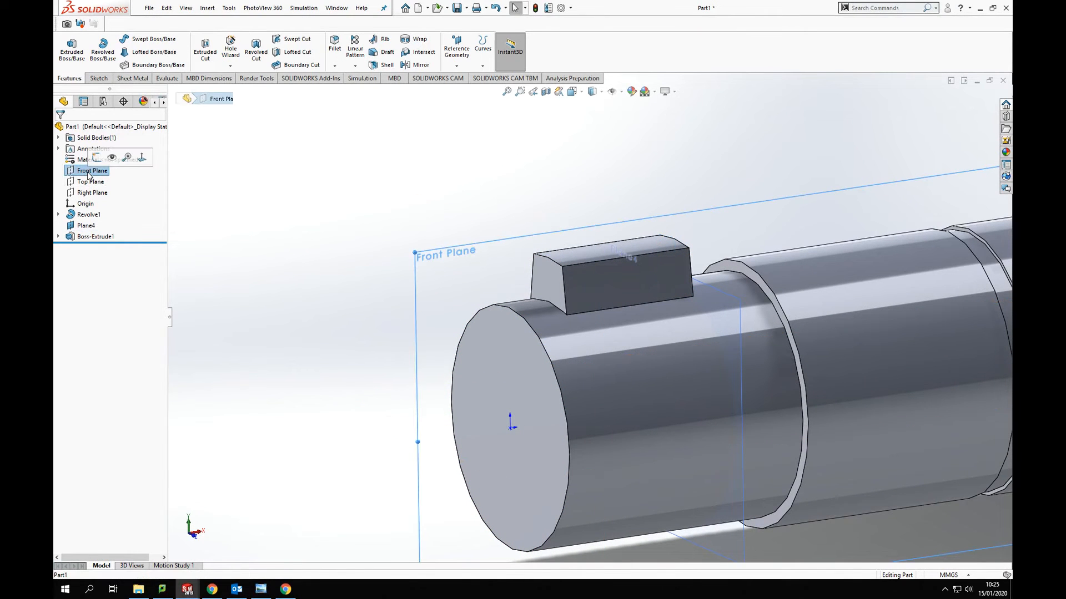
click(141, 157)
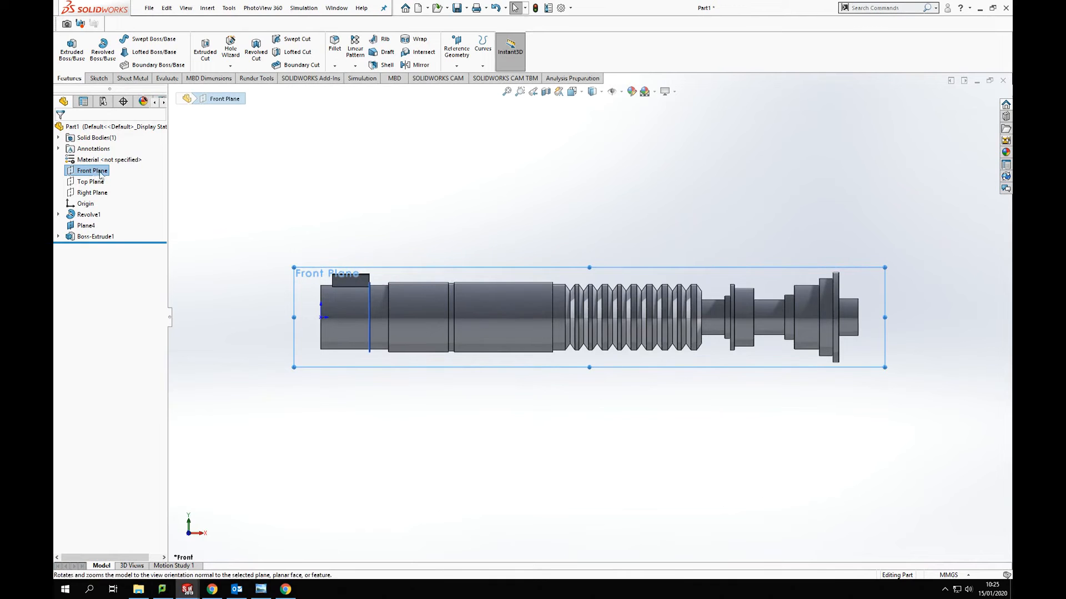
click(106, 160)
click(105, 172)
click(124, 157)
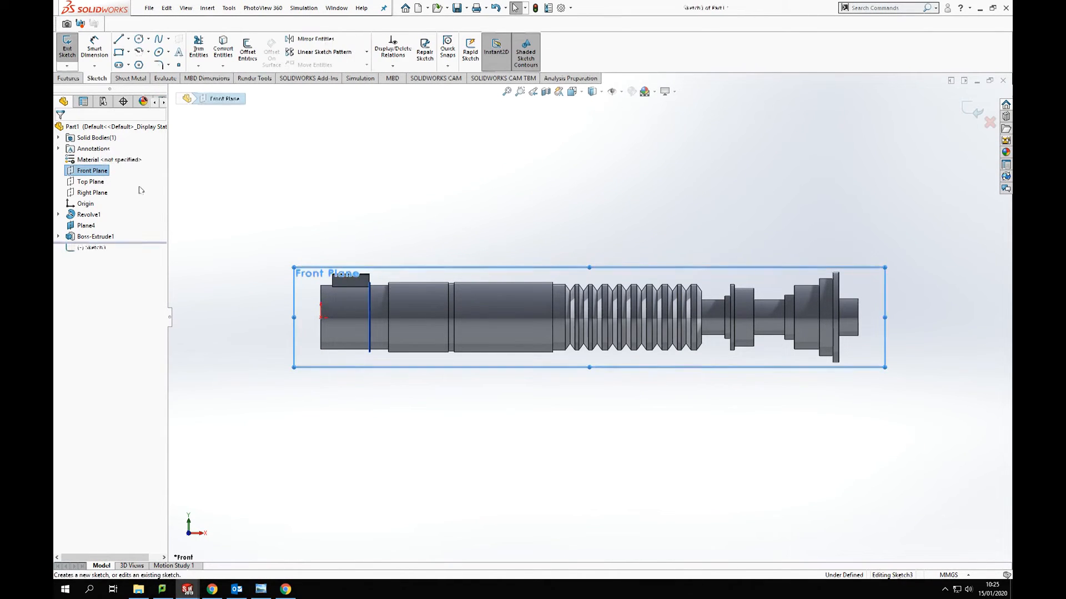
Step: Sketch a closed right triangle over the boss's inner end, sloping from its base to the upper edge, with a top side about 2.64 mm long
scroll(433, 287, down, 5)
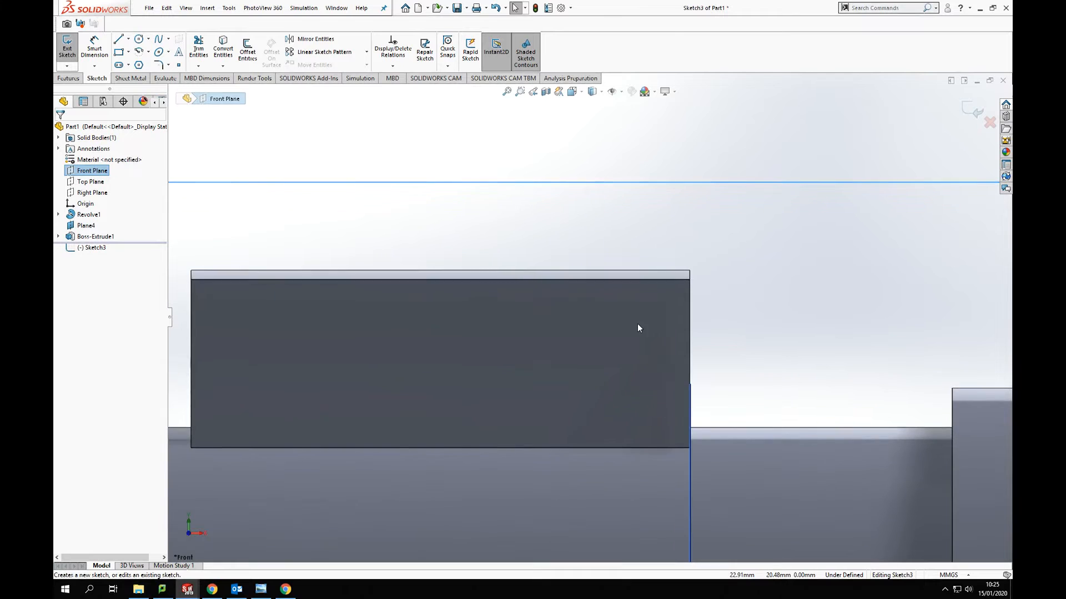
click(122, 39)
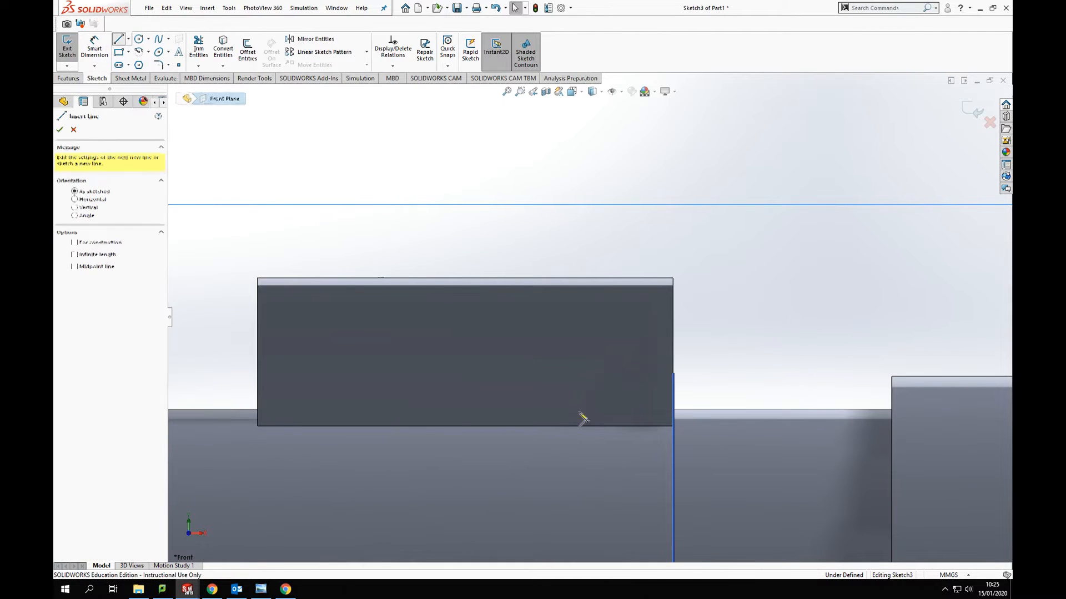
scroll(674, 433, down, 5)
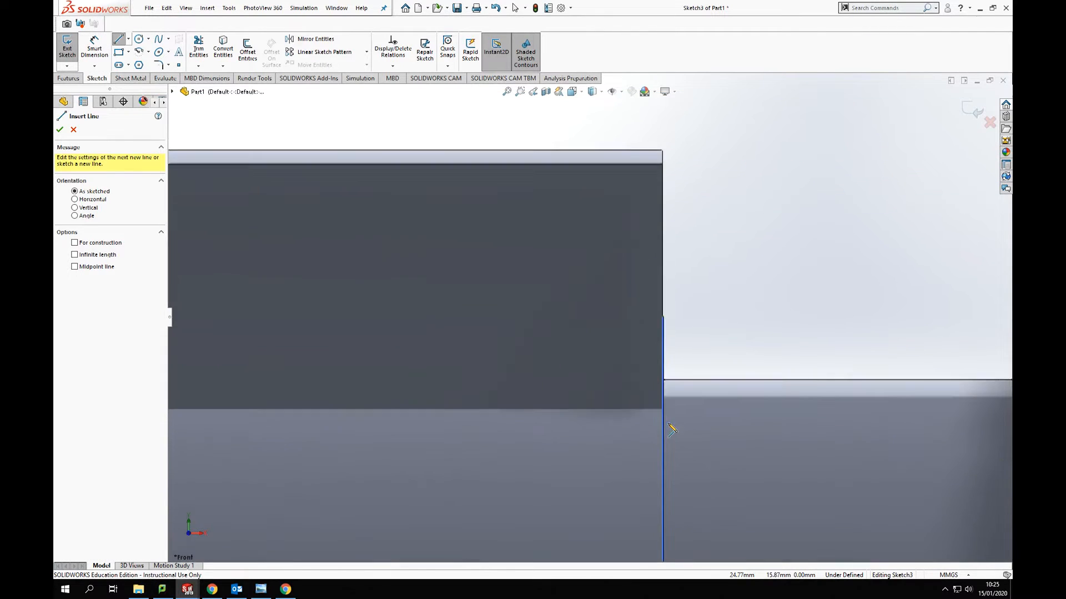
scroll(666, 410, up, 3)
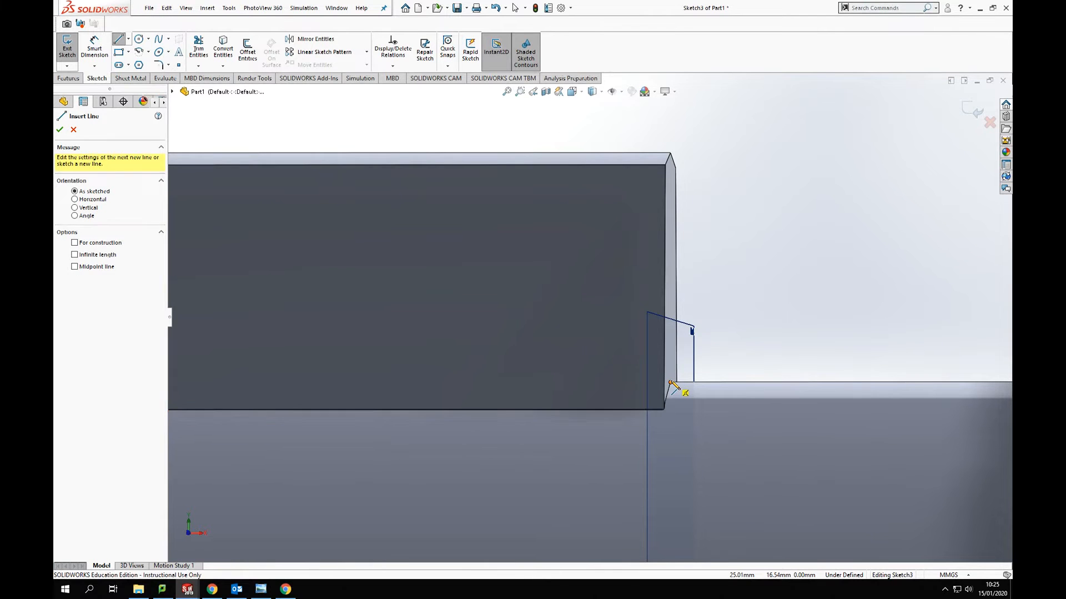
click(671, 383)
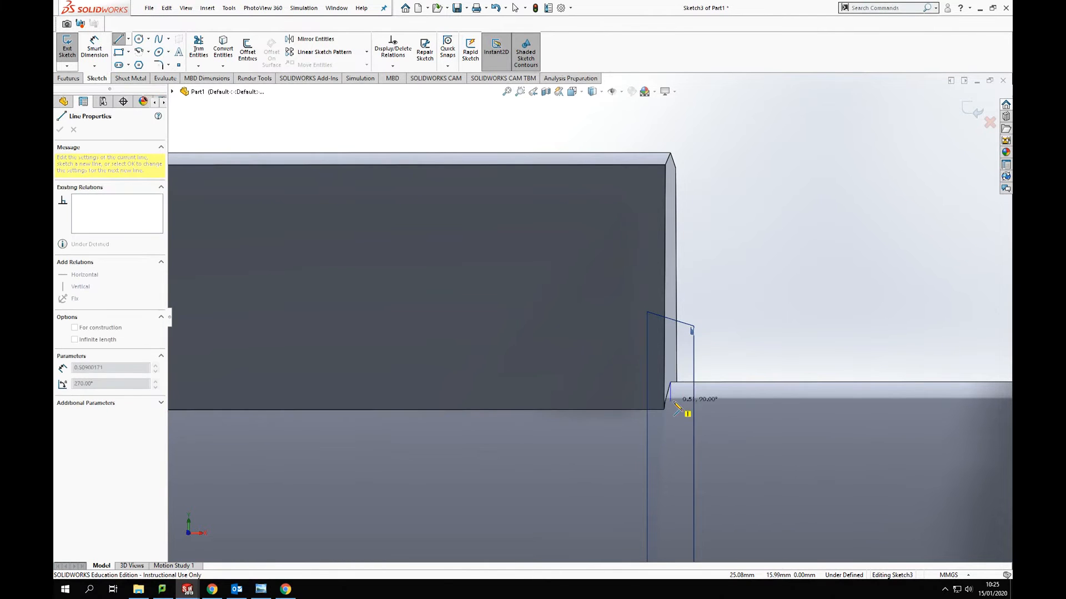
click(570, 154)
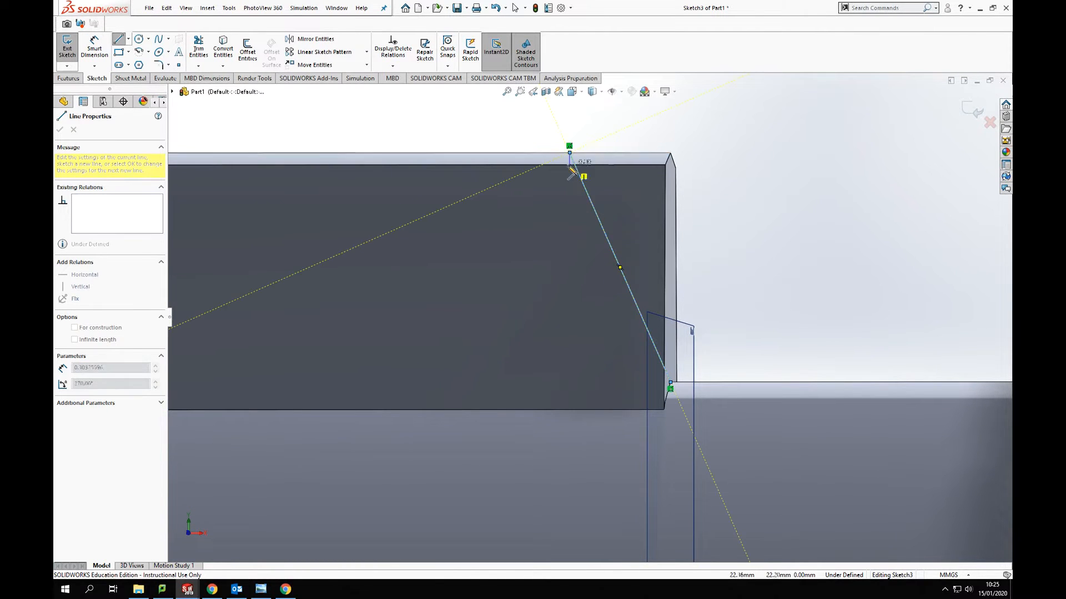
click(670, 153)
click(670, 383)
key(Escape)
Step: Dimension the triangle's horizontal top side to 4 mm
click(94, 49)
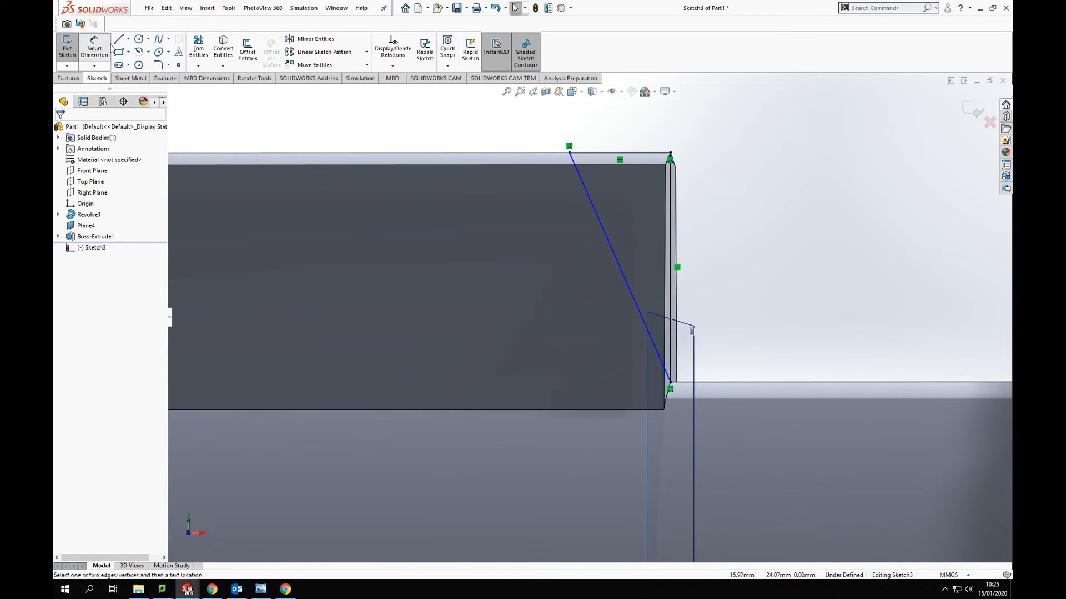
click(643, 155)
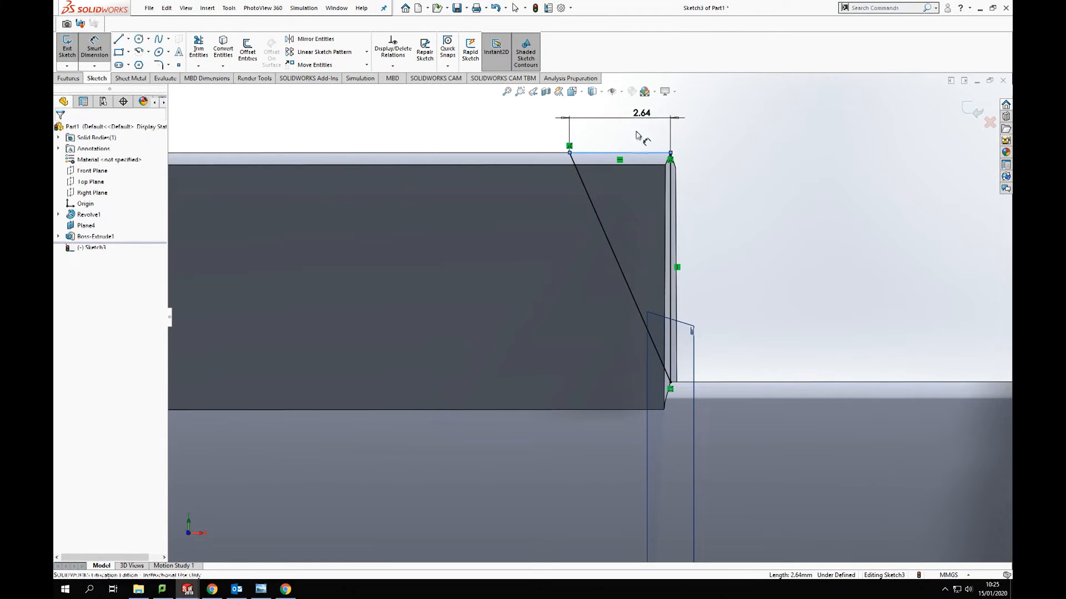
click(619, 130)
text(4)
key(Return)
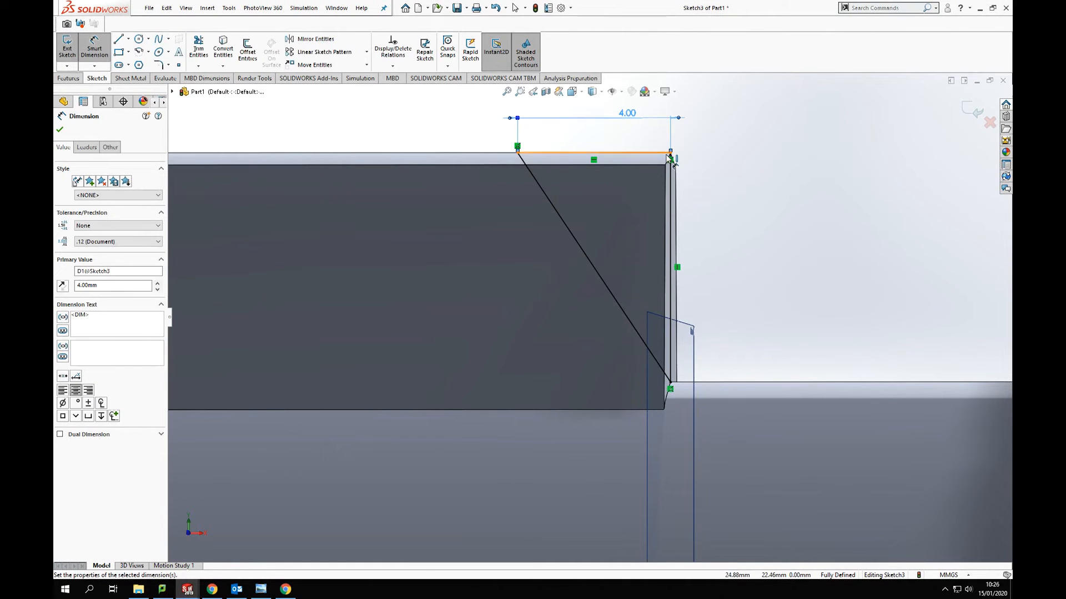
scroll(609, 199, up, 5)
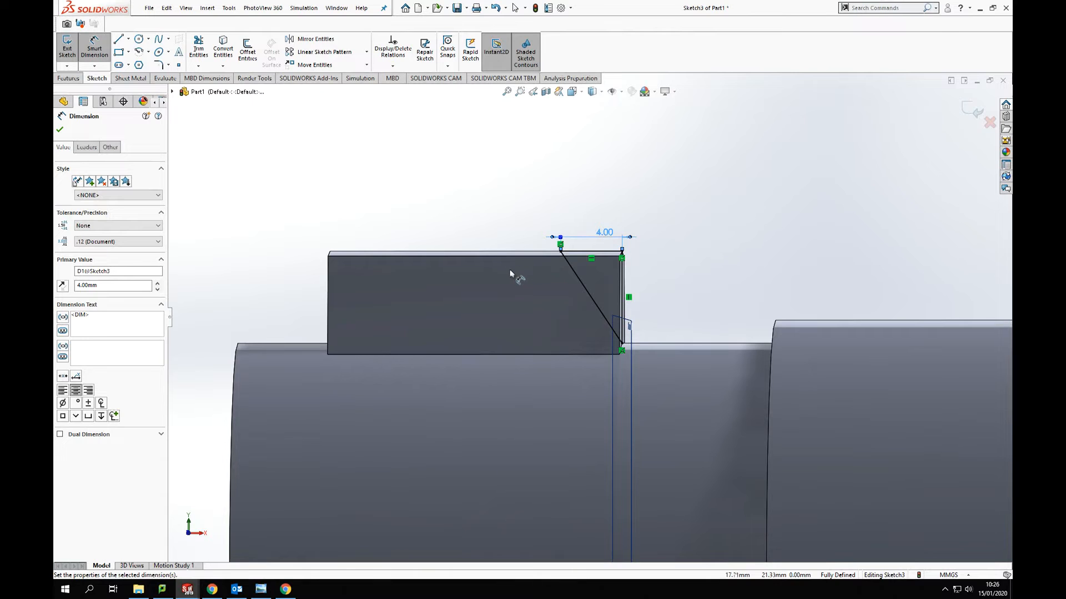
key(Escape)
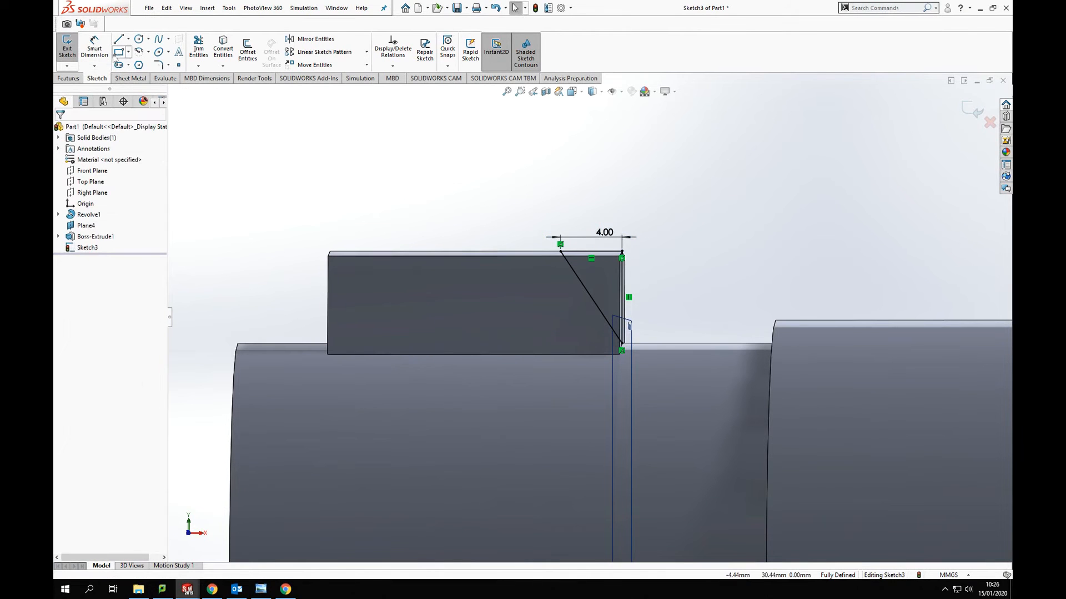
Step: Draw a vertical centreline from the midpoint of the boss's upper edge down to its lower edge
click(128, 39)
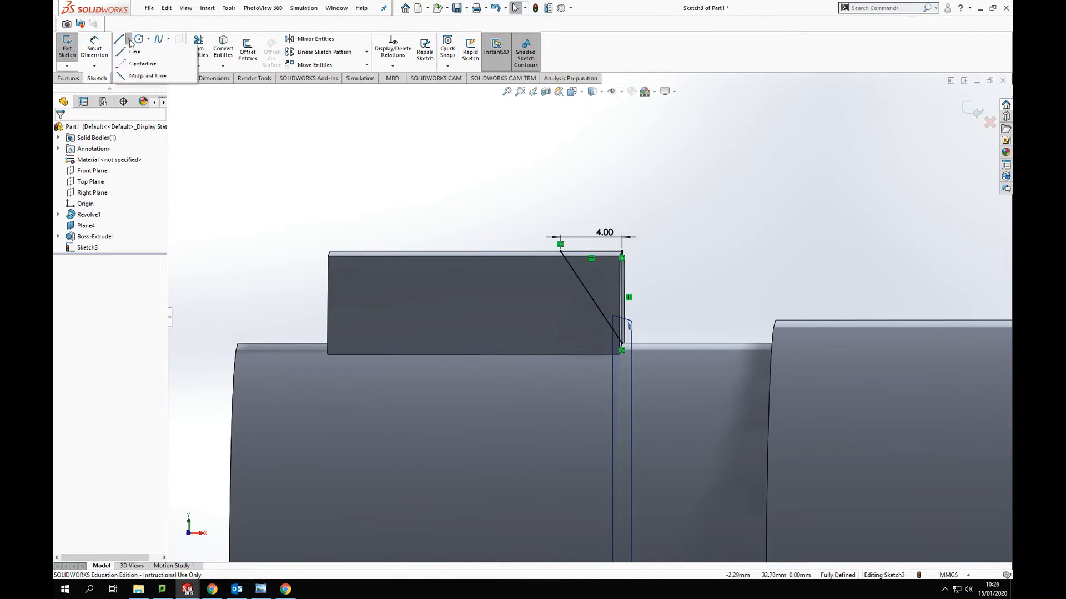
click(143, 65)
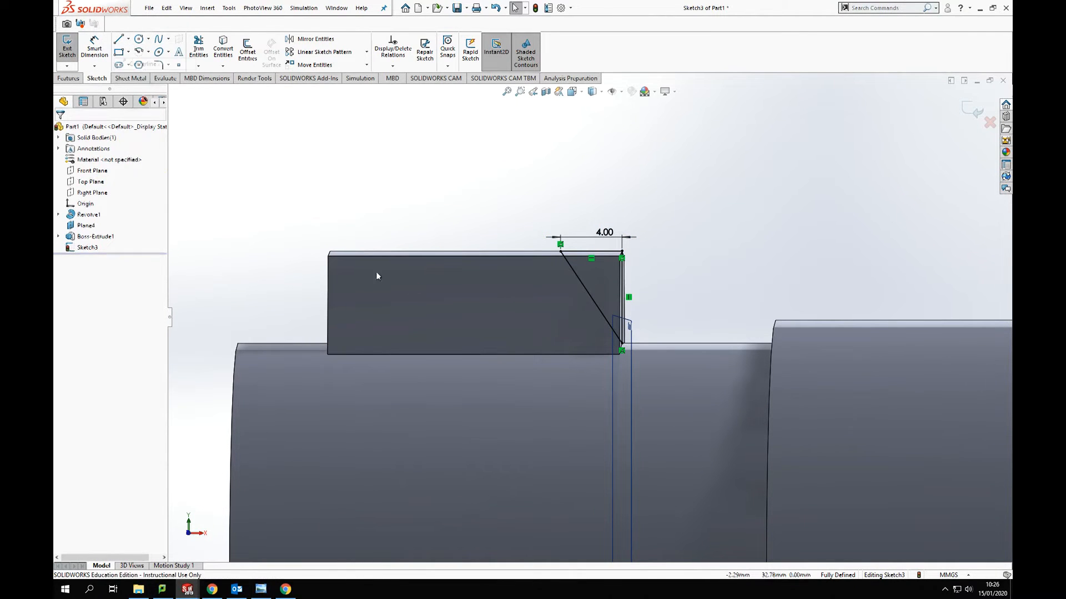
click(475, 251)
click(476, 356)
key(Escape)
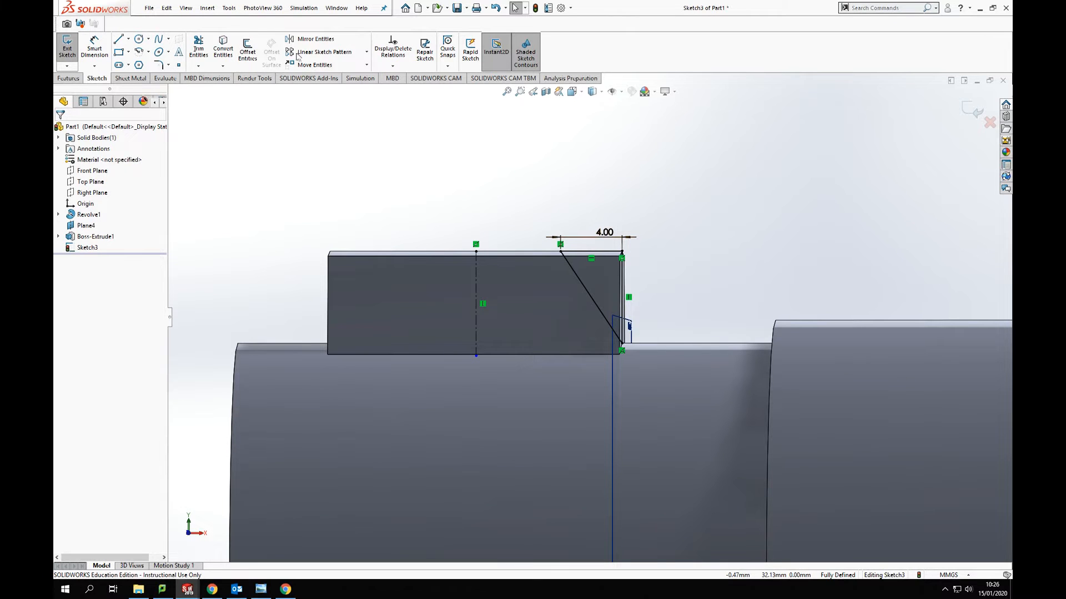
Step: Mirror the triangle's three lines about the vertical centreline onto the boss's outer end
click(326, 43)
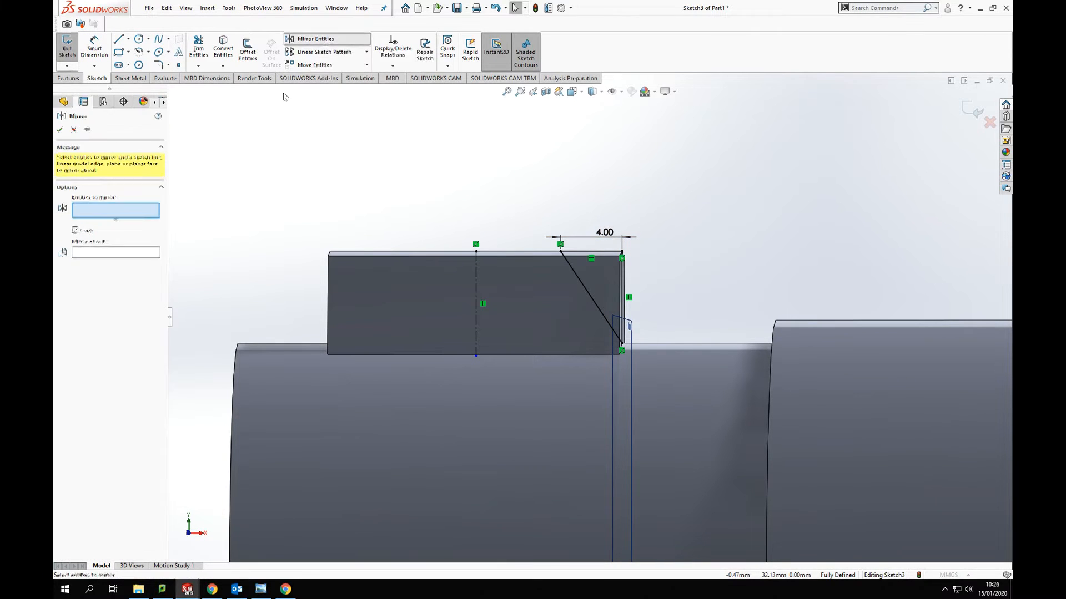
drag(666, 205, 544, 365)
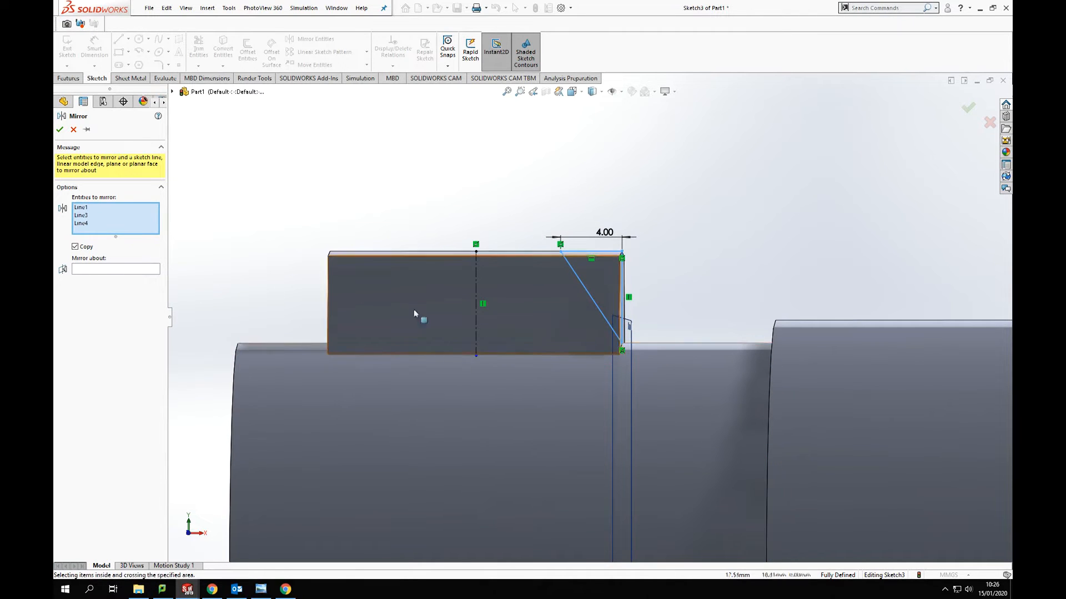
click(99, 269)
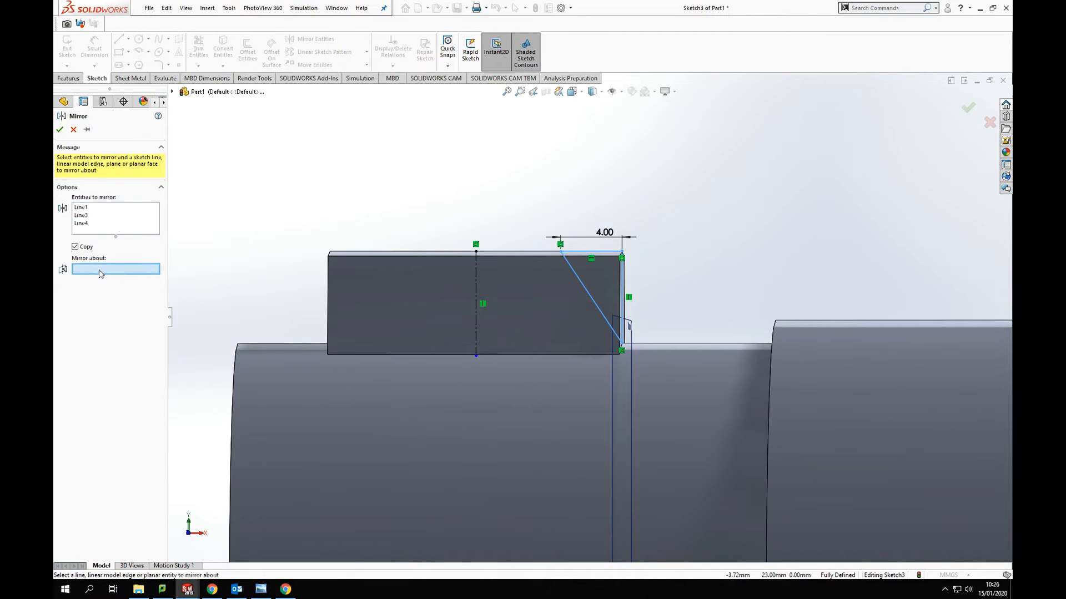
click(476, 281)
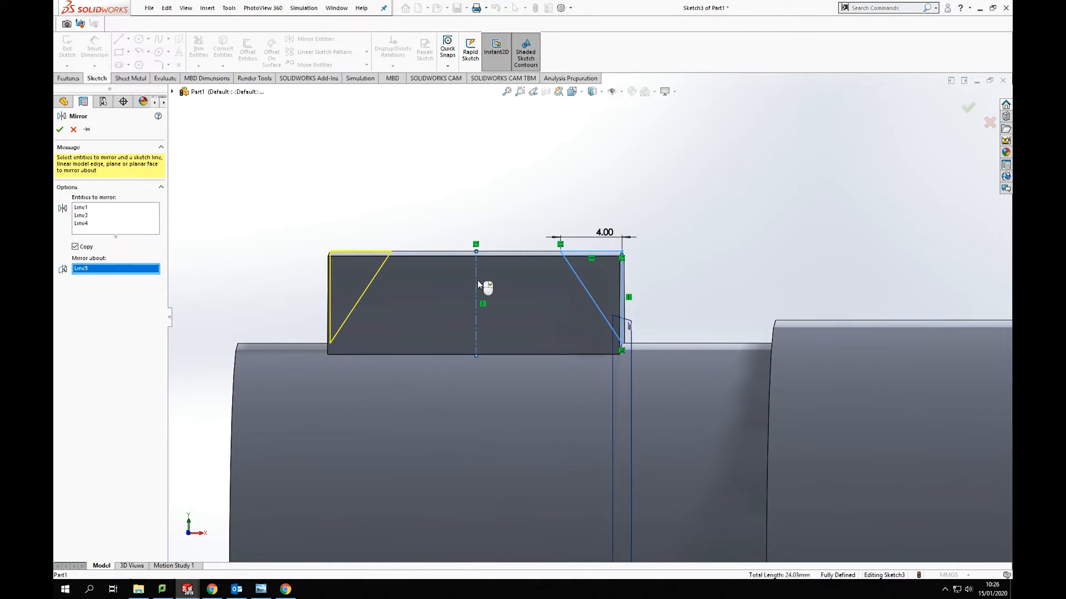
click(61, 130)
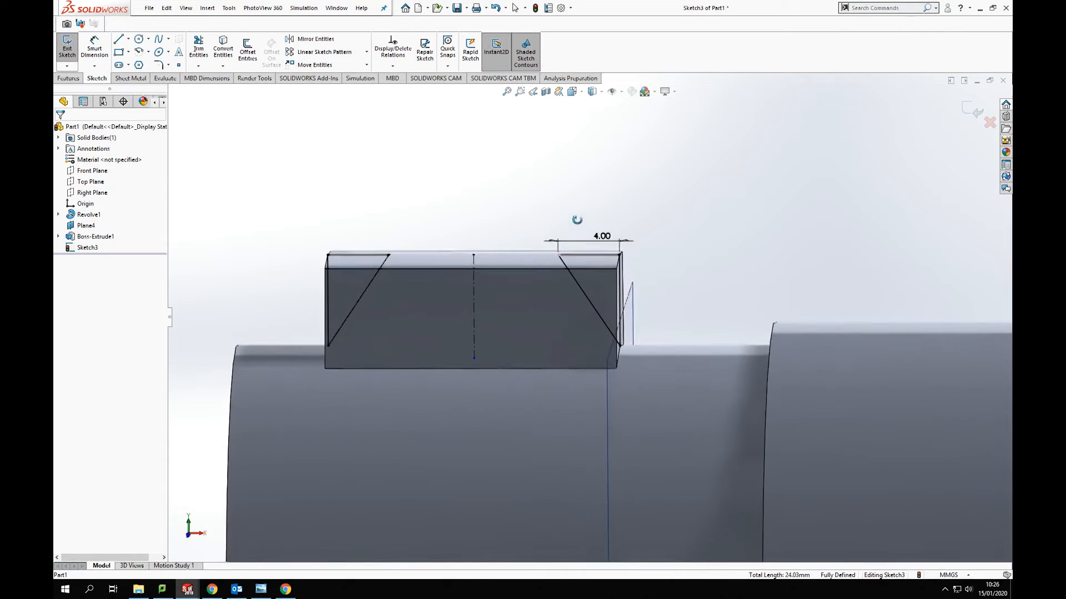
Step: Draw a horizontal centreline about 25 mm long from the origin along the handle's axis to the boss's inner end
middle_drag(577, 220, 580, 220)
scroll(548, 270, up, 3)
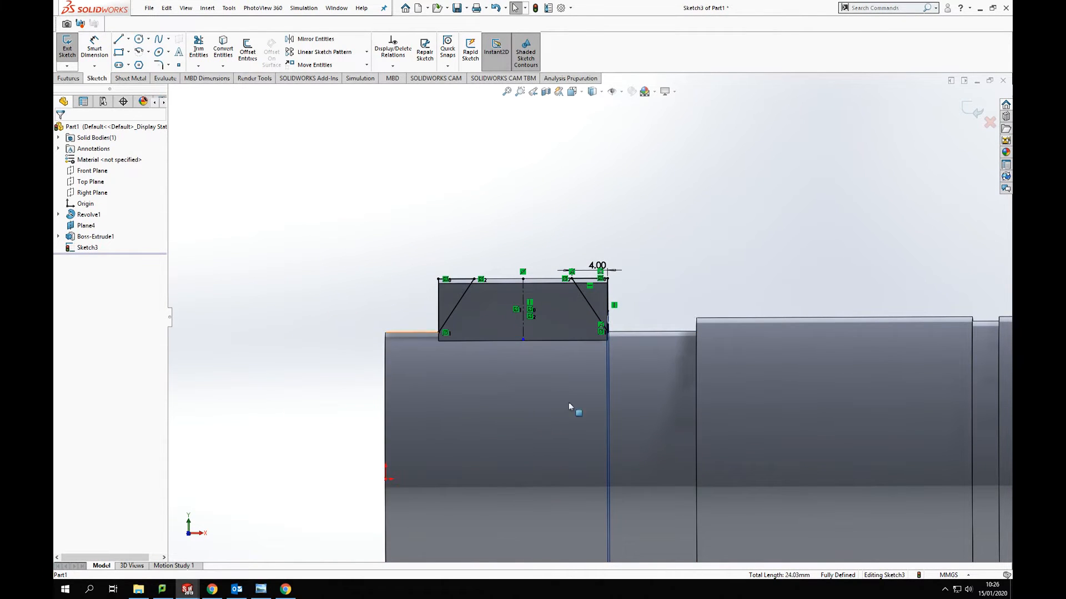
click(128, 39)
click(139, 64)
click(386, 479)
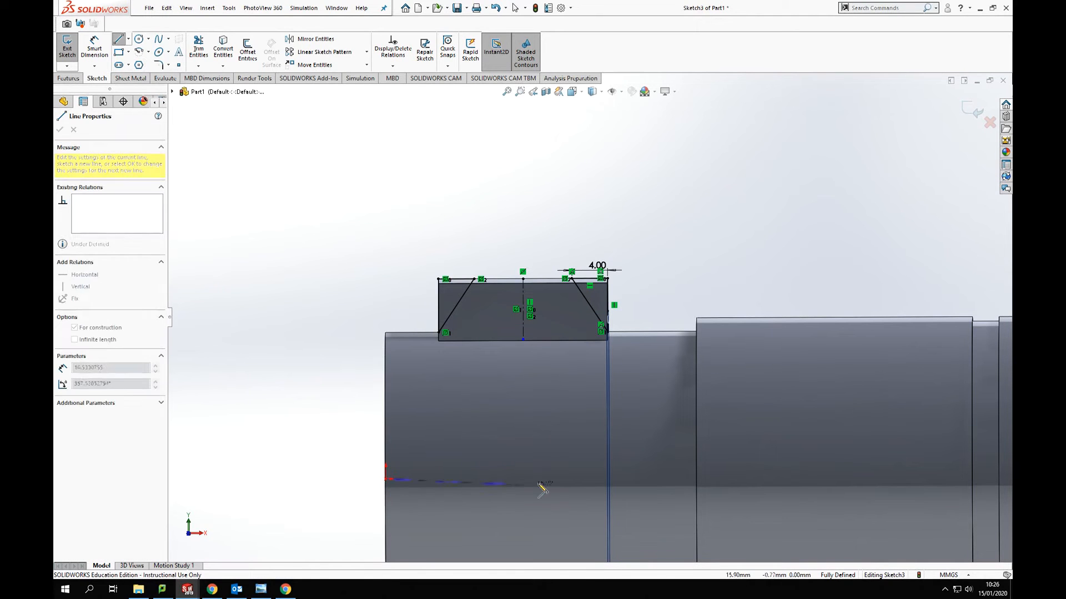
click(609, 479)
key(Escape)
key(Escape)
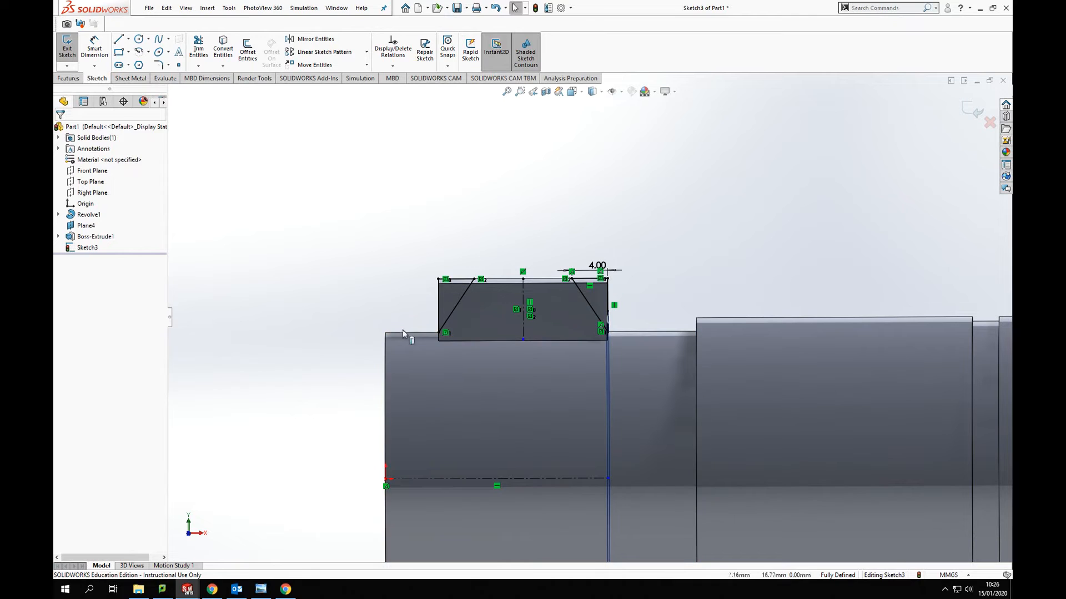
Step: Cut both triangles out of the boss with a 360° Revolved Cut about the horizontal centreline
click(502, 478)
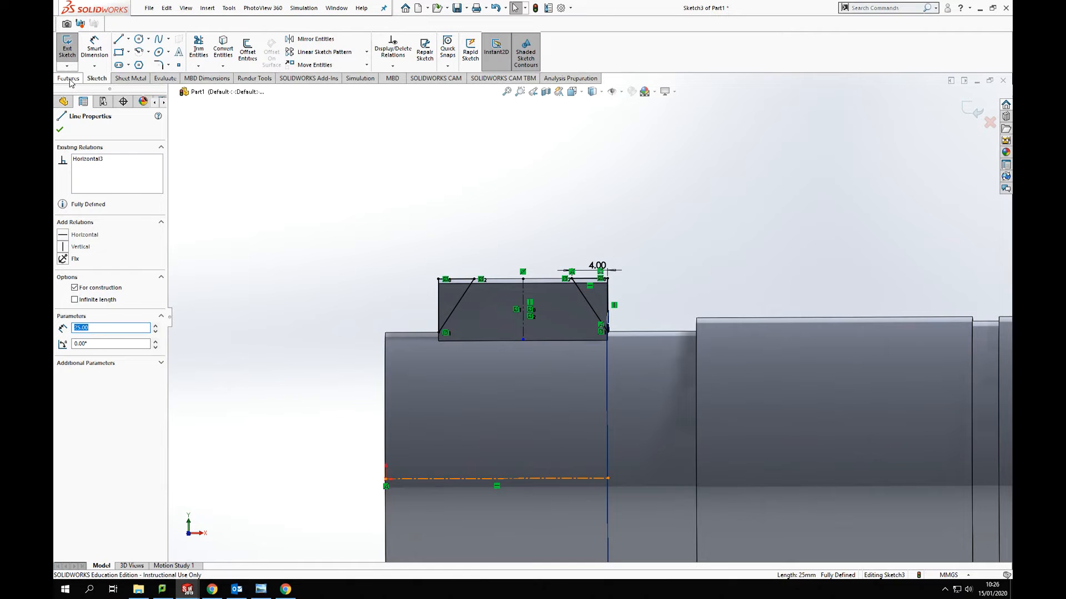
click(69, 79)
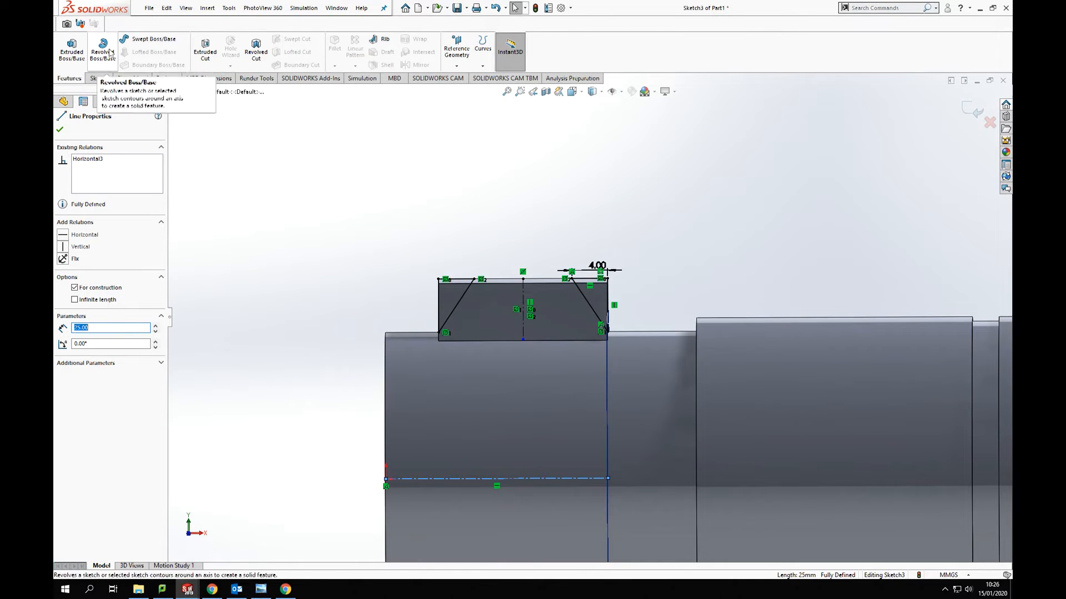
click(256, 53)
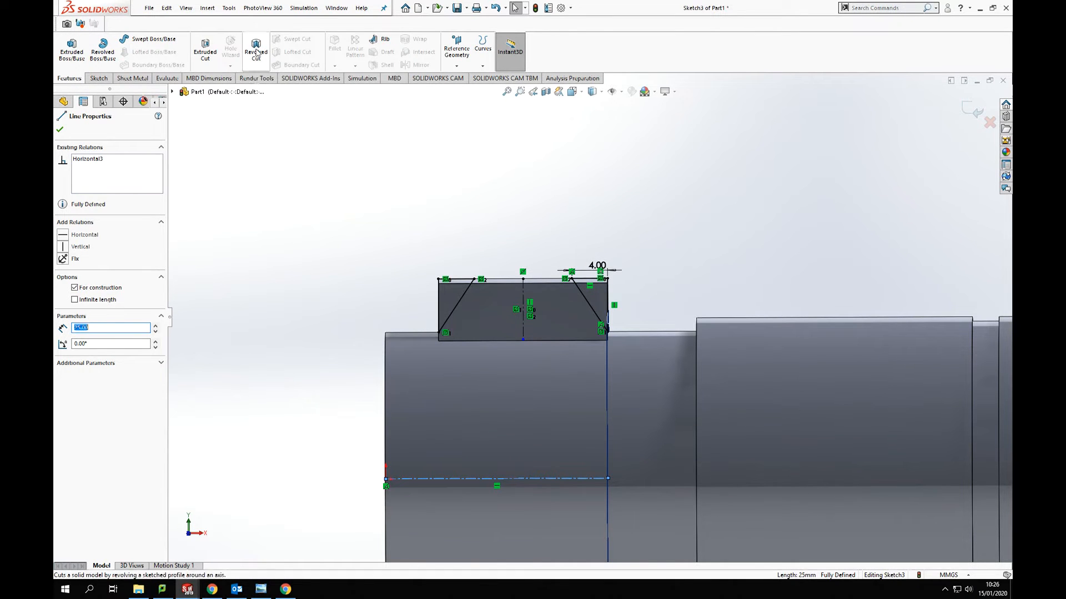
middle_drag(287, 218, 317, 229)
click(60, 130)
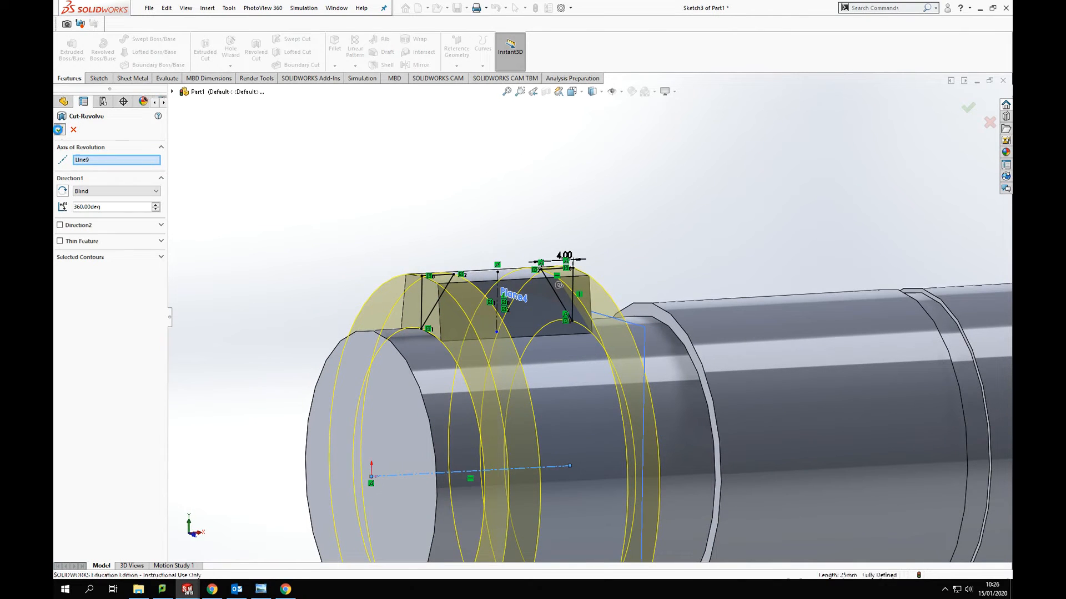
Step: Circular-pattern the boss extrusion and revolved cut around the handle's end-face edge, with 6 equally spaced instances over 360°
middle_drag(575, 253, 333, 261)
click(90, 237)
ctrl+click(93, 248)
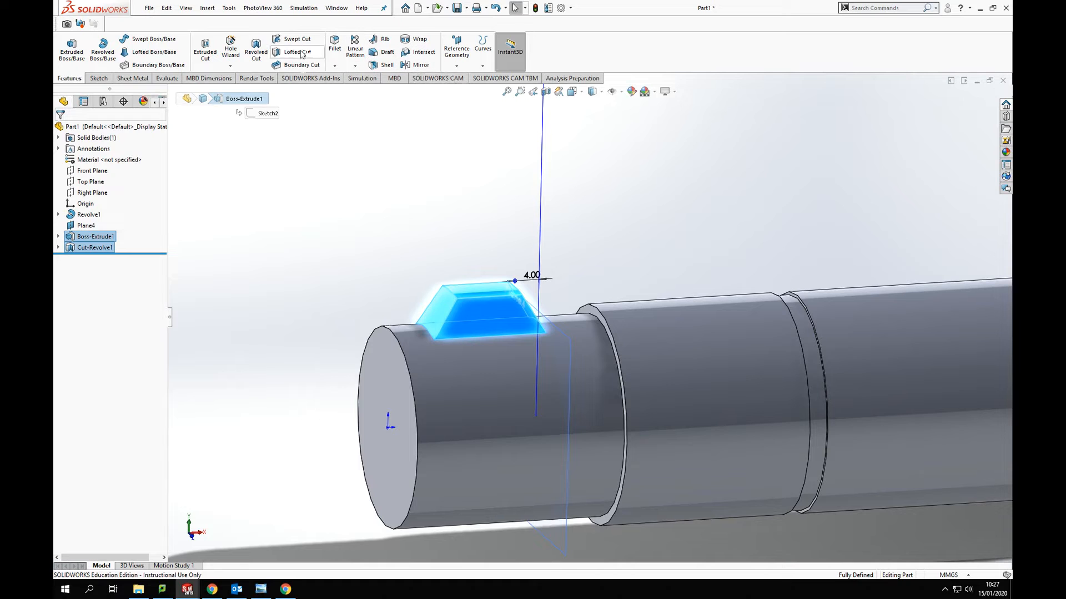
click(355, 67)
click(377, 97)
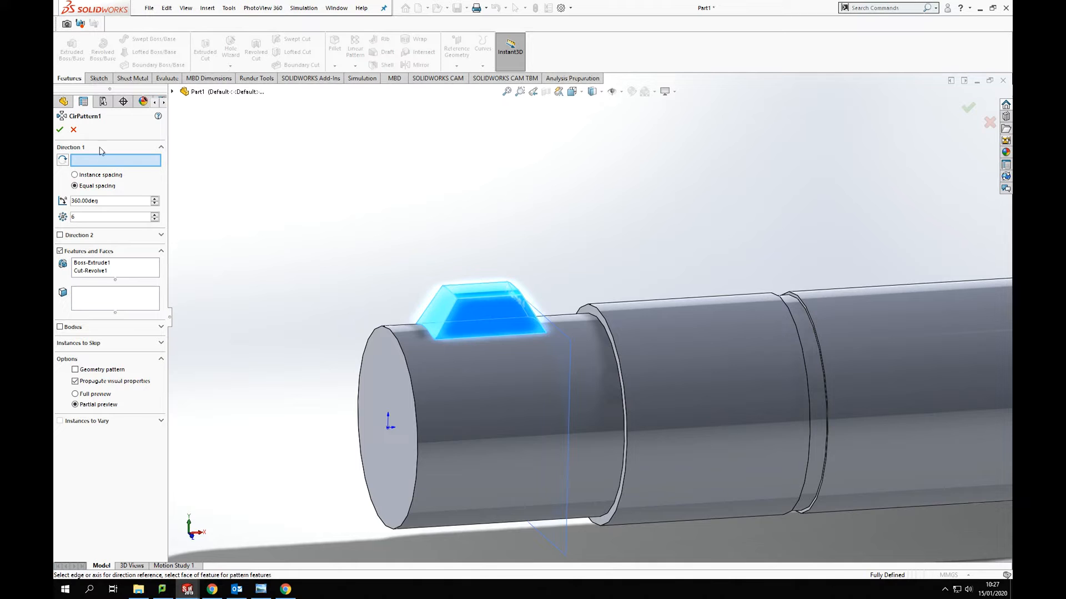
click(408, 366)
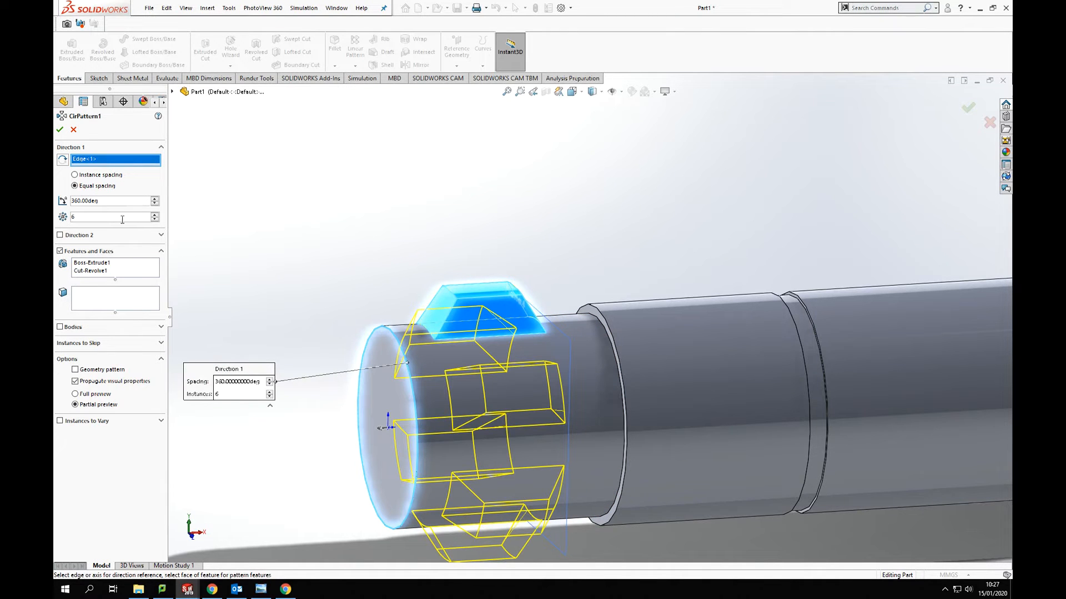
middle_drag(295, 242, 100, 241)
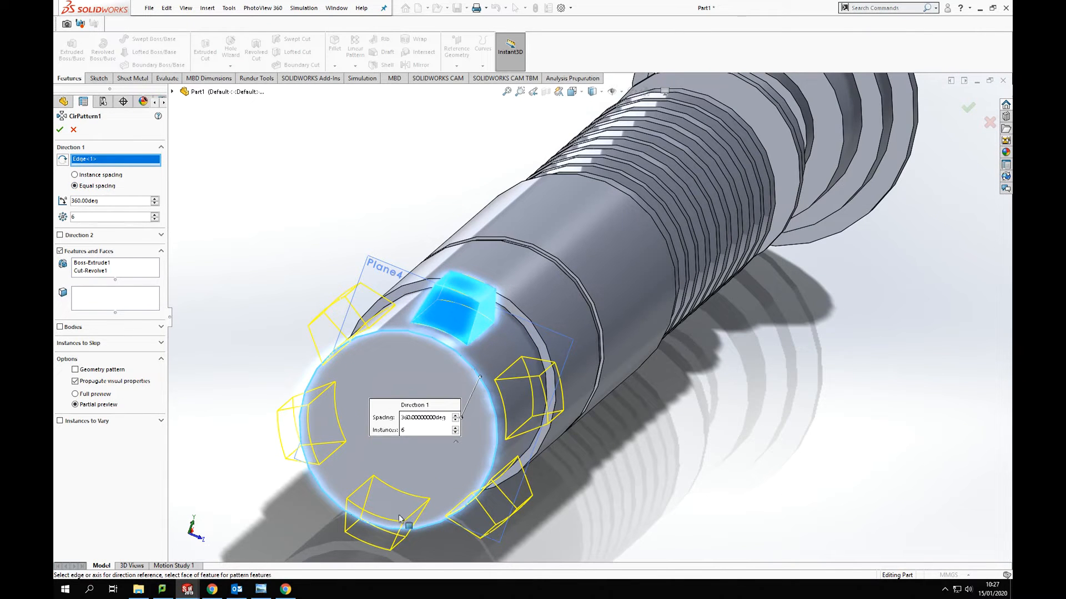
click(60, 130)
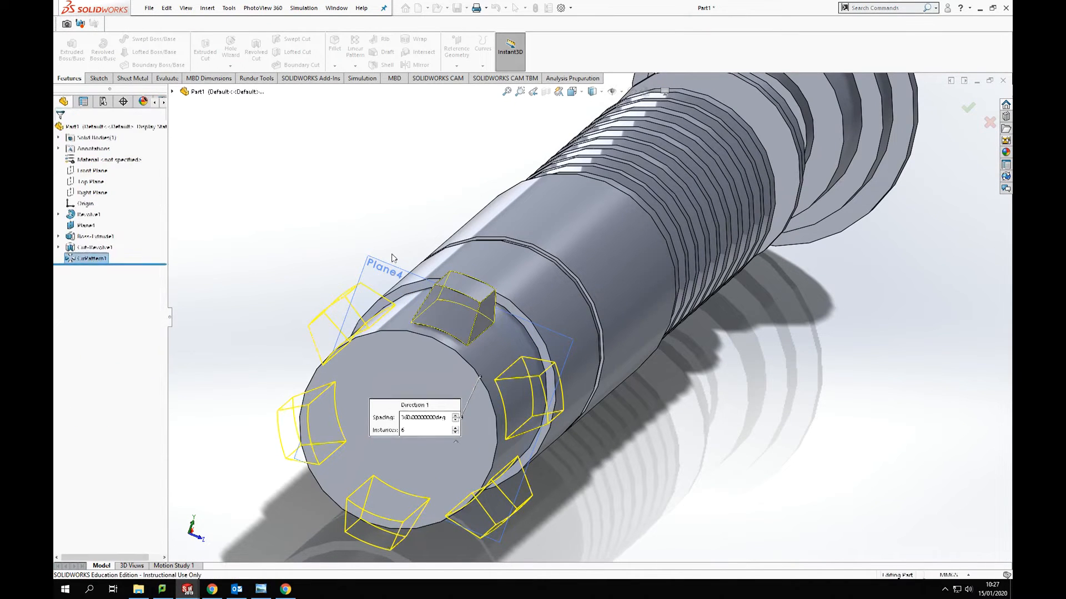
Step: Start a new sketch on the Front Plane, viewed face-on at the patterned bosses
middle_drag(378, 224, 359, 209)
scroll(359, 209, up, 4)
middle_drag(472, 344, 541, 332)
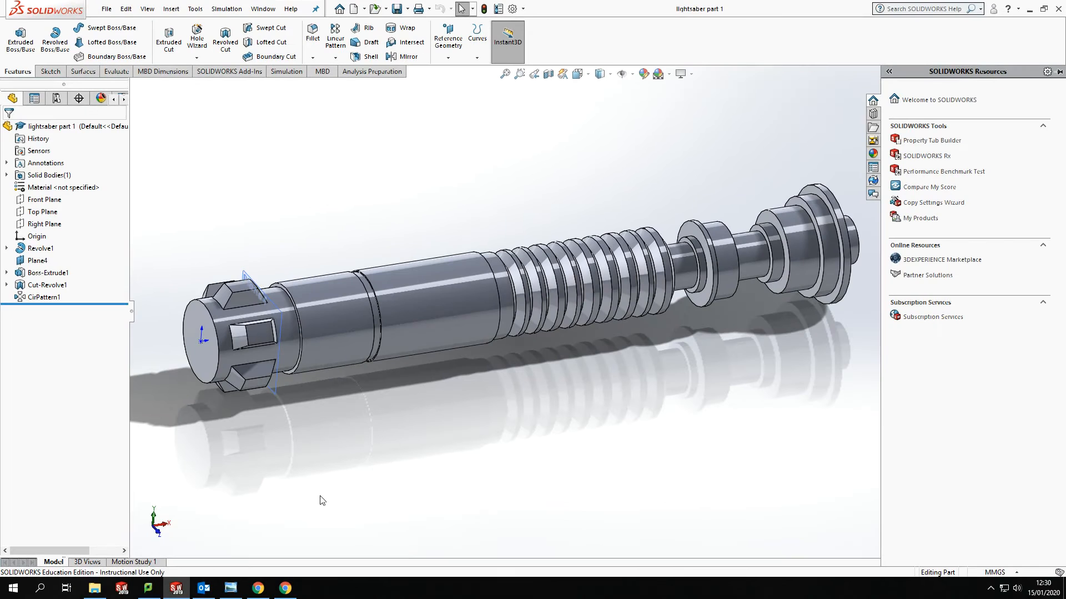
click(391, 316)
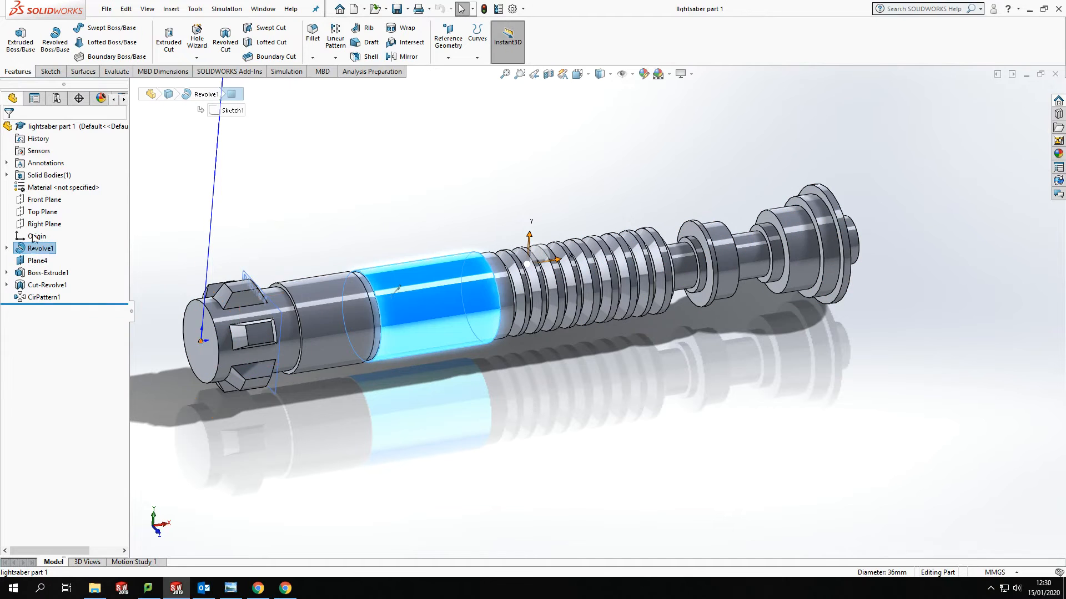
click(43, 201)
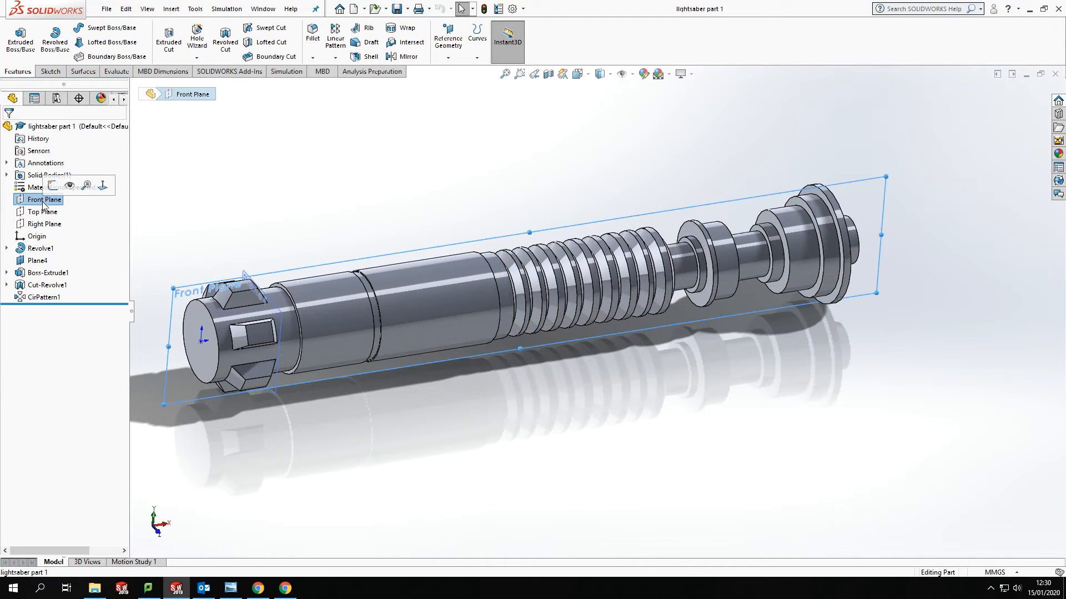
click(52, 185)
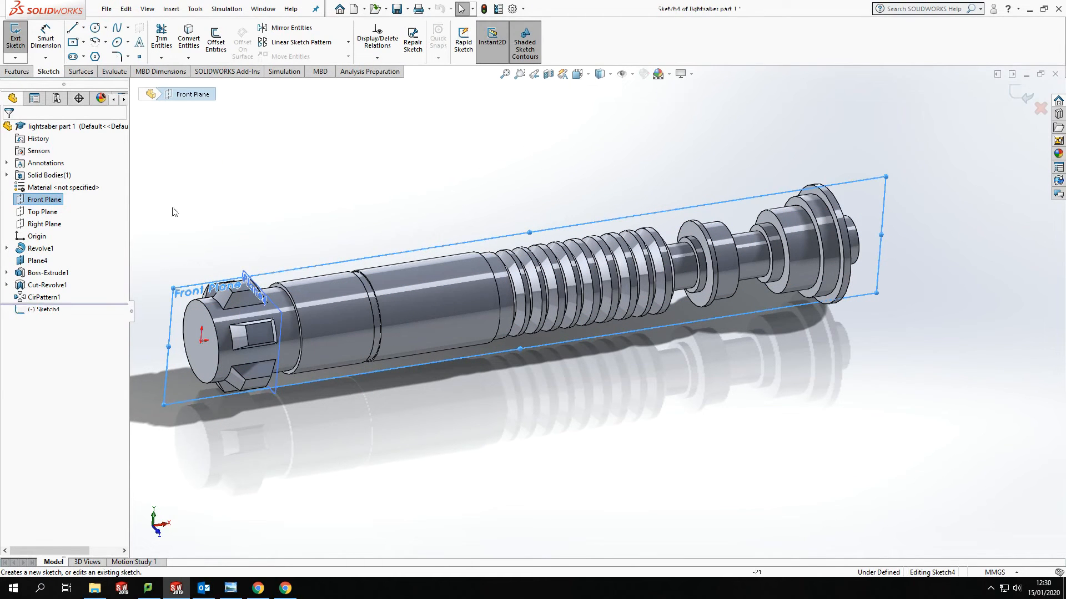
right_click(43, 199)
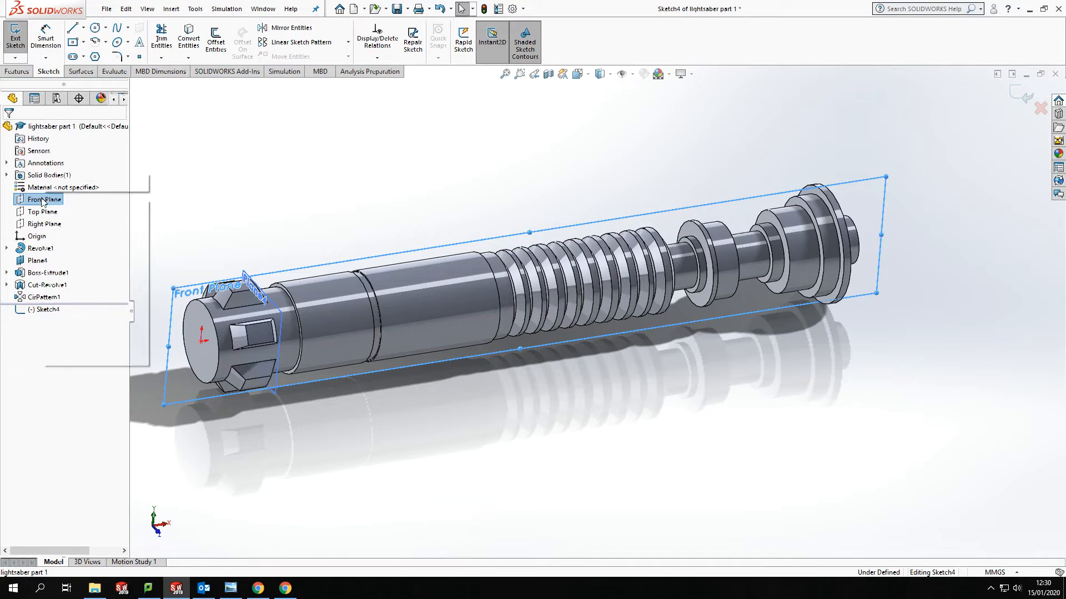
click(105, 181)
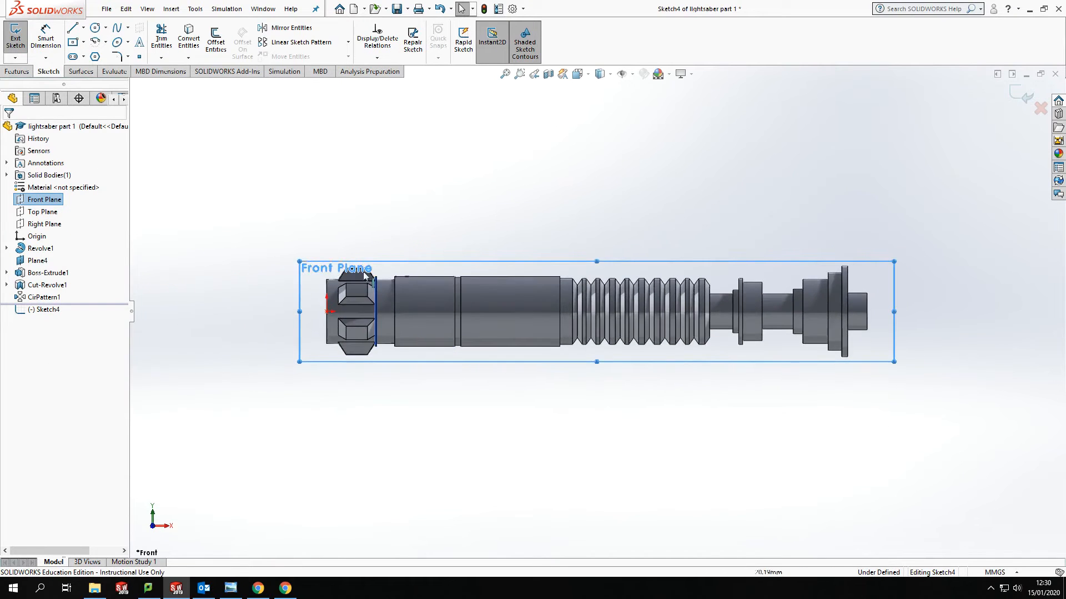
scroll(454, 301, down, 5)
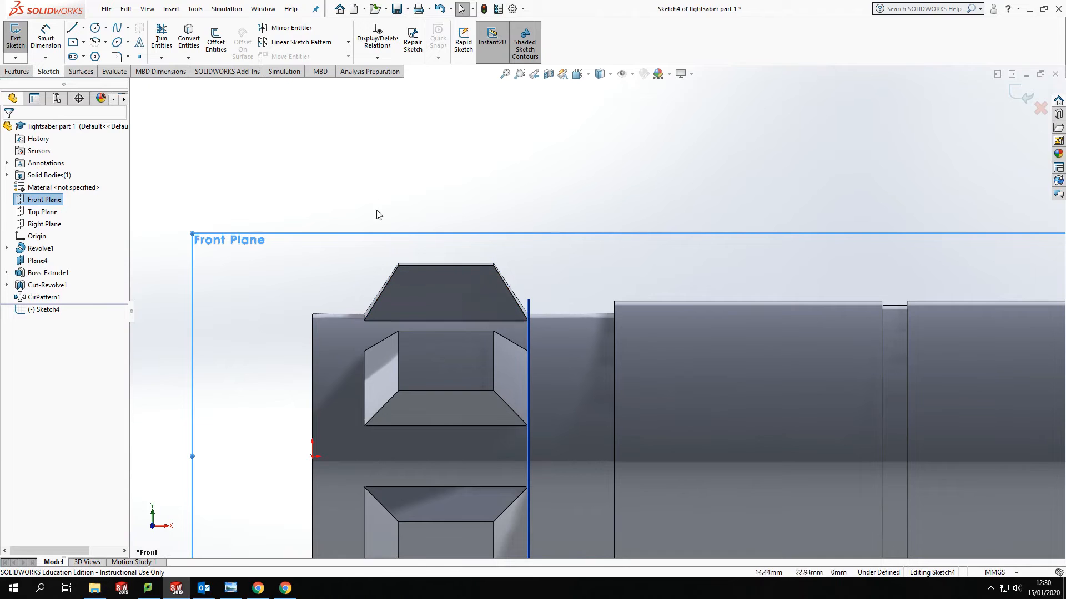
Step: Draw a vertical centreline from the midpoint of the uppermost boss's top edge down to its lower edge
click(85, 27)
click(100, 55)
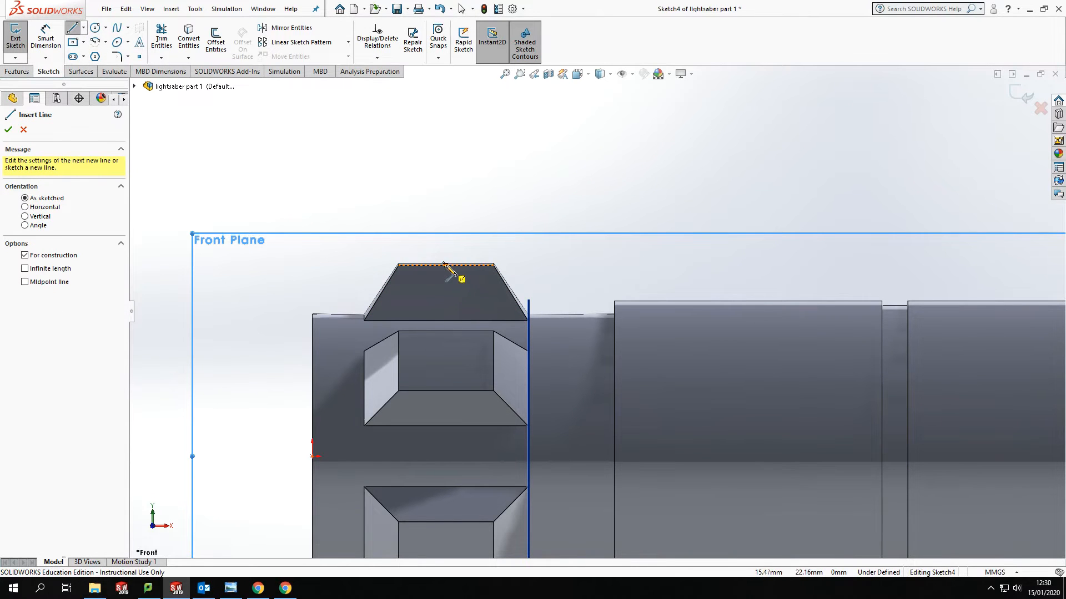
drag(446, 265, 445, 321)
click(447, 294)
Step: Sketch a circle of about 1.83 mm radius centred on the midpoint of the vertical centreline
click(95, 28)
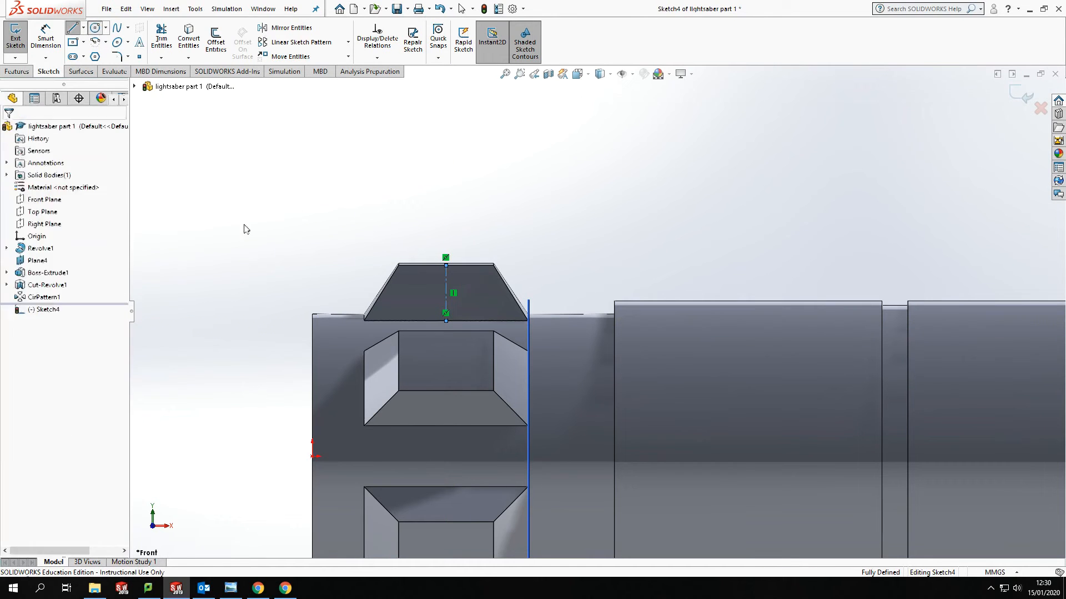
click(446, 293)
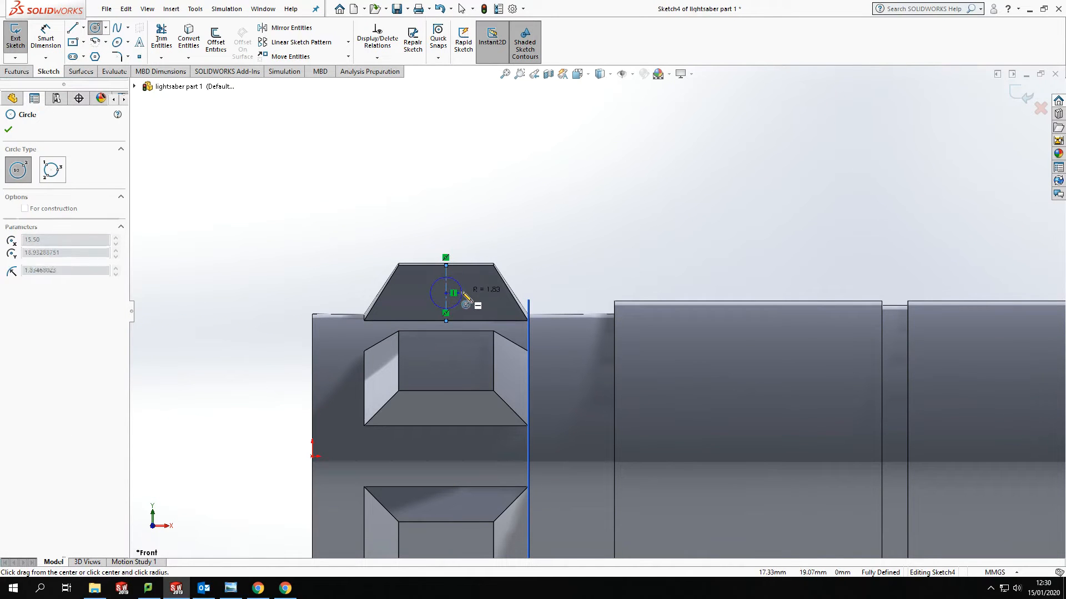
click(462, 296)
Step: Dimension the circle's diameter to 3.1 mm
click(46, 38)
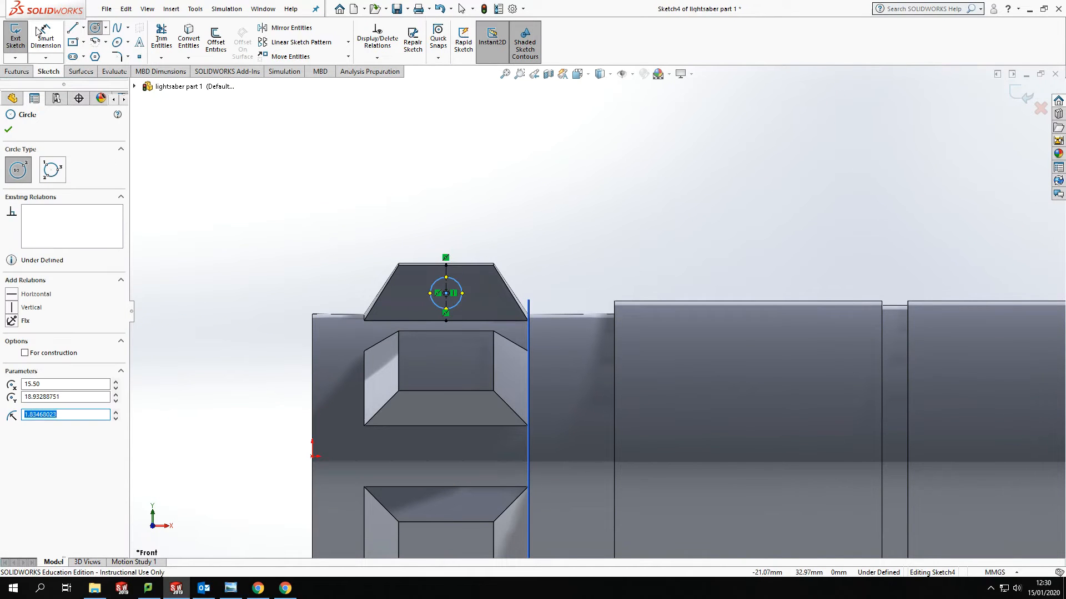
click(466, 291)
click(457, 254)
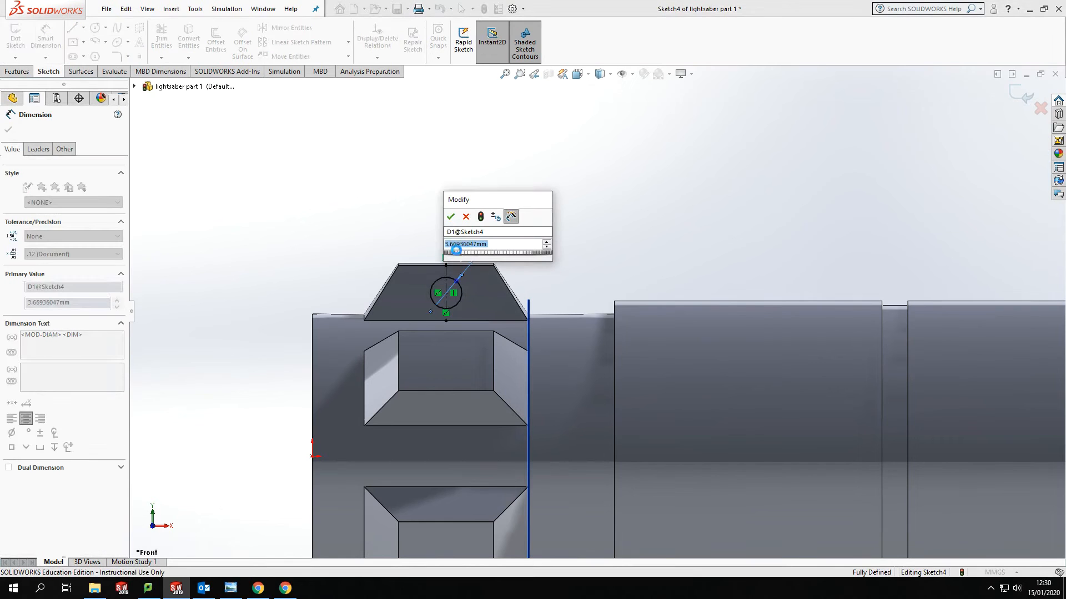
text(3.1)
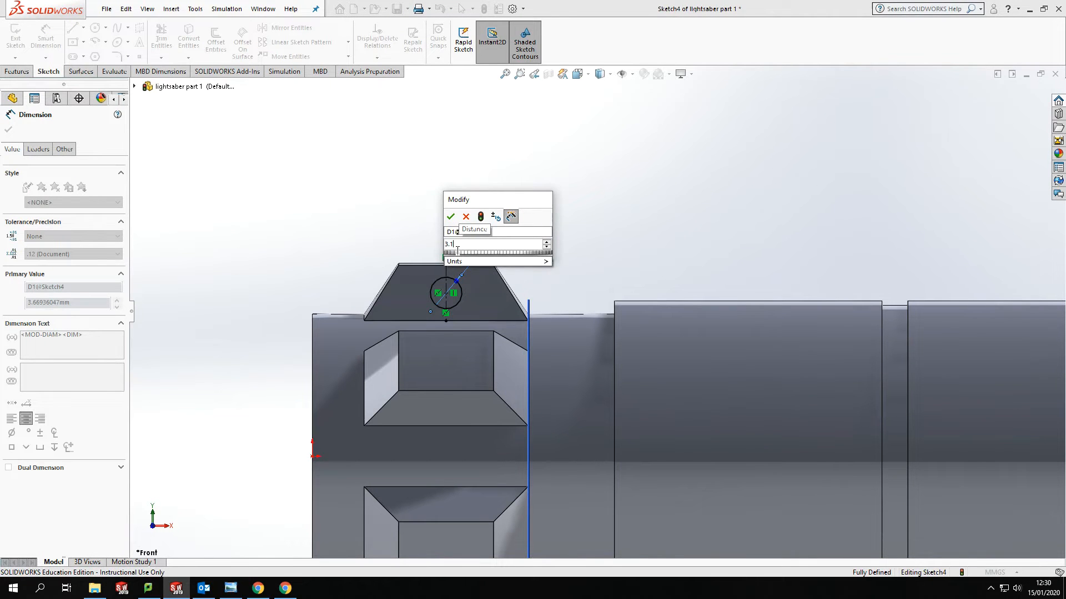
key(Return)
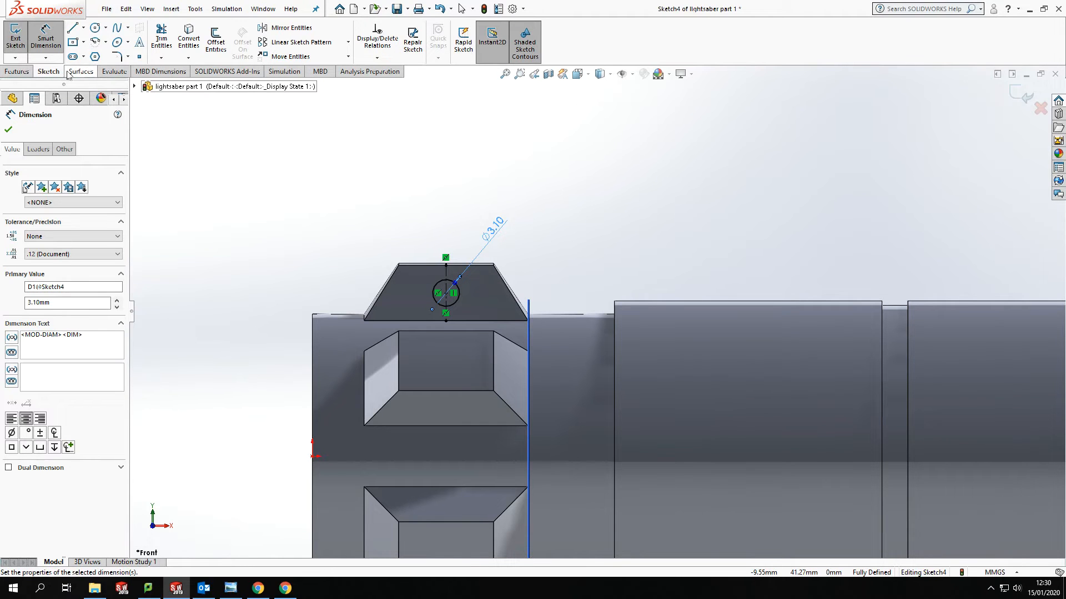
Step: Extrude-cut the 3.1 mm circle through the uppermost boss with a Mid Plane depth of 30 mm
click(16, 72)
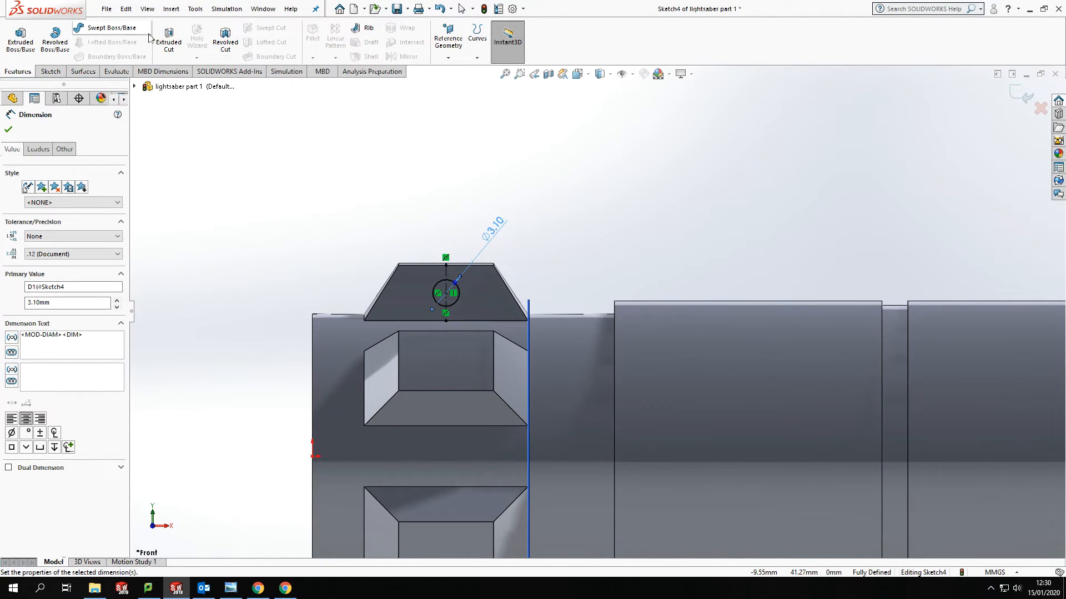
click(169, 43)
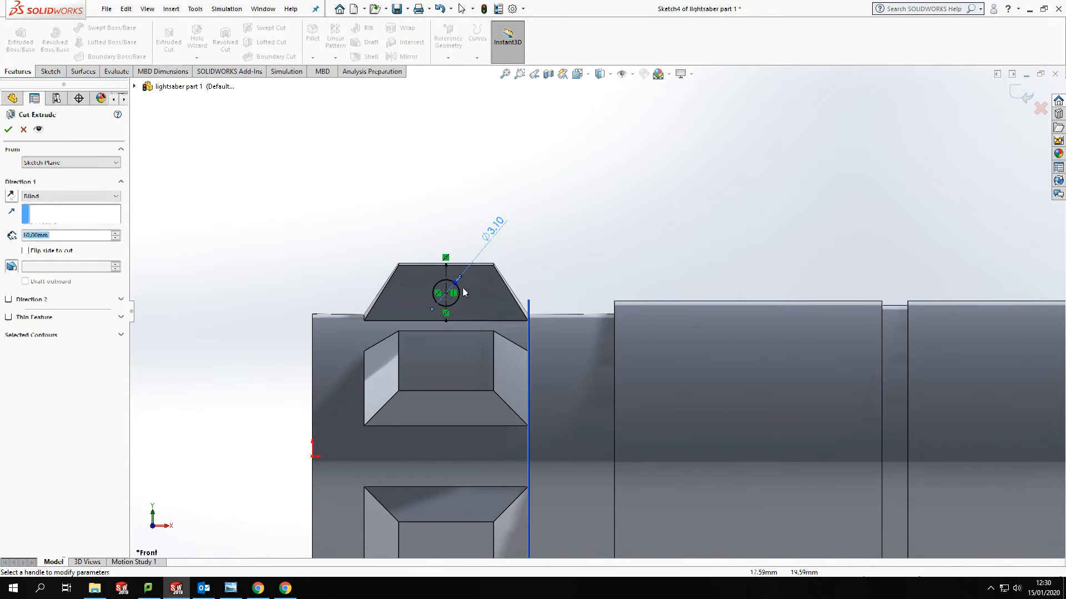
click(61, 198)
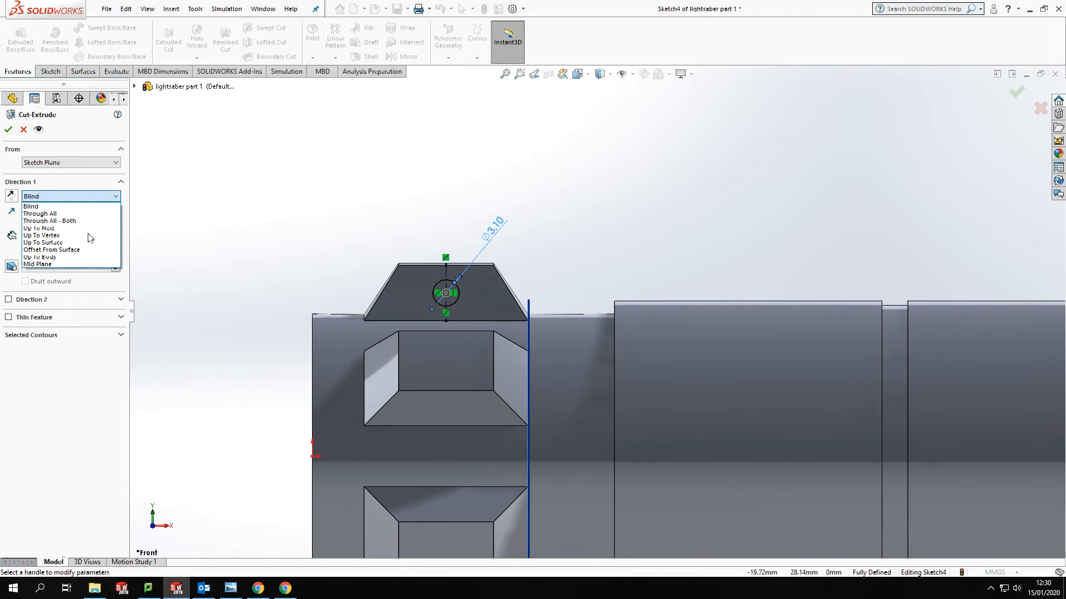
click(56, 264)
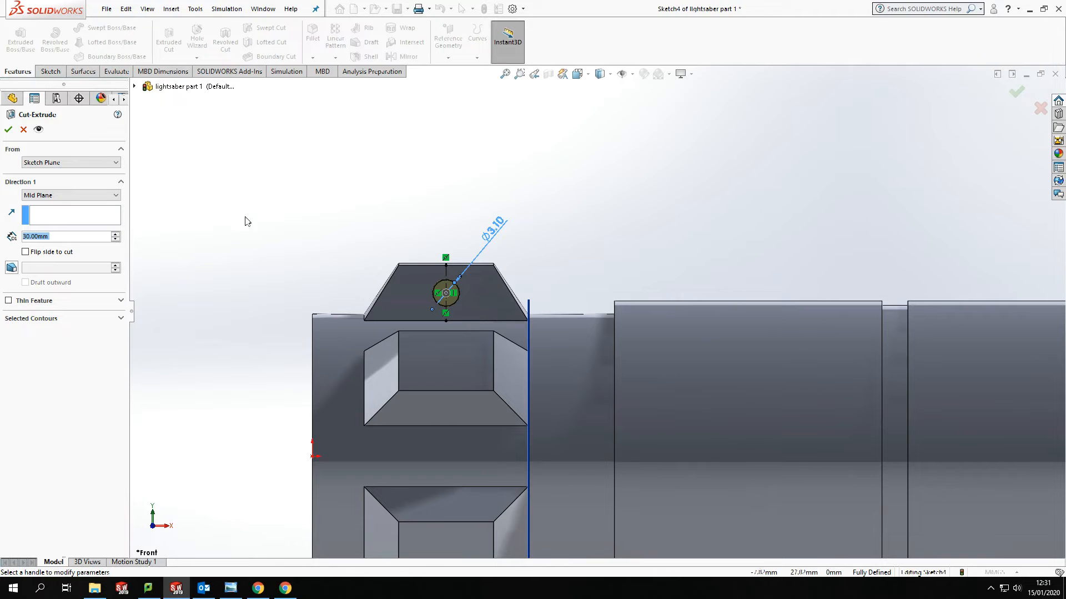
middle_drag(157, 237, 302, 294)
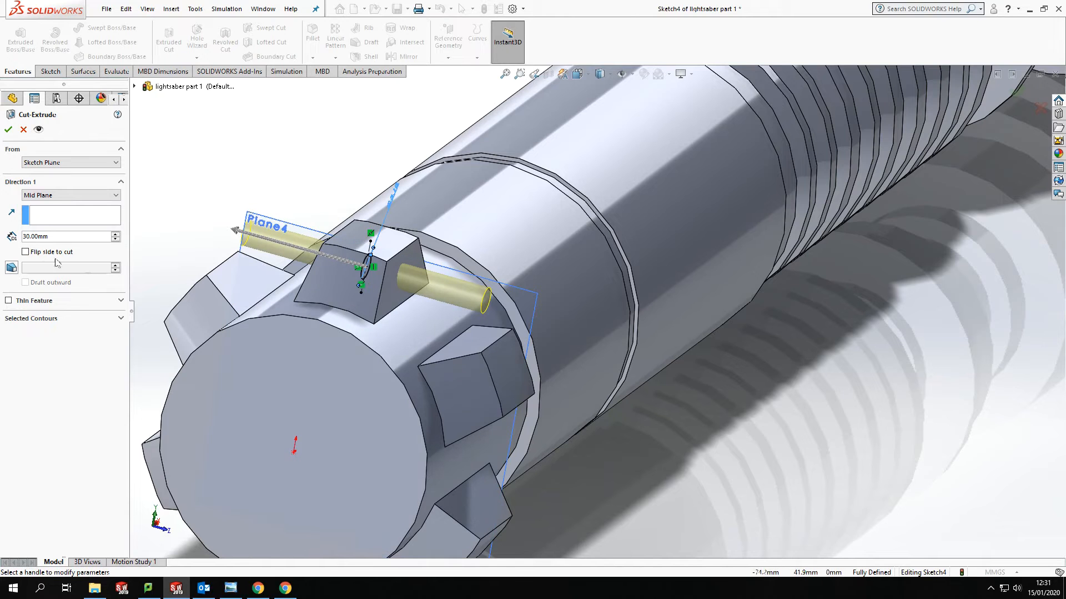
click(5, 132)
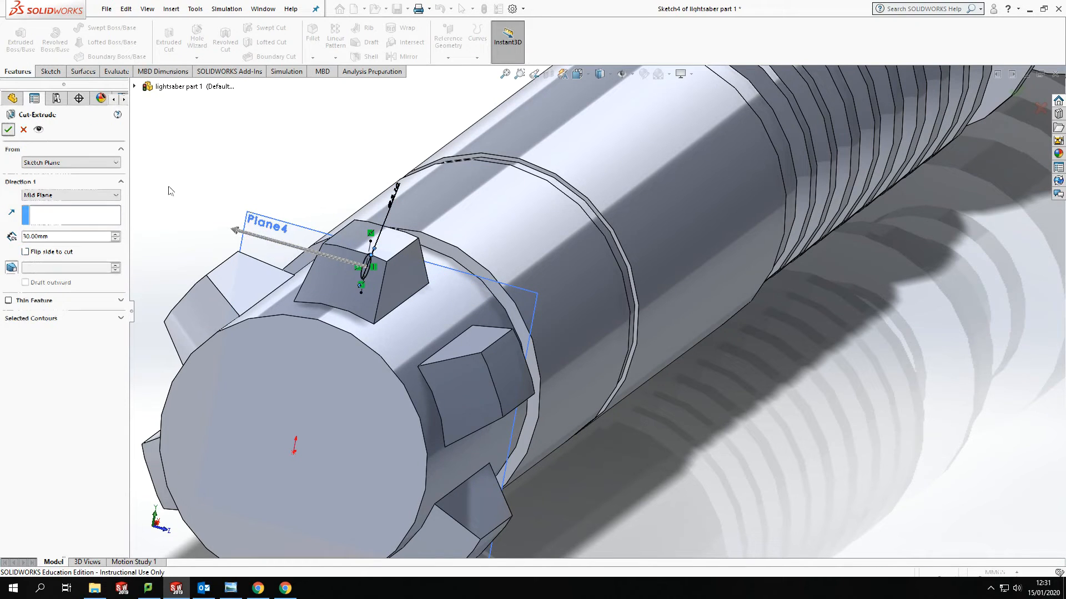
Step: Create a reference plane offset 30 mm above the Top Plane
scroll(448, 302, up, 3)
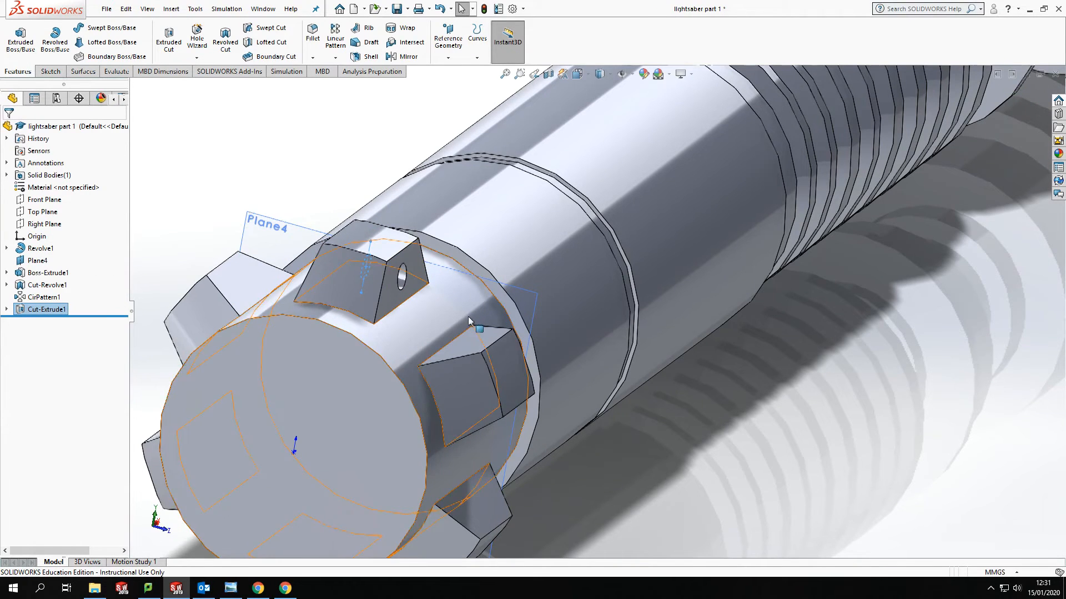
middle_drag(453, 311, 491, 326)
scroll(609, 344, up, 4)
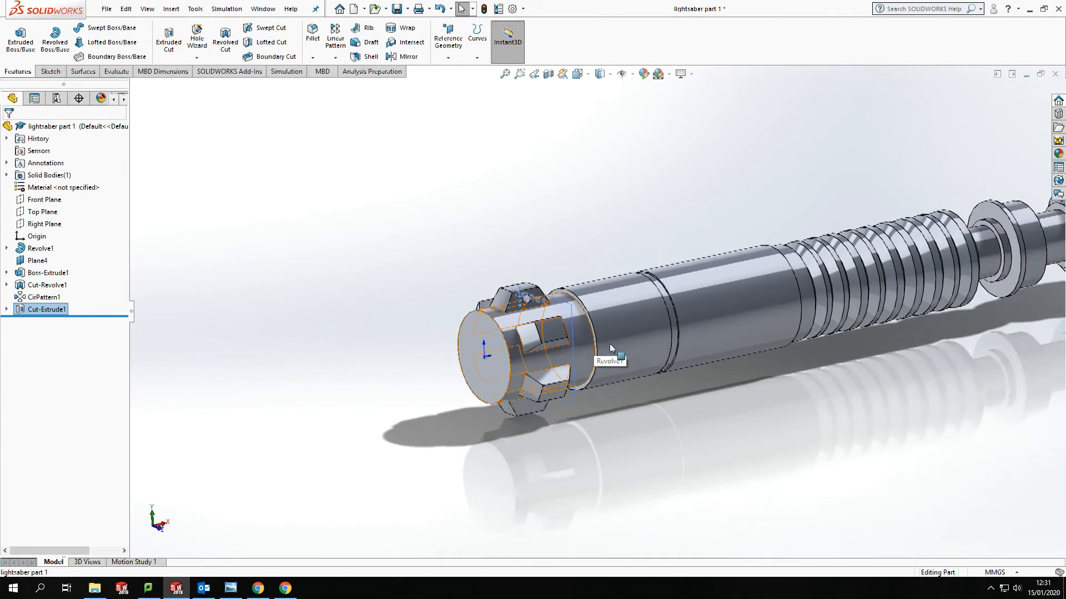
scroll(701, 346, down, 3)
middle_drag(639, 358, 530, 216)
click(530, 212)
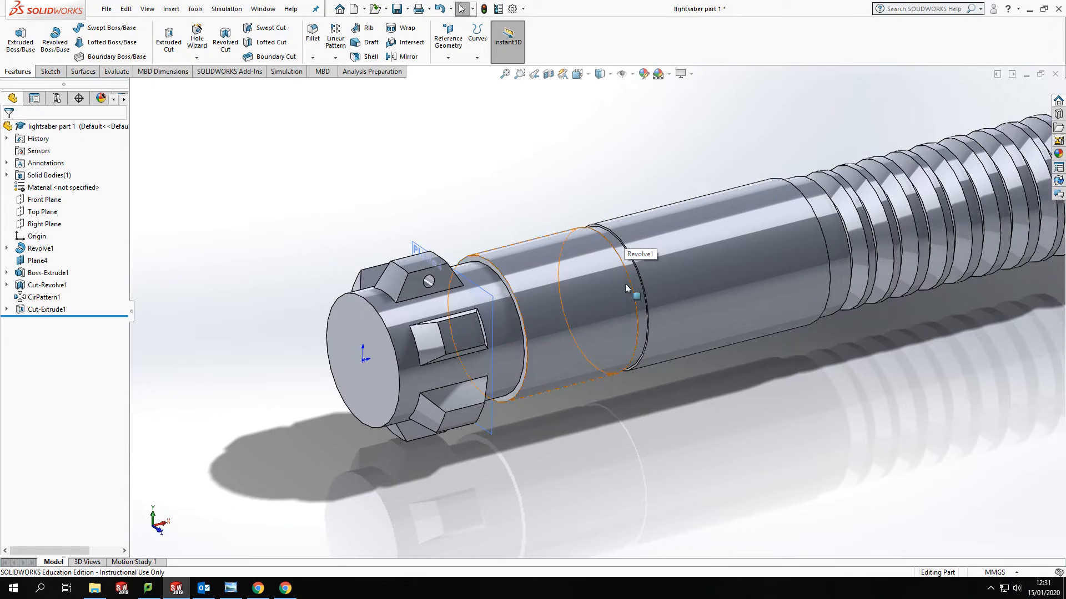
click(48, 214)
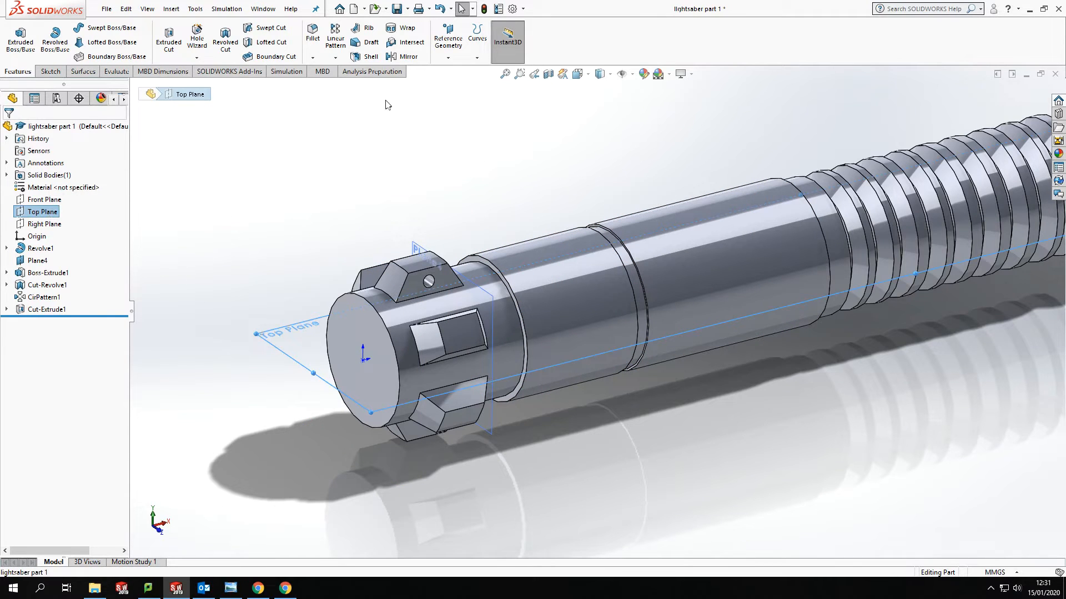
click(448, 59)
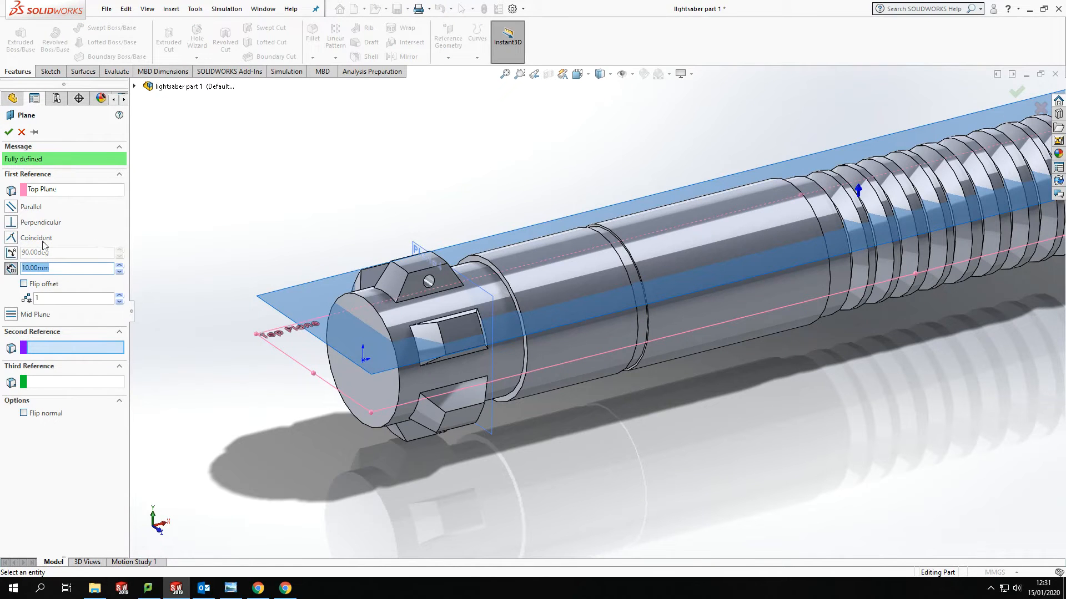
click(56, 269)
text(30)
key(Return)
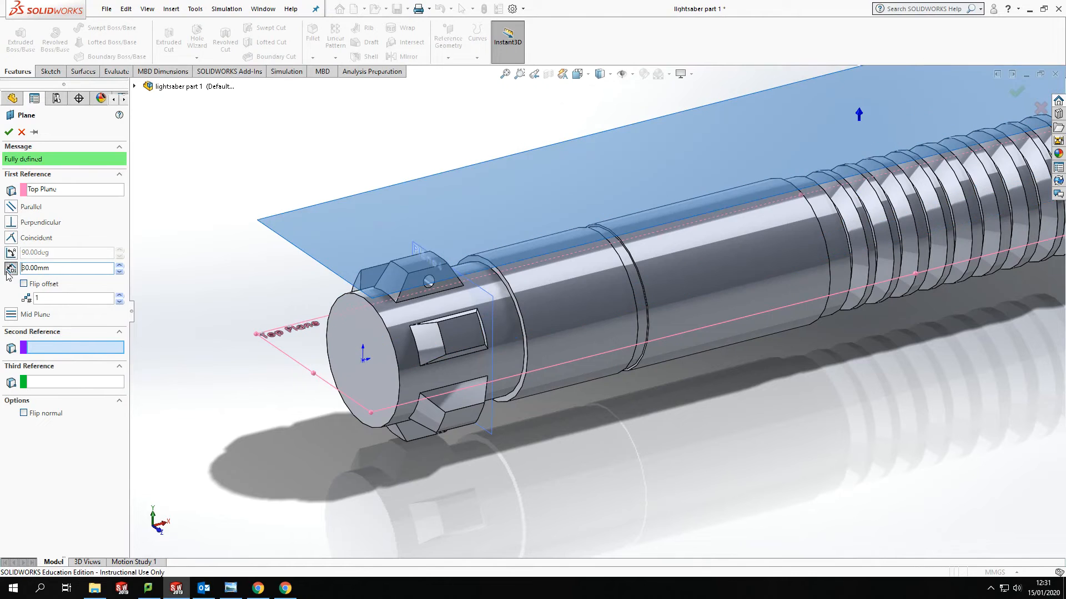
click(9, 131)
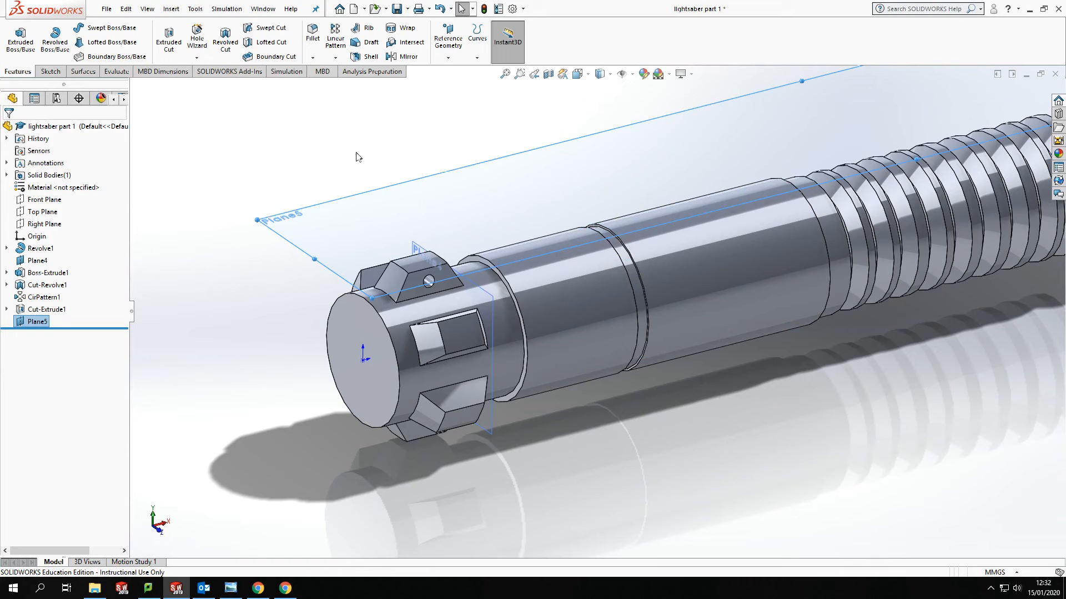
Step: Start a new sketch on the new offset plane, viewed face-on
right_click(37, 322)
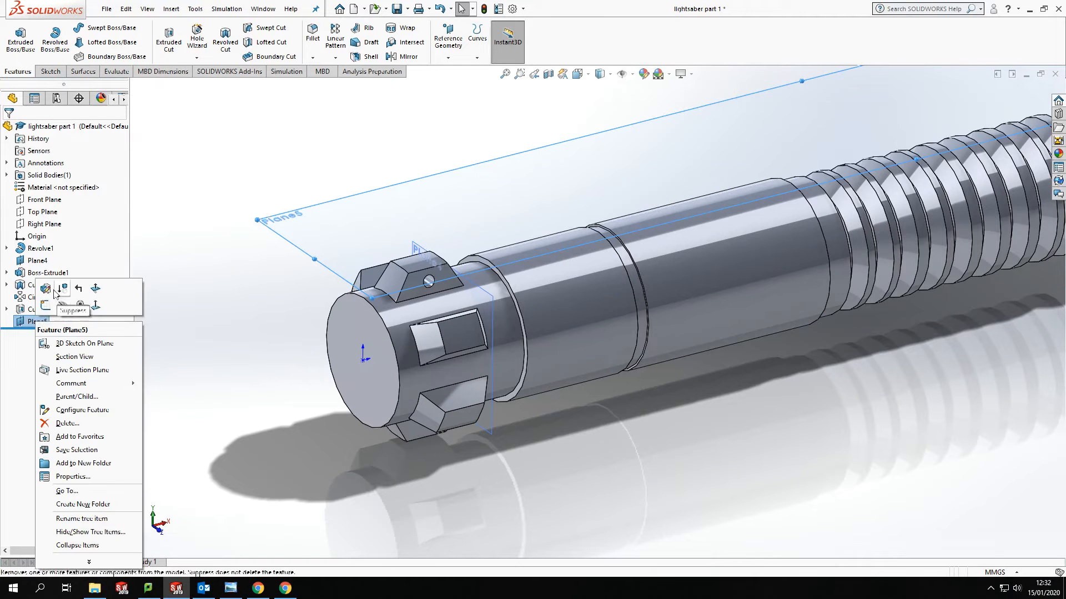
click(94, 306)
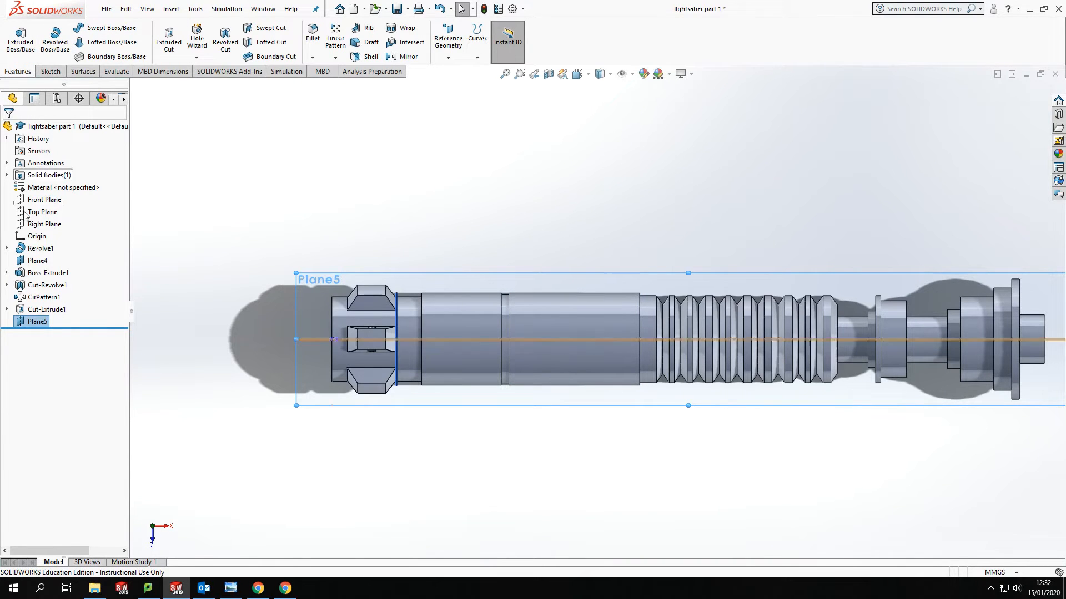
right_click(37, 322)
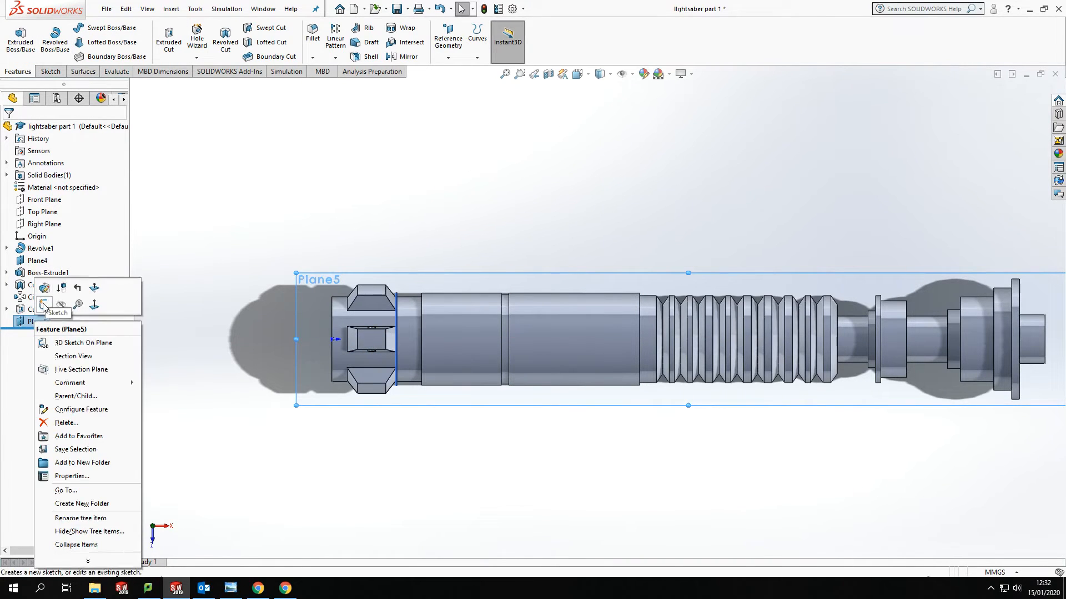
click(45, 304)
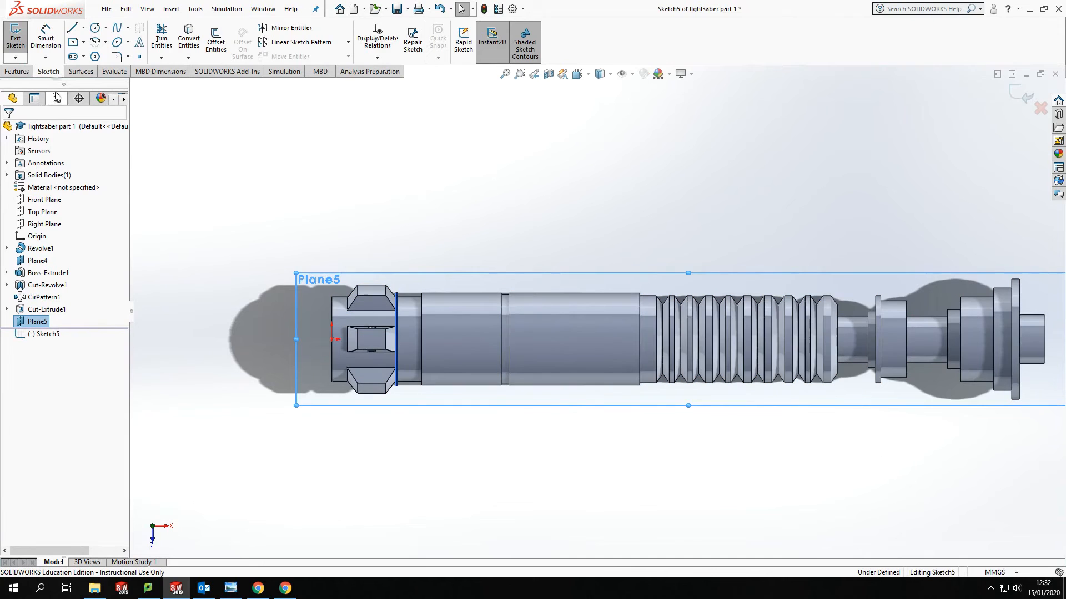
Step: Sketch a corner rectangle about 14 mm high across the handle's axis, starting on the edge of the smooth section beside the narrow groove
click(82, 43)
click(84, 44)
click(84, 45)
click(108, 57)
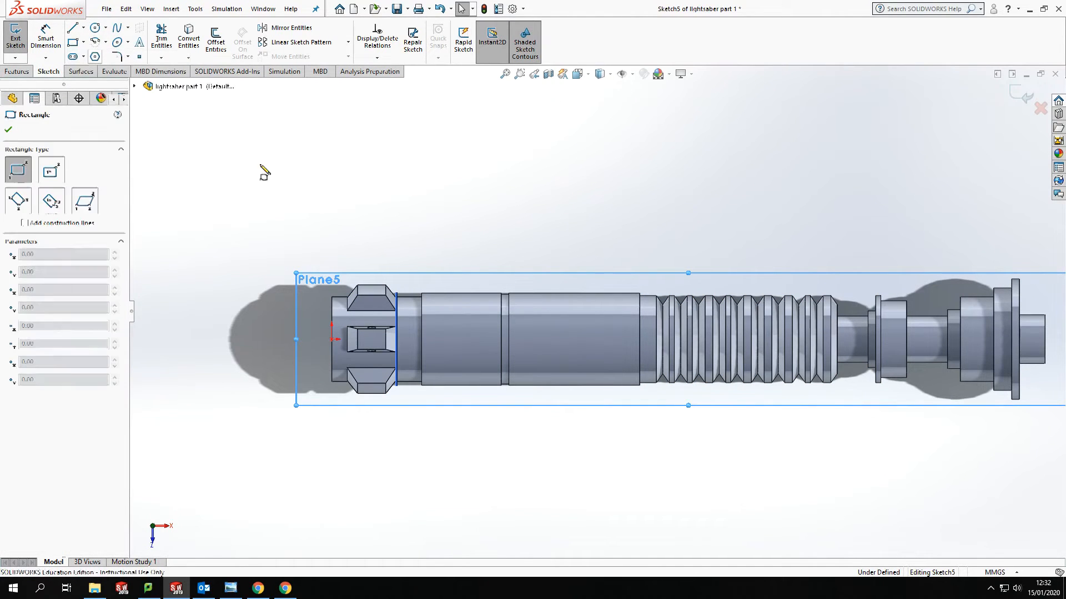
click(508, 355)
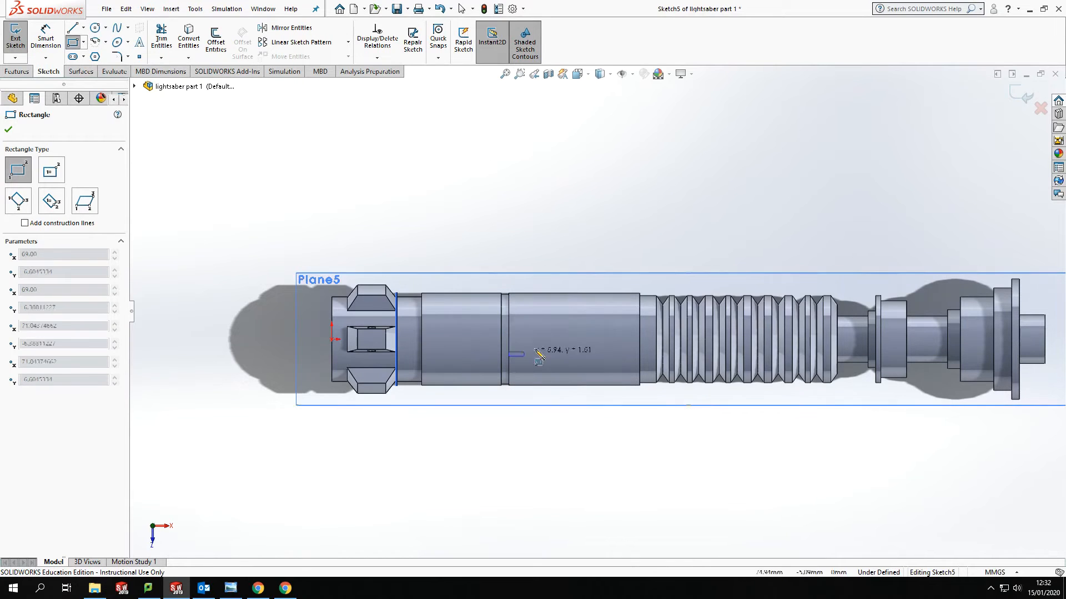
click(596, 322)
key(Escape)
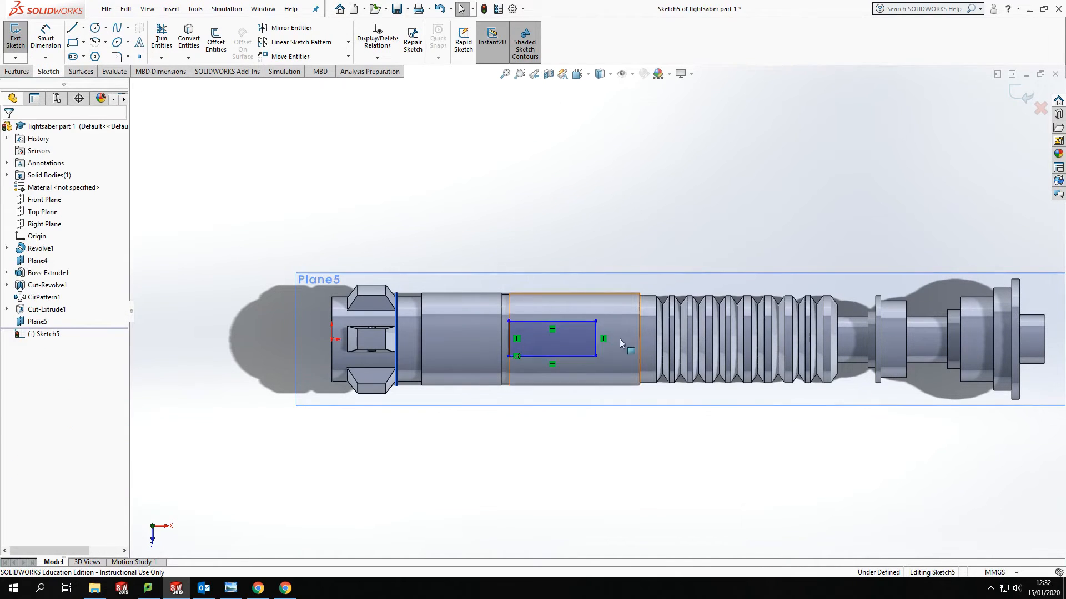
Step: Draw a horizontal centreline about 51 mm long from the midpoint of the smooth section's ribbed-grip-side edge to the midpoint of its groove-side edge
click(83, 27)
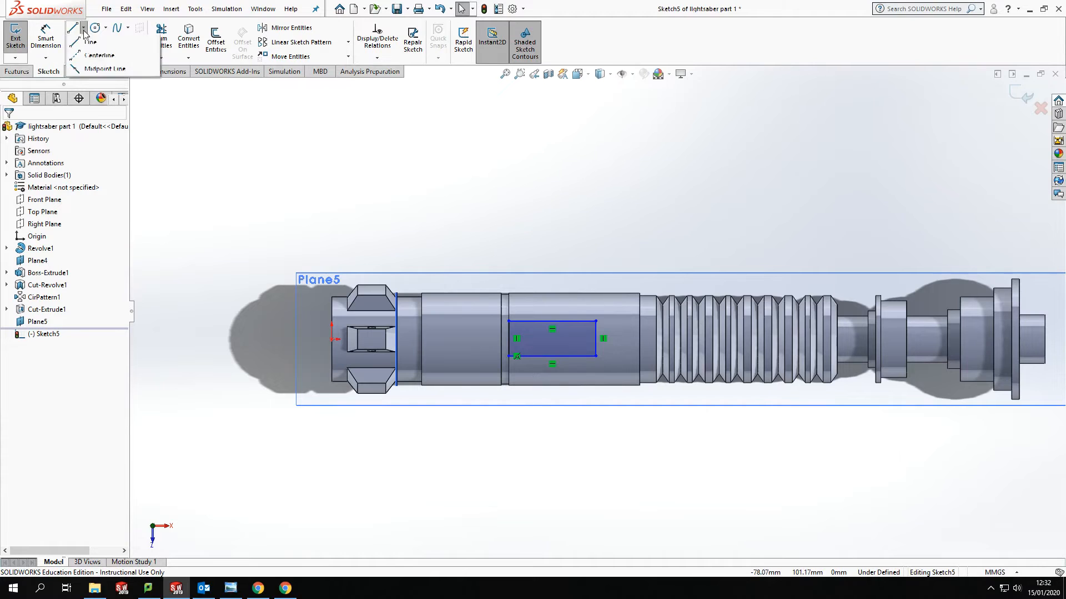
click(97, 54)
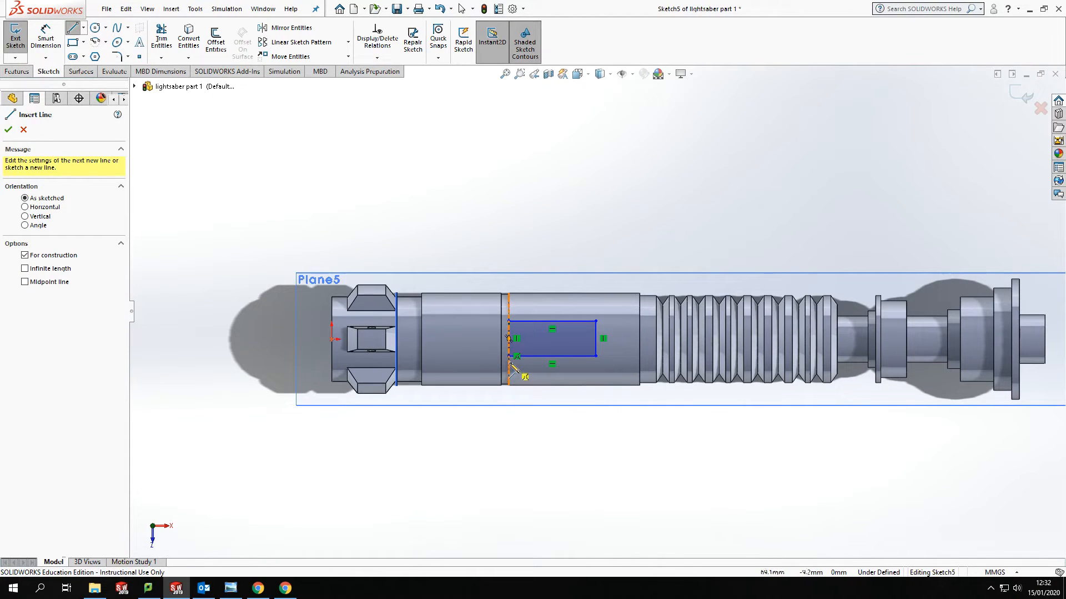
scroll(511, 342, down, 6)
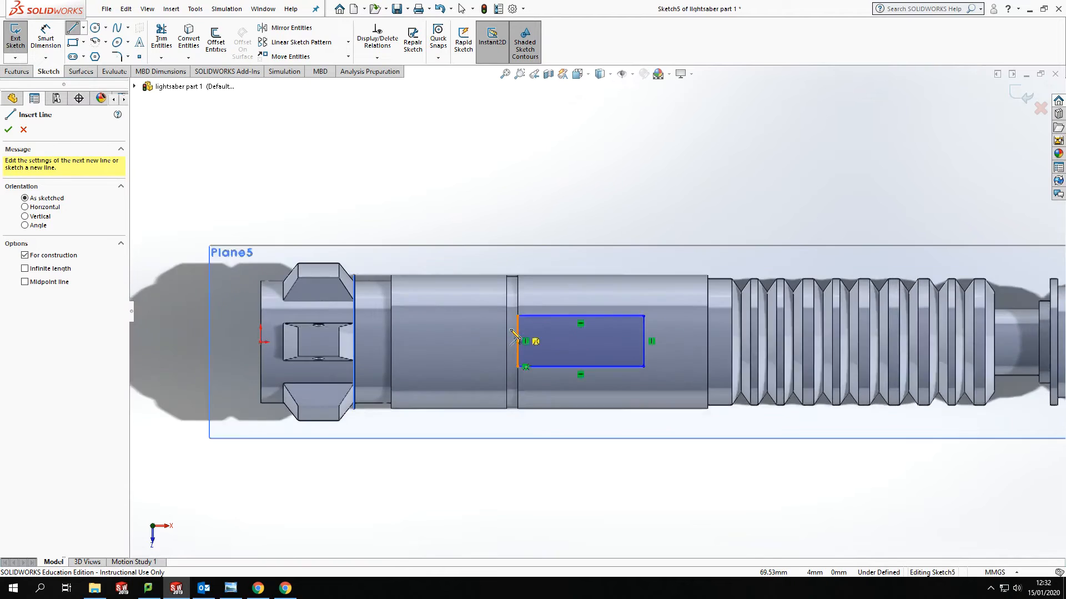
scroll(668, 350, down, 2)
scroll(666, 344, up, 5)
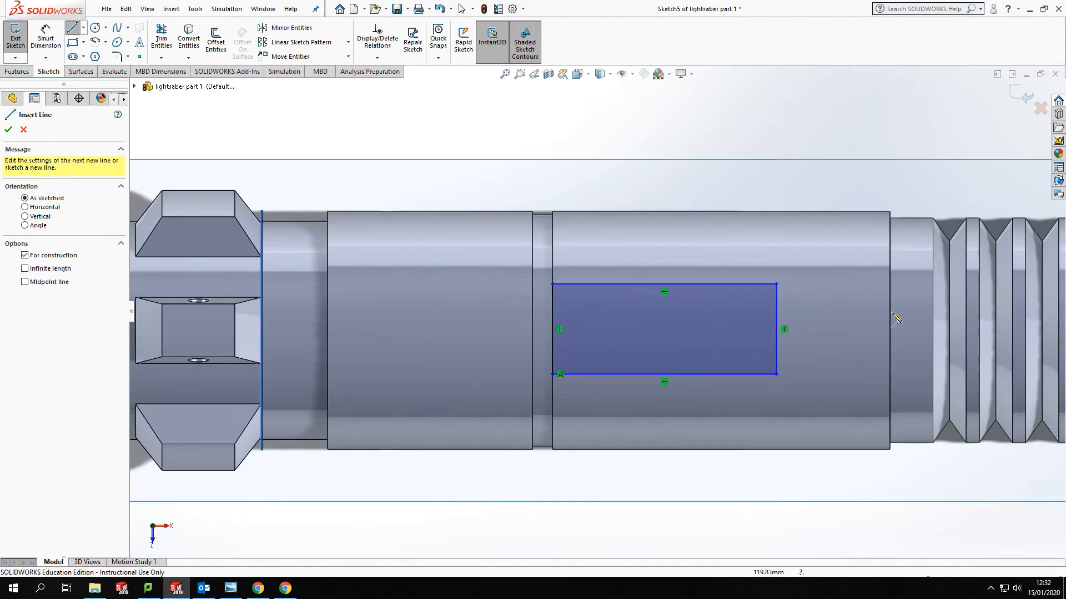
click(889, 330)
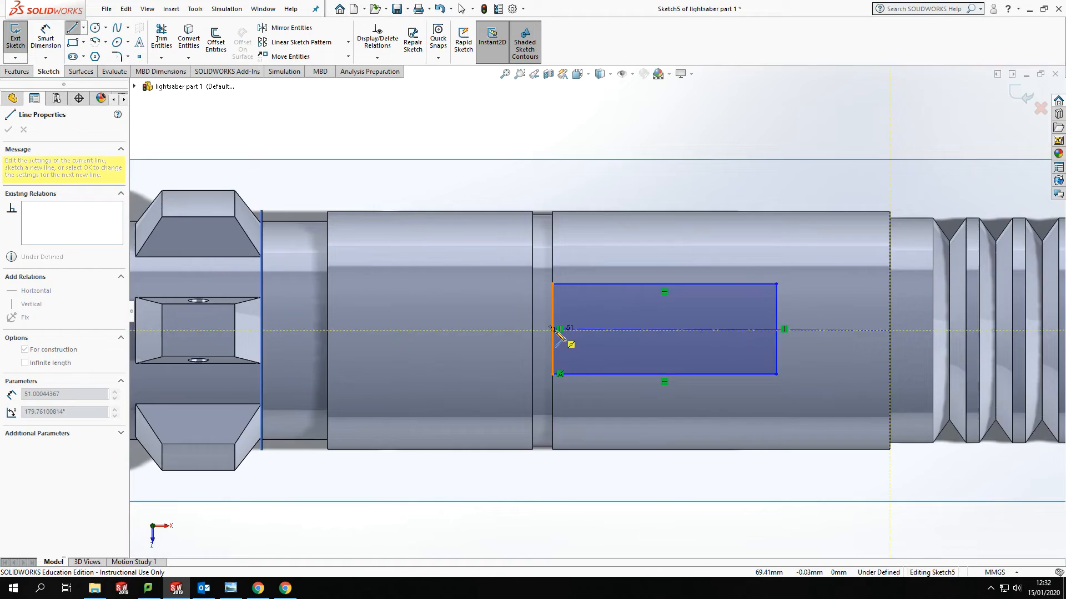
scroll(558, 331, down, 5)
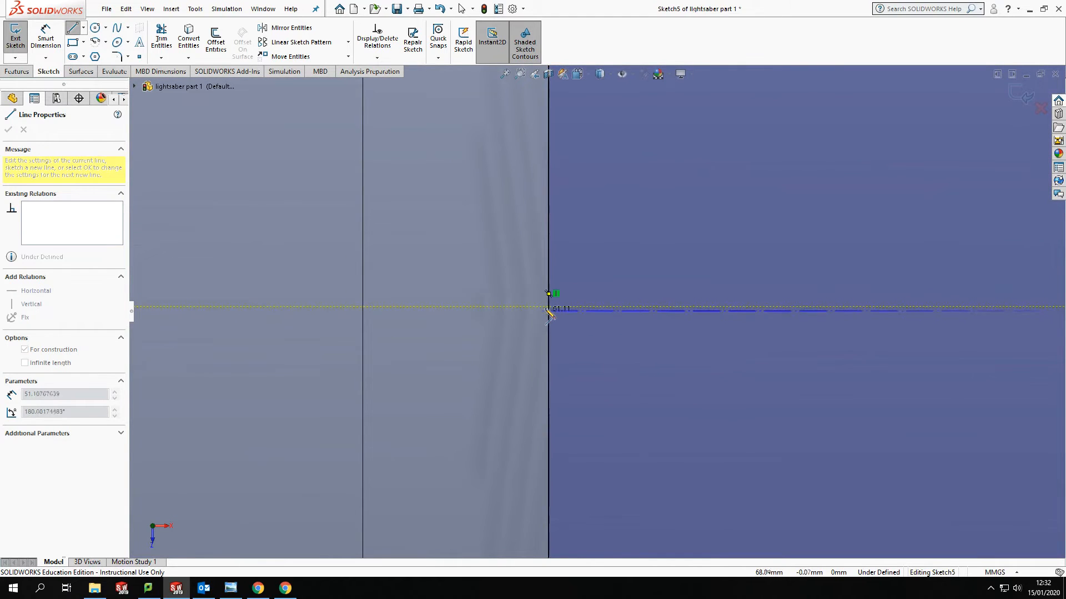
click(548, 307)
key(Escape)
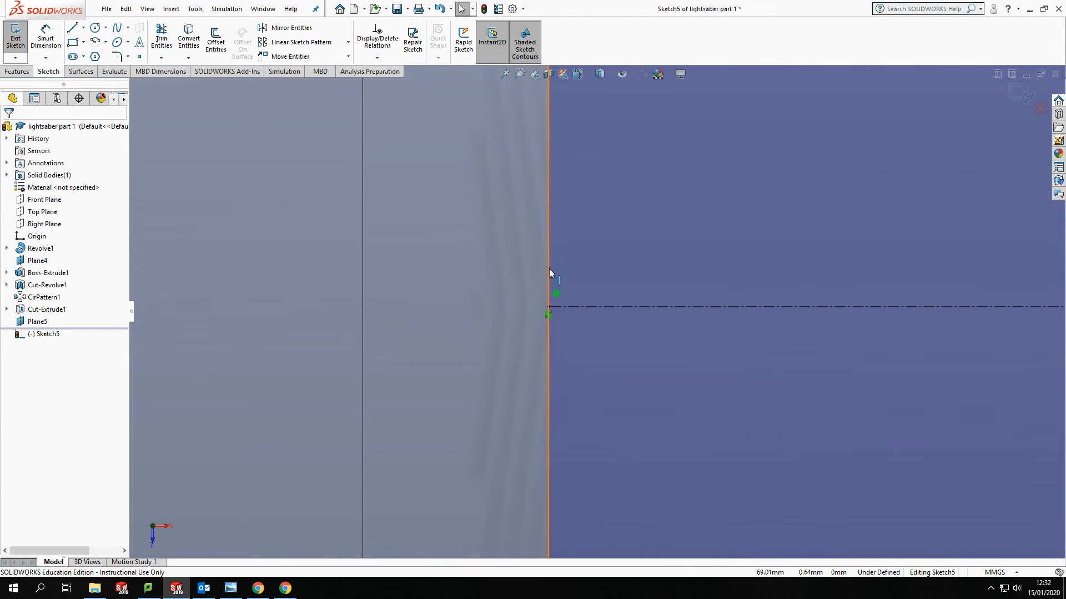
Step: Make the midpoint of the rectangle's groove-side edge coincident with the centreline's endpoint
click(548, 308)
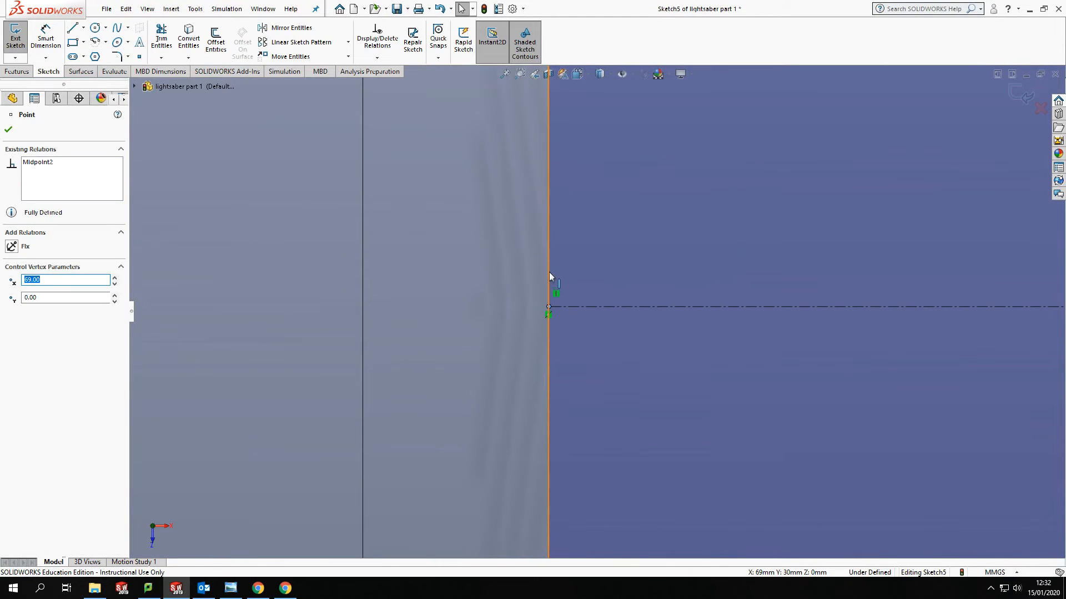
ctrl+click(549, 294)
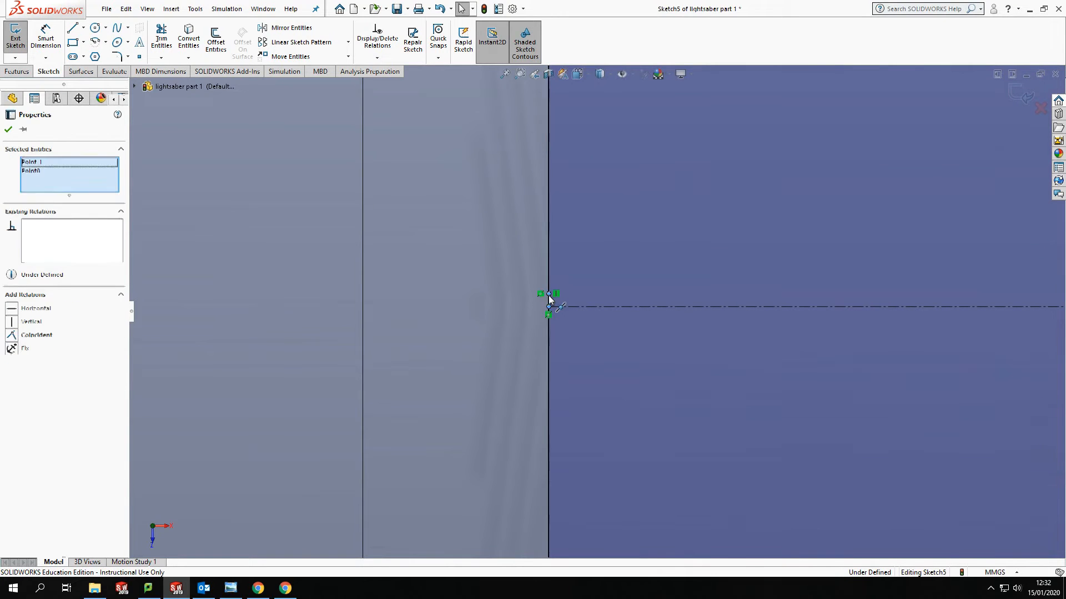
click(16, 336)
key(Escape)
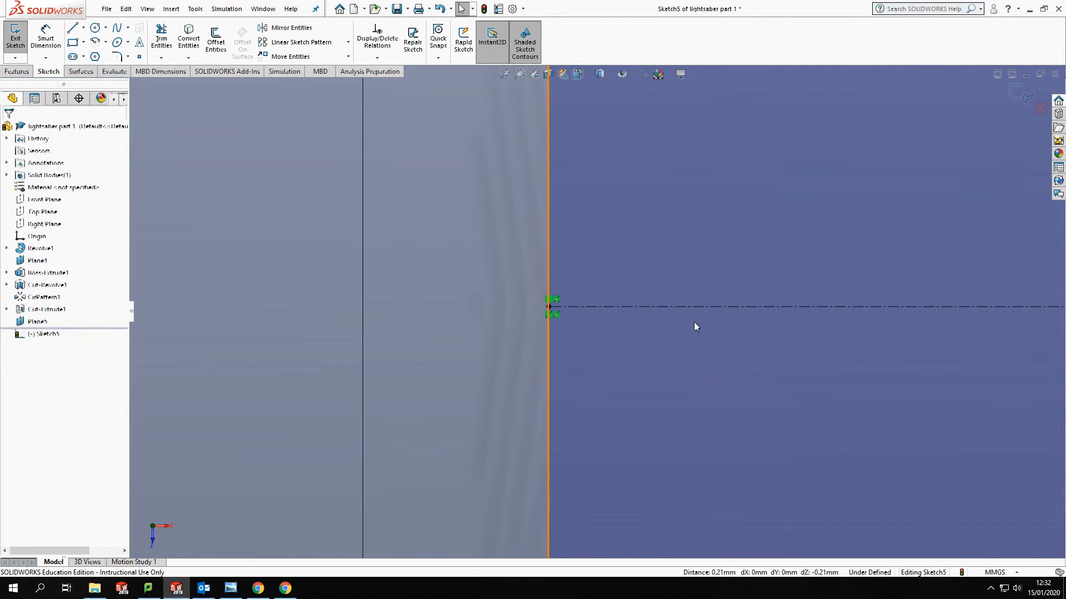
Step: Dimension the rectangle's groove-side edge to a height of 19 mm
scroll(762, 315, up, 3)
scroll(596, 311, up, 3)
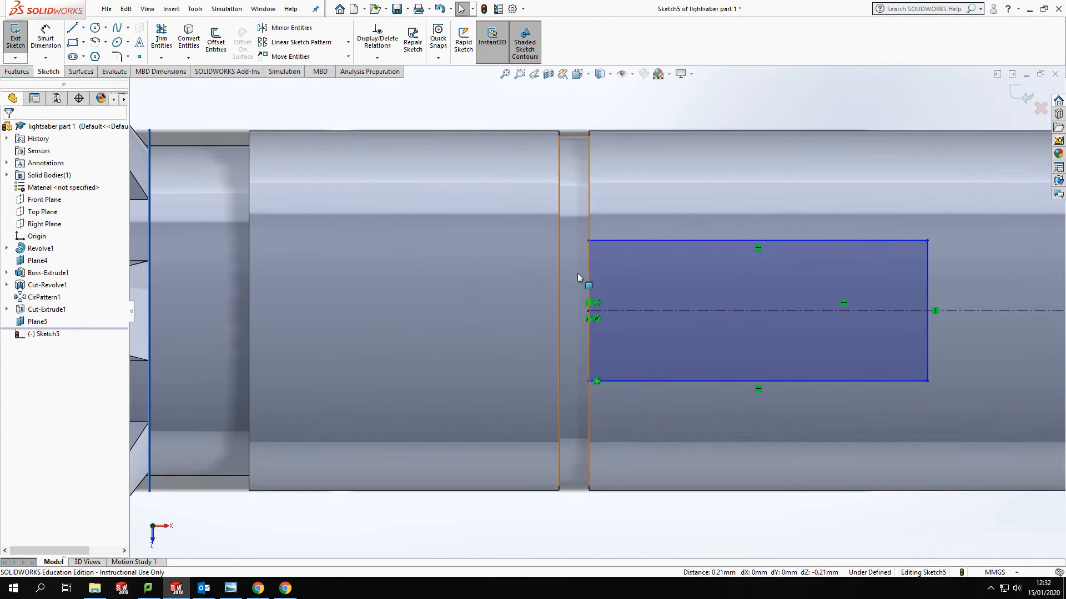
click(49, 42)
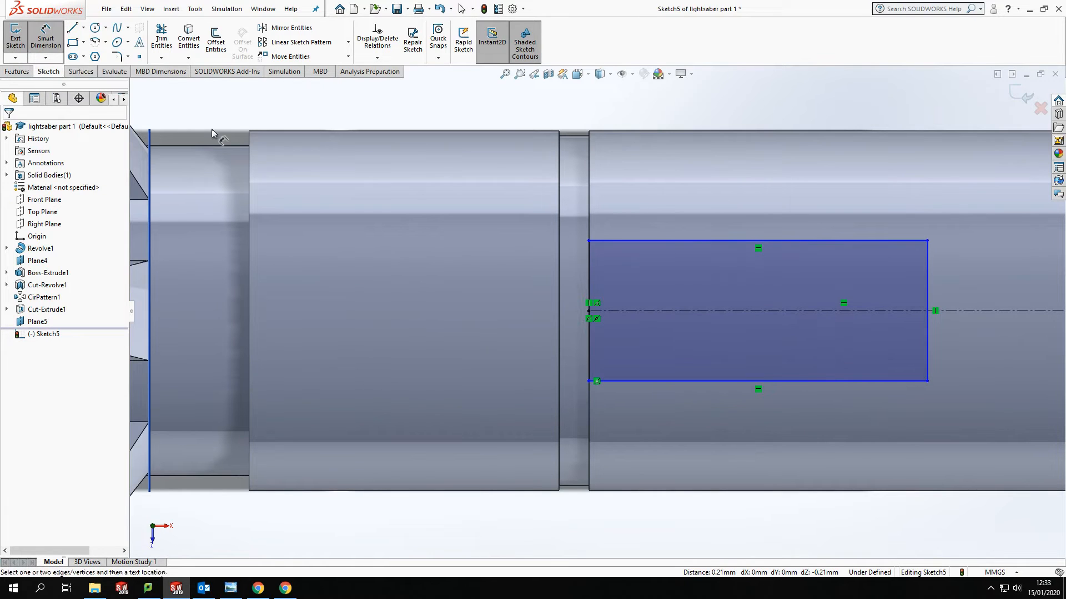
click(589, 284)
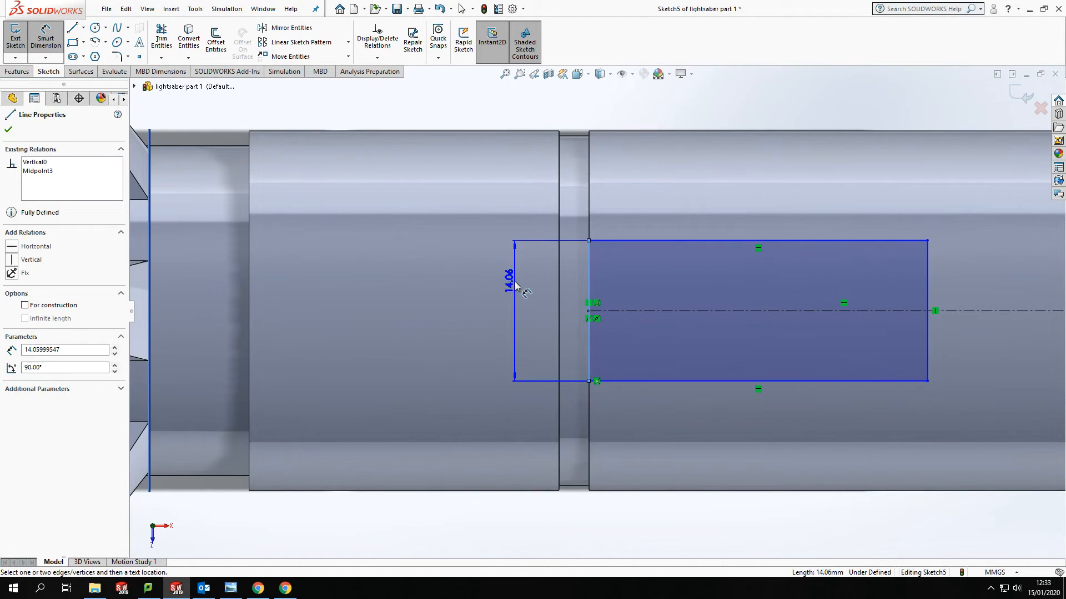
click(516, 290)
text(19)
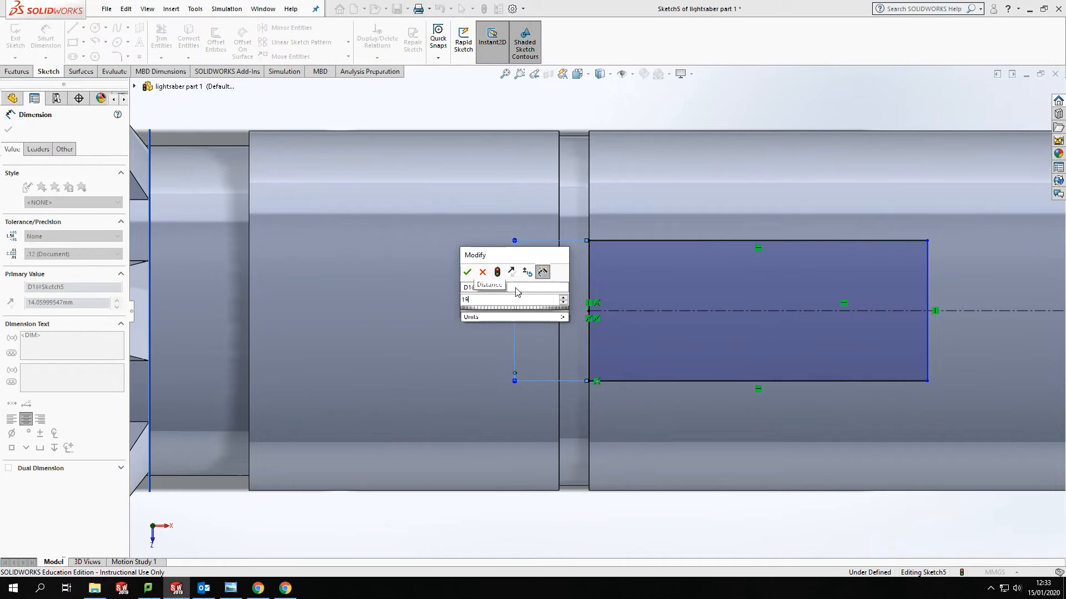
key(Return)
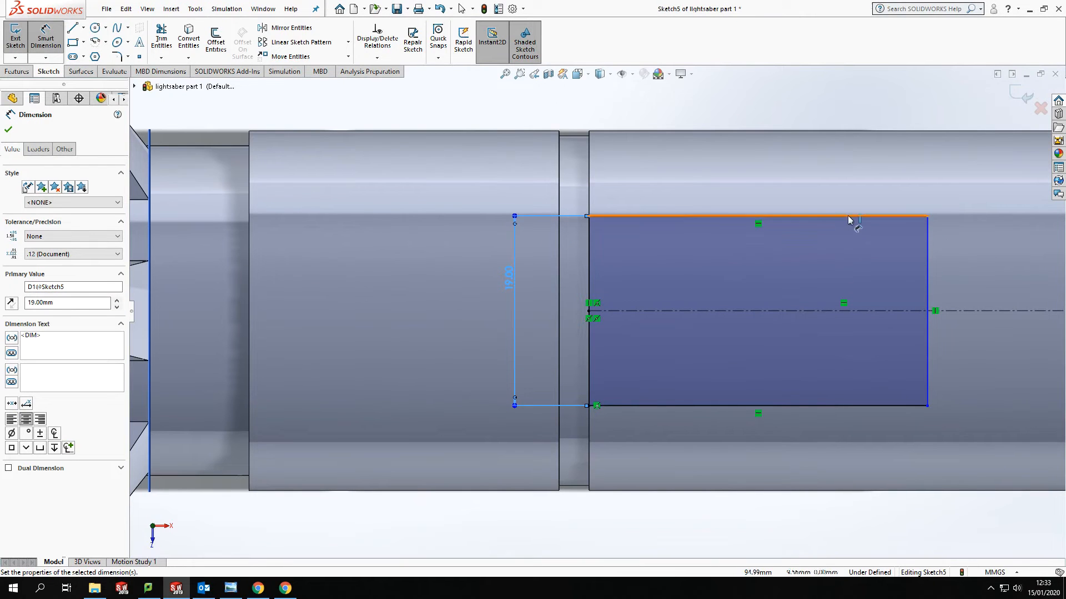
Step: Dimension the rectangle's long edge to a length of 46 mm
click(849, 216)
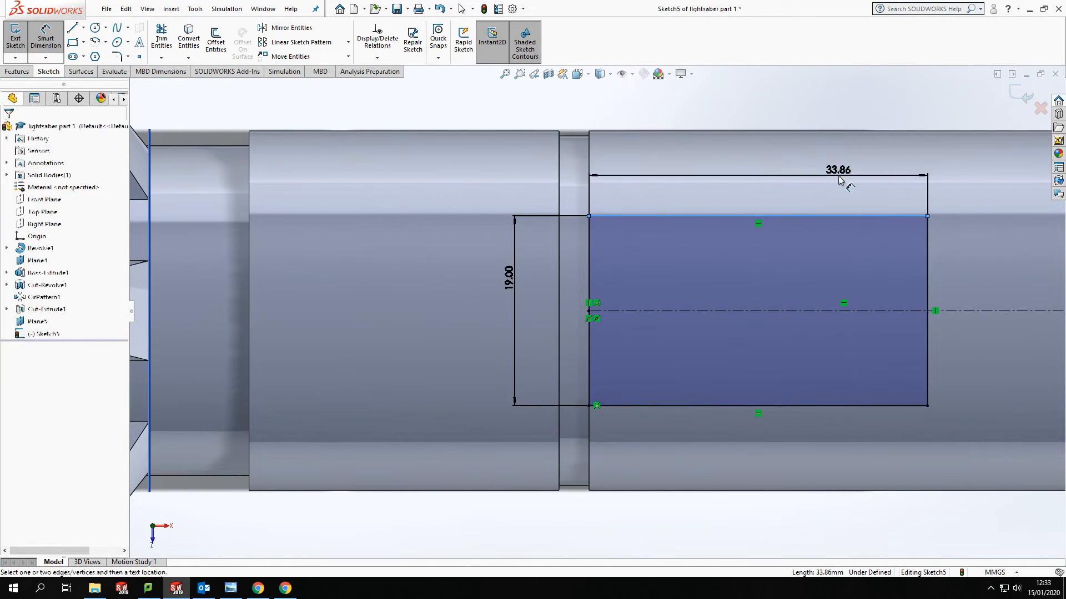
click(842, 178)
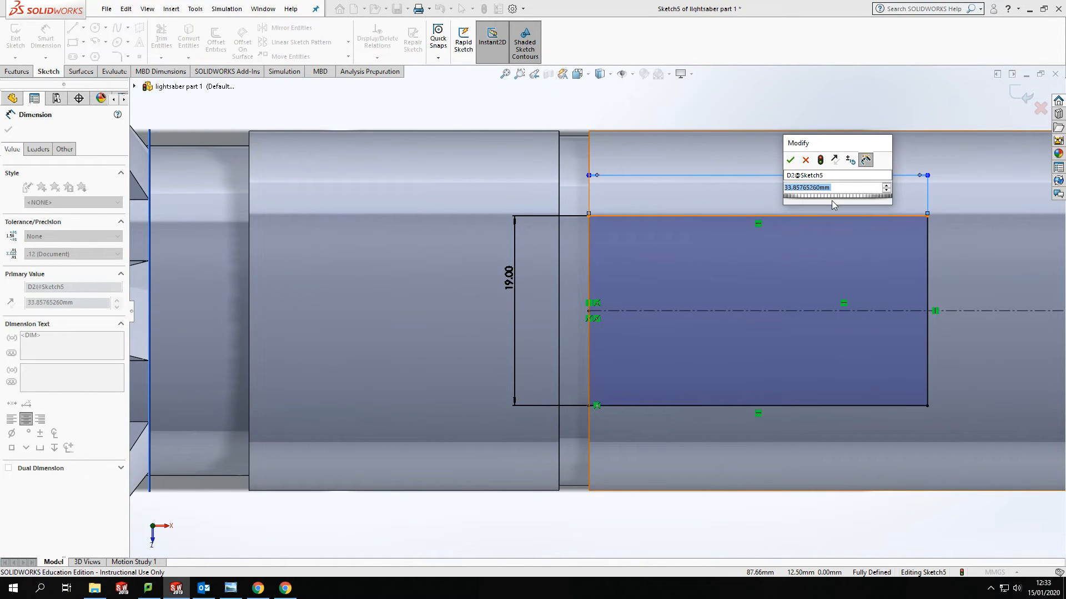
text(46)
key(Return)
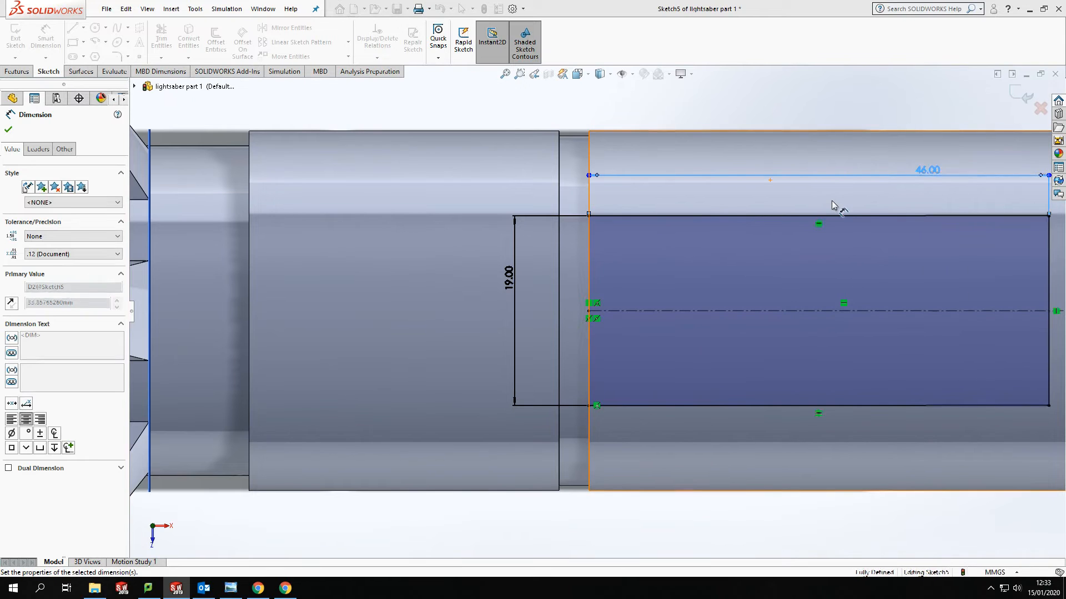
key(Escape)
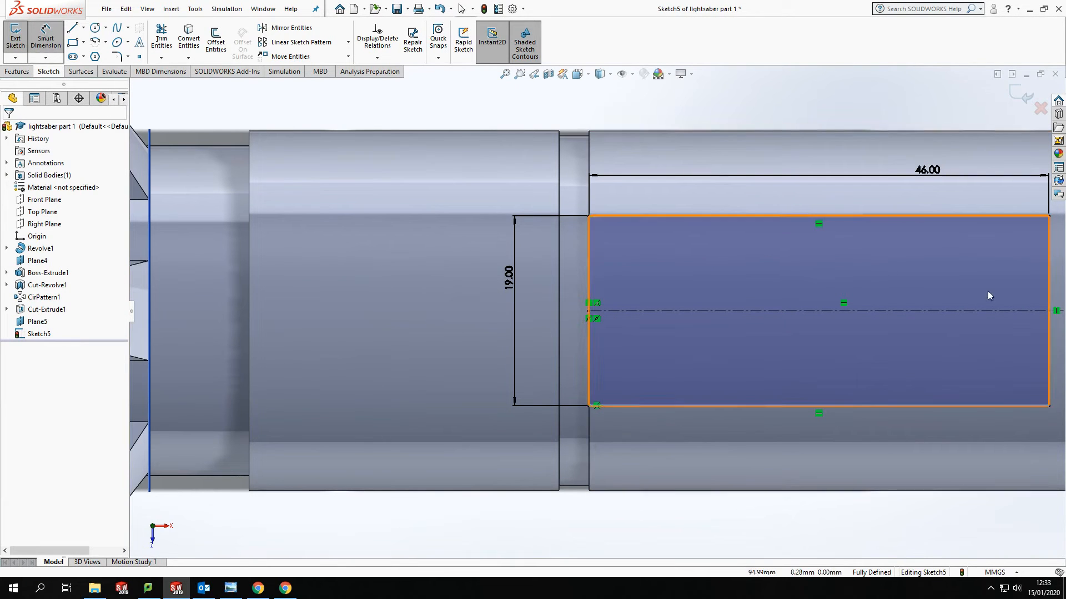
key(Escape)
Step: Try a 5 mm inward offset of the rectangle, and delete the four offset lines
click(215, 38)
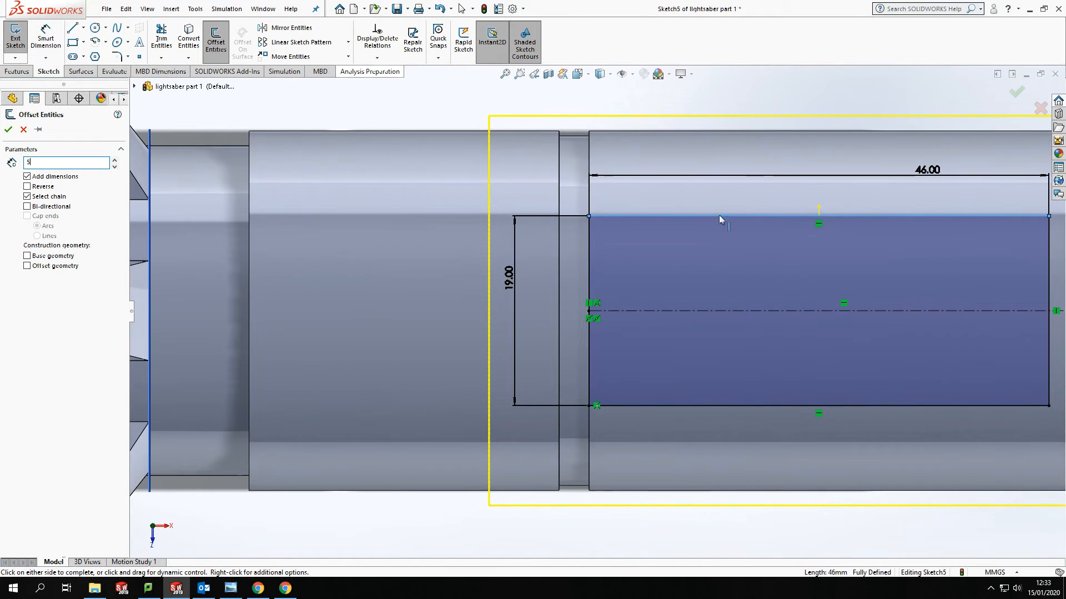
click(691, 253)
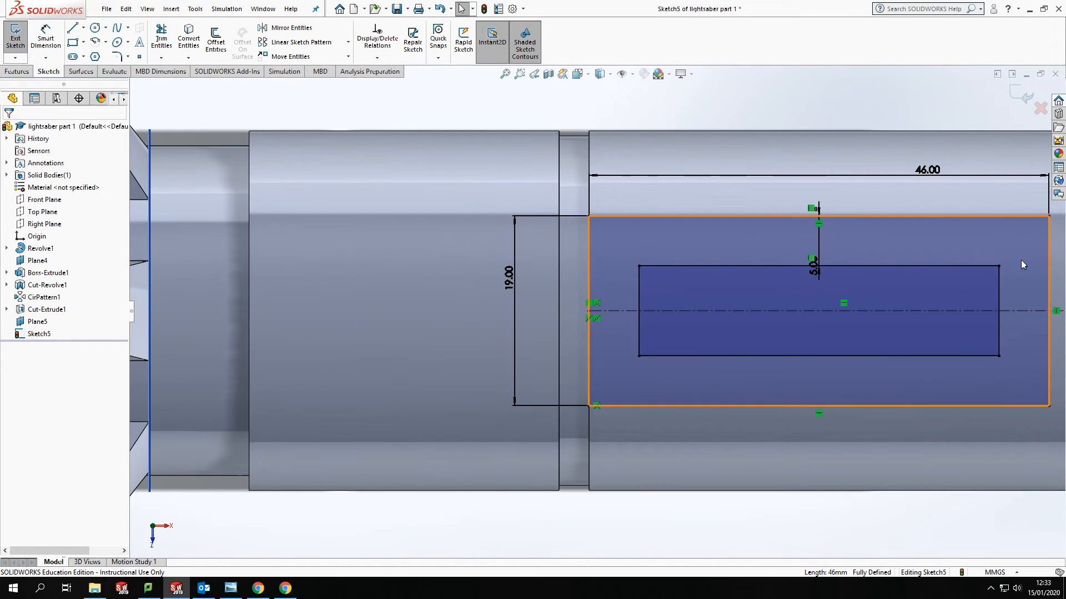
click(884, 271)
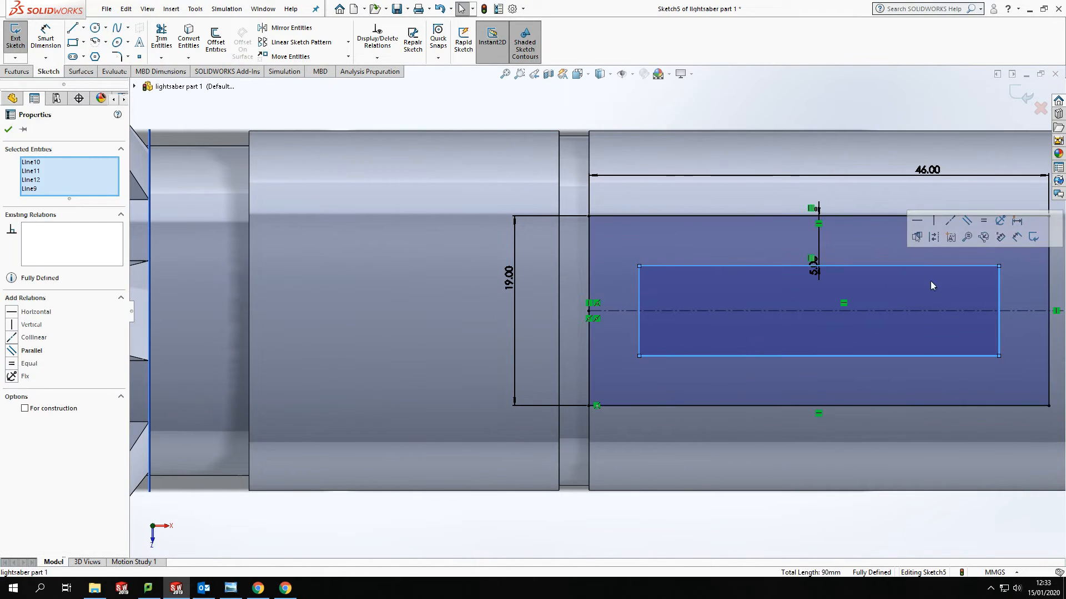
key(Delete)
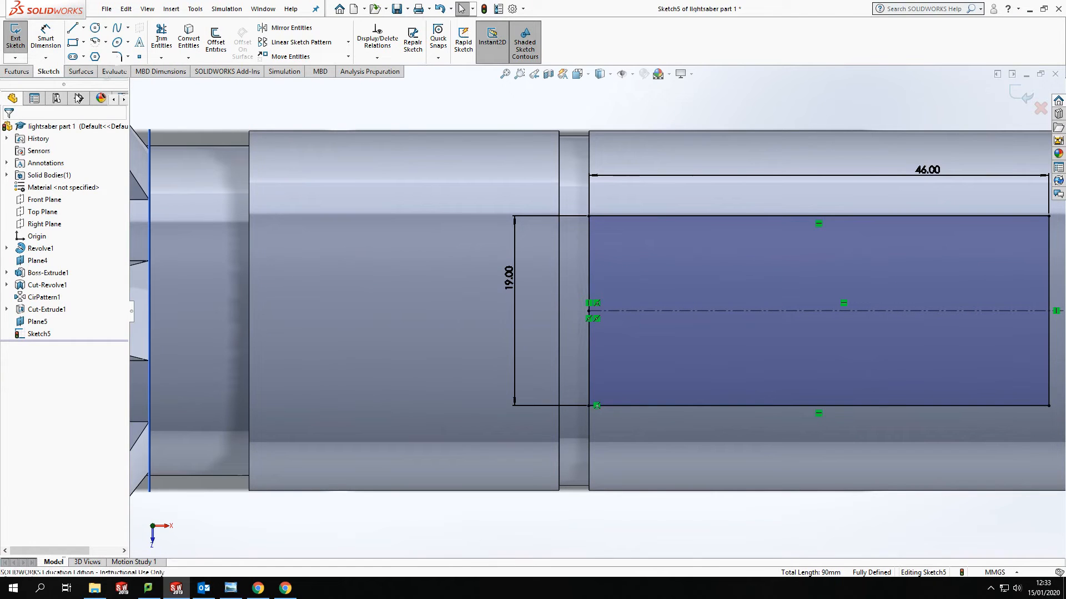
Step: Offset the rectangle's full chain 2.5 mm inward
click(215, 37)
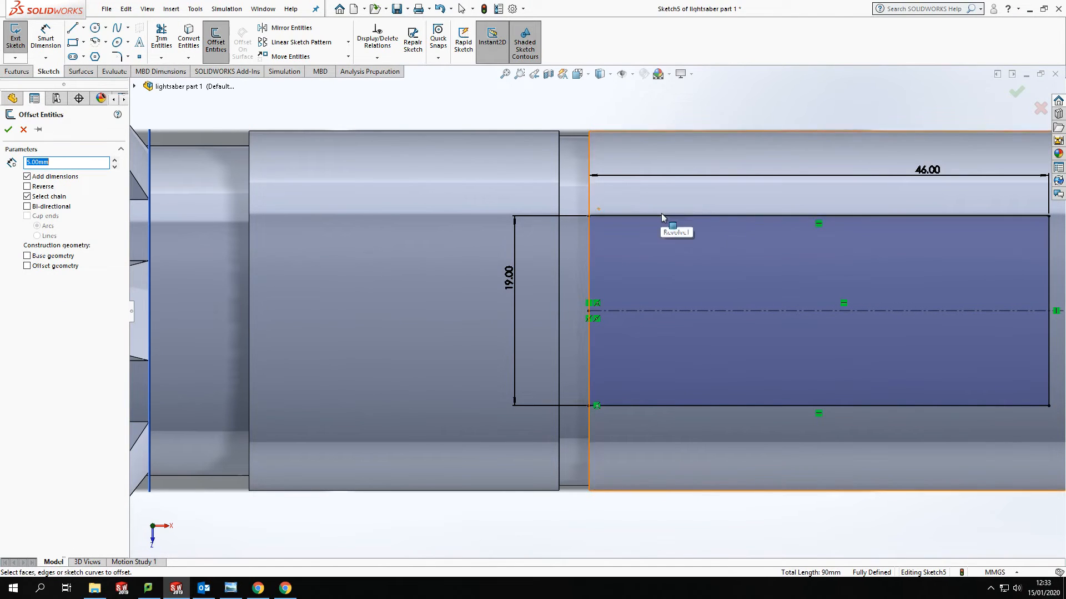
click(666, 216)
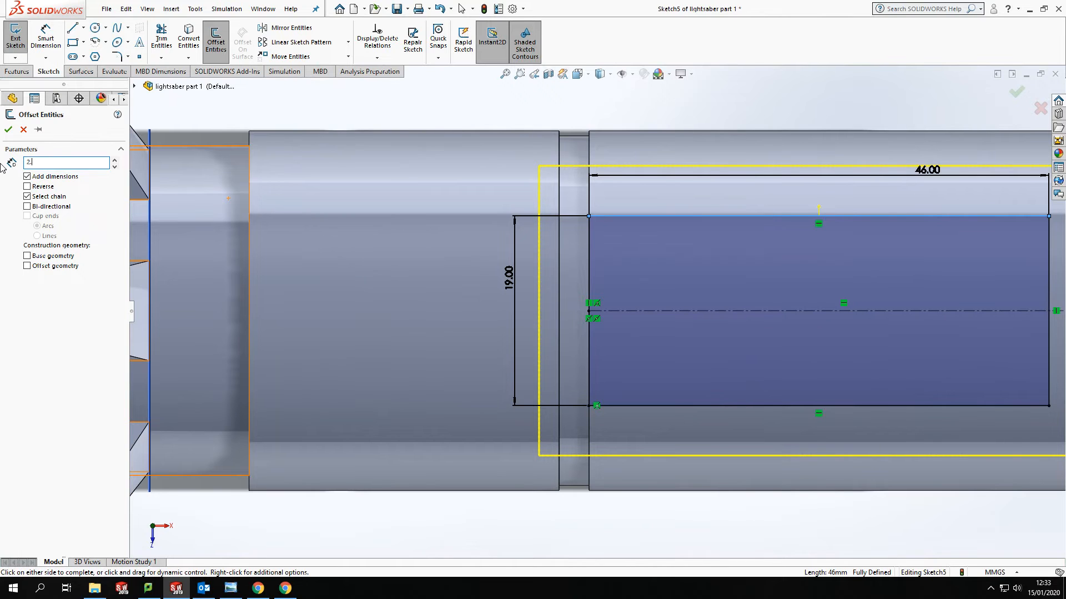
click(679, 241)
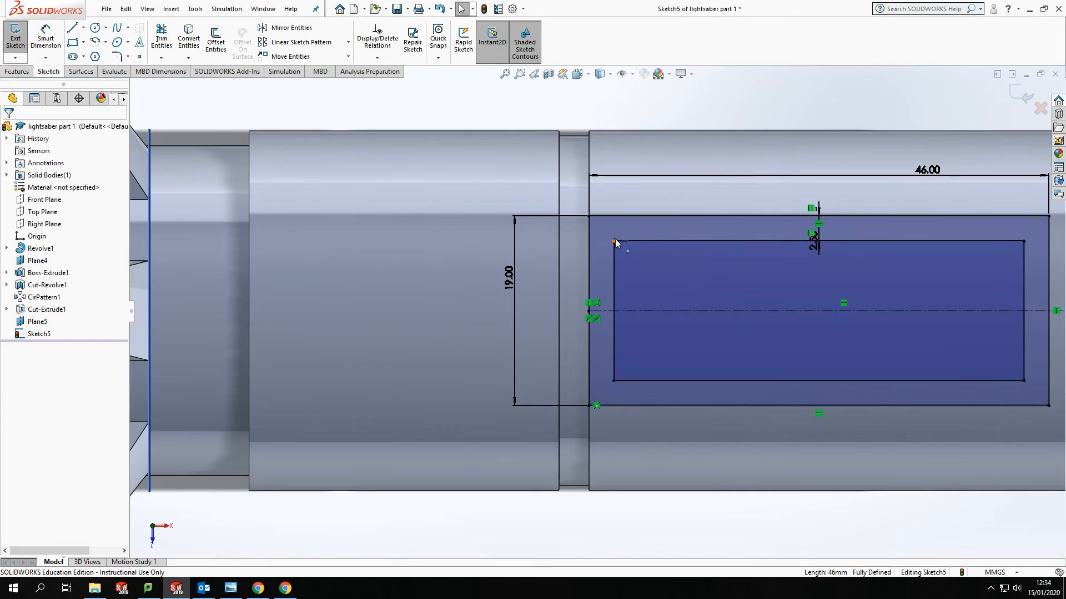
Step: Extrude the frame profile towards the handle with the Up To Surface end condition, ending on the smooth section's cylindrical face
click(17, 71)
click(30, 48)
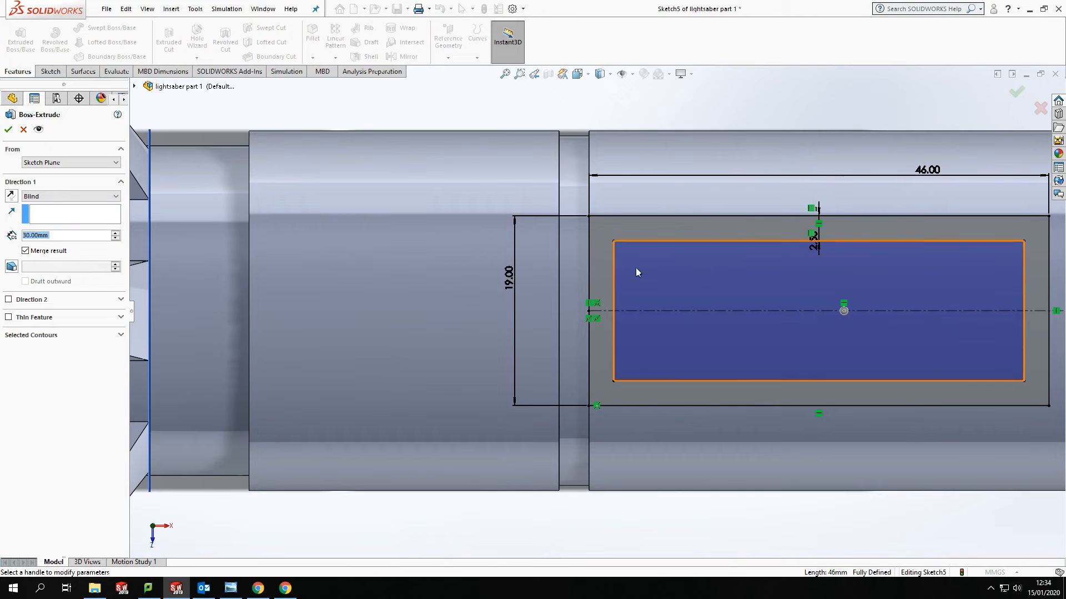
middle_drag(179, 136, 178, 67)
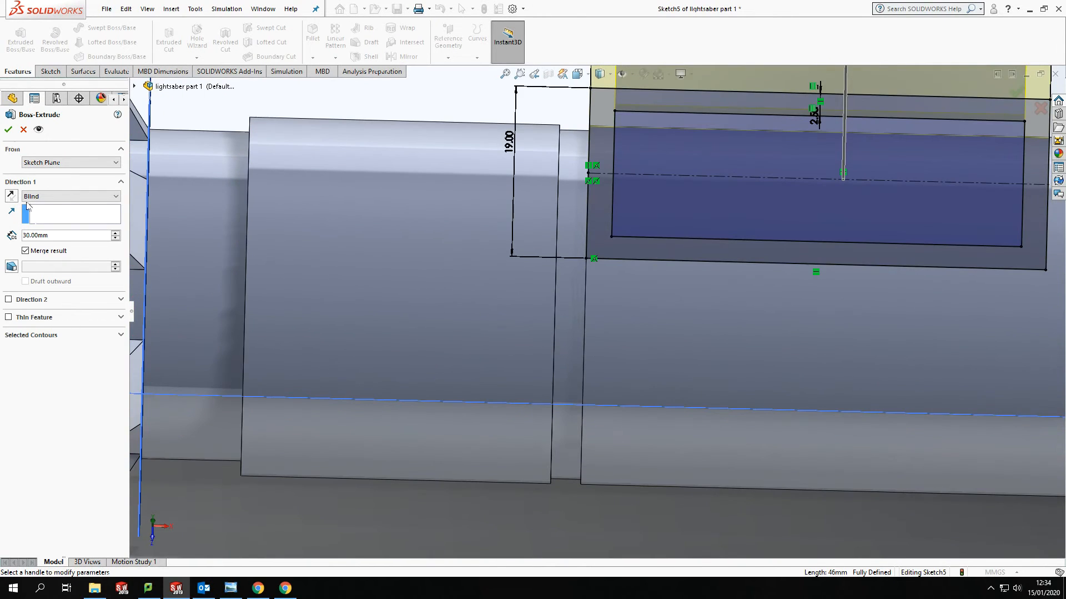
click(52, 198)
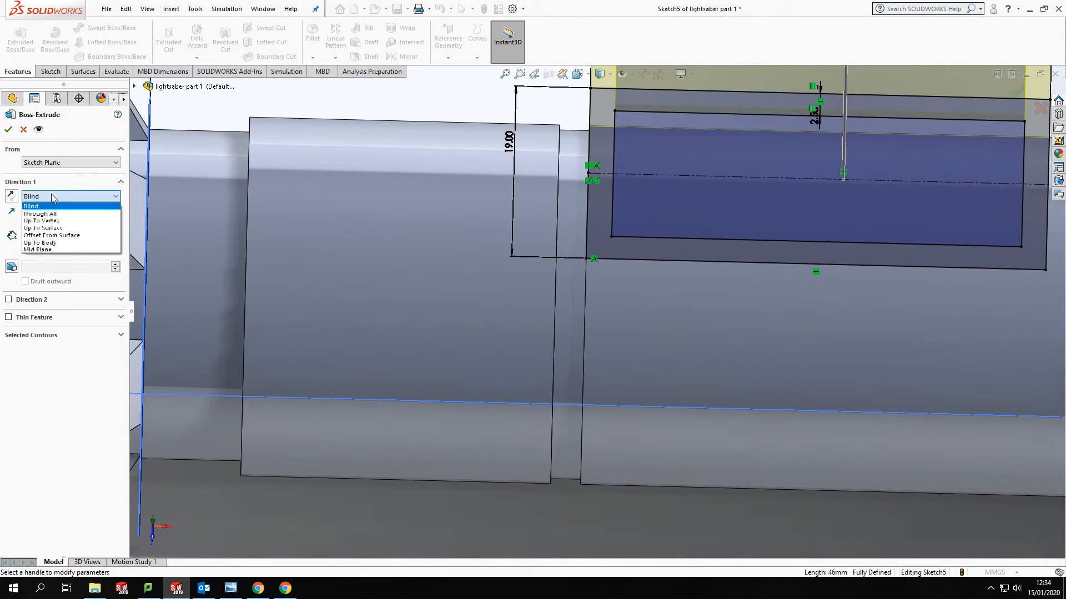
click(44, 228)
click(691, 318)
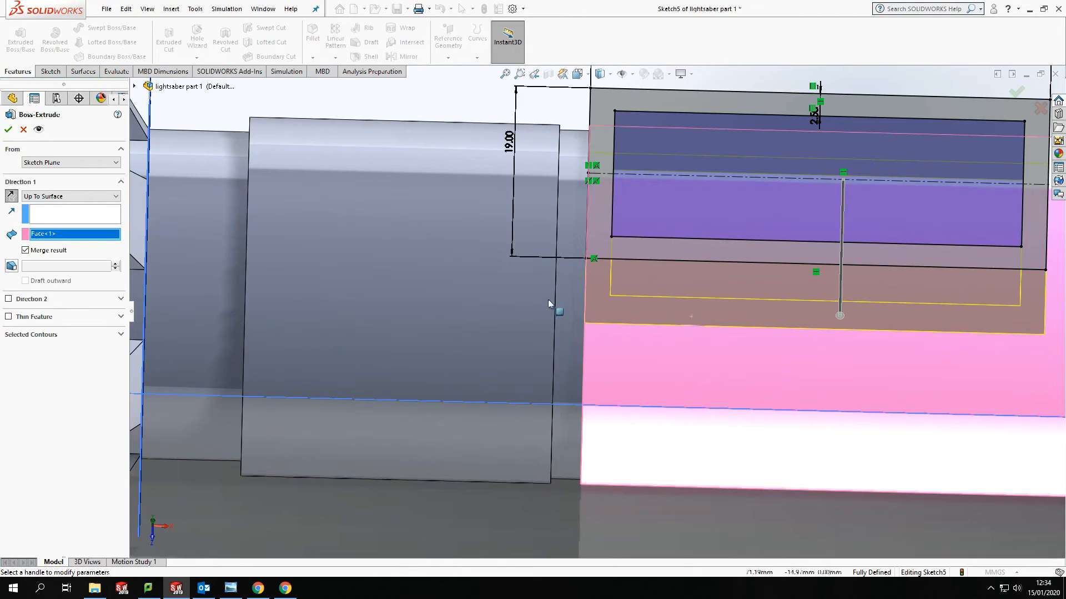
middle_drag(501, 301, 499, 177)
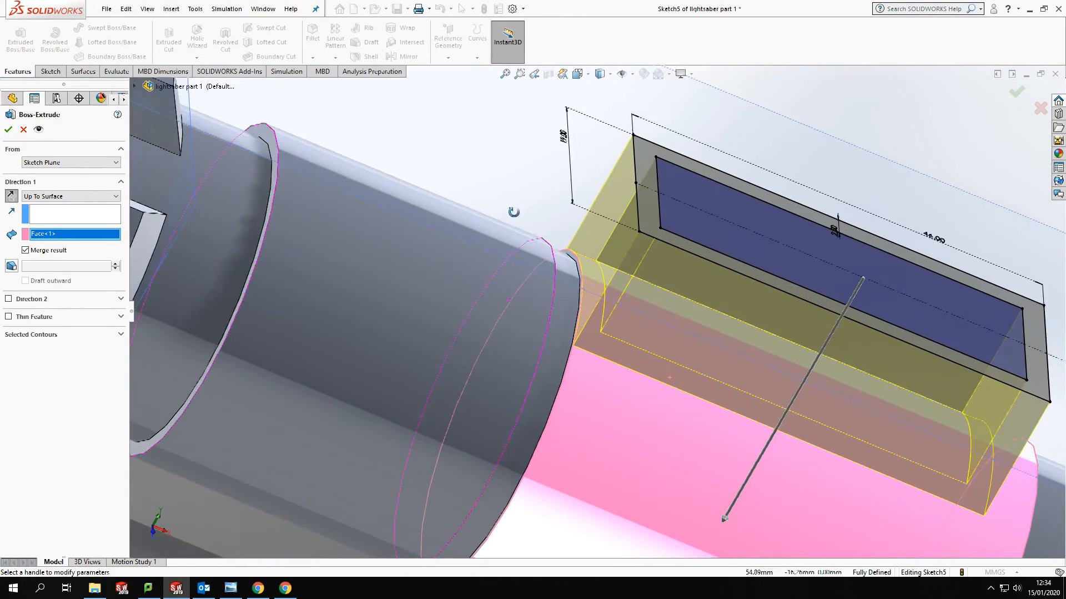
click(8, 130)
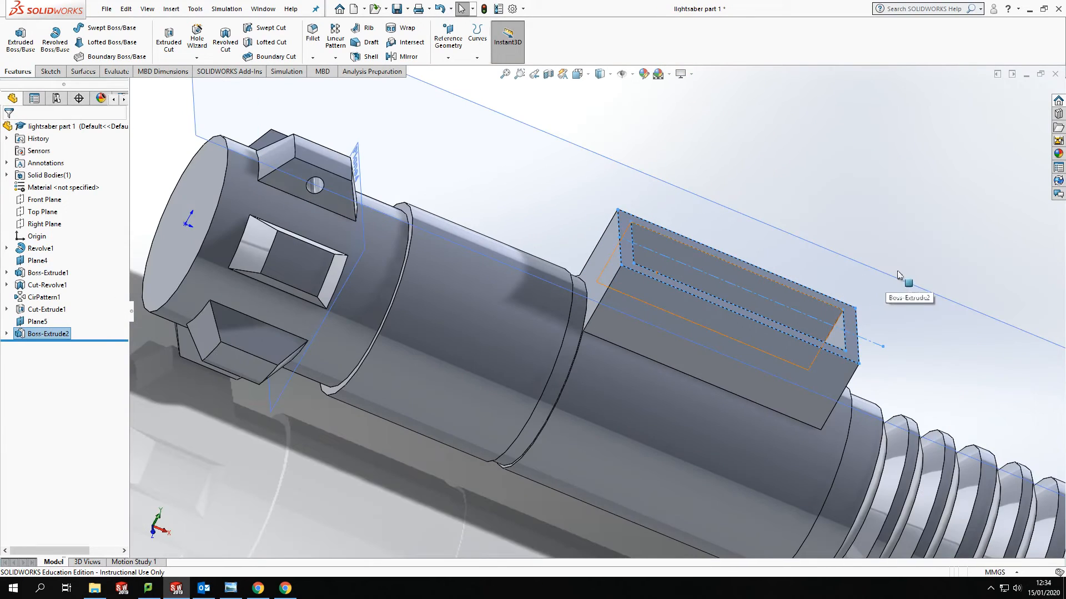
click(887, 235)
Step: Start a sketch on the rectangular frame's outer face and draw a 46 mm centreline between the midpoints of its short outer edges
scroll(887, 235, down, 2)
middle_drag(887, 235, 675, 352)
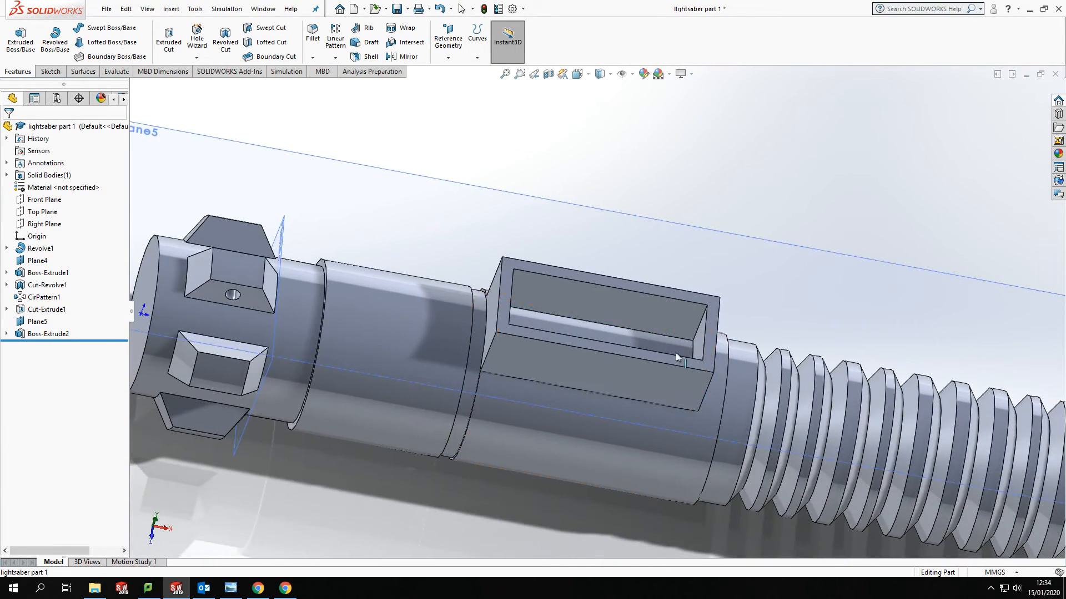
scroll(716, 338, down, 3)
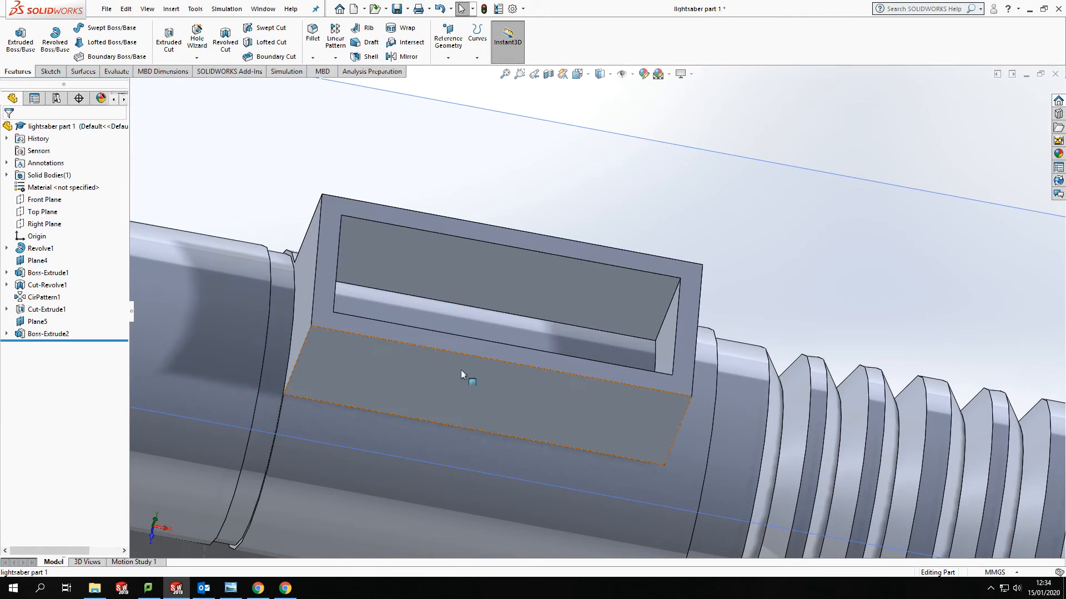
double_click(491, 354)
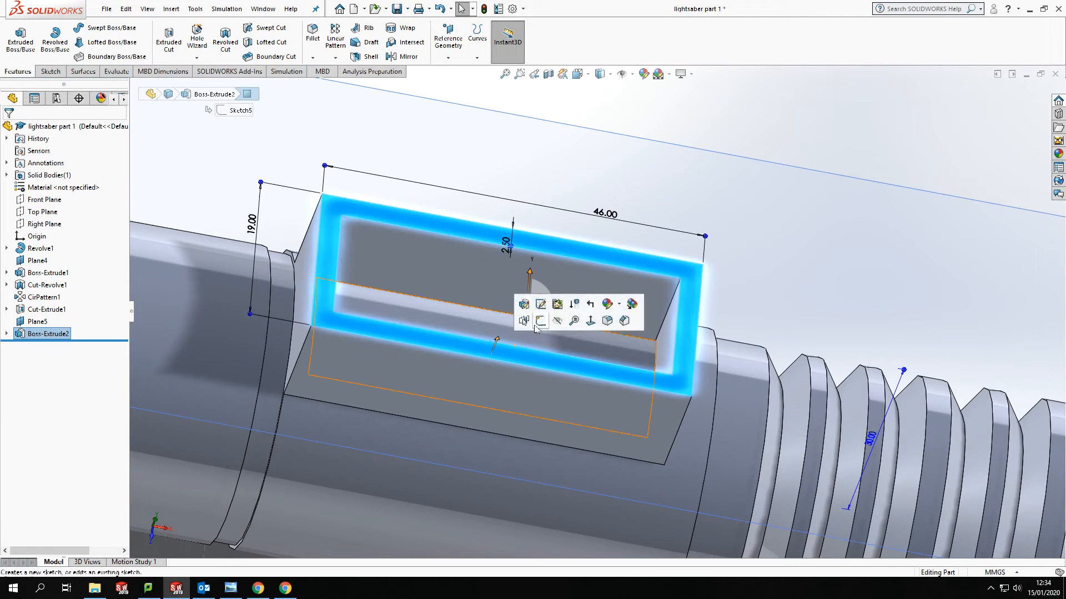
right_click(497, 336)
click(525, 309)
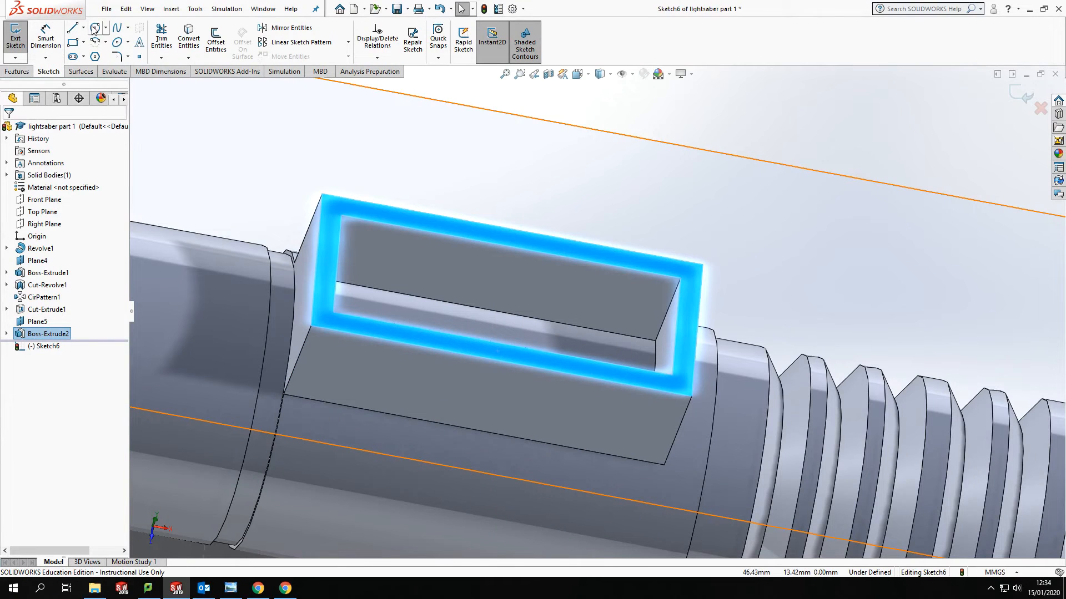
click(83, 28)
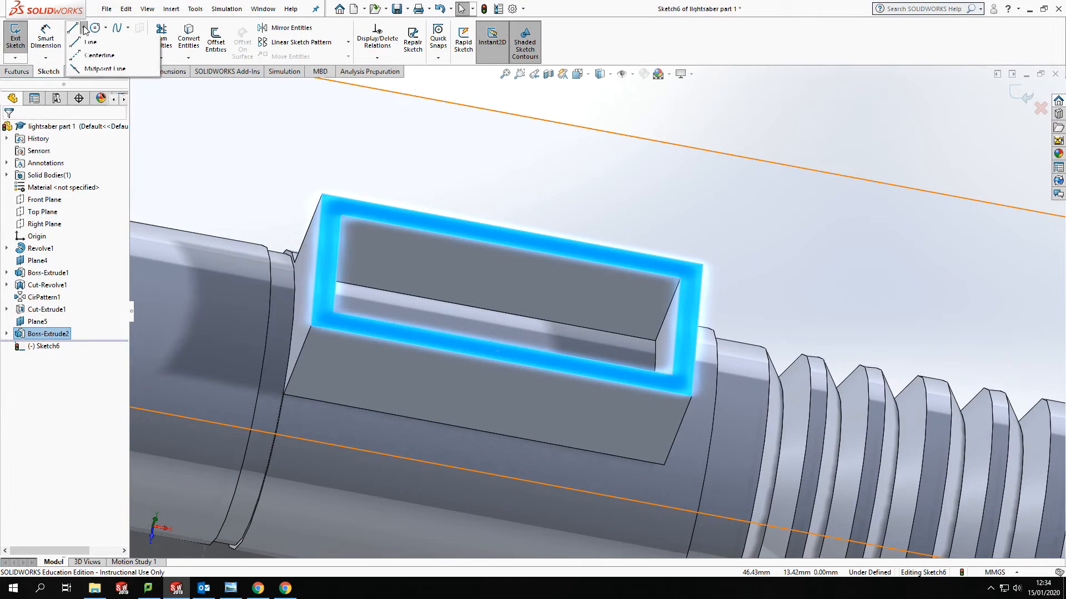
click(99, 58)
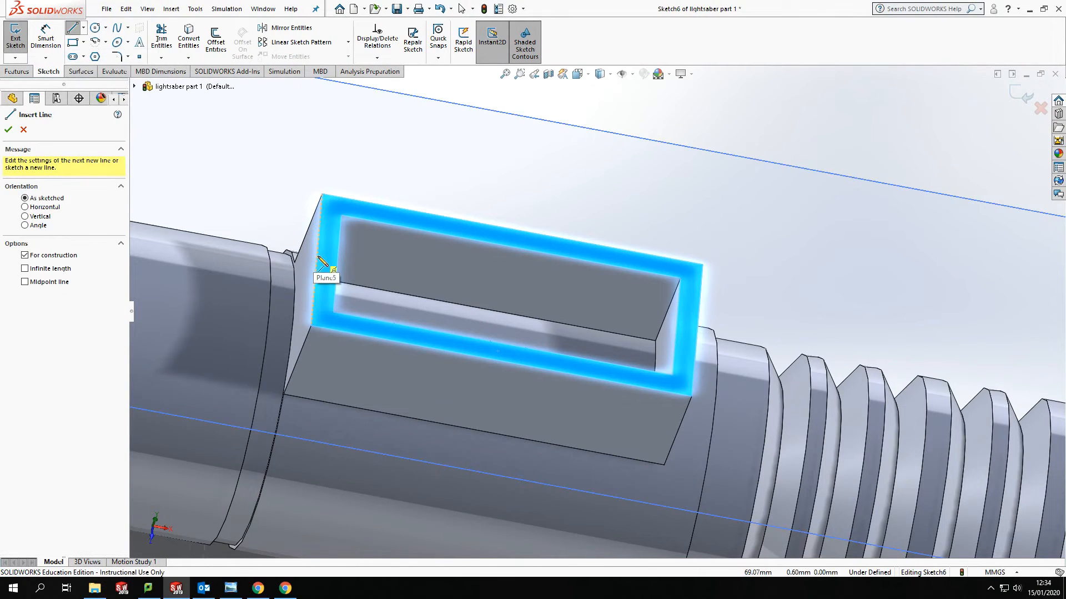
click(316, 260)
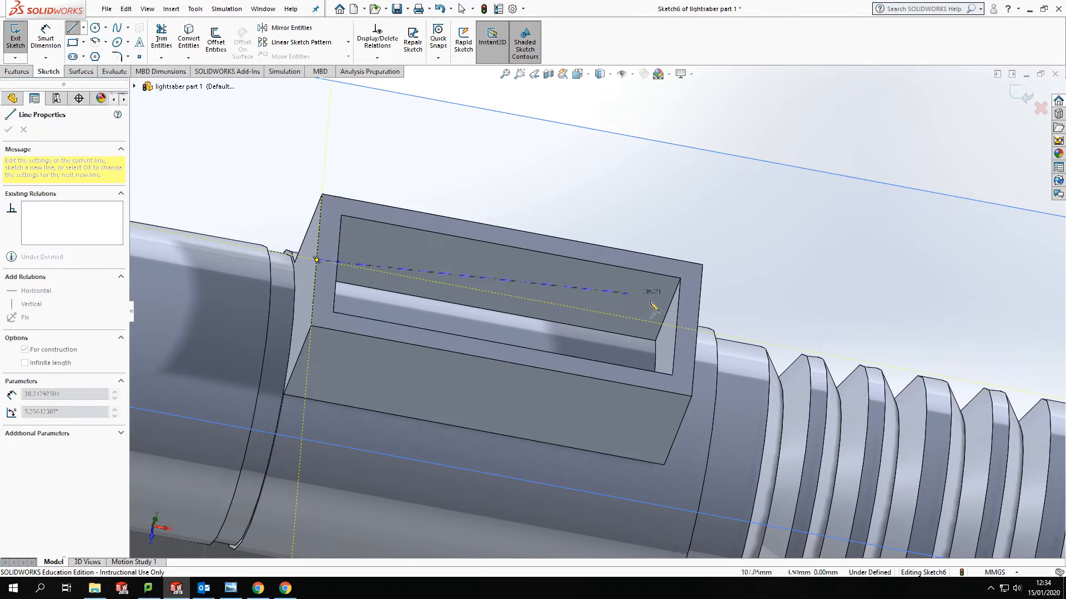
click(697, 331)
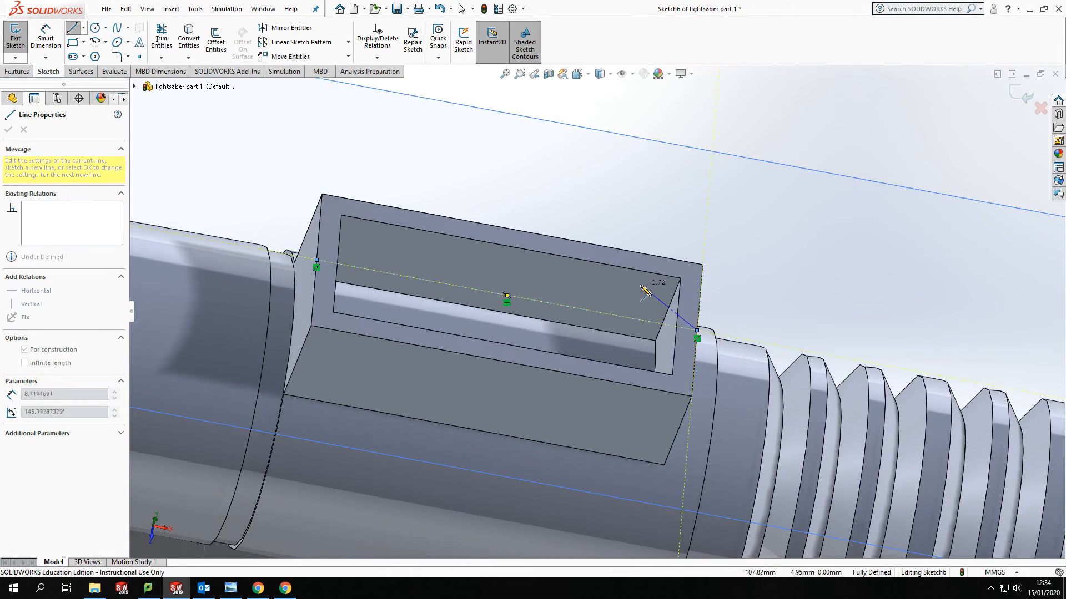
key(Escape)
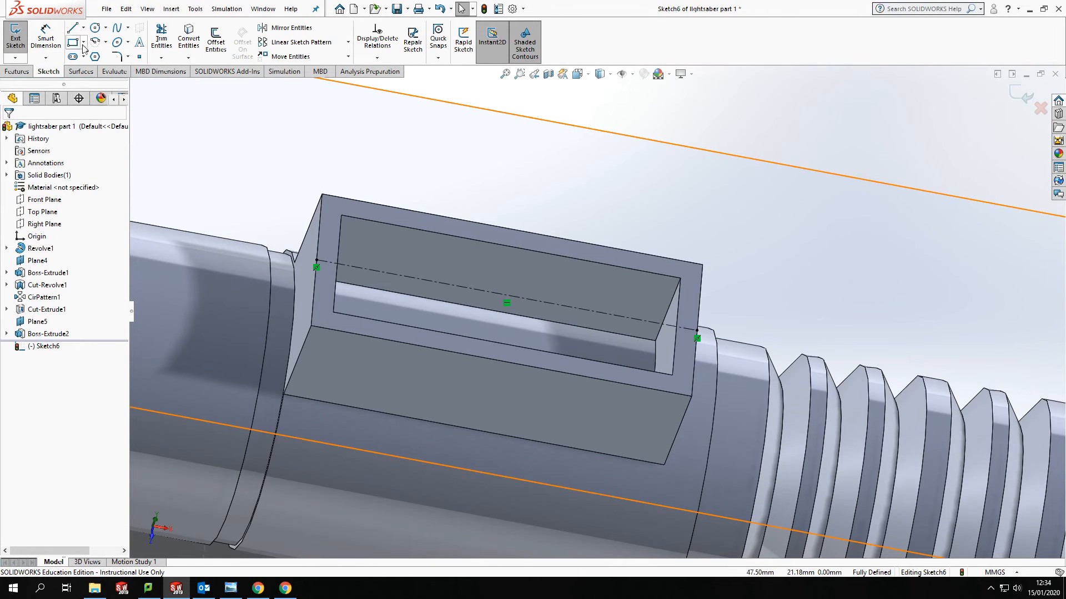
Step: Sketch a corner rectangle about 46 mm long over one long side of the frame, extending past its outer edge
click(73, 43)
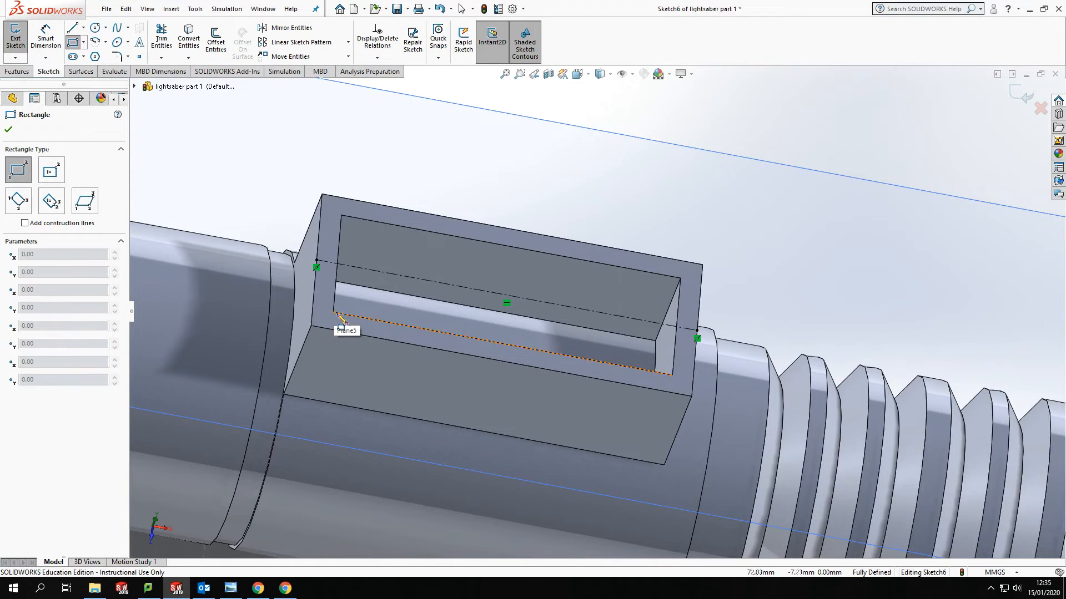
click(313, 309)
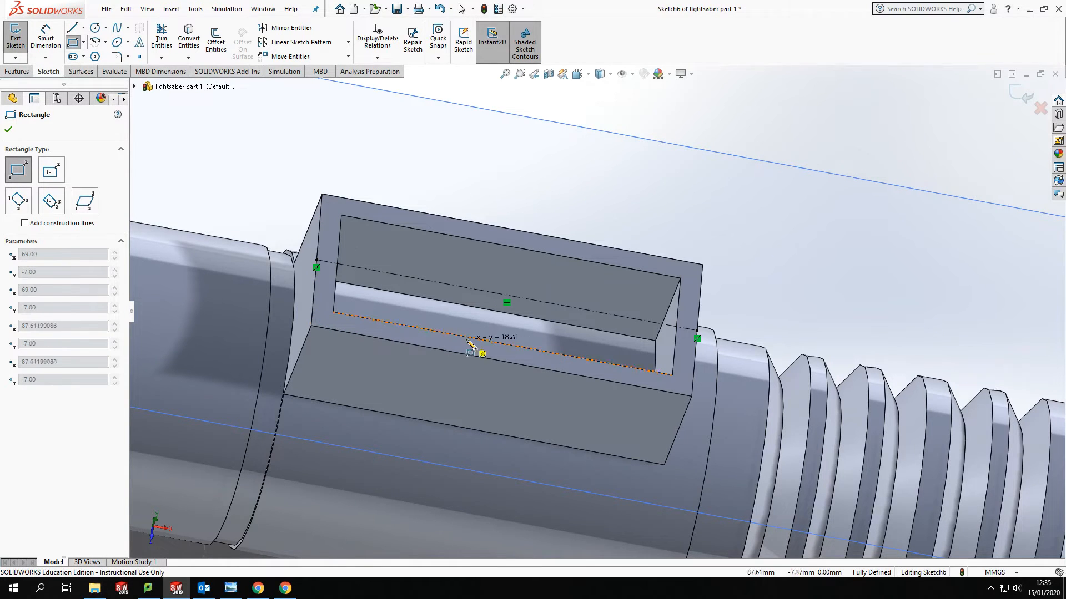
click(694, 410)
key(Escape)
scroll(348, 312, up, 3)
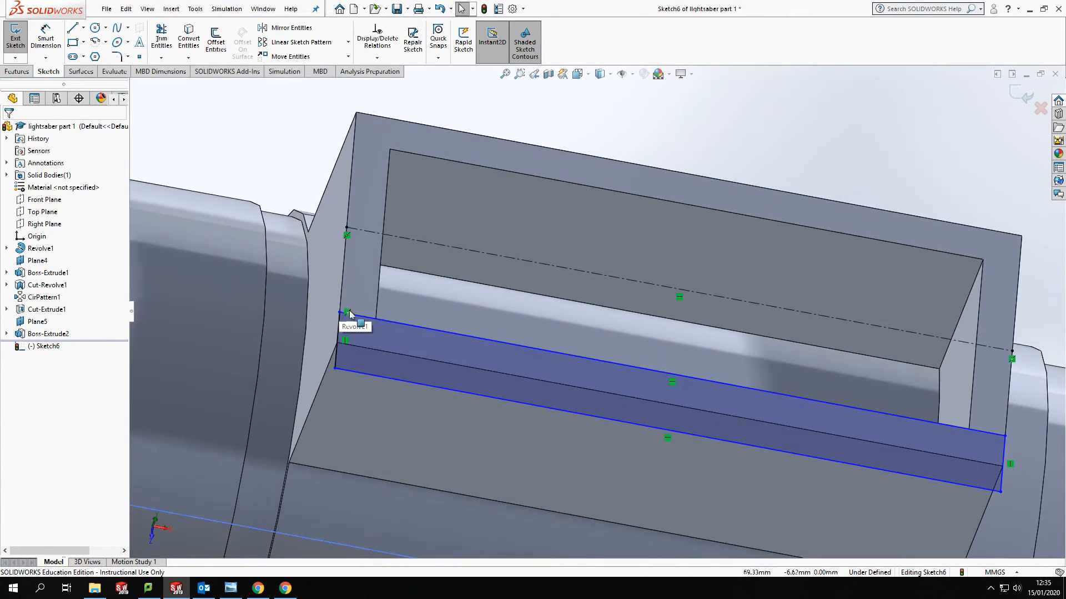
Step: Dimension the distance from the centreline to the rectangle's outer long edge as 11 mm
click(35, 30)
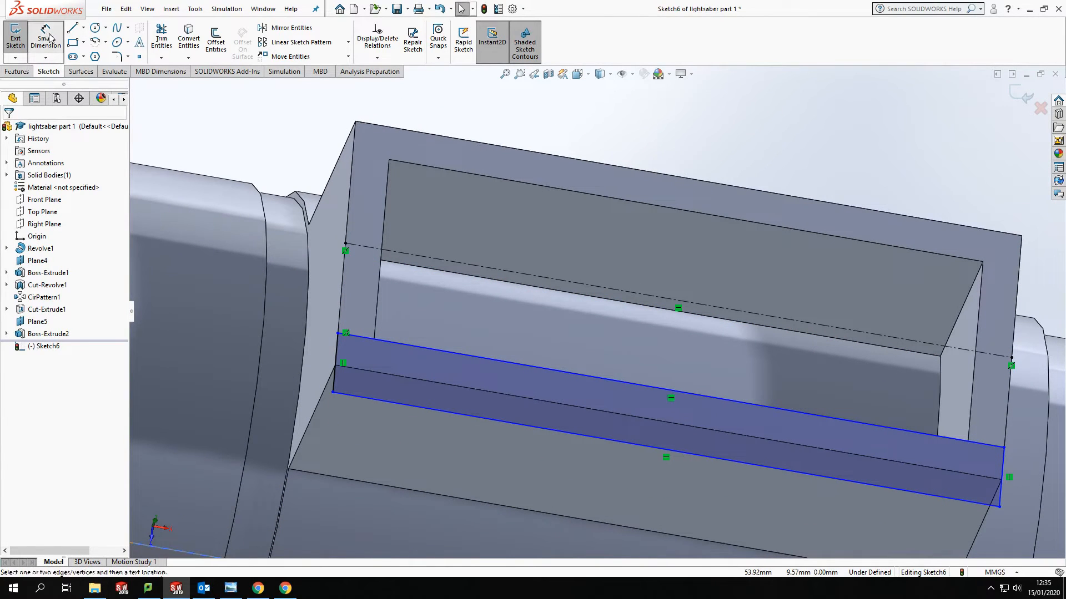
click(409, 256)
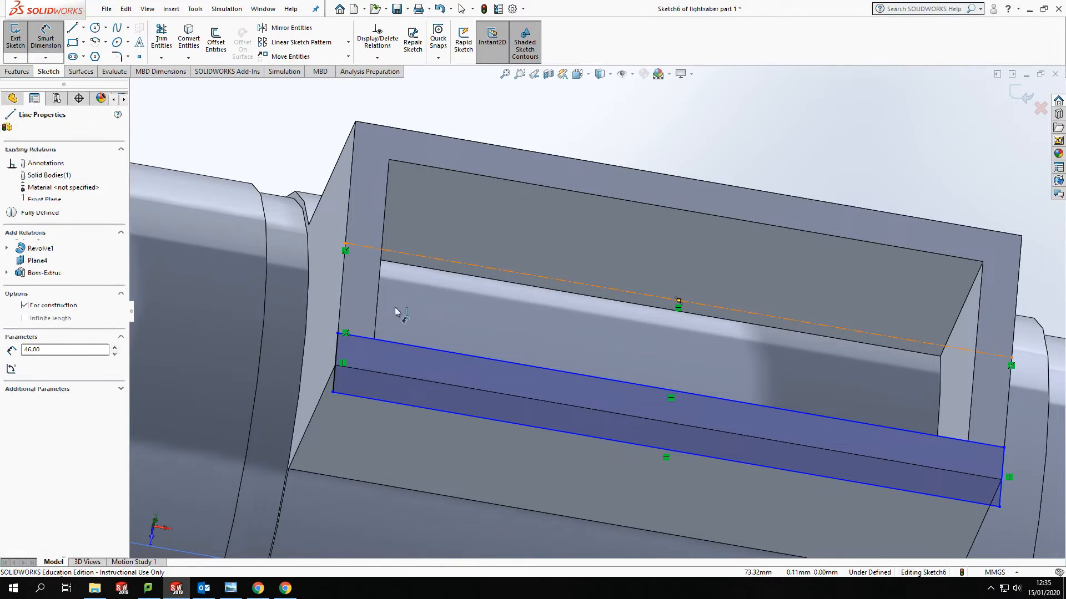
click(380, 400)
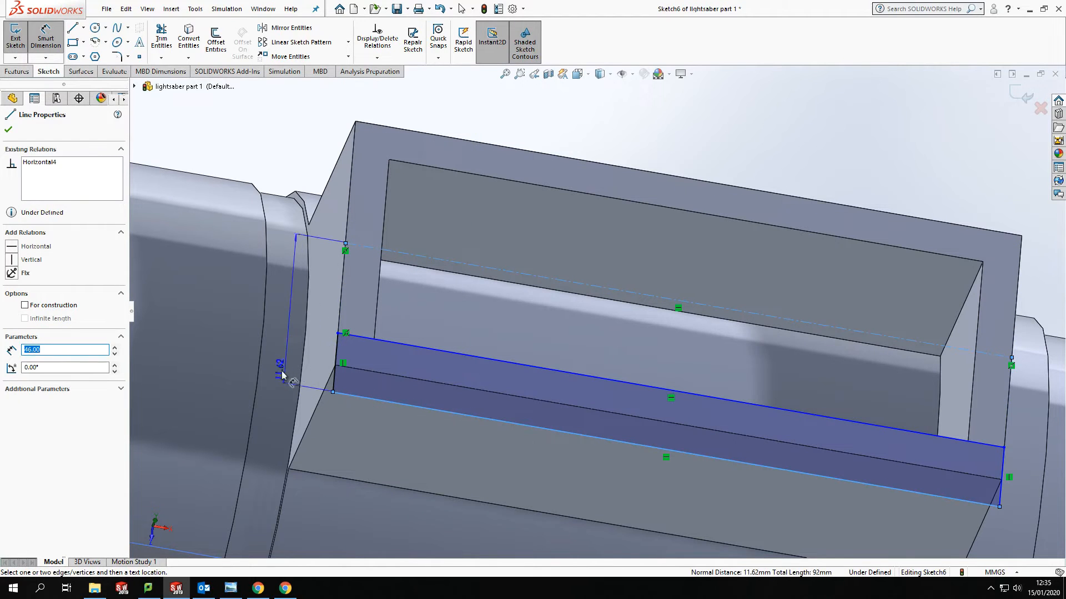
click(271, 337)
text(11)
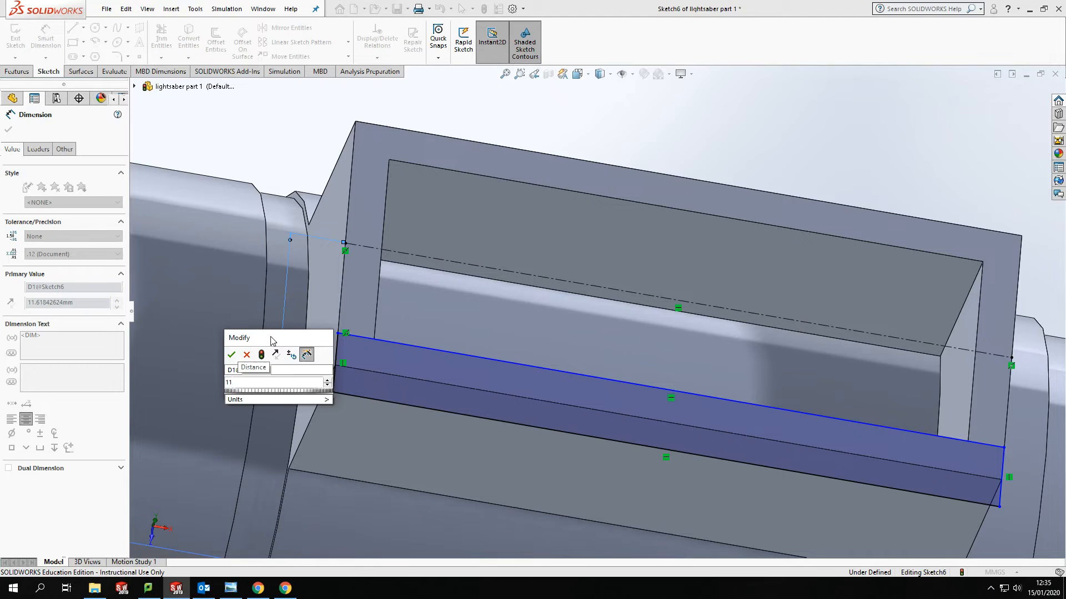
key(Return)
key(Escape)
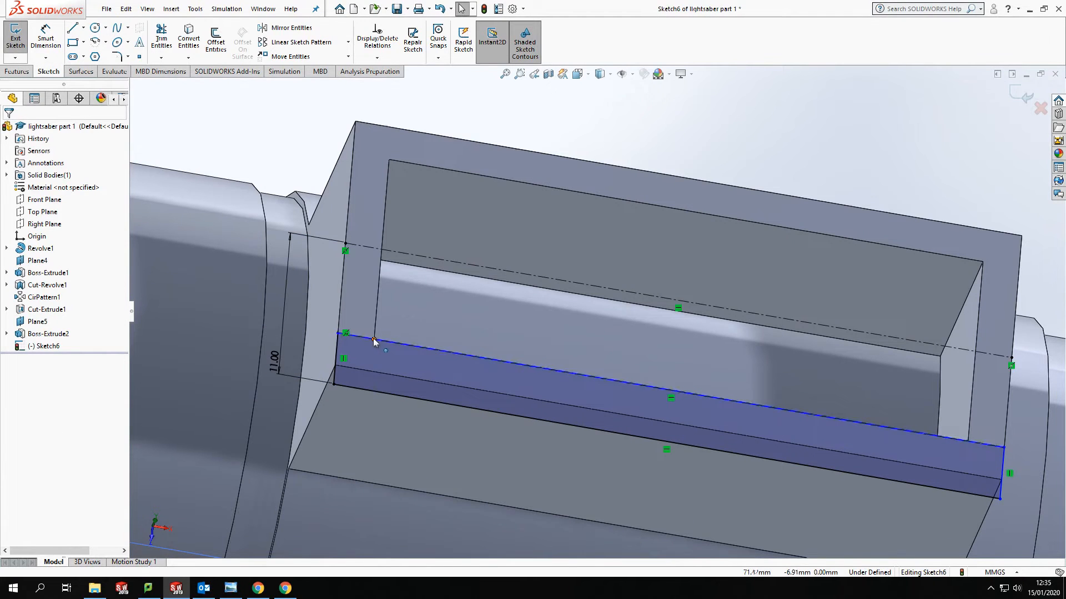
Step: Make the rectangle's inner long edge coincident with the frame's inner corner and its free short edge coincident with the frame's outer corner
click(402, 347)
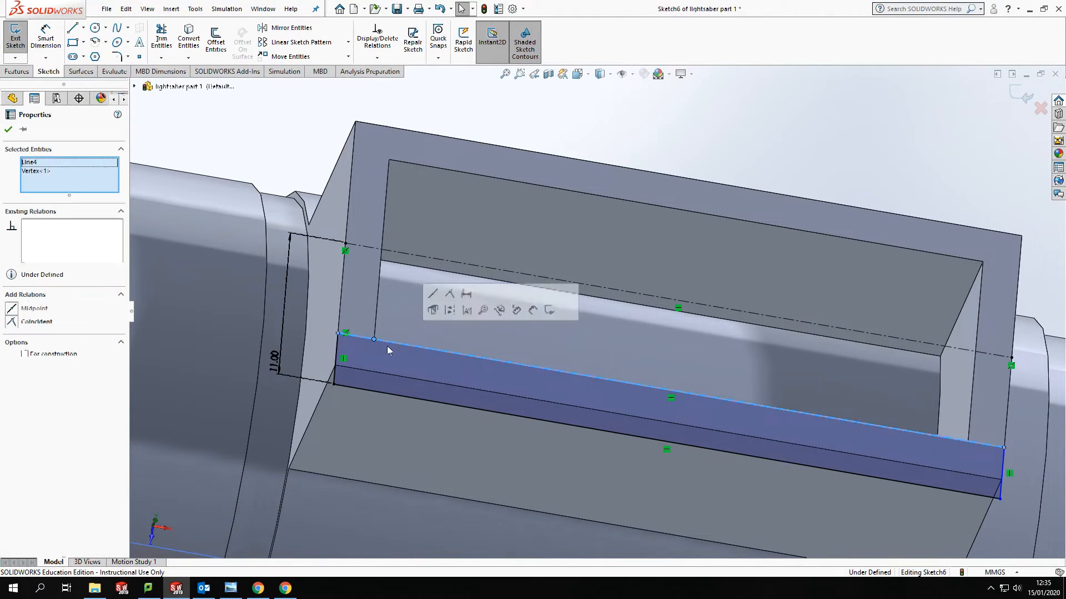
key(Escape)
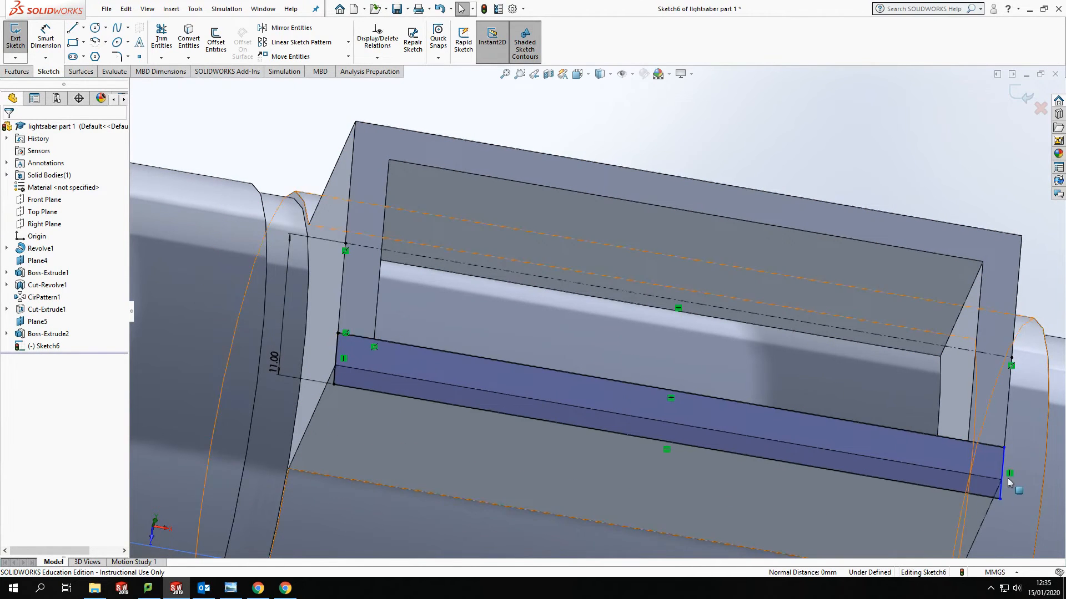
scroll(1008, 478, down, 3)
mouse_move(883, 453)
mouse_down()
mouse_move(817, 441)
mouse_move(889, 443)
mouse_move(873, 442)
mouse_up()
key(Escape)
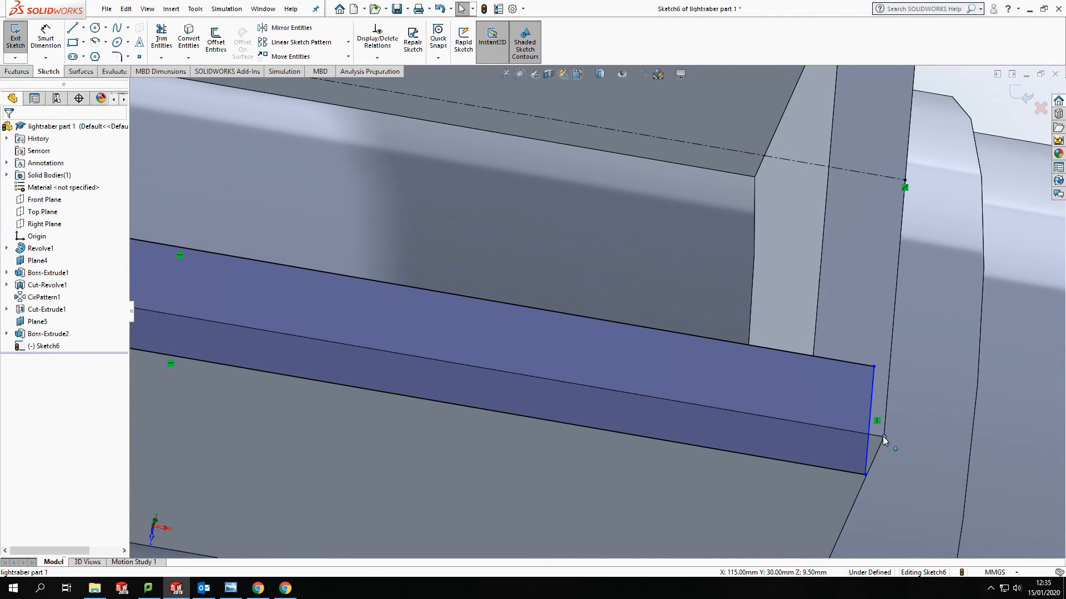
ctrl+click(869, 448)
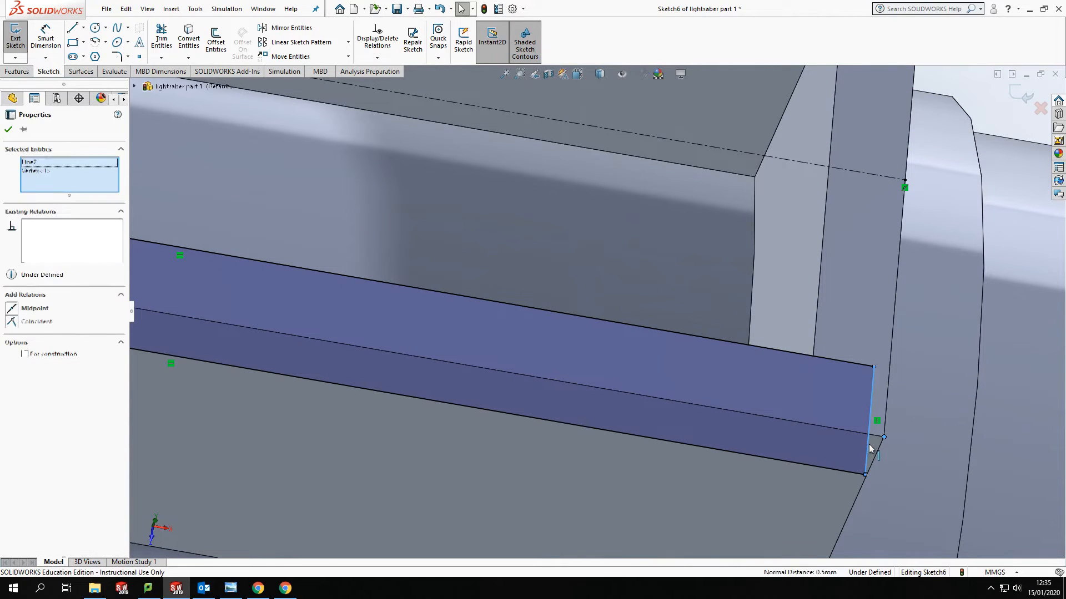
click(12, 321)
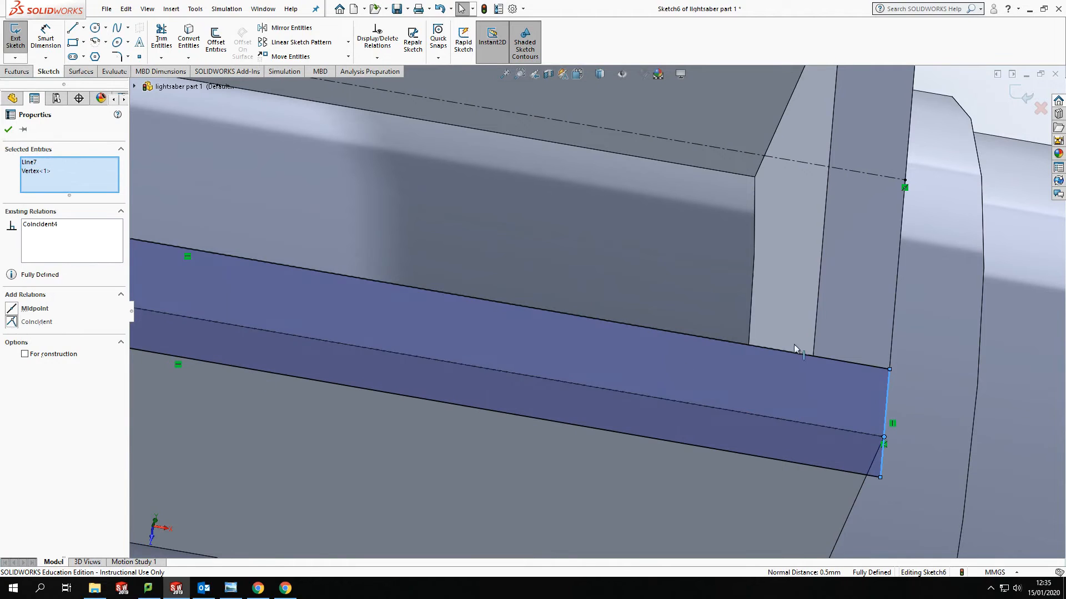
key(Escape)
scroll(908, 444, up, 2)
scroll(688, 384, up, 3)
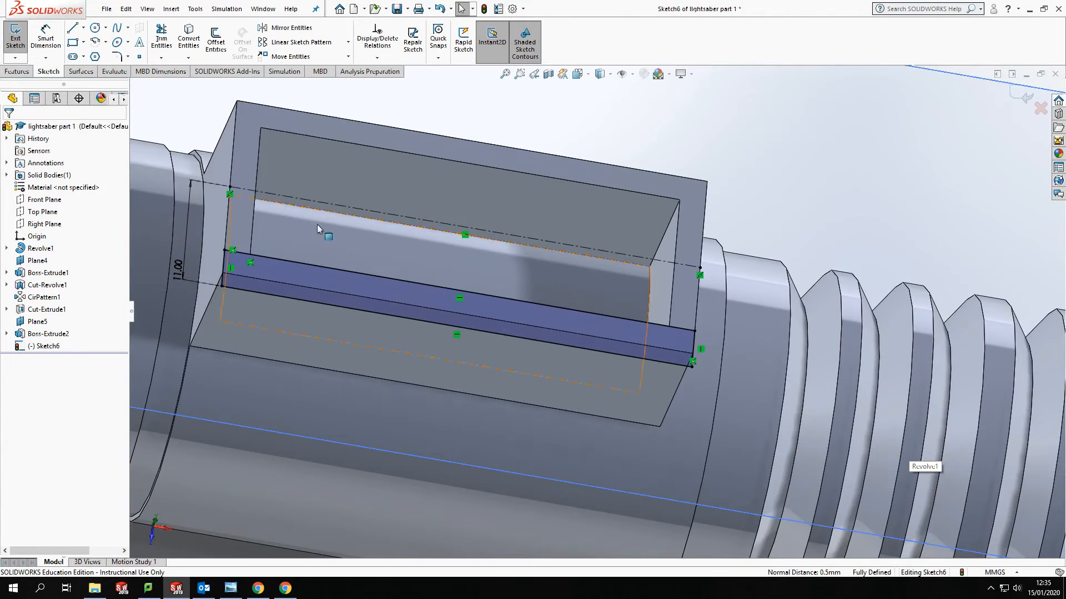
click(302, 29)
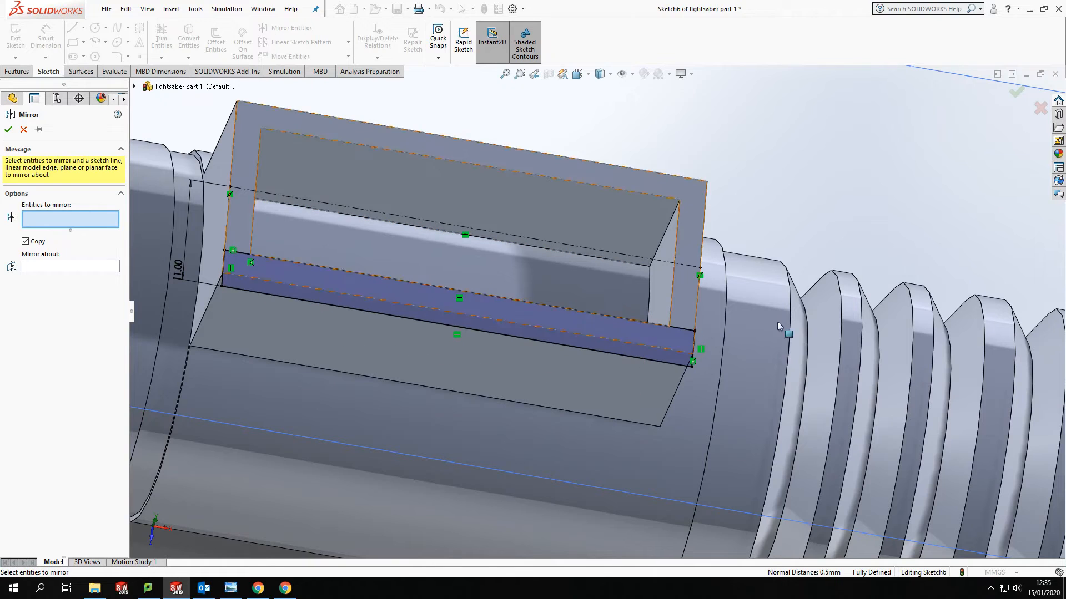
mouse_move(709, 321)
mouse_down()
mouse_move(325, 298)
mouse_move(232, 281)
mouse_up()
key(Escape)
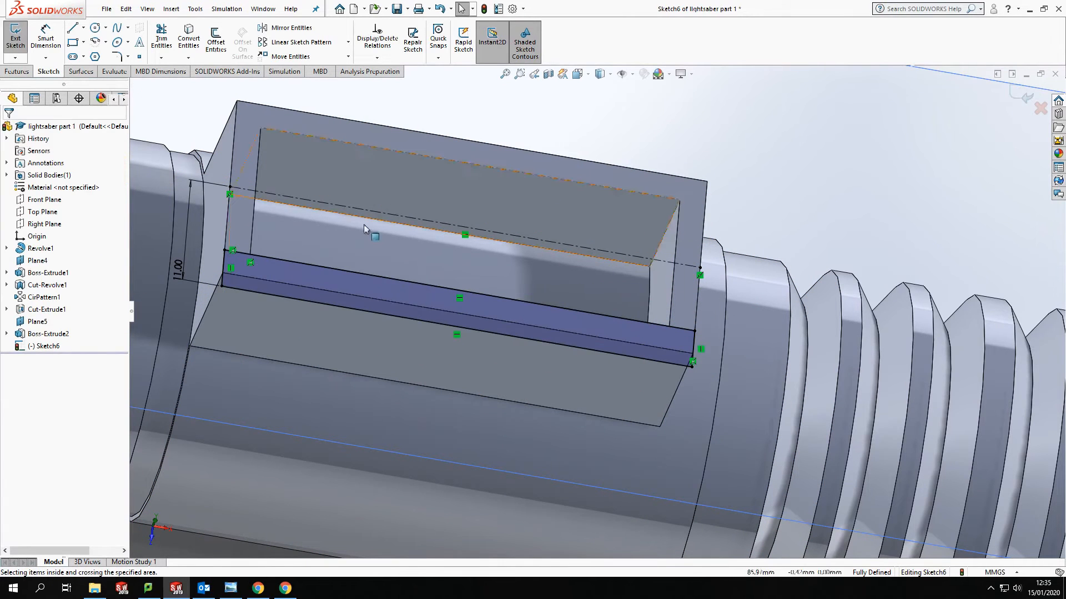
right_click(236, 218)
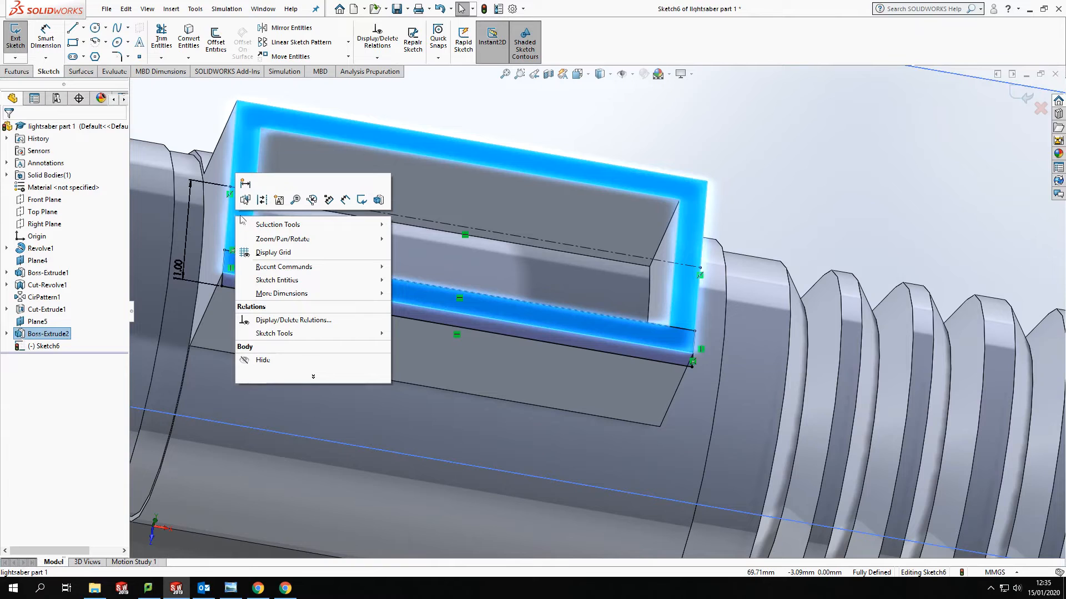
click(497, 100)
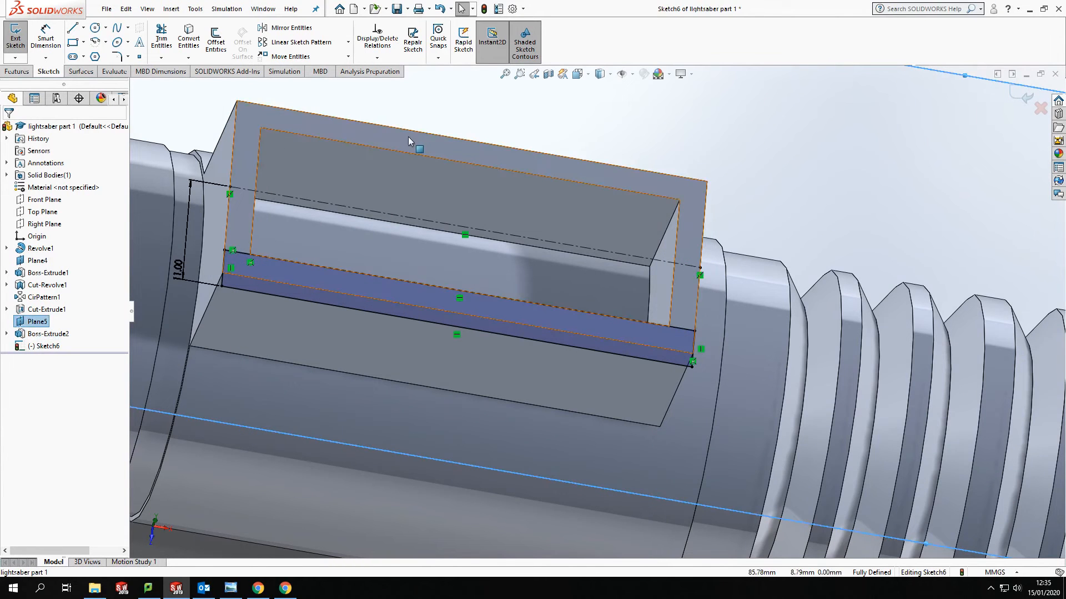
Step: Mirror the four lines of the strip rectangle about the centreline onto the frame's opposite long side
click(427, 143)
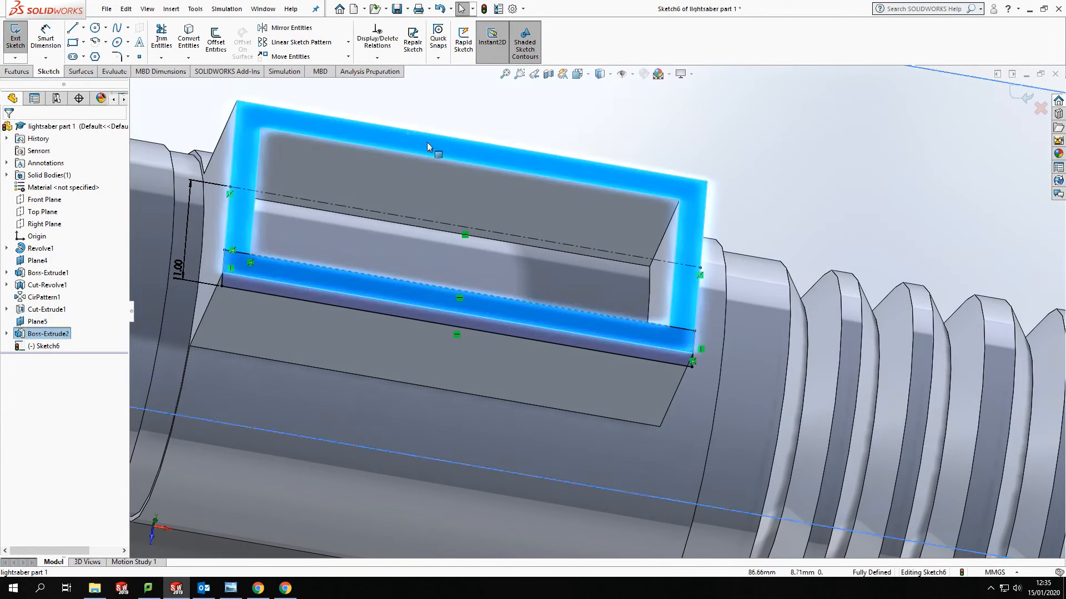
click(589, 75)
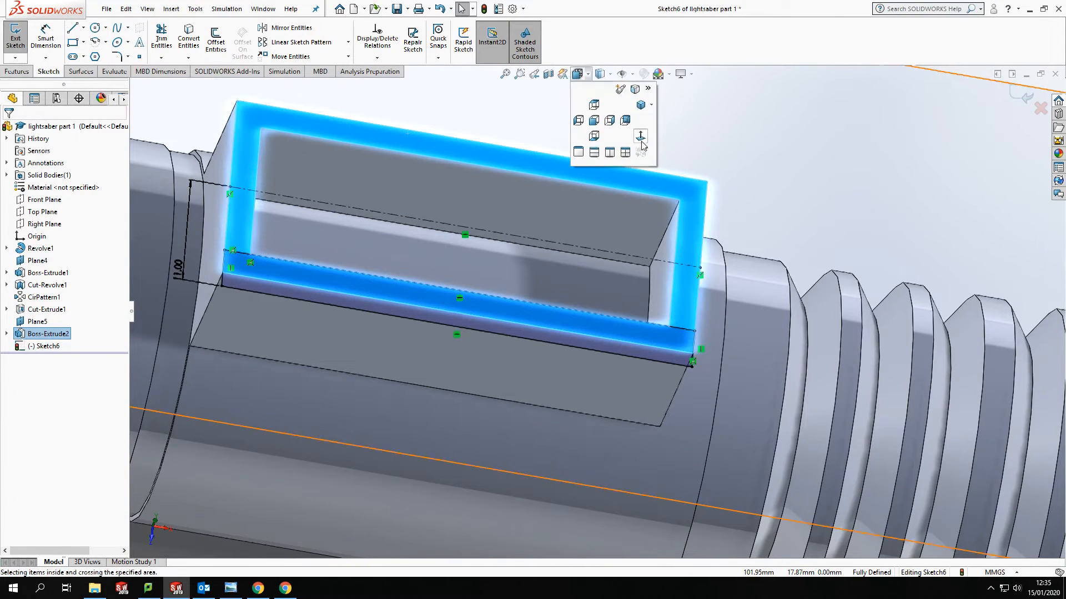
click(641, 139)
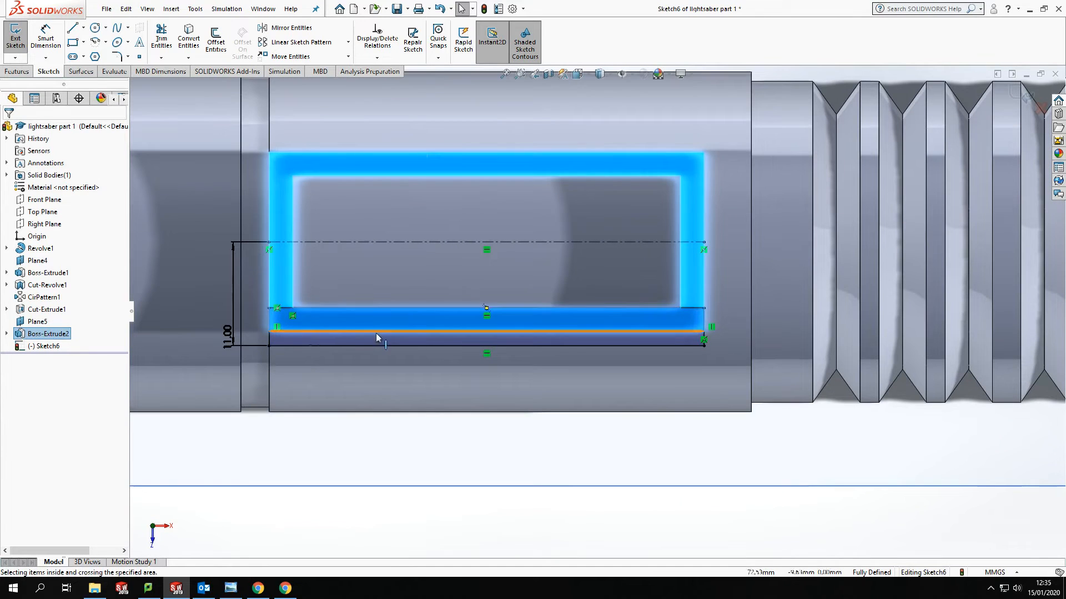
mouse_move(722, 288)
mouse_down()
mouse_move(244, 359)
mouse_move(264, 371)
mouse_up()
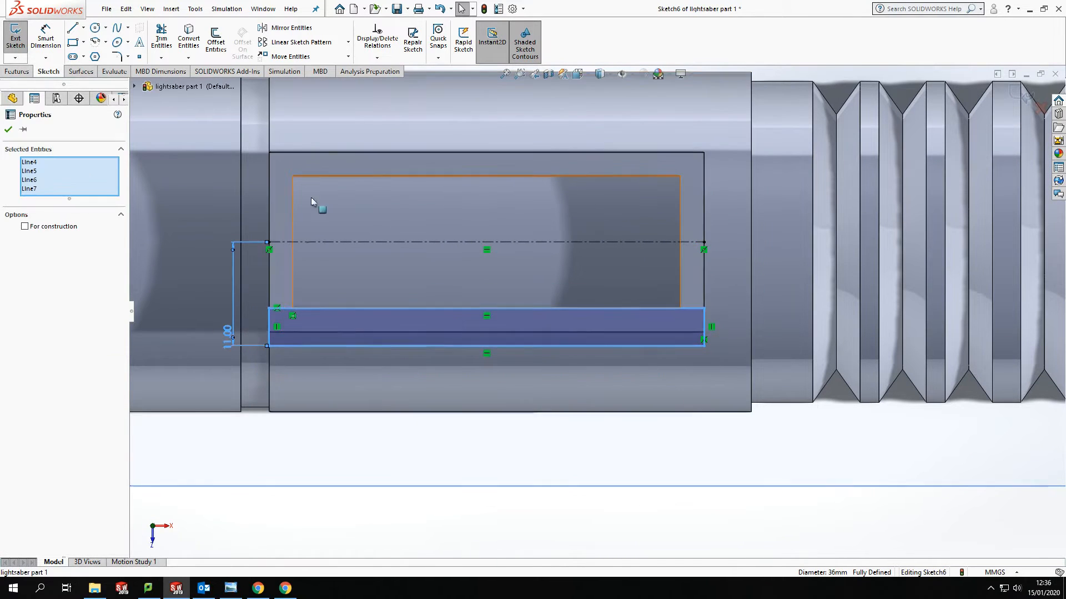
click(304, 30)
click(39, 288)
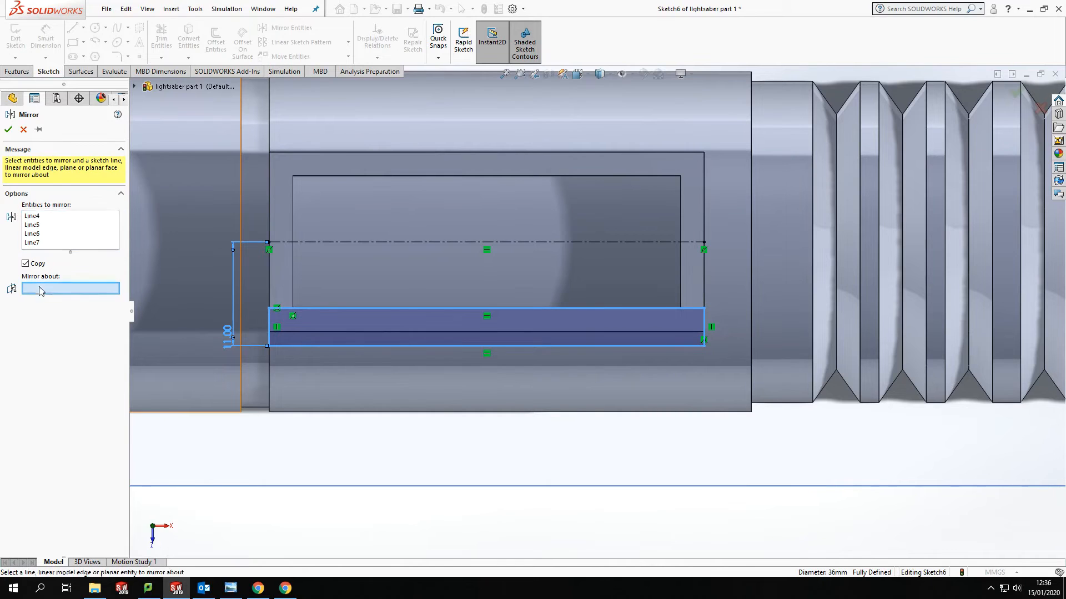
click(369, 241)
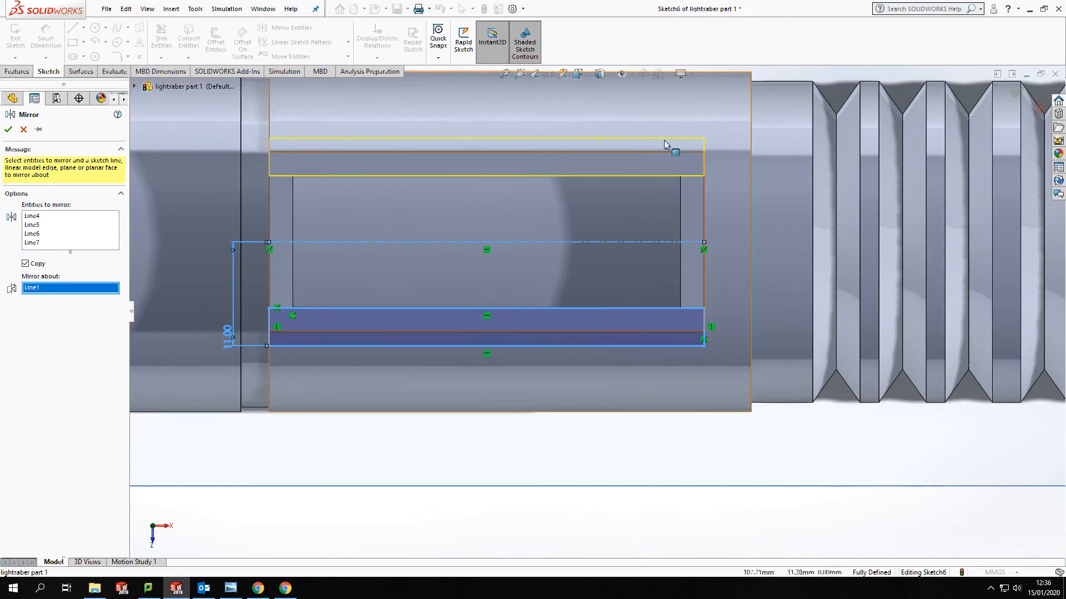
click(9, 129)
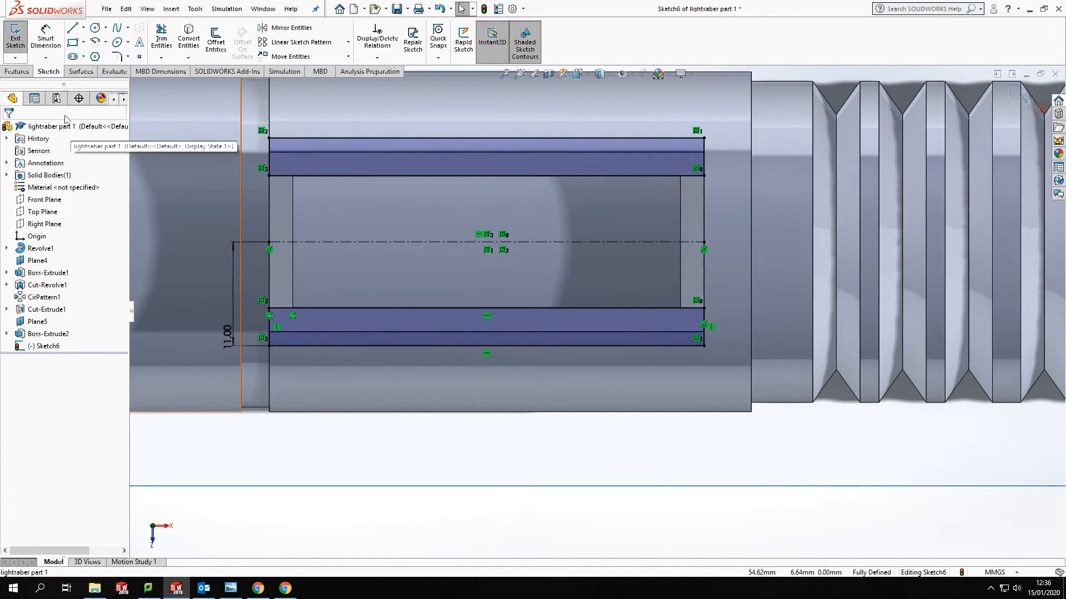
Step: Extrude both side strip rectangles 5 mm outward from the frame's outer face
click(17, 71)
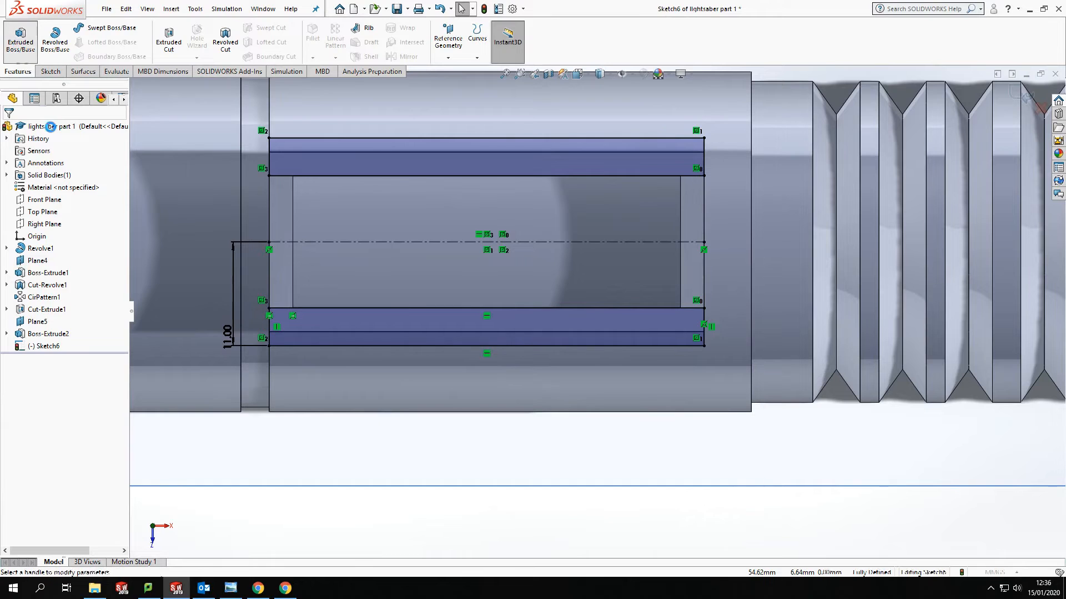
click(20, 39)
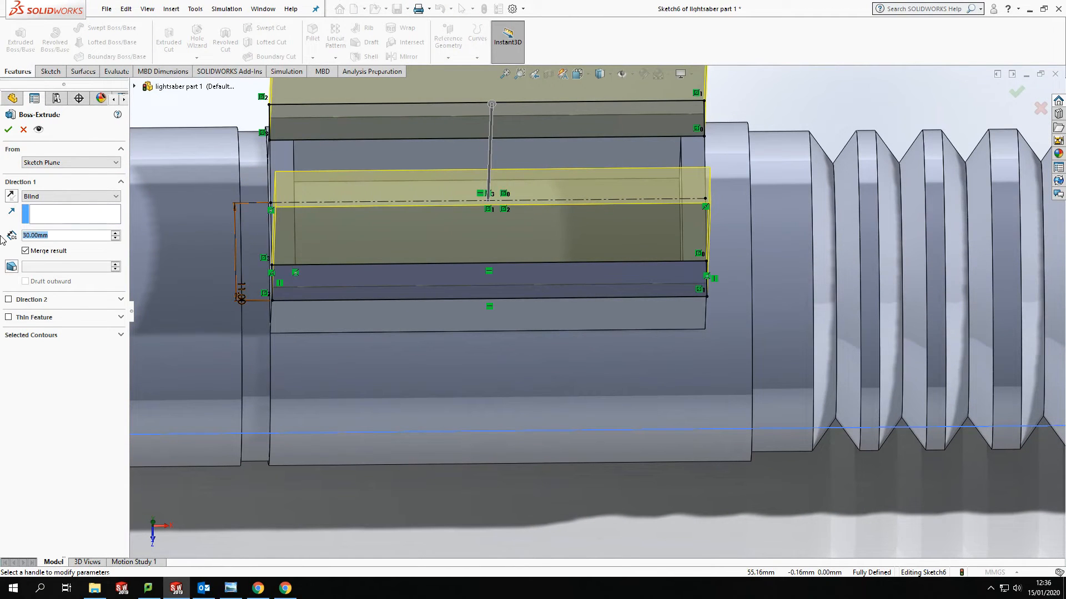
key(Return)
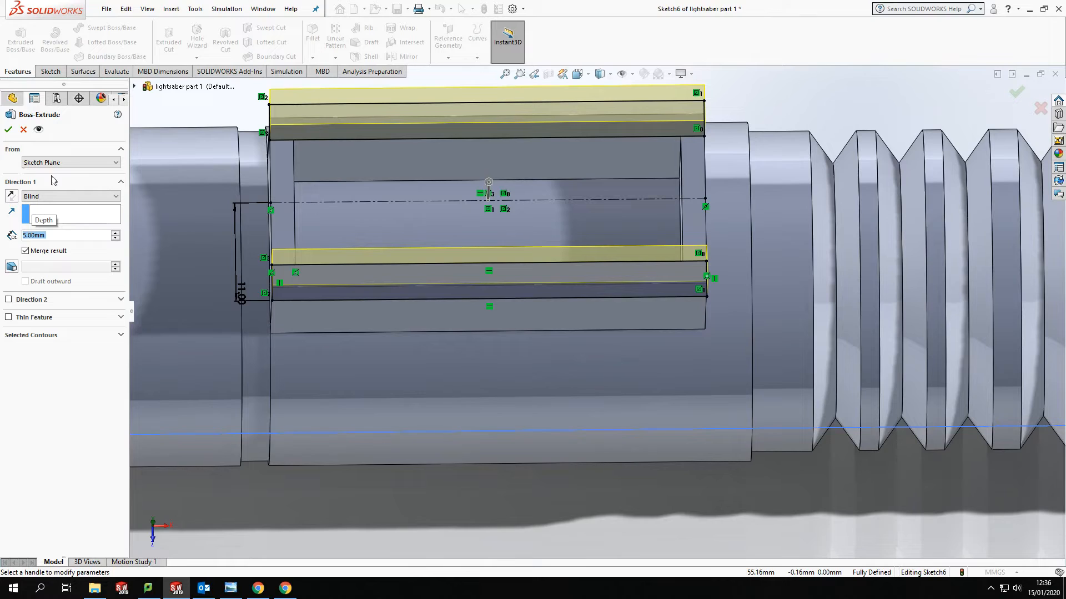
key(Return)
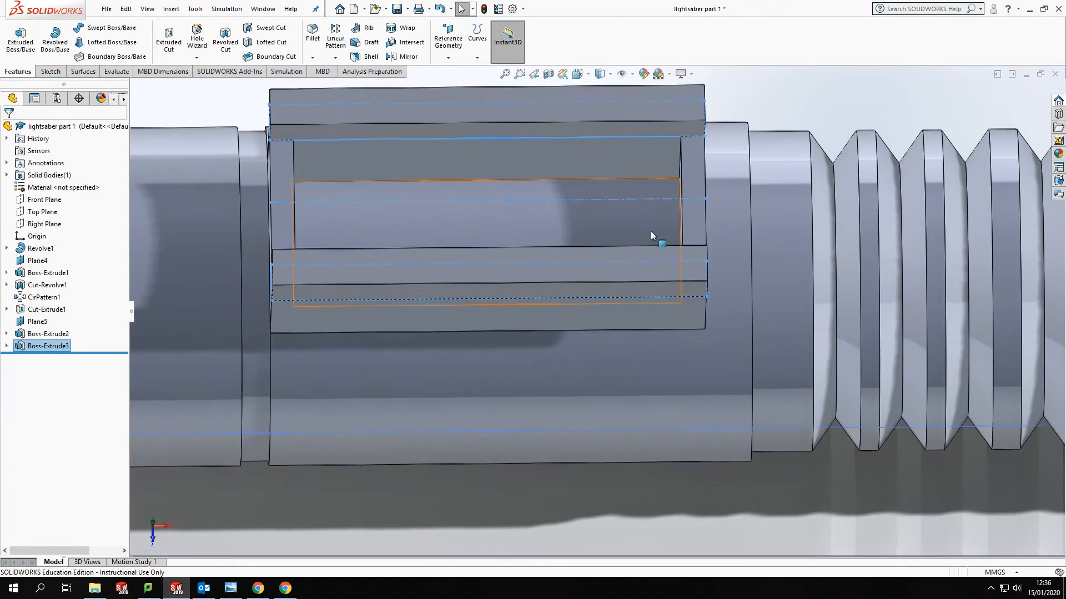
Step: Apply a section view through the handle and frame using the Front Plane
scroll(650, 231, up, 3)
click(724, 177)
middle_drag(723, 176, 728, 99)
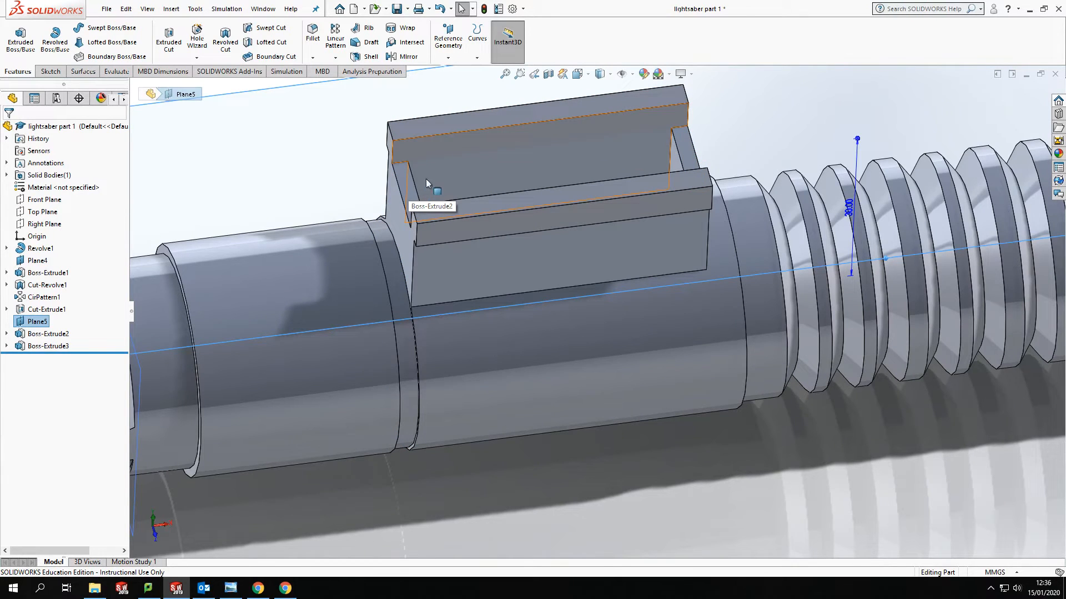
click(657, 122)
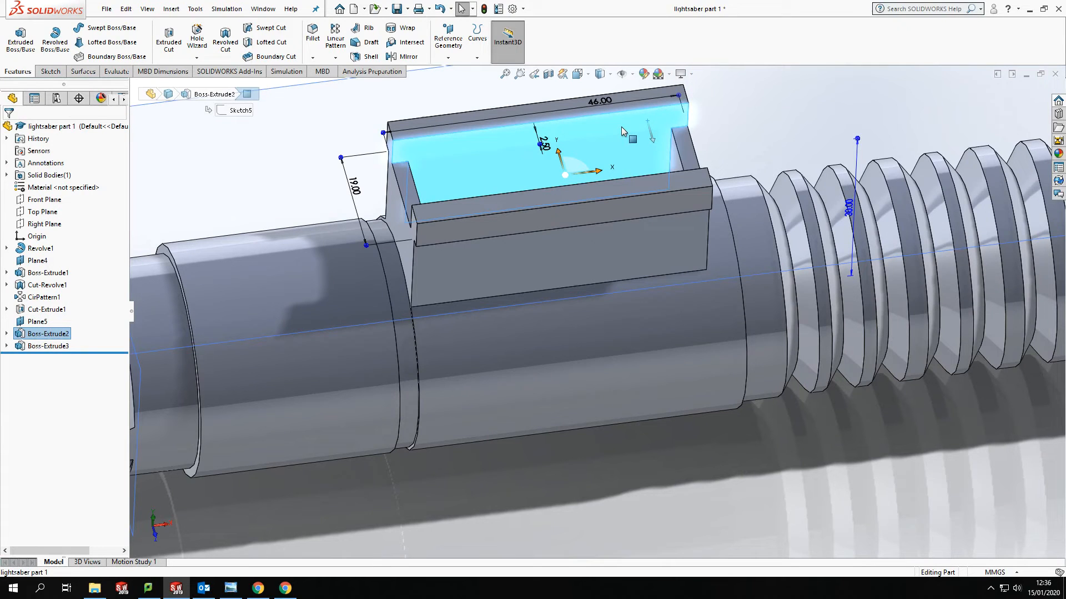
click(321, 81)
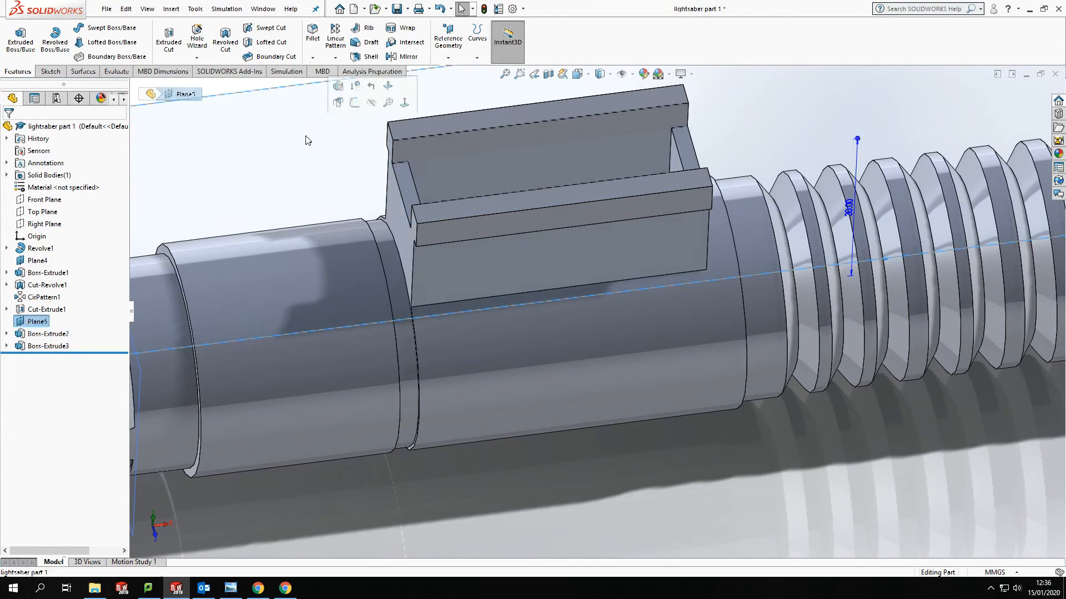
click(549, 74)
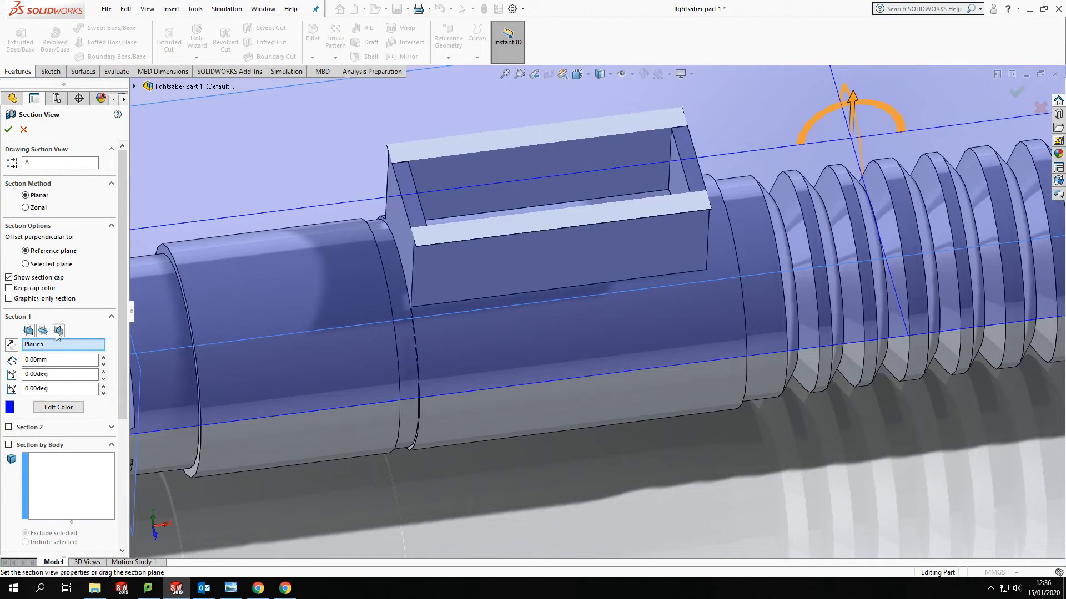
click(58, 332)
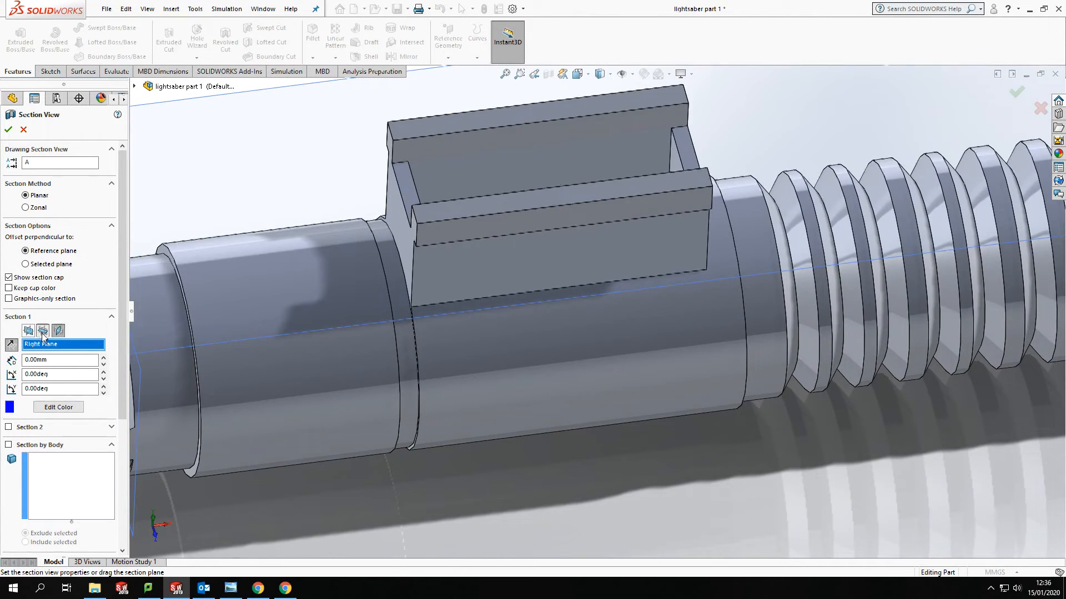
click(43, 331)
click(27, 331)
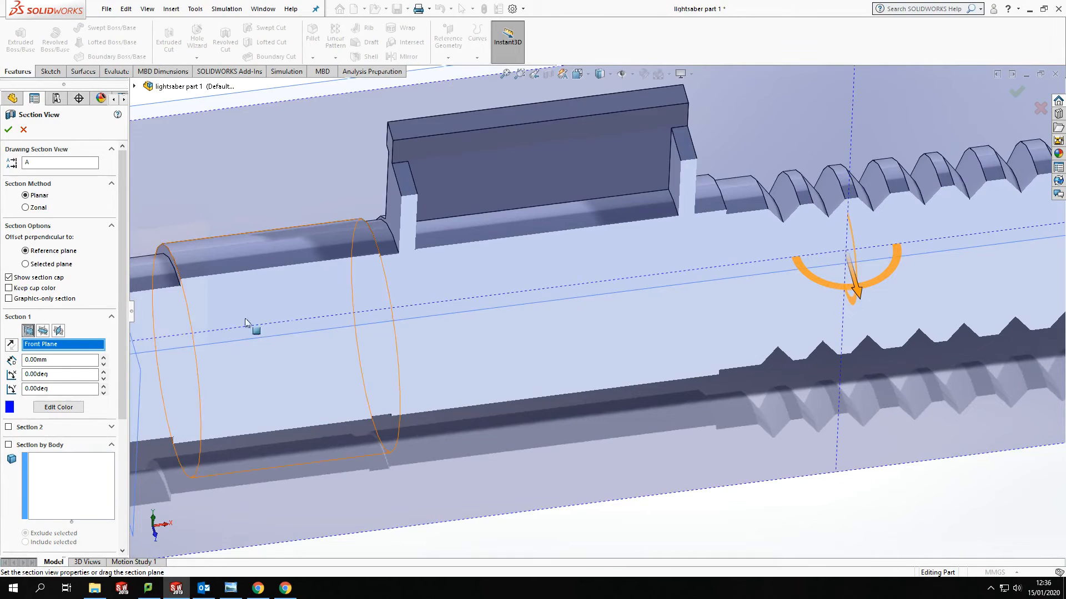
click(8, 131)
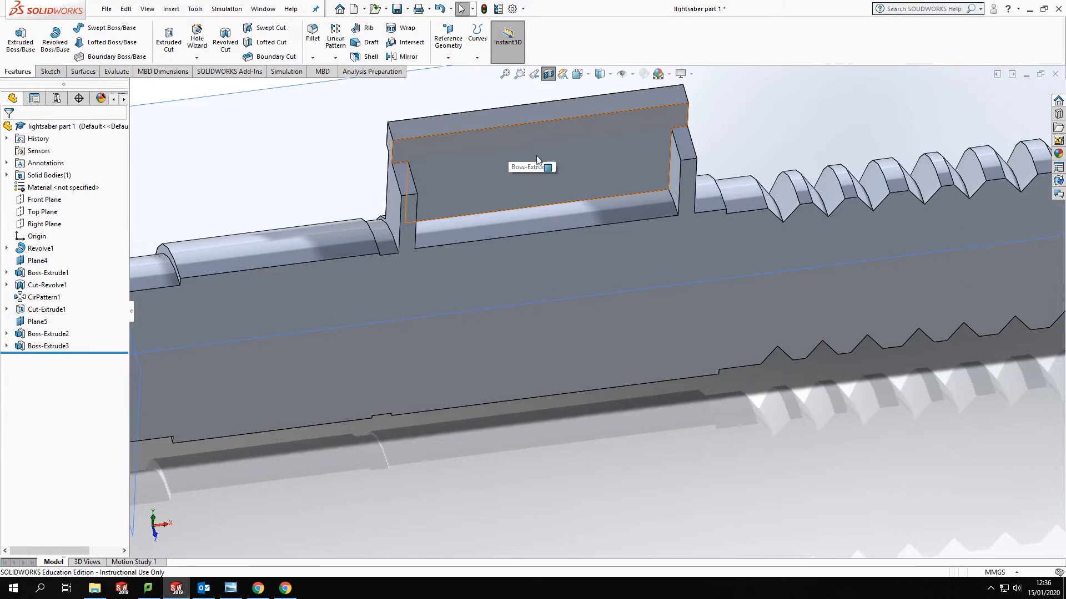
Step: Start a sketch on the inner face of the frame's long wall that remains in the section view
click(471, 149)
right_click(499, 160)
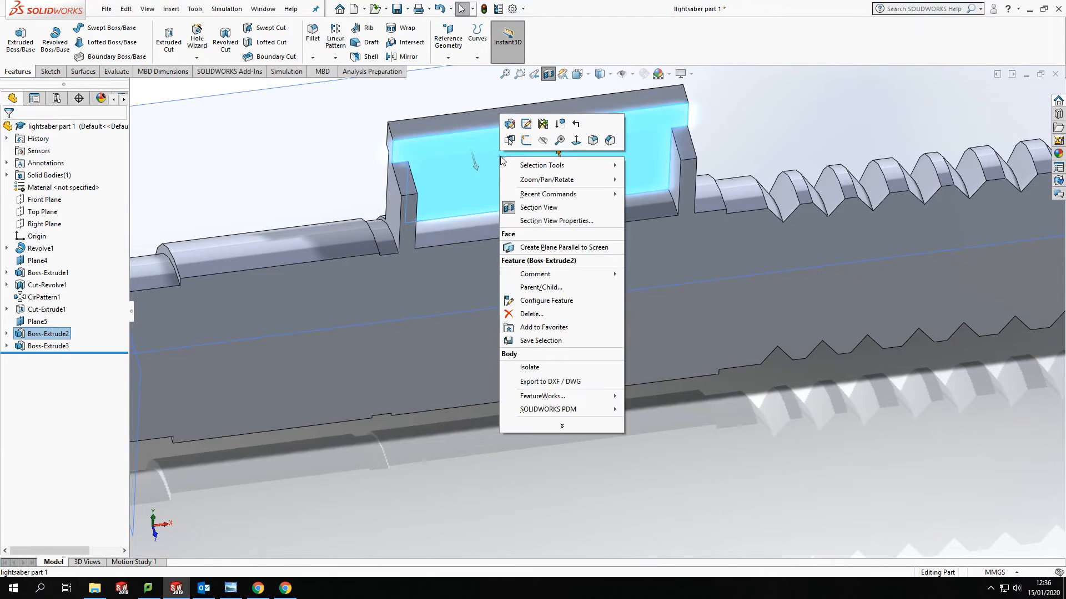
click(576, 142)
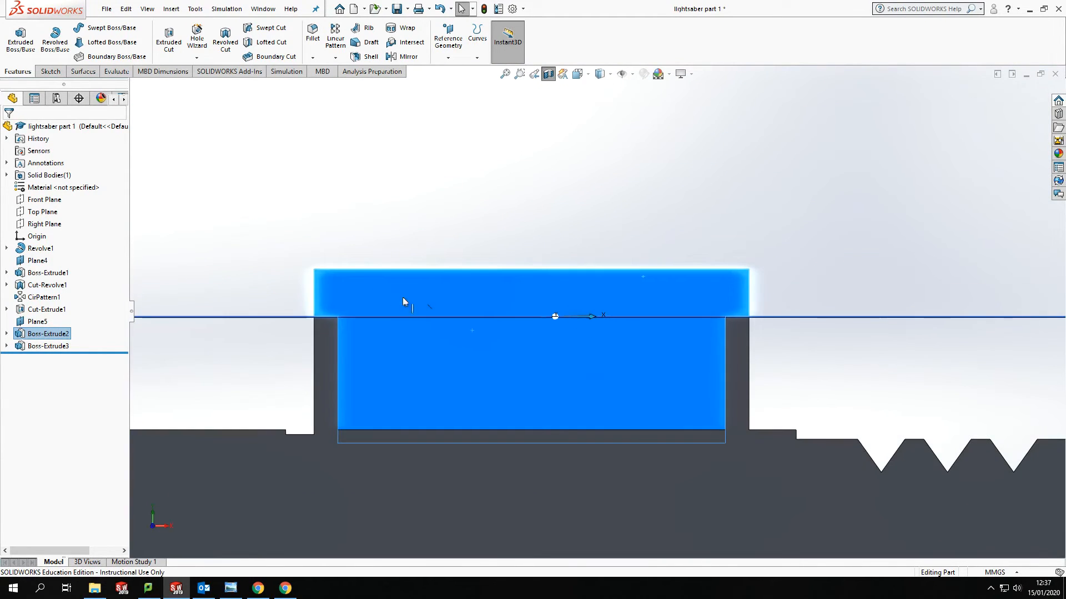
click(51, 72)
click(15, 38)
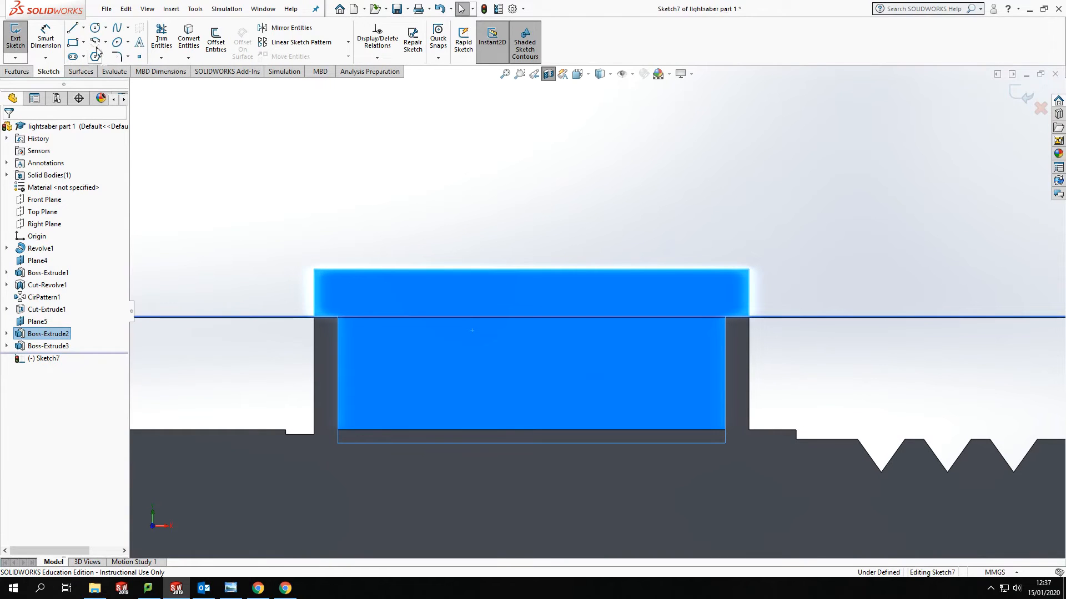
Step: Sketch connected lines from the strip's near-end edge midpoint down to its lower corner, along its lower edge, and up the far end to the upper corner
click(72, 27)
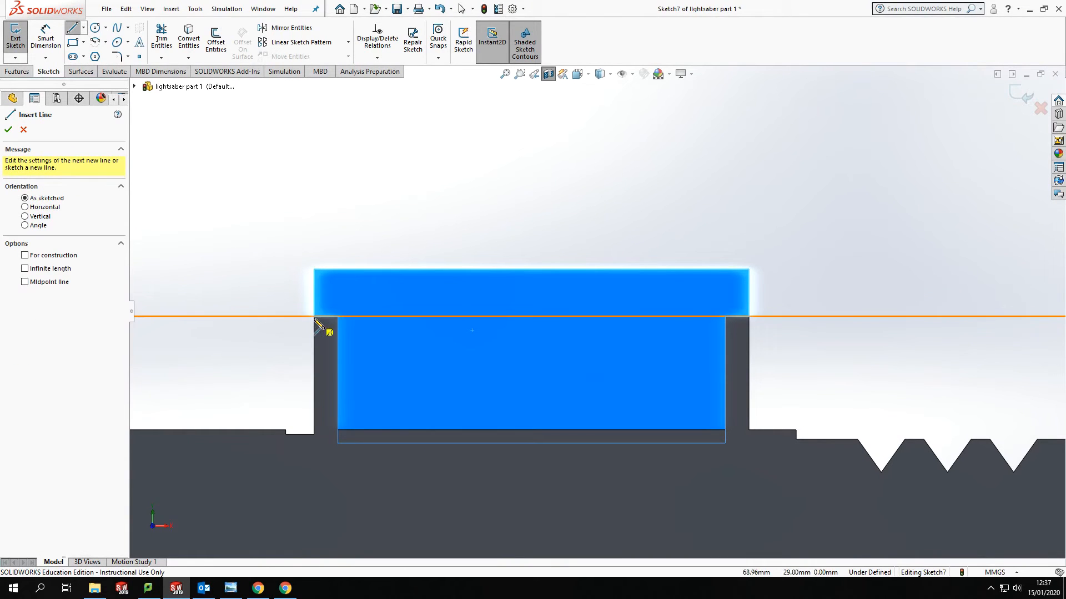
scroll(319, 323, up, 3)
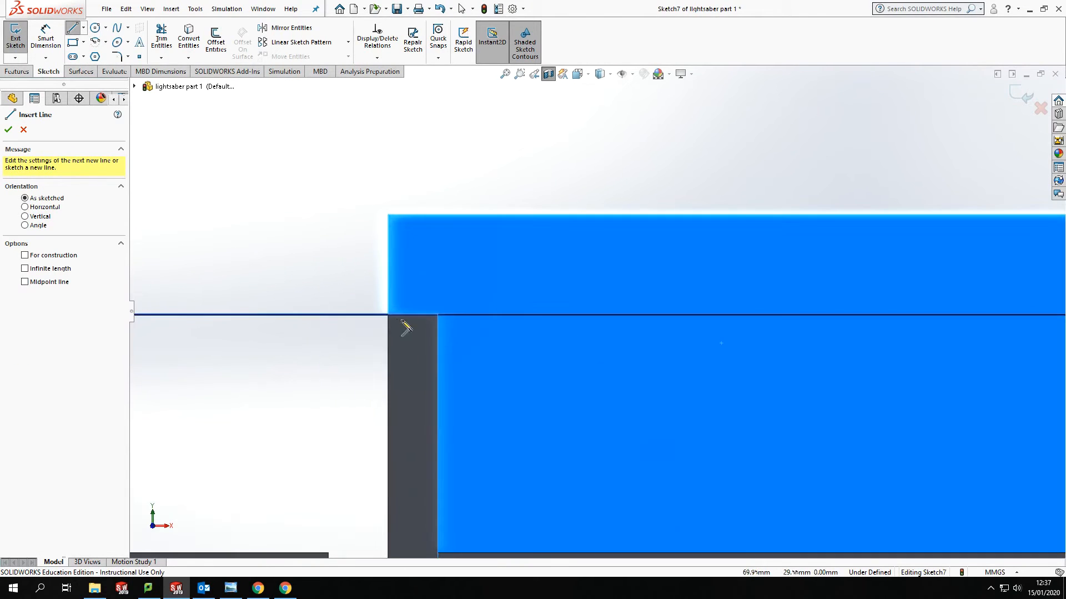
click(387, 263)
click(388, 315)
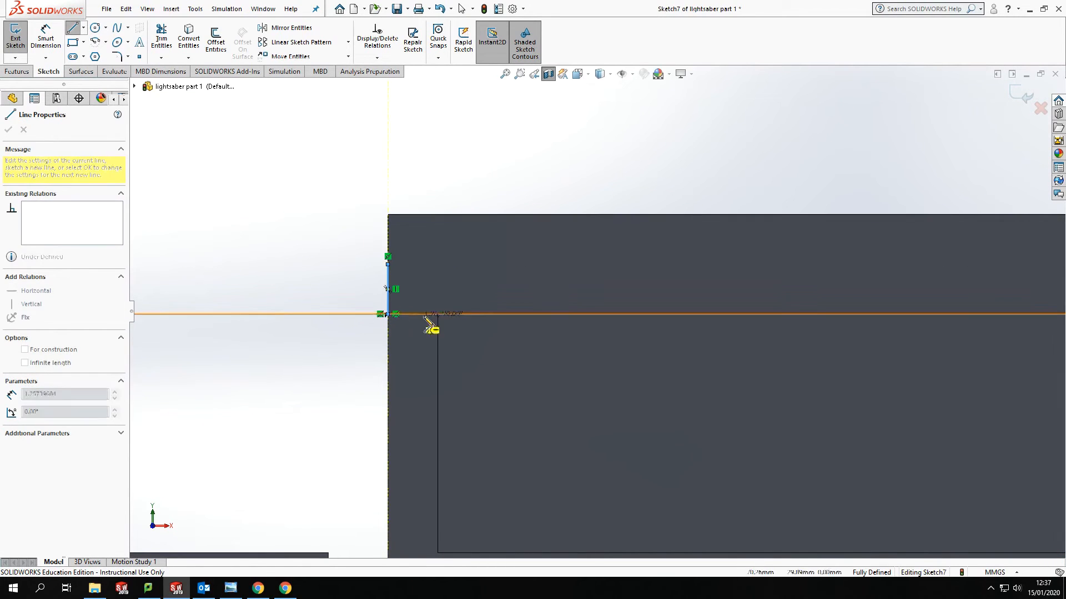
scroll(785, 333, down, 4)
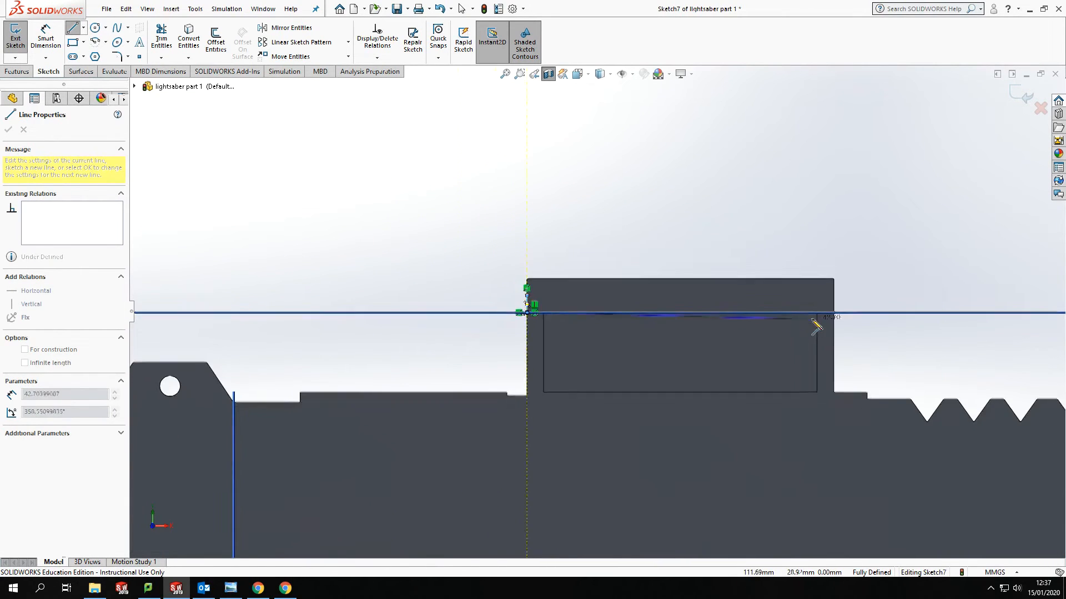
scroll(816, 324, up, 5)
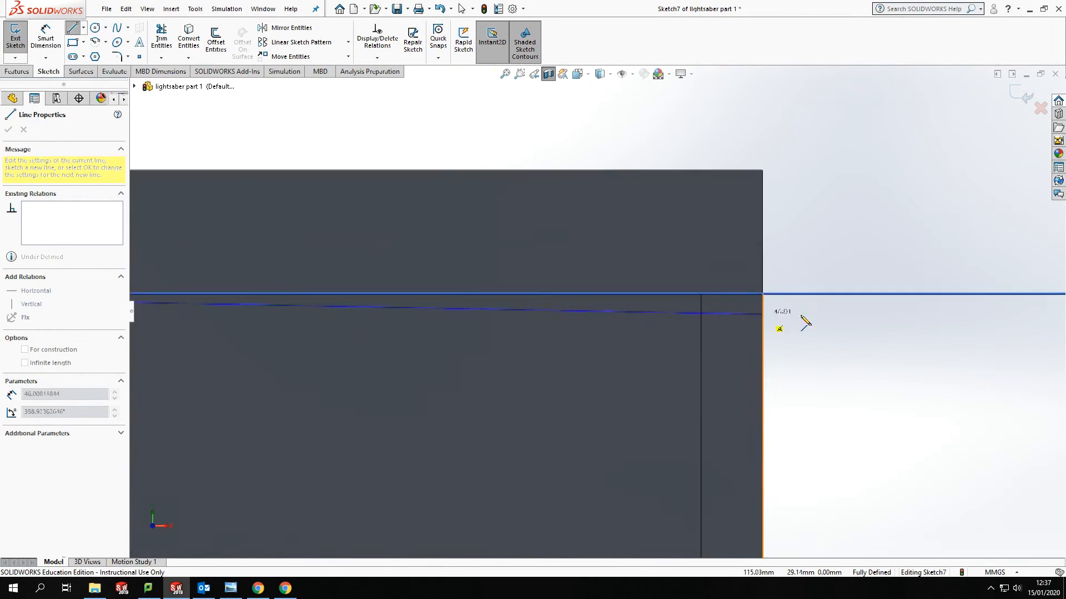
click(764, 293)
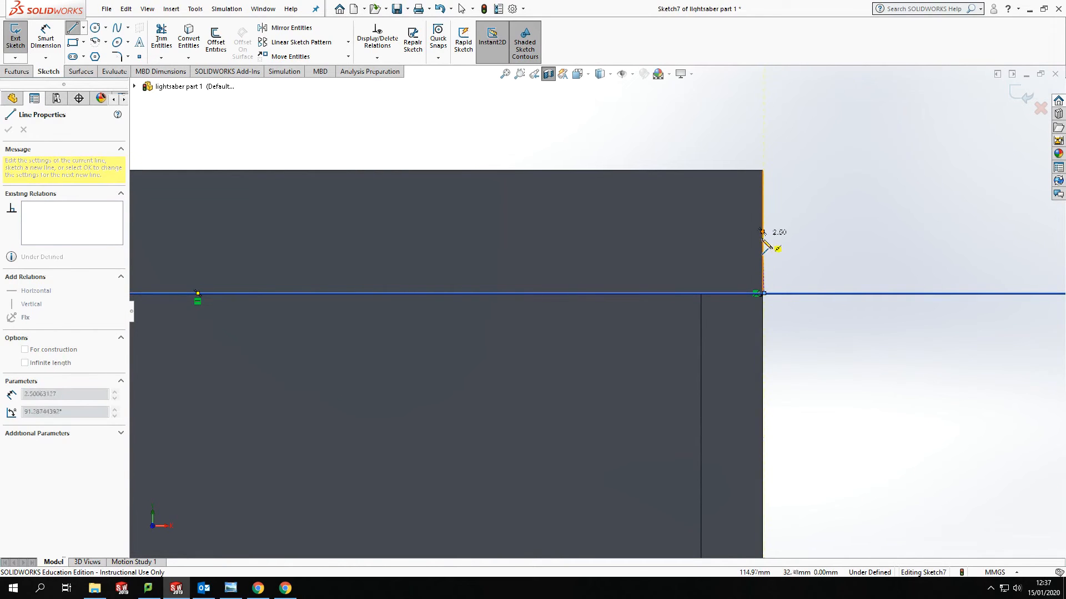
click(762, 170)
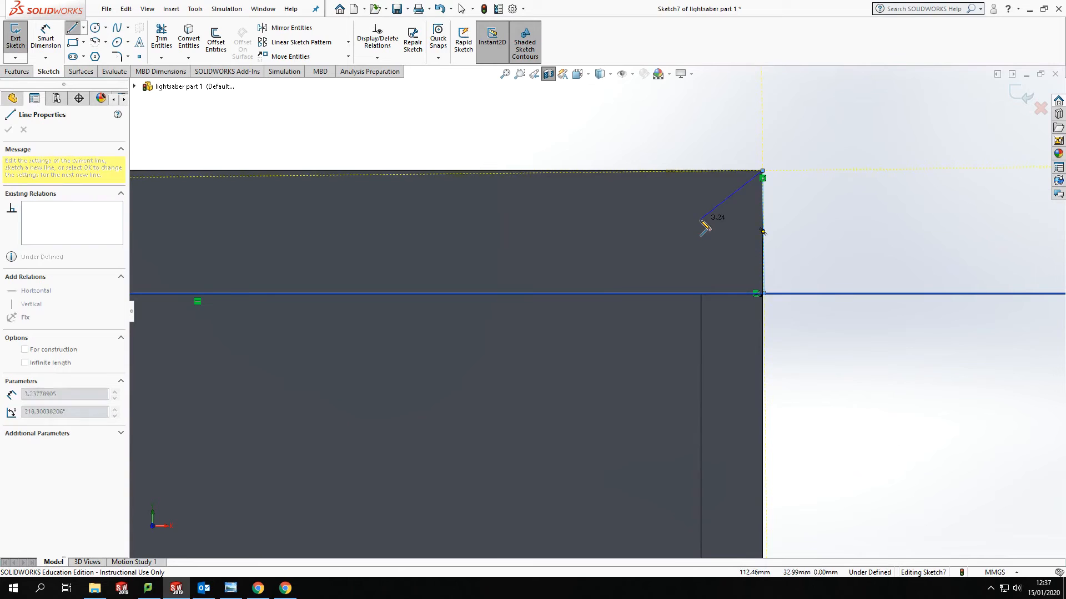
Step: Continue the line chain from the far upper corner as a sawtooth about 2 mm deep, with four vertical-backed teeth and a fifth slanted line
click(699, 171)
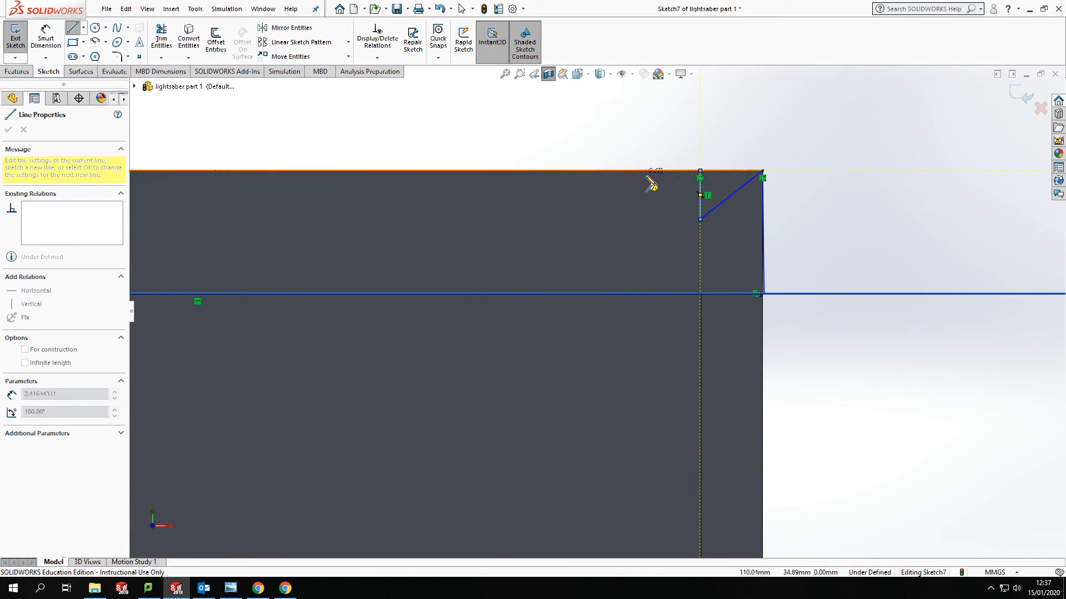
click(645, 220)
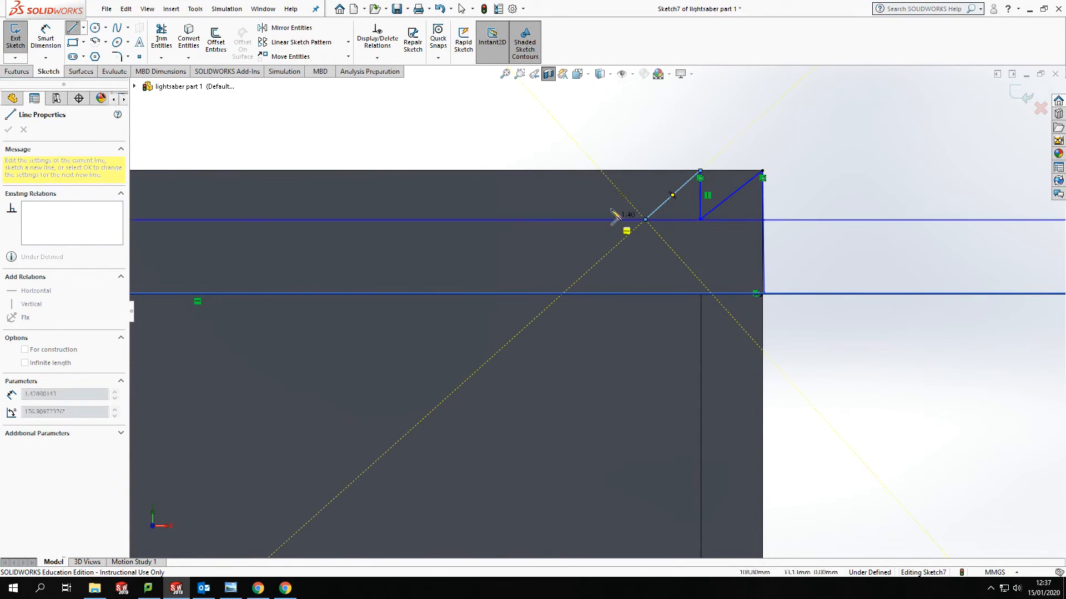
click(645, 170)
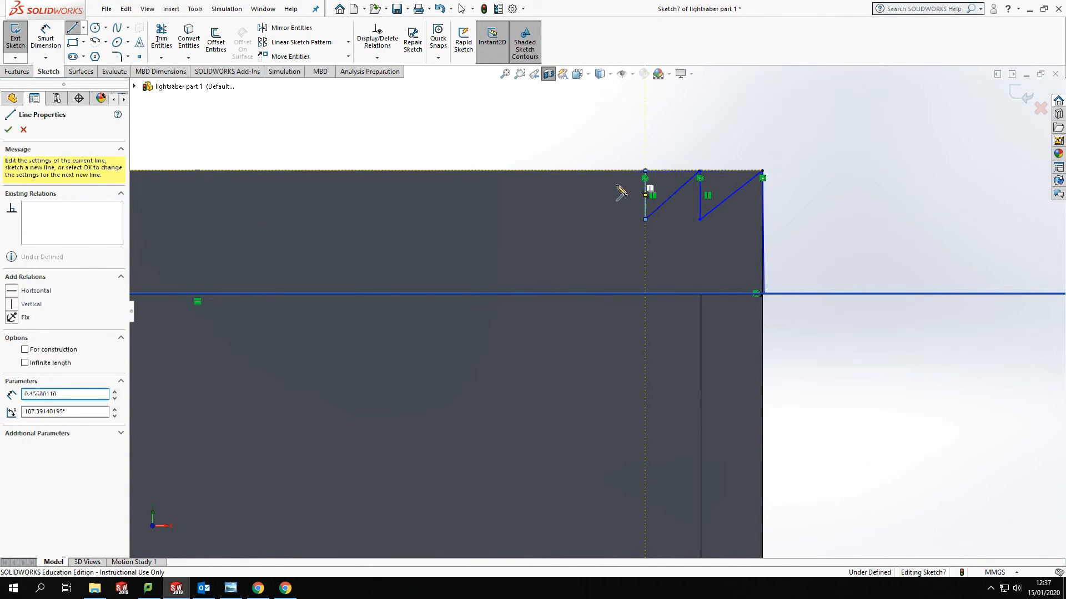
click(582, 219)
click(582, 171)
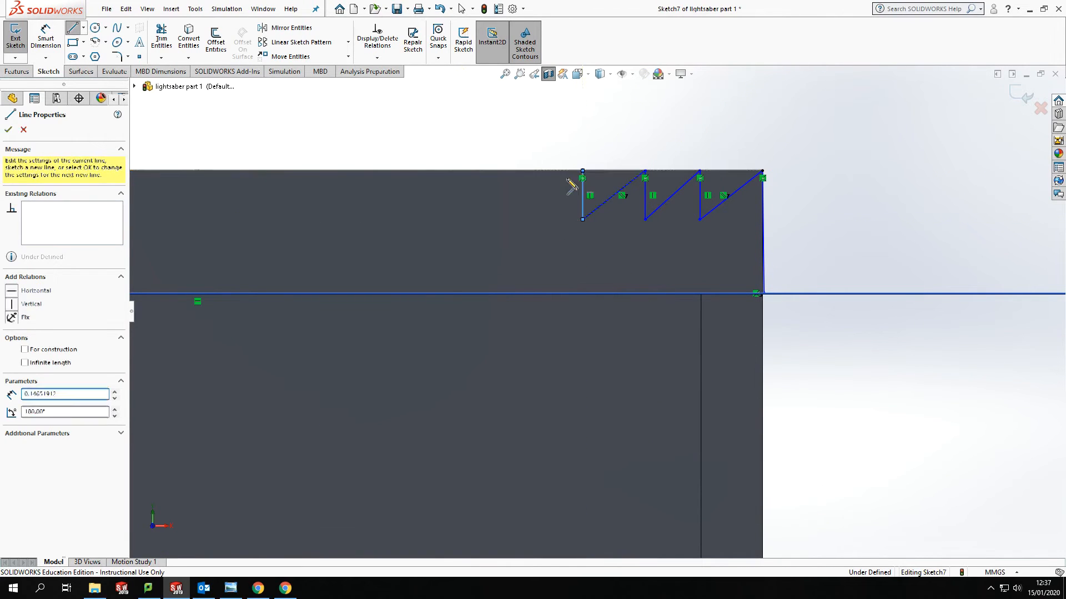
click(524, 216)
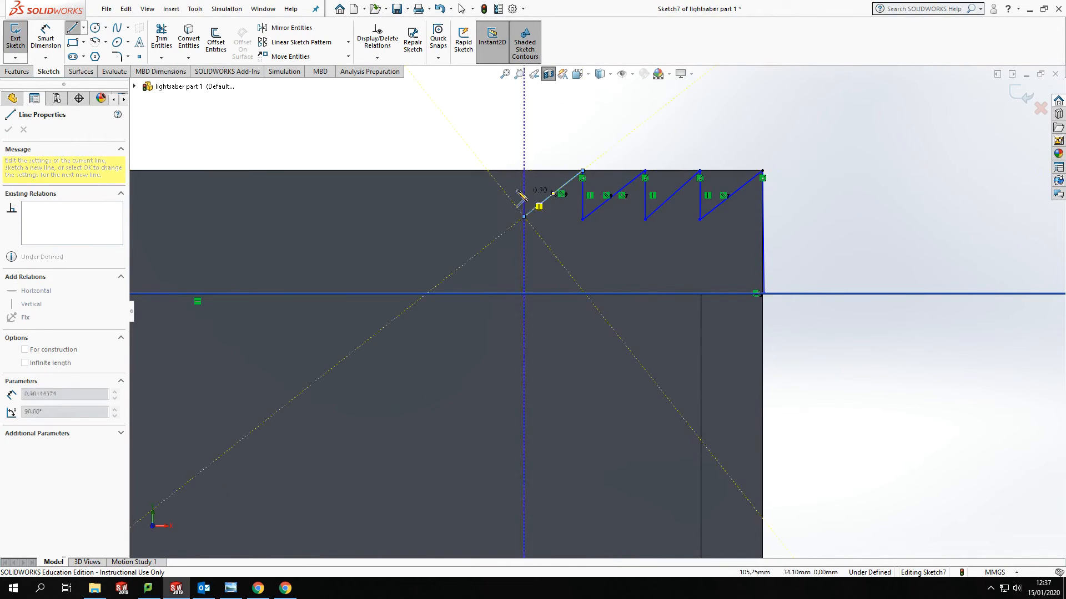
click(525, 171)
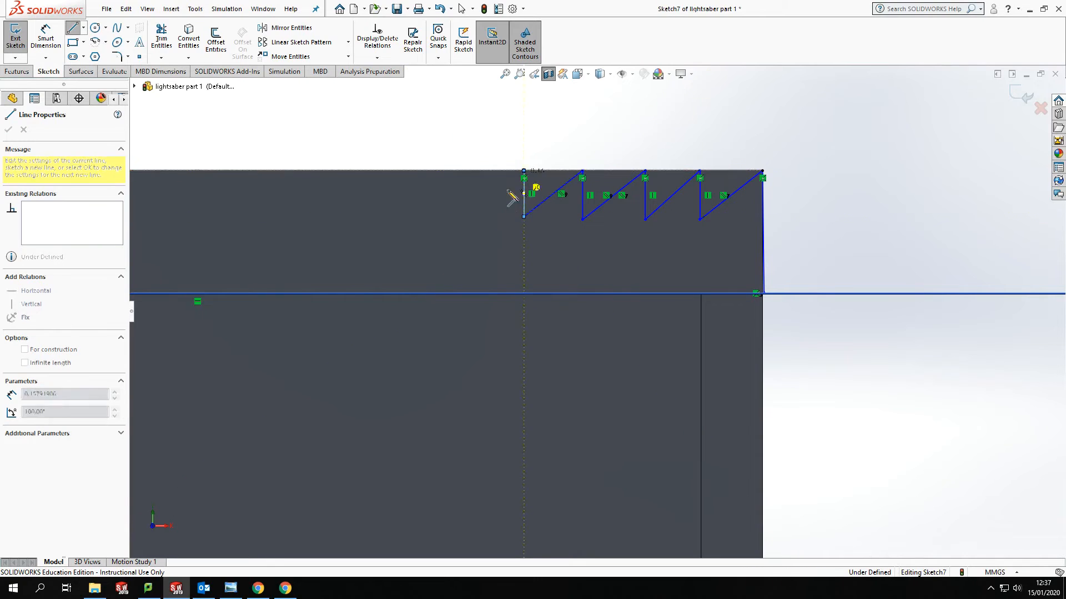
double_click(479, 217)
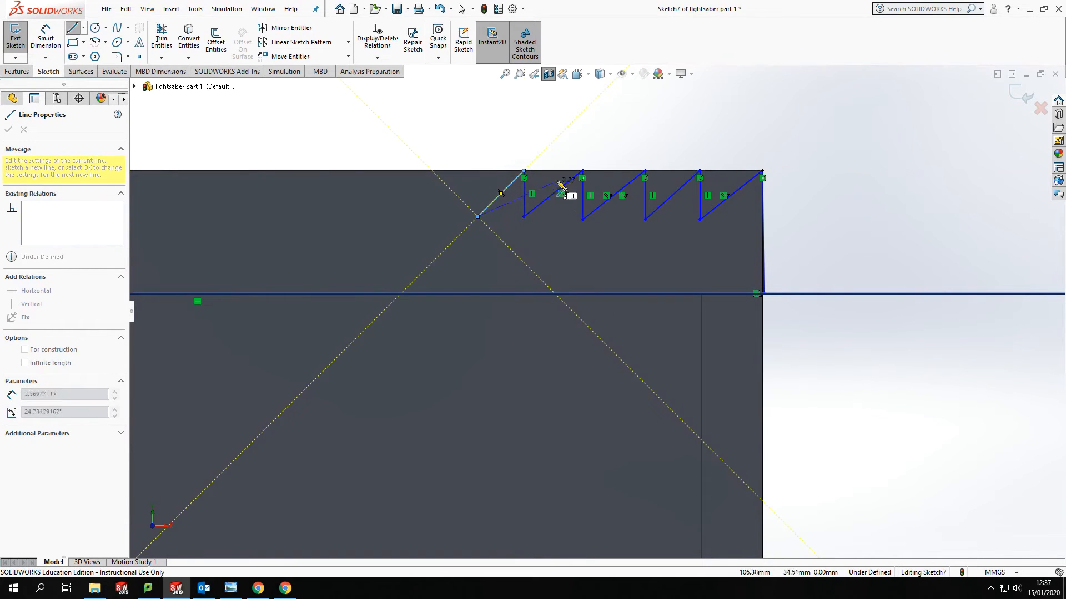
key(Escape)
scroll(511, 209, down, 1)
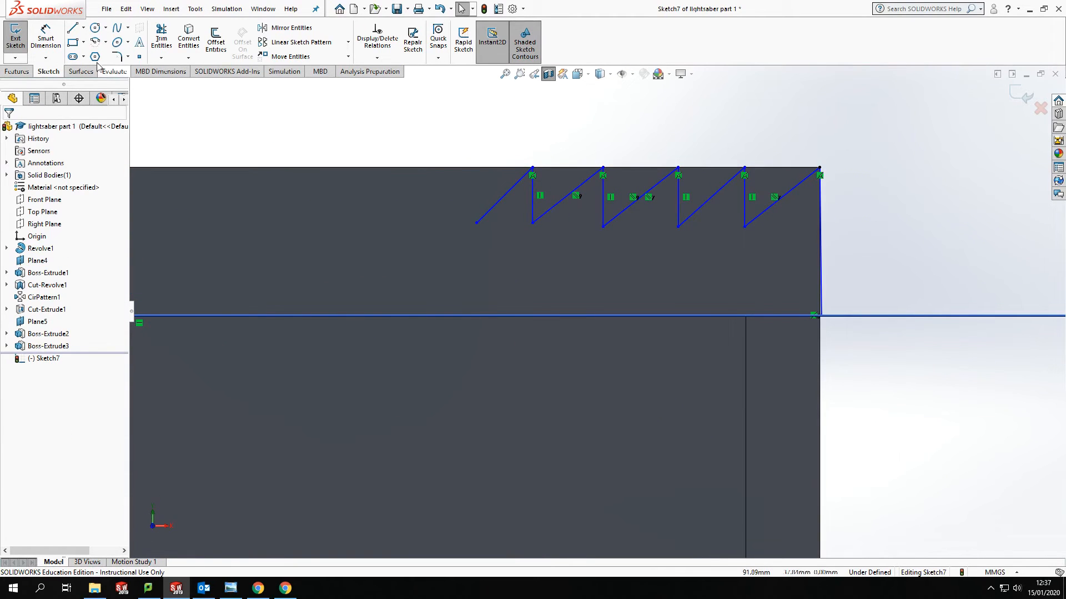
Step: Dimension the distance between the last two lower sawtooth points to 2.5 mm
click(43, 37)
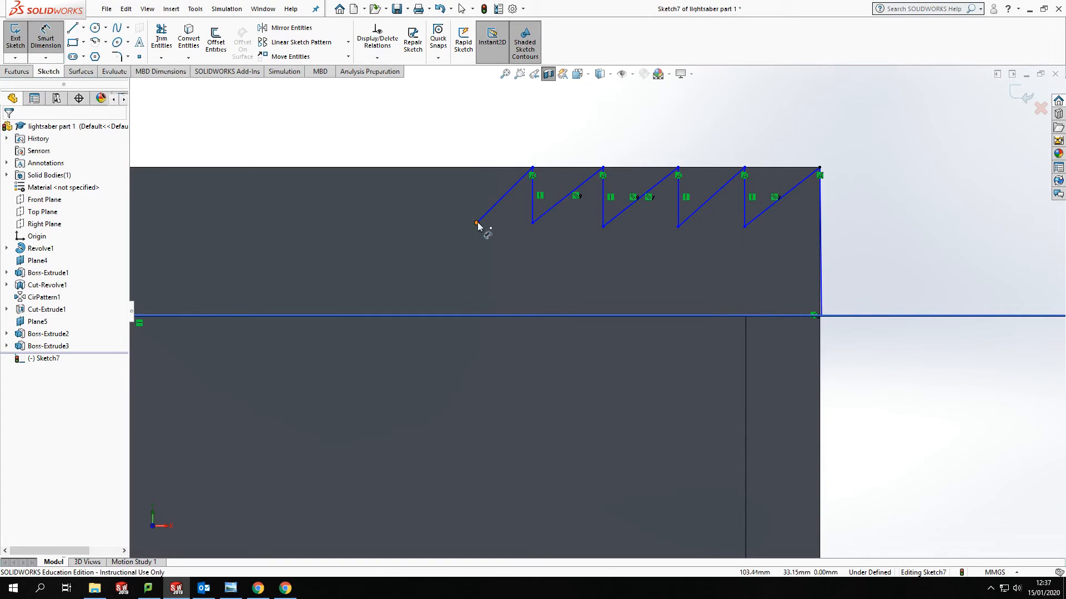
click(477, 223)
click(532, 223)
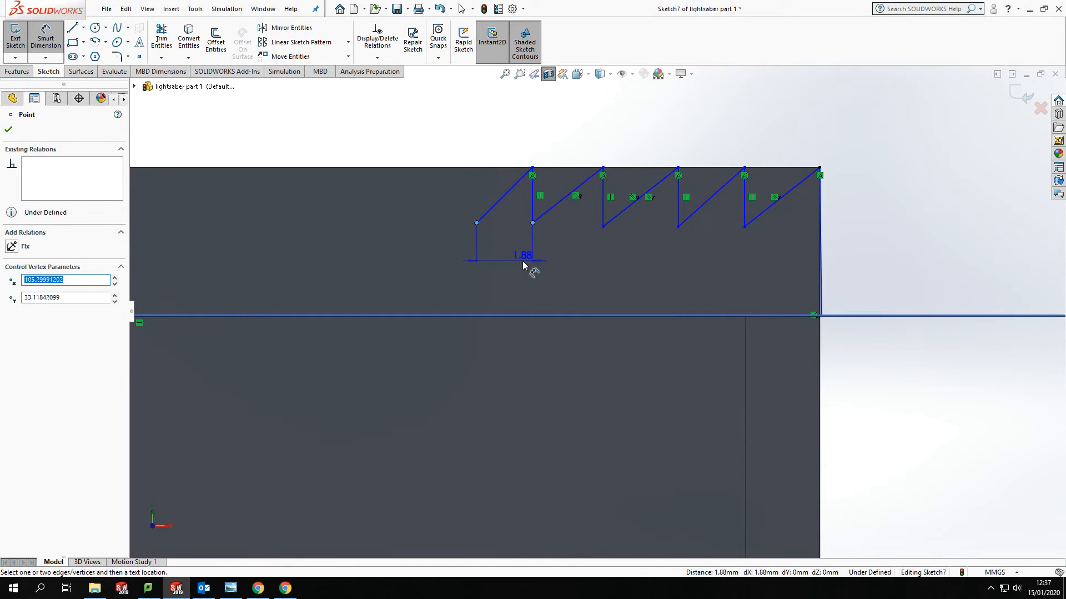
click(525, 263)
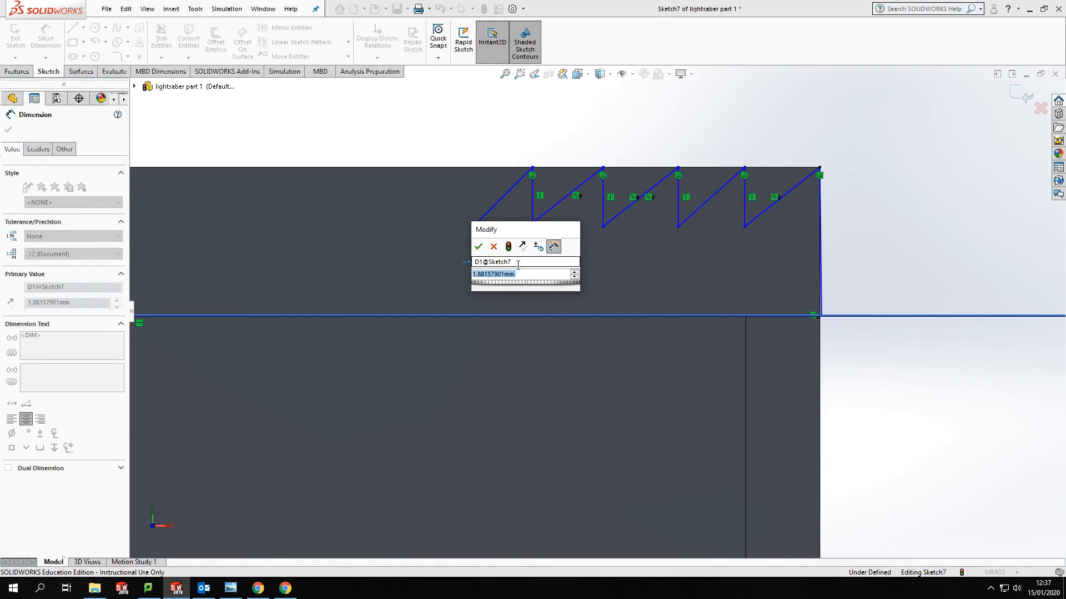
text(2.5)
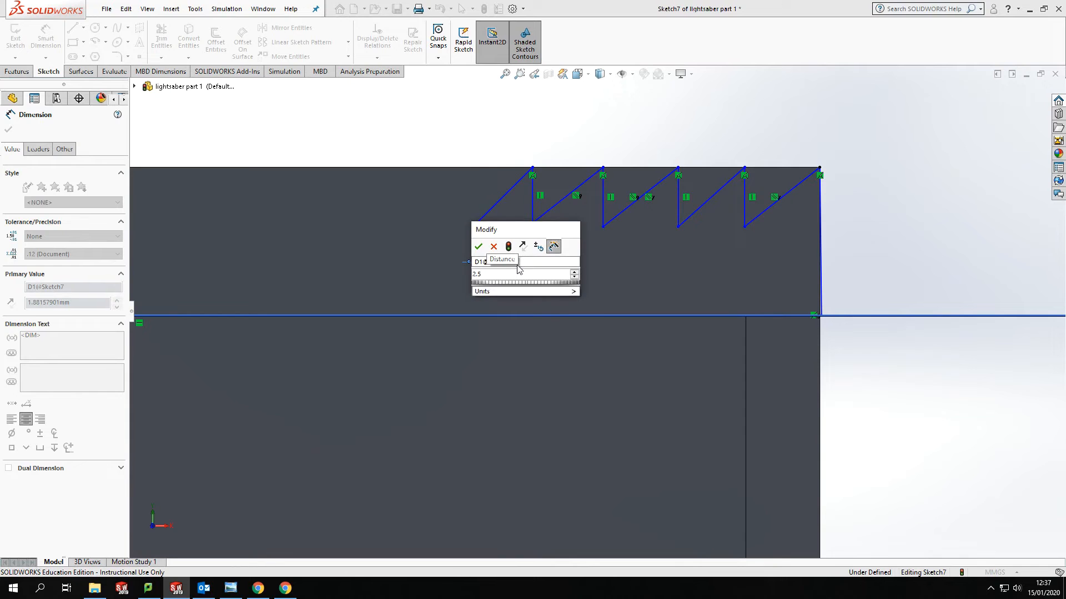
key(Return)
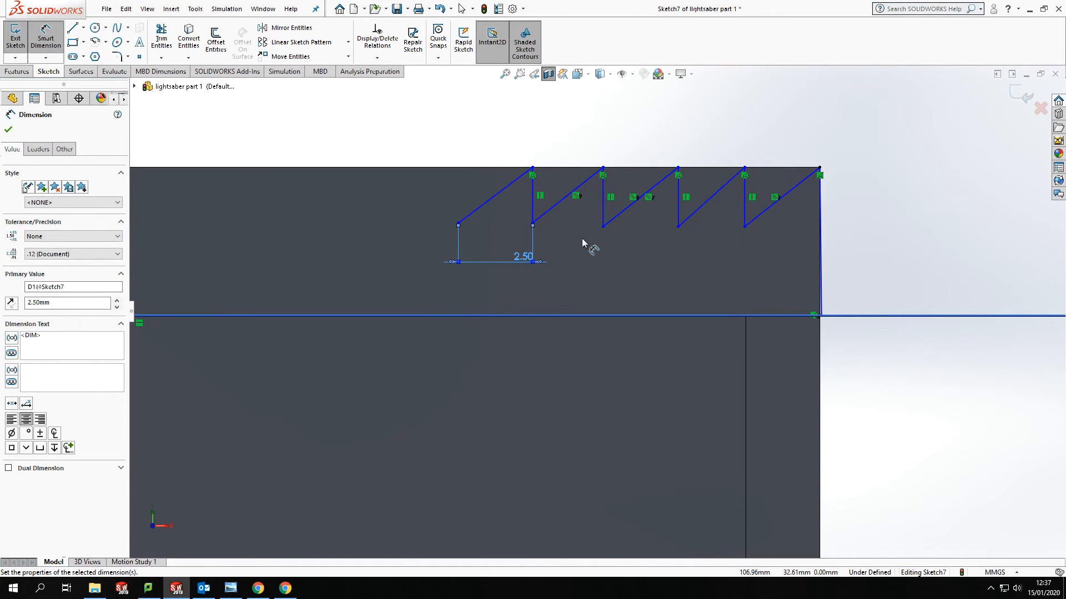
key(Escape)
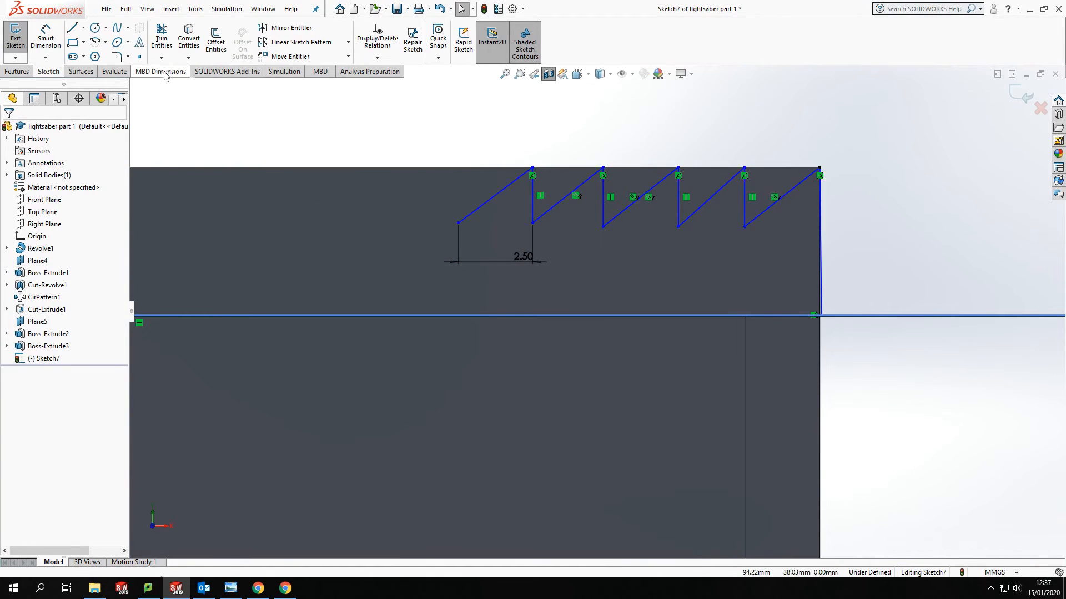
Step: Sketch a horizontal construction line along the strip's mid-height, from its near-end edge midpoint to the far-end edge
scroll(498, 258, up, 1)
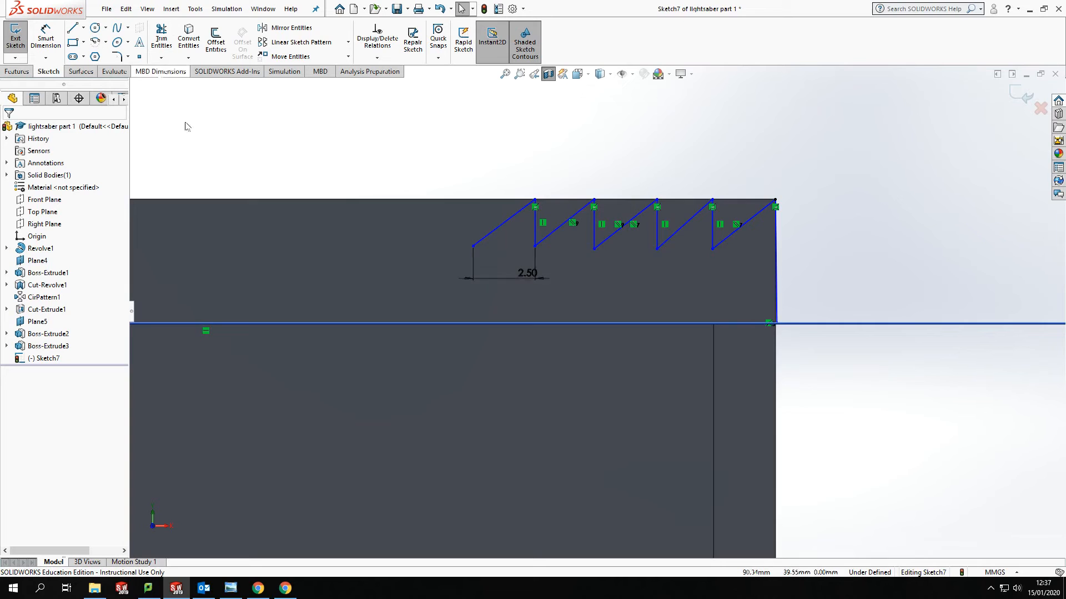
scroll(373, 282, up, 3)
scroll(320, 283, down, 2)
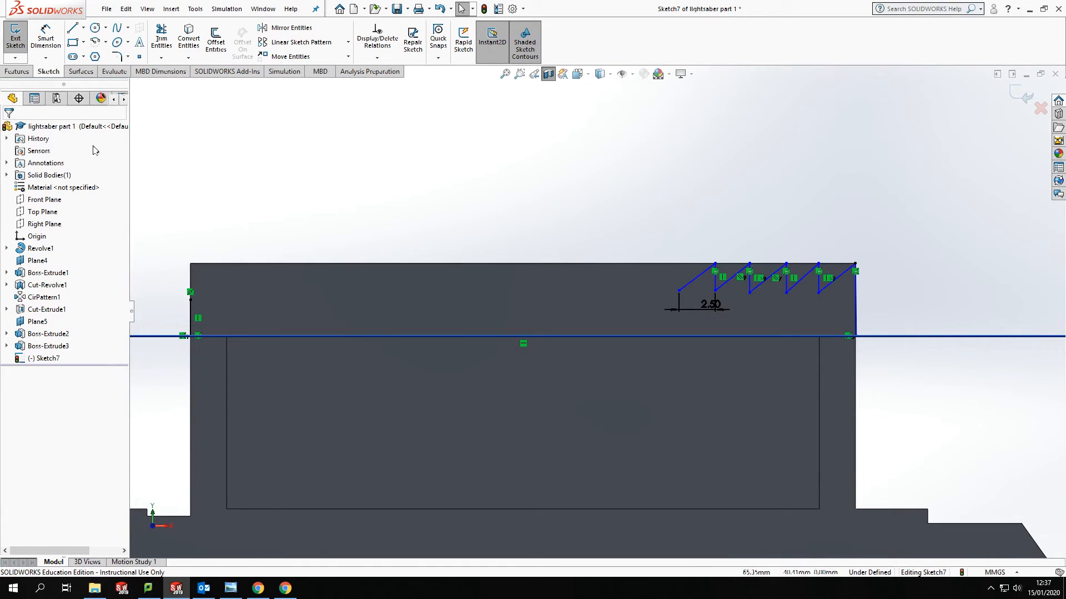
click(83, 27)
click(97, 56)
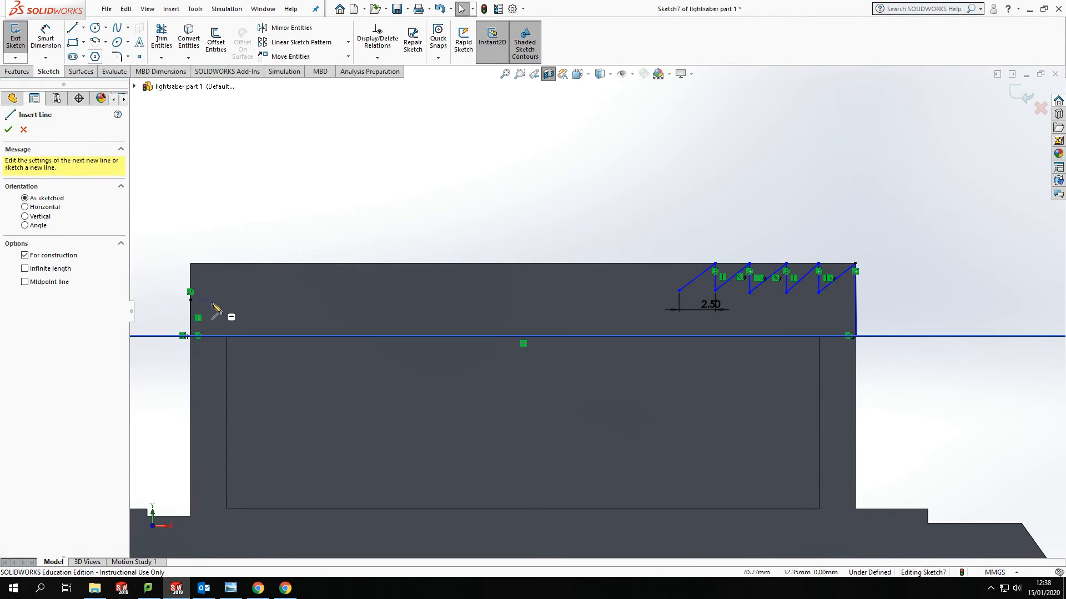
click(190, 299)
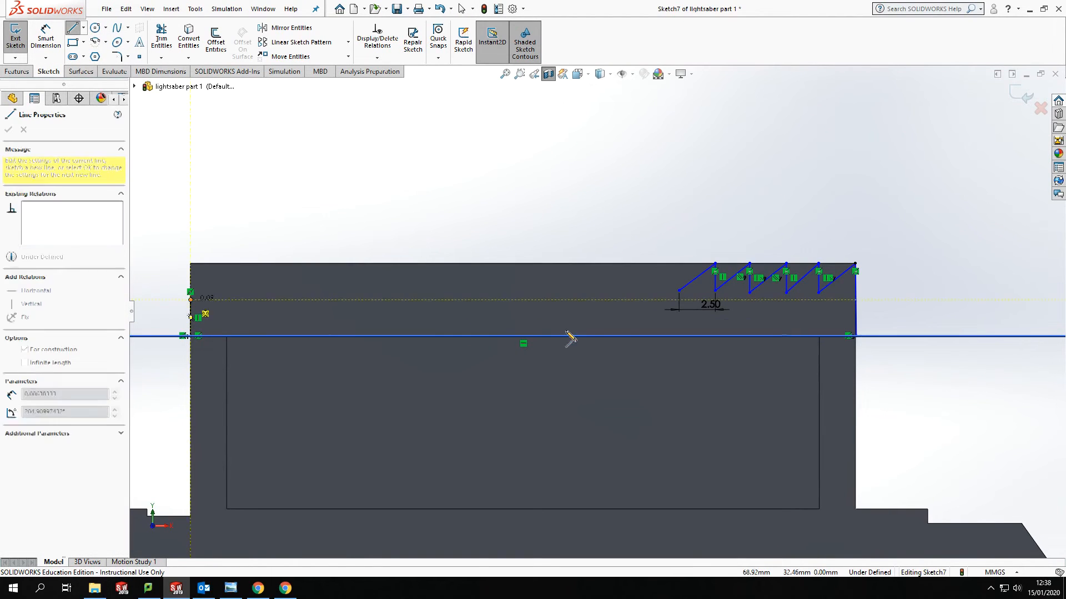
click(855, 300)
key(Escape)
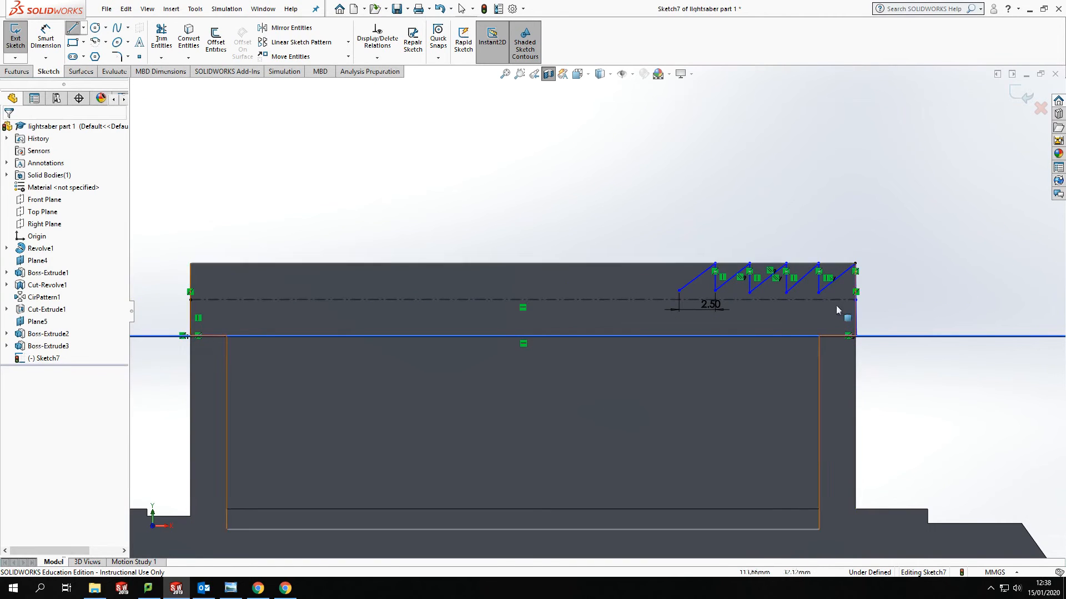
scroll(836, 305, down, 5)
click(717, 279)
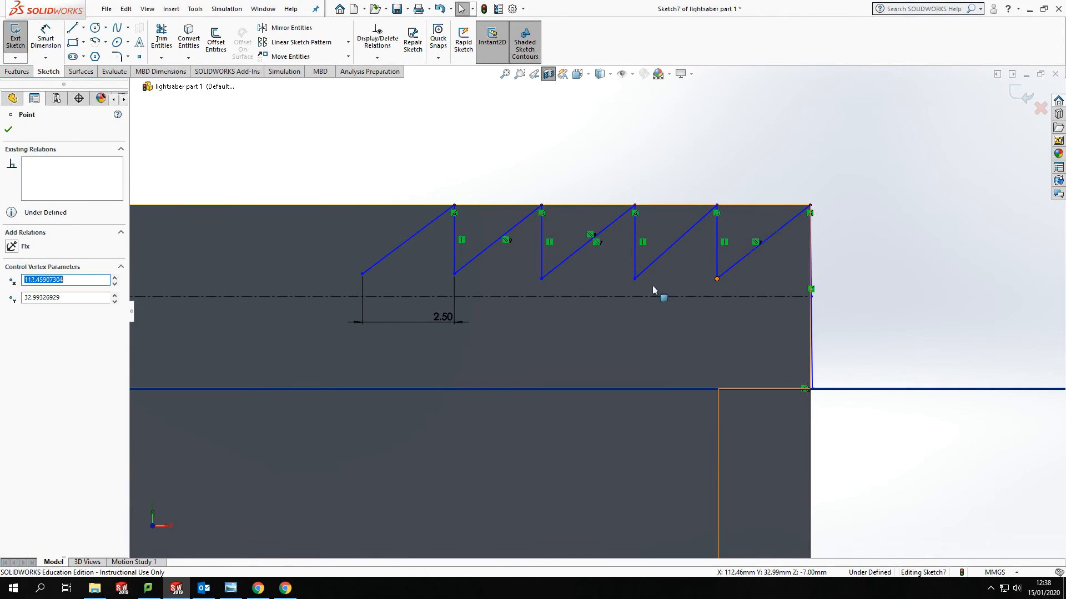
ctrl+click(635, 279)
ctrl+click(541, 279)
ctrl+click(454, 274)
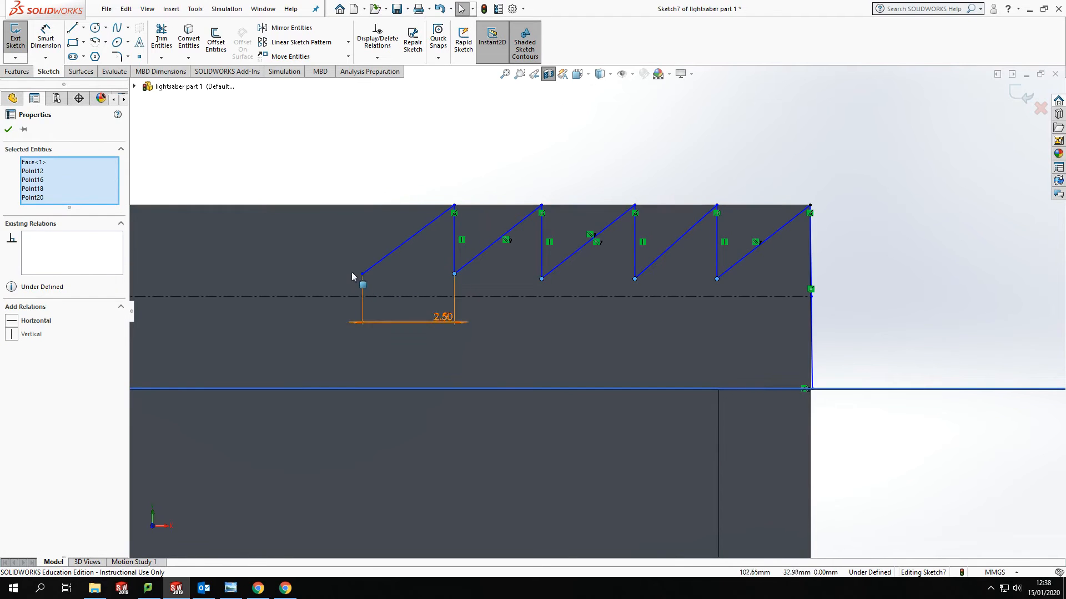
click(362, 274)
ctrl+click(549, 296)
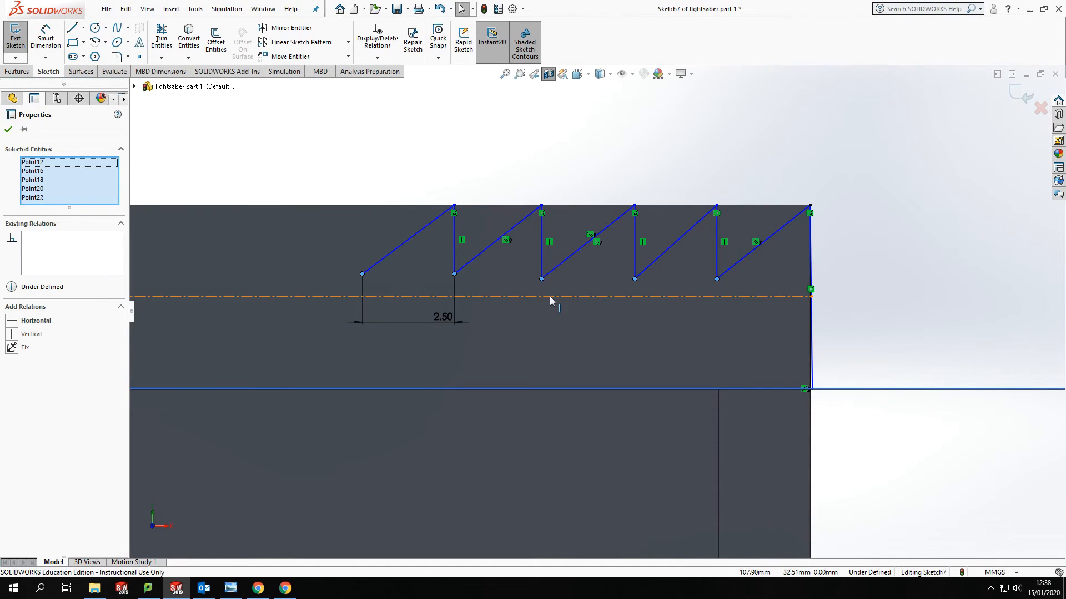
click(718, 266)
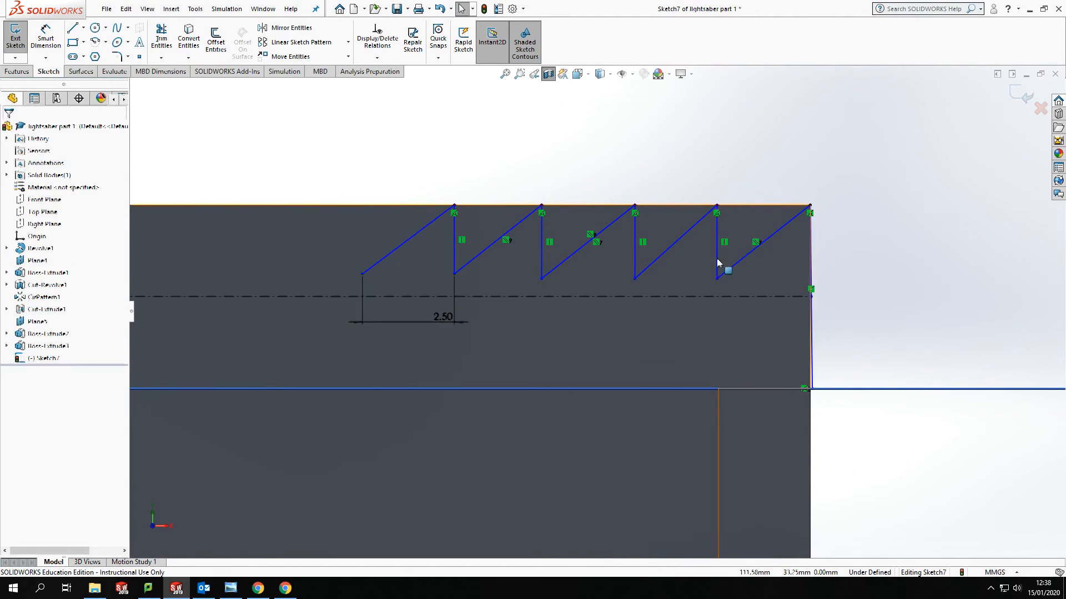
Step: Make the two lower sawtooth points nearest the strip's far end coincident with the horizontal construction line
click(717, 279)
ctrl+click(709, 298)
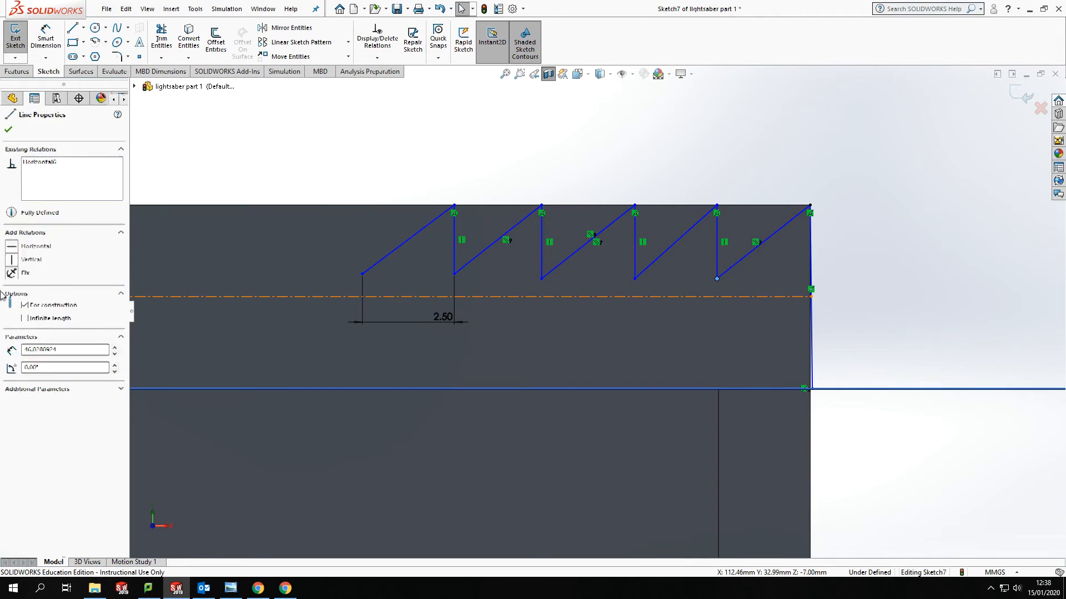
click(12, 322)
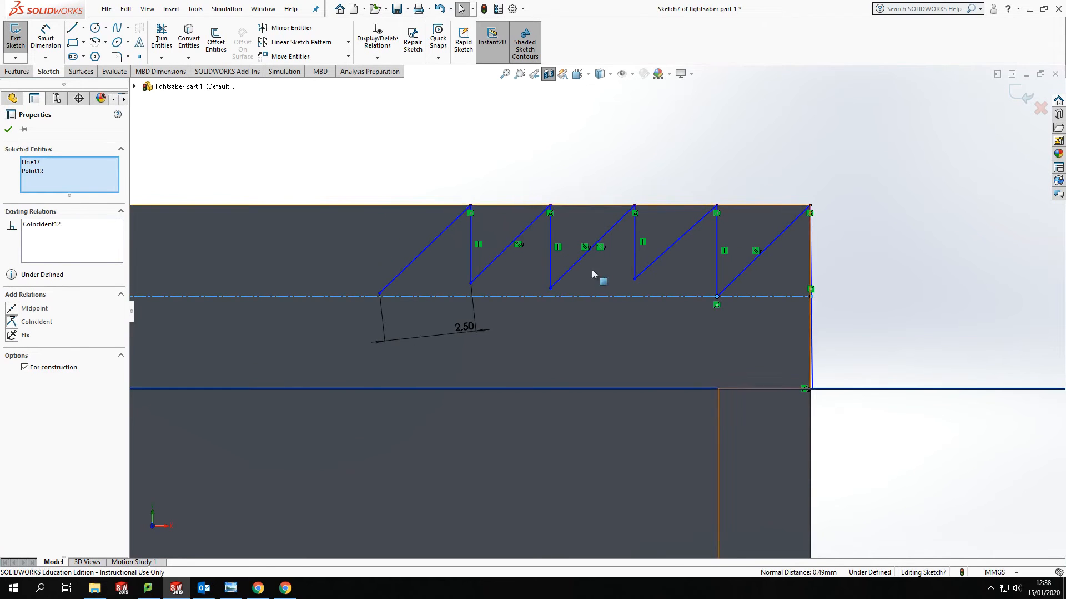
click(634, 280)
ctrl+click(632, 297)
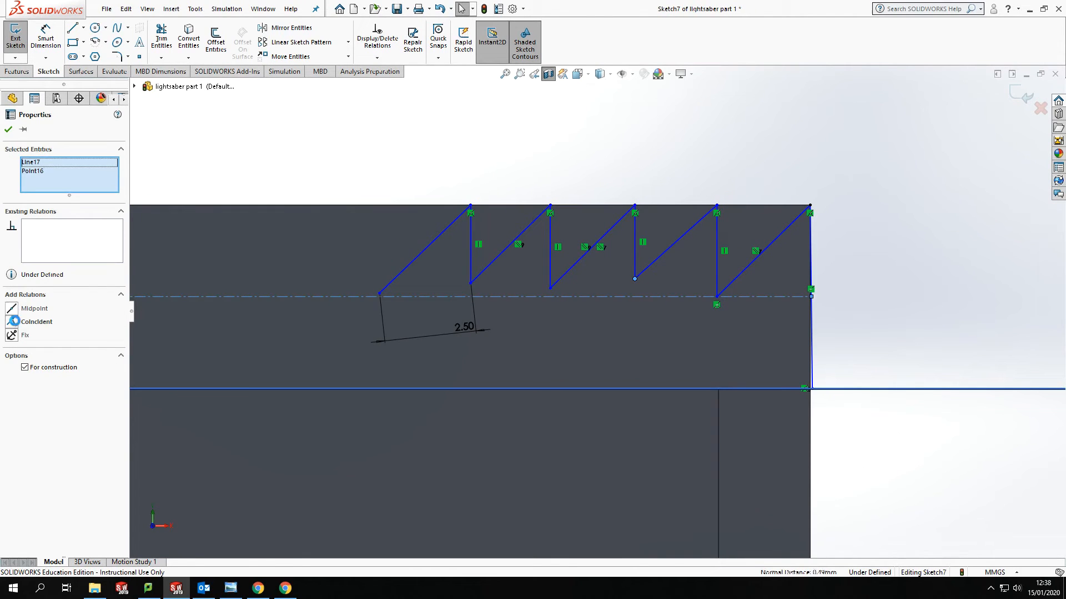
click(12, 321)
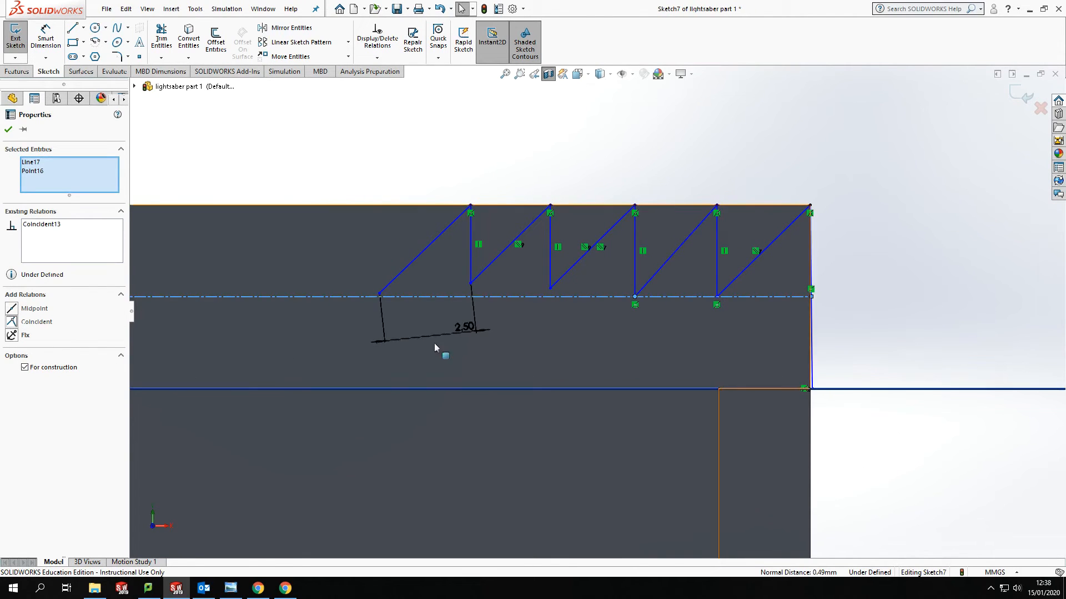
Step: Make the third and fourth lower sawtooth points from the far end coincident with the horizontal construction line
click(550, 289)
ctrl+click(549, 297)
click(12, 322)
click(474, 288)
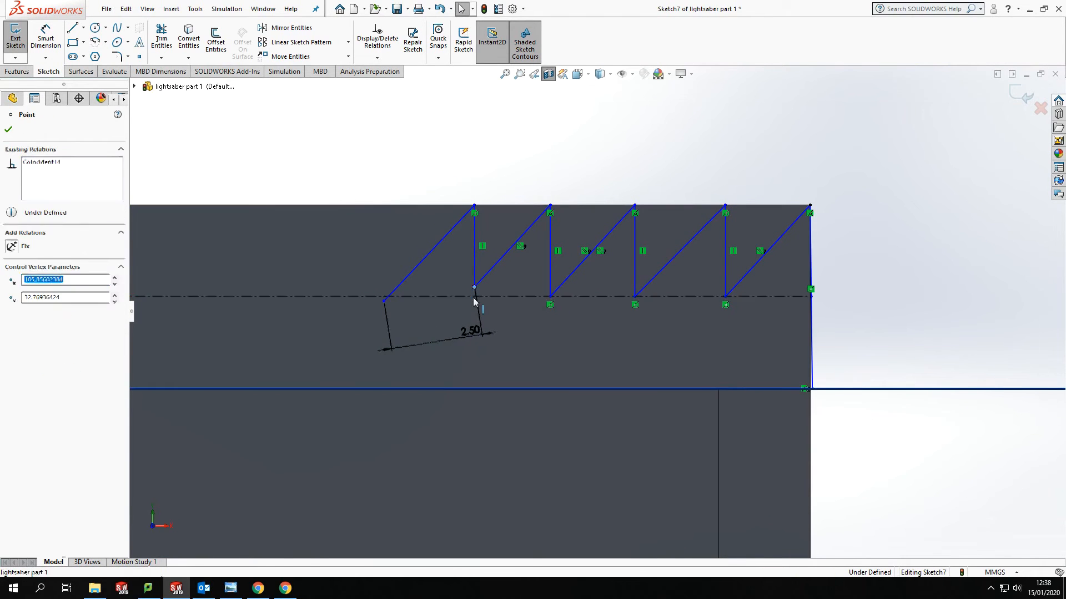
ctrl+click(472, 298)
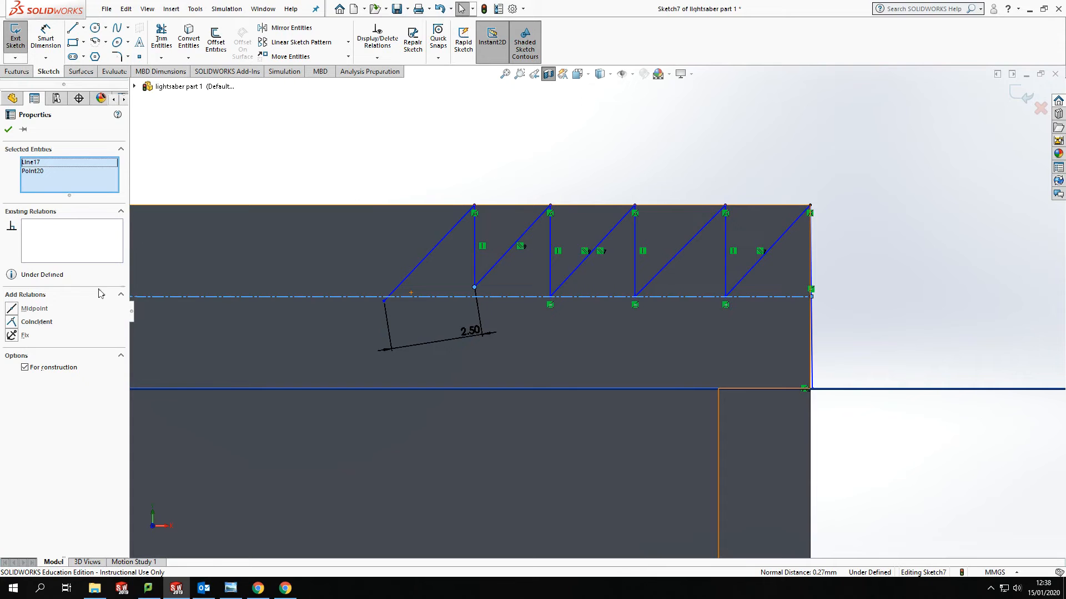
Step: Make the loose lower points of the two leftmost teeth coincident with the horizontal construction line
click(13, 322)
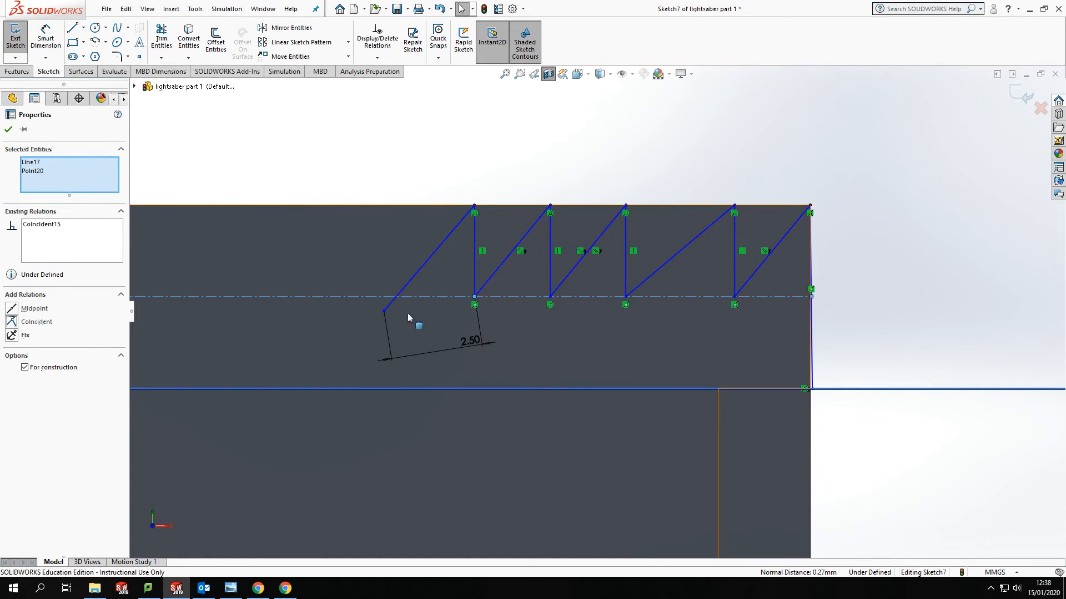
key(Escape)
click(384, 311)
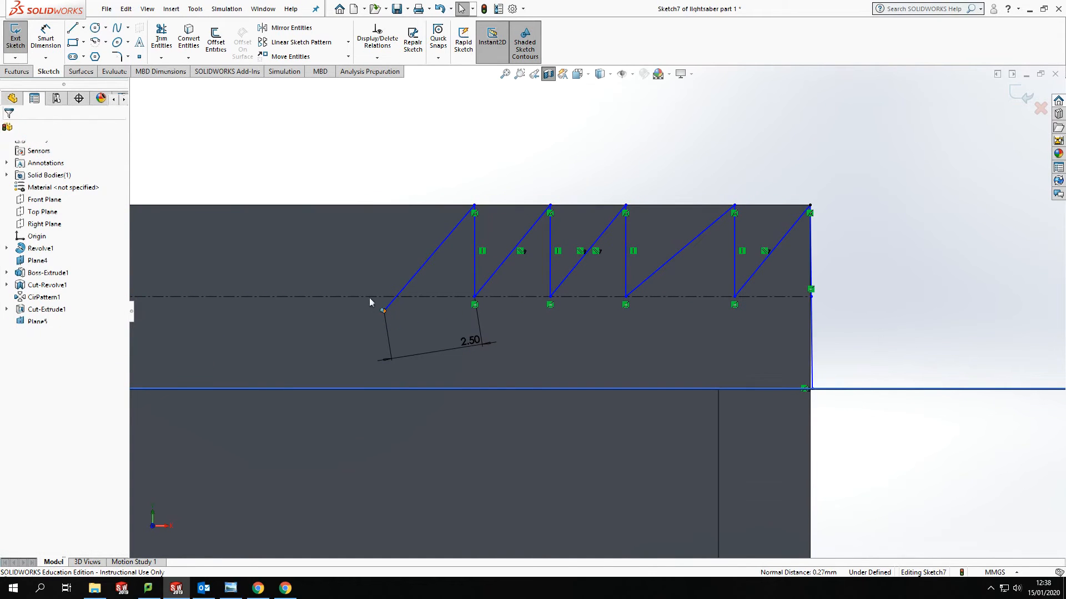
ctrl+click(374, 297)
click(12, 324)
key(Escape)
Step: Dimension the base of the second tooth from the zigzag's left end to 2.5 mm
click(45, 39)
click(474, 297)
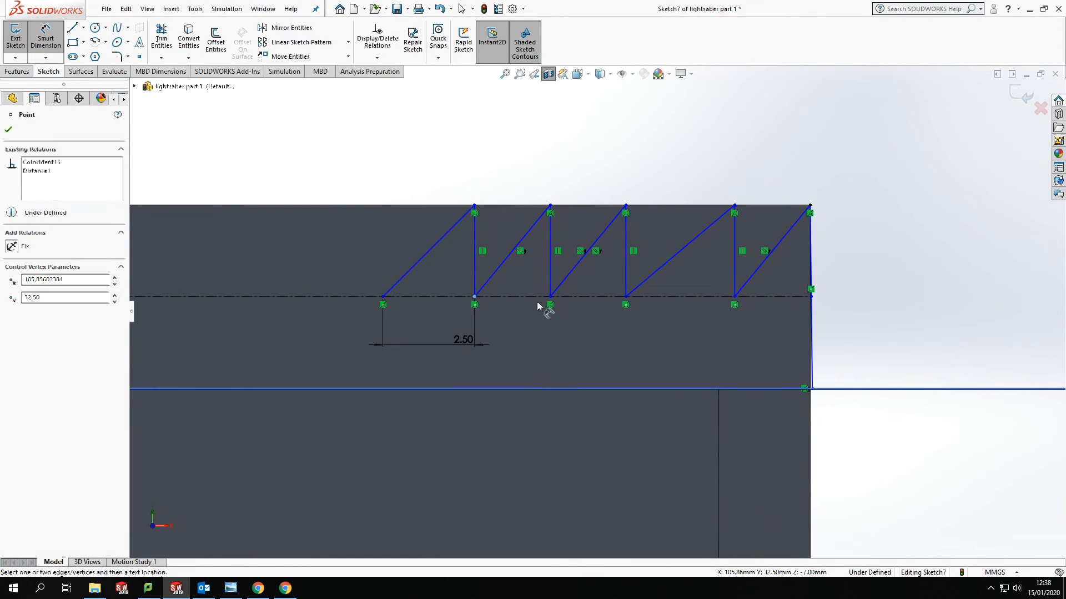
click(550, 297)
click(538, 331)
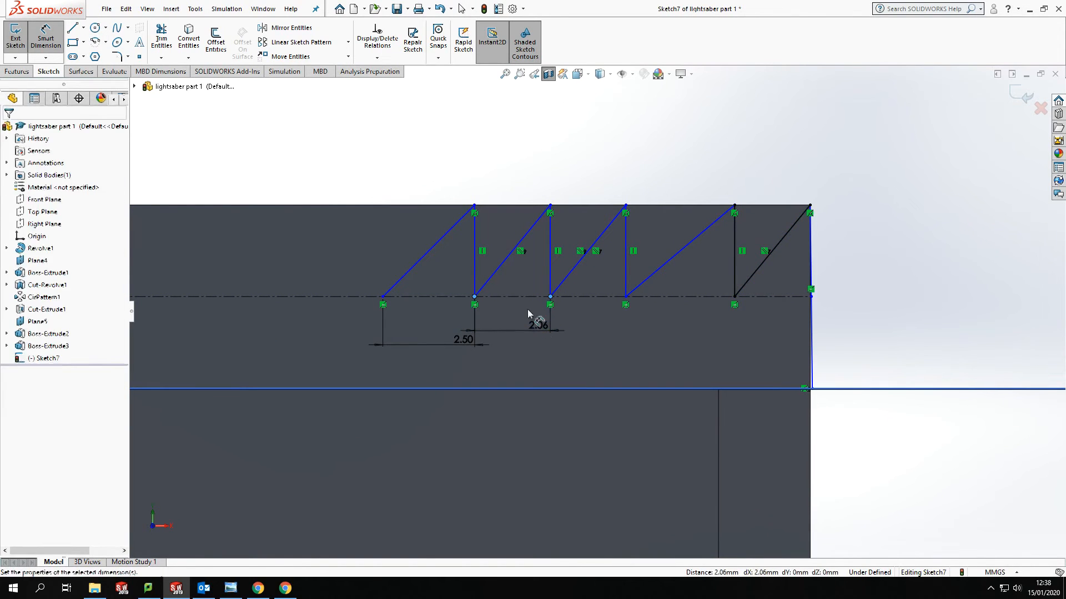
key(Return)
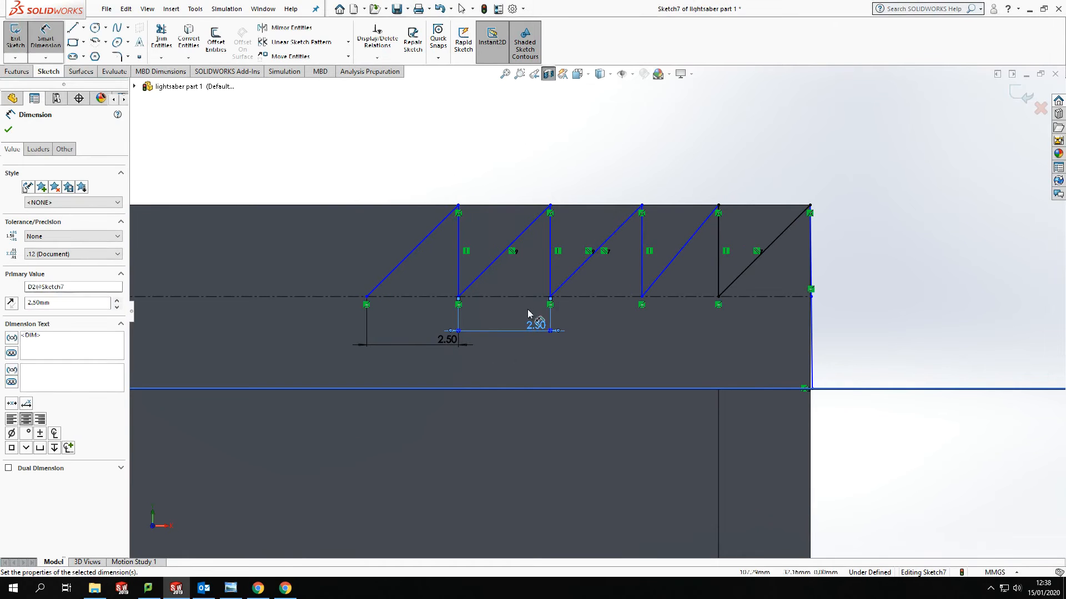
click(642, 298)
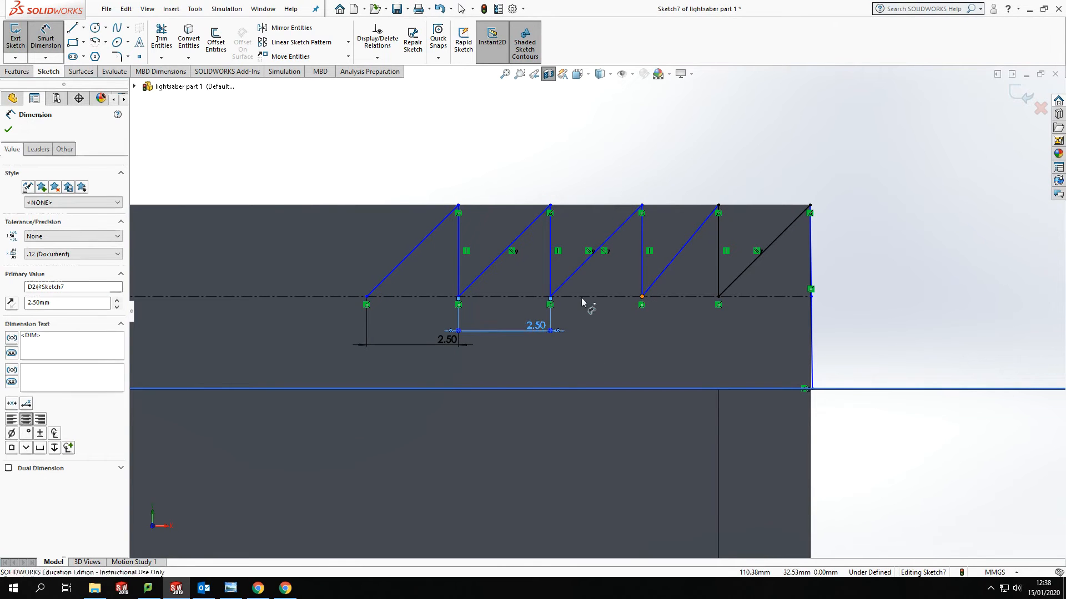
click(550, 298)
click(608, 340)
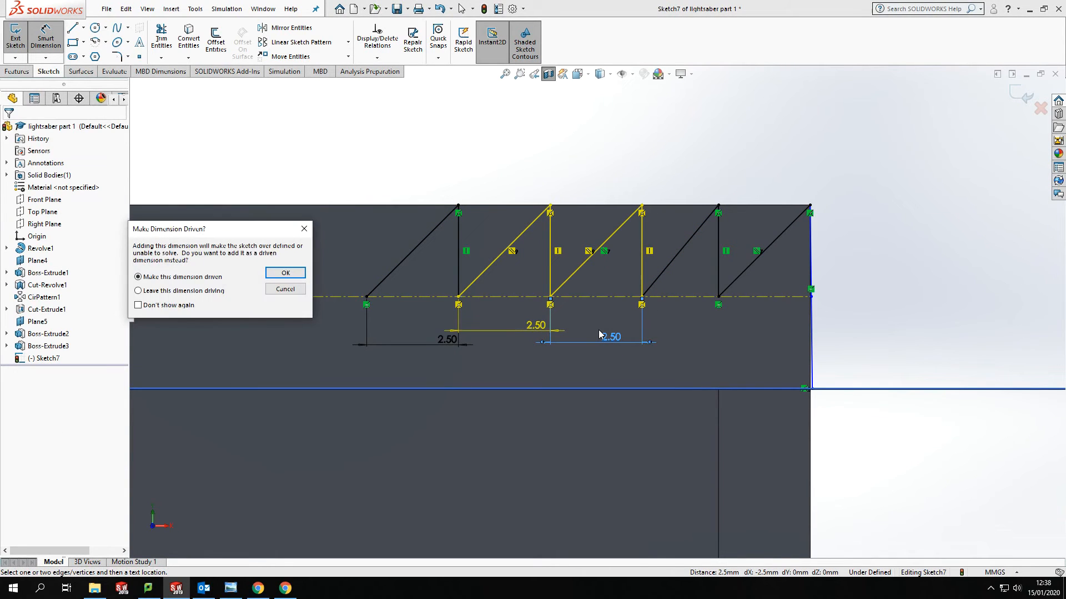
click(286, 289)
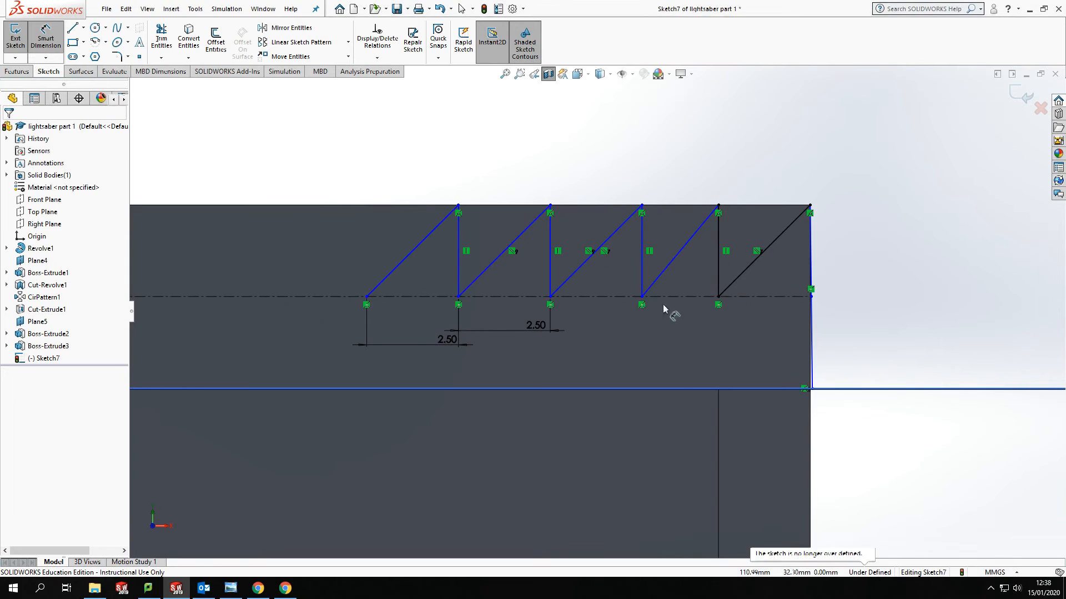
Step: Dimension the base of the fourth tooth, next to the one at the body's right end, to 2.5 mm
click(643, 298)
click(718, 297)
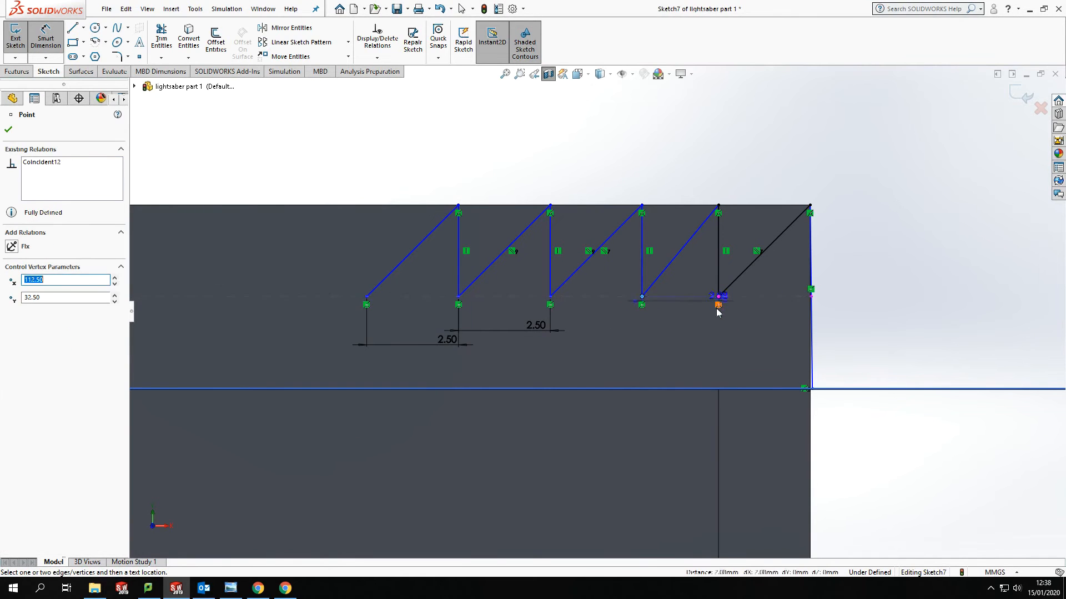
click(701, 335)
text(2.5)
key(Return)
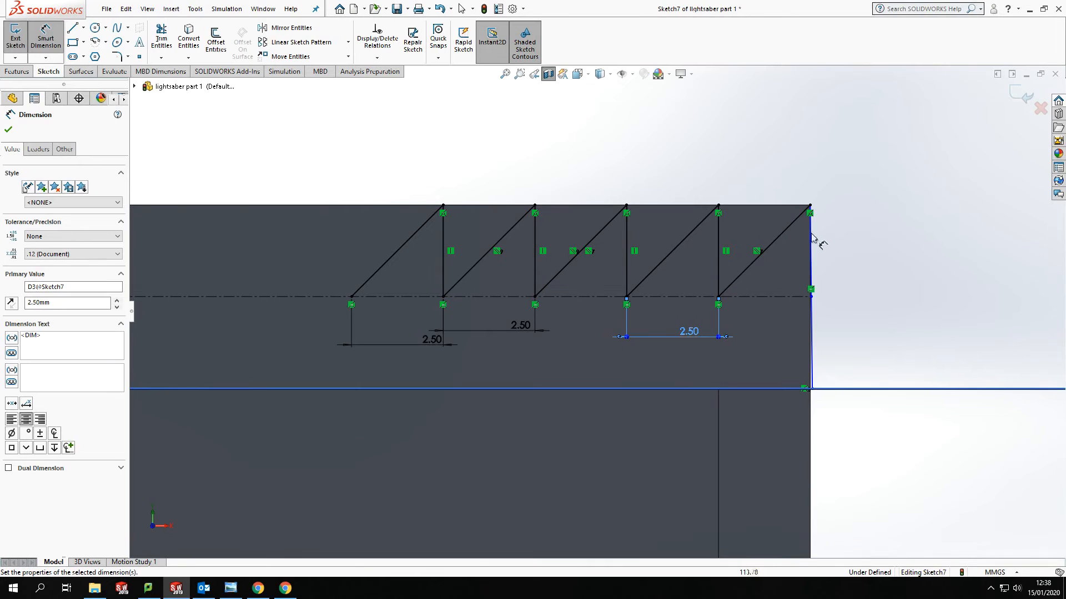
key(Escape)
Step: Make the lower endpoint of the slightly slanted end line coincident with the body's corner vertex
scroll(805, 350, down, 3)
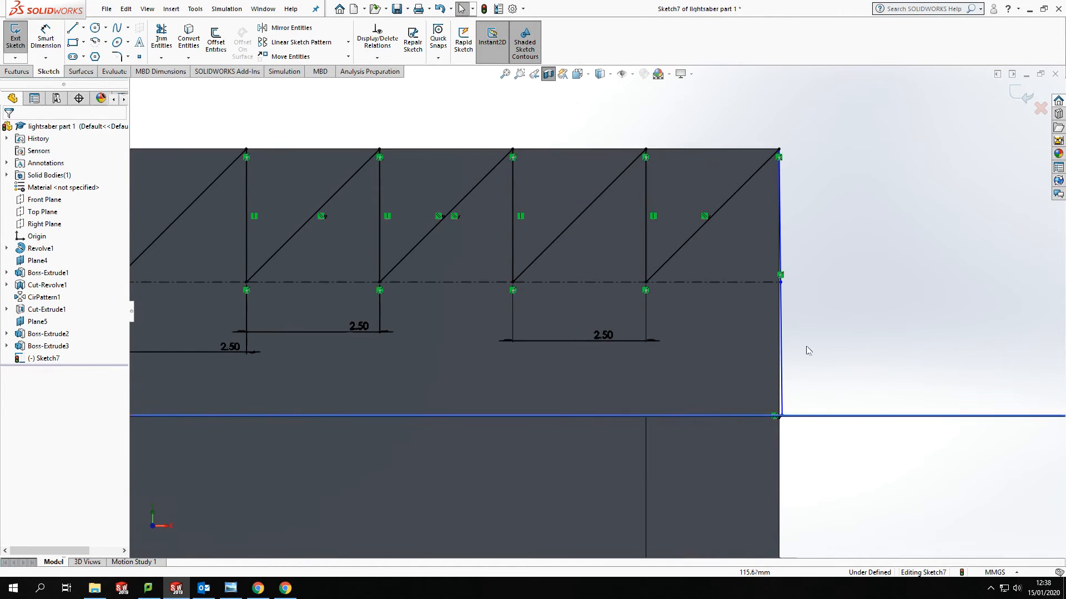
scroll(793, 413, down, 3)
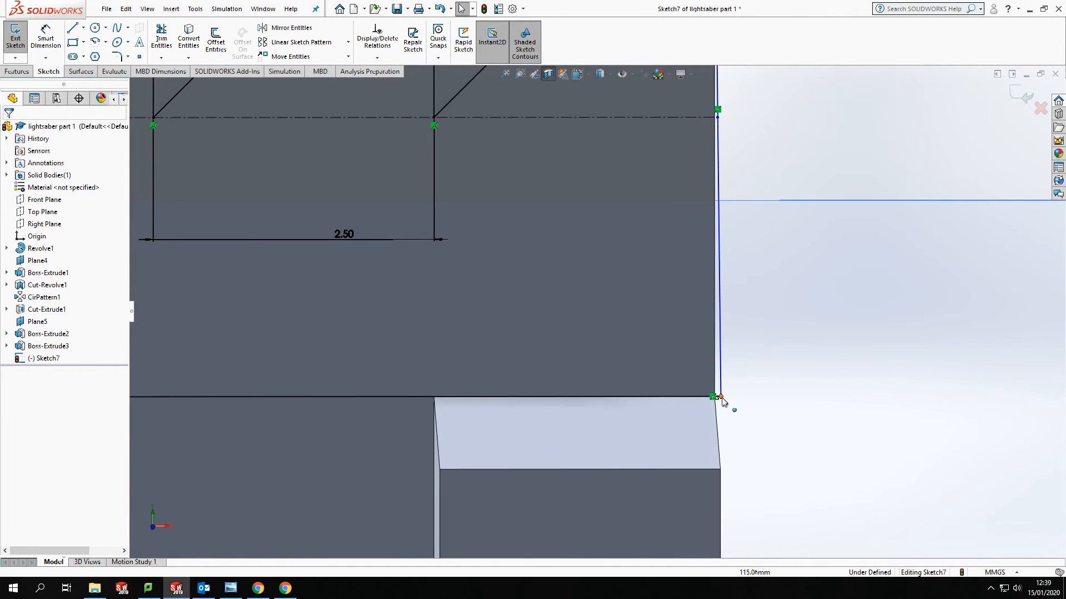
click(714, 397)
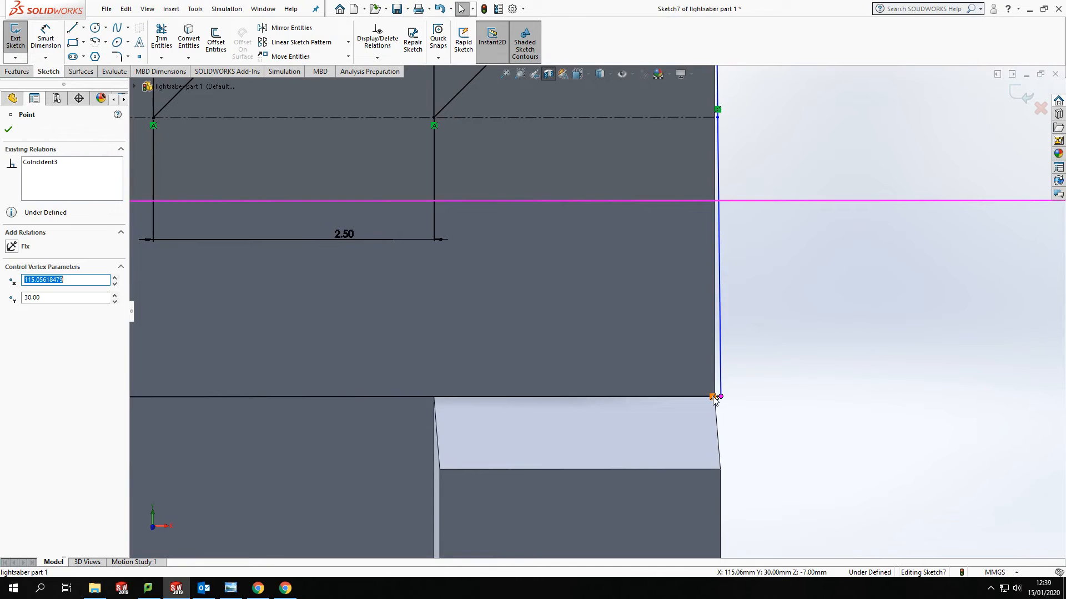
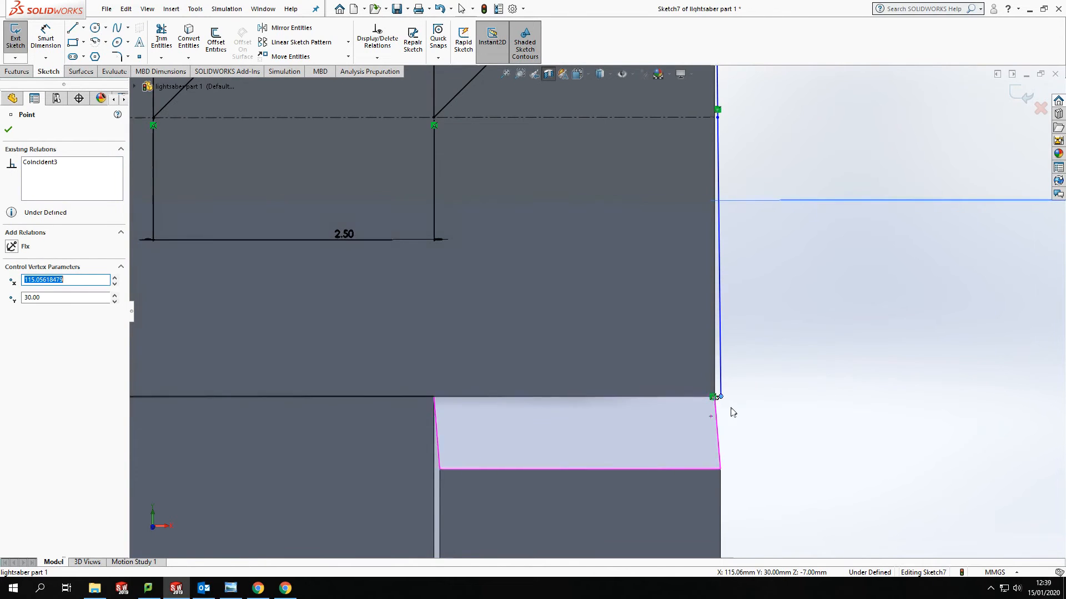
click(692, 383)
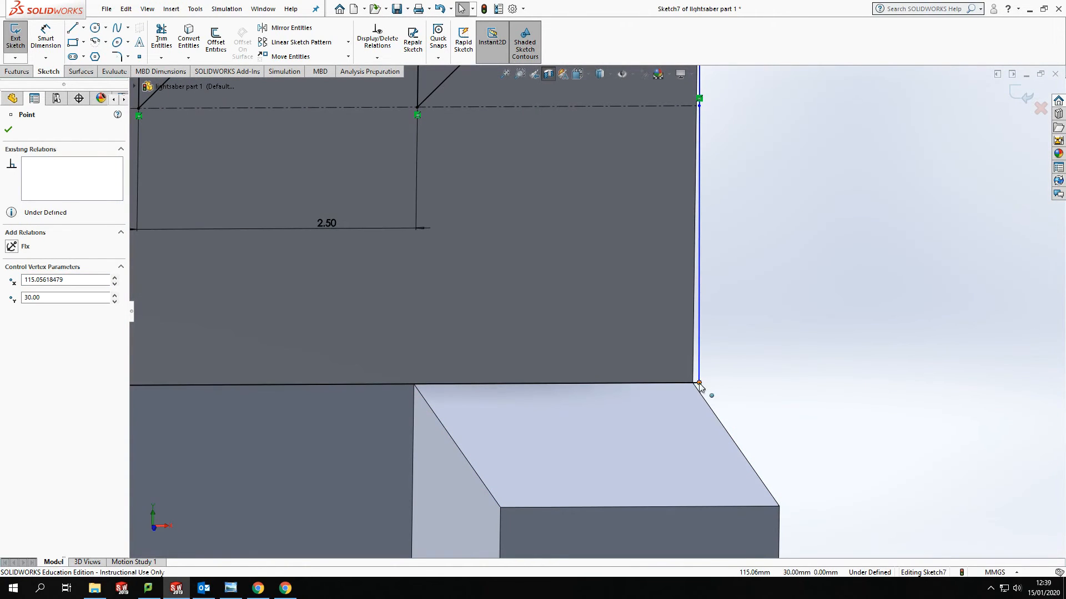
click(691, 385)
ctrl+click(693, 384)
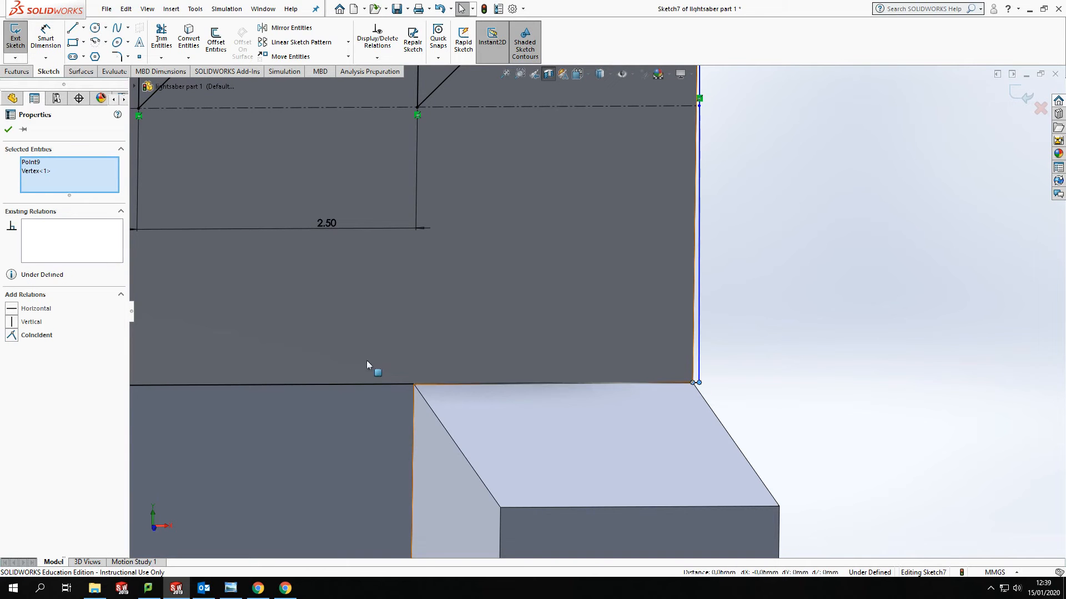
click(12, 336)
Step: Extend the zigzag leftwards by four teeth with connected lines, alternating verticals to the upper edge and diagonals down to the construction line
scroll(658, 278, up, 5)
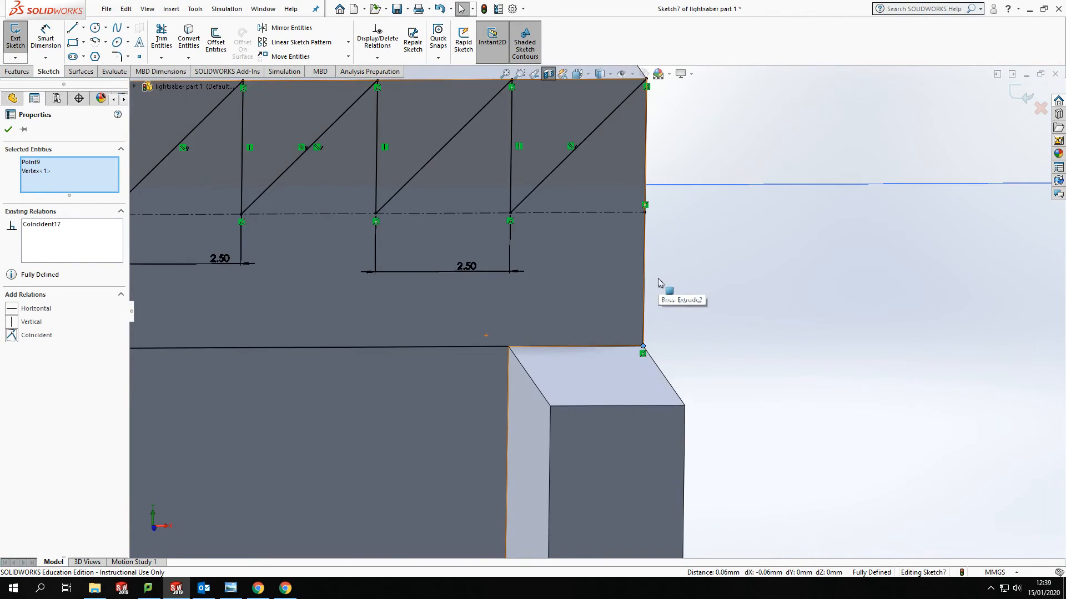
scroll(264, 261, down, 2)
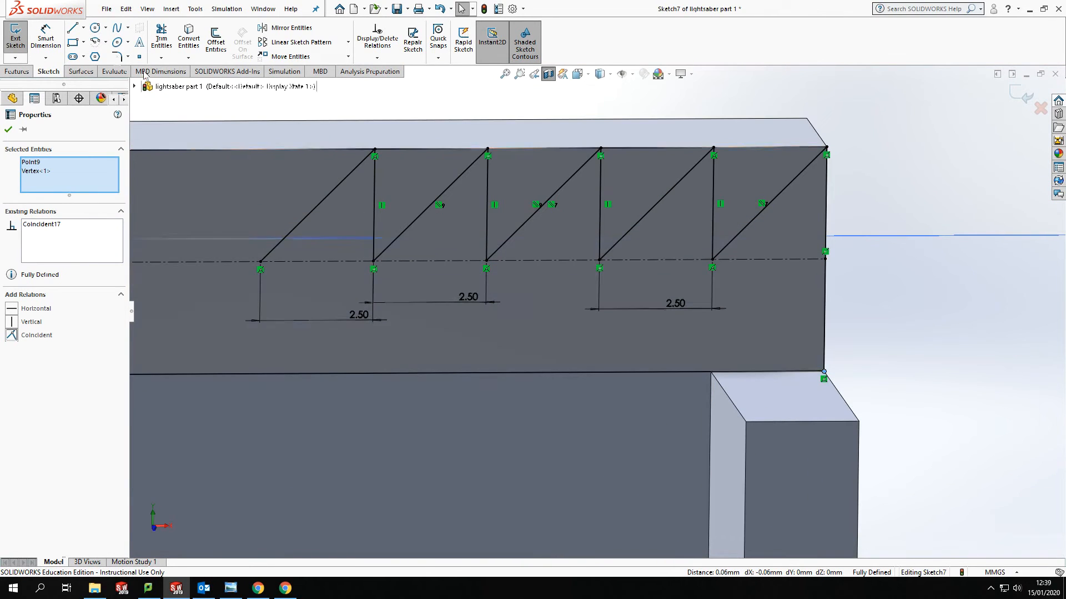
click(73, 28)
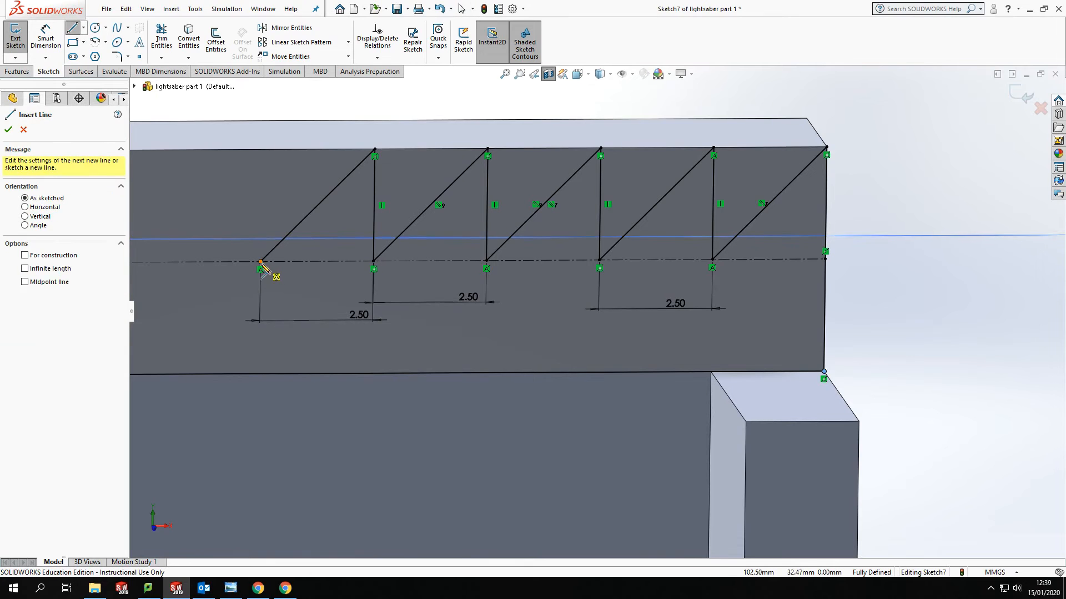
click(261, 262)
click(263, 150)
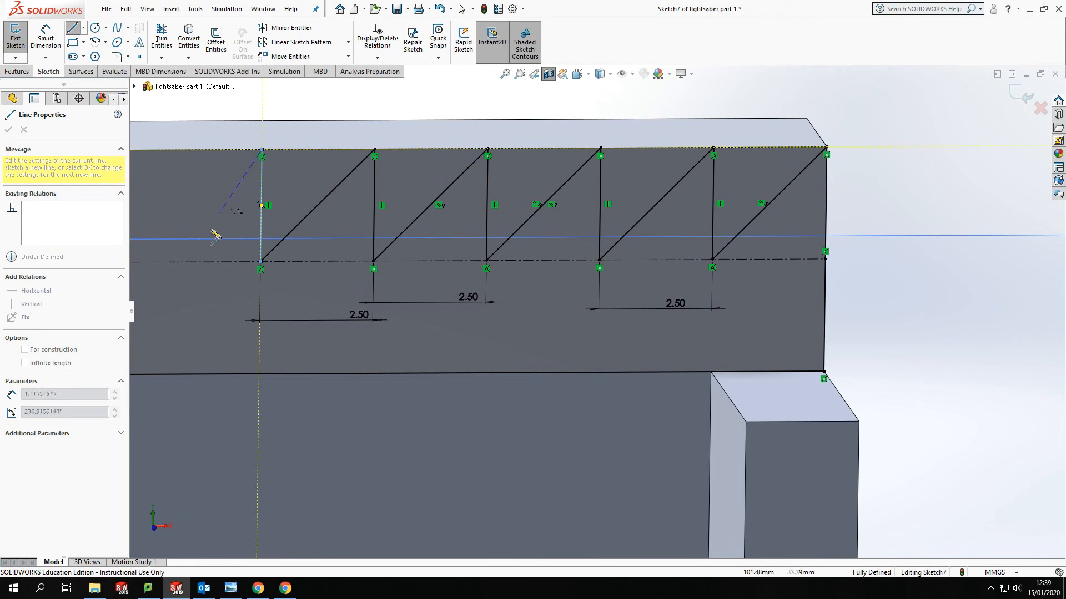
click(147, 262)
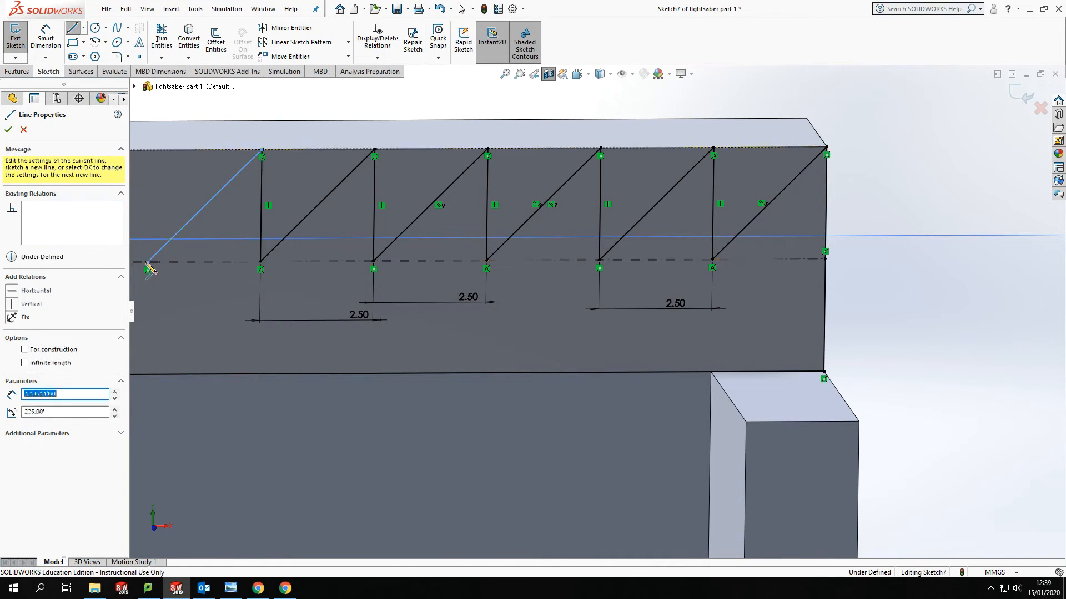
scroll(165, 262, up, 4)
click(379, 234)
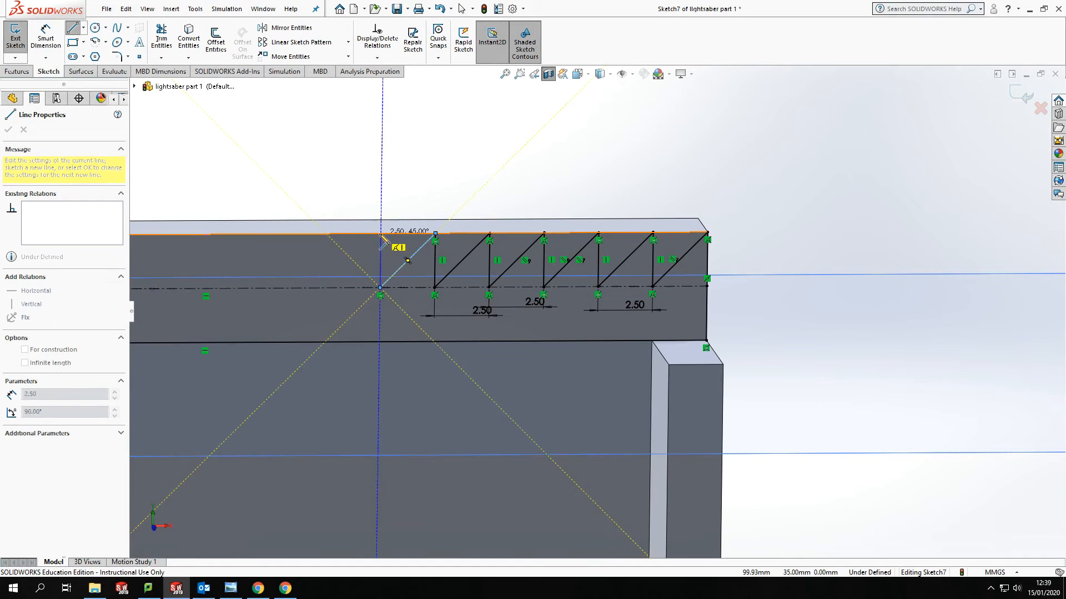
click(310, 288)
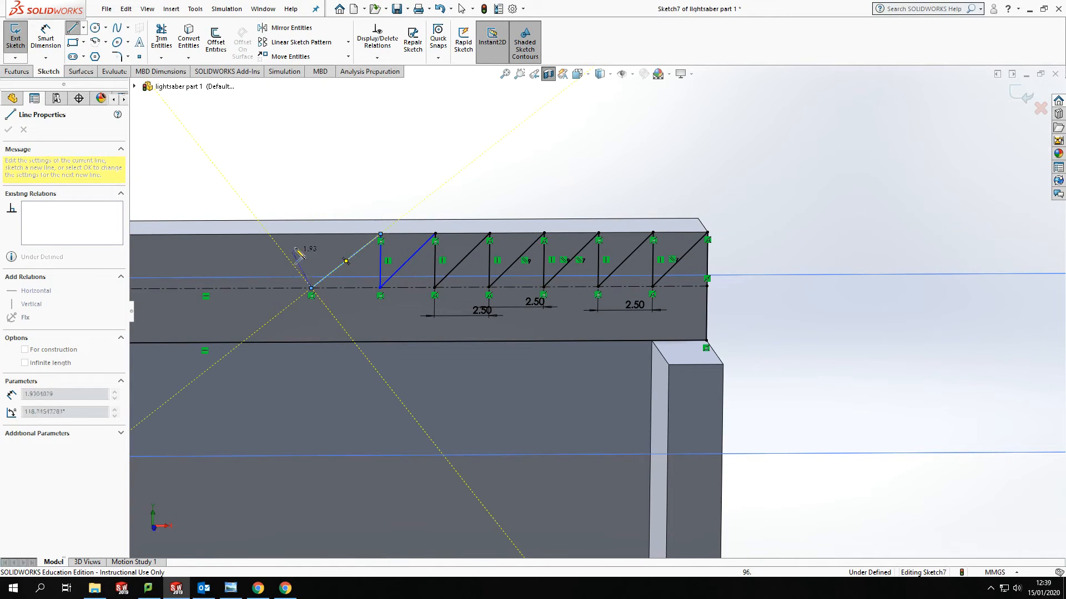
click(312, 234)
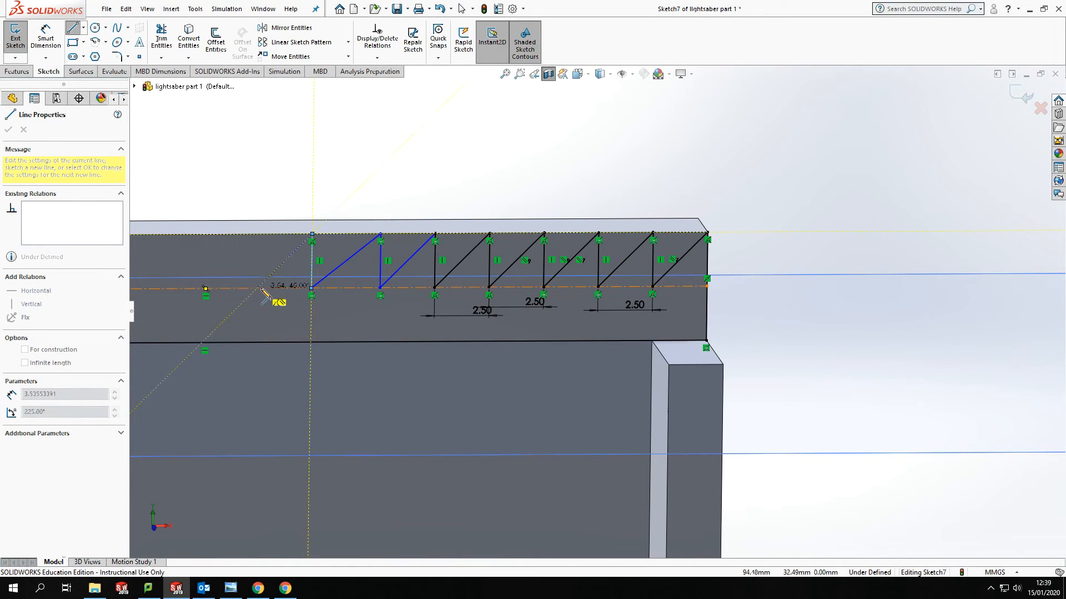
click(256, 288)
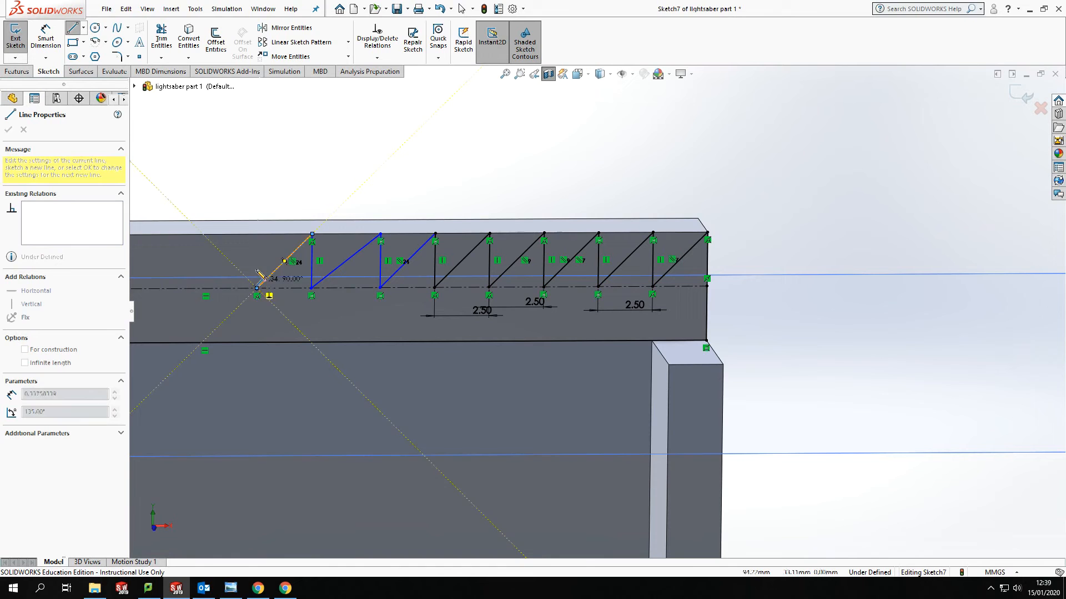
click(258, 234)
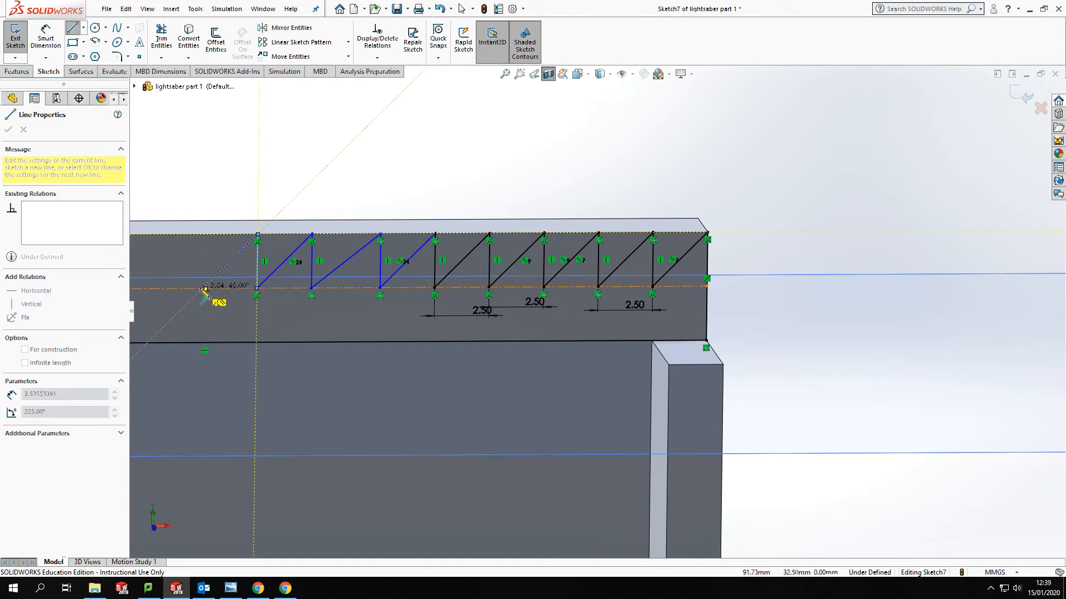
scroll(208, 296, down, 2)
click(268, 292)
key(Escape)
Step: Dimension the base of the second newly drawn tooth, counted from the existing teeth, to 2.5 mm
click(49, 40)
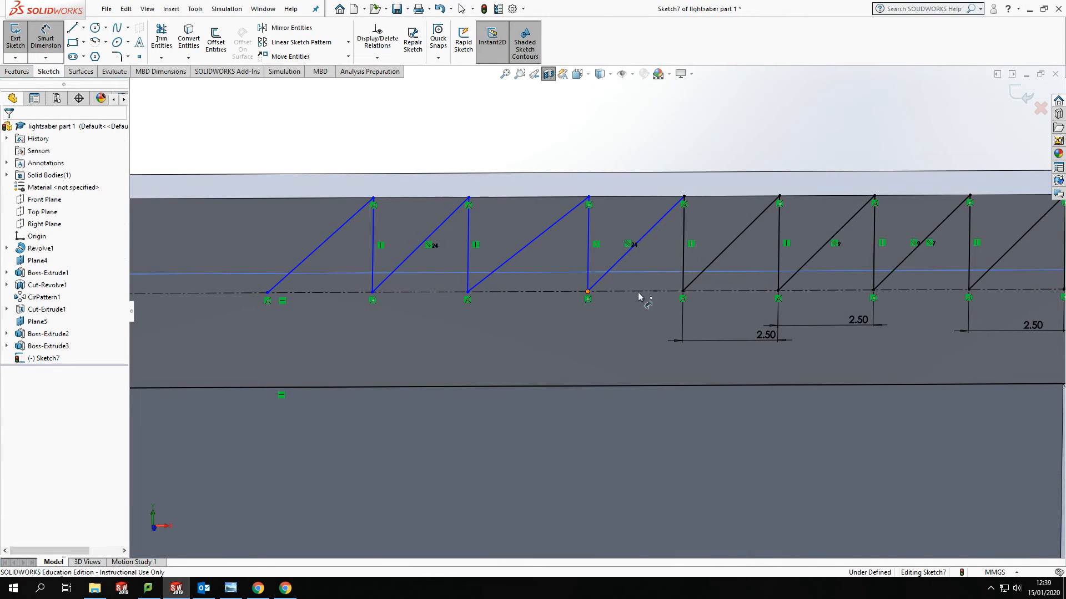
click(683, 291)
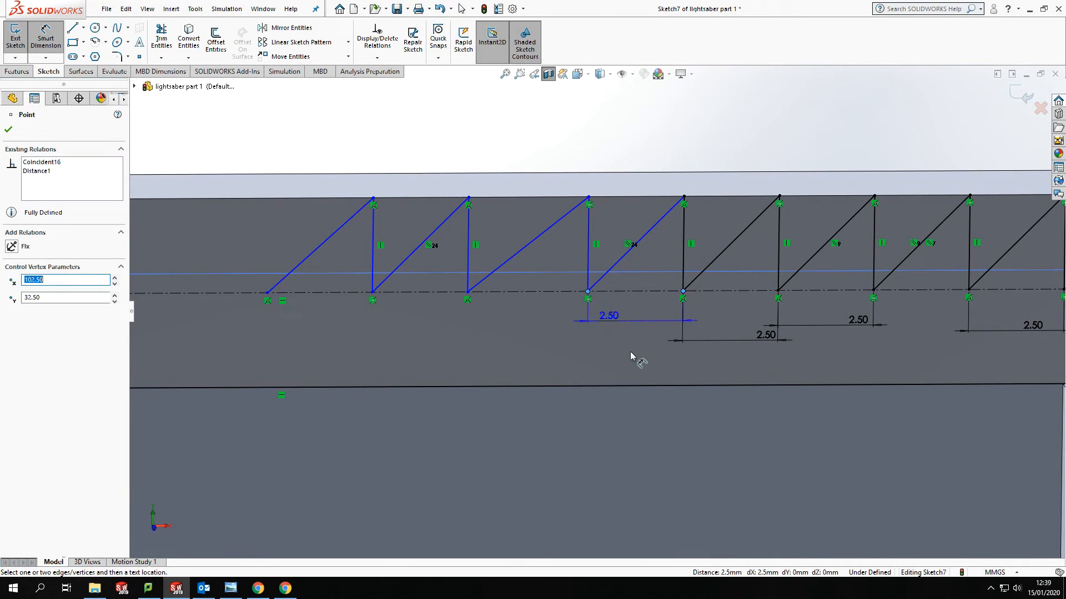
key(Escape)
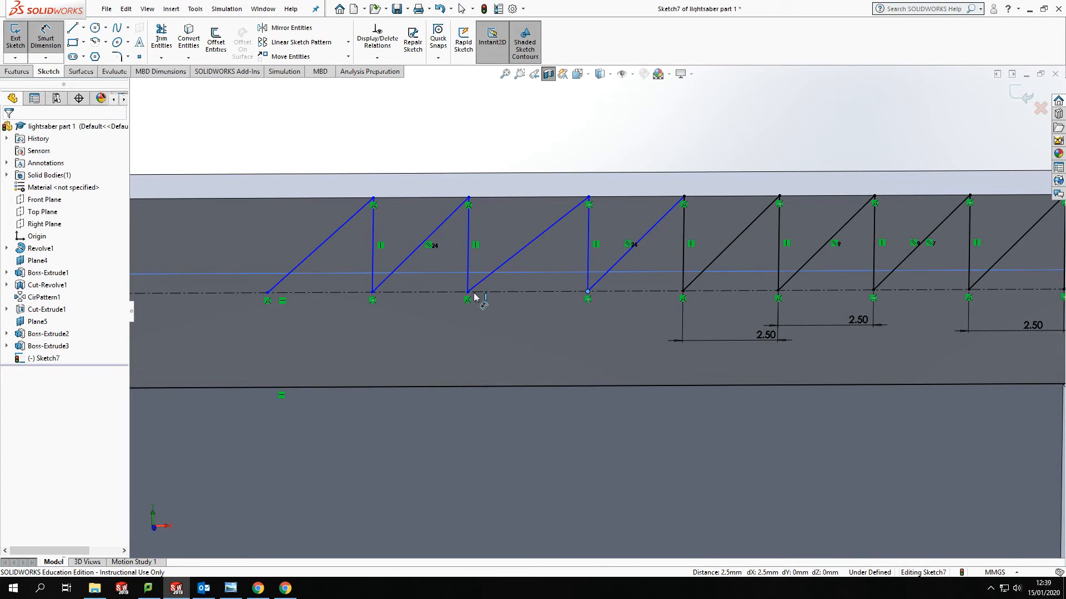
click(588, 292)
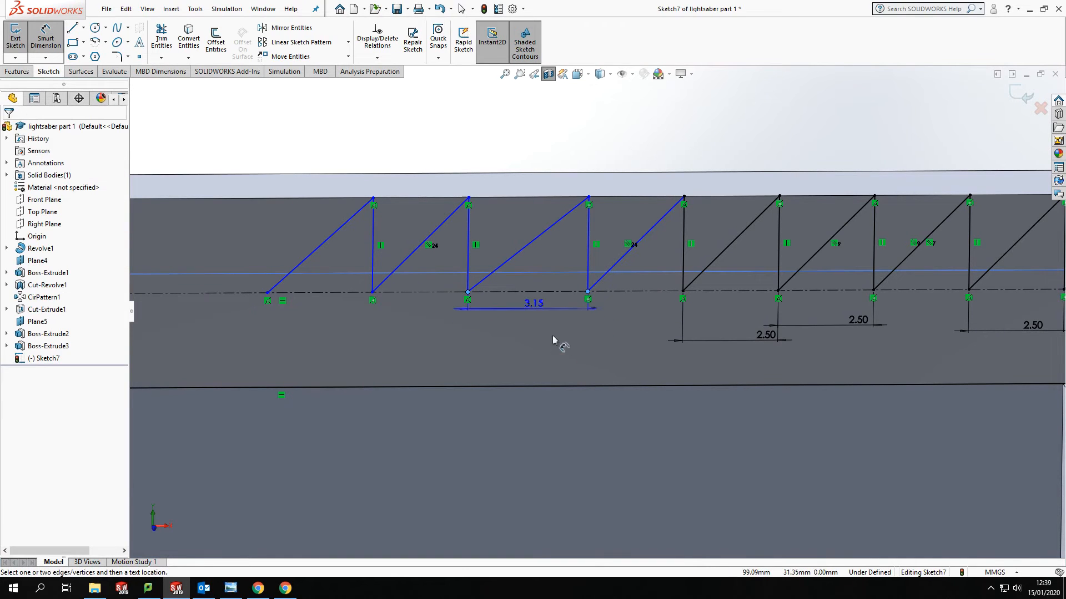
click(528, 351)
text(2.5)
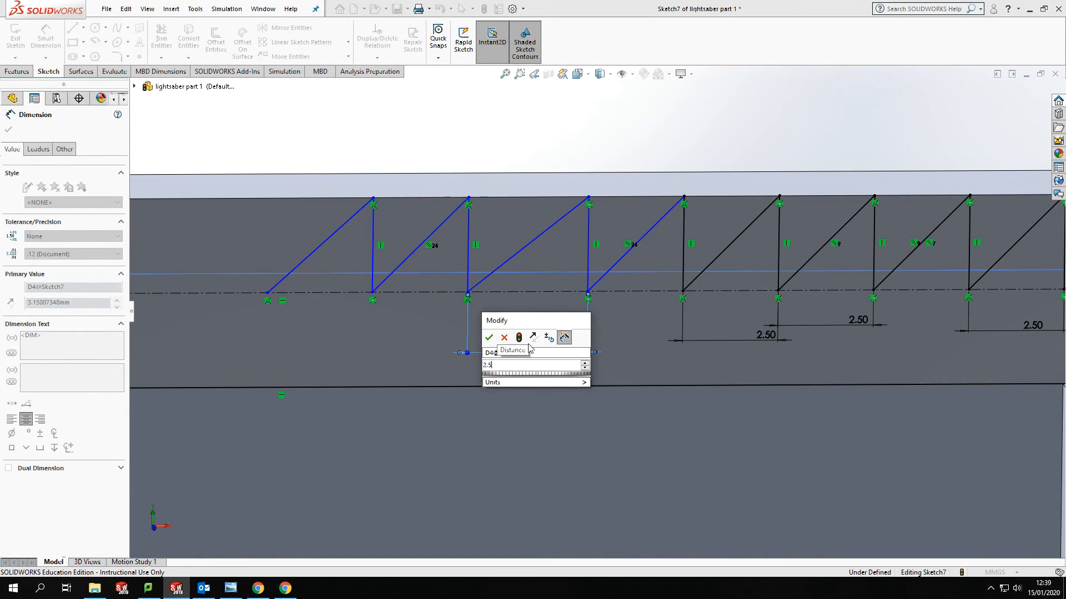
key(Return)
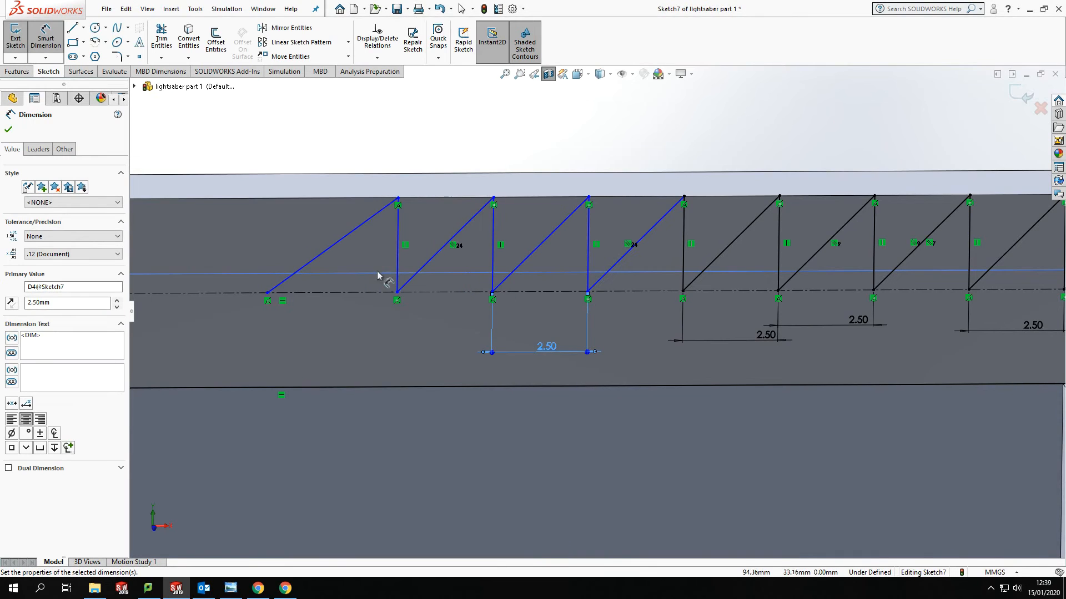
Step: Dimension the base of the last, leftmost new tooth to 2.5 mm
click(398, 294)
click(268, 294)
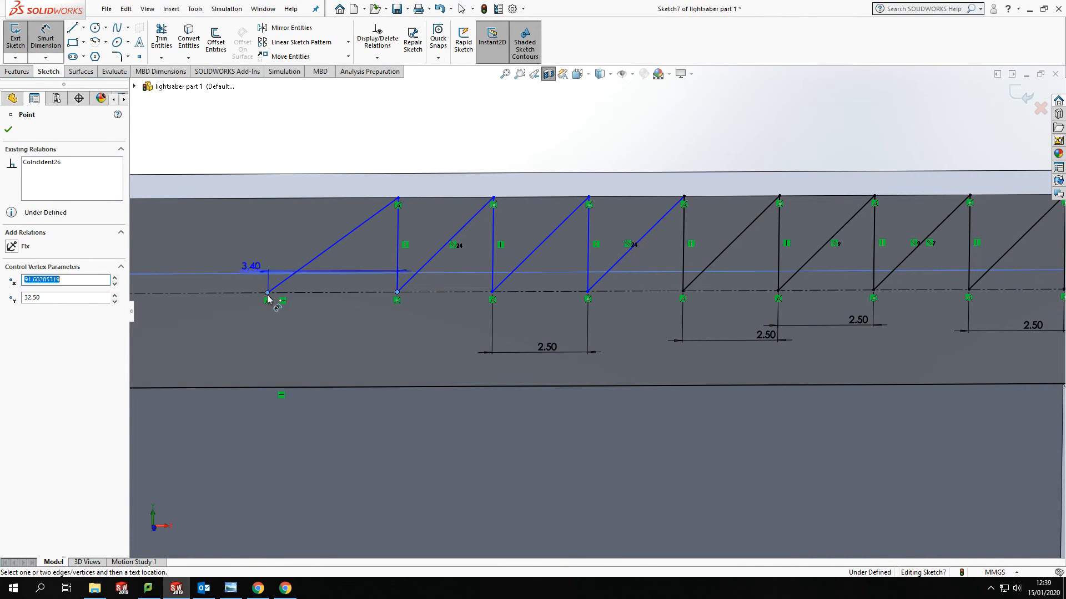
click(361, 348)
text(2.5)
key(Return)
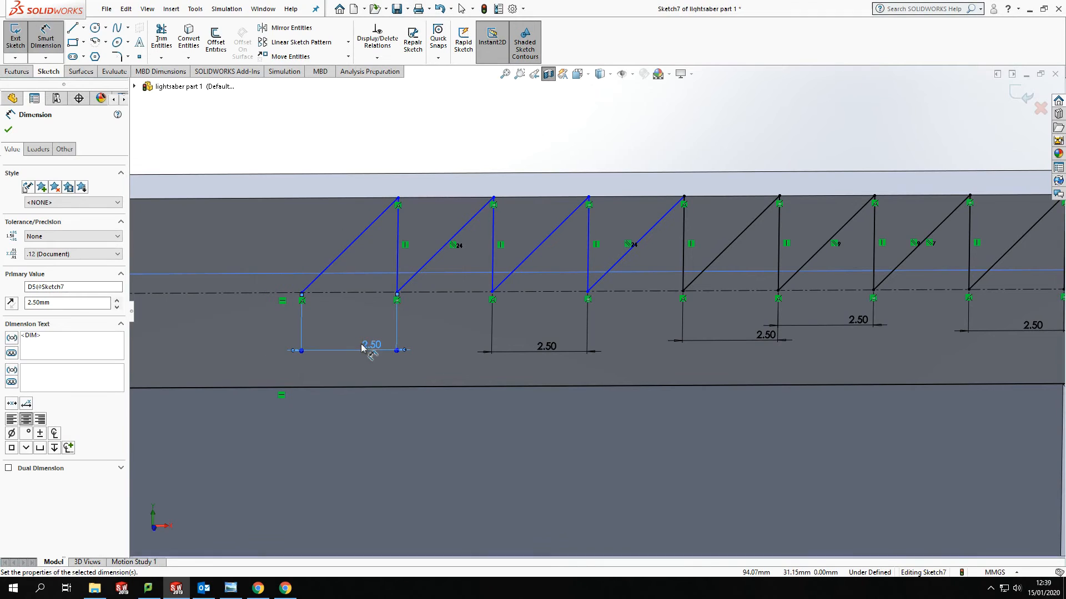
Step: Dimension the base of the third new tooth, between the two already dimensioned new teeth, to 2.5 mm
click(397, 292)
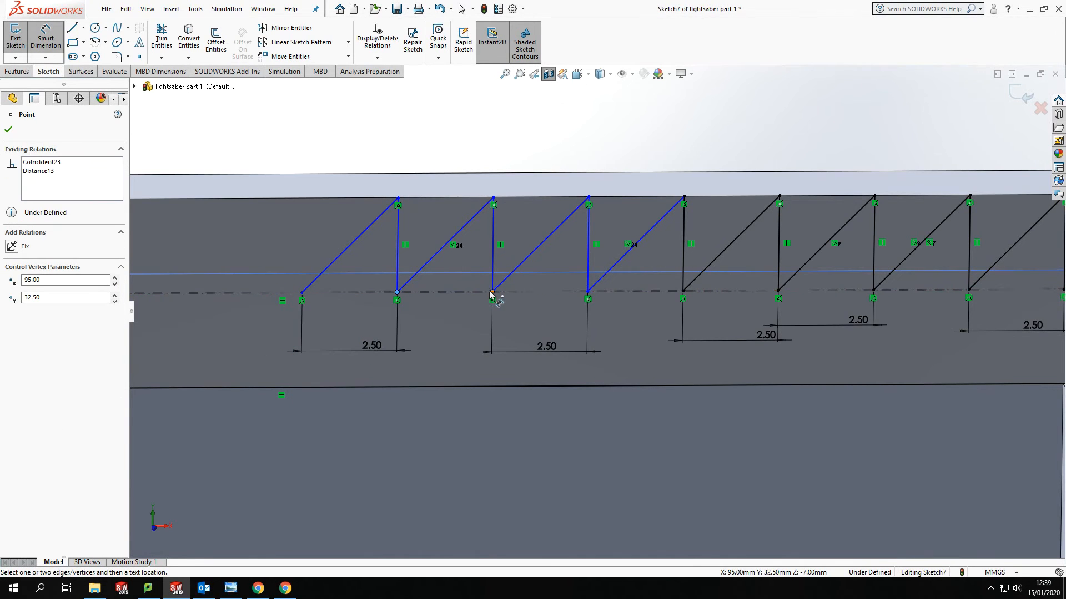
click(459, 357)
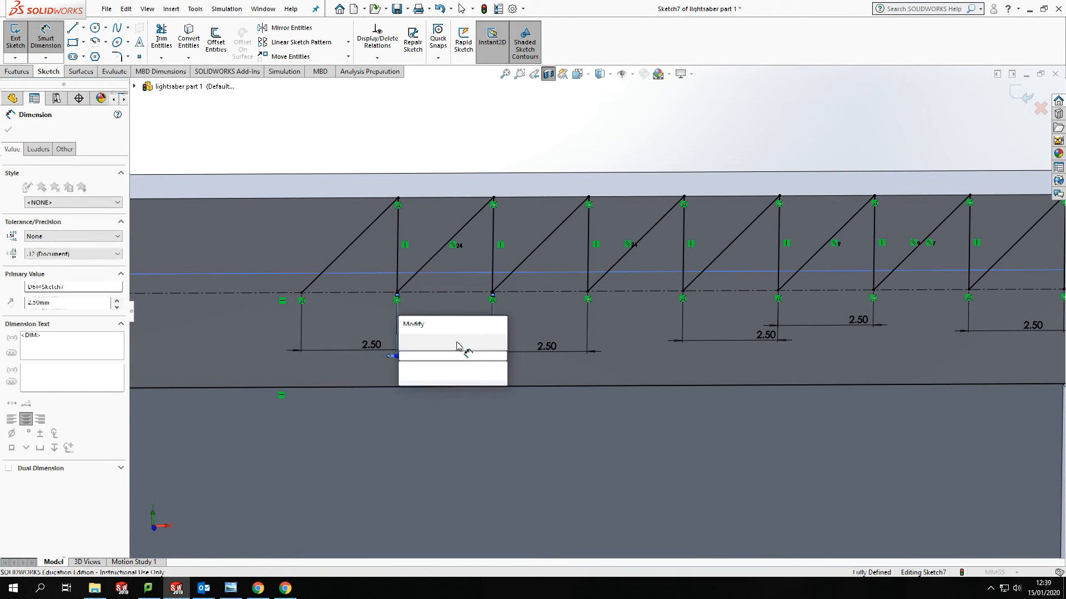
click(407, 345)
key(Escape)
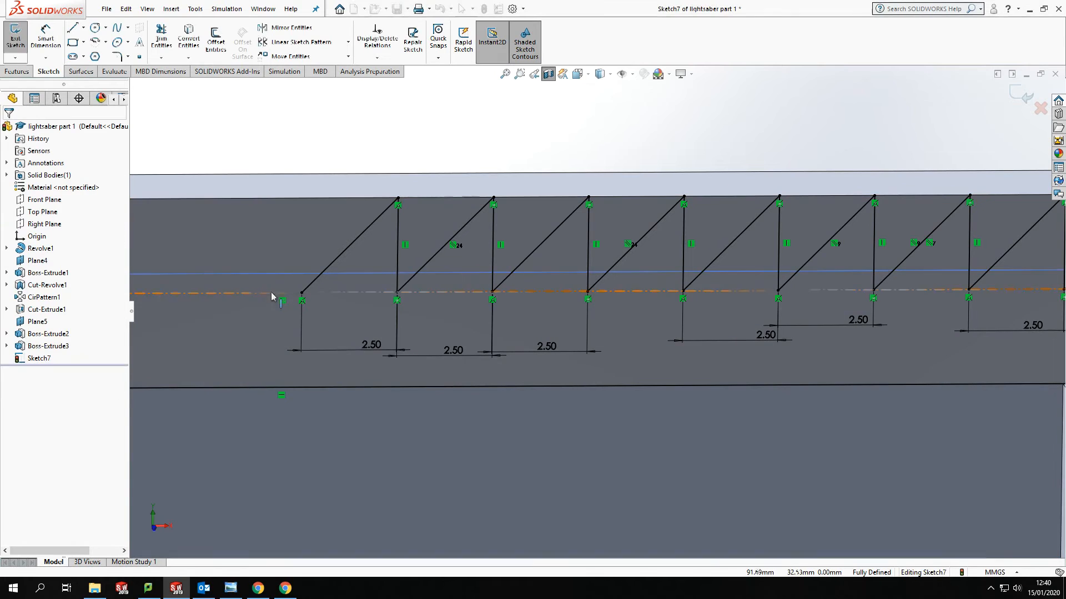
Step: Extend the zigzag leftwards by five teeth with connected lines, alternating verticals up to the upper edge and 45° diagonals down to the construction line
scroll(287, 288, up, 3)
scroll(300, 289, down, 2)
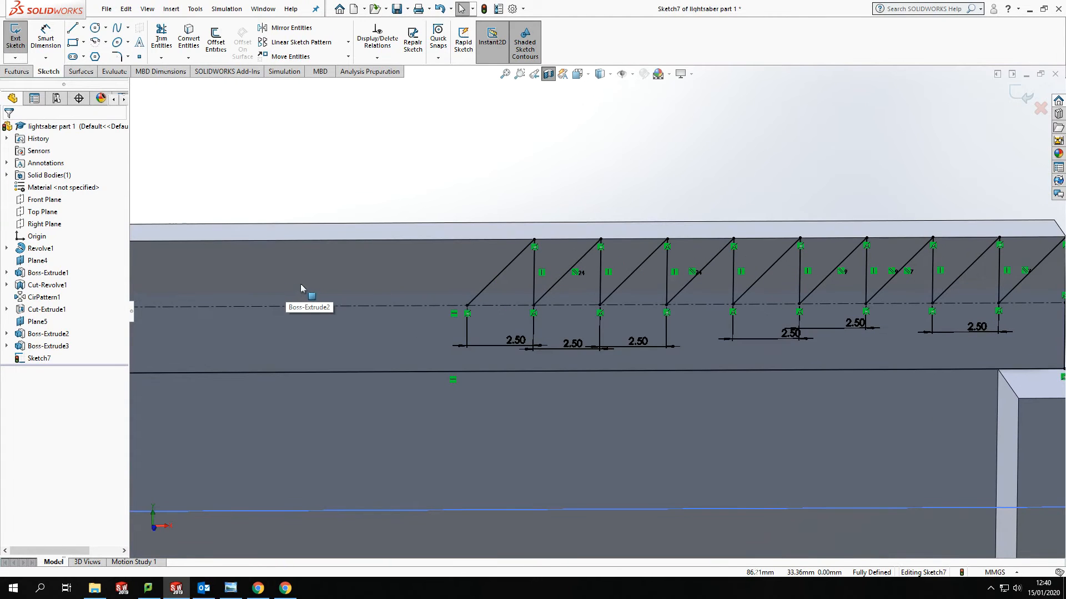
click(72, 28)
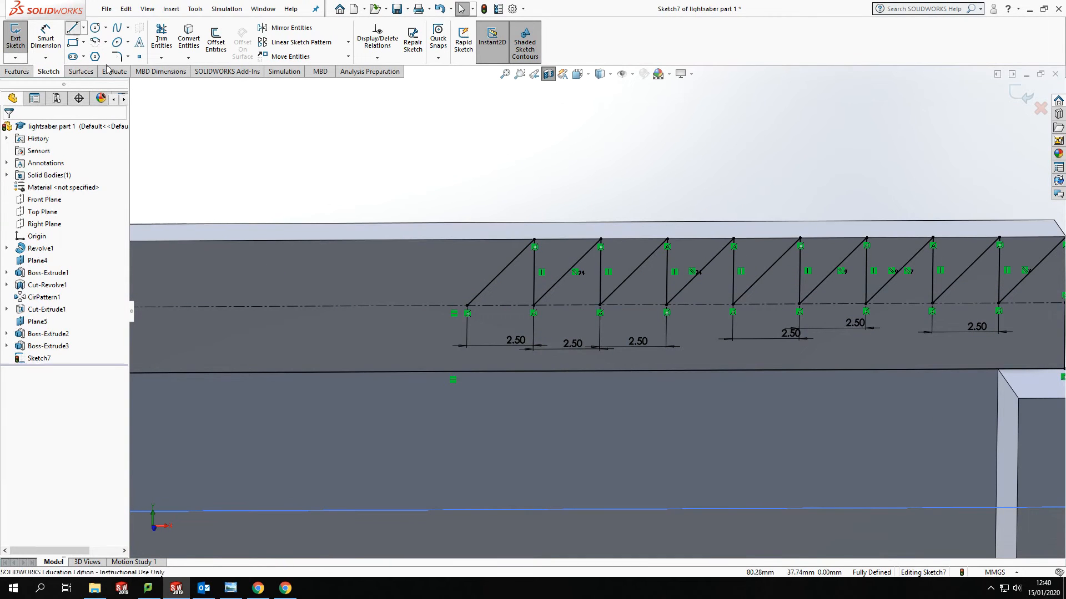
click(468, 305)
click(468, 240)
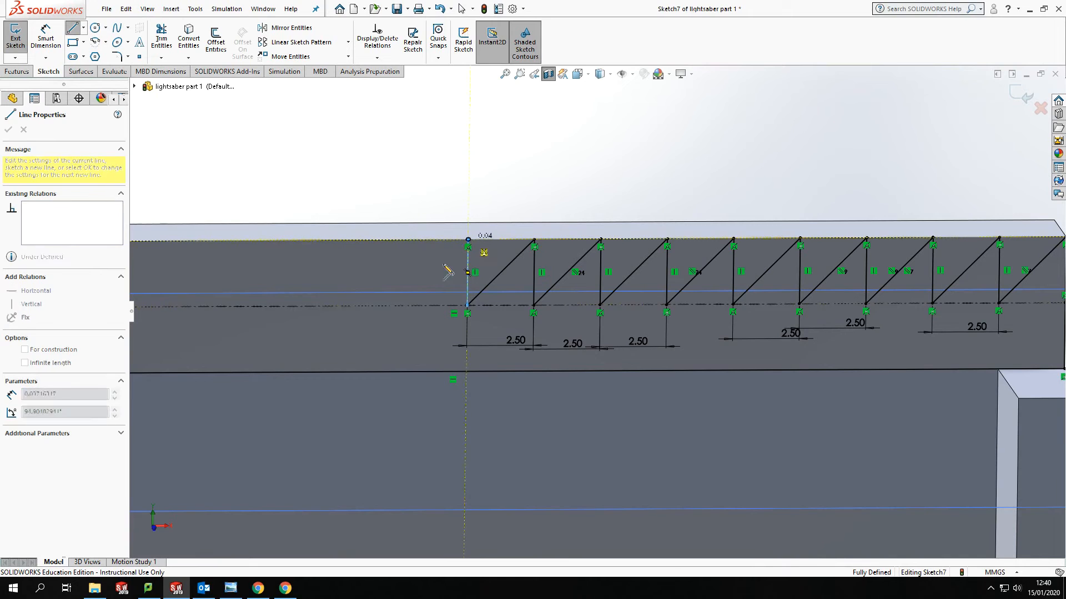
click(400, 306)
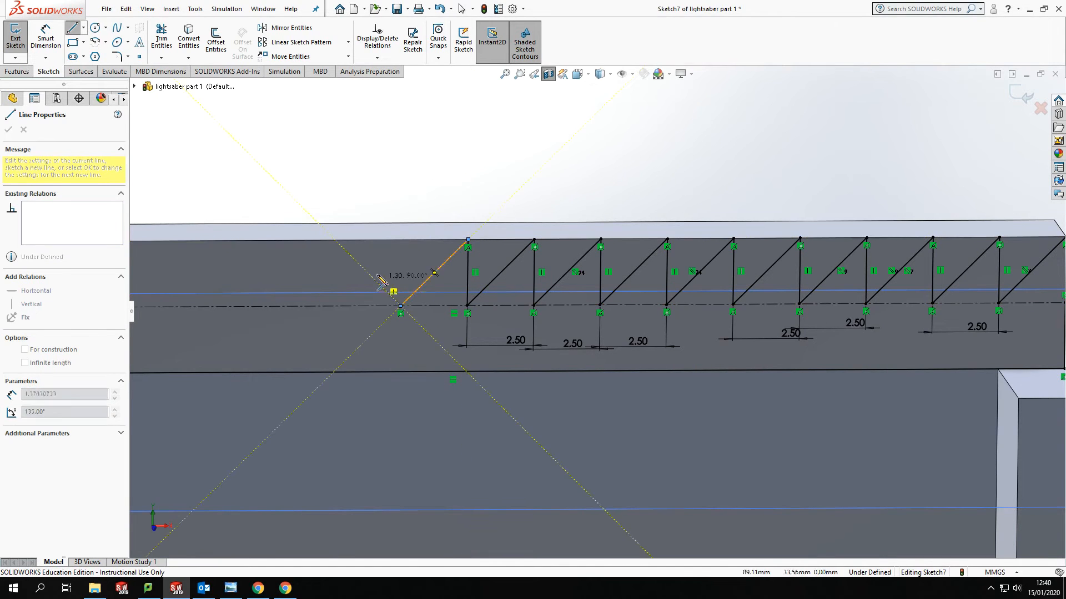
click(401, 241)
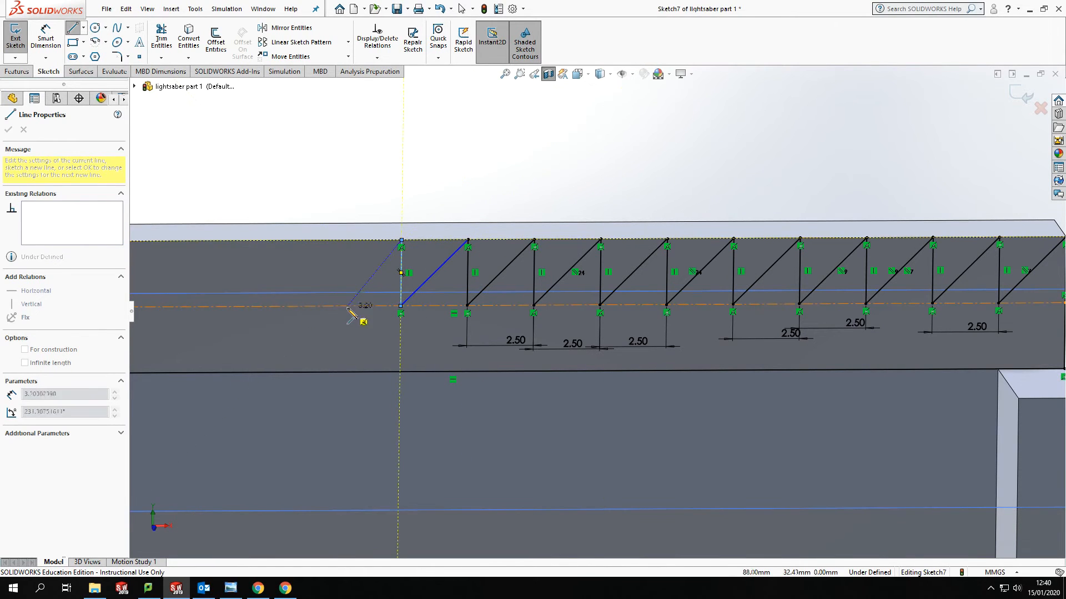
click(334, 305)
click(334, 241)
click(268, 306)
click(269, 242)
click(201, 306)
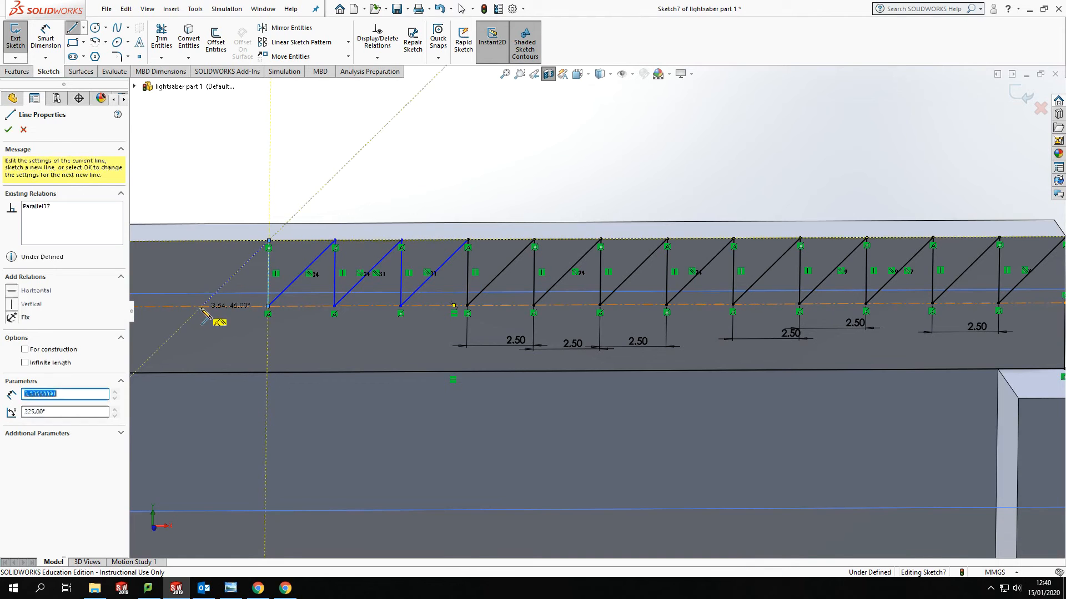
click(202, 242)
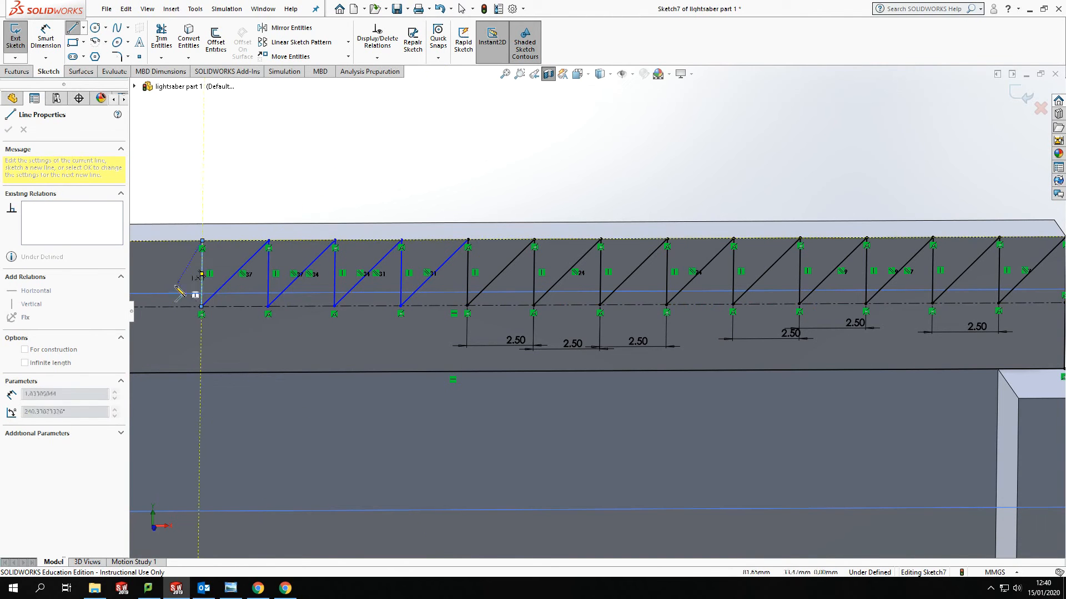
click(136, 307)
Step: Continue the zigzag with four more teeth and a final vertical, closing it with a slanted line to the top of the left end line
key(z)
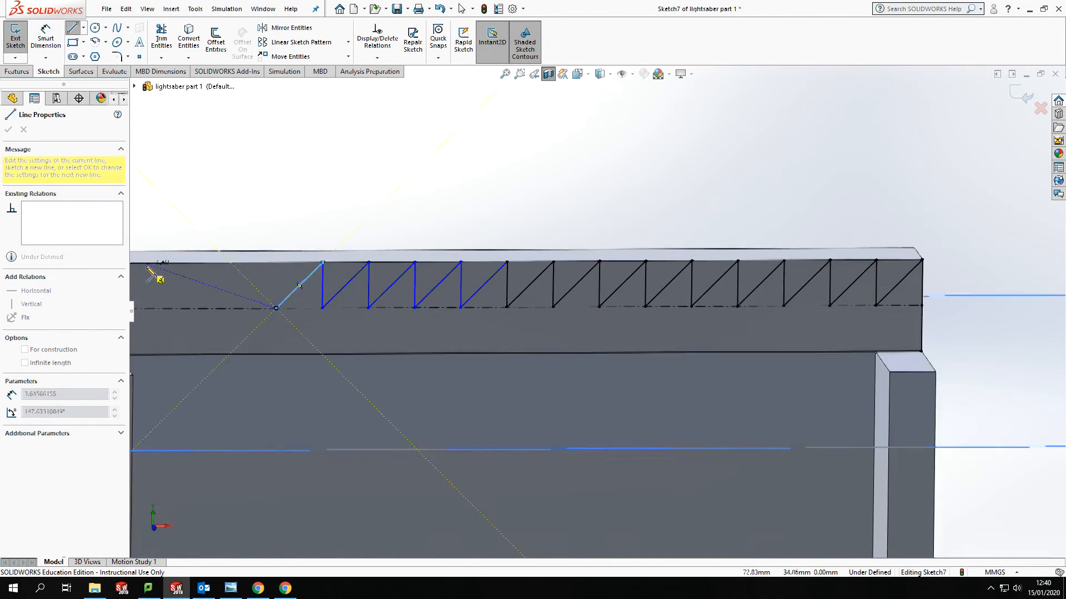
click(330, 272)
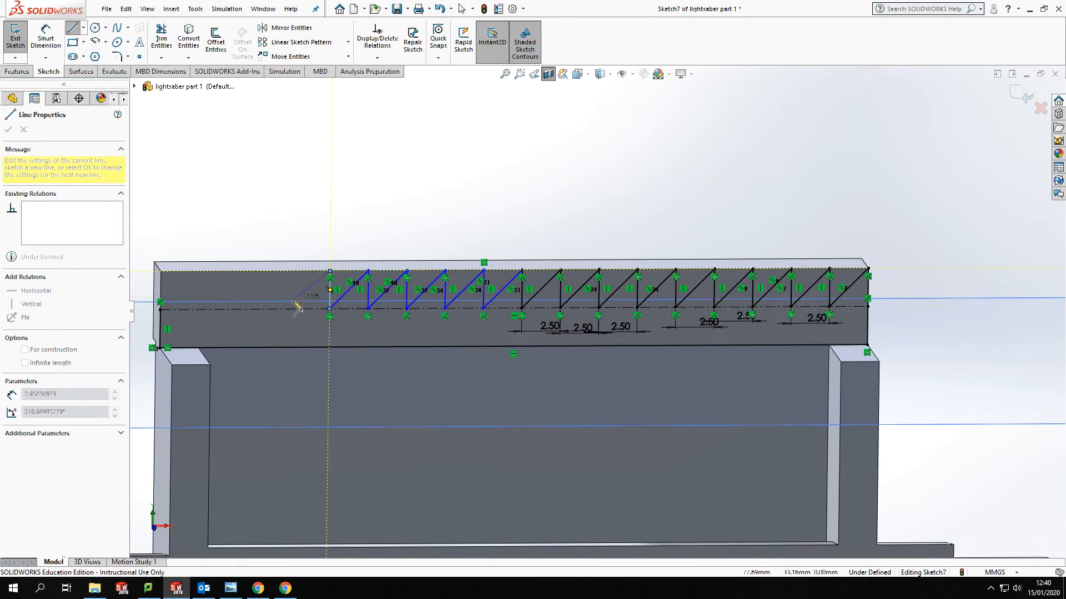
click(291, 309)
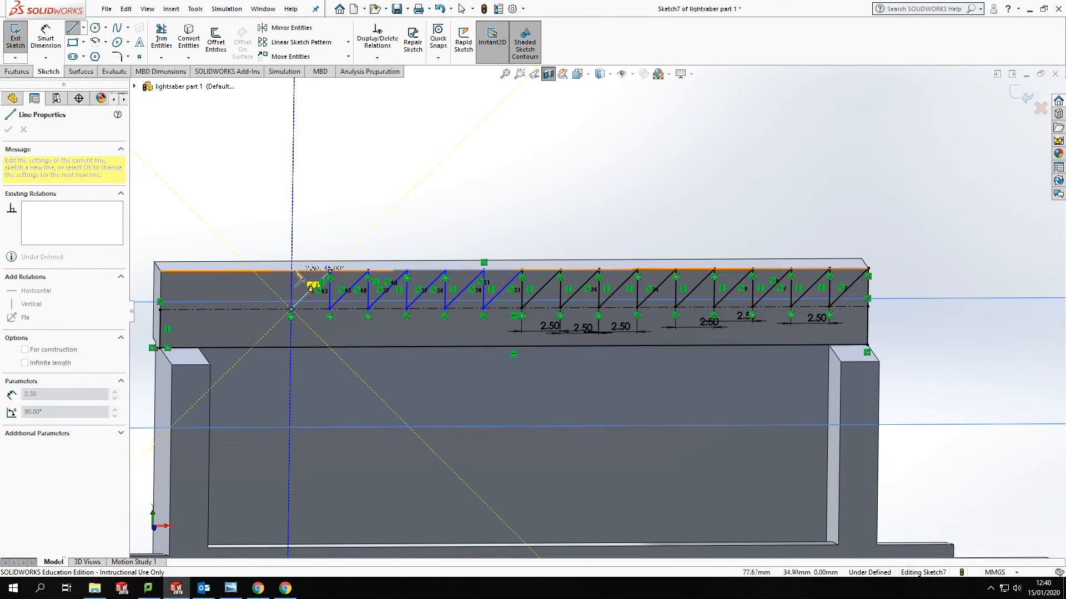
click(291, 271)
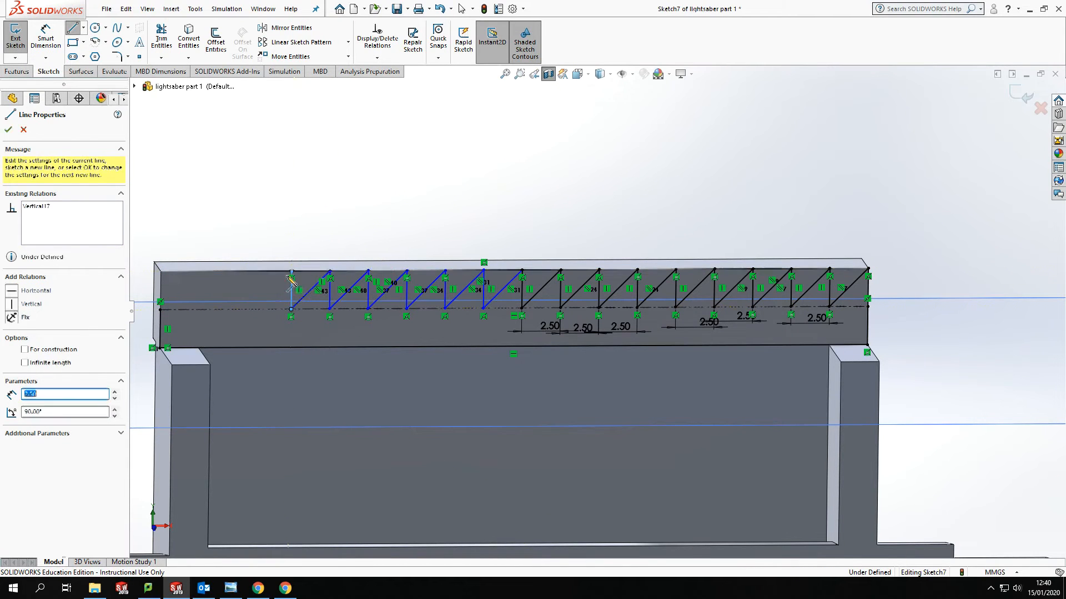
click(253, 309)
click(253, 272)
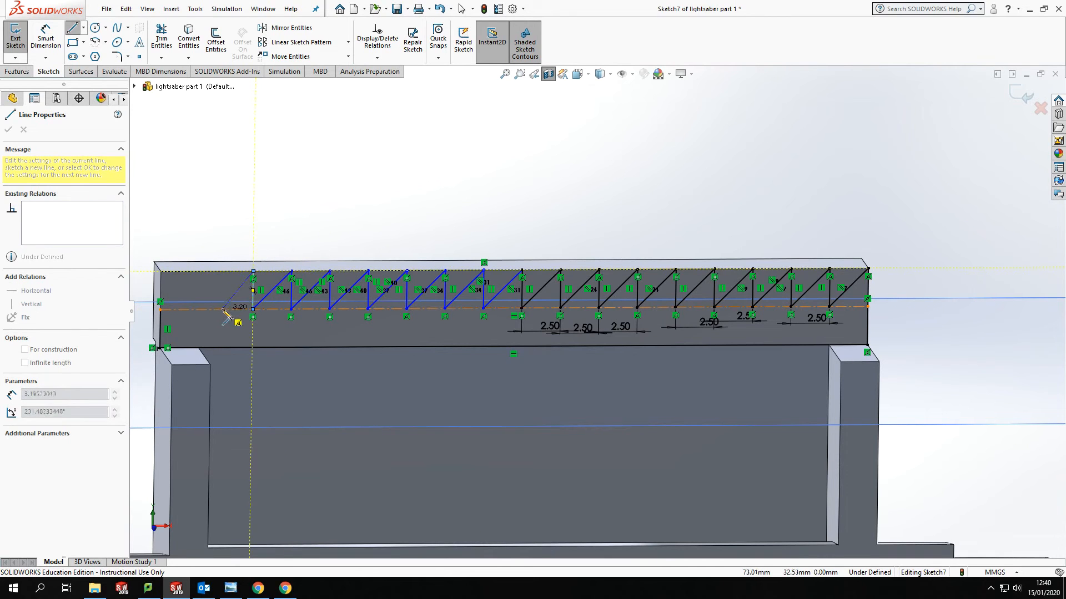
click(214, 310)
click(214, 271)
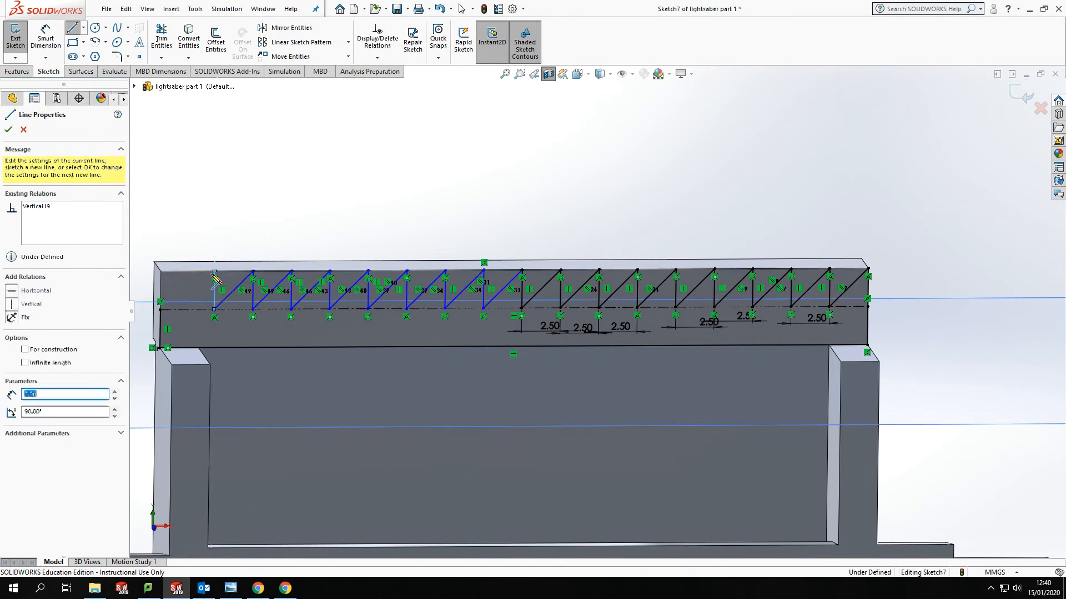
click(176, 309)
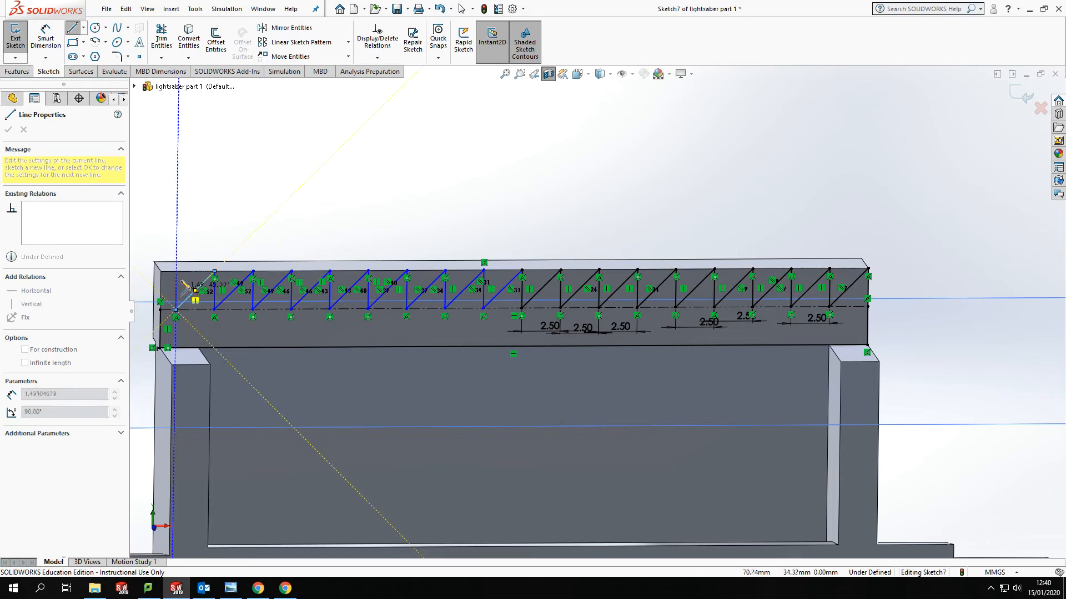
click(176, 271)
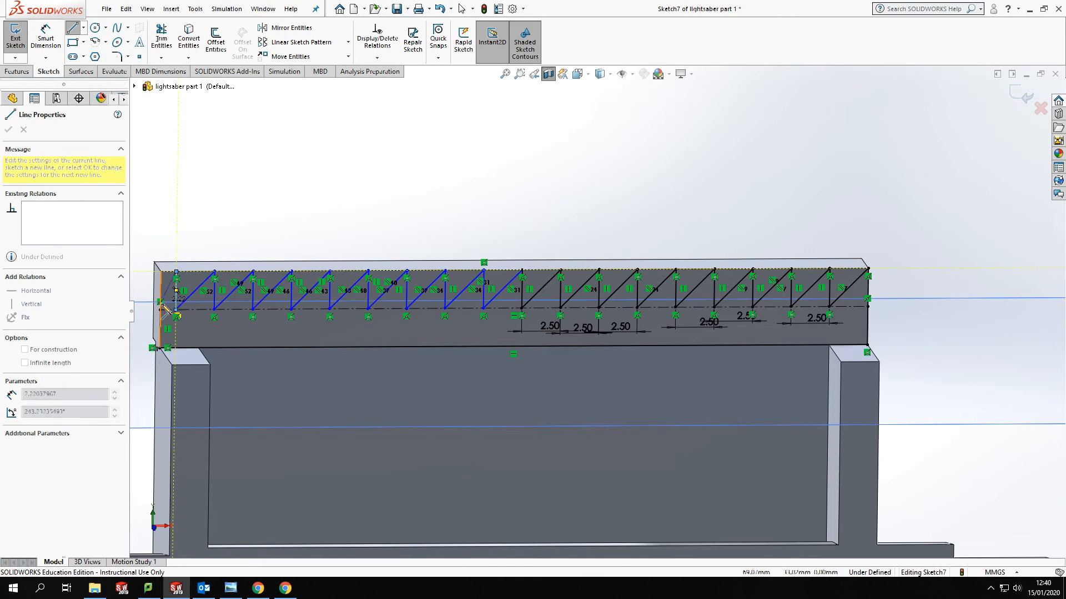
key(Escape)
key(Escape)
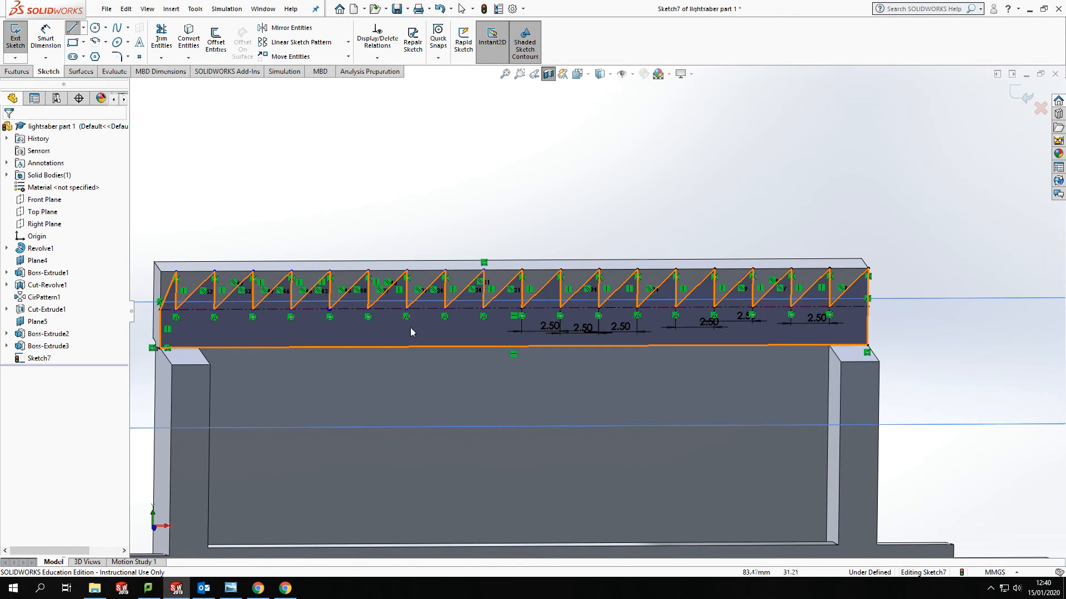
scroll(411, 327, down, 3)
scroll(531, 328, up, 2)
double_click(80, 74)
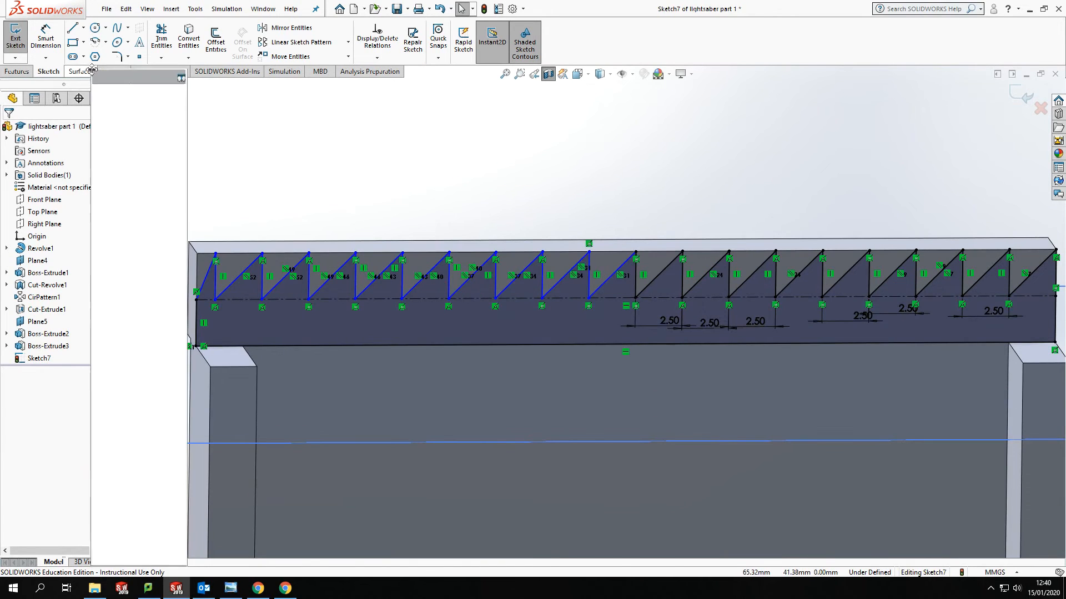
drag(135, 82, 193, 63)
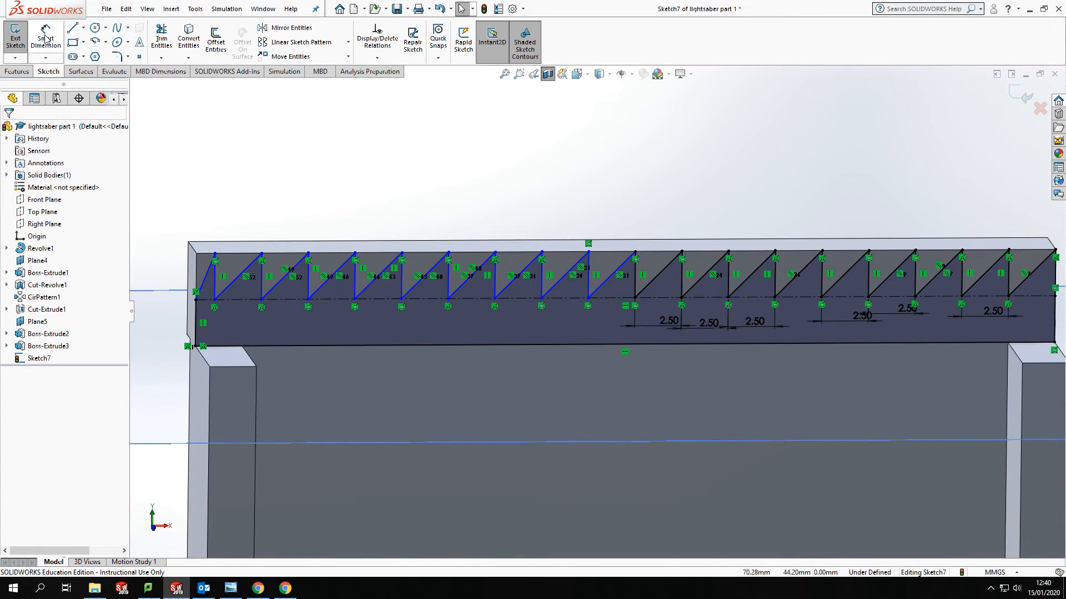
Step: Dimension the base of the first undimensioned tooth, directly left of the existing dimensioned teeth, to 2.5 mm
click(45, 38)
scroll(544, 349, down, 3)
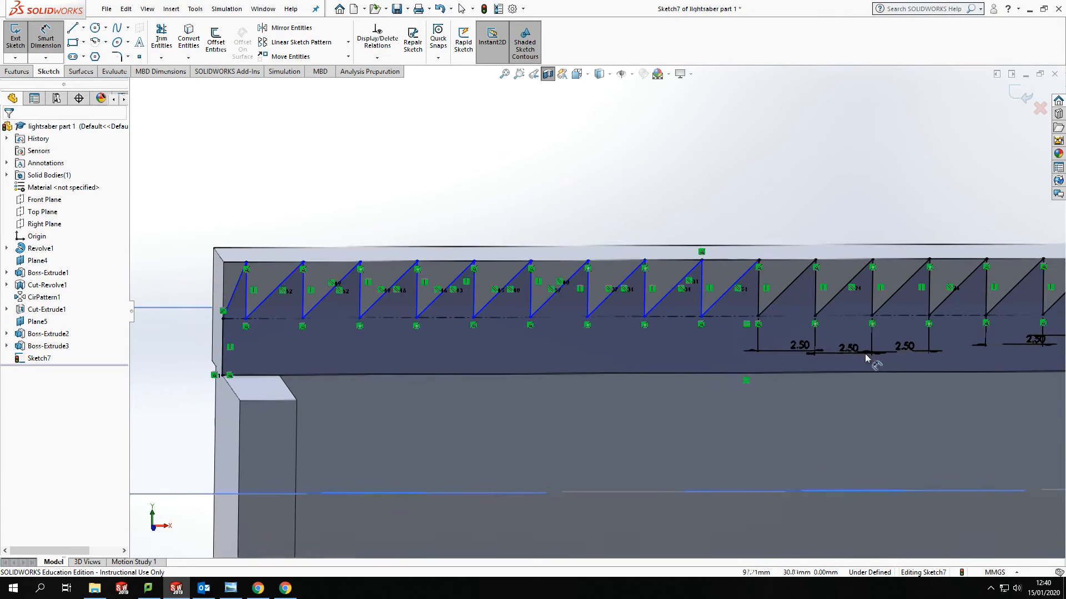
click(758, 316)
click(729, 357)
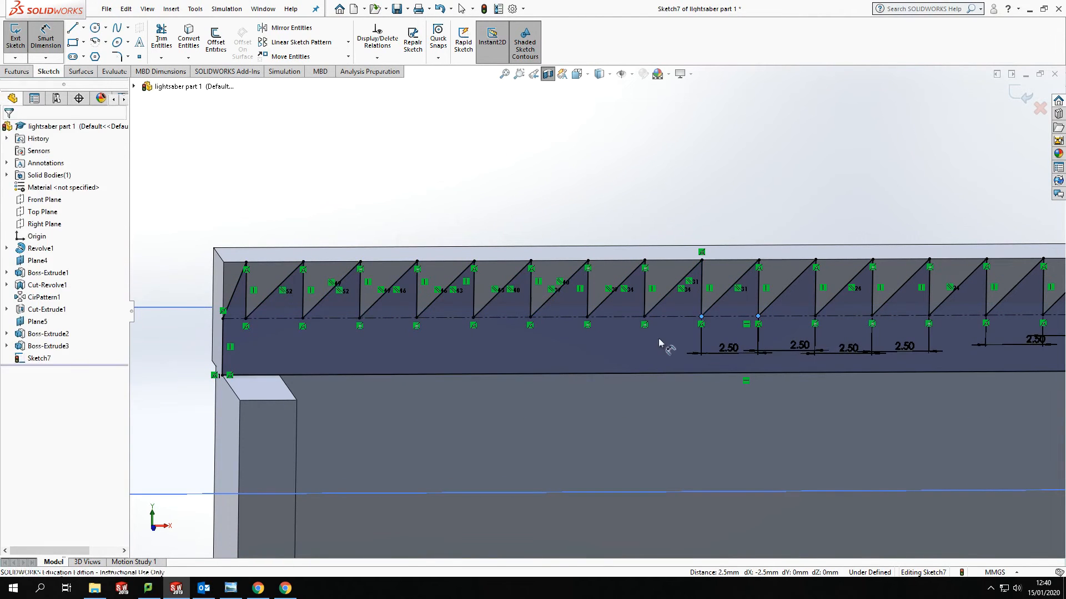
key(Return)
key(Escape)
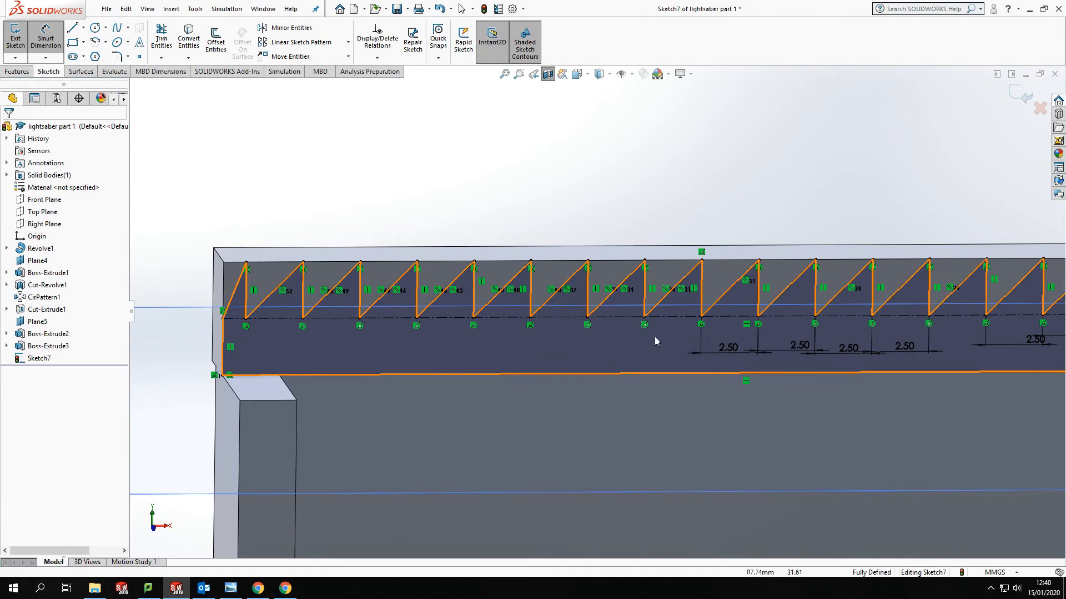
Step: Delete the leftmost vertical line and the slanted closing line at the left end of the zigzag
scroll(906, 325, up, 3)
scroll(906, 325, down, 2)
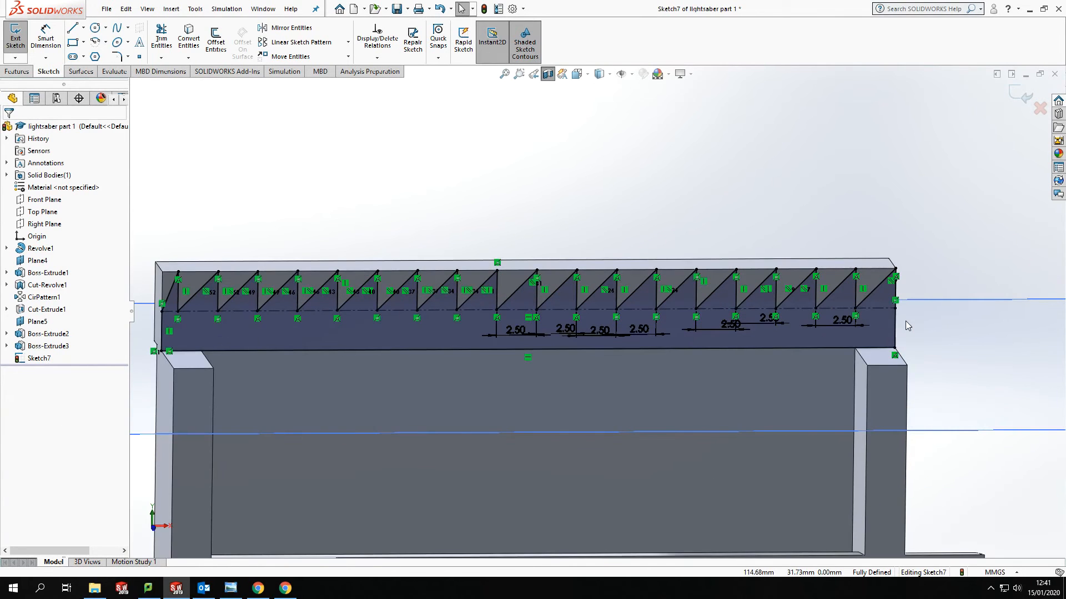
scroll(904, 321, up, 2)
scroll(280, 317, down, 3)
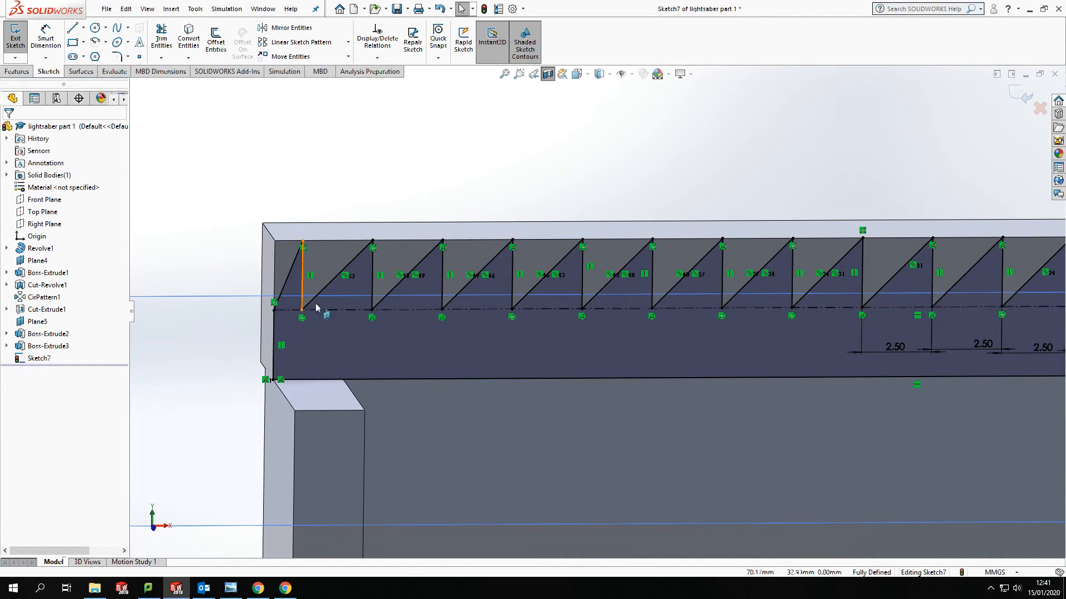
scroll(760, 312, up, 2)
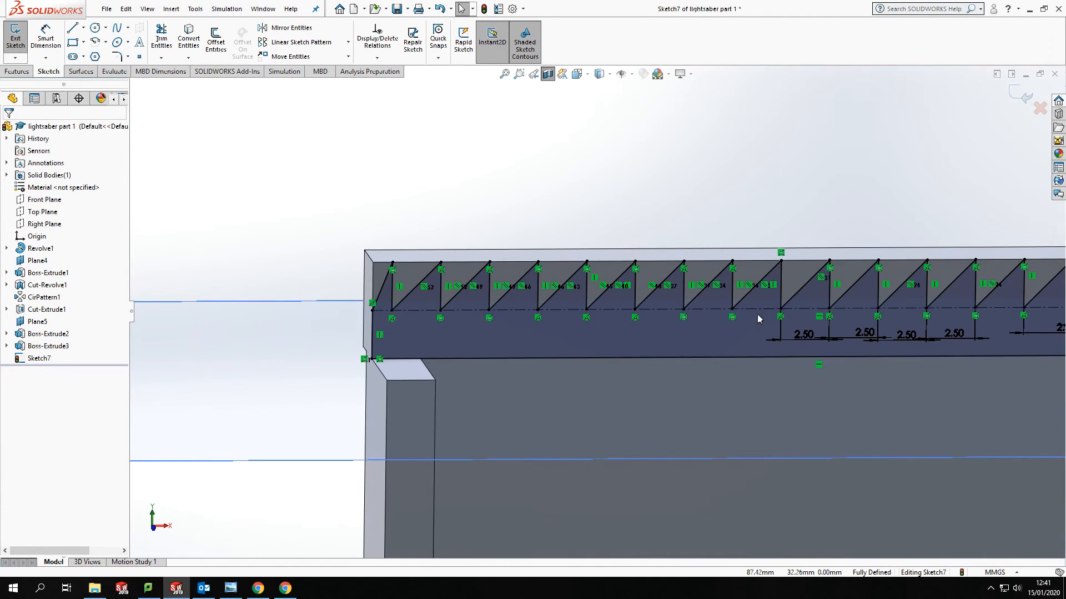
click(74, 31)
click(392, 262)
click(372, 302)
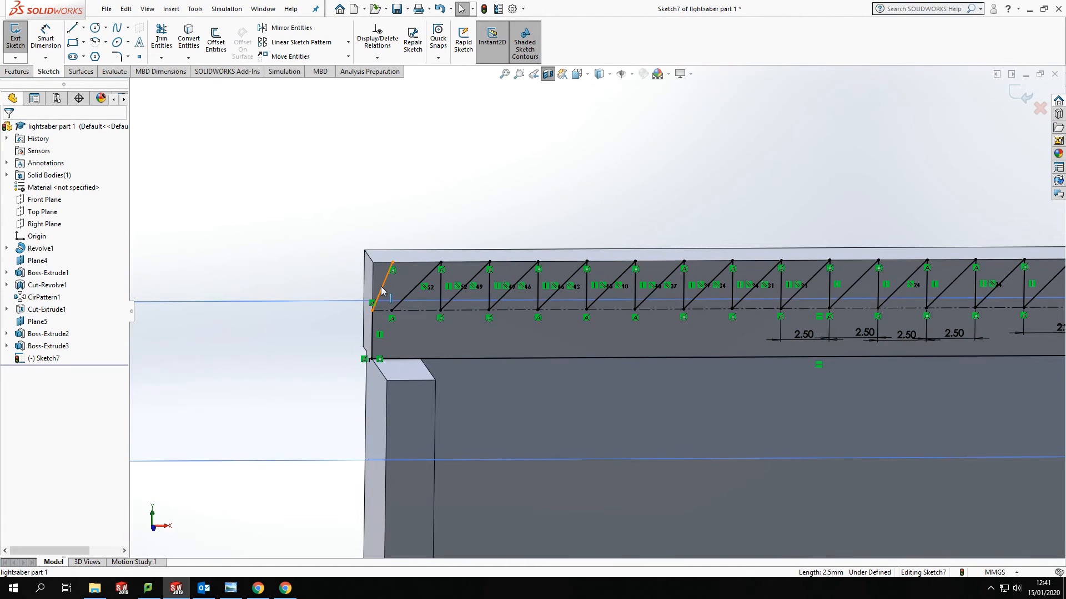
Step: Close the profile with a short horizontal line from the top of the left end line to the base point of the leftmost tooth
click(78, 28)
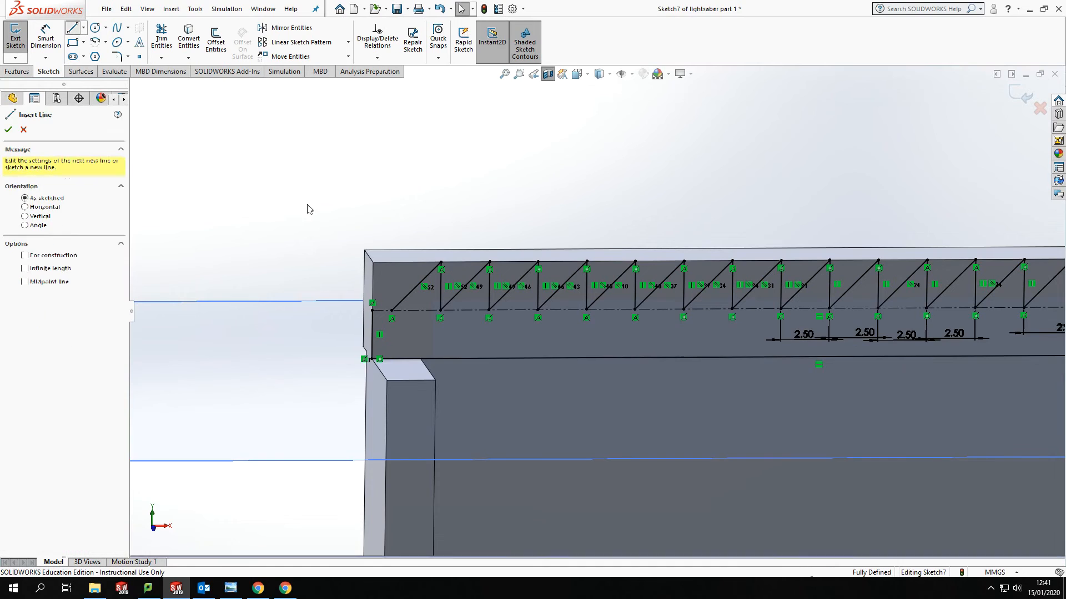
click(372, 311)
click(392, 310)
key(Escape)
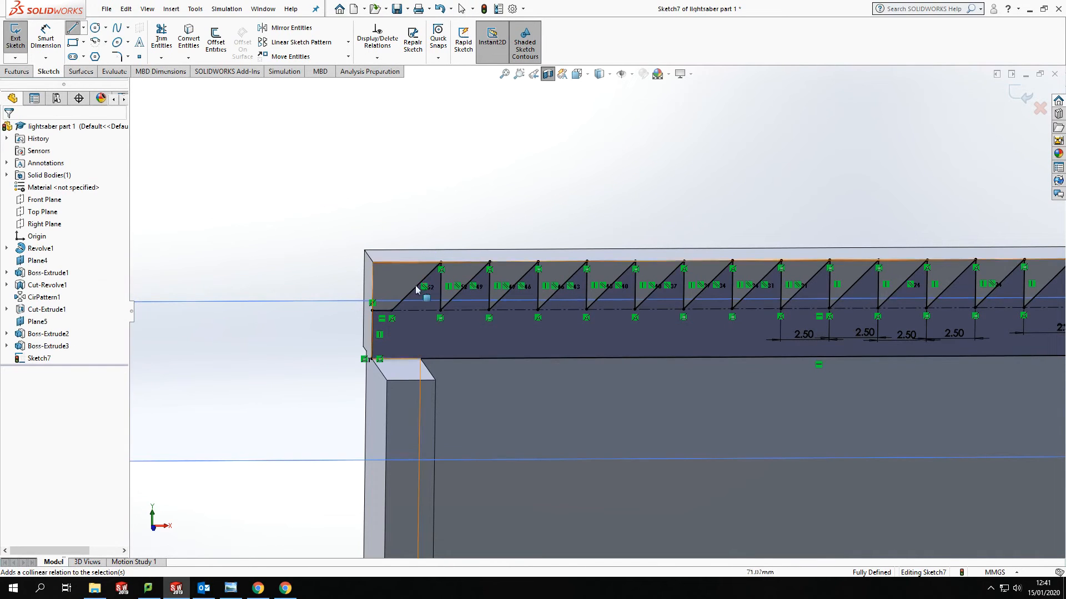
Step: Examine the closed sawtooth profile along the whole length of the bar, from one end to the other
scroll(911, 309, up, 2)
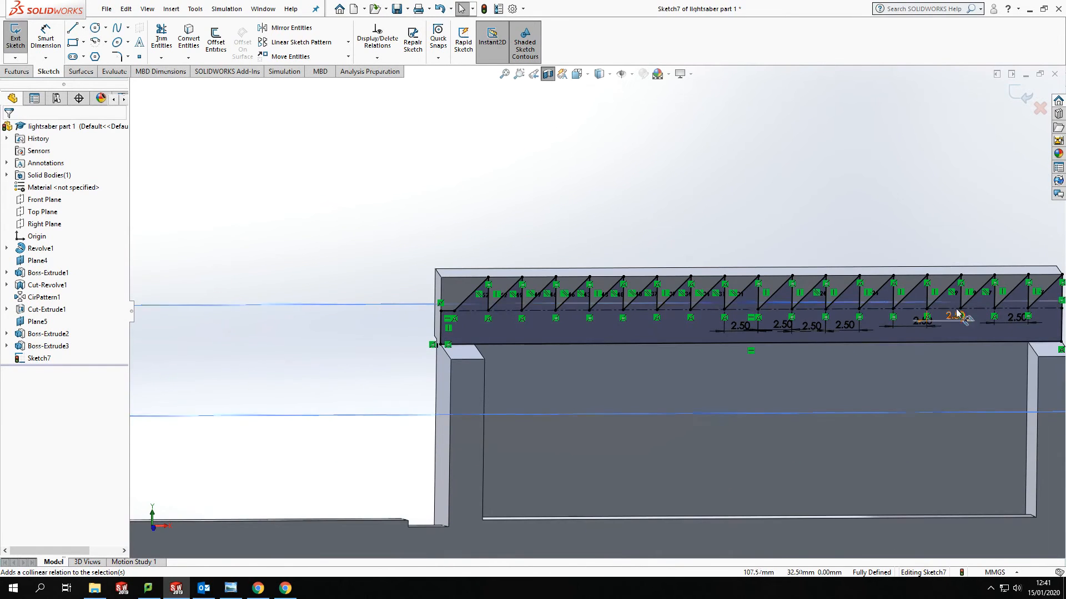
scroll(956, 314, up, 1)
scroll(988, 313, down, 1)
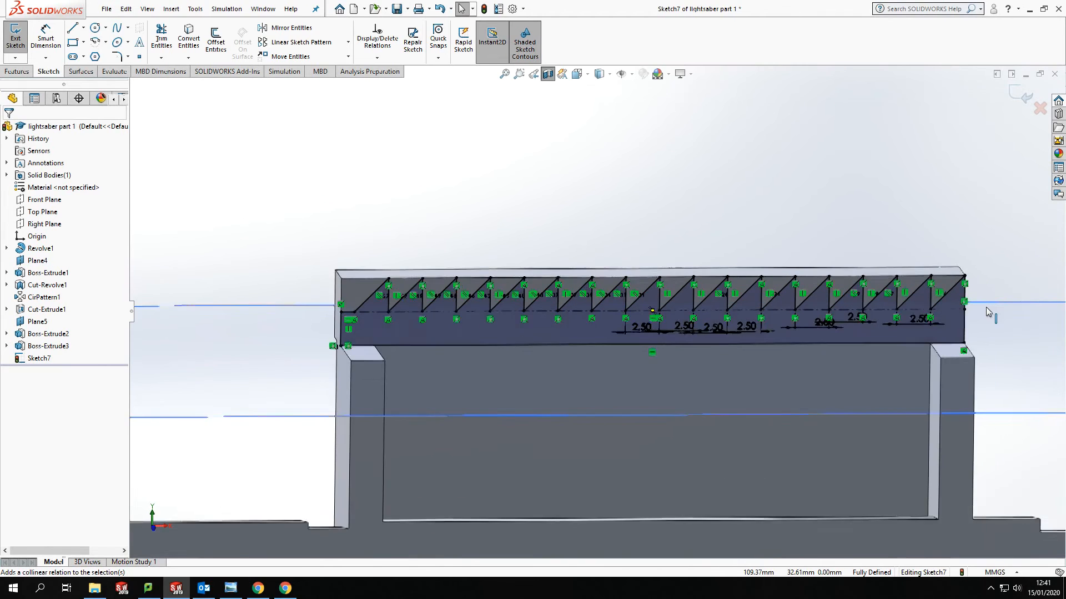
scroll(987, 312, down, 1)
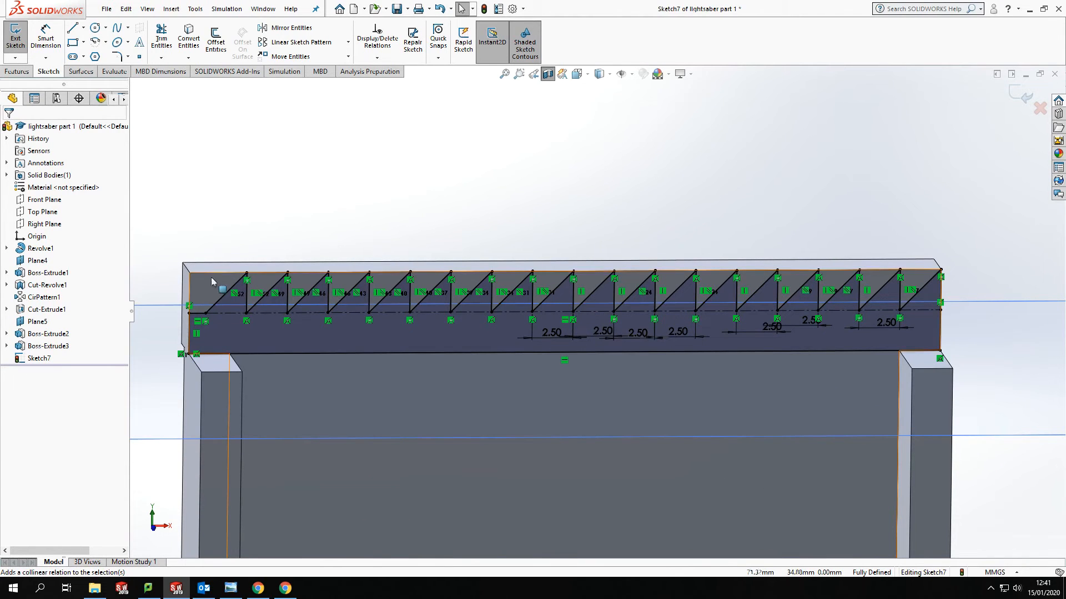
click(838, 291)
ctrl+click(919, 290)
key(Escape)
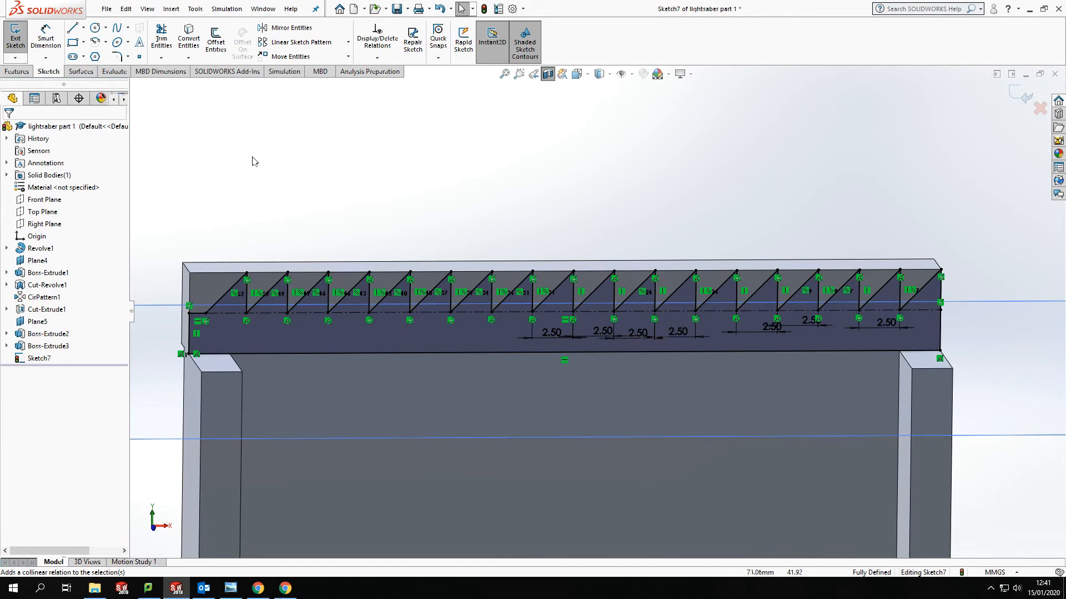
scroll(603, 239, up, 3)
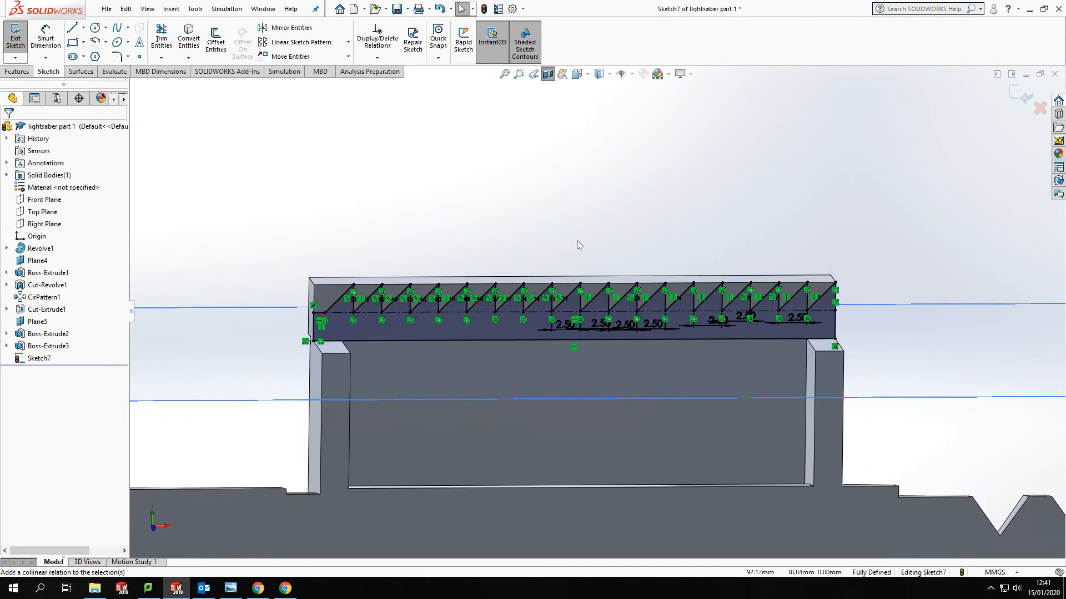
Step: Turn off the section view of the part, keeping the sawtooth sketch open
middle_drag(575, 241, 574, 173)
click(551, 76)
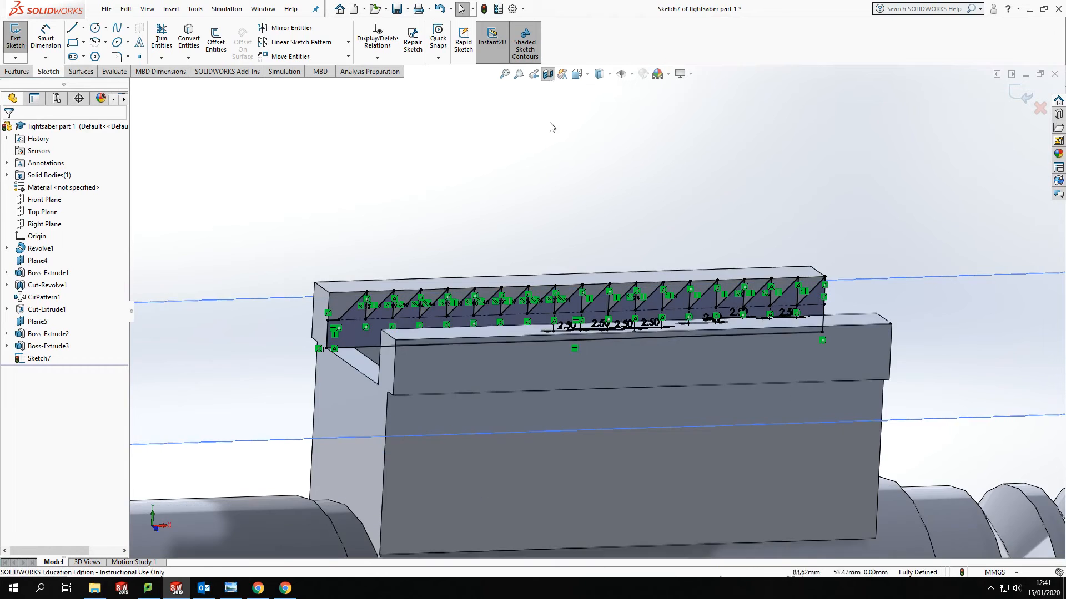
middle_drag(422, 268, 465, 327)
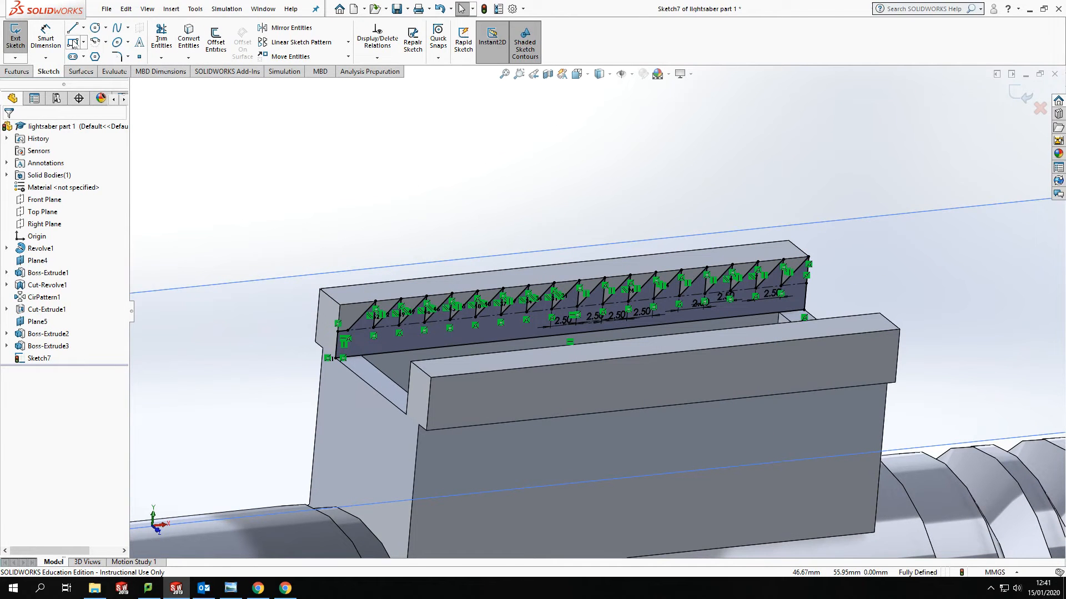
Step: Extrude the closed sawtooth profile Up To Surface, ending at the inner face of the block's opposite side wall, with the result merged
click(17, 72)
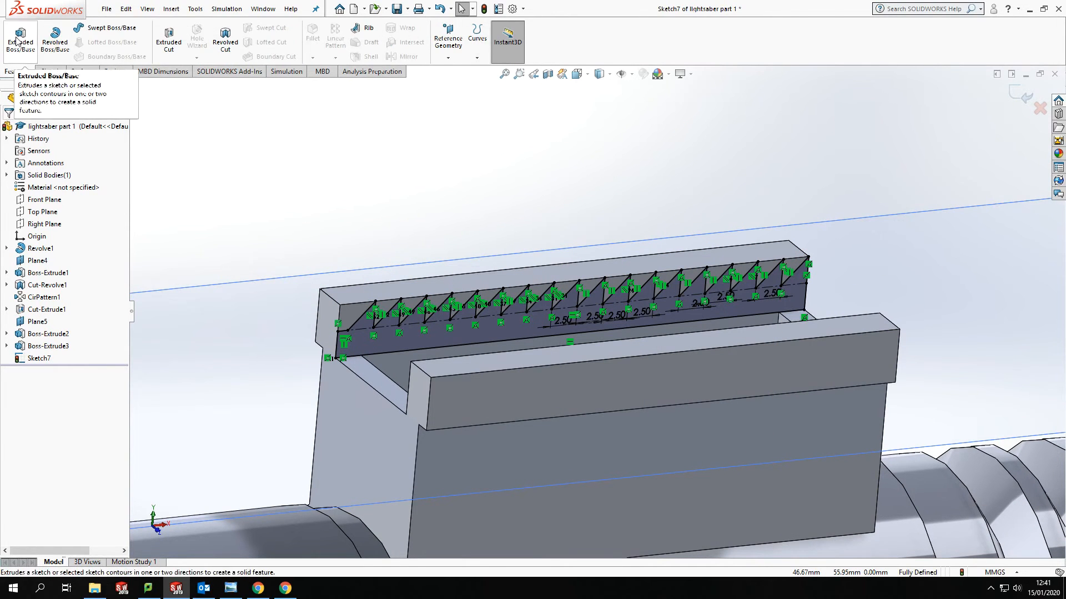
click(21, 40)
middle_drag(274, 242, 101, 173)
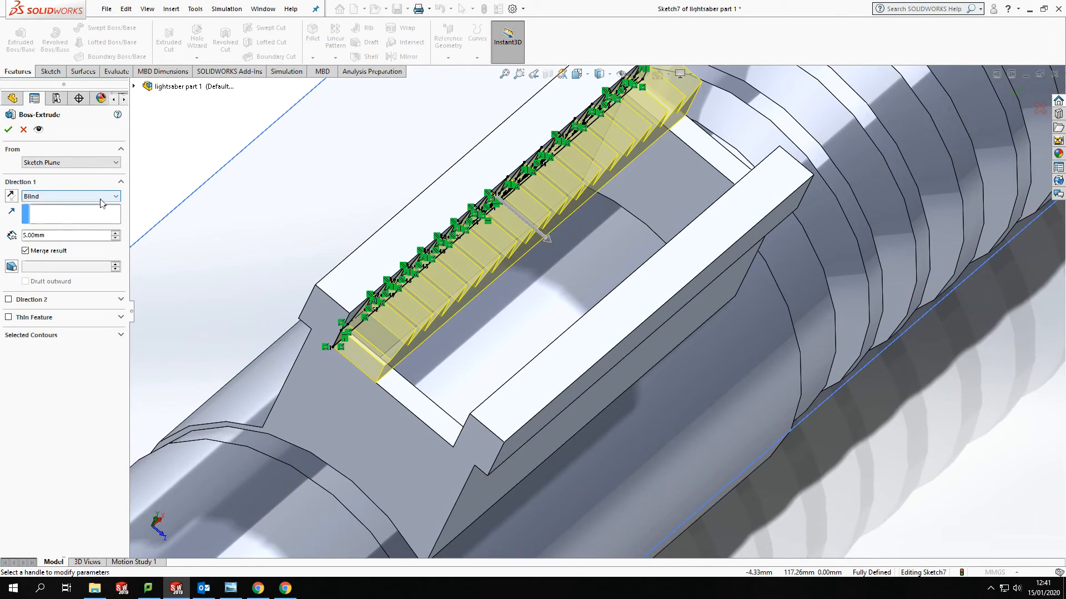
click(104, 197)
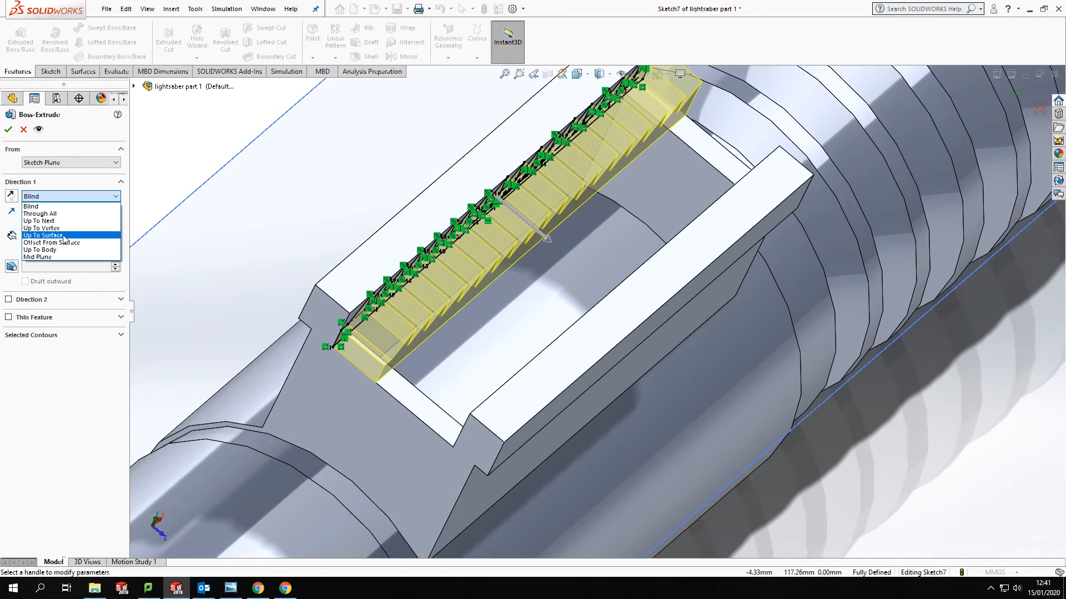
click(64, 237)
middle_drag(403, 300, 666, 374)
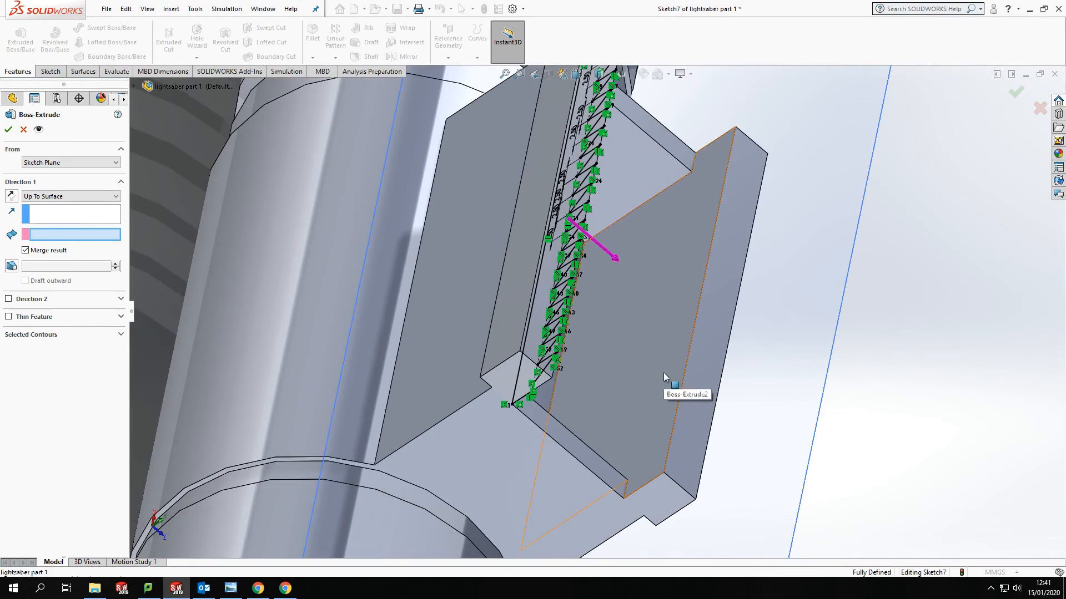
click(664, 371)
key(Return)
middle_drag(766, 311, 537, 337)
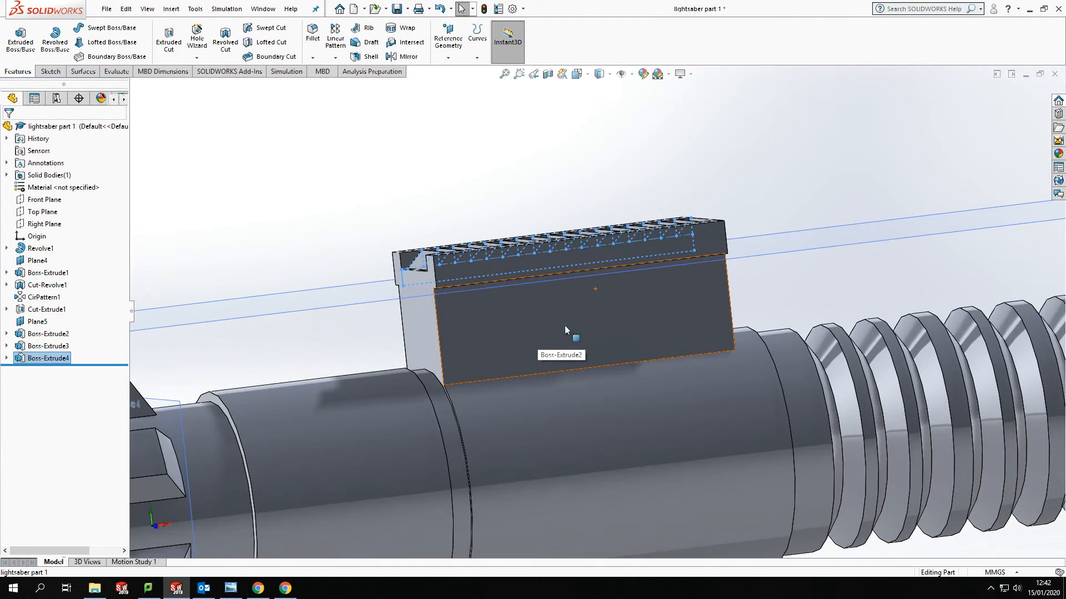
scroll(600, 318, down, 3)
scroll(601, 311, up, 2)
scroll(599, 305, up, 3)
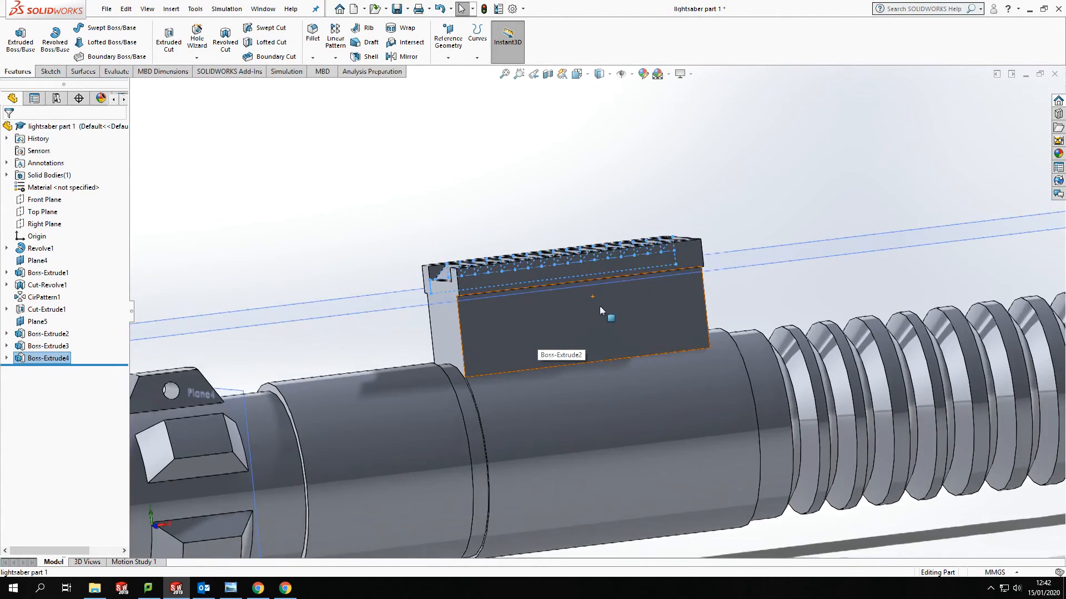
middle_drag(598, 308, 478, 308)
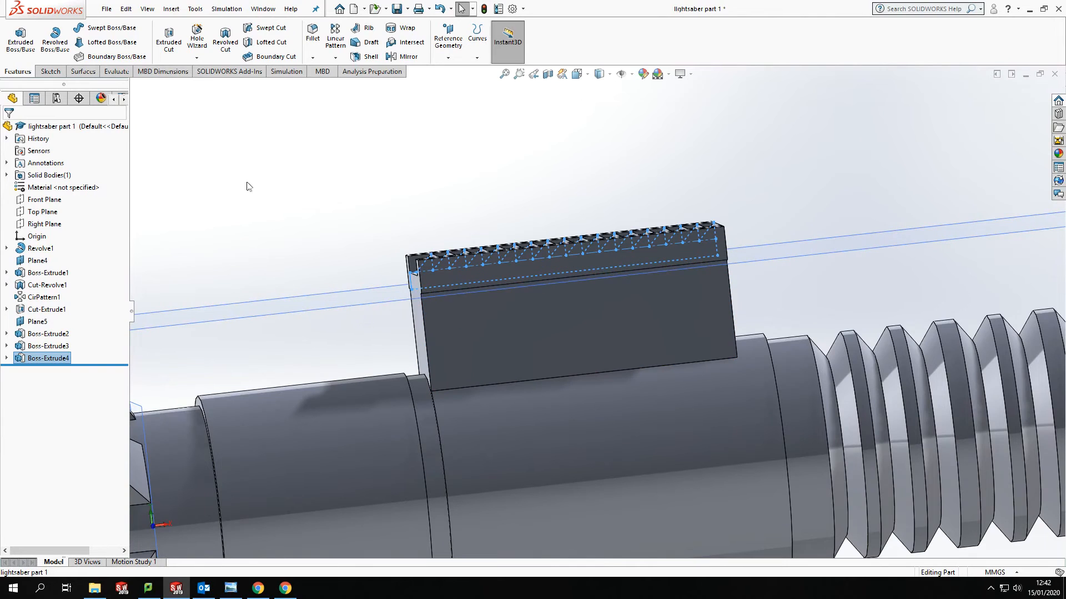
click(470, 323)
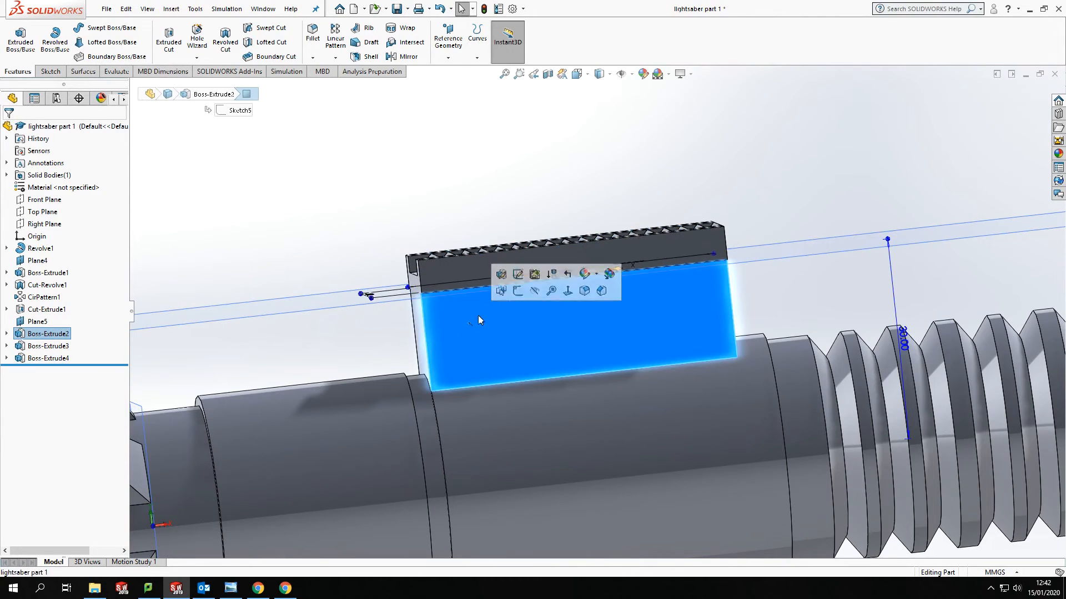
click(518, 274)
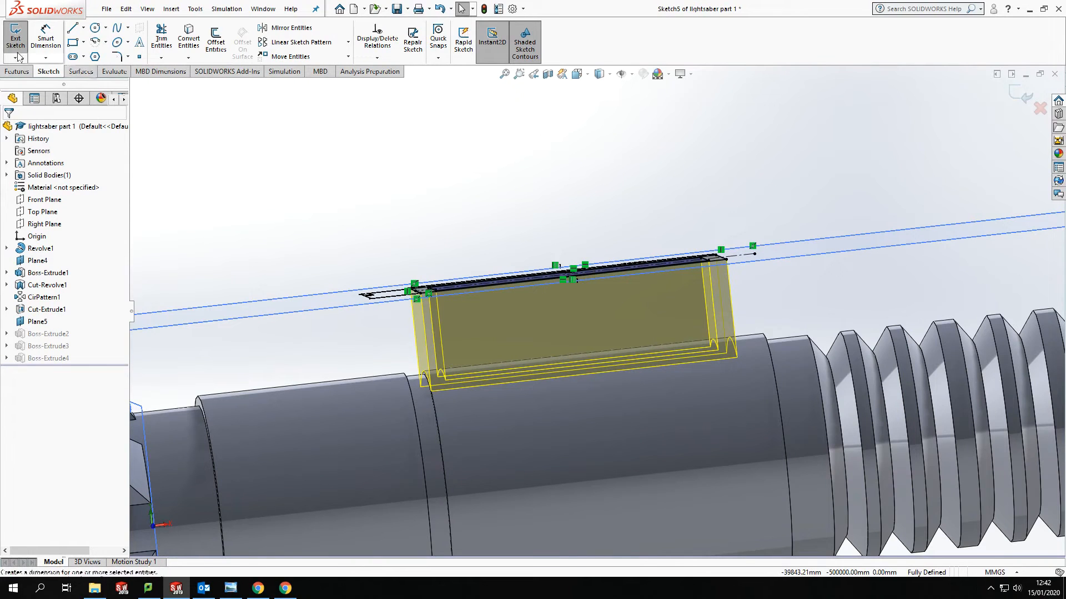
click(73, 42)
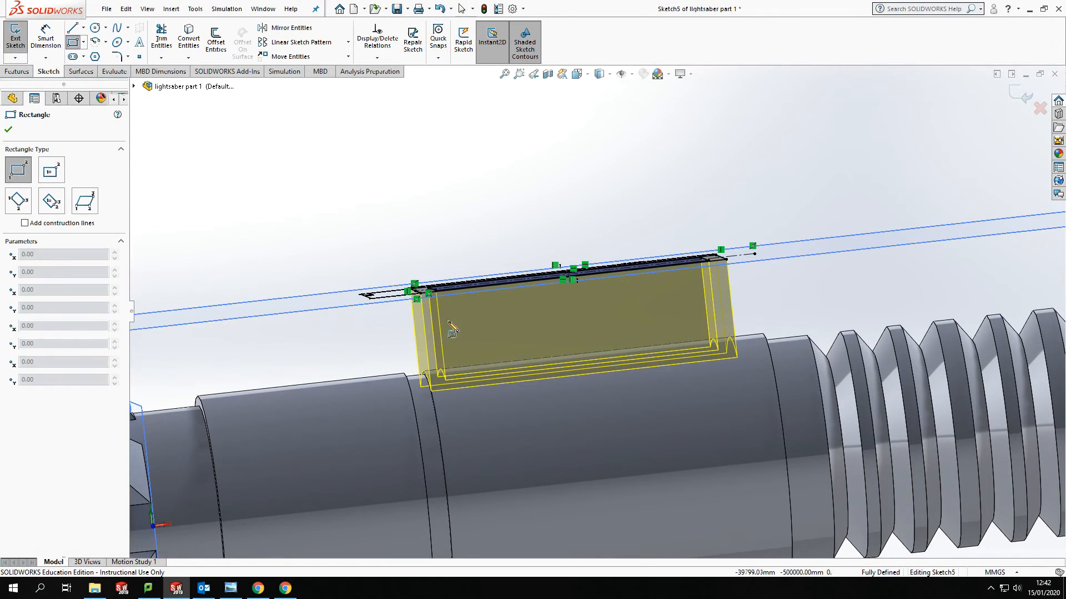
key(Escape)
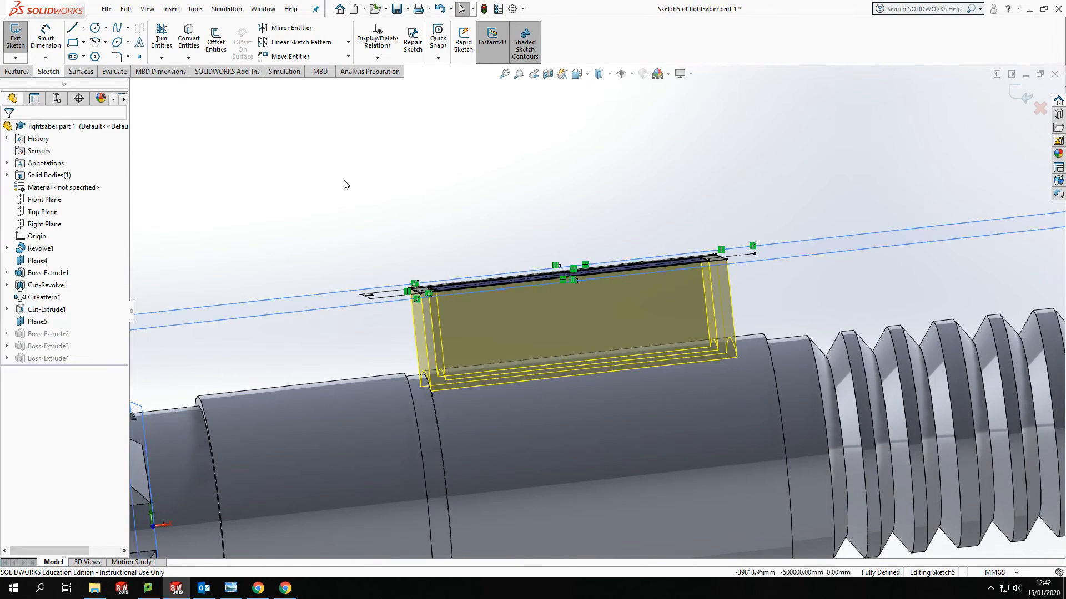
click(1020, 96)
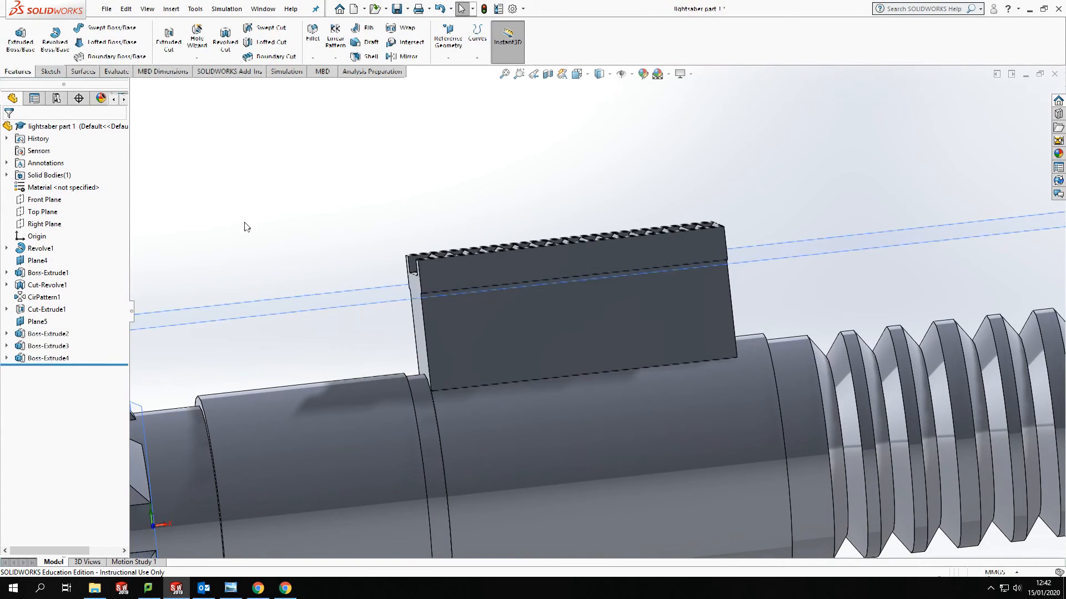
Step: Start a new sketch on the outer side face of the block below the toothed rail and view it normal to the face
click(494, 358)
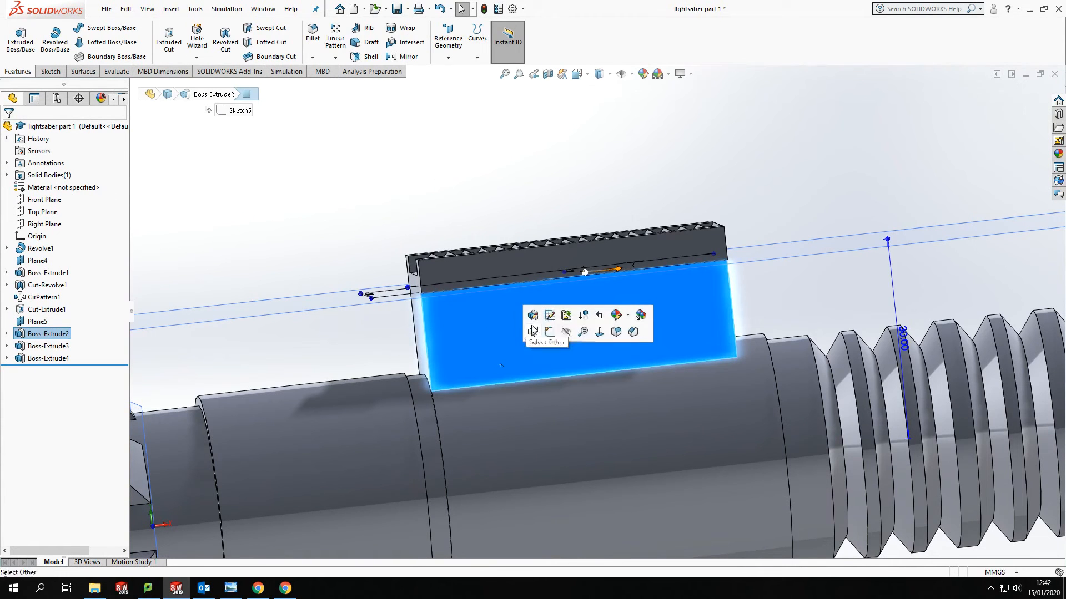
click(552, 331)
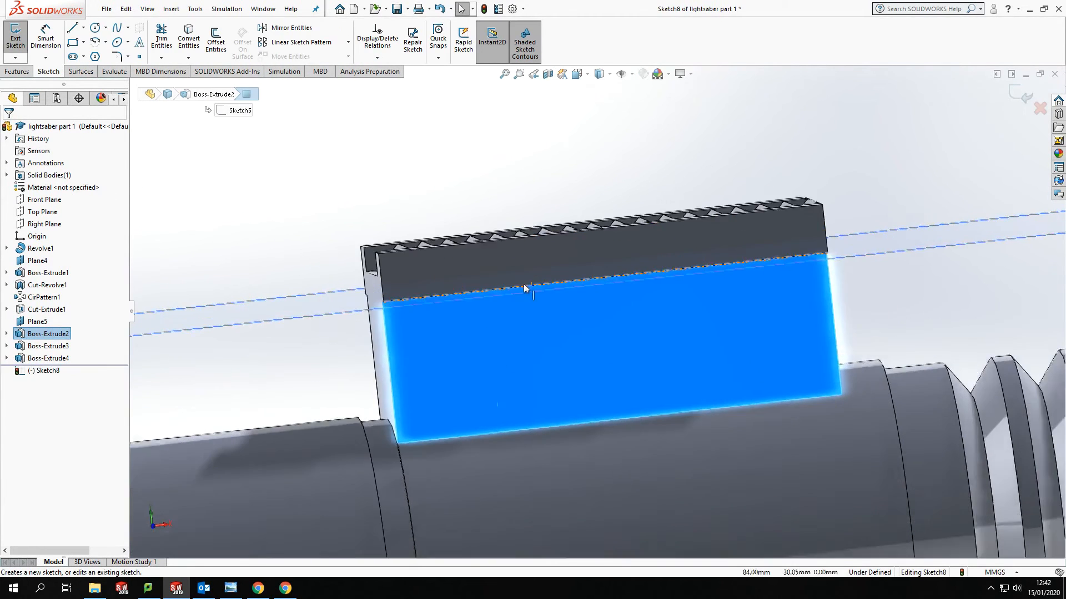
key(s)
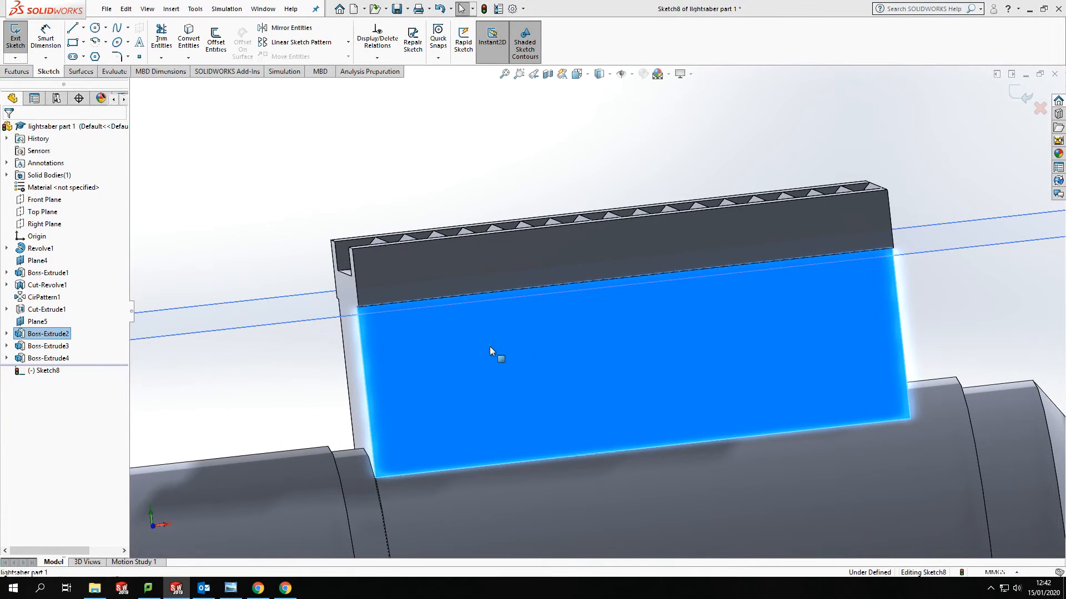
right_click(490, 347)
click(668, 358)
right_click(668, 359)
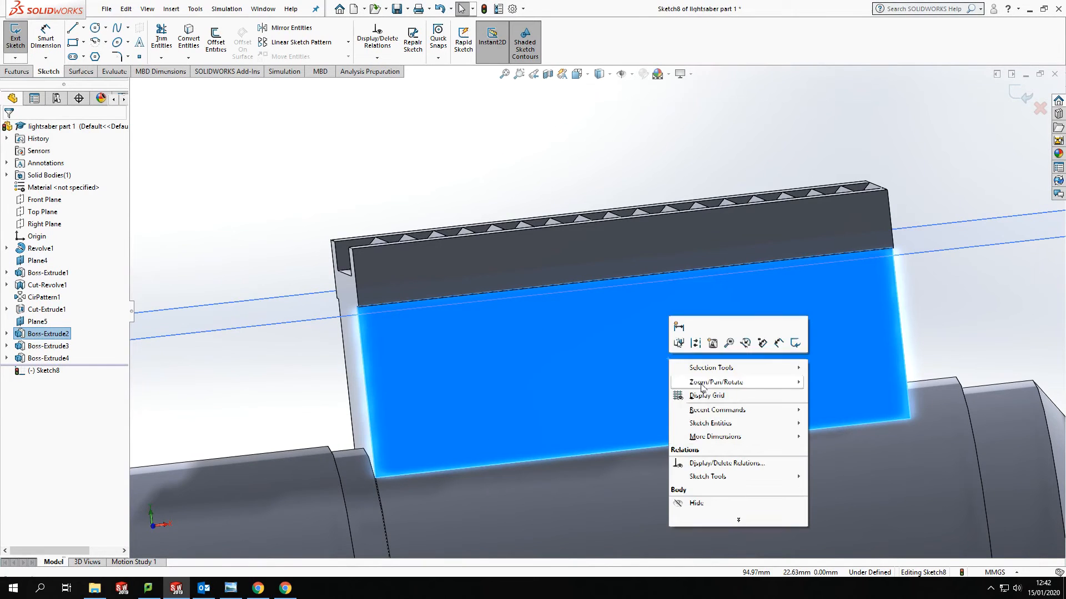
key(Escape)
key(space)
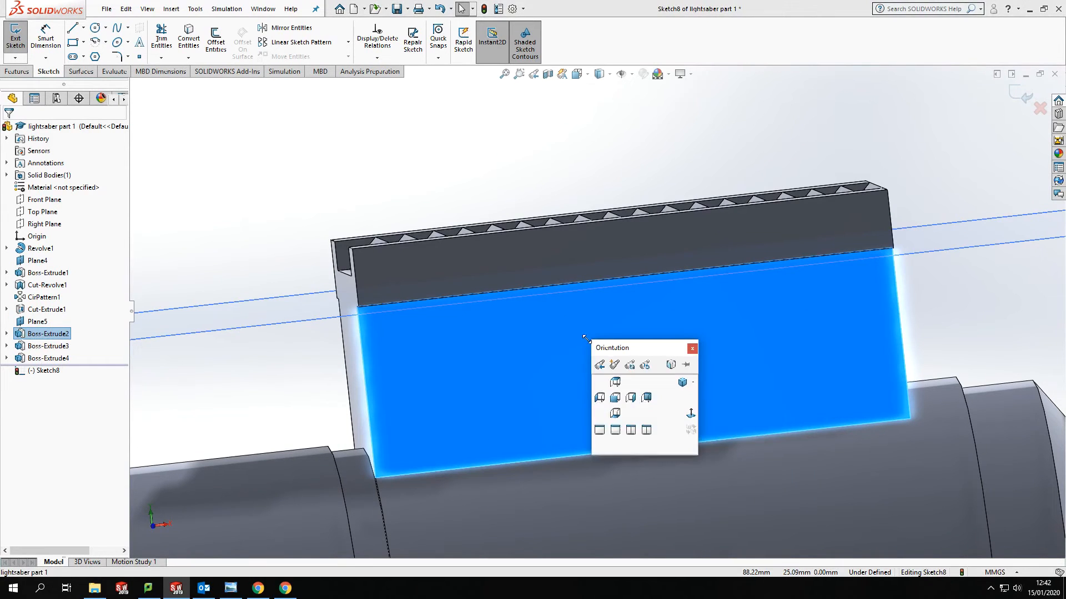
click(691, 414)
scroll(527, 283, down, 6)
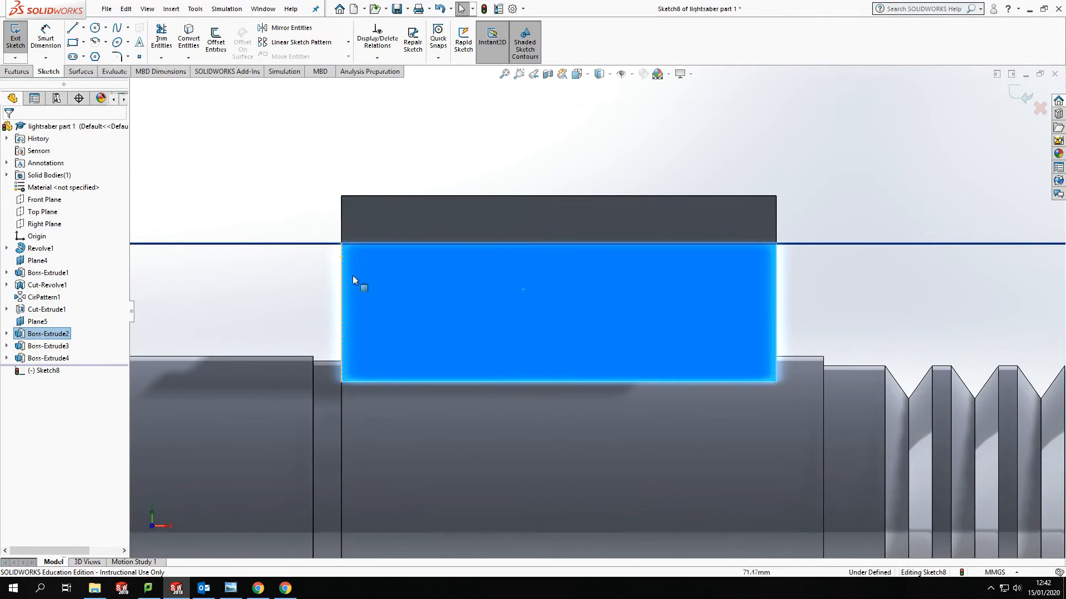
Step: Sketch two corner rectangles side by side near the face's upper-left corner, the first about 9.6 mm wide and 3.5 mm high
click(74, 47)
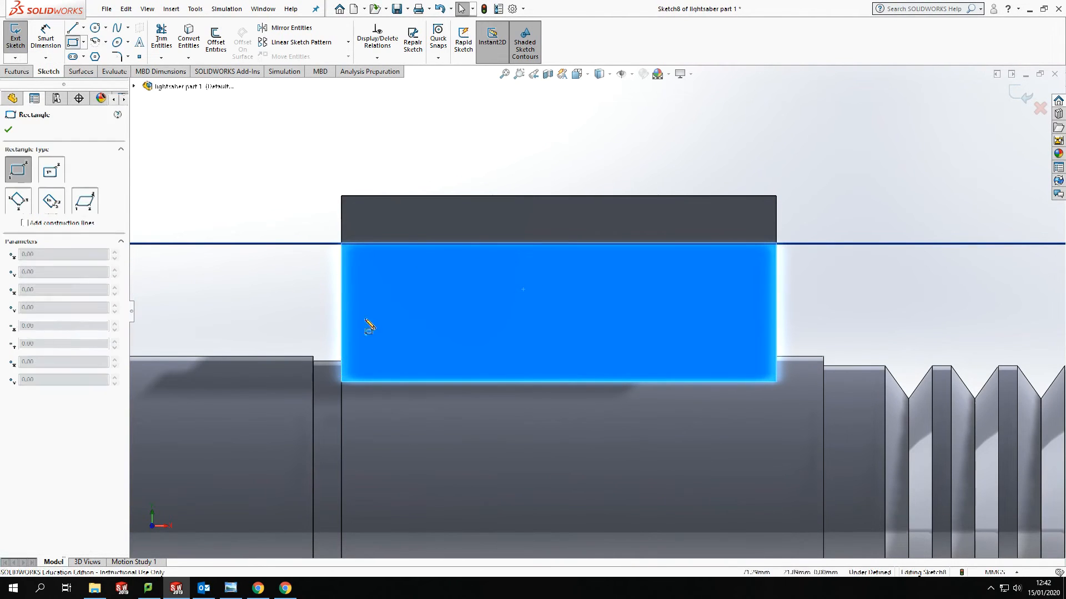
click(342, 248)
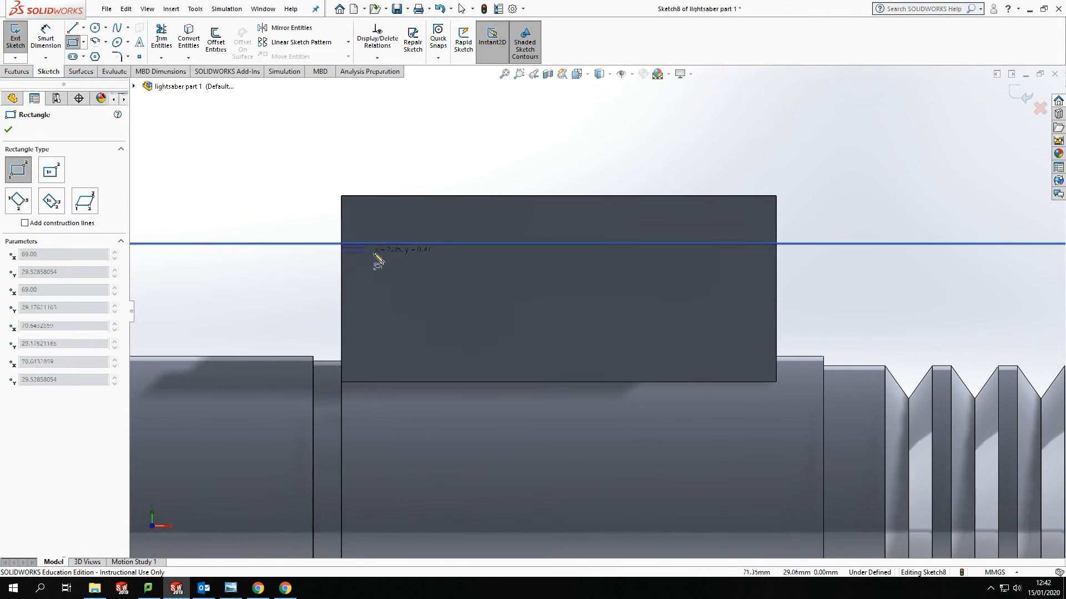
click(432, 281)
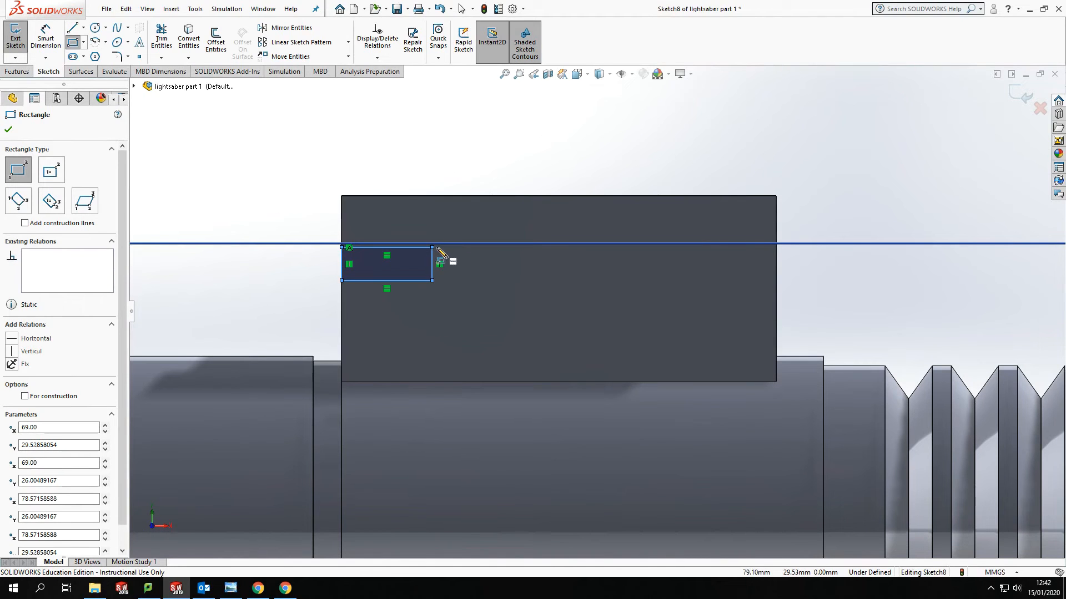
click(524, 281)
key(Escape)
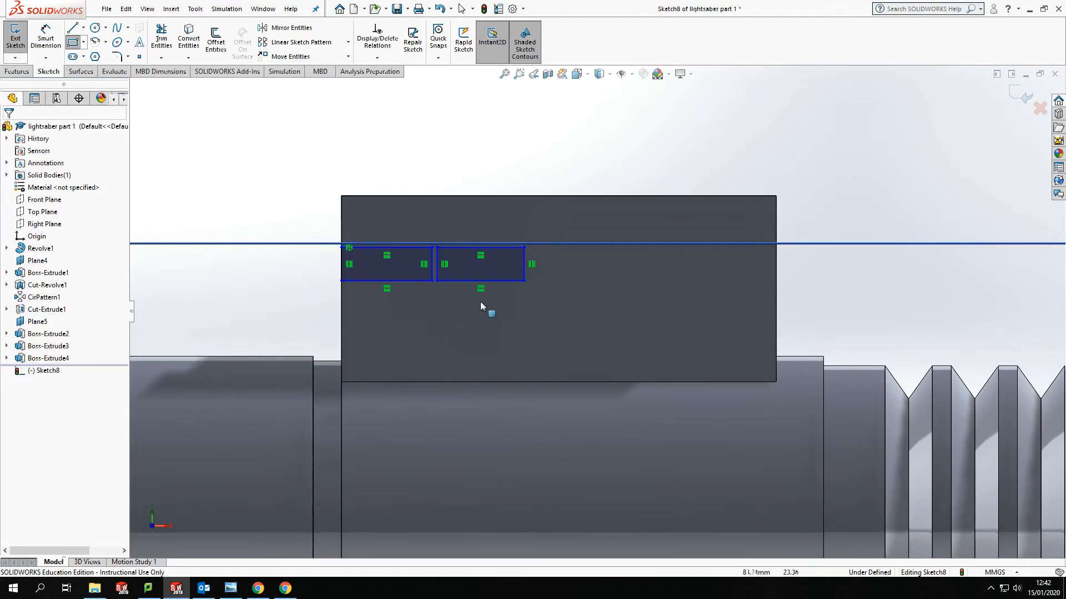
Step: Dimension the distance from the left rectangle's upper edge to the reference plane line directly above it to 0.1 mm
scroll(447, 292, up, 4)
click(45, 36)
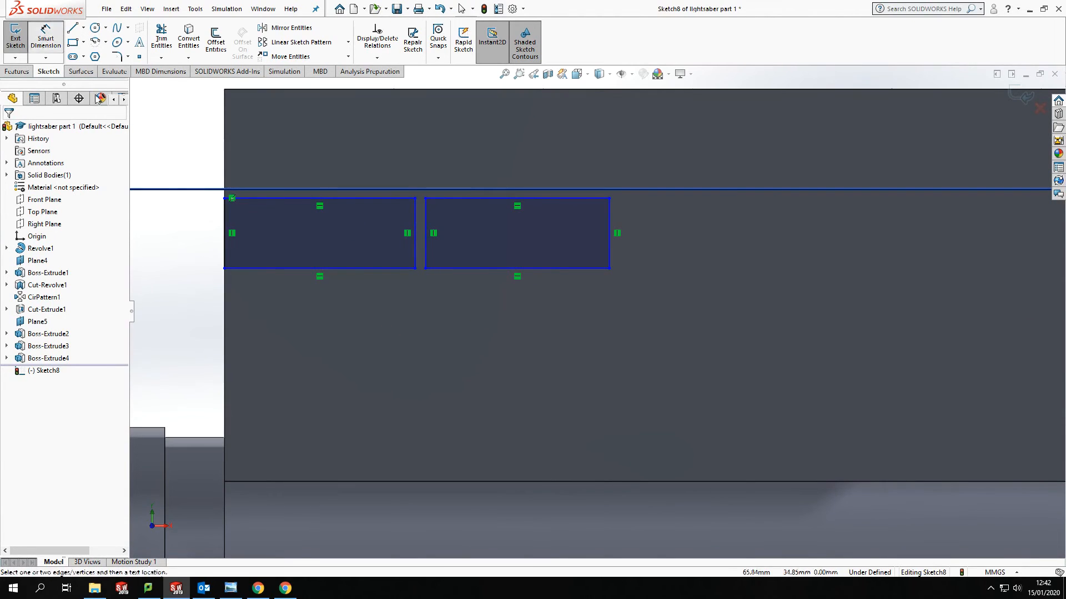
scroll(272, 219, down, 3)
click(285, 186)
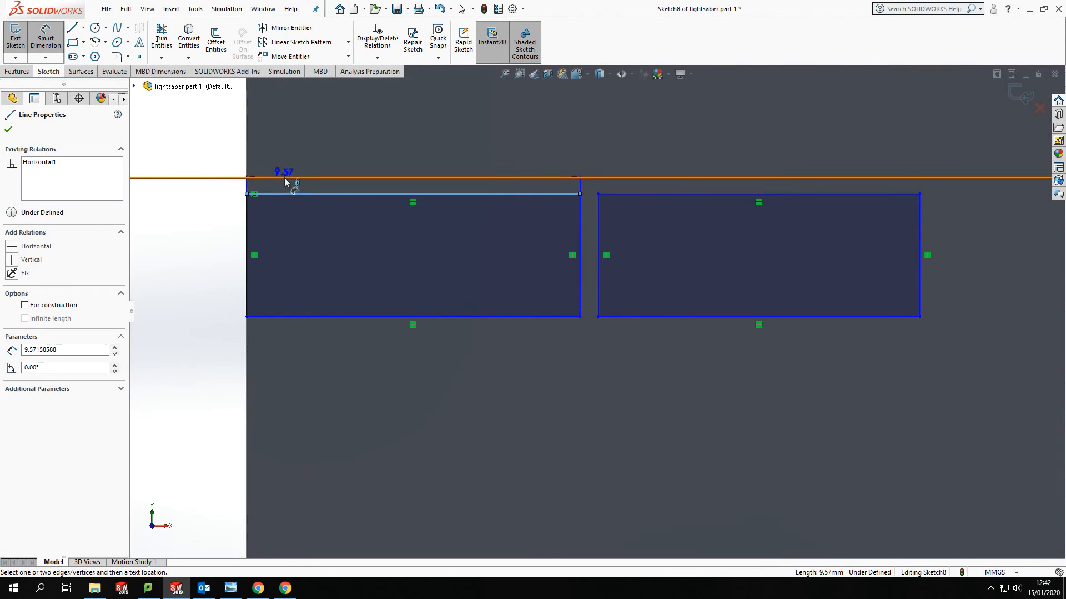
click(285, 184)
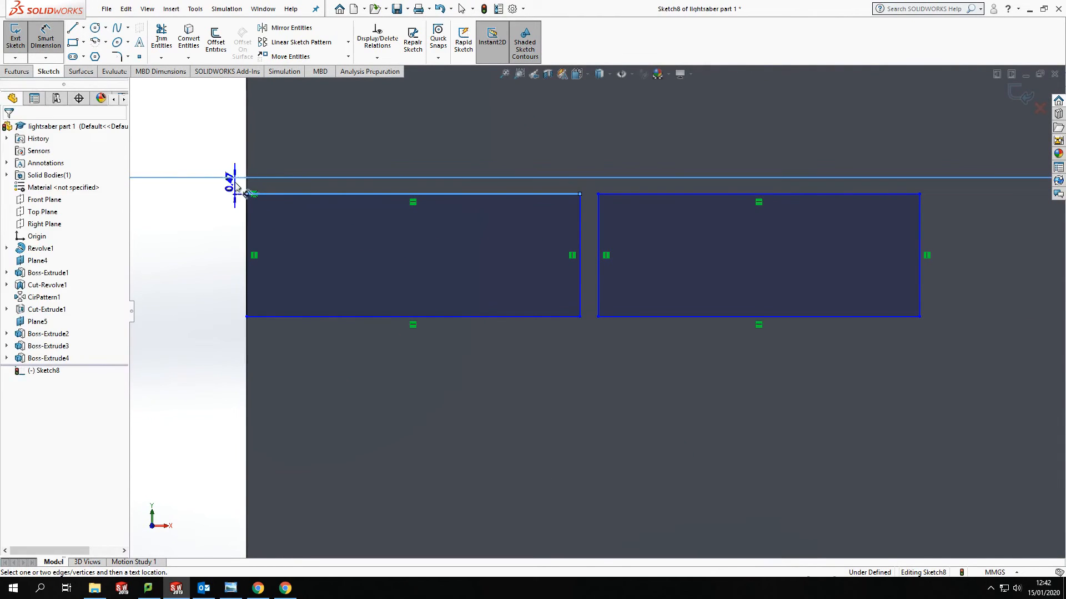
click(228, 186)
text(0.1)
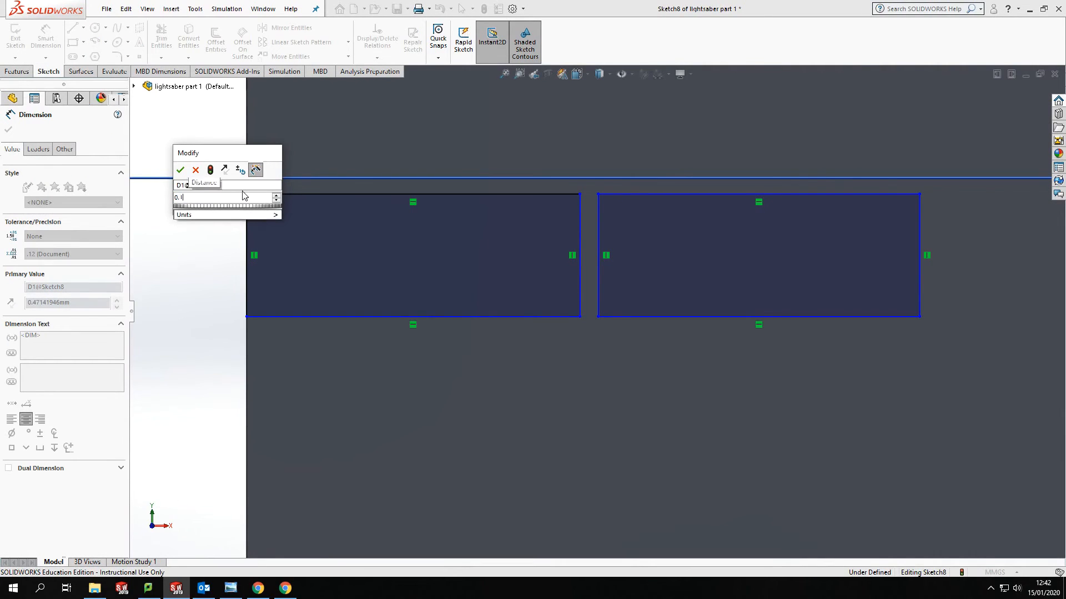
key(Return)
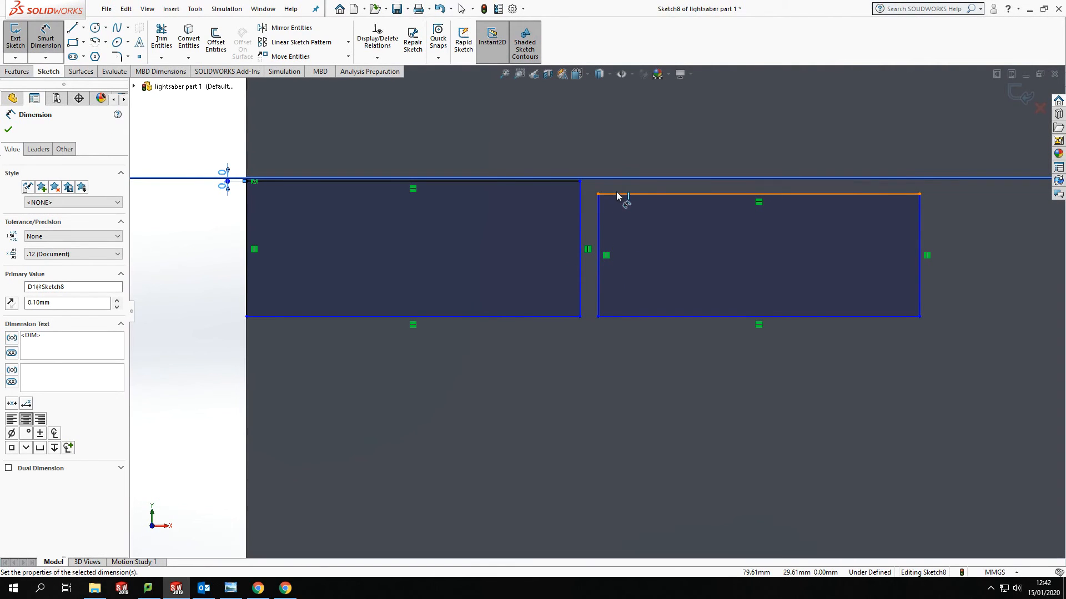
Step: Dimension the gap between the facing vertical sides of the two rectangles to 0.1 mm
click(598, 230)
click(579, 225)
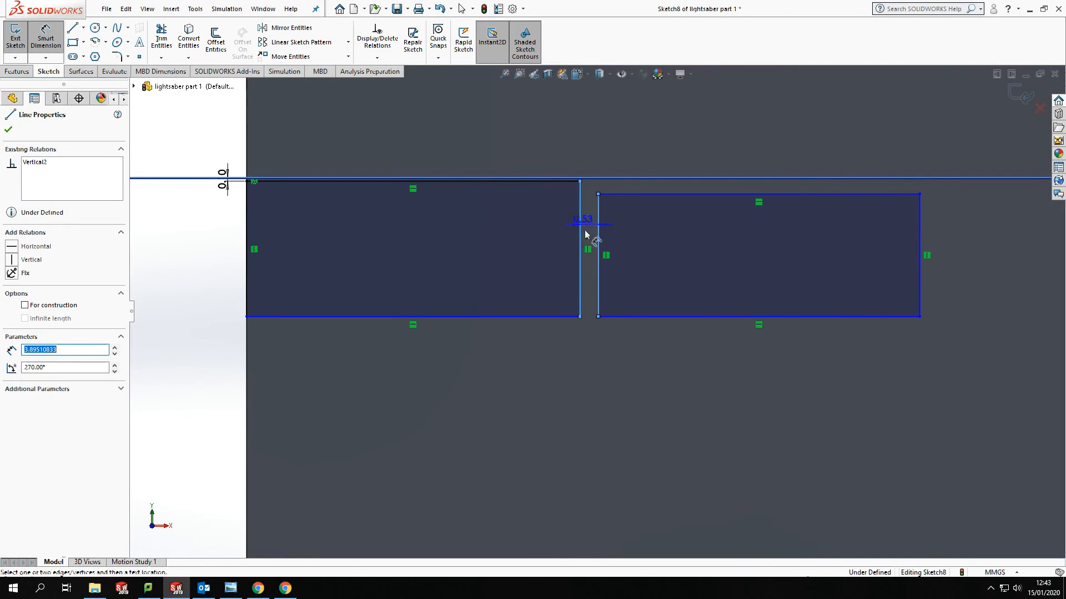
click(587, 362)
text(0.1)
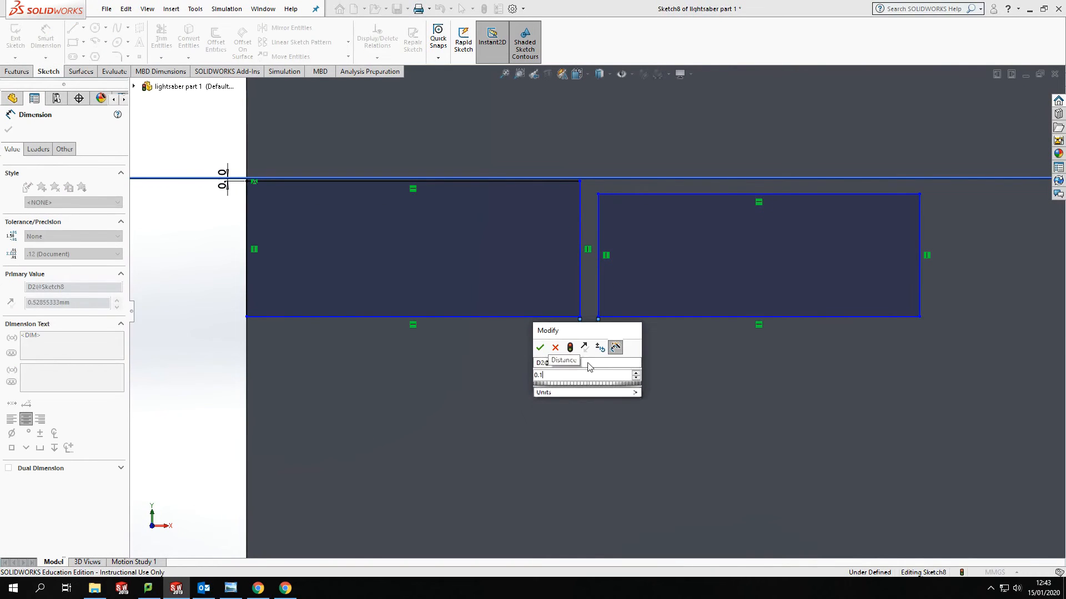
key(Return)
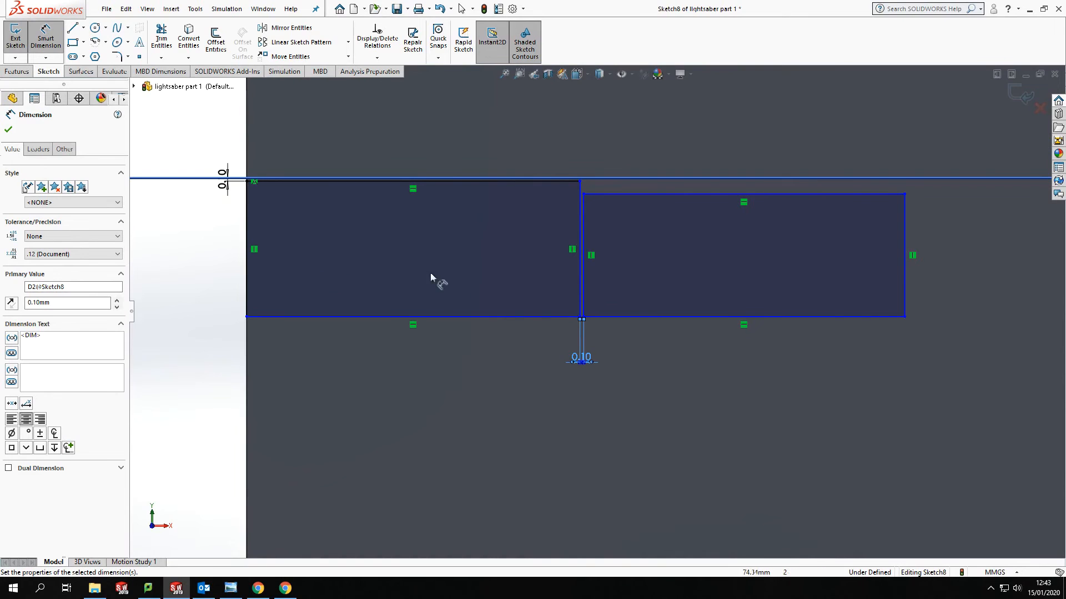
key(Escape)
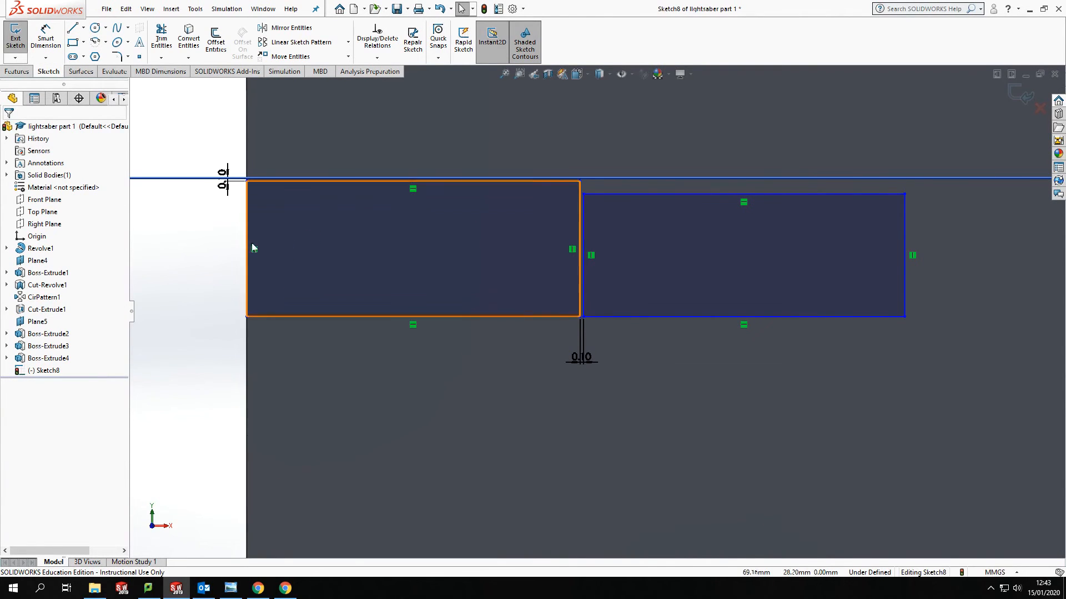
Step: Pull the left rectangle's outer vertical side away from the block's left edge and dimension the gap between them to 0.1 mm
drag(246, 248, 262, 248)
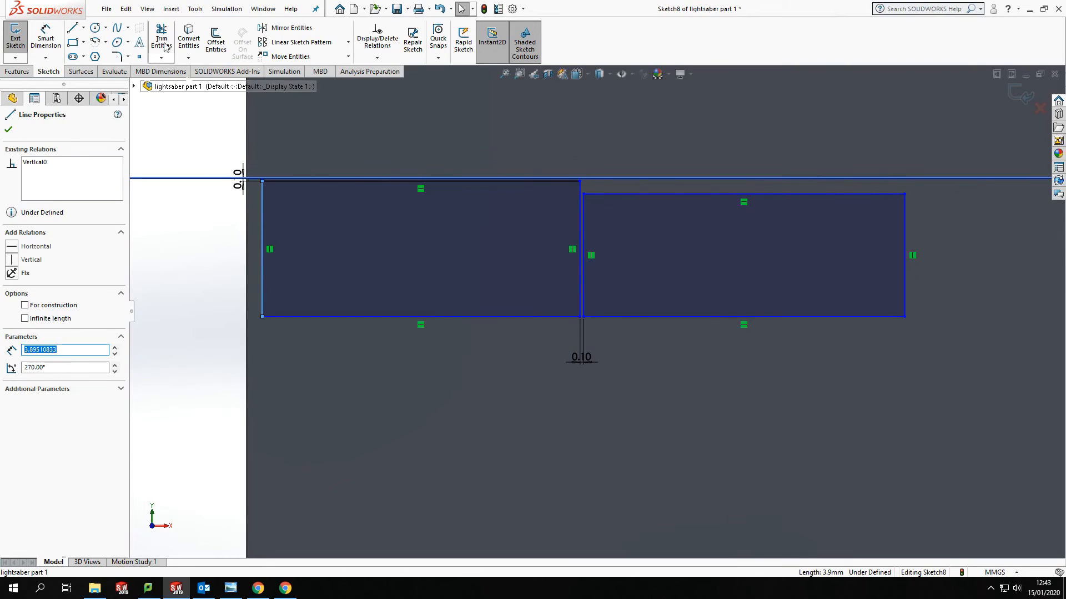
click(46, 37)
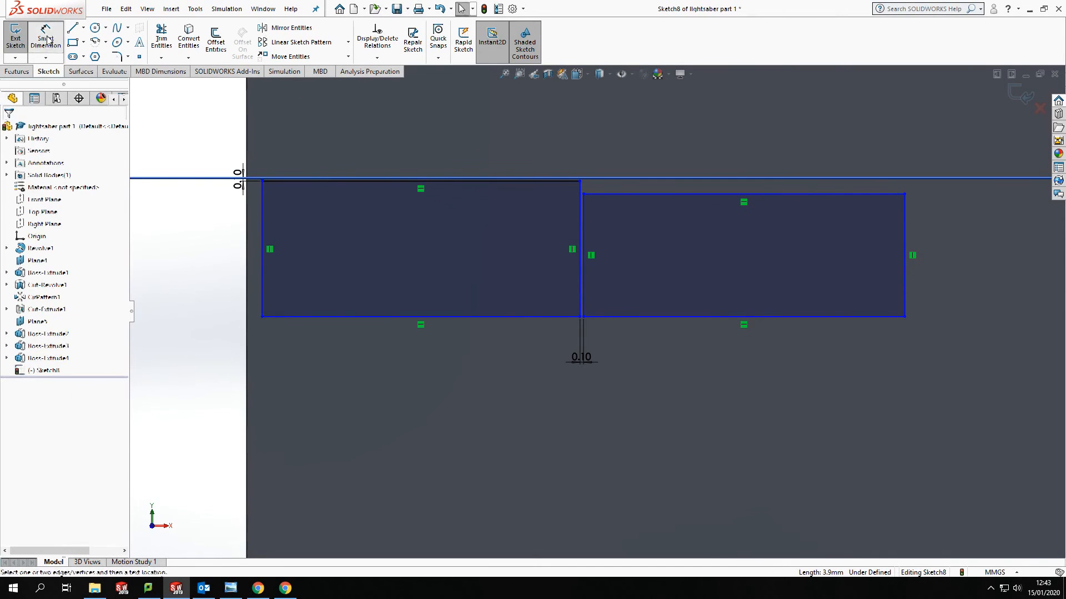
click(247, 255)
click(263, 263)
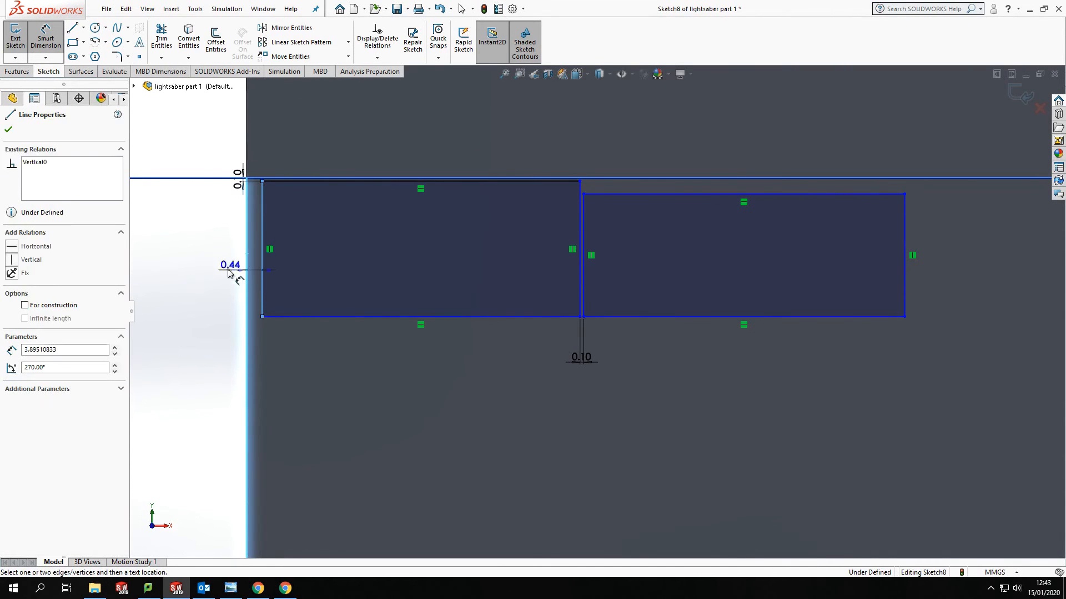
click(220, 270)
text(0.1)
key(Return)
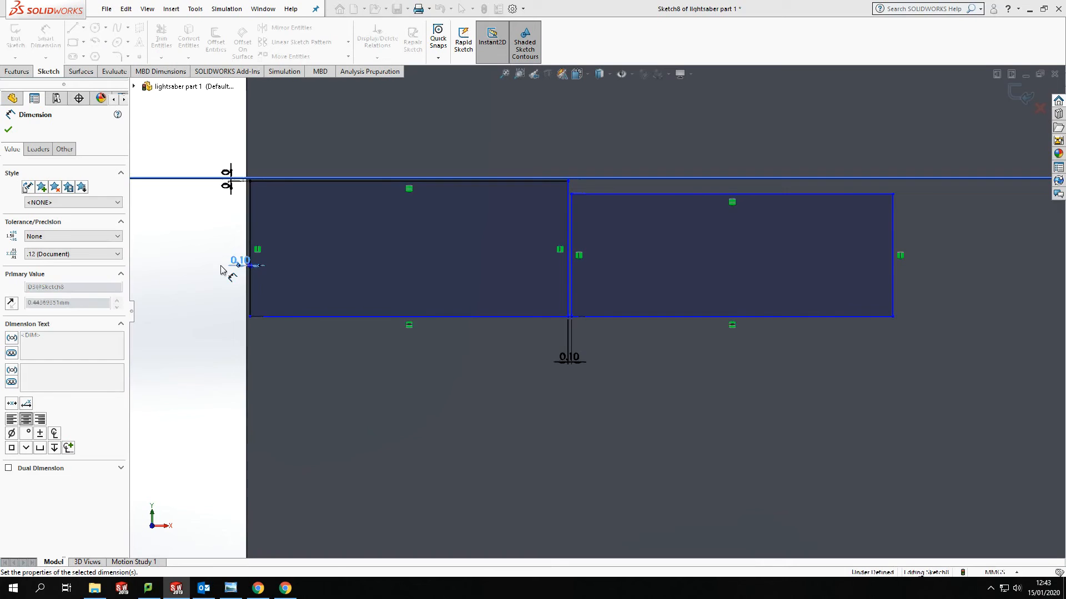
key(Escape)
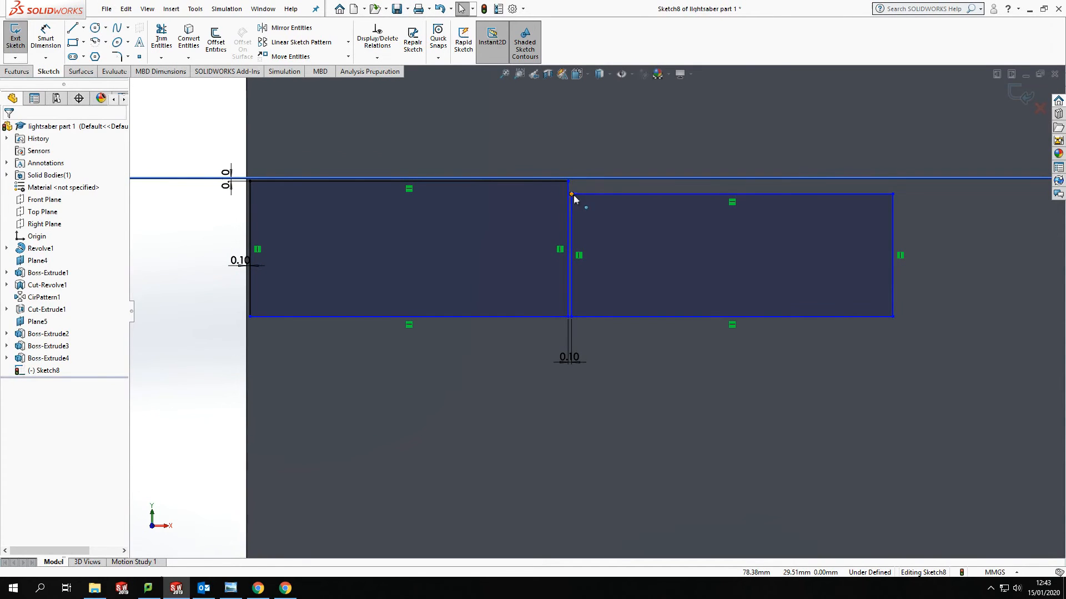
Step: Add a horizontal relation between the facing upper corners of the two rectangles
click(572, 195)
ctrl+click(568, 181)
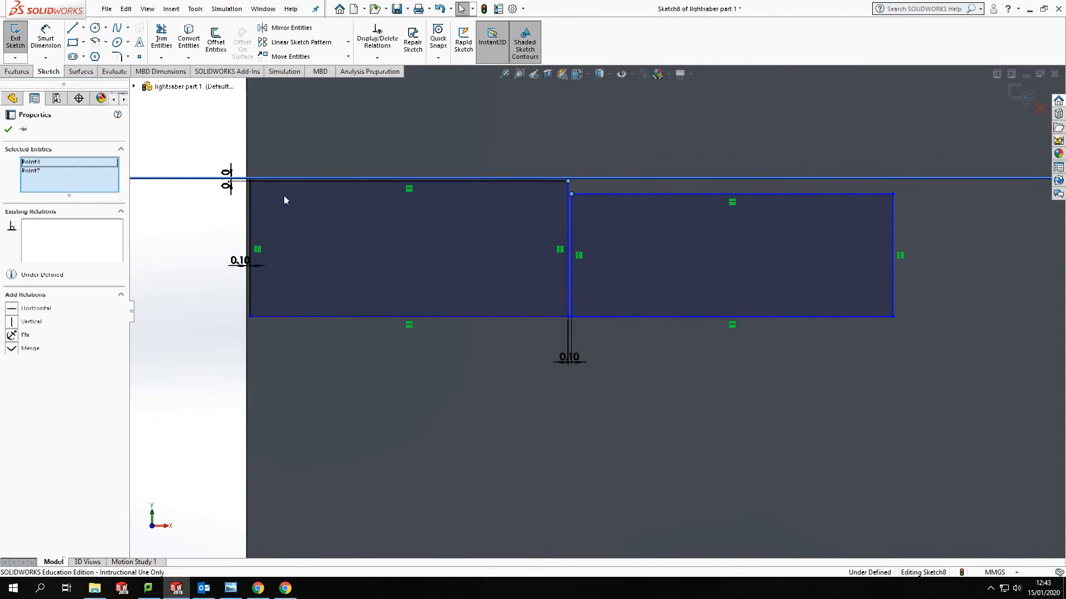
click(11, 312)
click(867, 368)
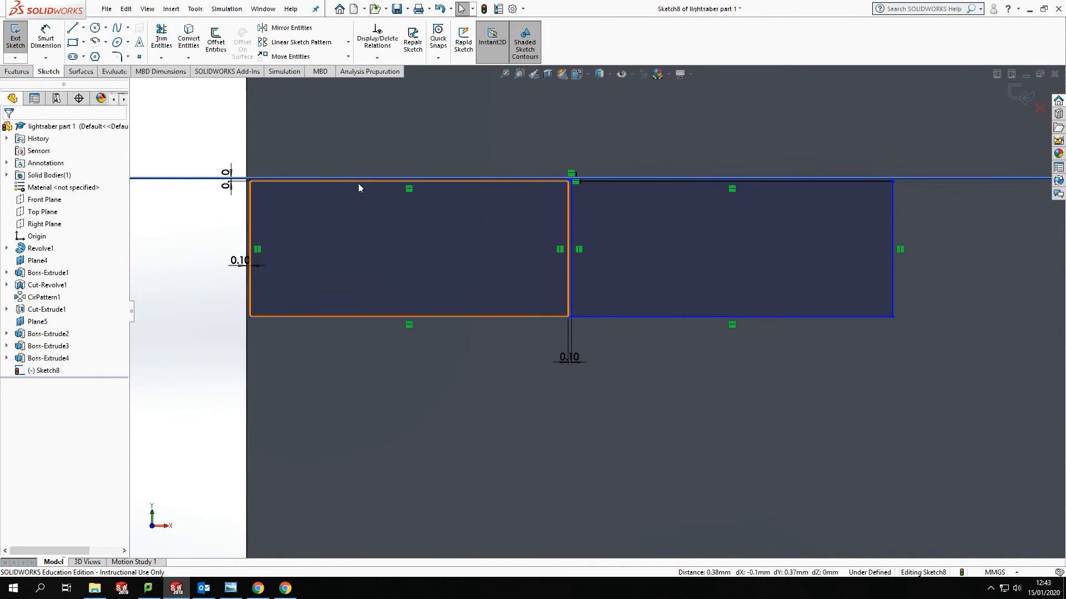
Step: Dimension the left rectangle to 5 mm high and 12 mm wide
key(d)
click(245, 222)
click(199, 224)
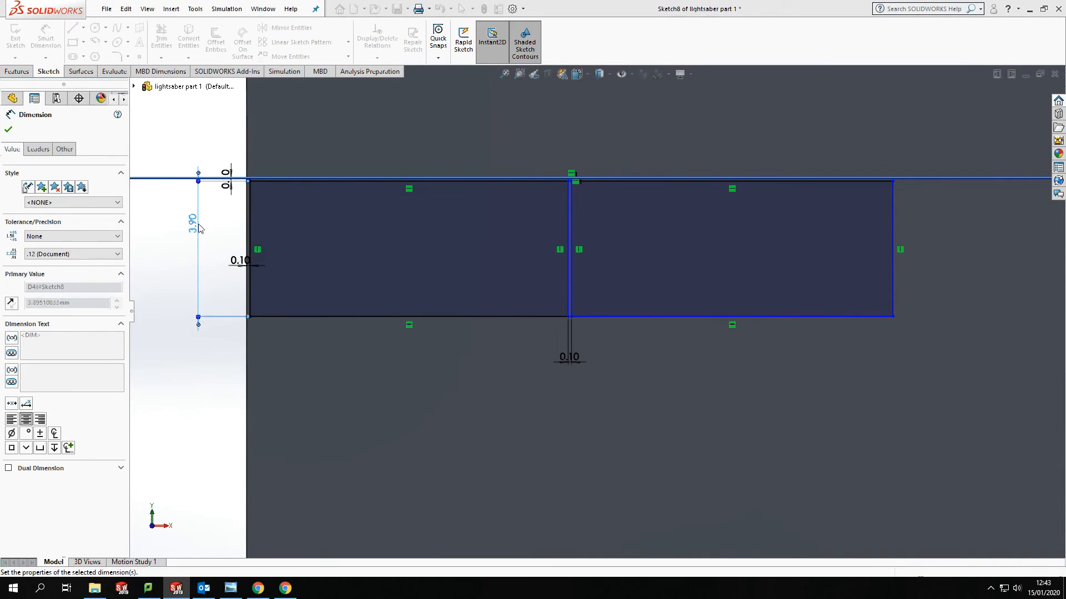
click(400, 359)
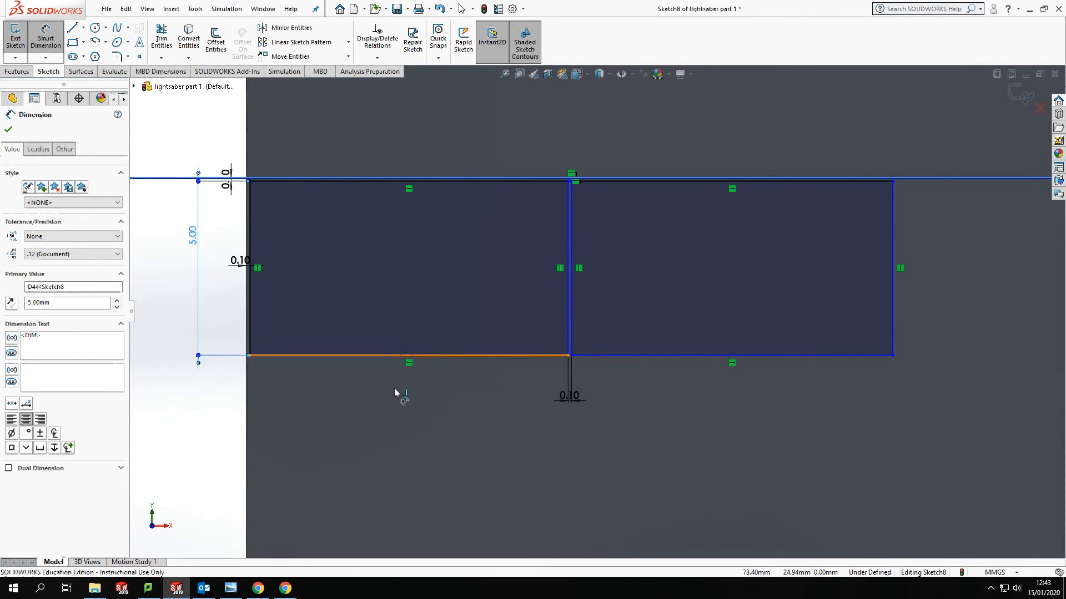
click(392, 416)
text(12)
key(Return)
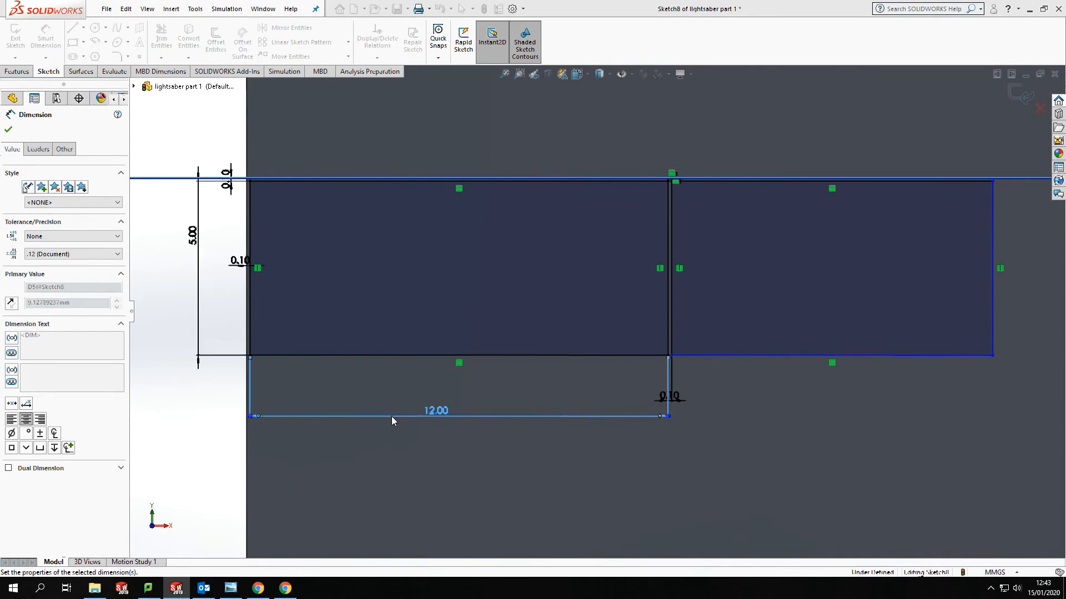
Step: Dimension the right rectangle's lower edge to 12 mm wide
click(892, 383)
click(890, 407)
text(12)
click(890, 407)
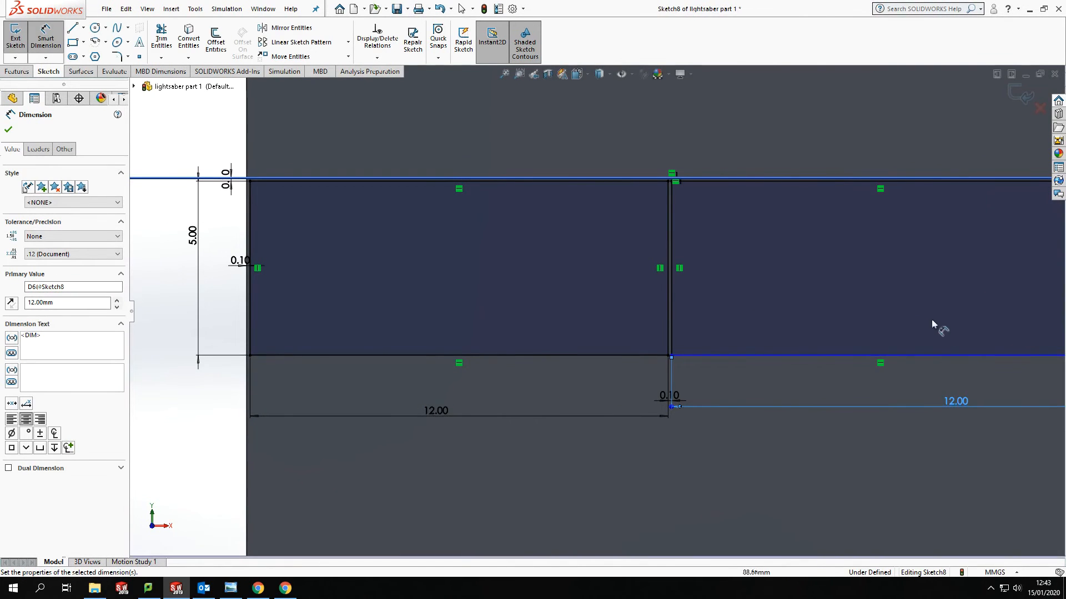
scroll(935, 325, up, 4)
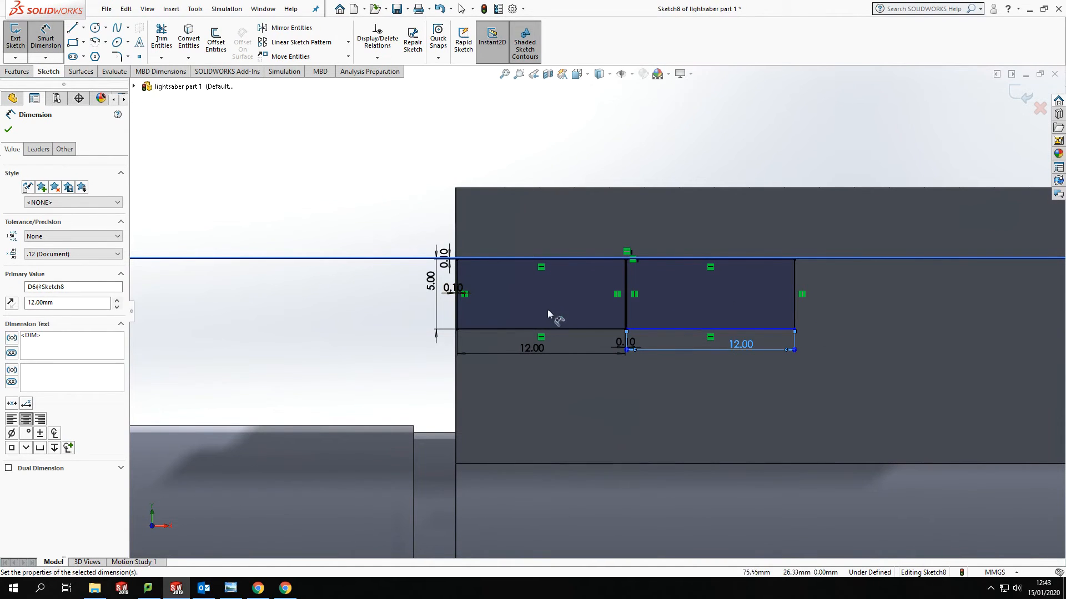
key(Escape)
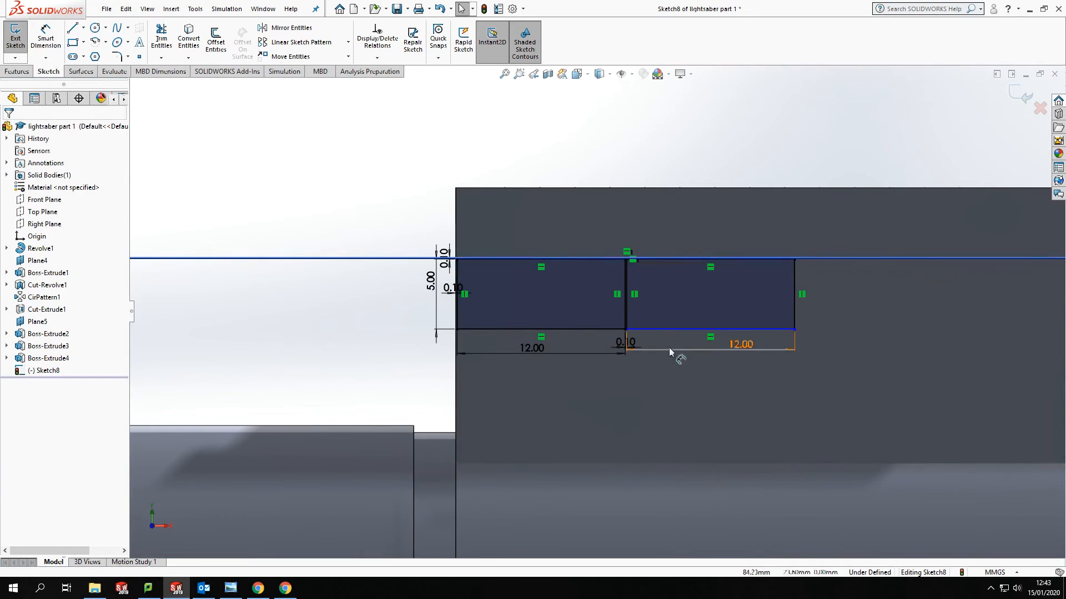
Step: Add a horizontal relation between the facing lower corners of the two rectangles
scroll(637, 307, down, 5)
click(499, 298)
ctrl+click(494, 298)
click(13, 310)
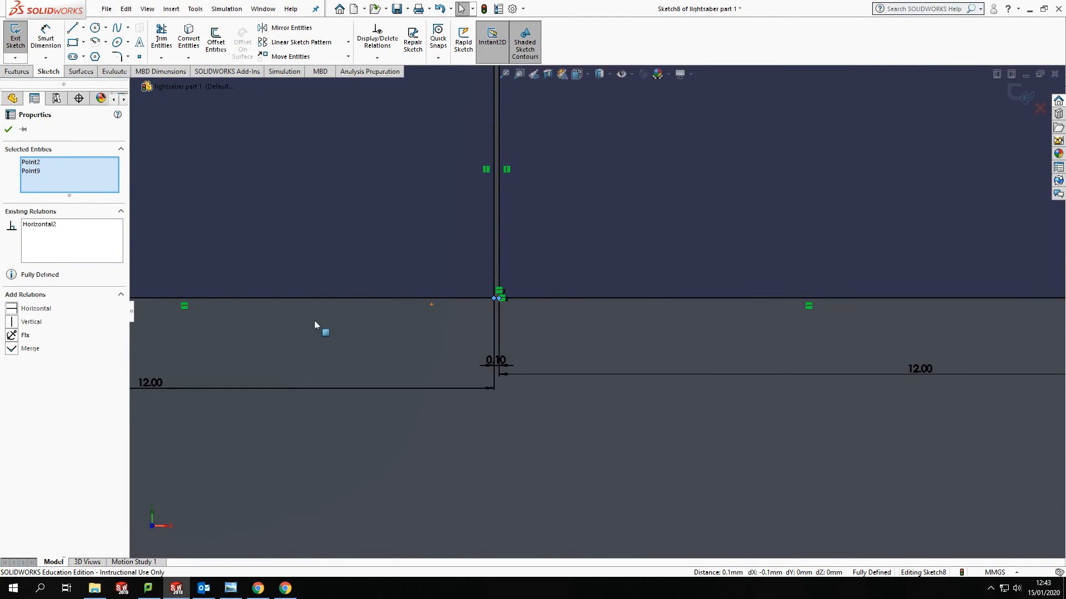
click(762, 321)
scroll(792, 324, up, 5)
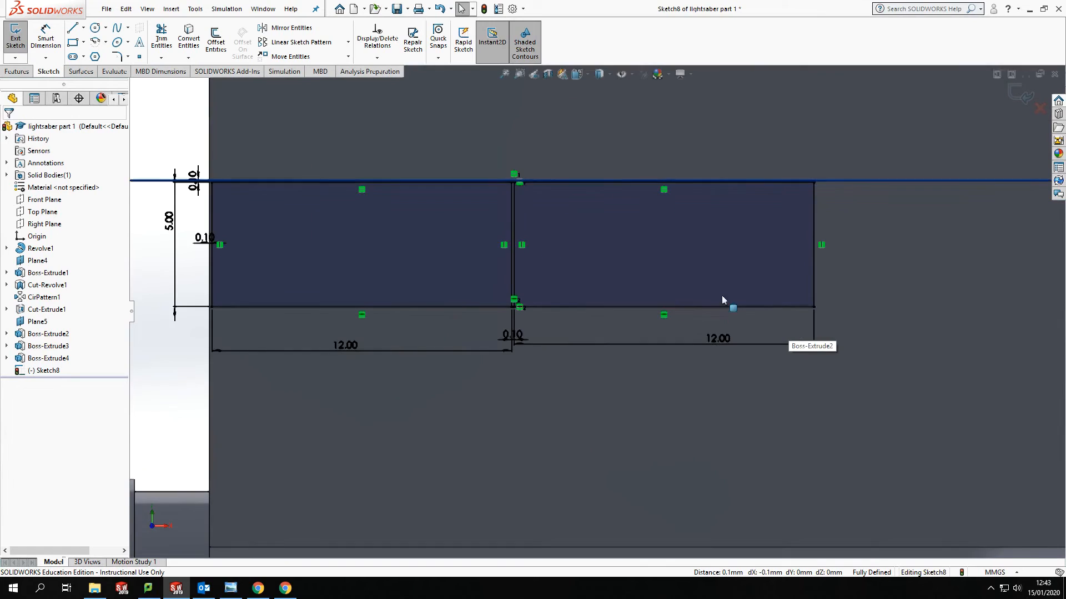
Step: Extrude both rectangles as a blind boss 6 mm deep from the block's side face
click(16, 71)
click(20, 38)
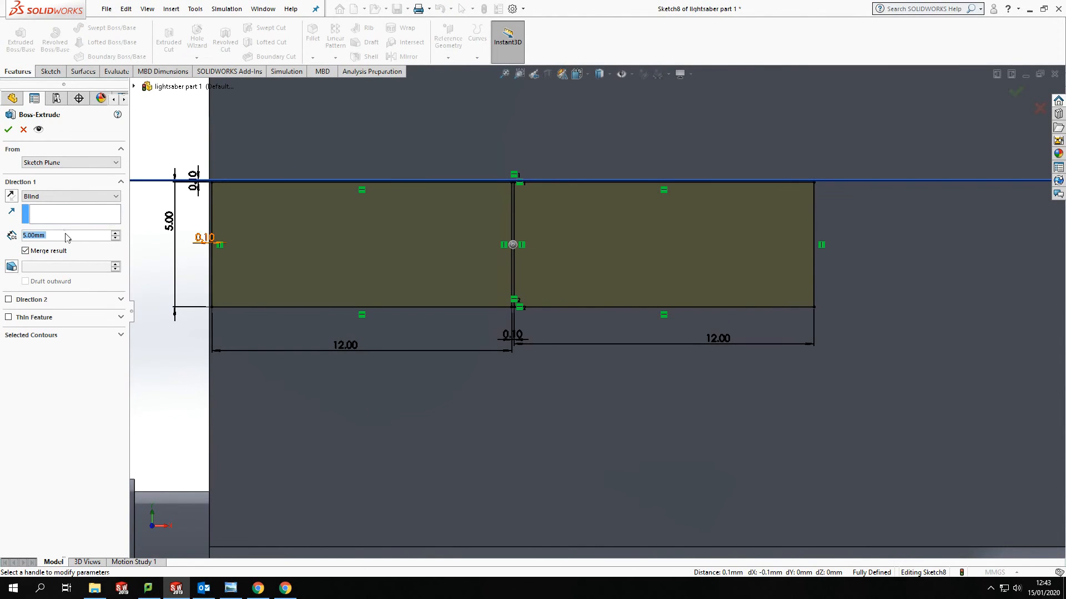
click(72, 235)
text(6)
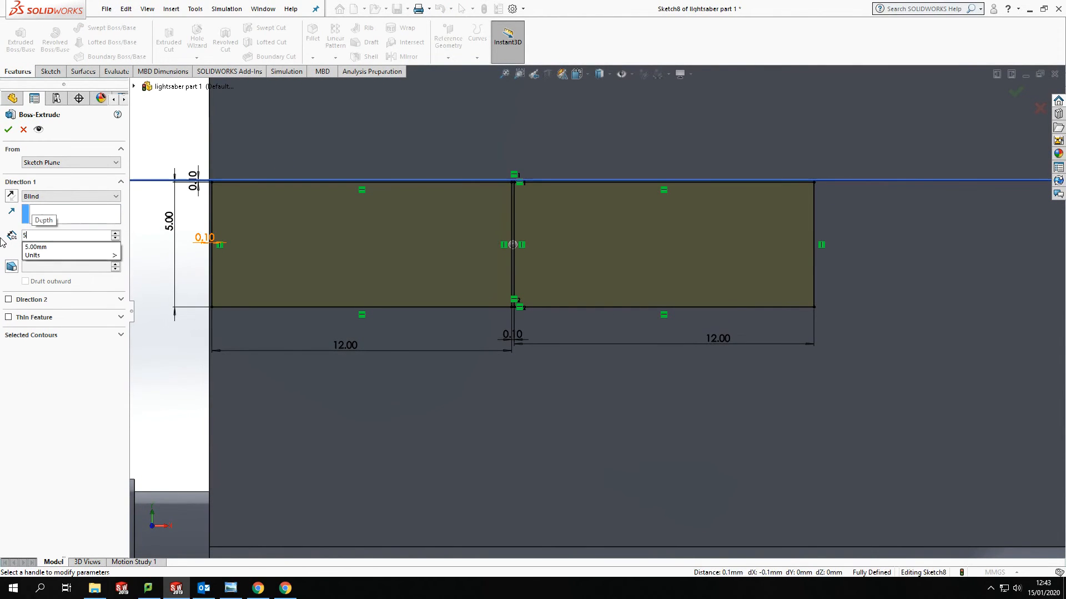
key(Return)
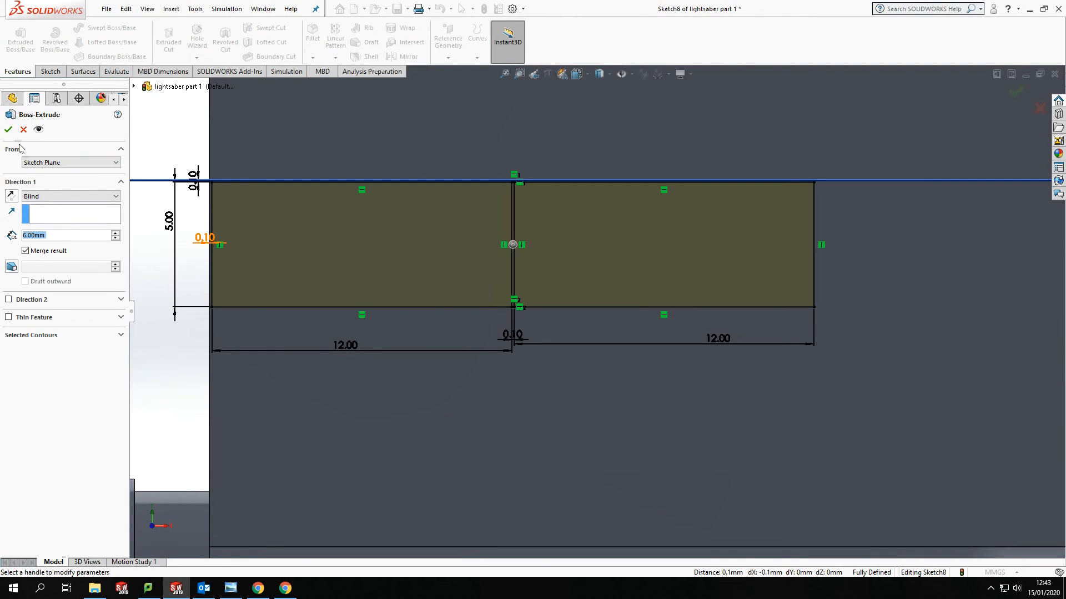
click(8, 129)
Step: View the block's side face normal to the screen and start a new sketch on it
middle_drag(707, 391, 793, 395)
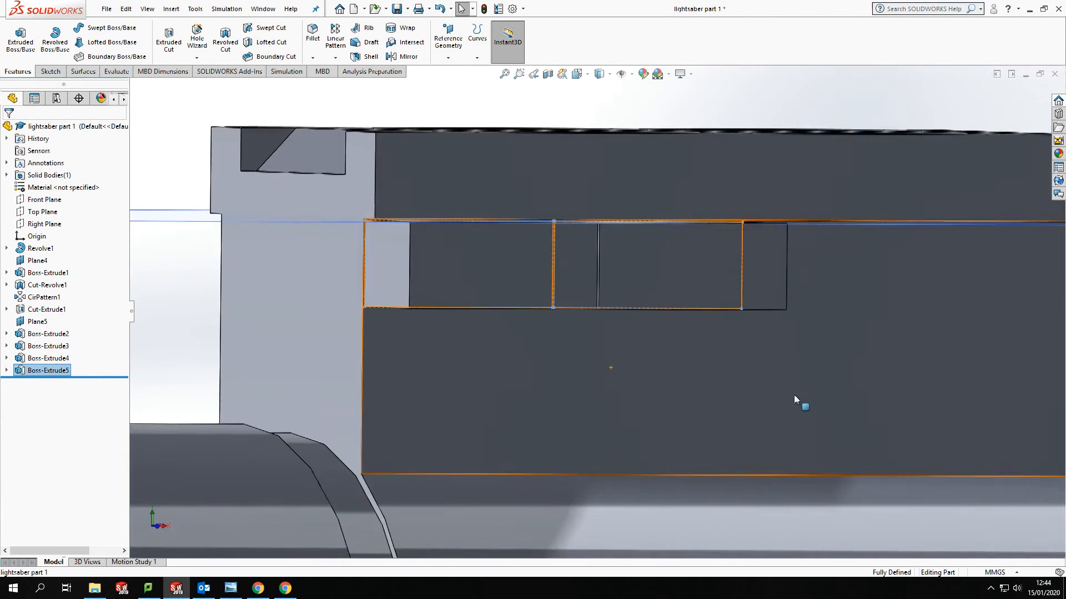
scroll(811, 386, up, 5)
scroll(827, 373, down, 3)
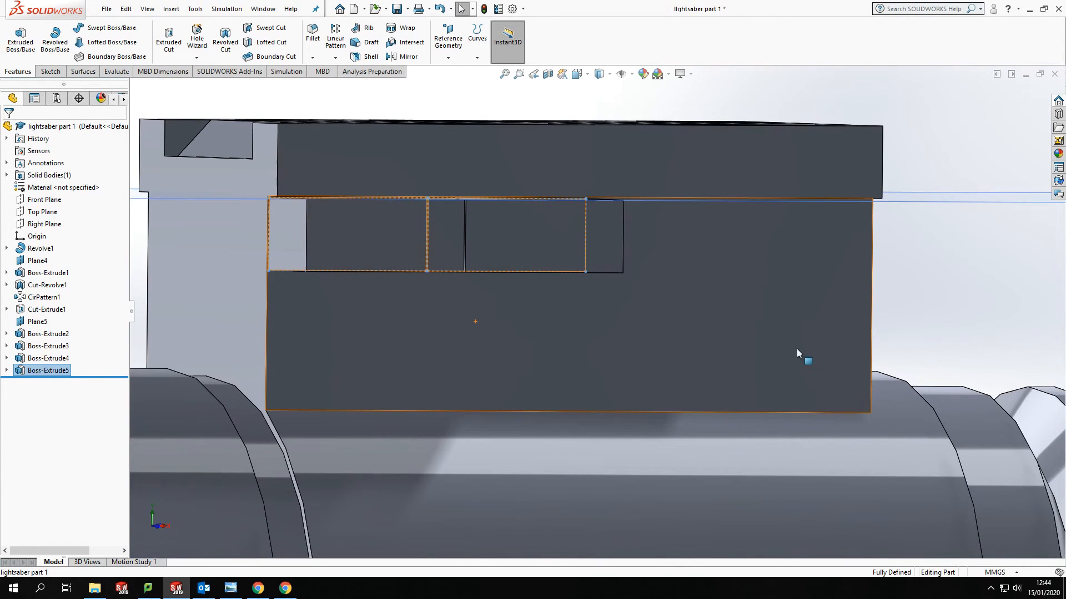
scroll(797, 353, up, 3)
scroll(709, 337, down, 2)
right_click(717, 337)
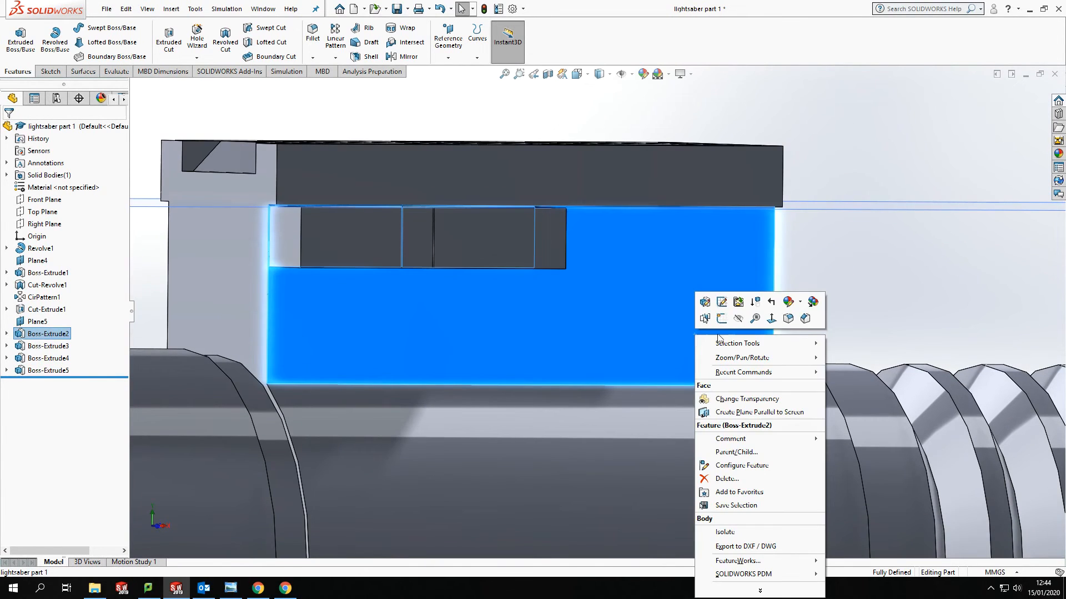
scroll(743, 323, up, 5)
scroll(550, 306, down, 3)
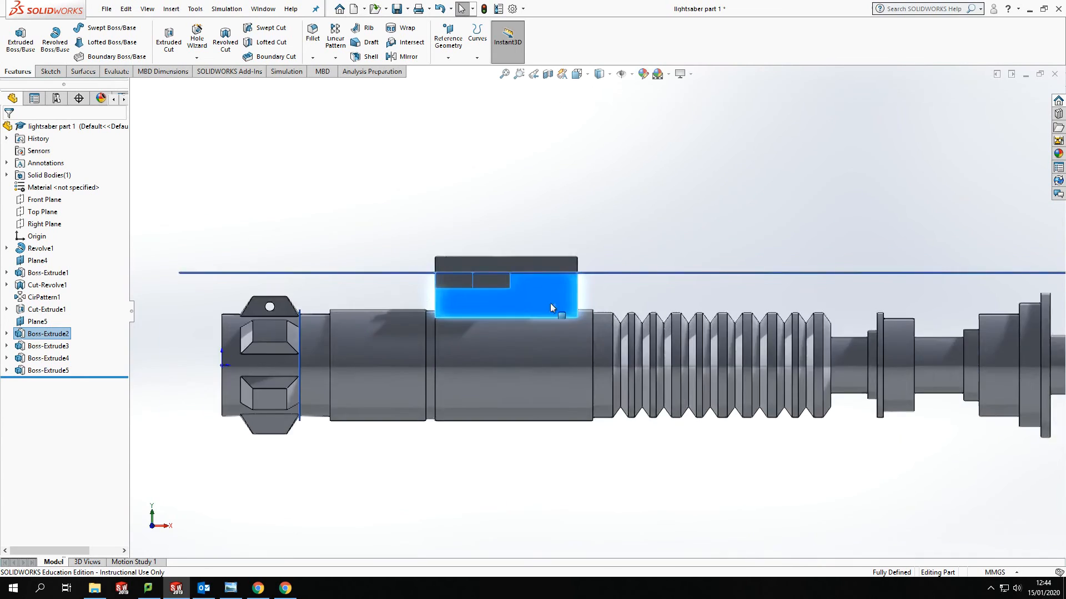
scroll(561, 312, down, 6)
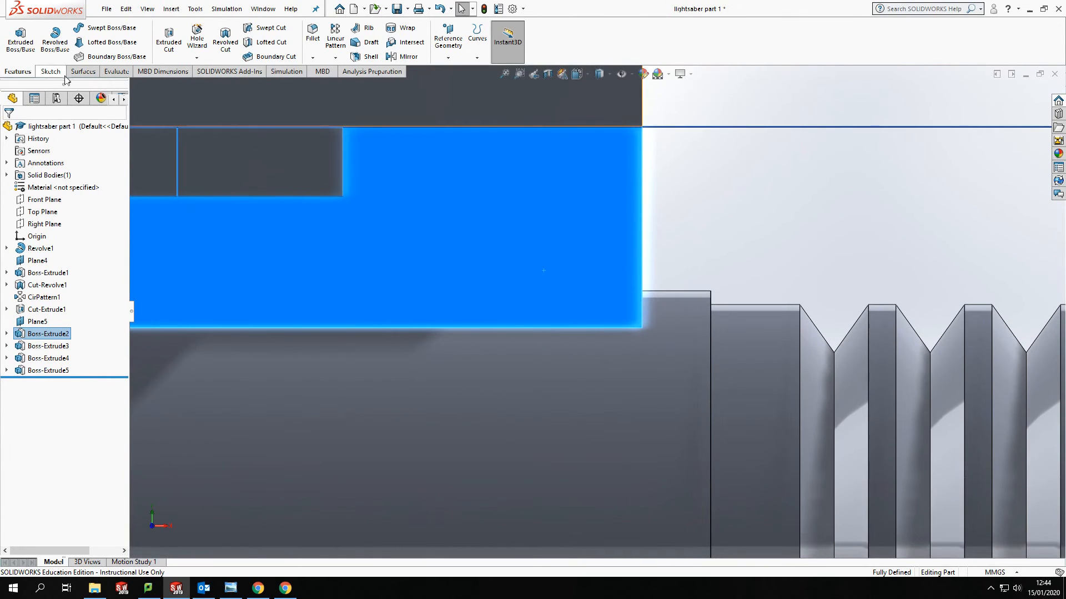
click(62, 73)
click(12, 33)
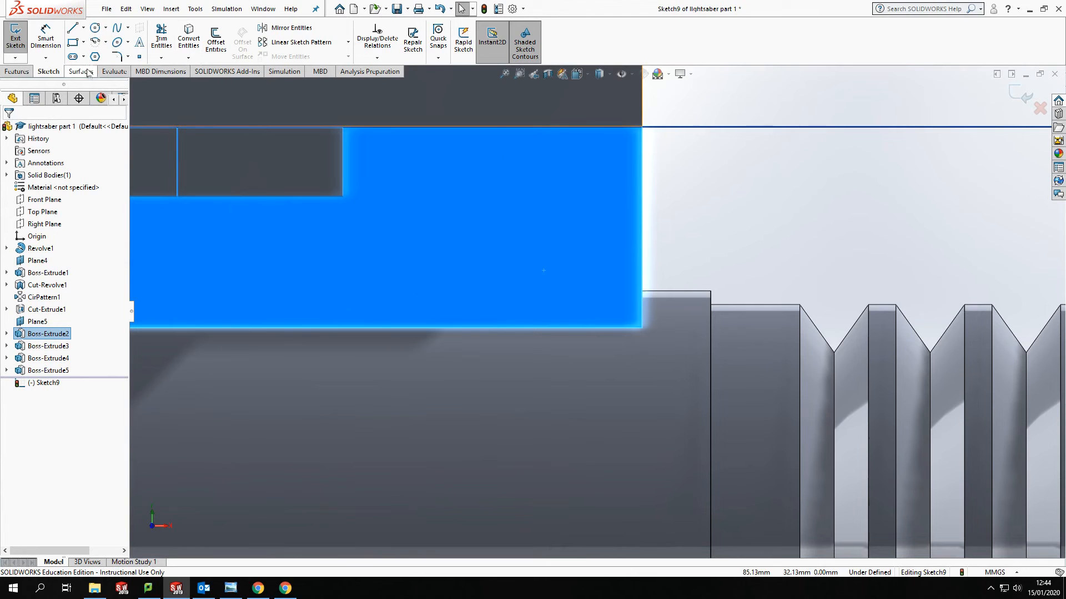
Step: Sketch a small left-pointing triangle right of the extruded rectangles, with a vertical side about 2.4 mm long
click(73, 28)
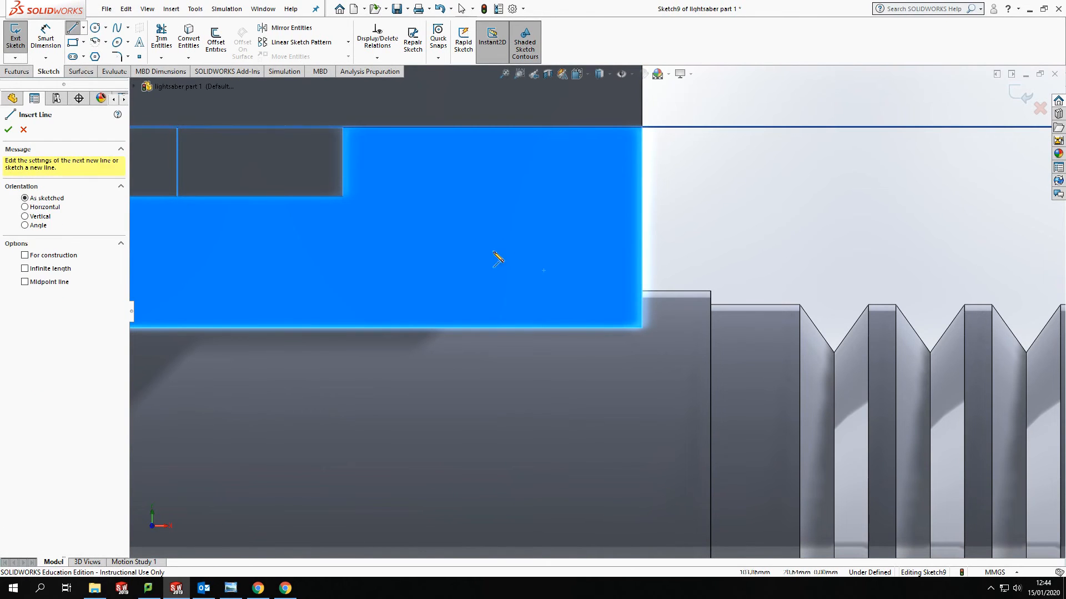
click(511, 242)
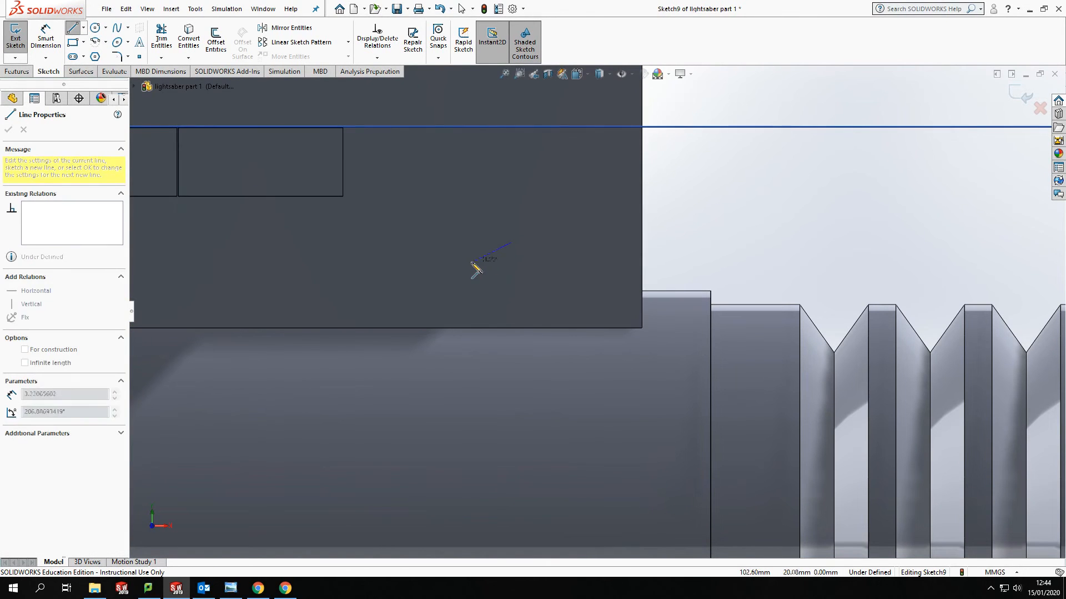
click(511, 276)
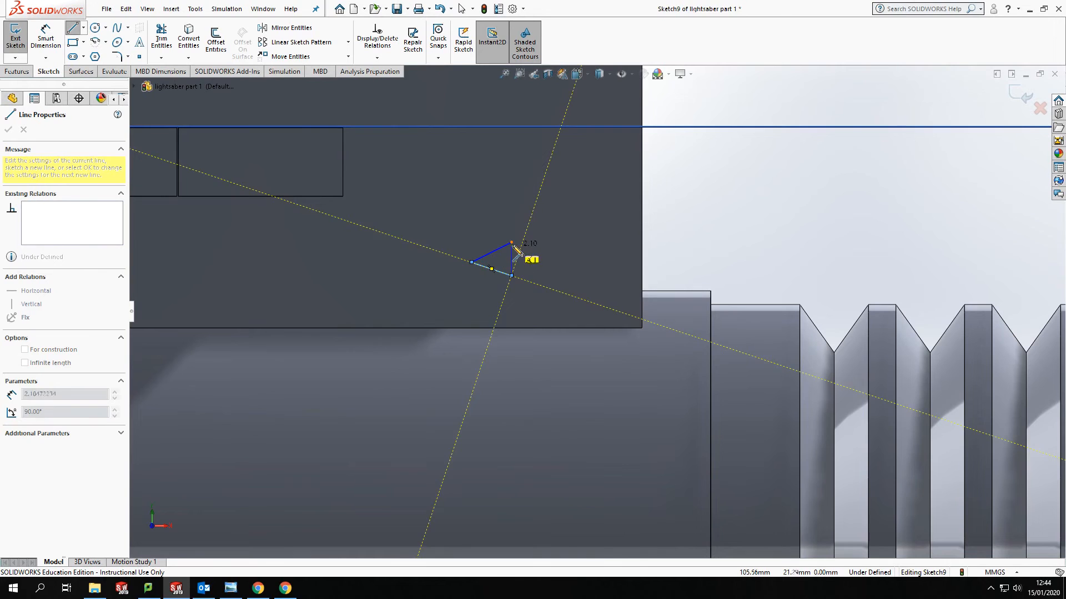
click(511, 242)
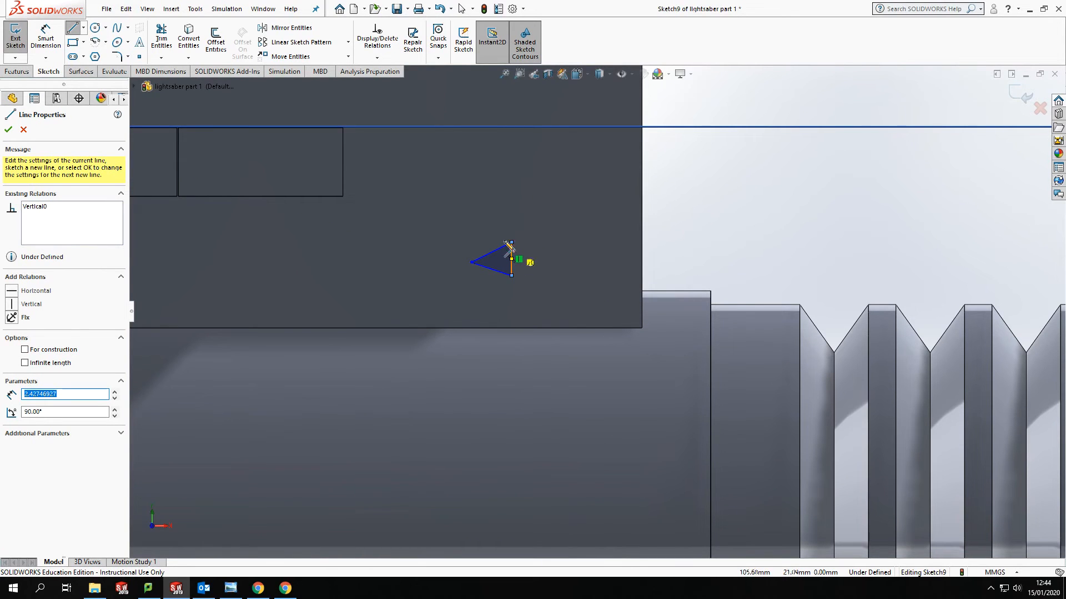
Step: Draw a vertical centerline just right of the triangle's vertical side, extending past both of its ends
click(84, 28)
click(103, 57)
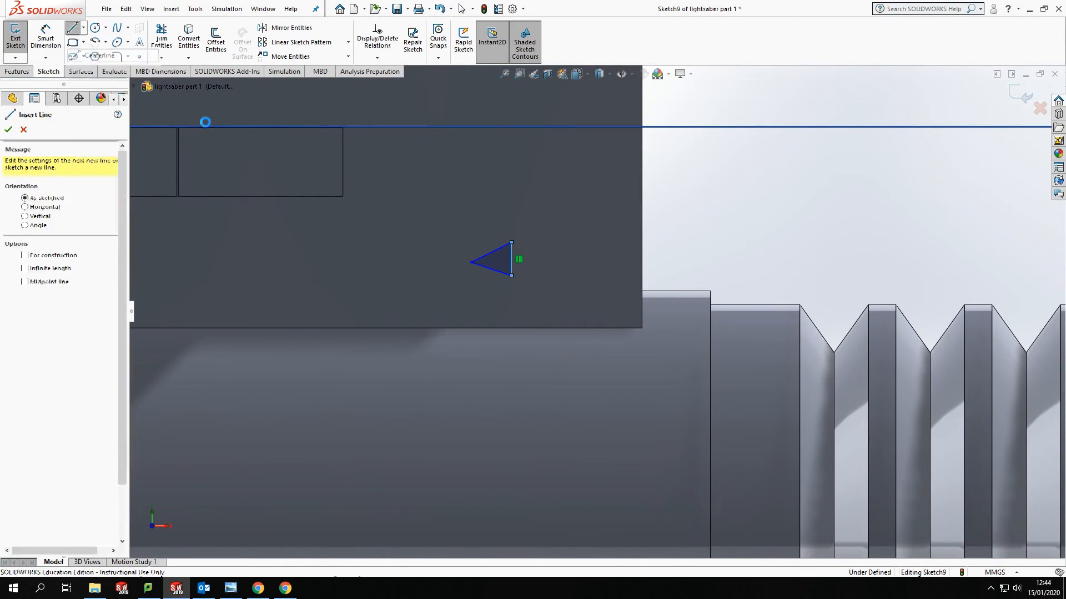
click(520, 223)
click(521, 300)
key(Escape)
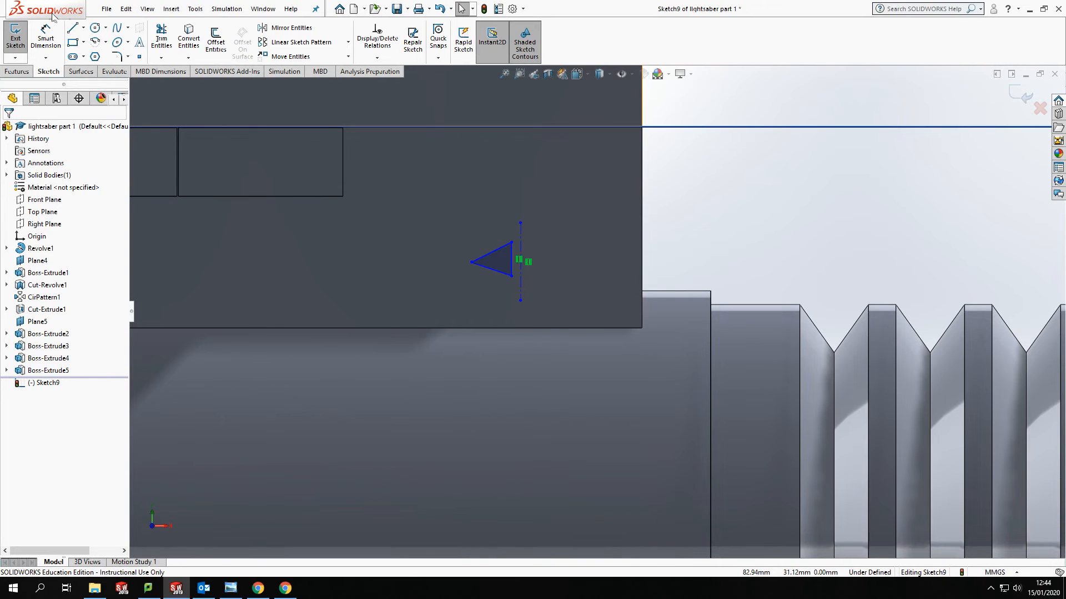
Step: Dimension the horizontal distance from the triangle's left tip to its vertical side to 4 mm
click(45, 38)
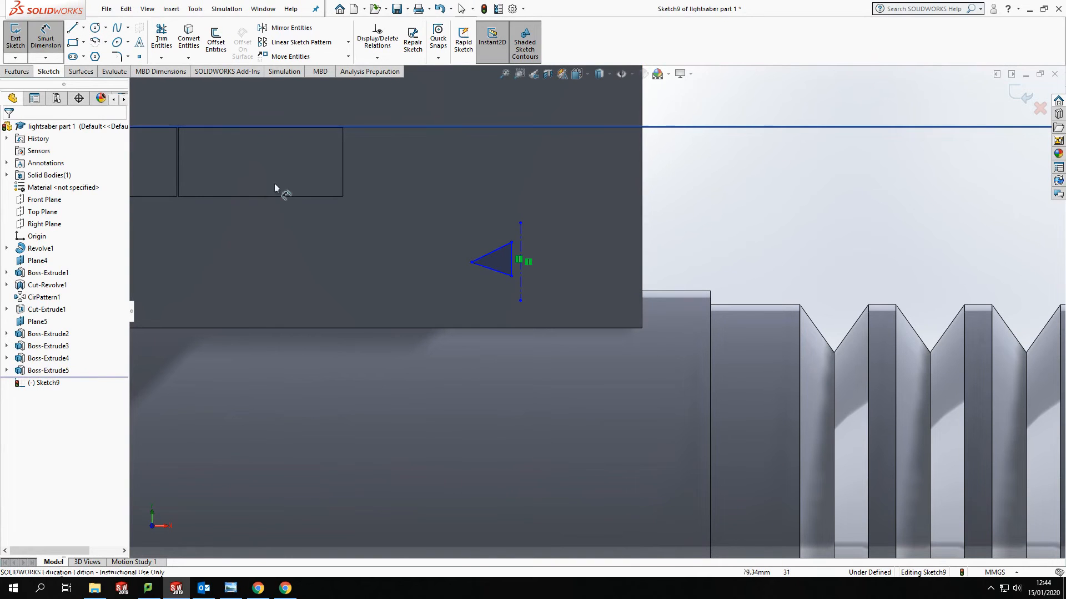
click(511, 258)
click(471, 262)
click(479, 208)
text(4)
key(Return)
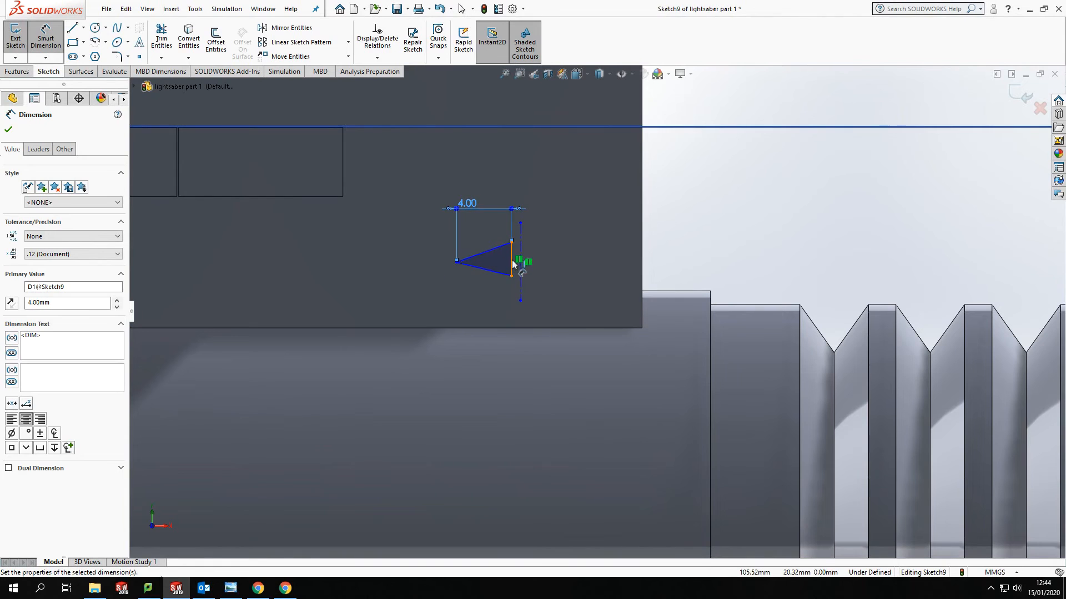
Step: Dimension the length of the triangle's vertical side to 4 mm
click(512, 261)
click(508, 276)
text(4)
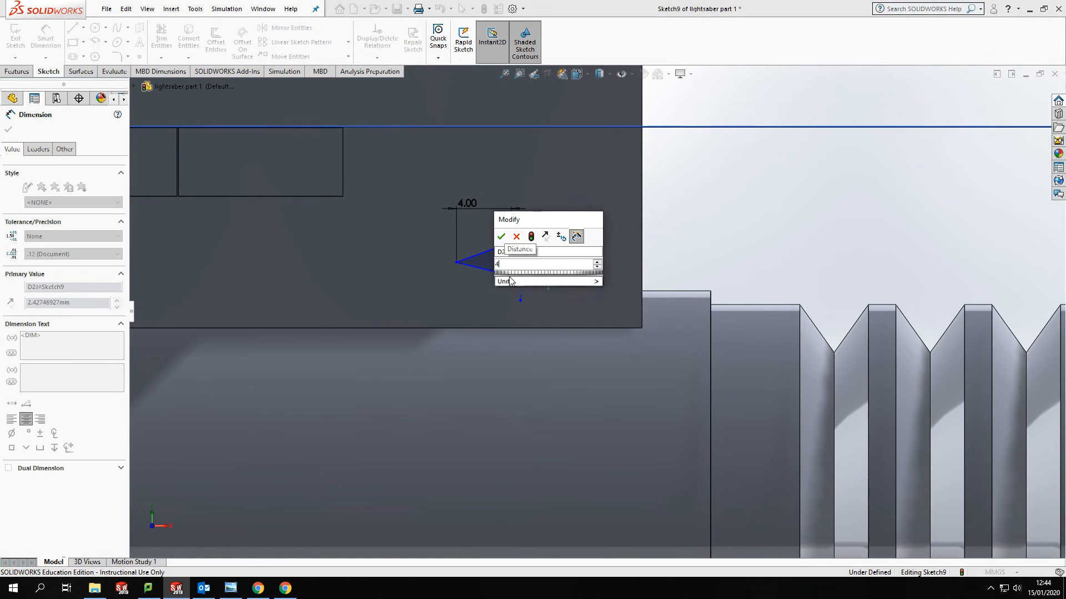
key(Return)
key(Escape)
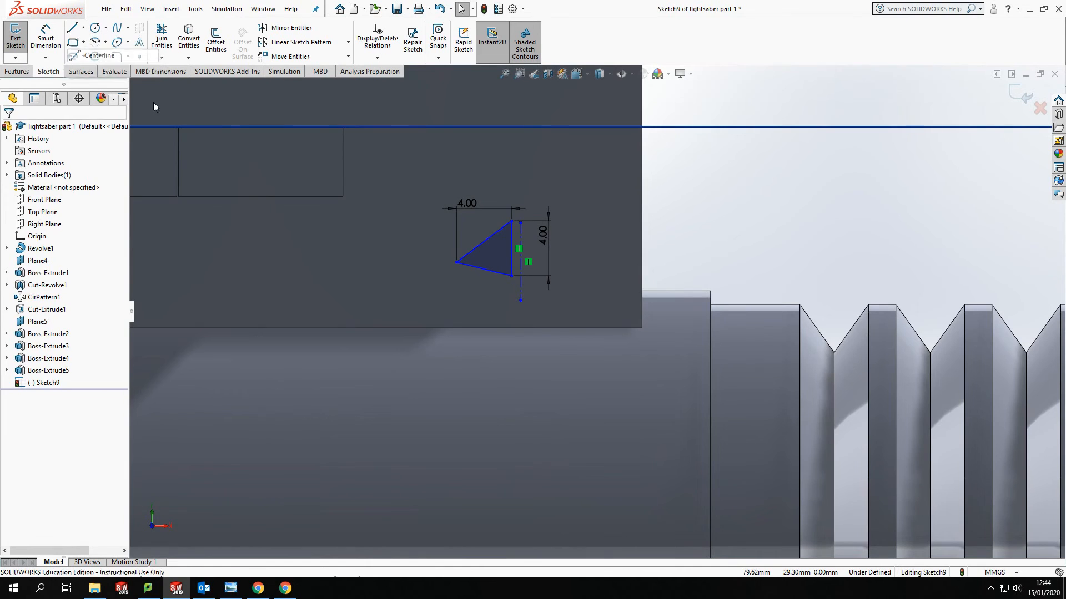
Step: Draw a horizontal centerline from the triangle's left tip to its vertical side
click(72, 27)
click(456, 262)
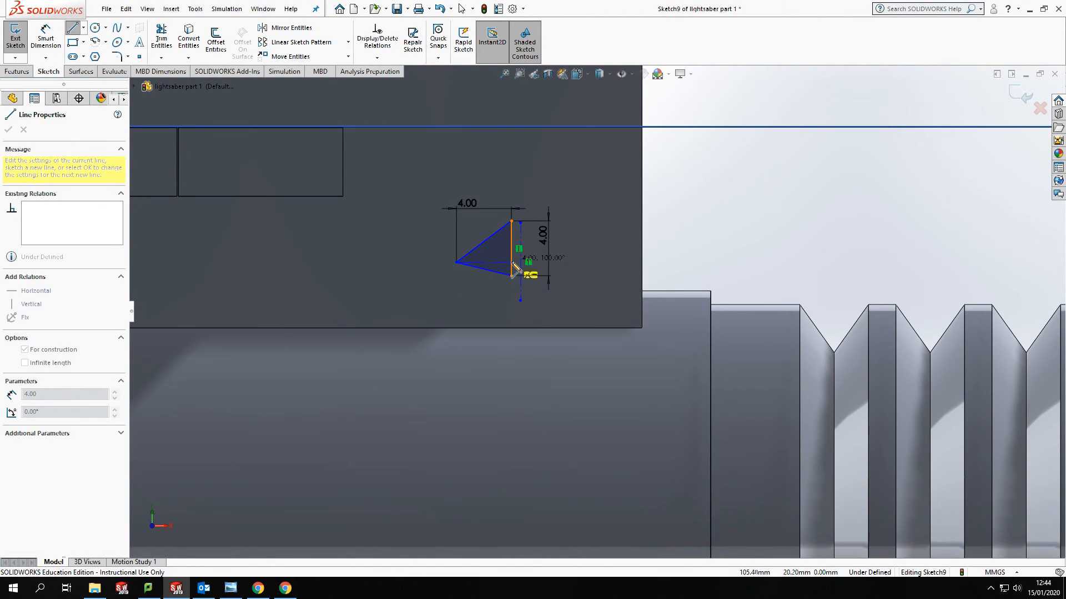
click(512, 262)
key(Escape)
Step: Make the horizontal centerline's endpoint coincident with the midpoint of the triangle's vertical side
click(511, 262)
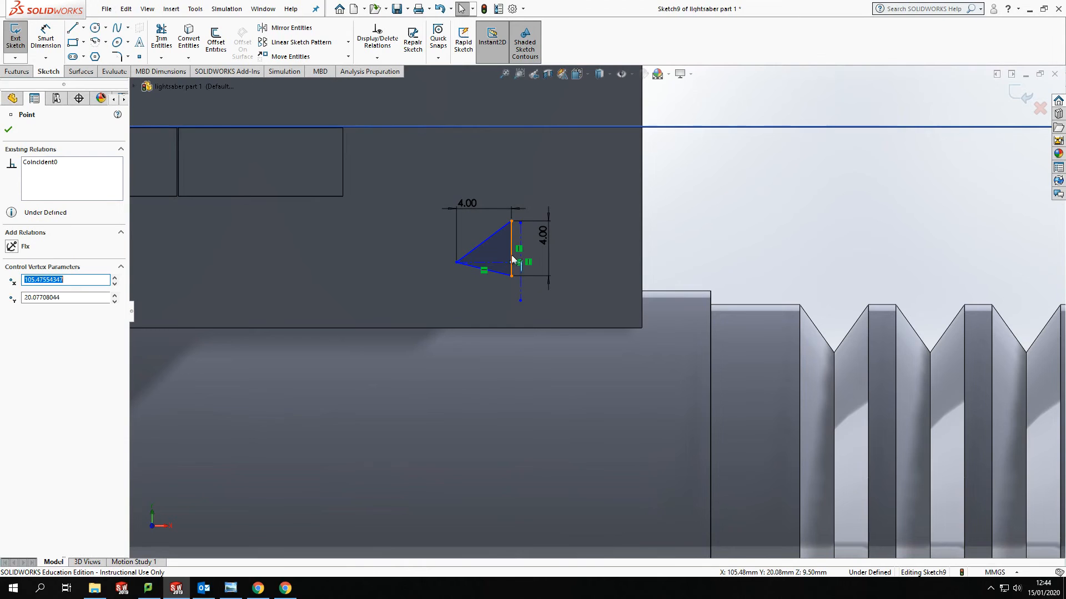
click(511, 247)
ctrl+click(512, 248)
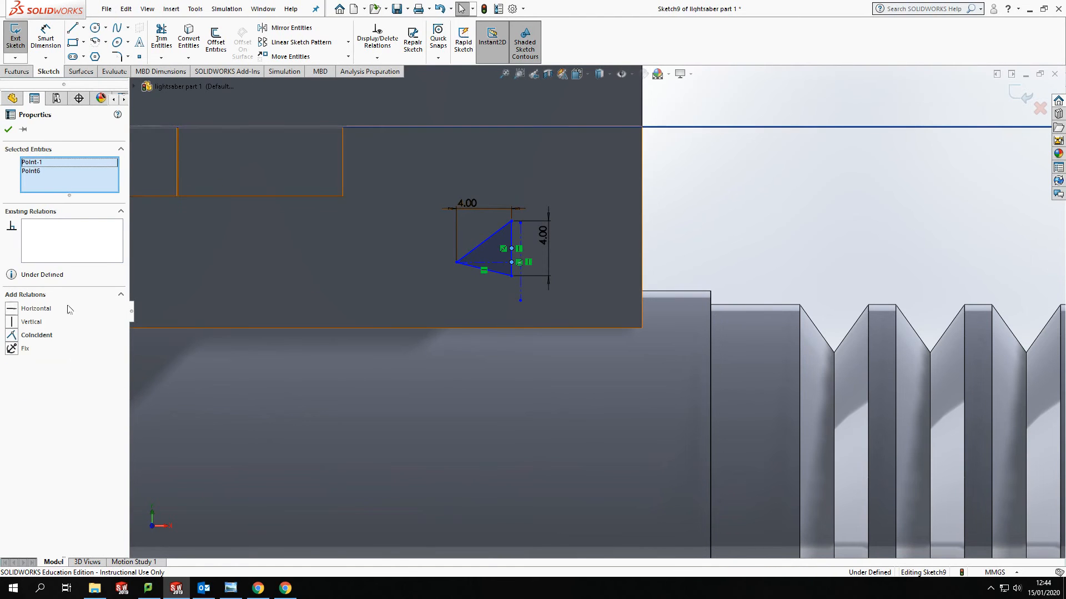
click(14, 335)
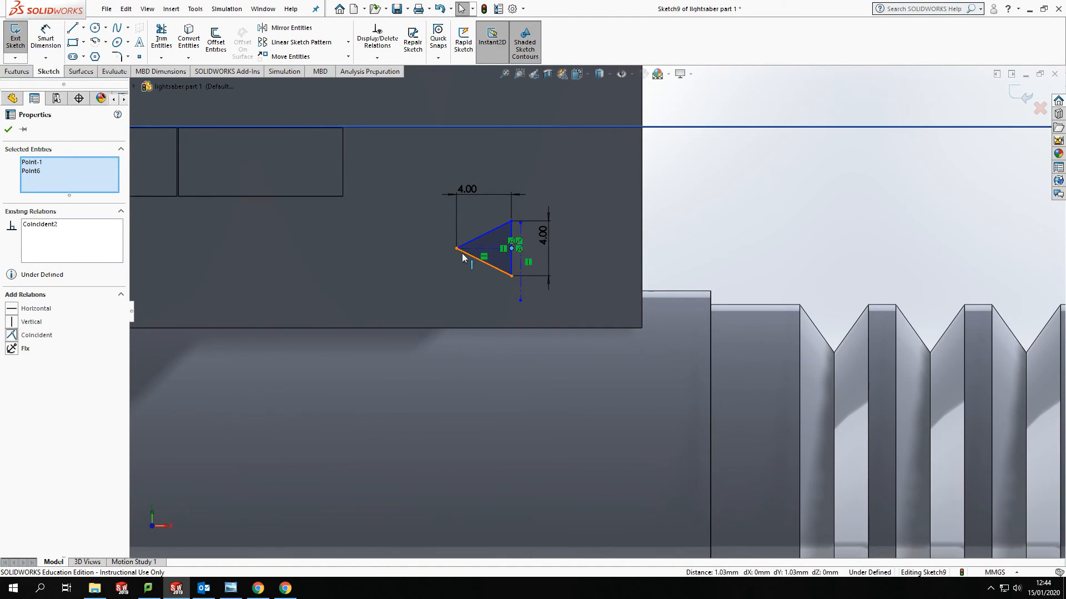
key(Escape)
Step: Dimension the gap between the triangle's vertical side and the vertical centerline to 1 mm
scroll(500, 227, down, 2)
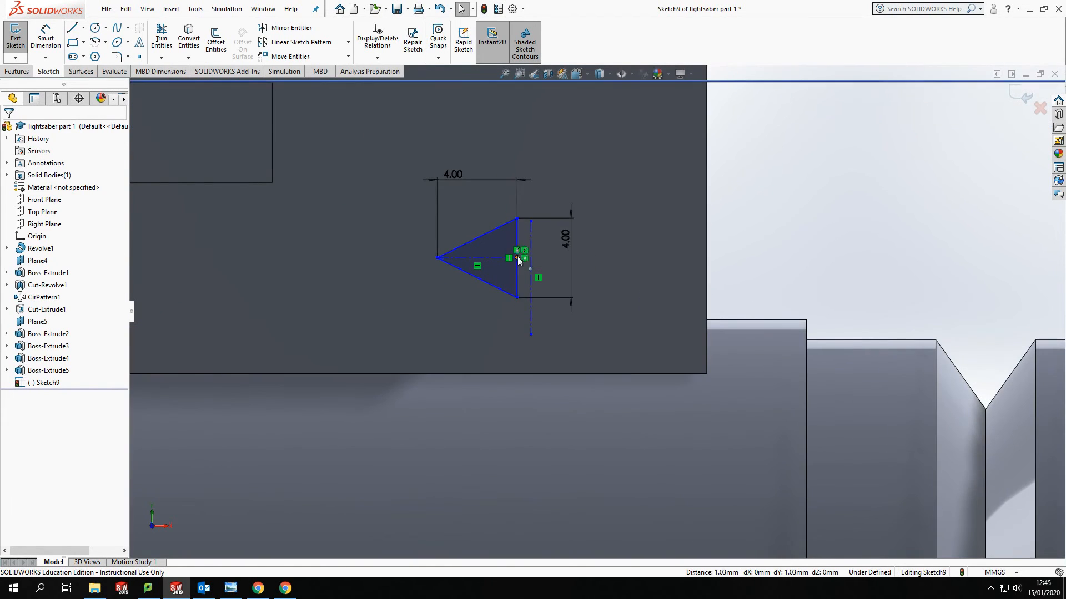
click(46, 39)
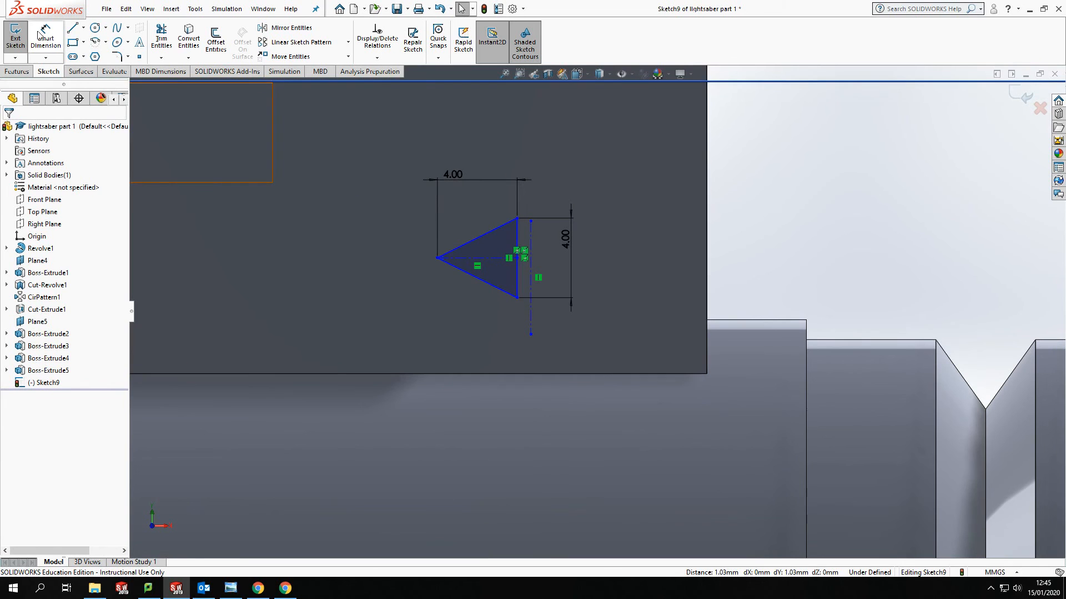
click(516, 243)
click(530, 244)
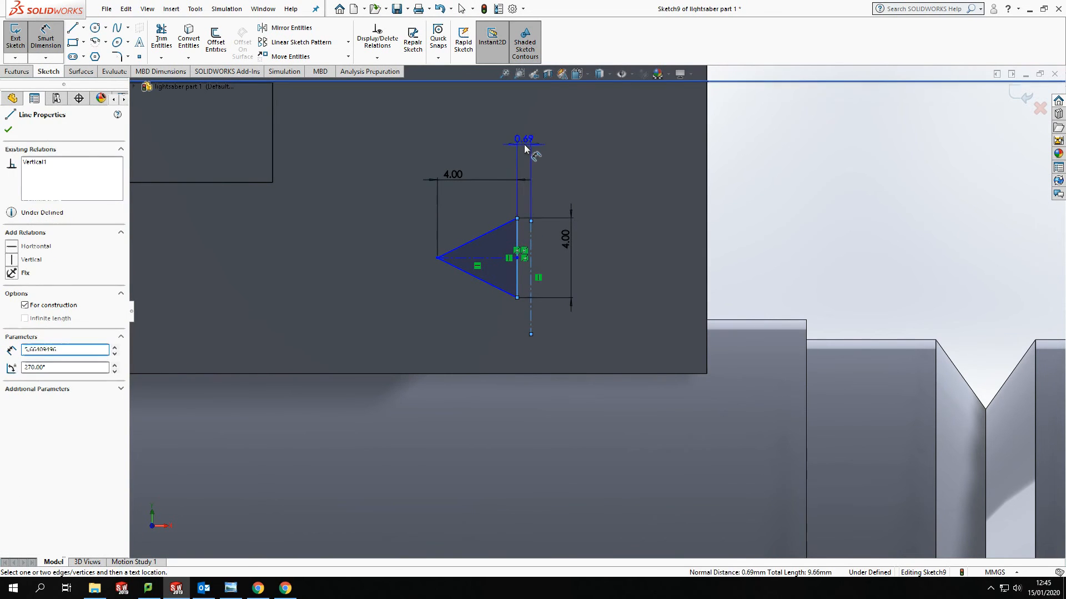
click(524, 144)
text(1)
key(Return)
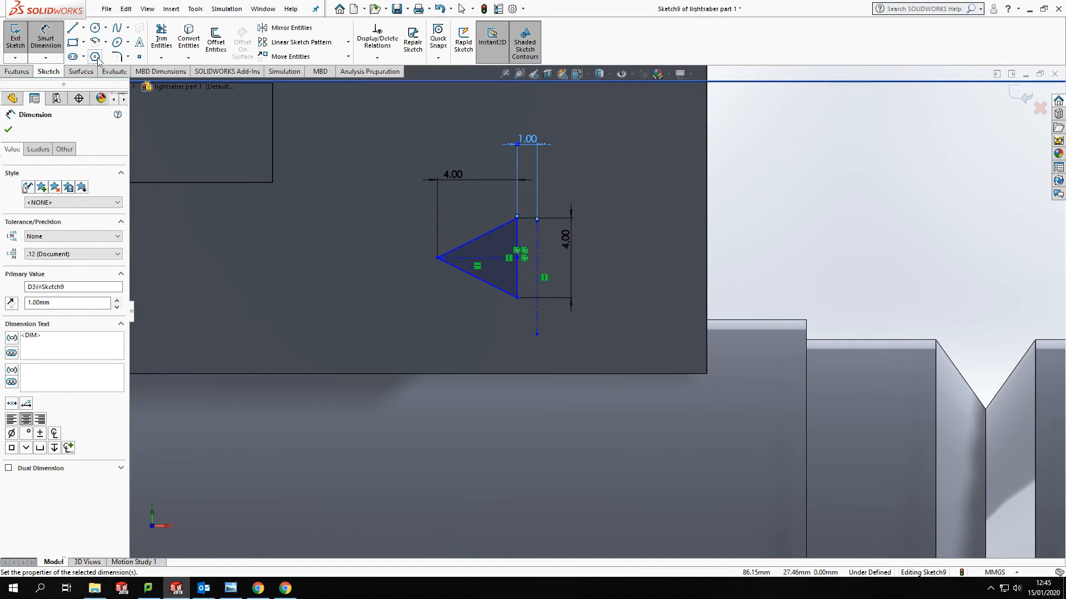
Step: Mirror the triangle's three sides and its horizontal centerline about the vertical centerline, keeping the original
click(298, 31)
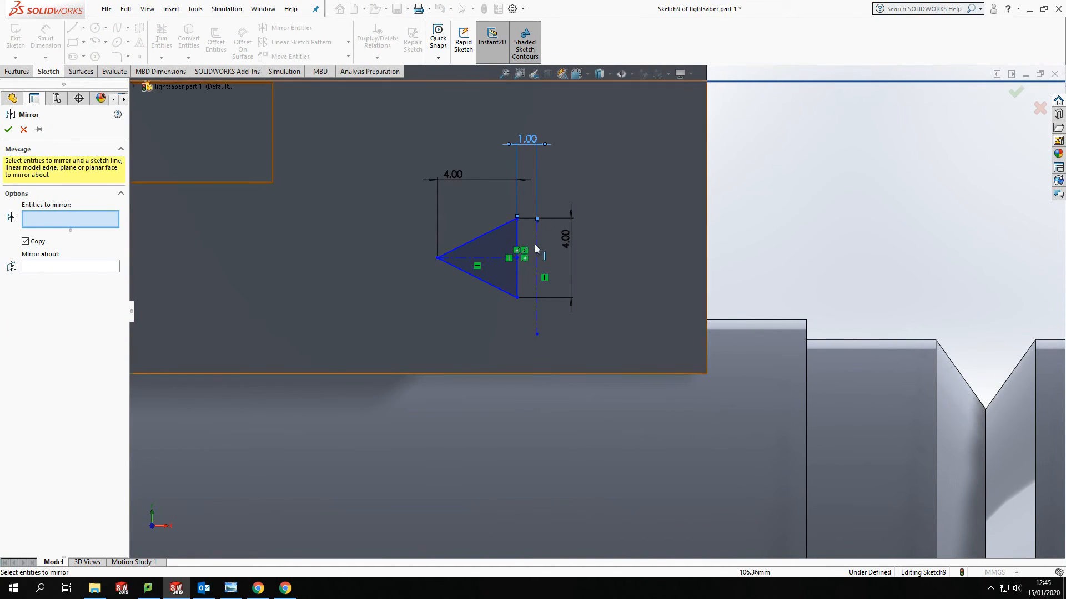
drag(528, 204, 481, 279)
drag(416, 318, 414, 321)
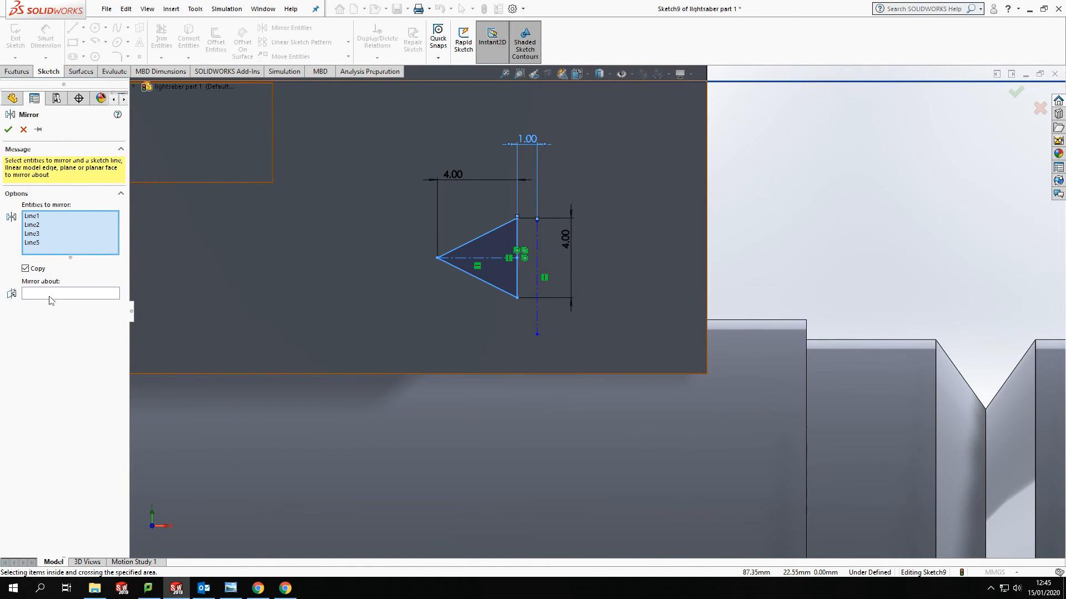
click(536, 258)
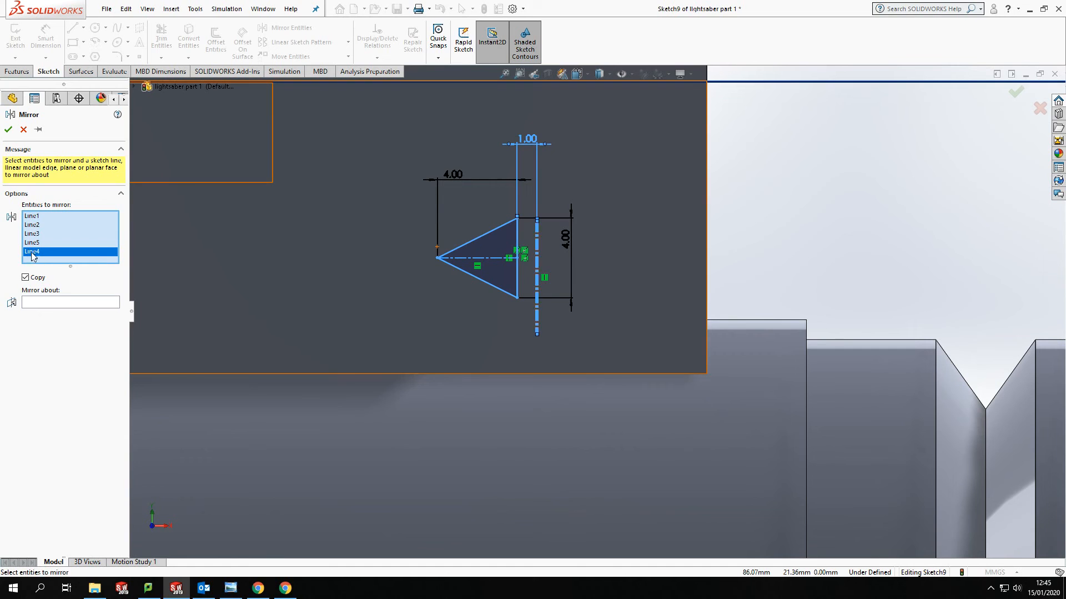
key(Delete)
click(77, 293)
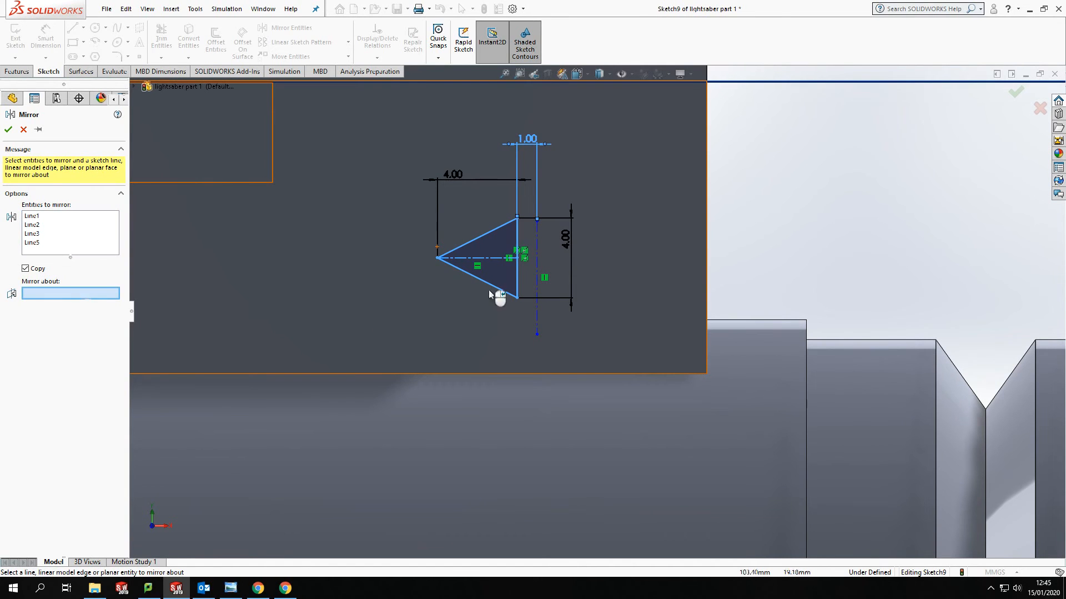
click(536, 247)
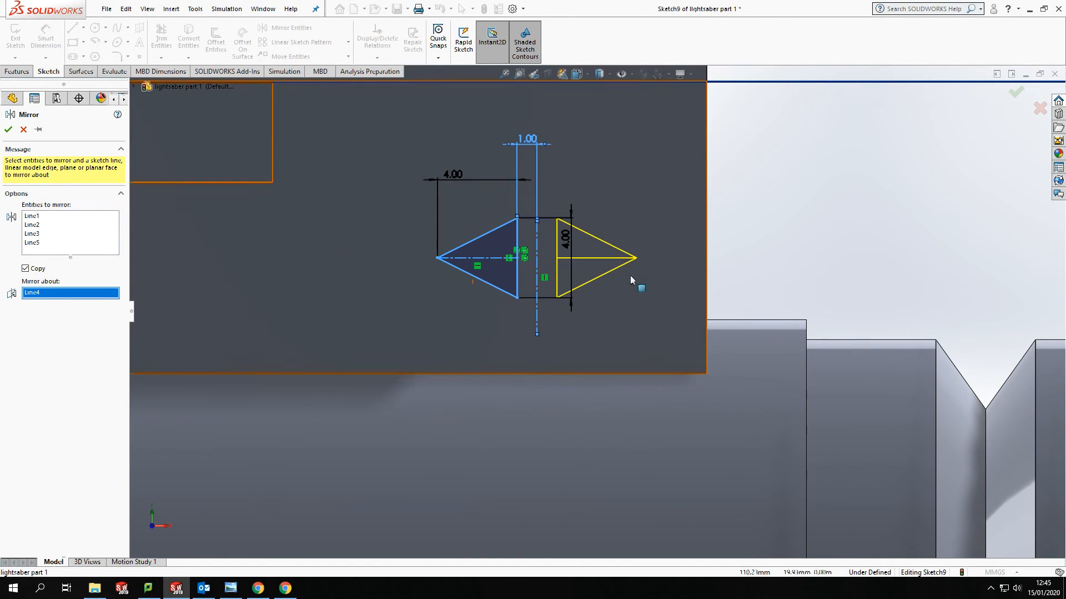
click(8, 130)
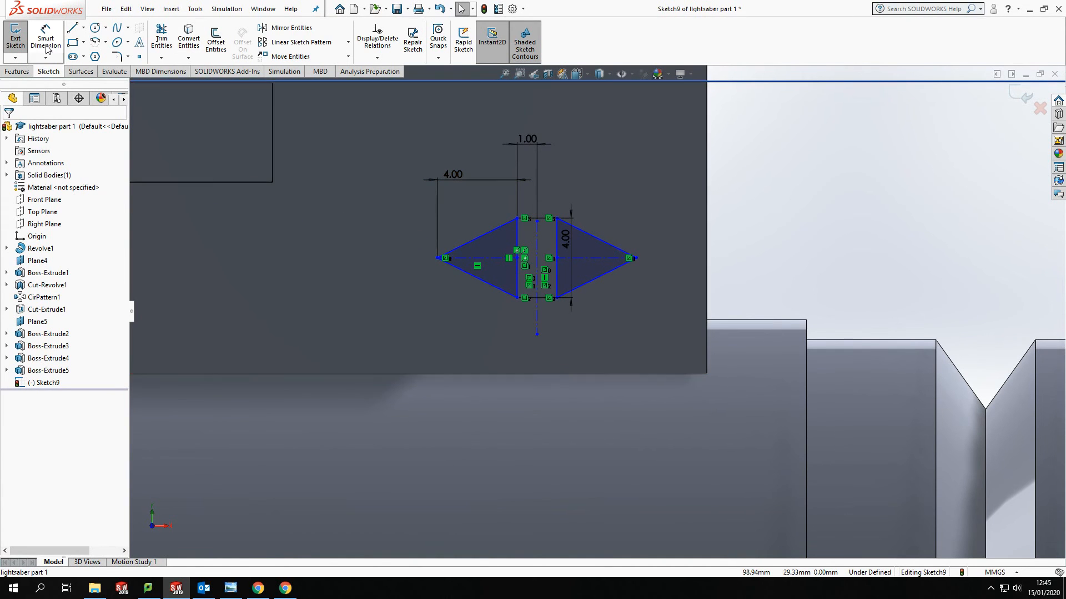
Step: Dimension the horizontal distance from the mirrored triangle's right tip to the block's right edge to 5 mm
click(47, 42)
click(636, 260)
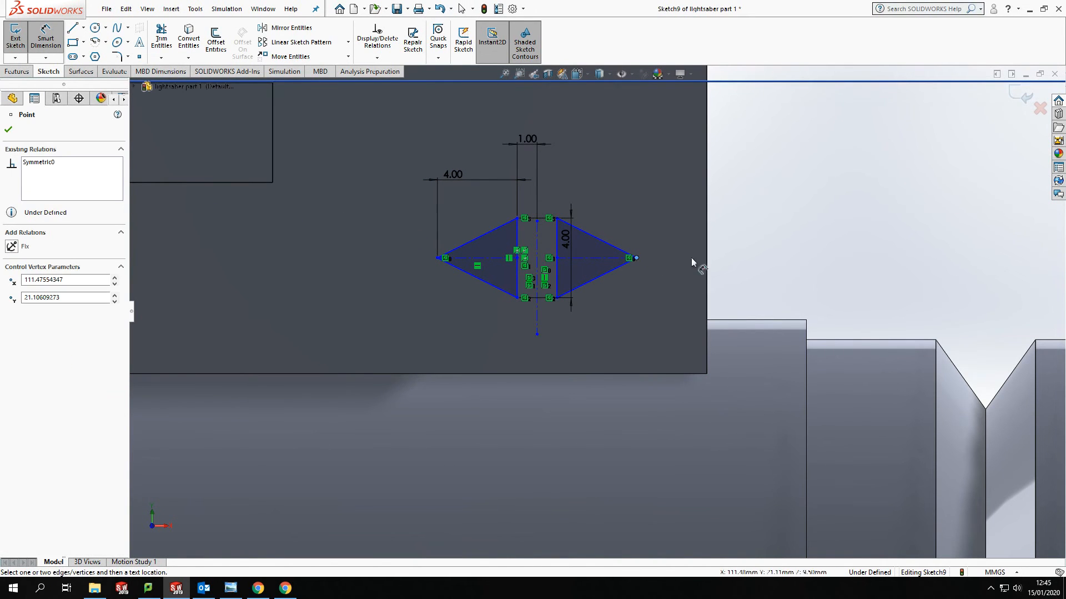
click(707, 267)
click(662, 309)
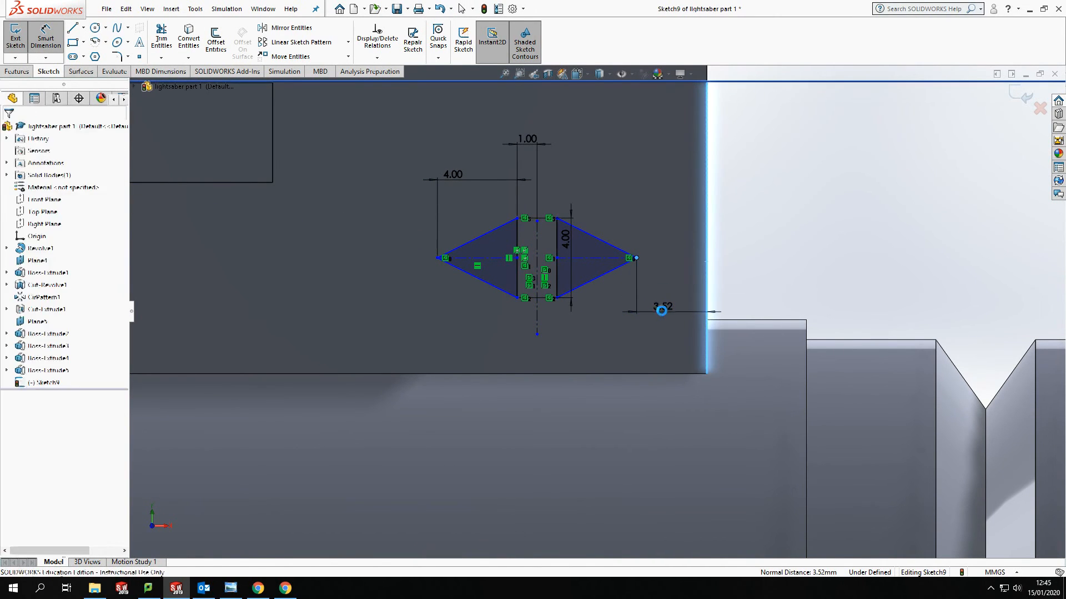
text(5)
key(Return)
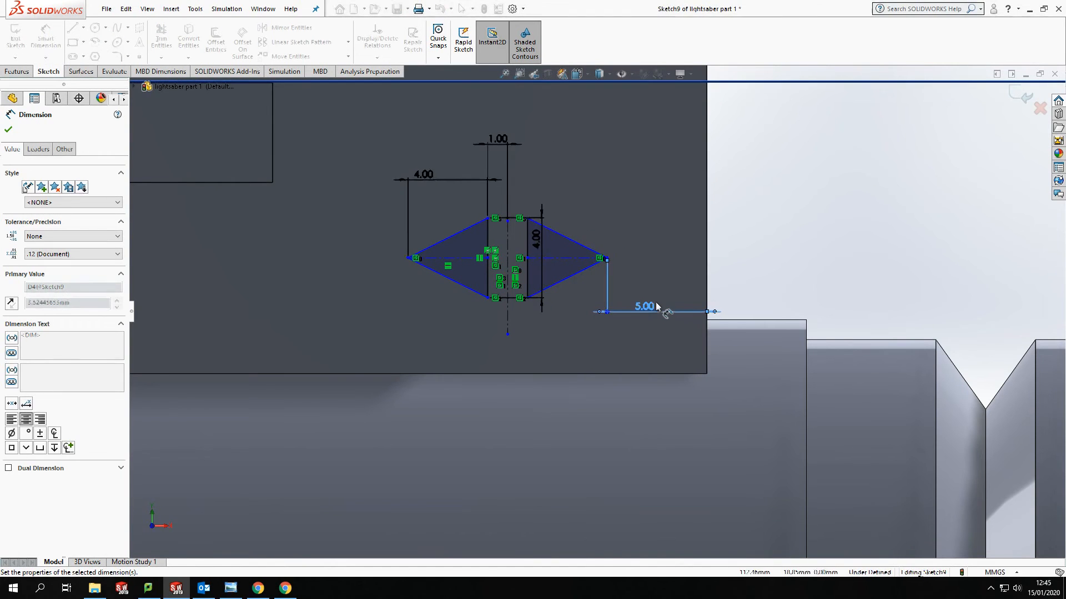
key(Escape)
Step: Dimension the vertical distance from the mirrored triangle's right tip to the block's lower edge to 5 mm
click(608, 257)
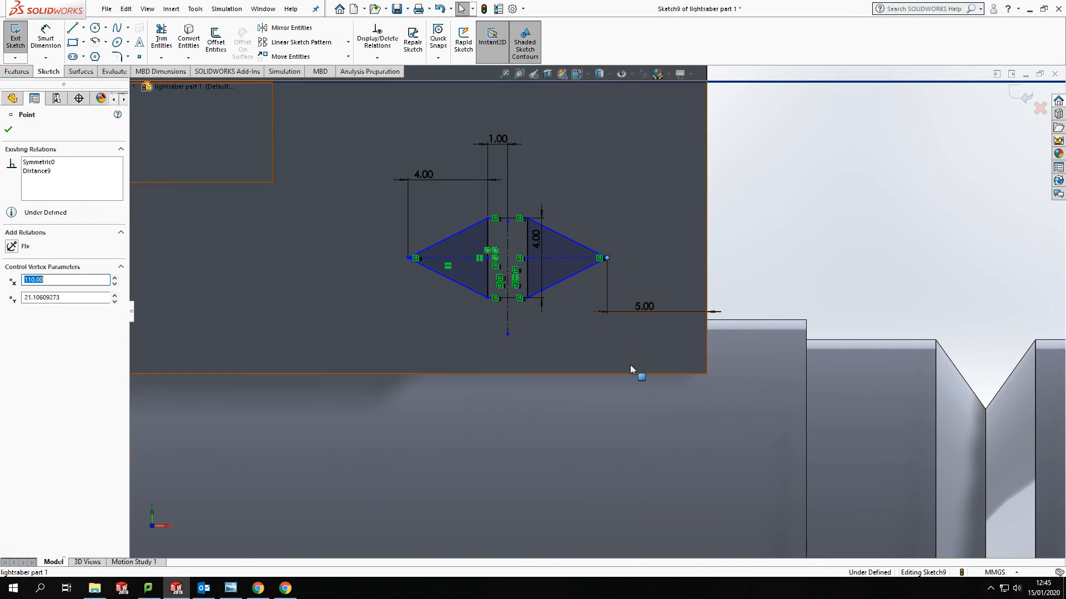
click(634, 272)
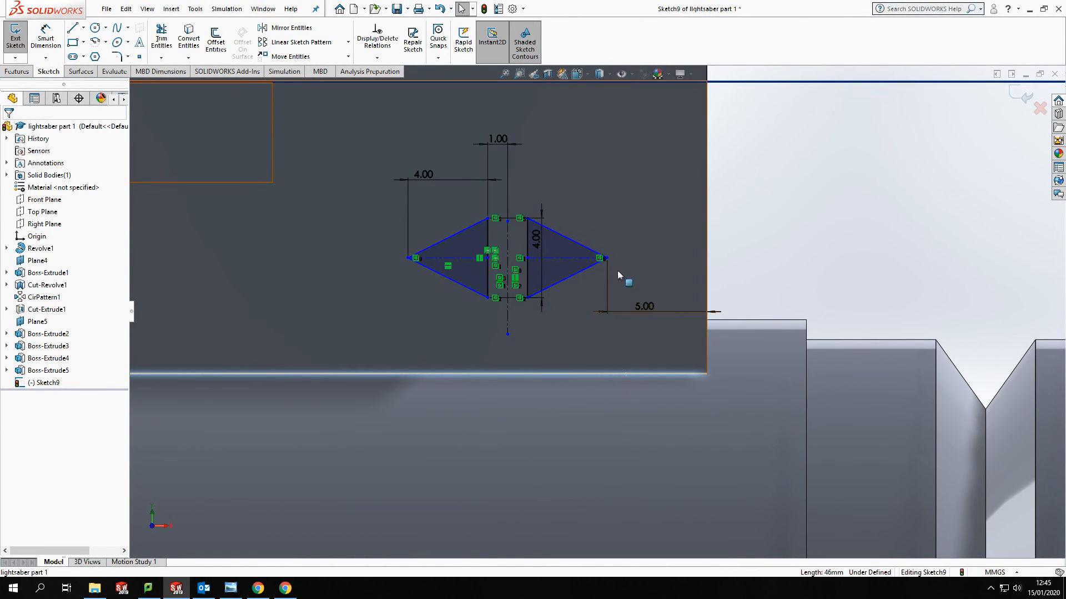
click(45, 42)
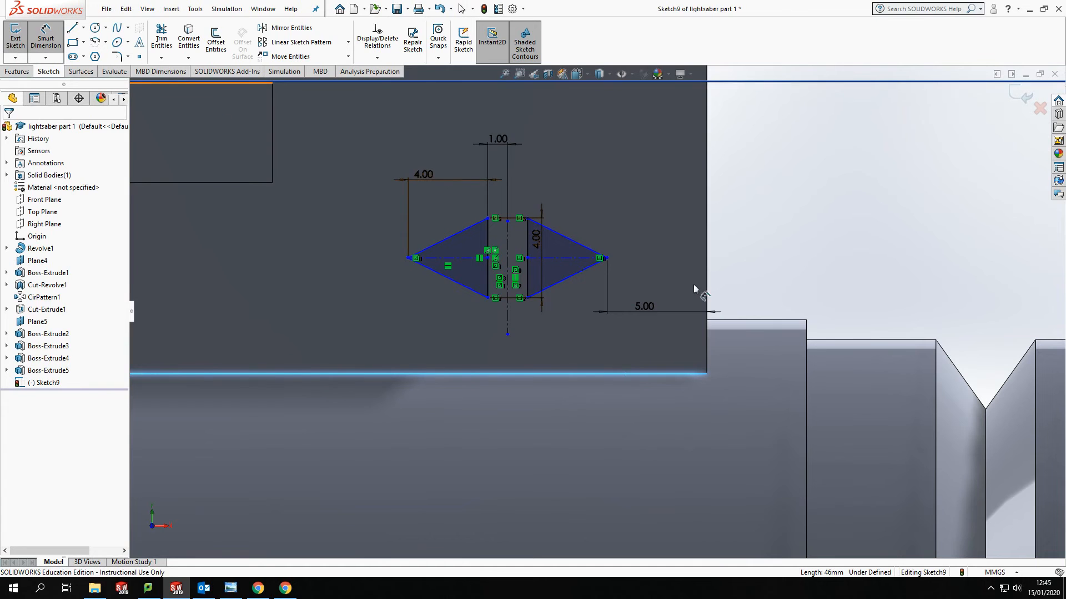
click(607, 259)
click(624, 374)
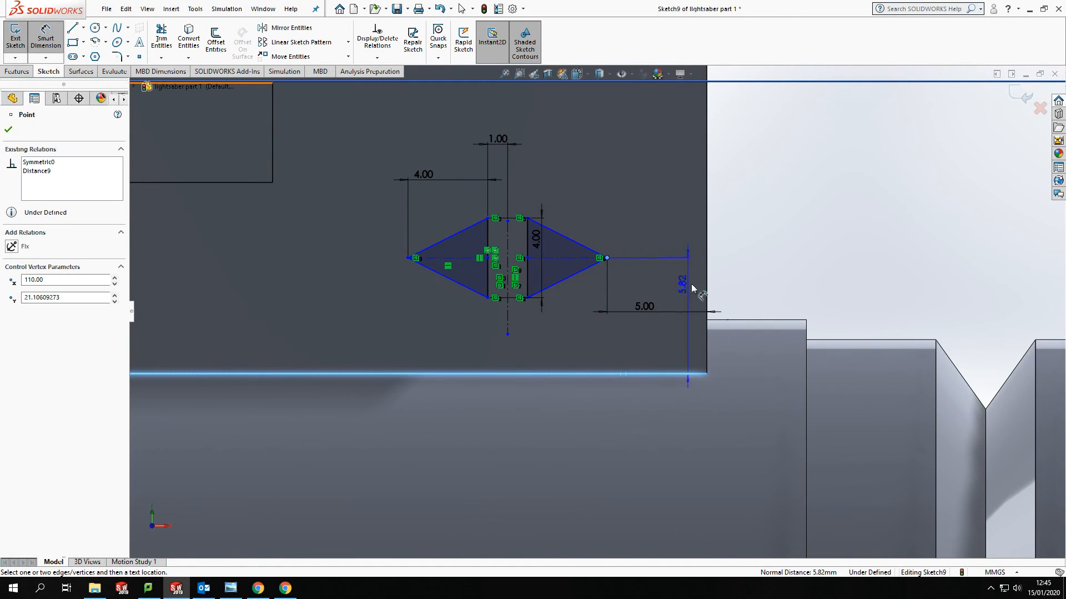
click(758, 286)
text(5)
key(Return)
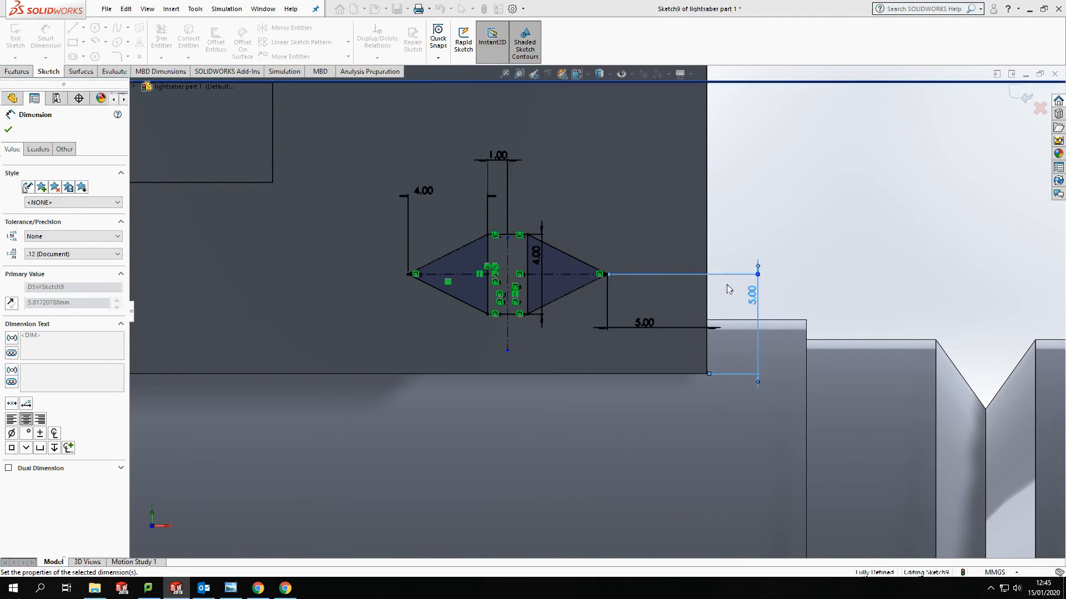
Step: Extrude the two triangles as a blind boss 1 mm deep, merged with the block
scroll(581, 247, up, 2)
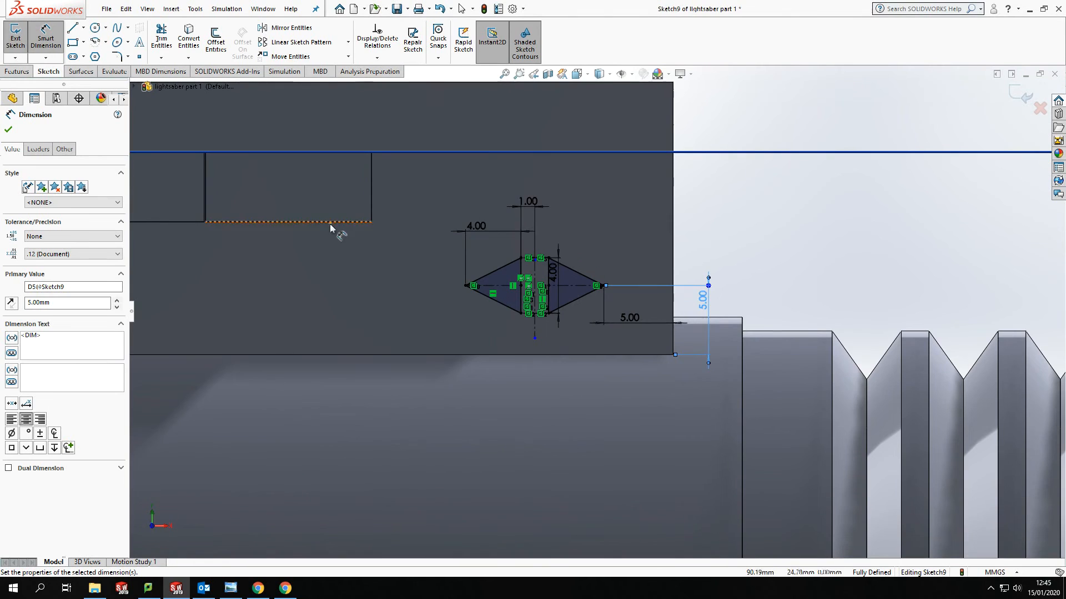
click(17, 71)
click(20, 40)
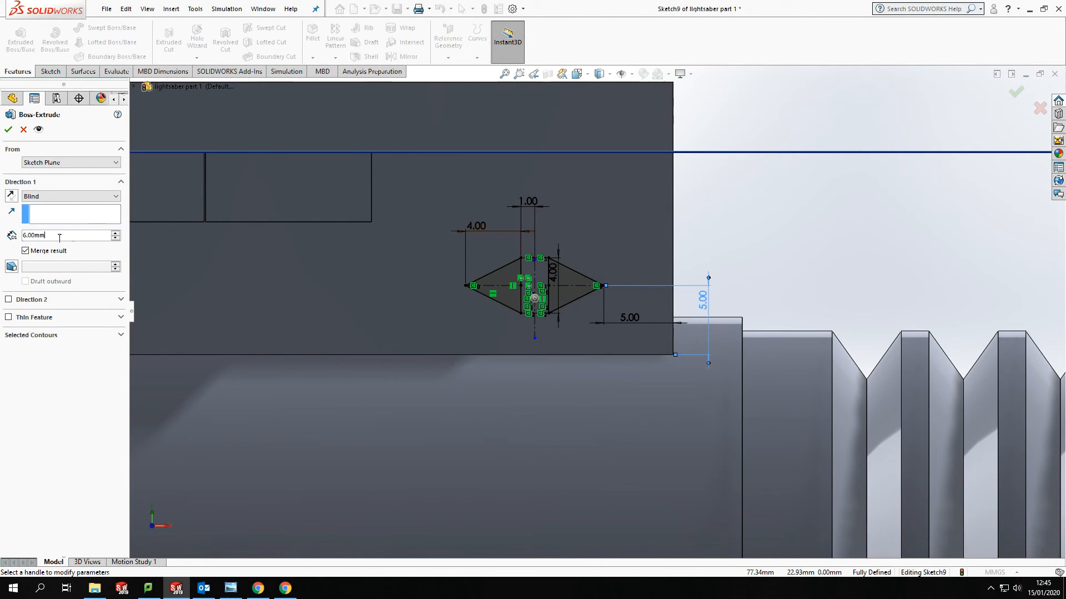
text(1)
key(Return)
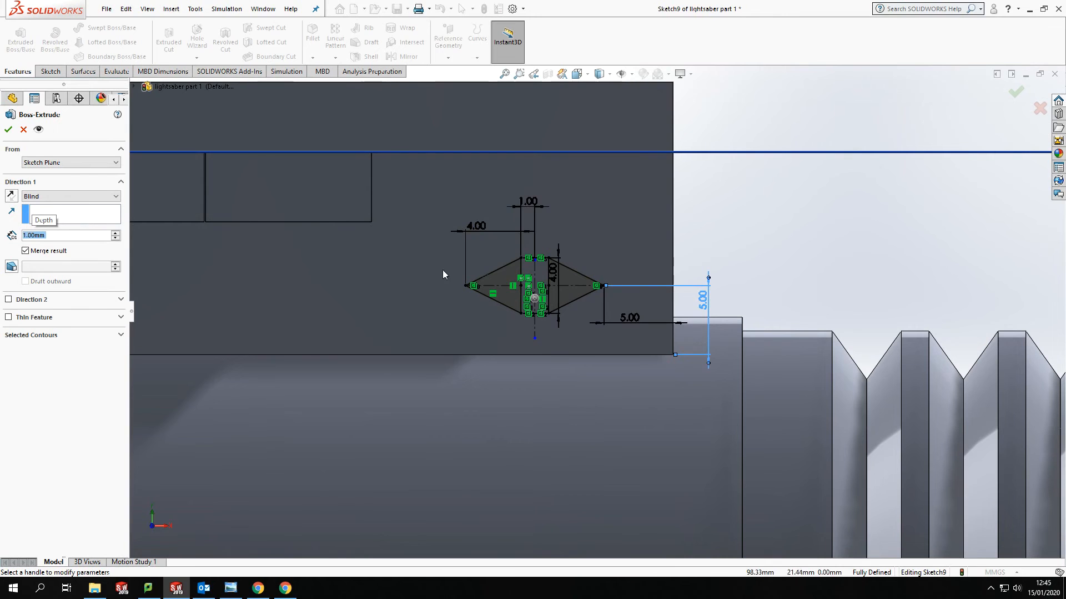
click(9, 129)
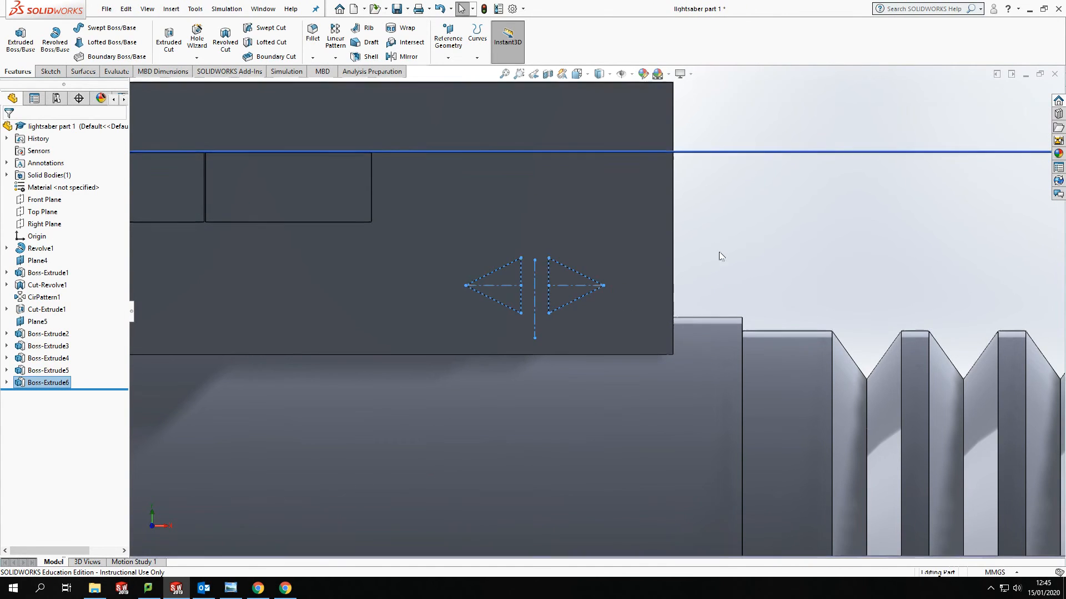
Step: Examine the raised triangles on the block, the ribbed body and the end section with its hole and tapered blocks
scroll(539, 289, up, 6)
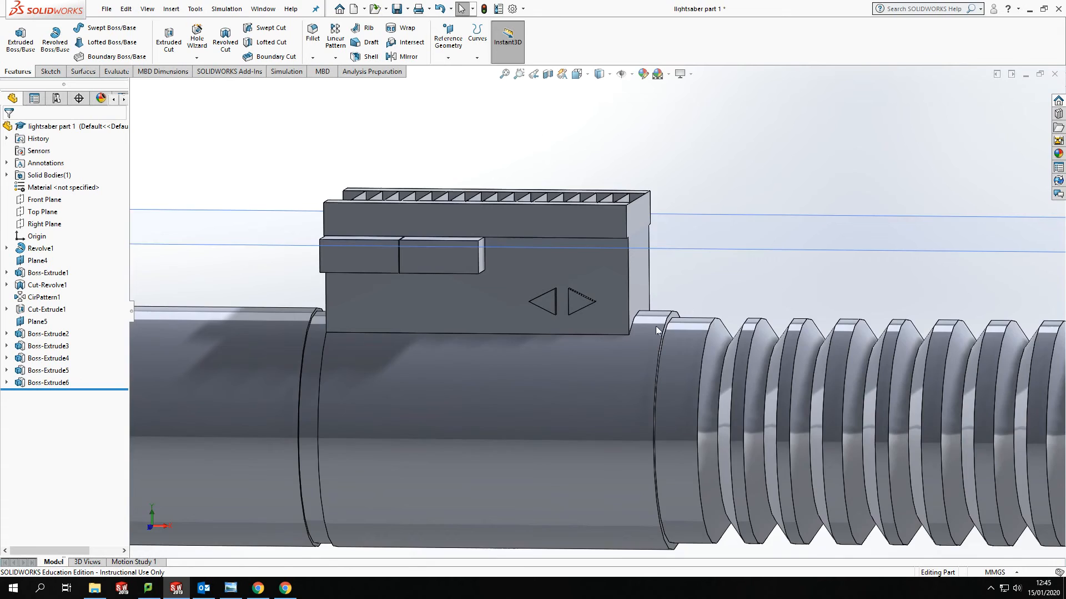
scroll(598, 357, up, 2)
scroll(585, 346, down, 1)
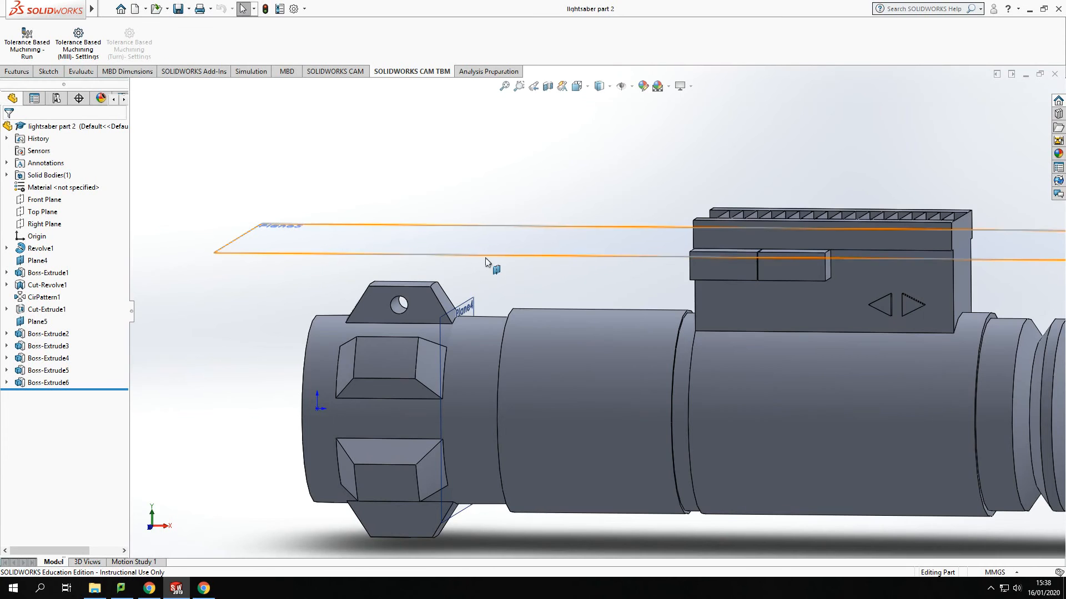
click(477, 258)
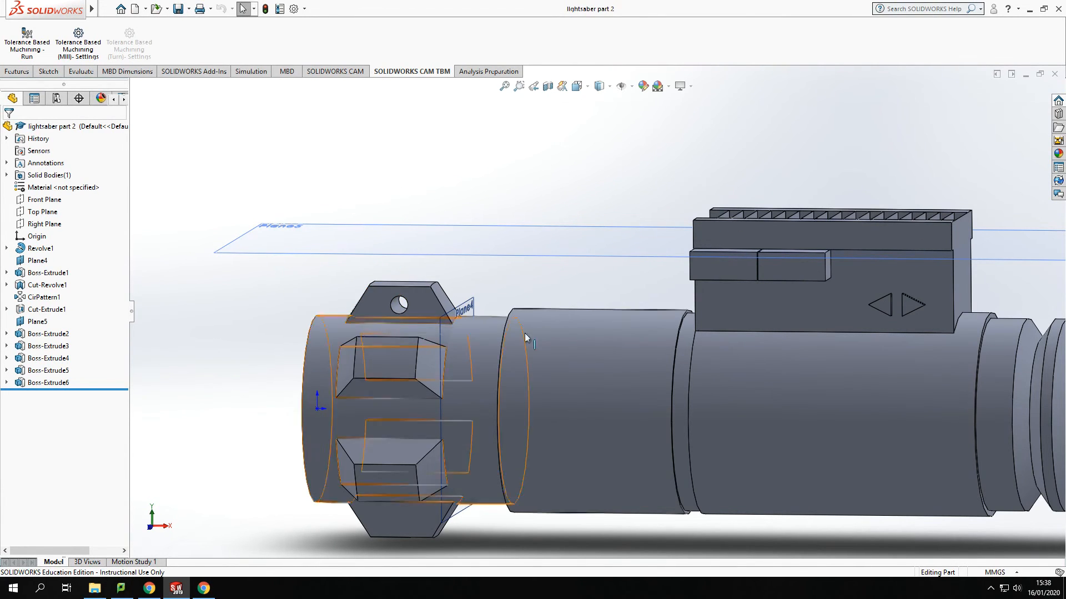
scroll(760, 343, up, 5)
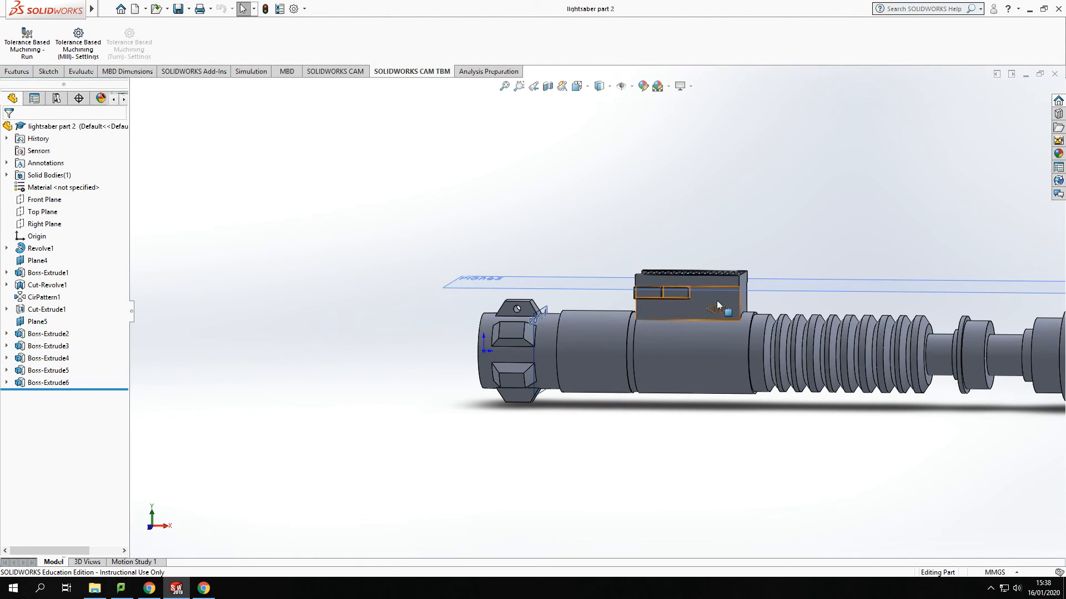
scroll(721, 304, down, 3)
middle_drag(759, 237, 770, 261)
scroll(770, 261, up, 4)
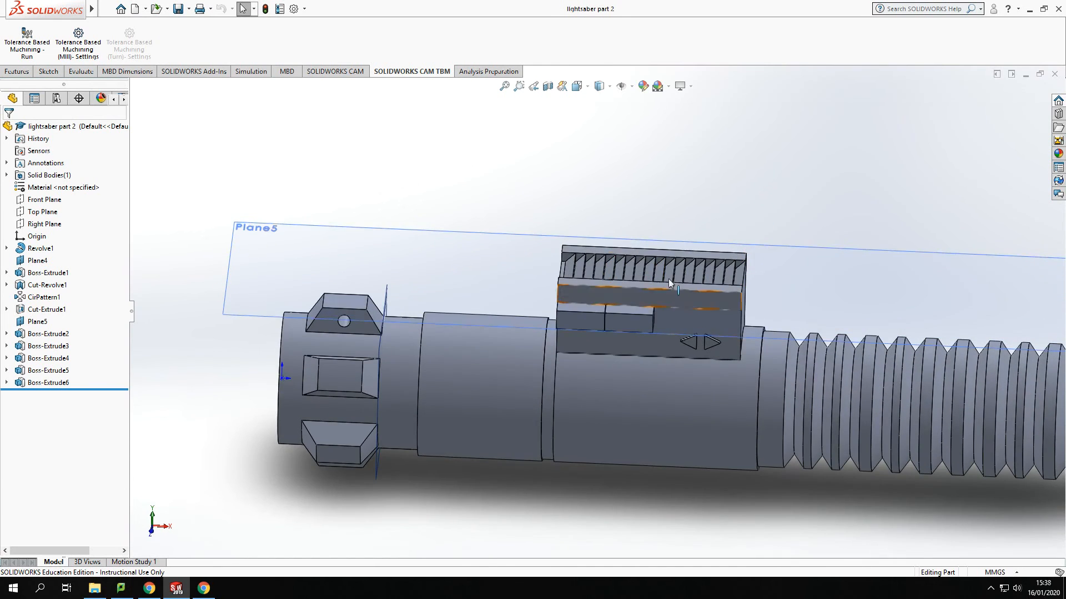
scroll(666, 338, down, 2)
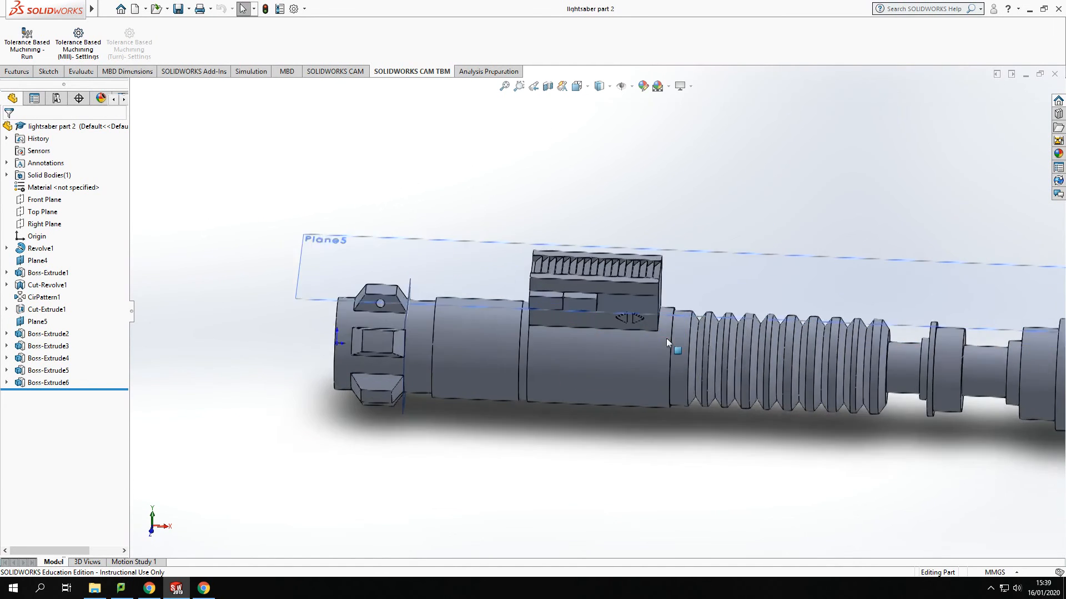
scroll(665, 338, up, 2)
scroll(632, 324, down, 3)
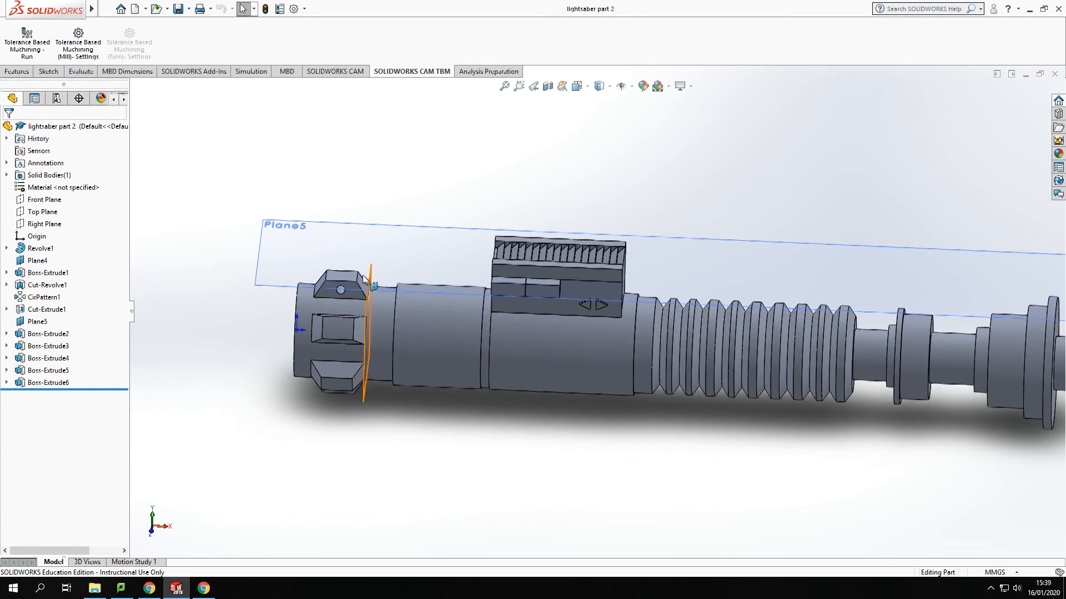
scroll(371, 325, down, 4)
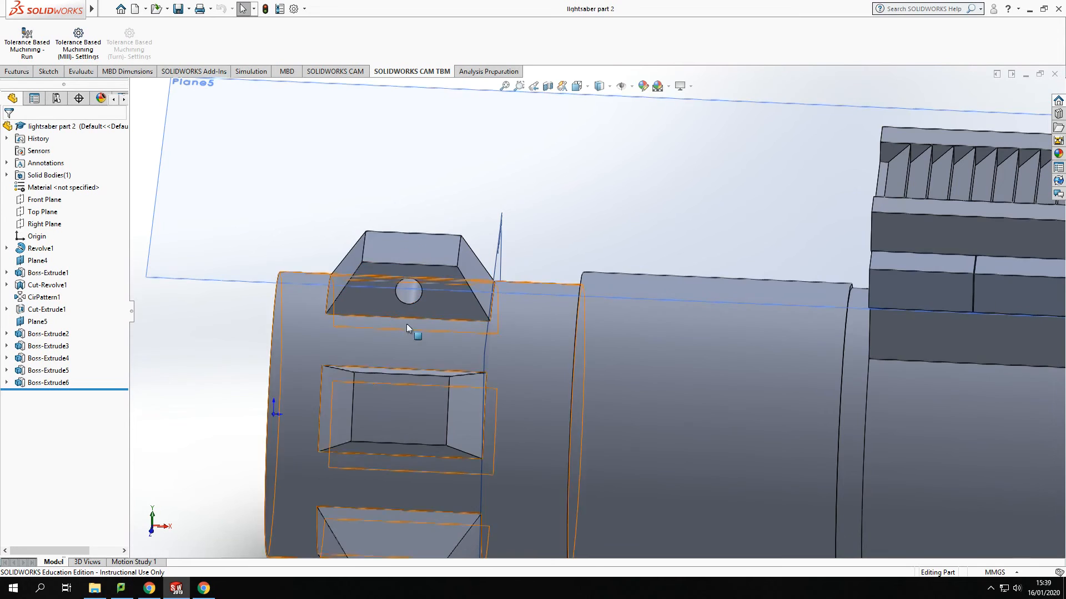
scroll(406, 324, up, 2)
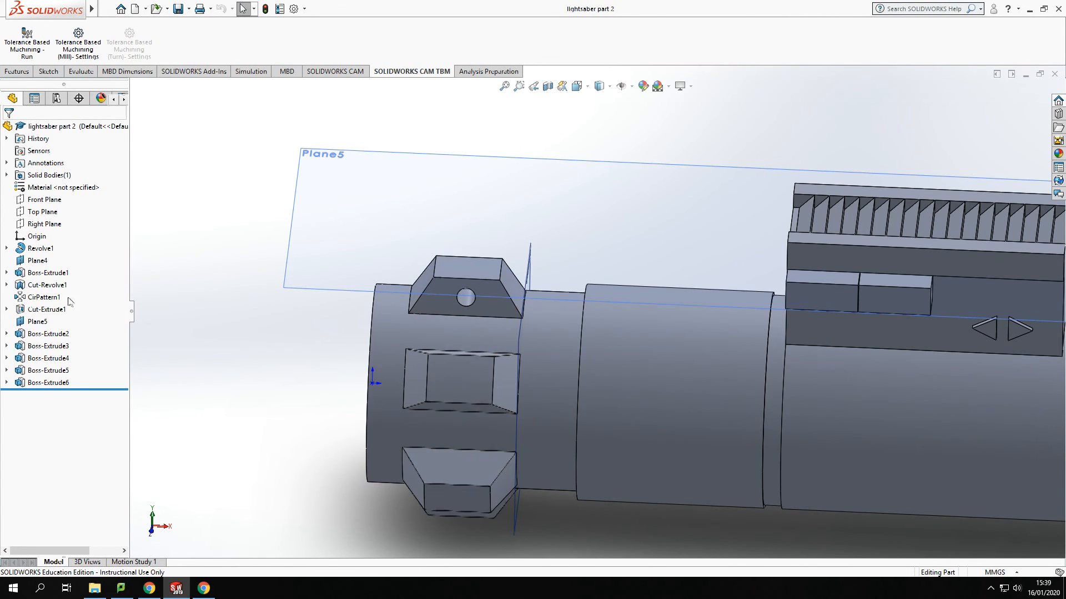
Step: Start a new sketch on the Front Plane and orient the view normal to it
click(45, 199)
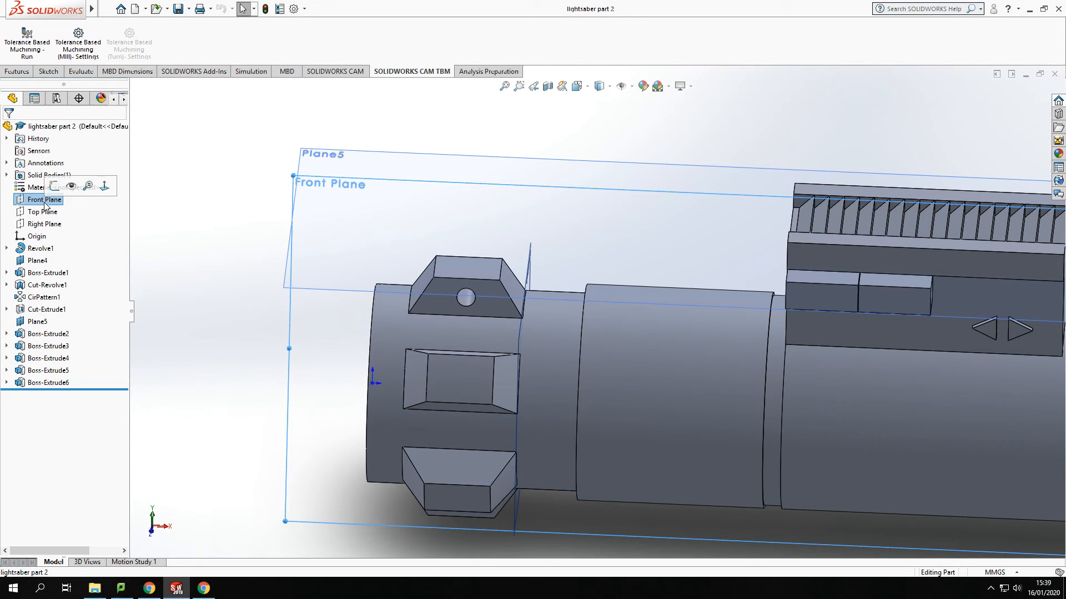
click(54, 187)
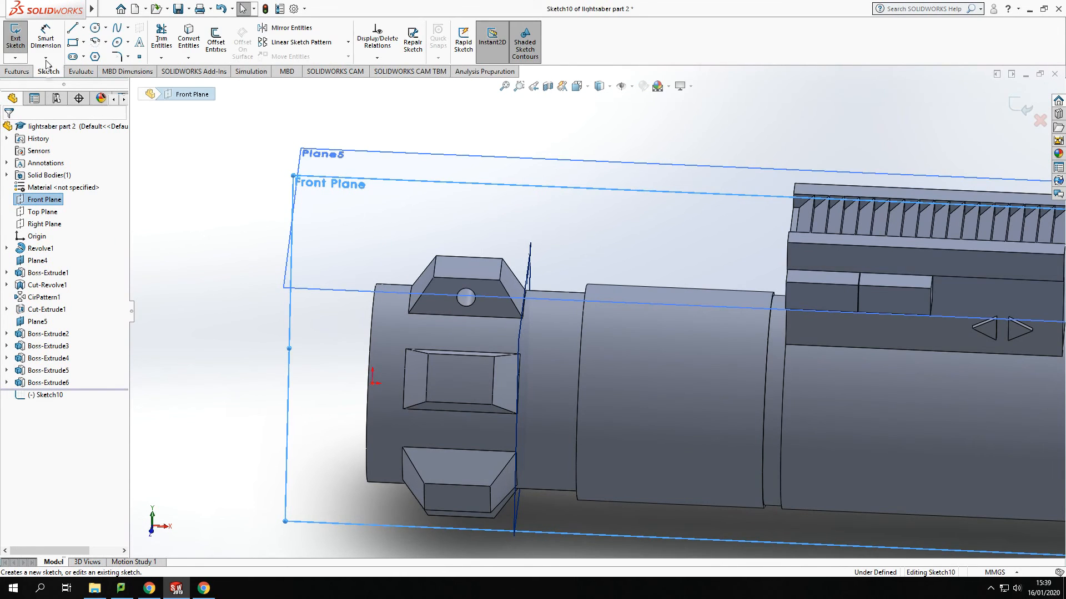
click(84, 27)
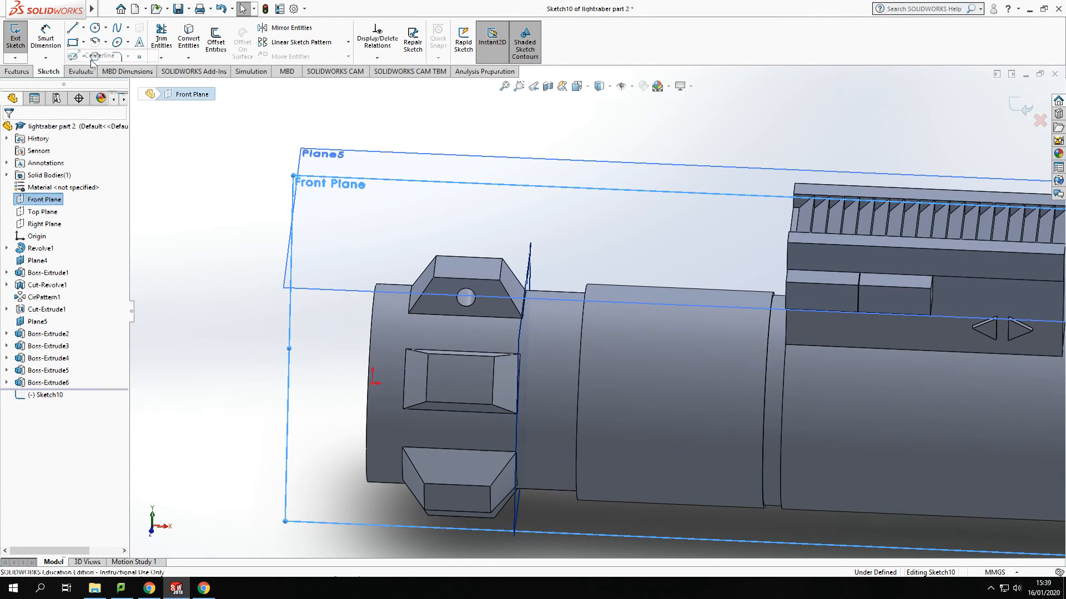
click(97, 51)
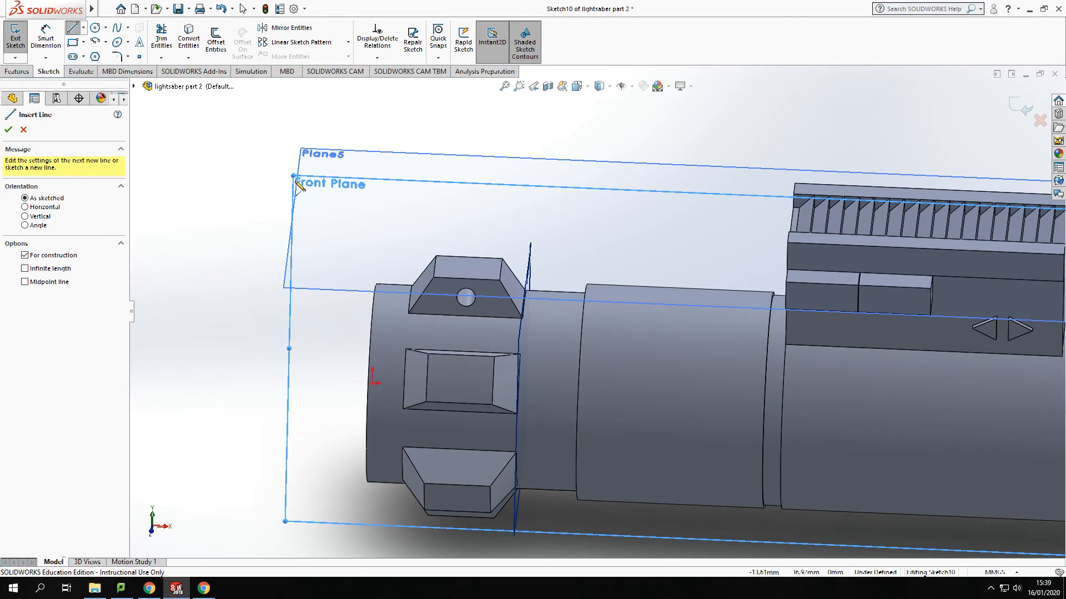
key(Escape)
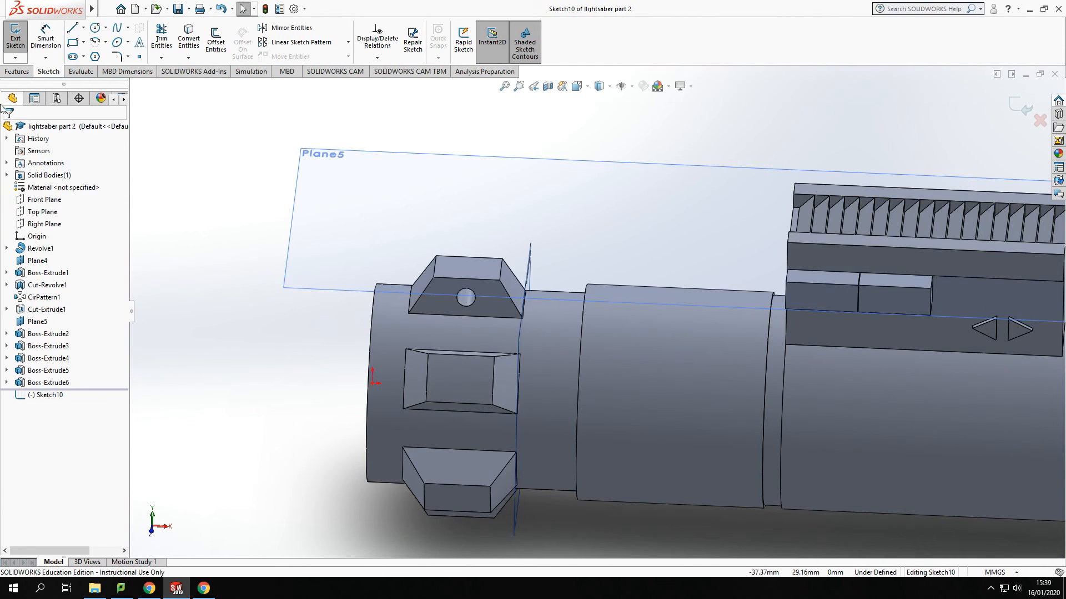
click(45, 199)
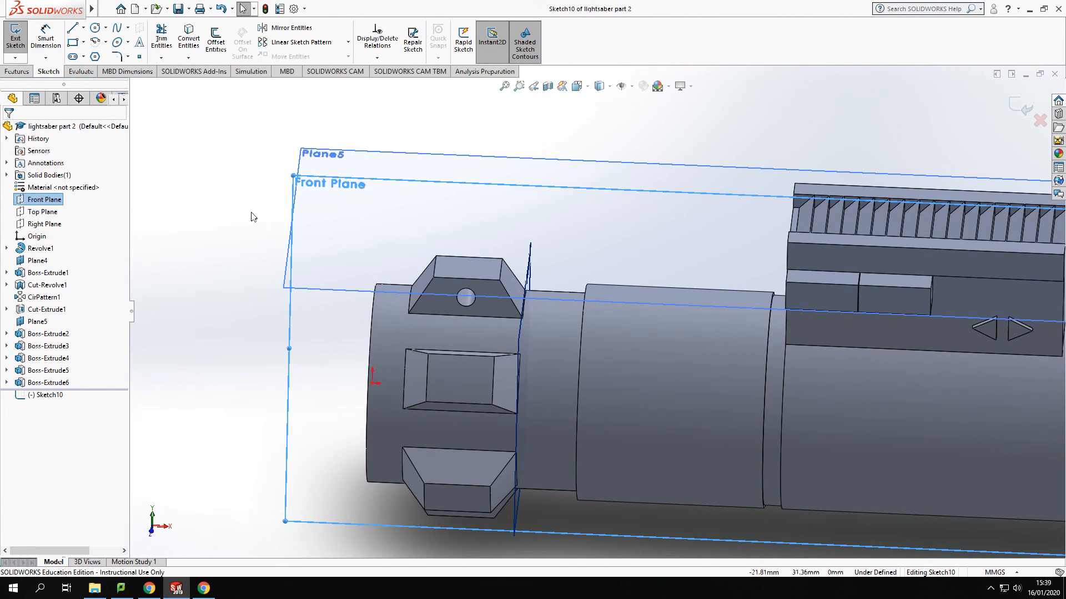
middle_drag(314, 262, 326, 290)
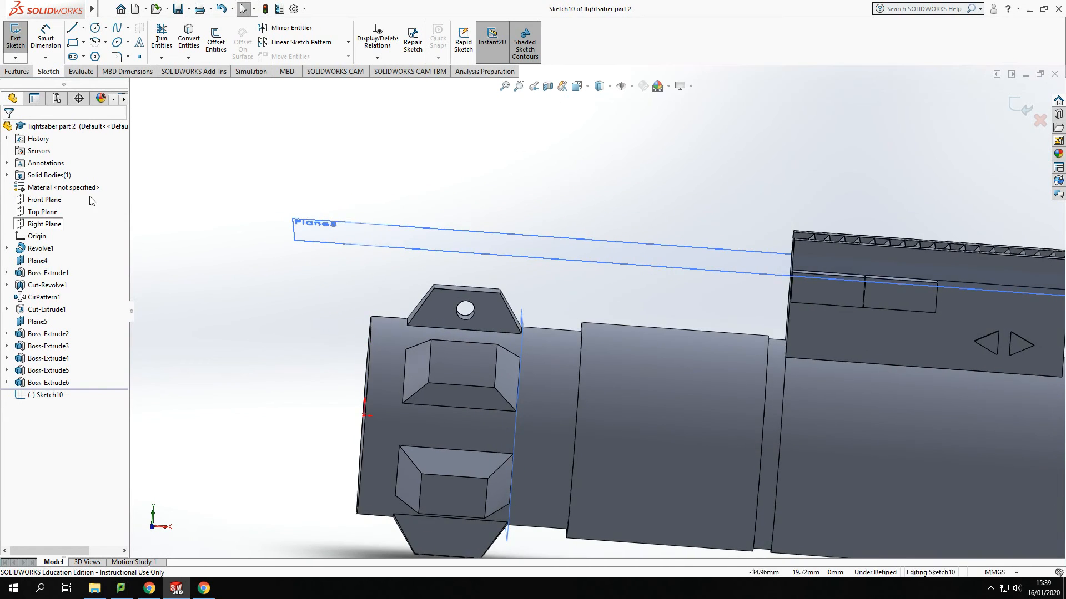
right_click(45, 201)
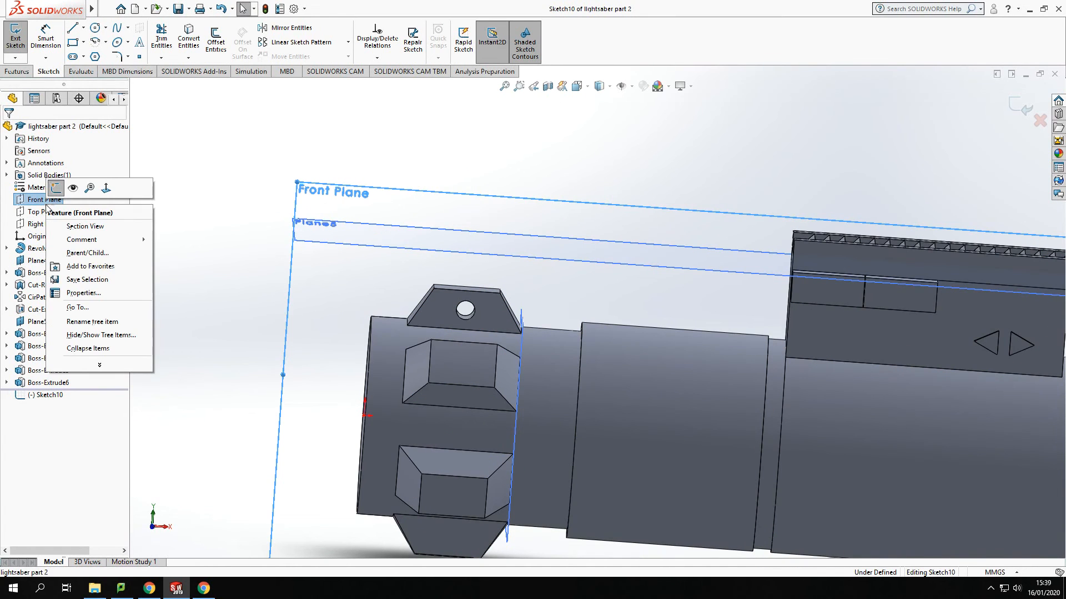
click(105, 188)
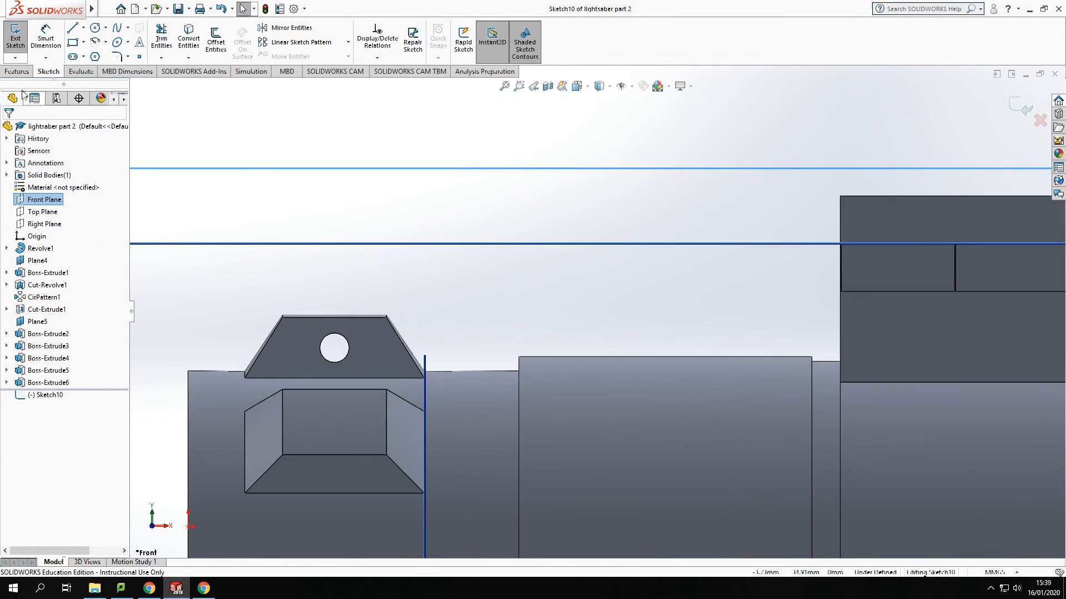
Step: Draw a diagonal centreline from the centre of the hole up past the tapered block's upper corner and close the sketch
click(84, 28)
click(87, 58)
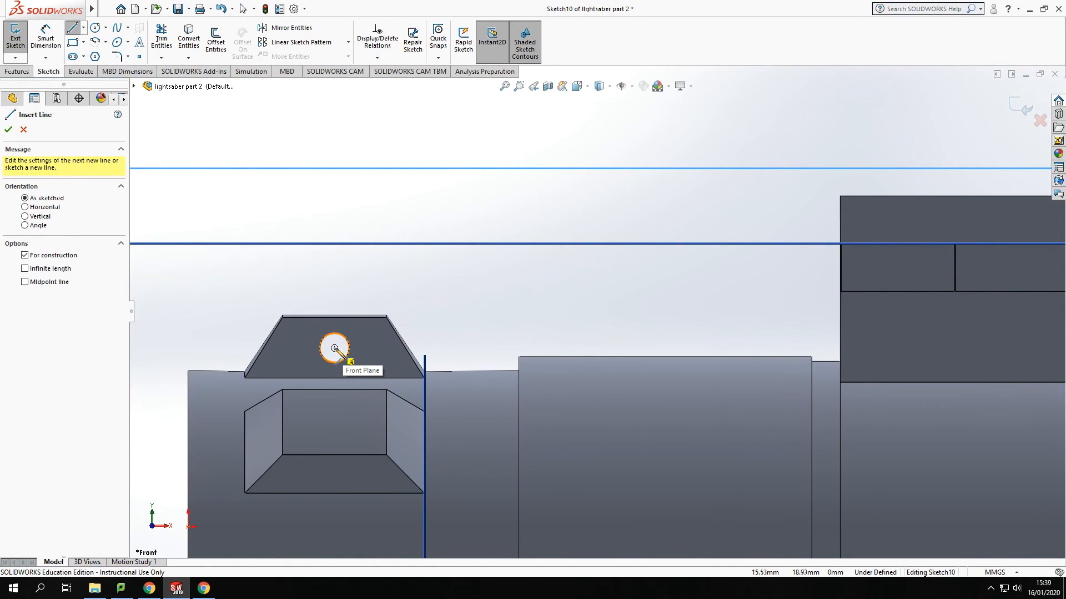
click(335, 349)
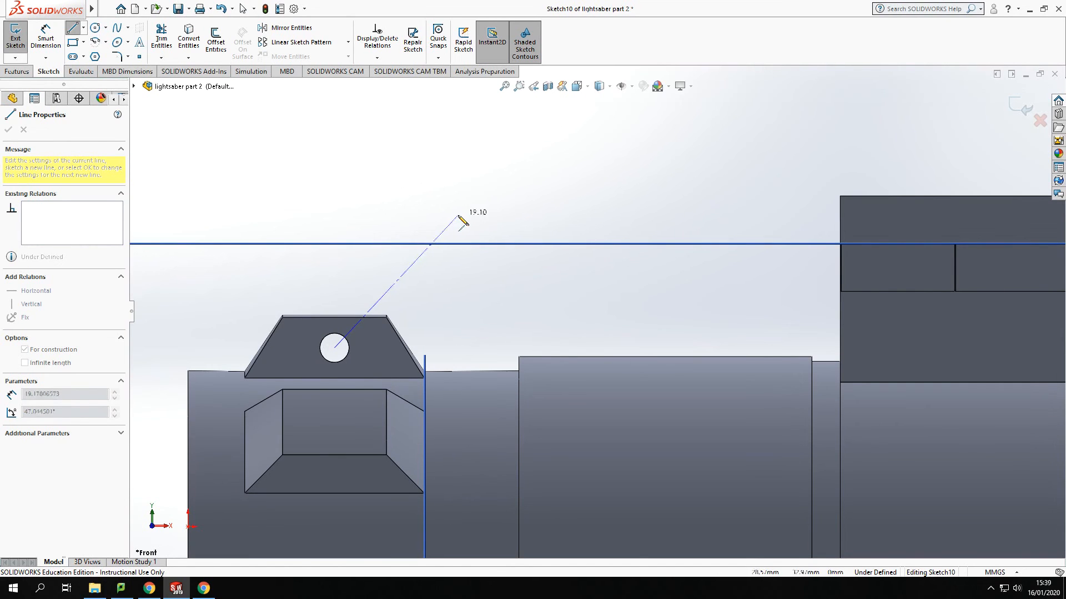
click(473, 255)
key(Escape)
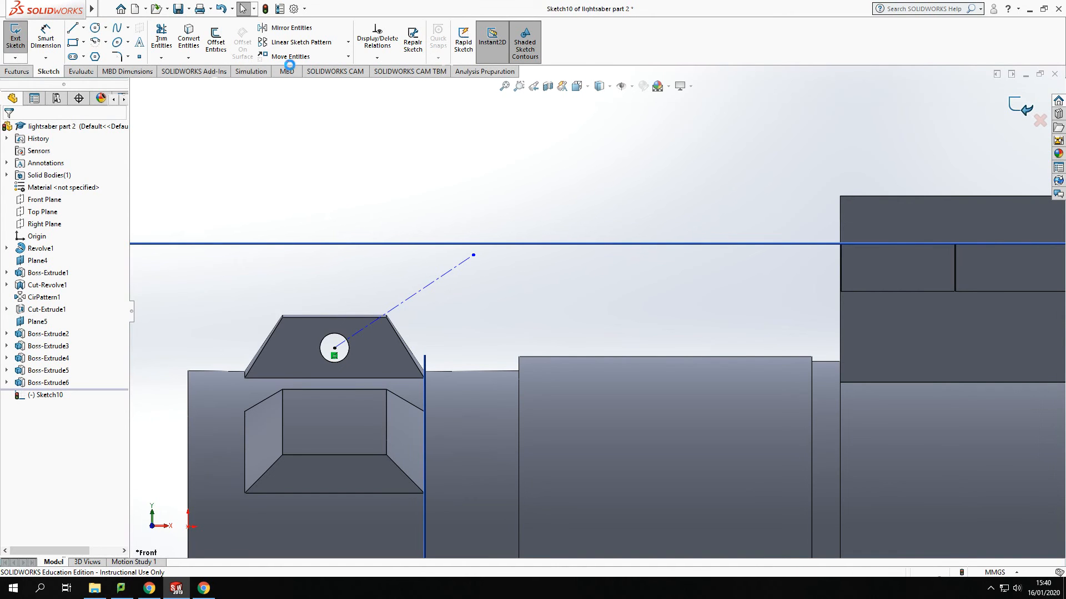
click(1024, 116)
Step: Create a reference plane perpendicular to the diagonal centreline and coincident with its endpoint at the hole's centre
click(13, 72)
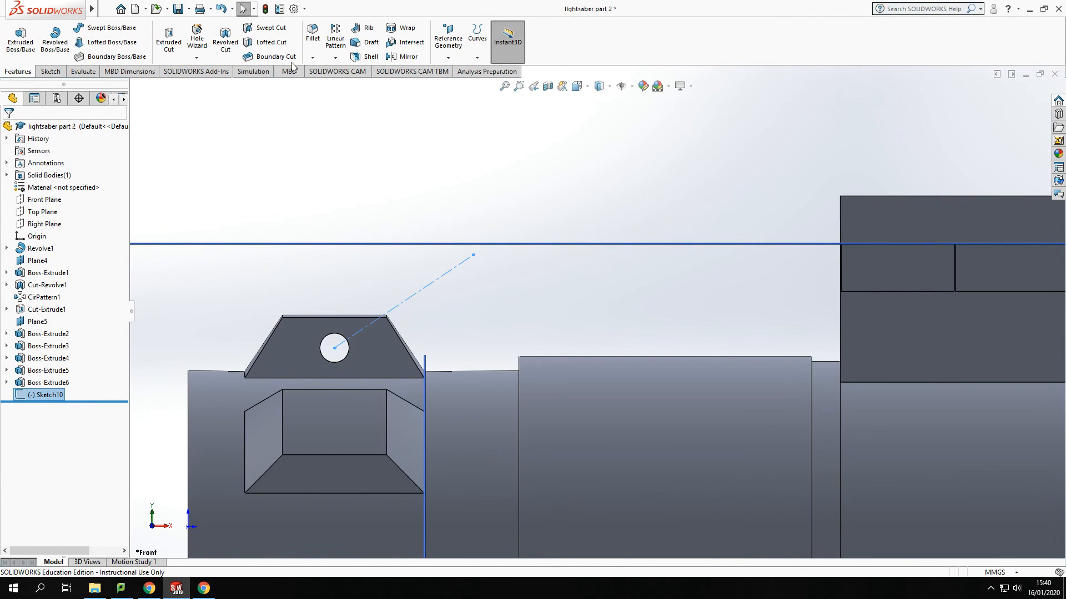
click(449, 44)
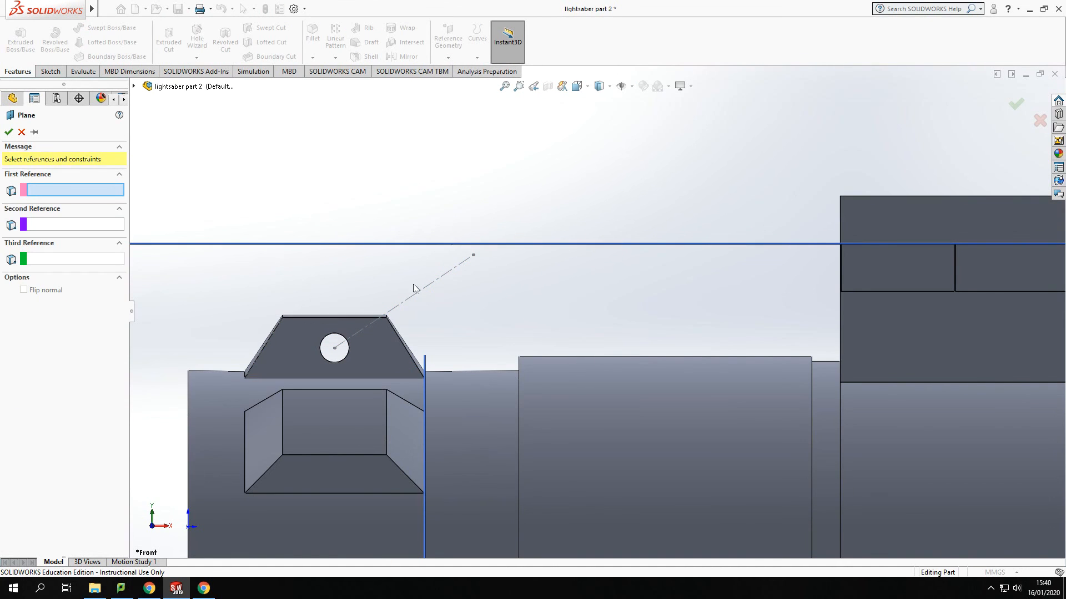
click(435, 285)
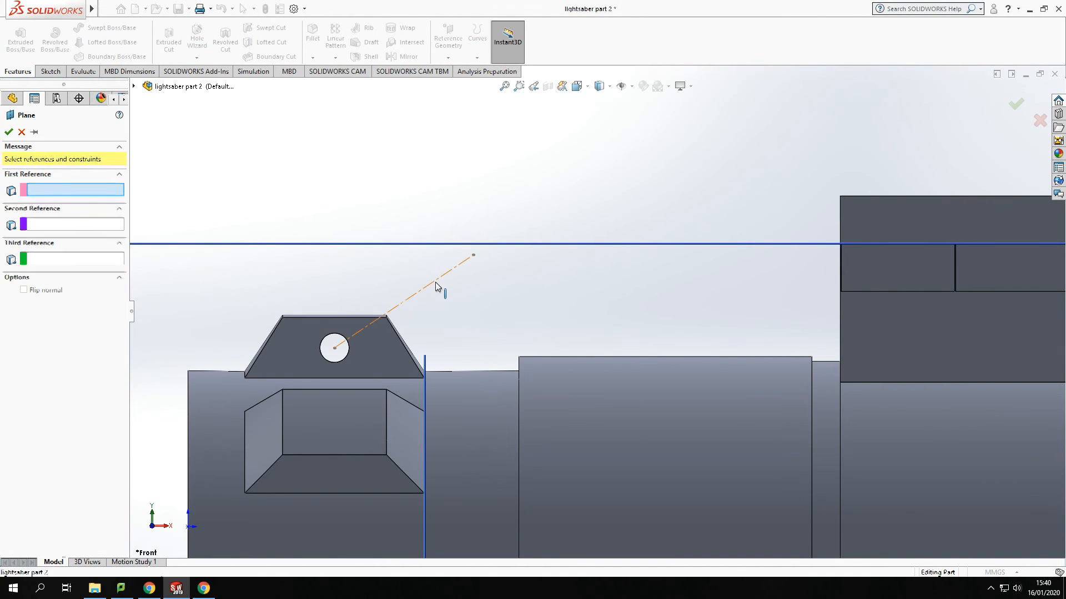
click(335, 348)
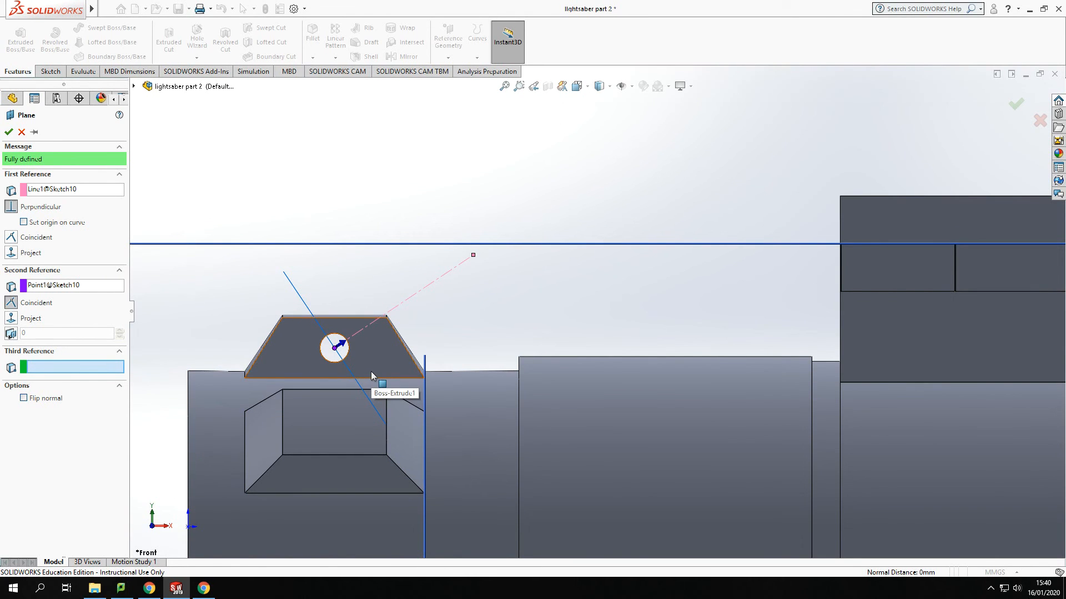
click(8, 132)
Step: Start a sketch on the new angled plane through the hole and orient the view normal to it
scroll(214, 262, down, 2)
middle_drag(372, 332, 576, 338)
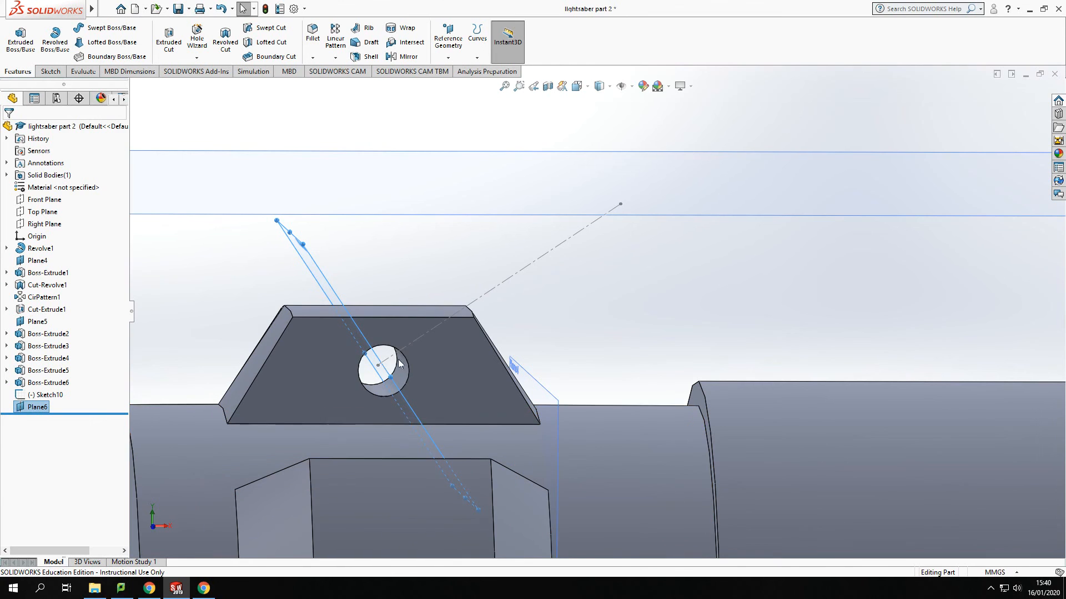
middle_drag(333, 314, 409, 340)
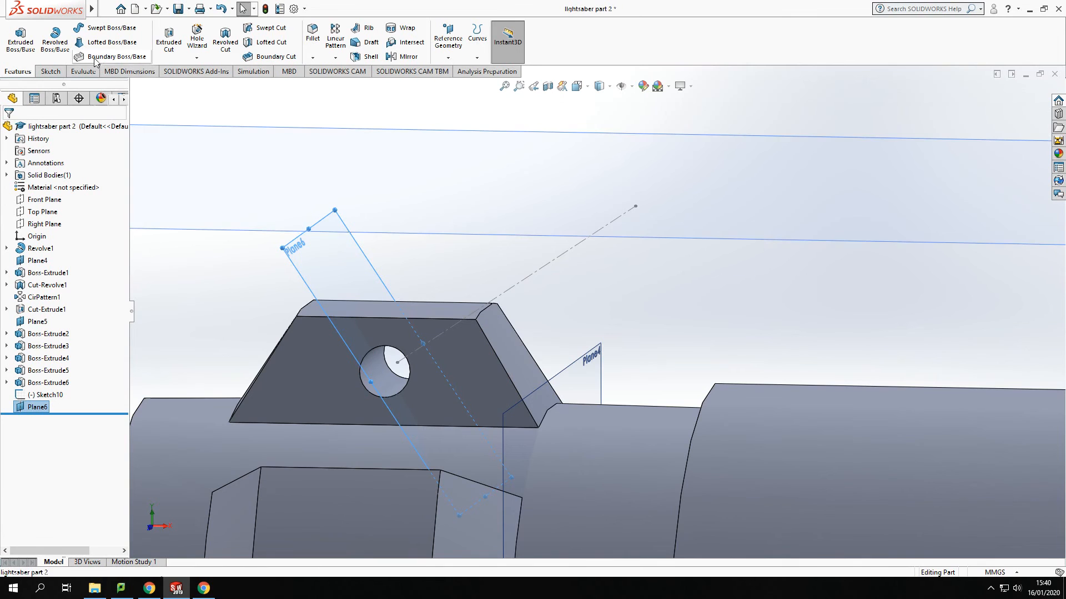
right_click(290, 255)
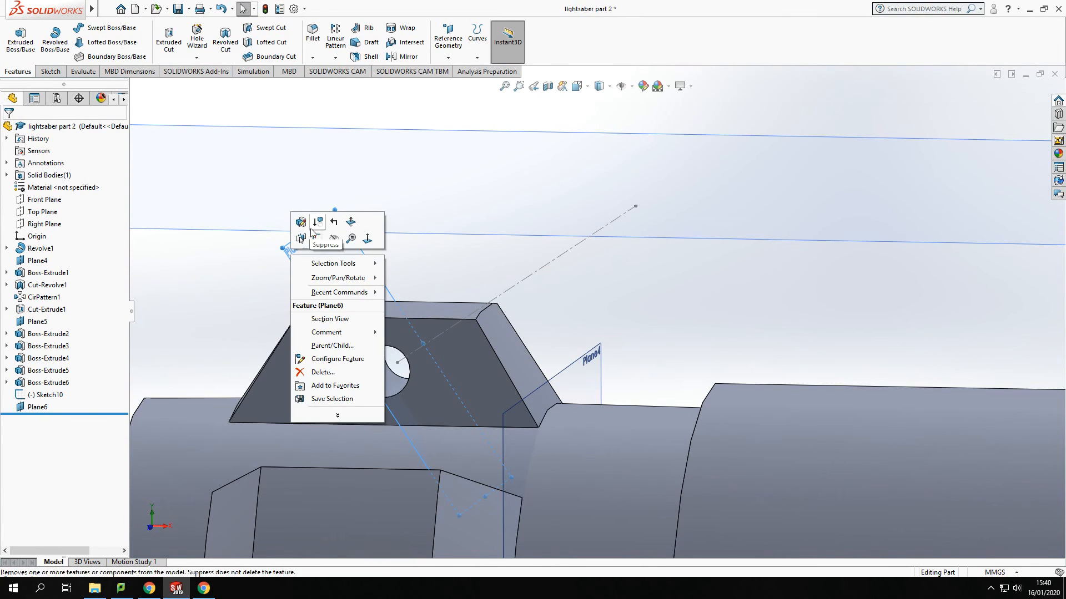
click(317, 240)
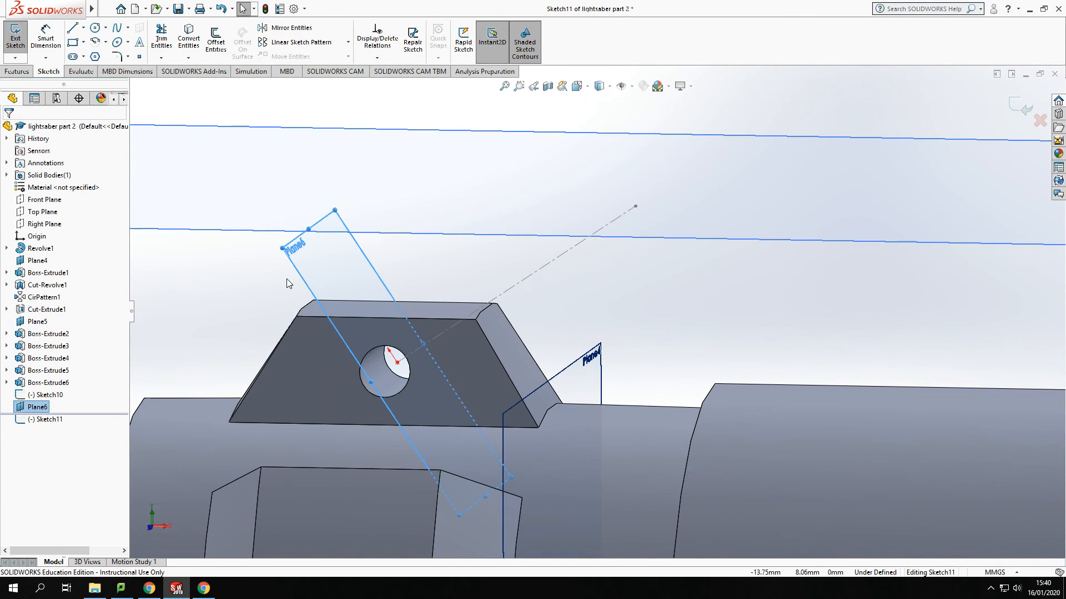
right_click(304, 276)
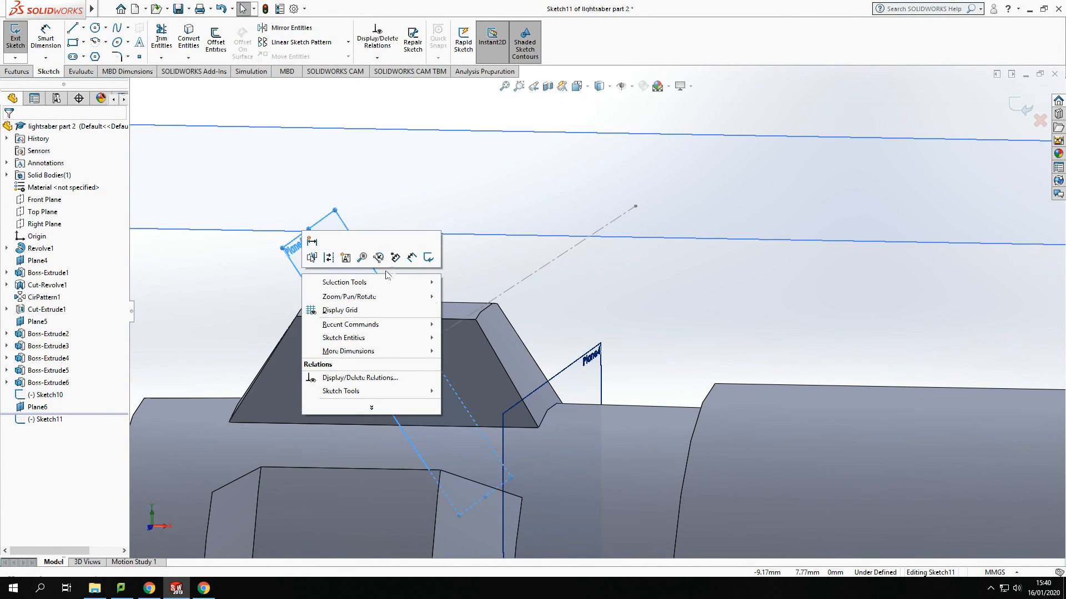
right_click(42, 408)
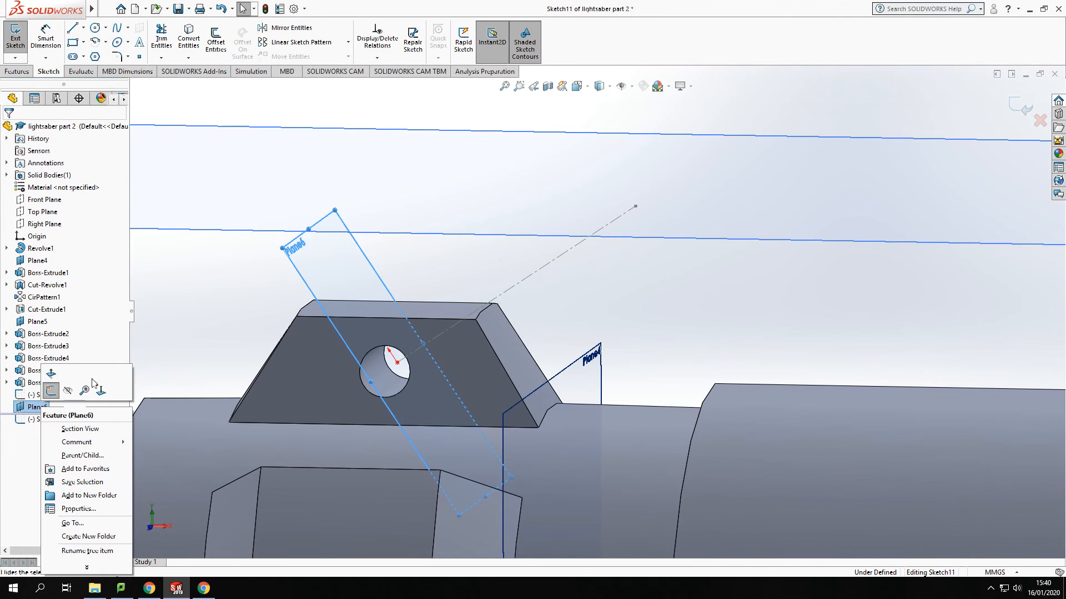
click(110, 388)
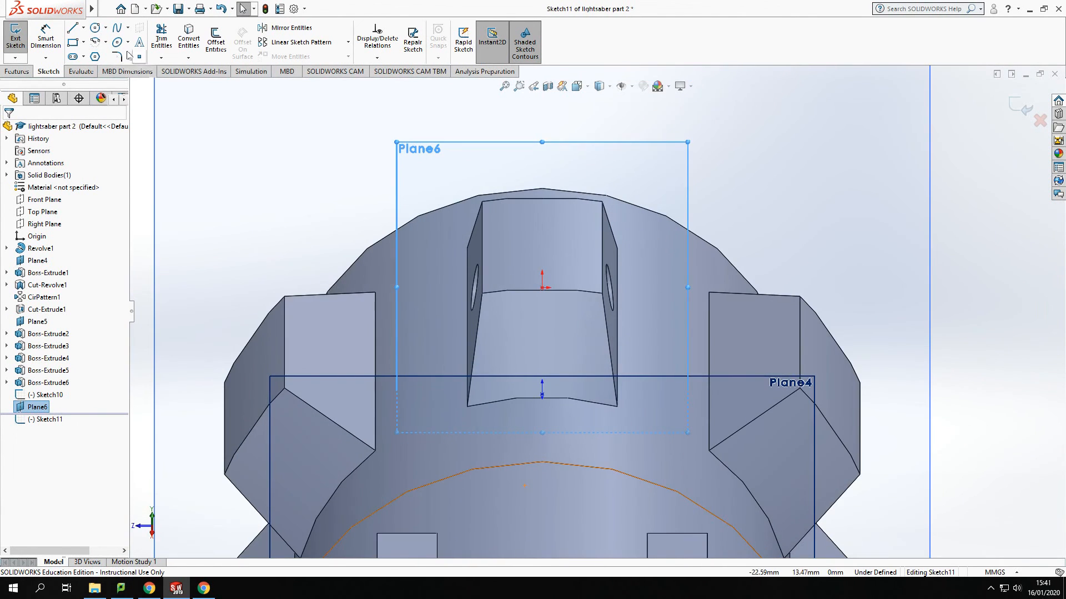
Step: Sketch a closed upright triangle with a two-segment horizontal base about 16 mm wide, centred near the sketch origin, and its apex above the block
click(72, 28)
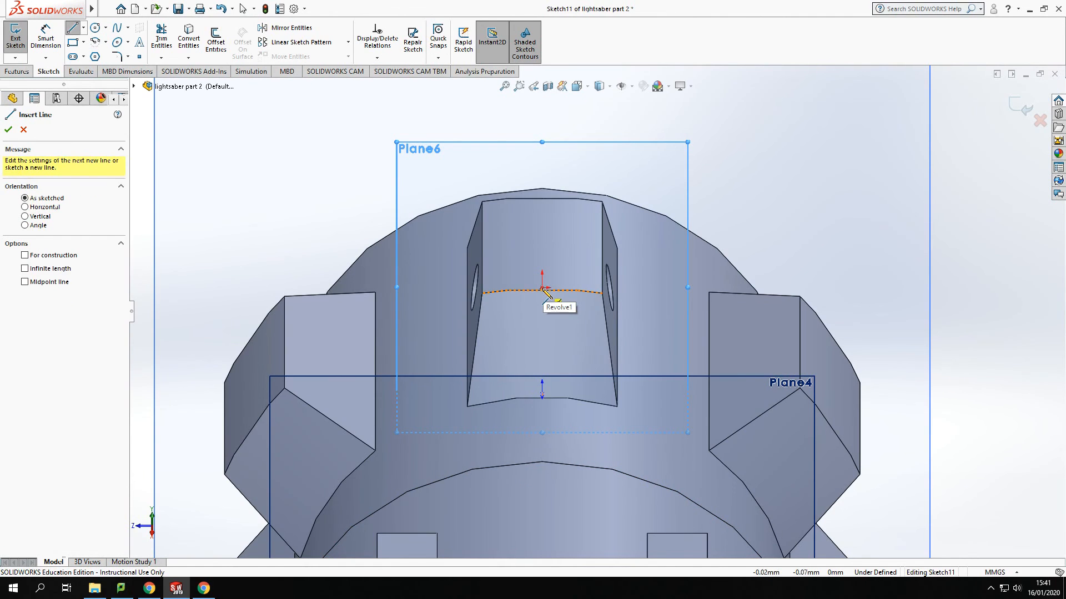
scroll(548, 288, down, 5)
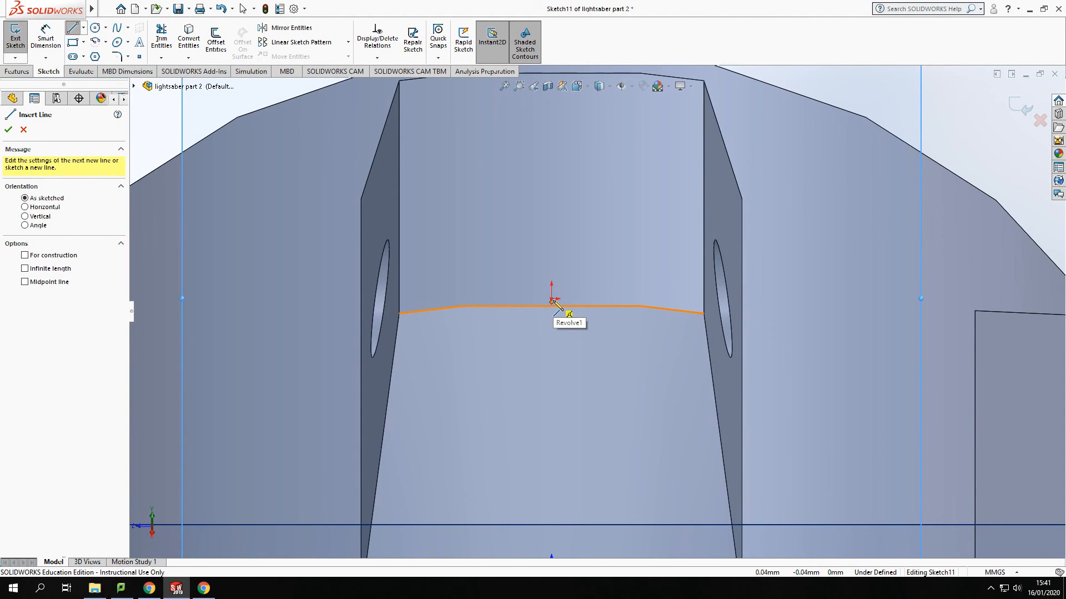
click(552, 300)
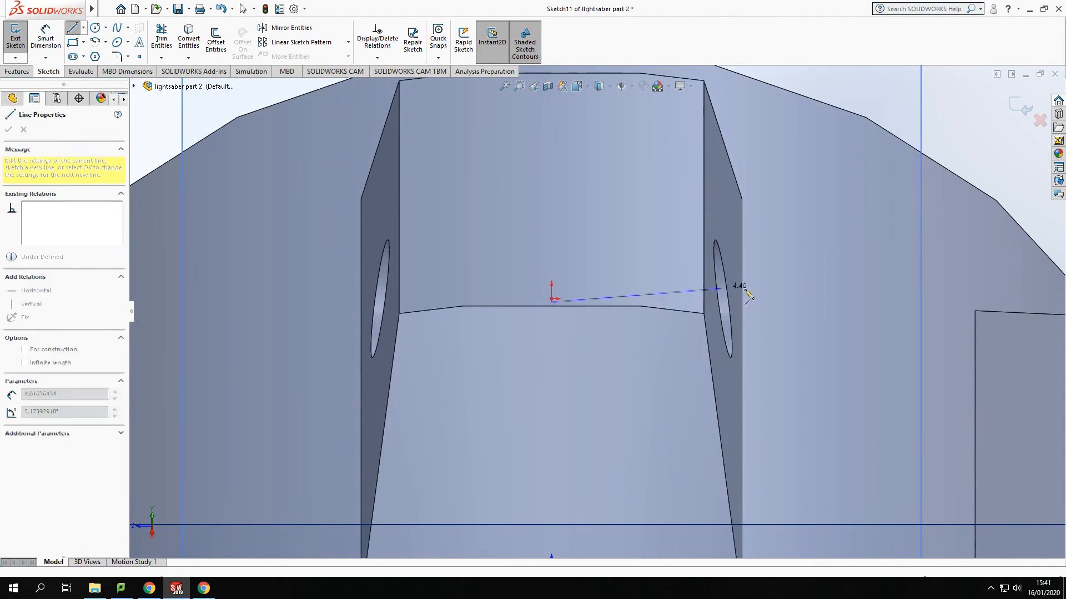
click(851, 301)
scroll(745, 167, up, 2)
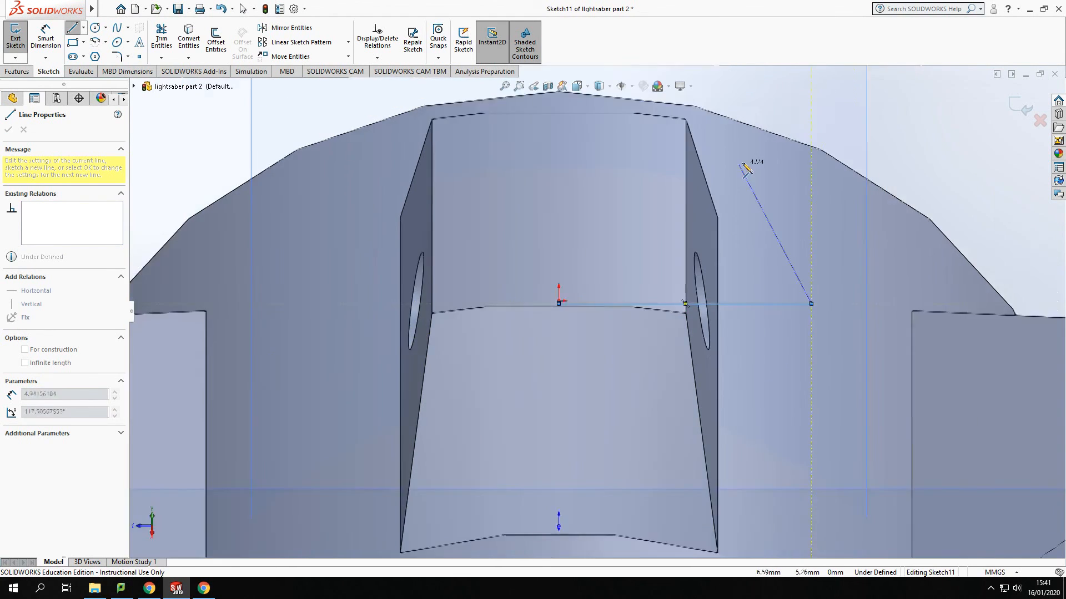
scroll(587, 171, up, 4)
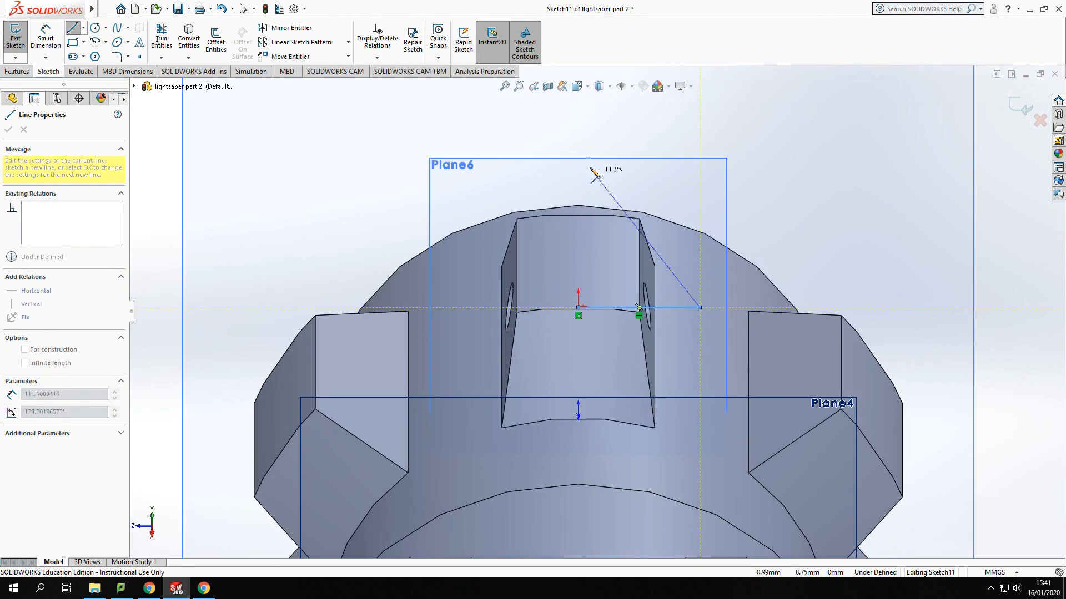
click(577, 138)
click(454, 308)
click(580, 309)
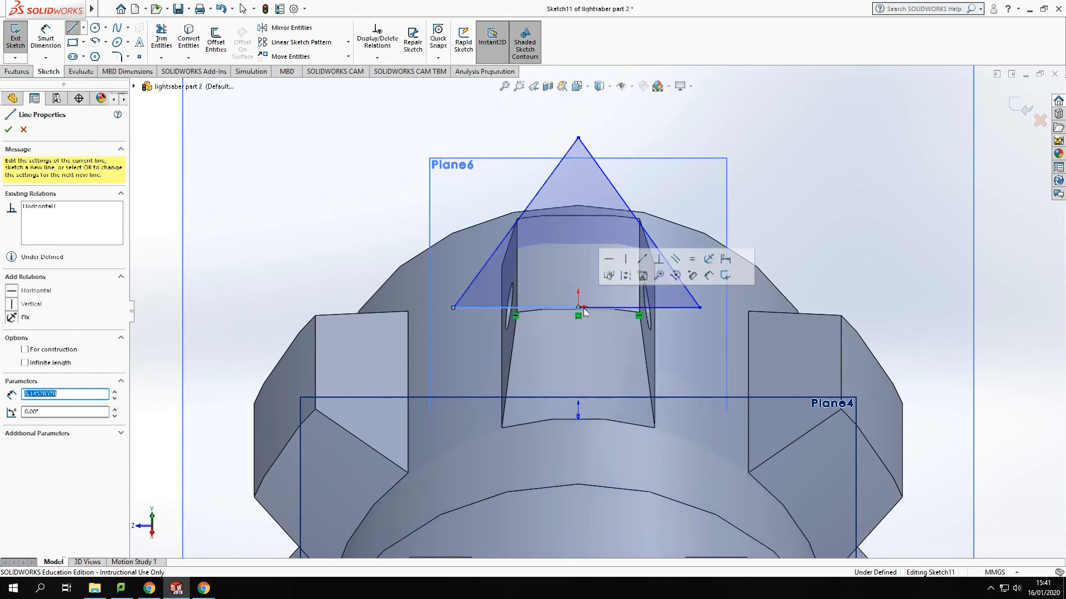
key(Escape)
Step: Try to make one half of the triangle's base coincident with the centreline's endpoint at the hole's centre
scroll(617, 321, down, 2)
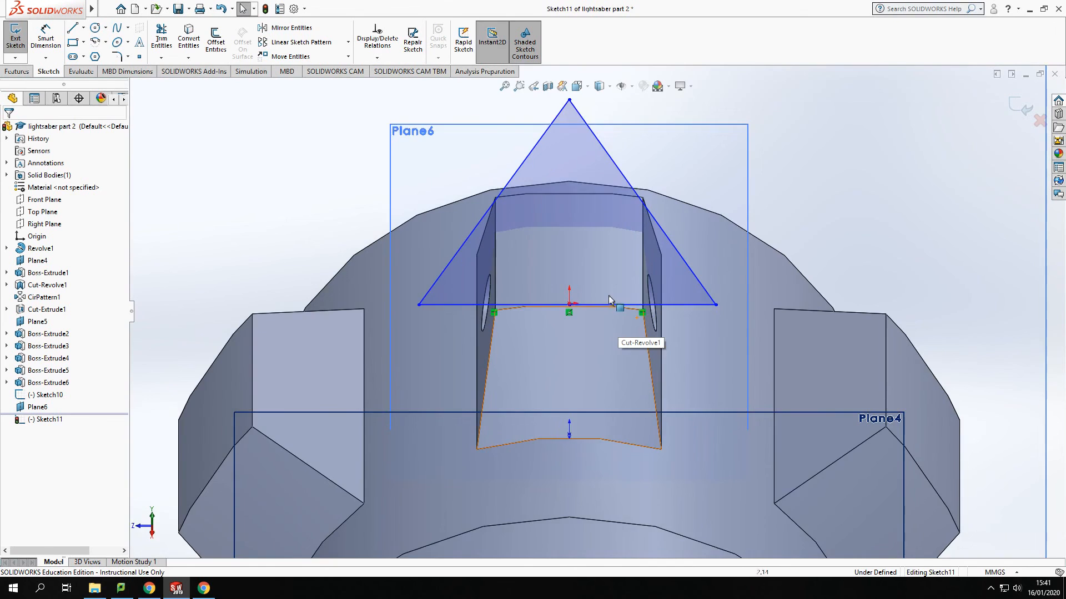
mouse_move(638, 366)
middle_down()
mouse_move(640, 341)
mouse_move(691, 327)
mouse_move(555, 333)
mouse_move(516, 321)
middle_up()
scroll(516, 320, down, 3)
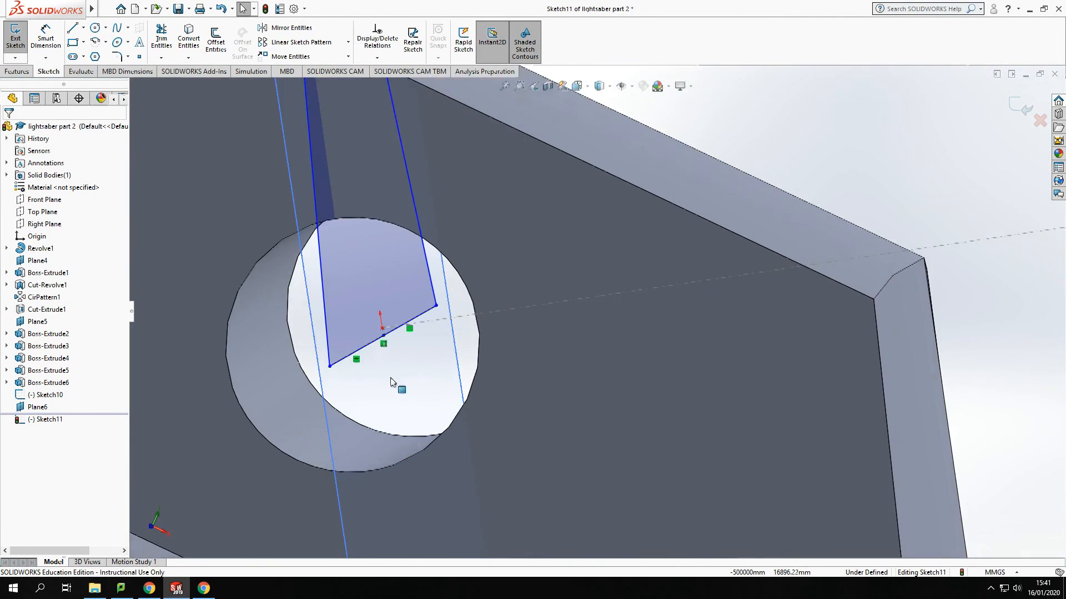
scroll(392, 382, down, 1)
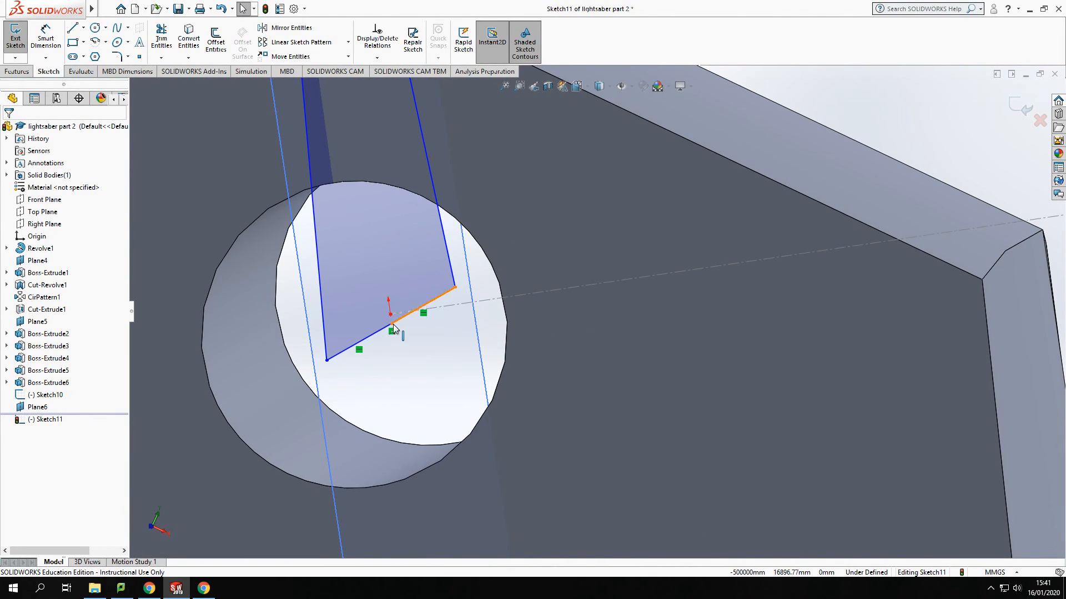
click(393, 328)
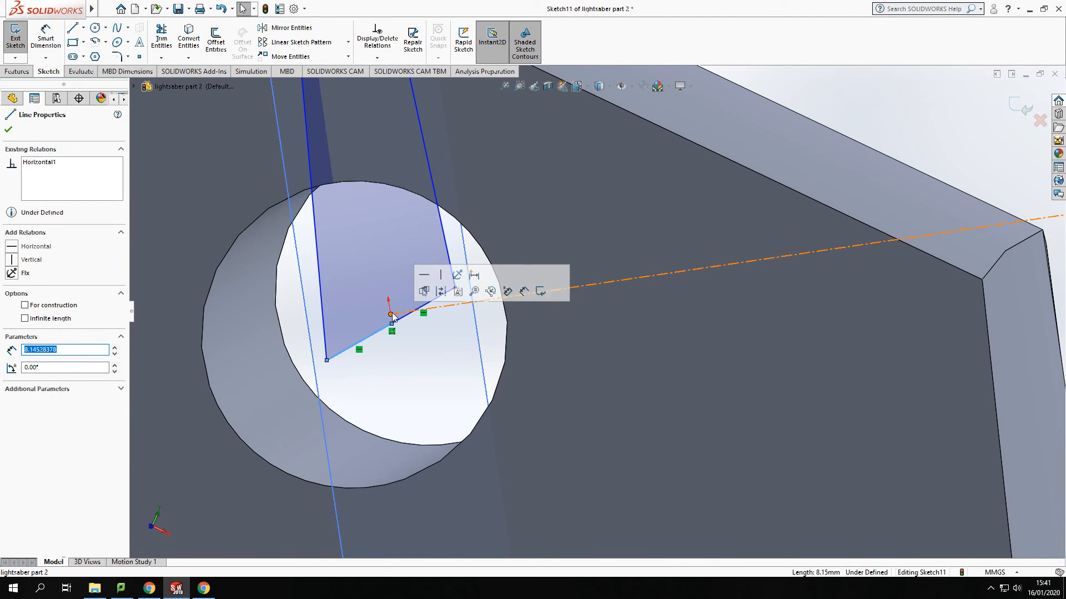
ctrl+click(391, 315)
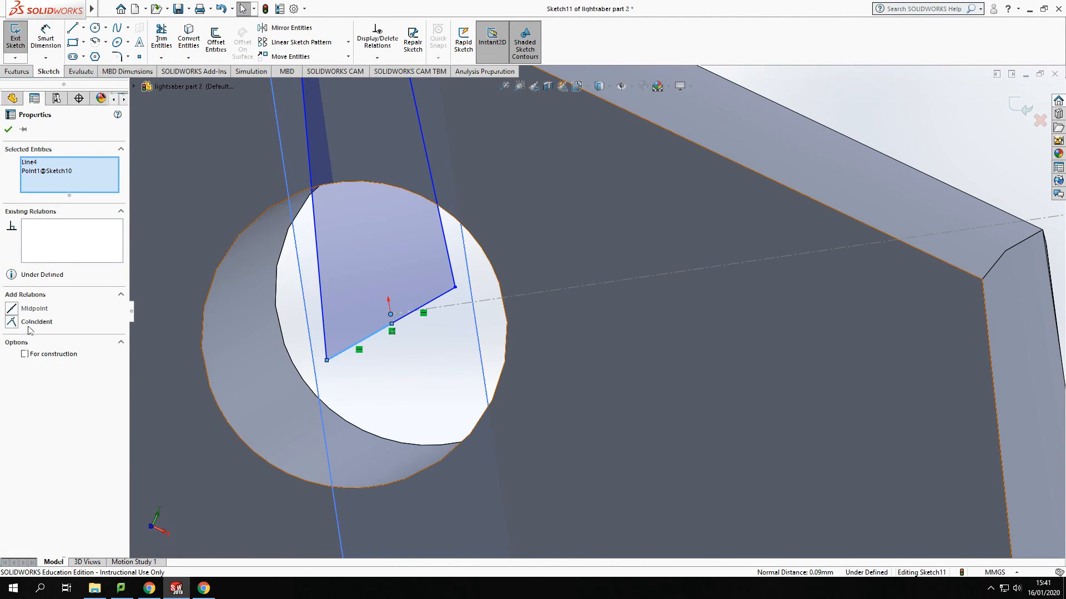
click(12, 322)
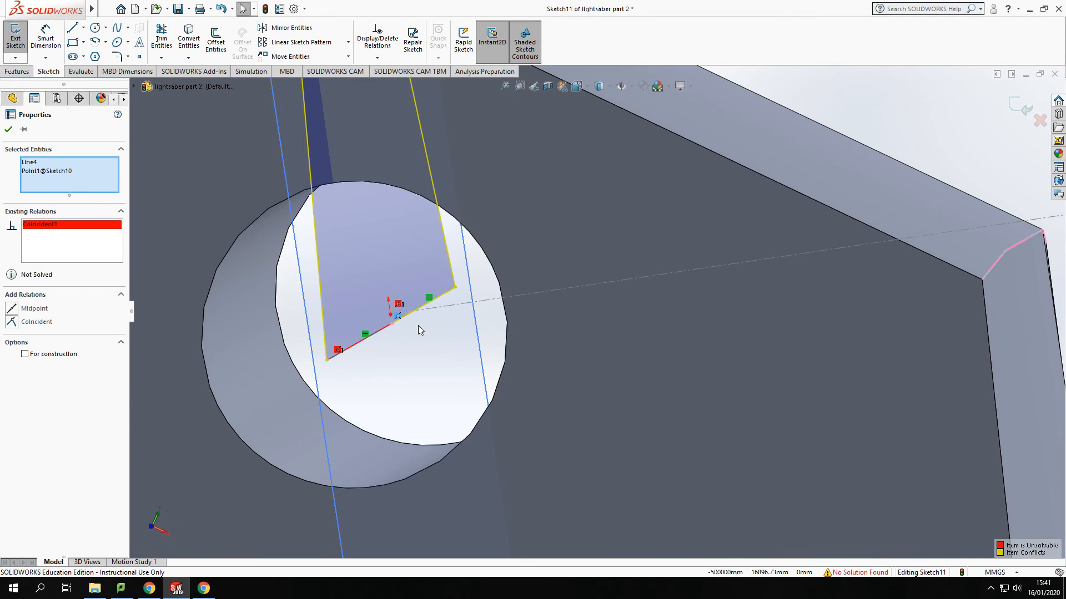
Step: Dimension the left half of the triangle's base and set its length to 15.5 mm
click(418, 325)
scroll(486, 368, up, 3)
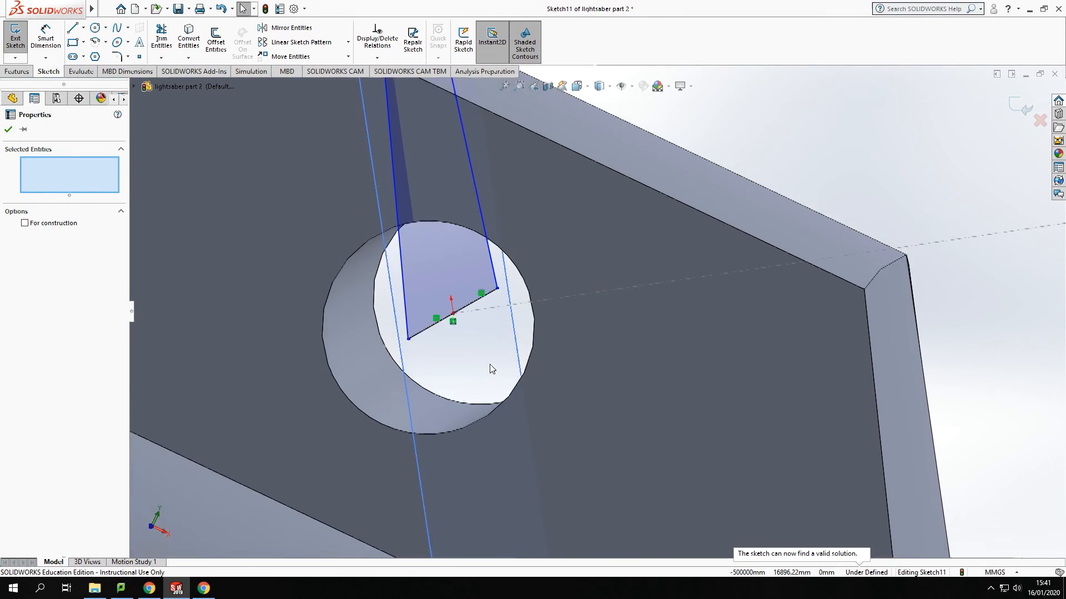
scroll(617, 311, up, 2)
mouse_move(584, 321)
middle_down()
mouse_move(625, 319)
mouse_move(716, 361)
mouse_move(668, 363)
middle_up()
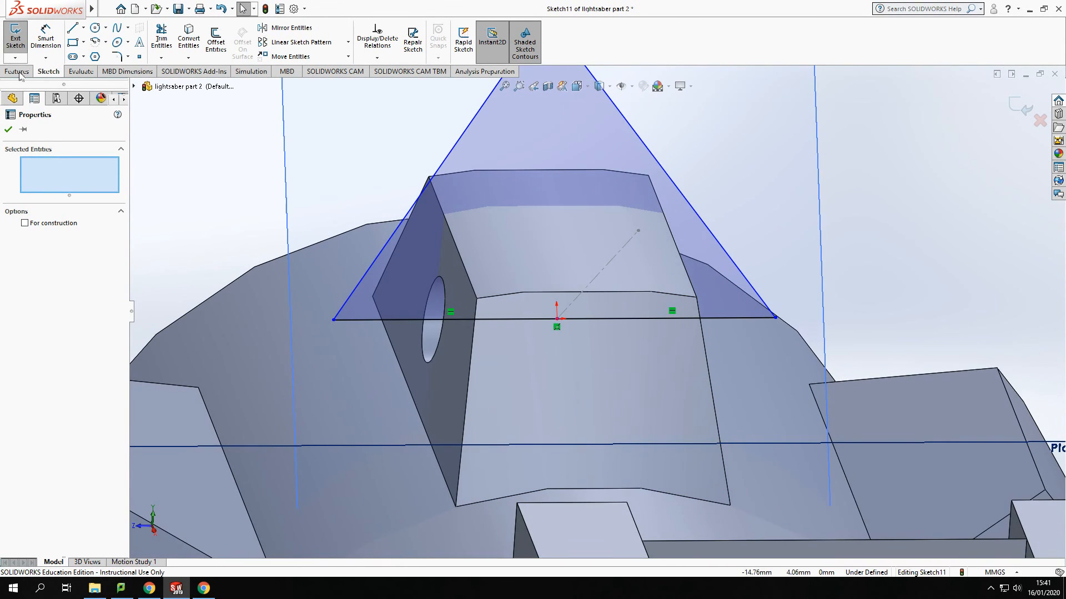
click(42, 40)
click(439, 320)
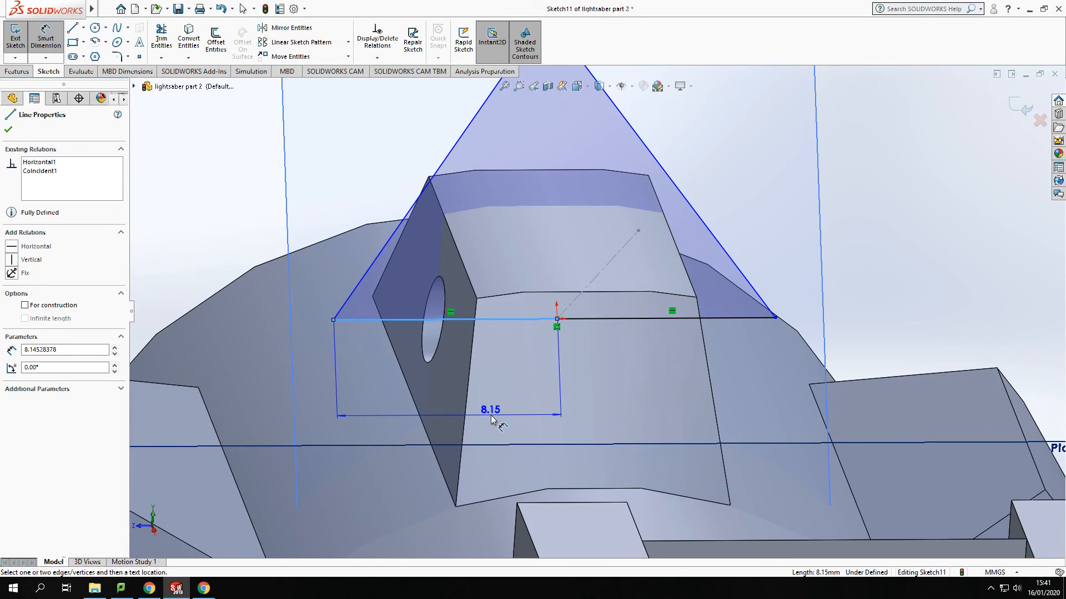
click(492, 419)
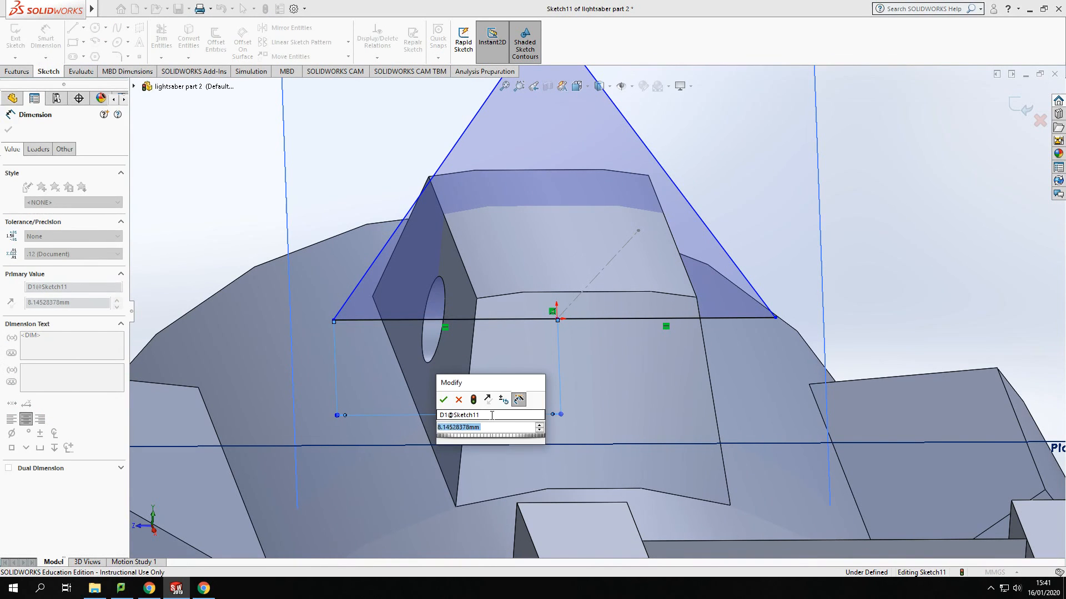
text(16.5)
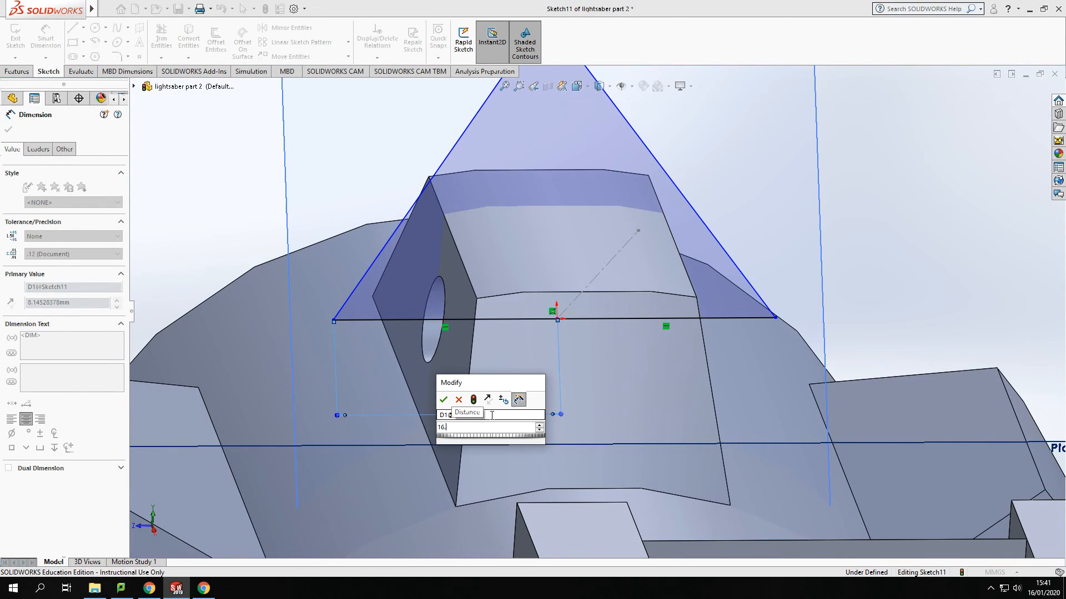
key(BackSpace)
key(BackSpace)
key(BackSpace)
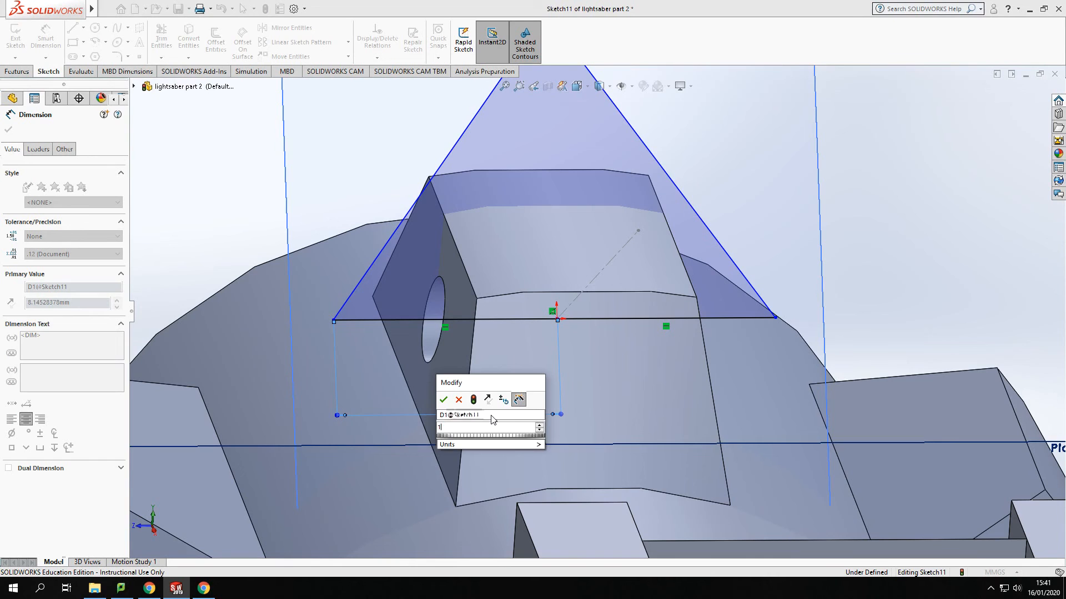
text(5.5)
key(Return)
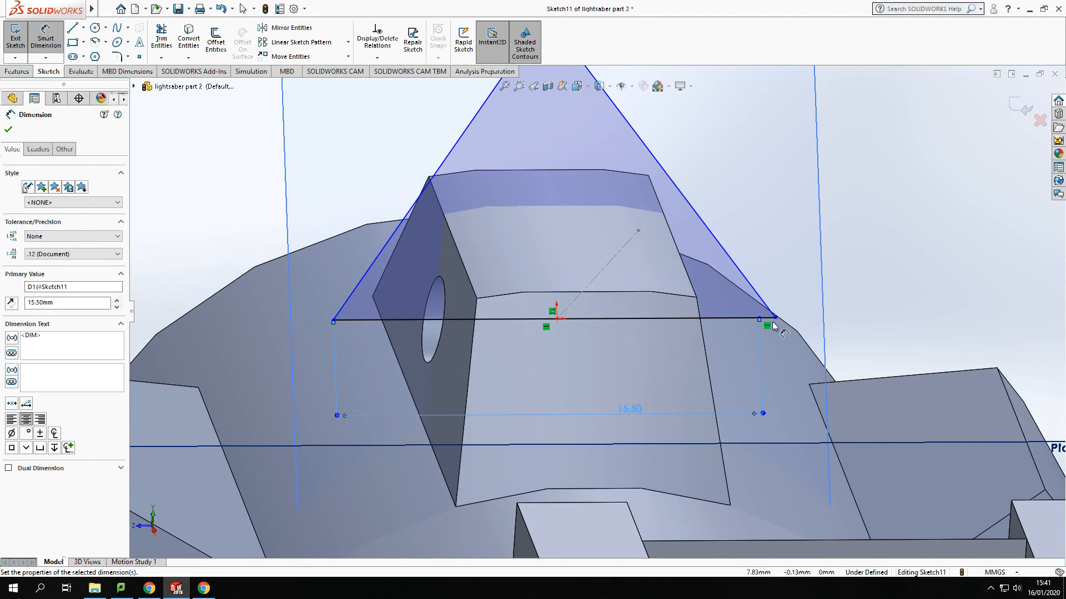
key(Escape)
Step: Make the vertex joining the two base halves coincident with the diagonal centreline's endpoint at the hole's centre
scroll(774, 325, down, 5)
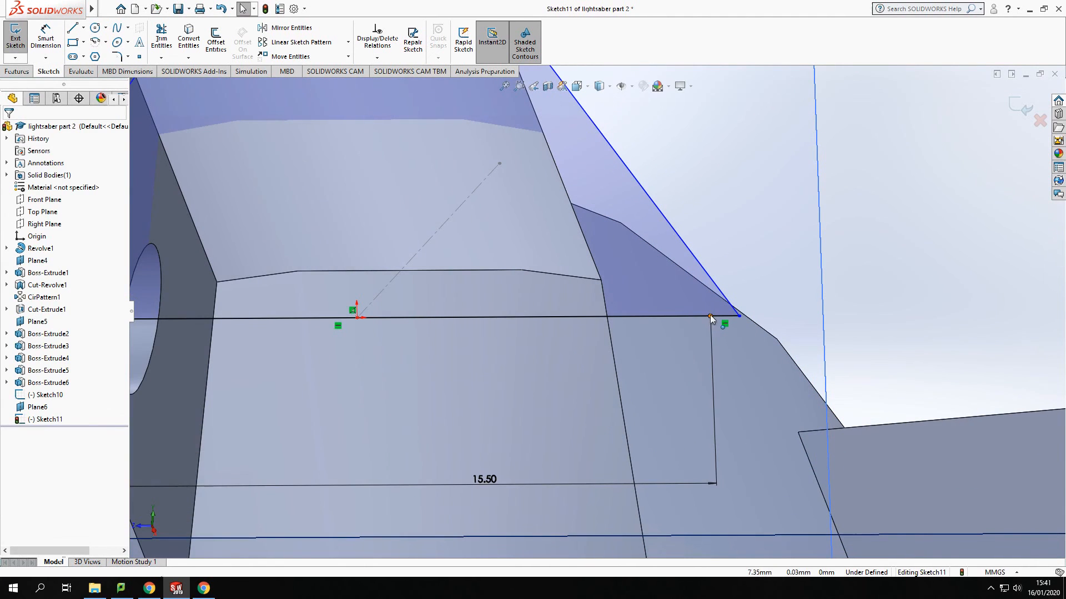
click(710, 315)
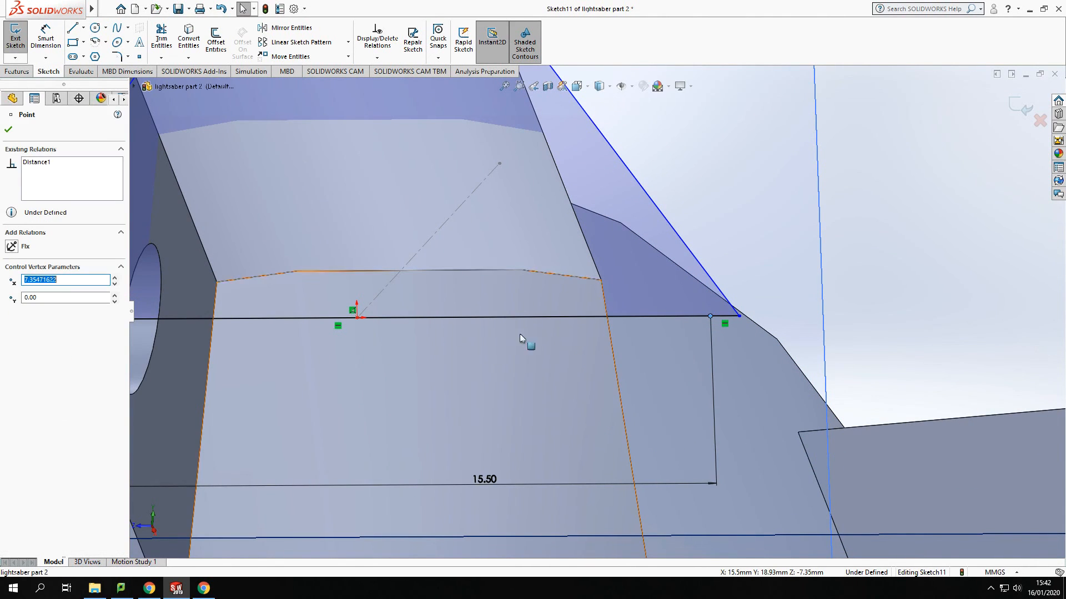
ctrl+click(357, 317)
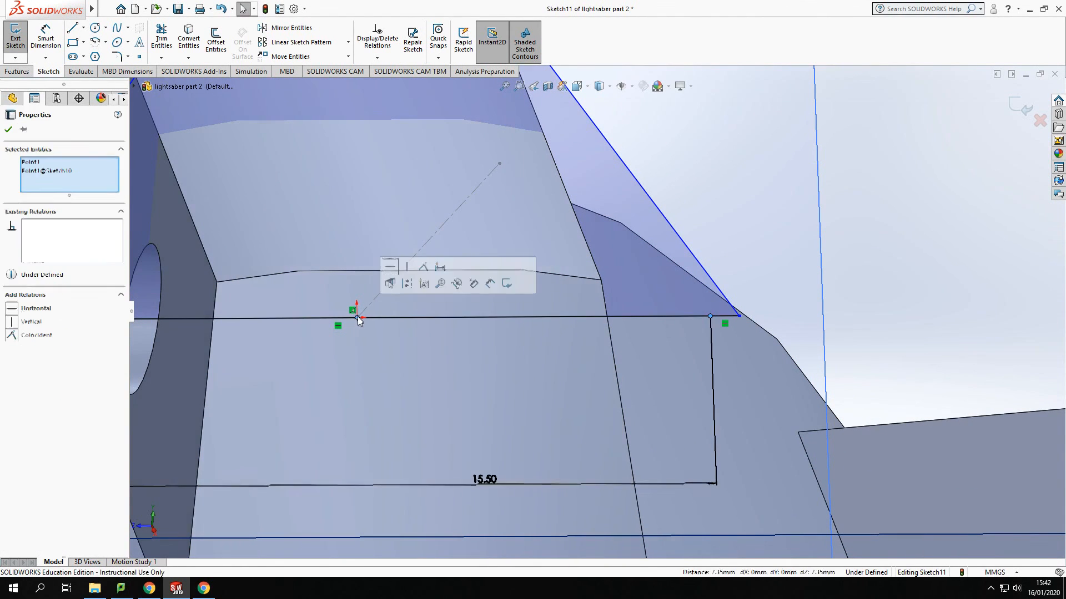
click(12, 335)
key(Escape)
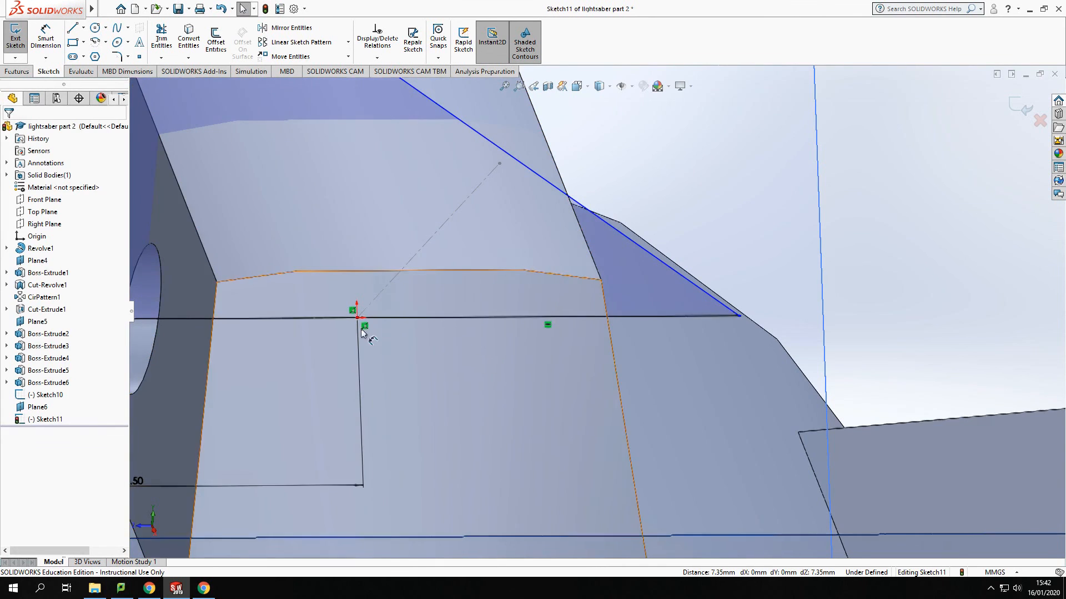
Step: Dimension the right half of the triangle's base and set its length to 15.5 mm
scroll(364, 326, up, 5)
click(46, 38)
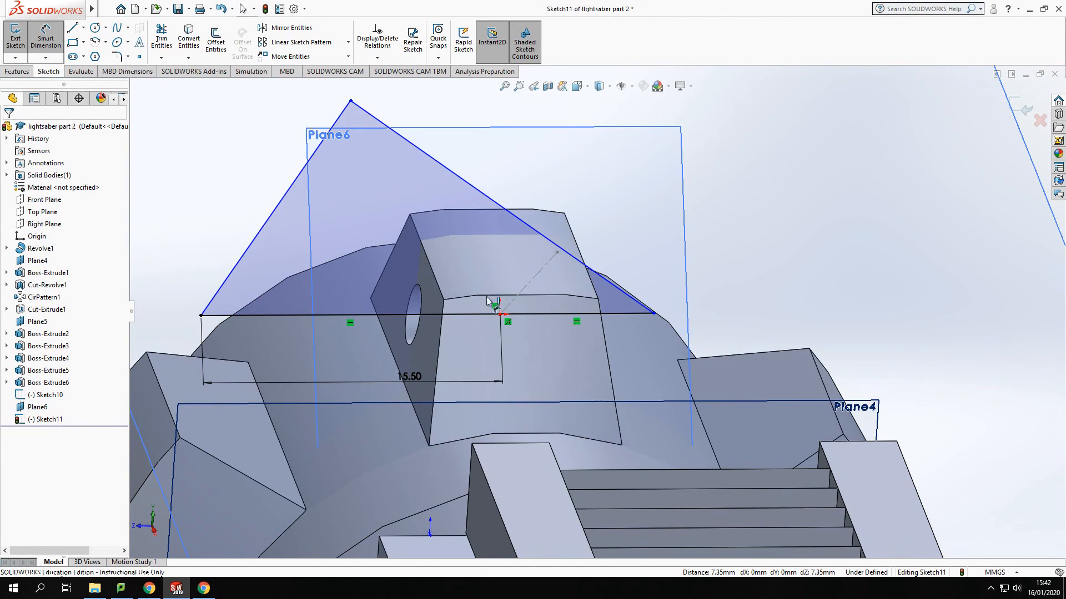
click(581, 319)
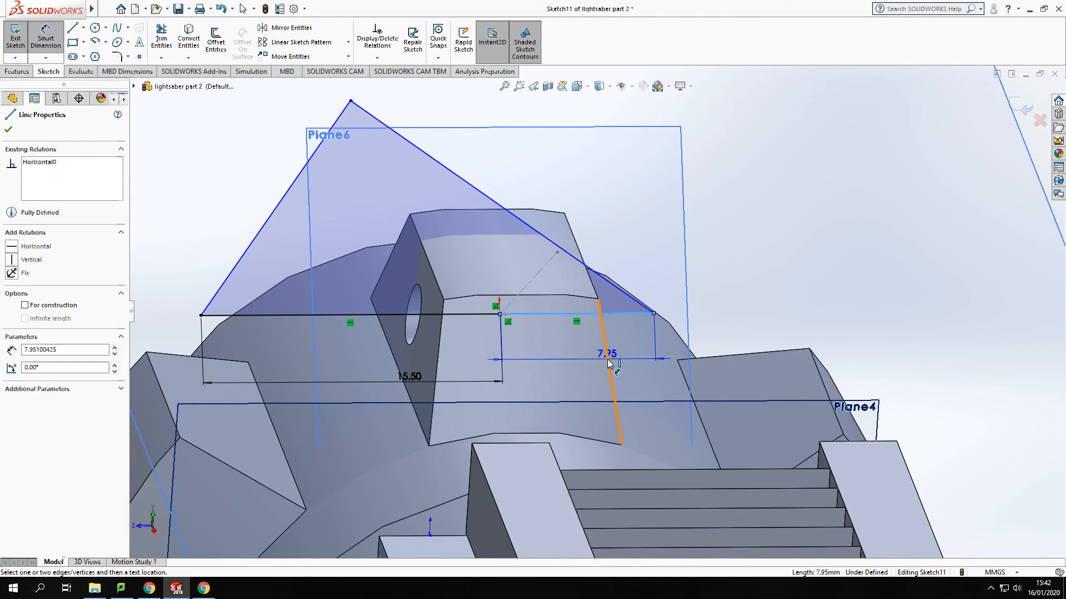
click(608, 358)
click(647, 361)
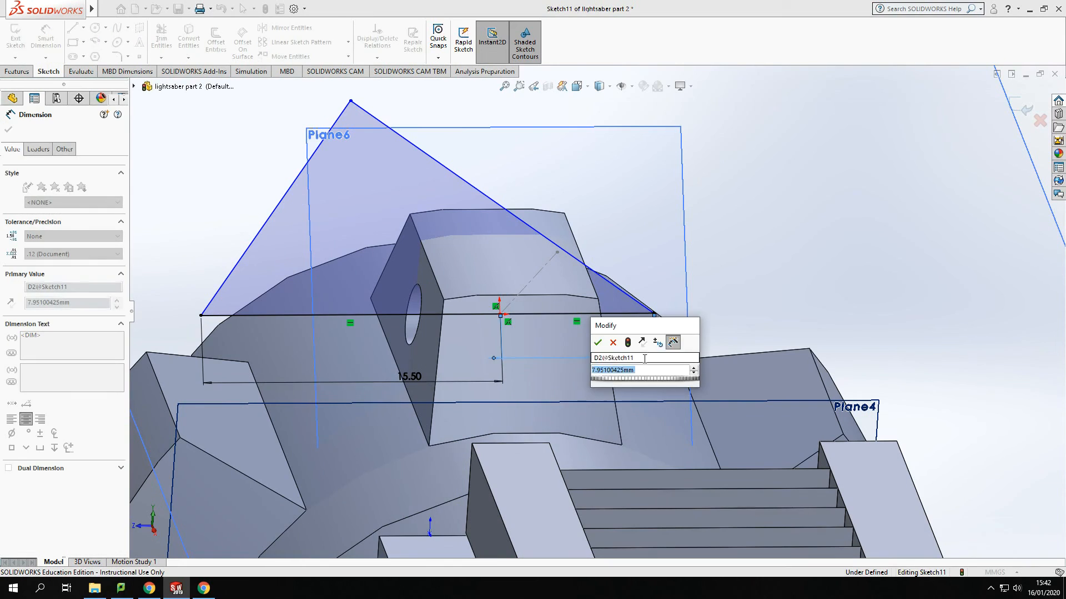
text(15.)
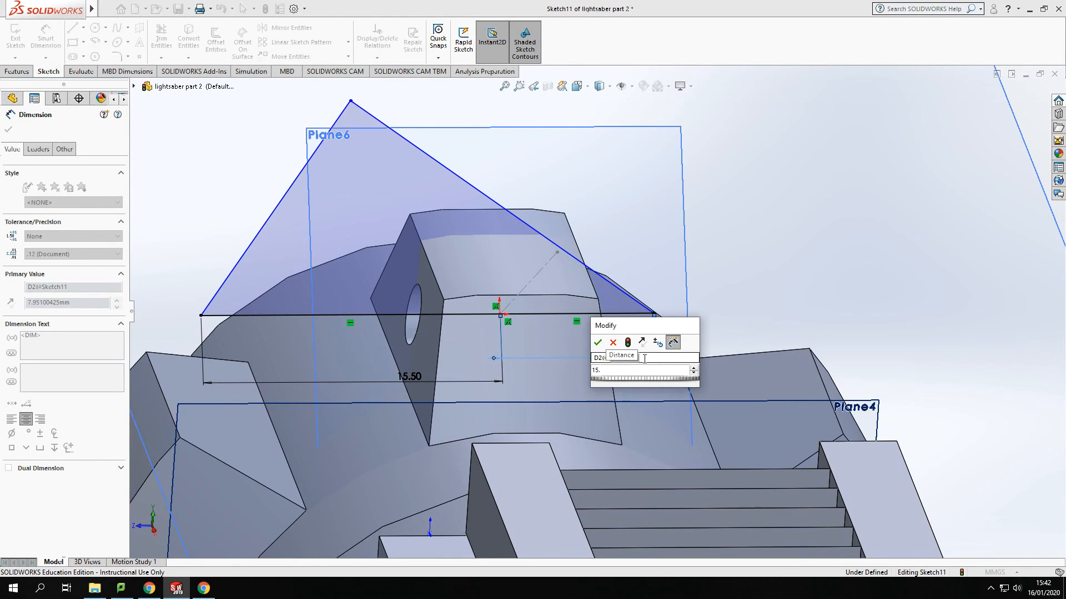
text(5)
key(Return)
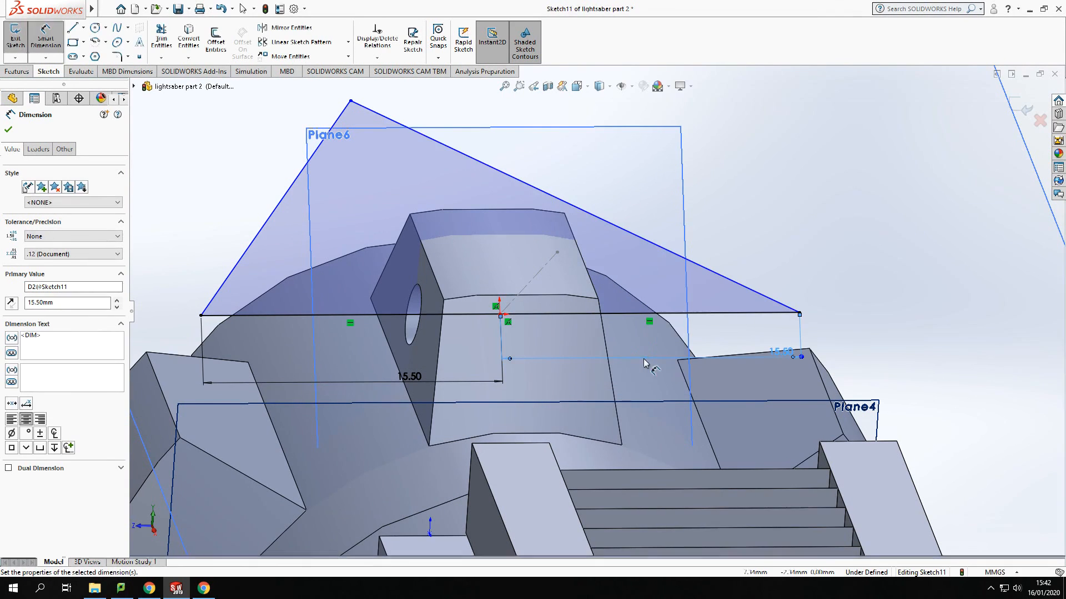
key(Escape)
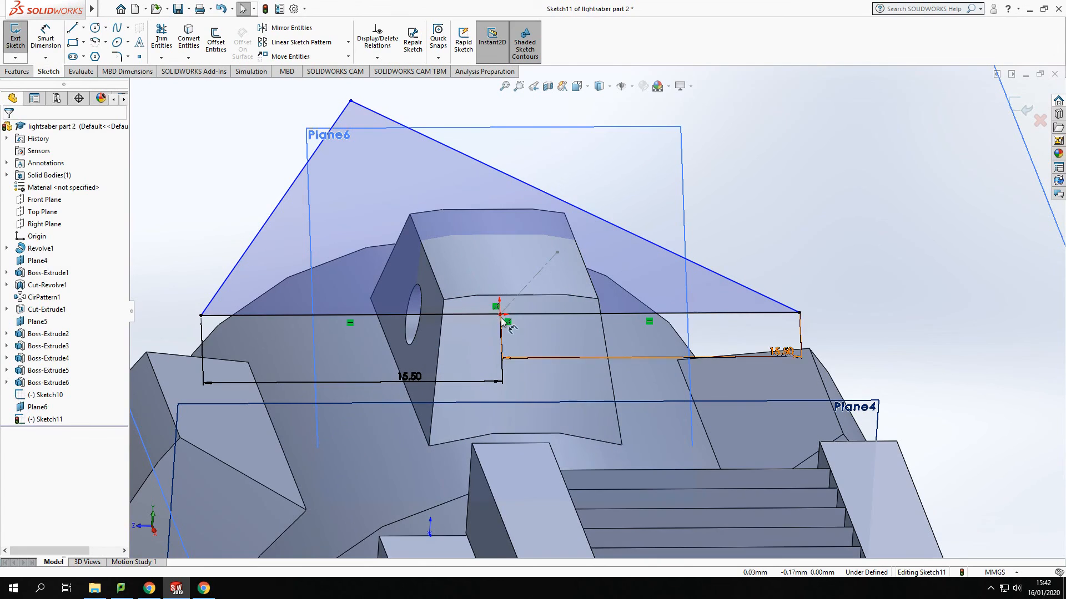
Step: Add a vertical relation between the triangle's apex and the vertex at the middle of its base
click(500, 314)
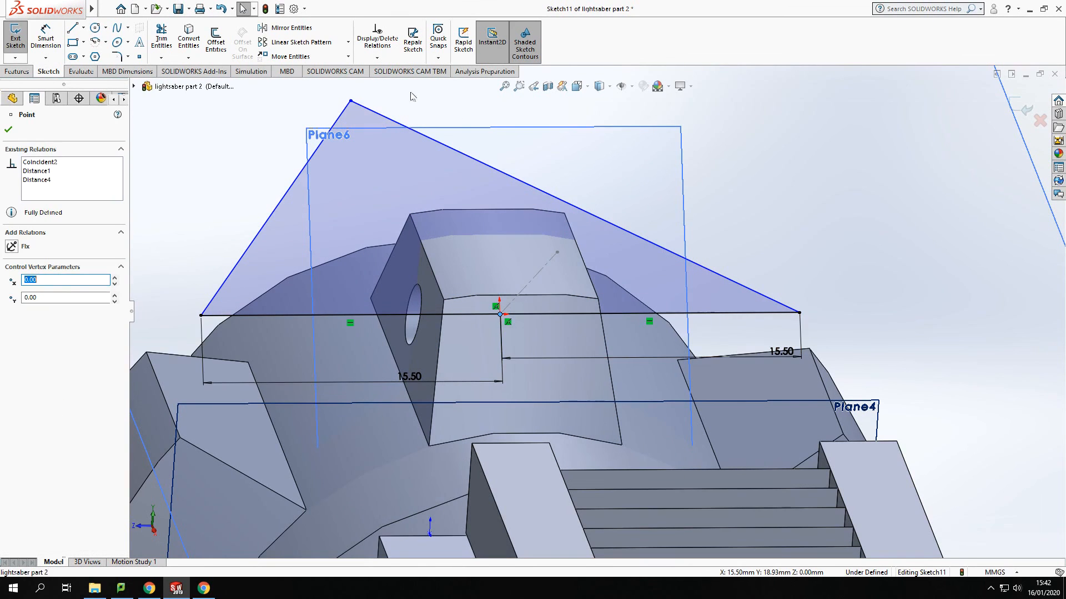
ctrl+click(351, 103)
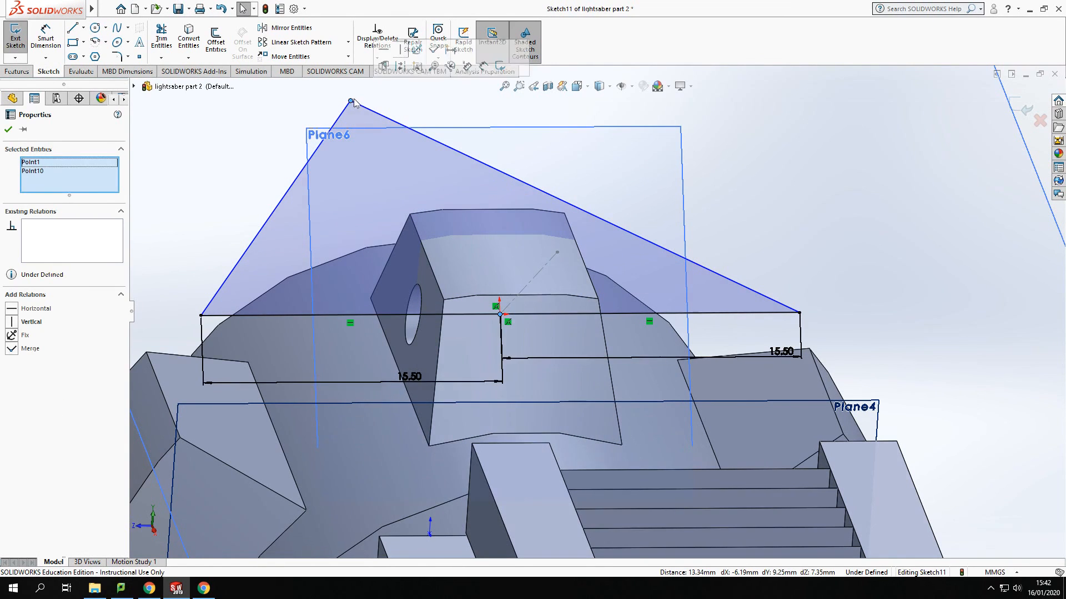
click(12, 323)
key(Escape)
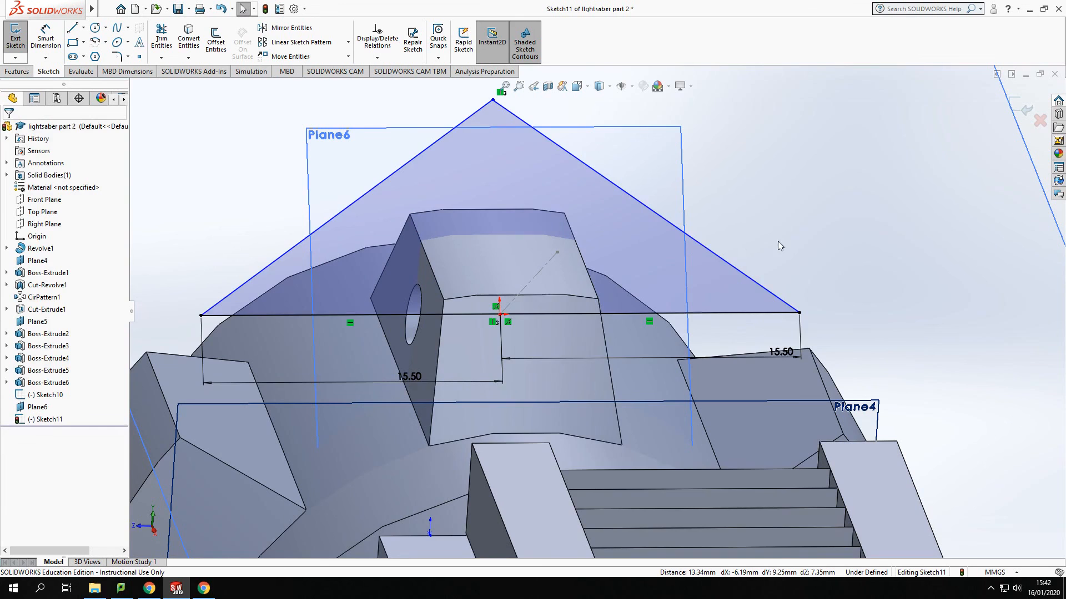
Step: Dimension the triangle's height from its apex to the base and set it to 19 mm
mouse_move(532, 183)
middle_down()
mouse_move(618, 148)
mouse_move(649, 207)
middle_up()
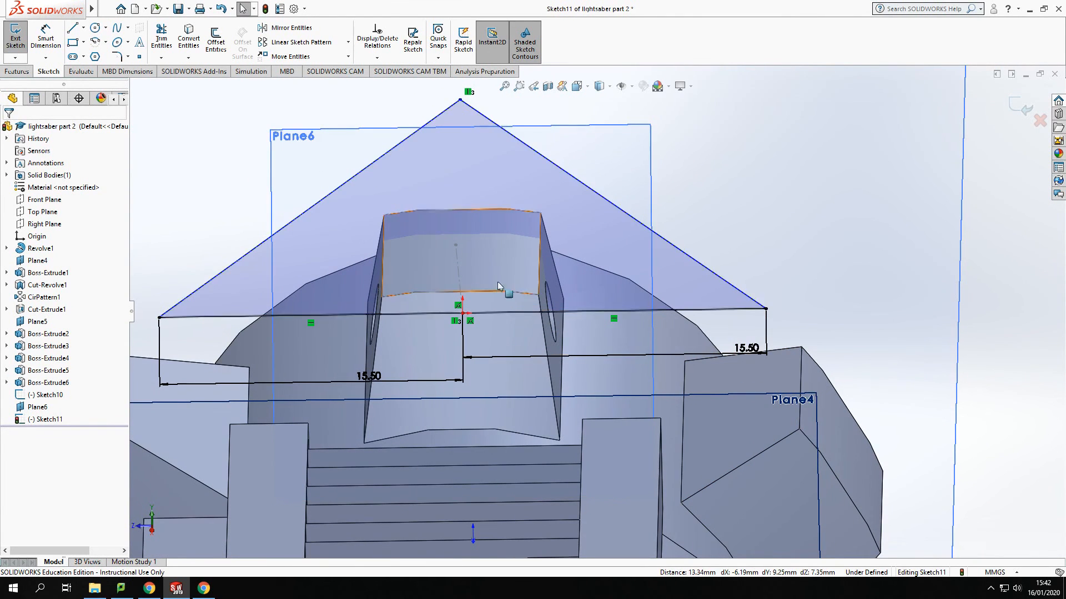
click(46, 39)
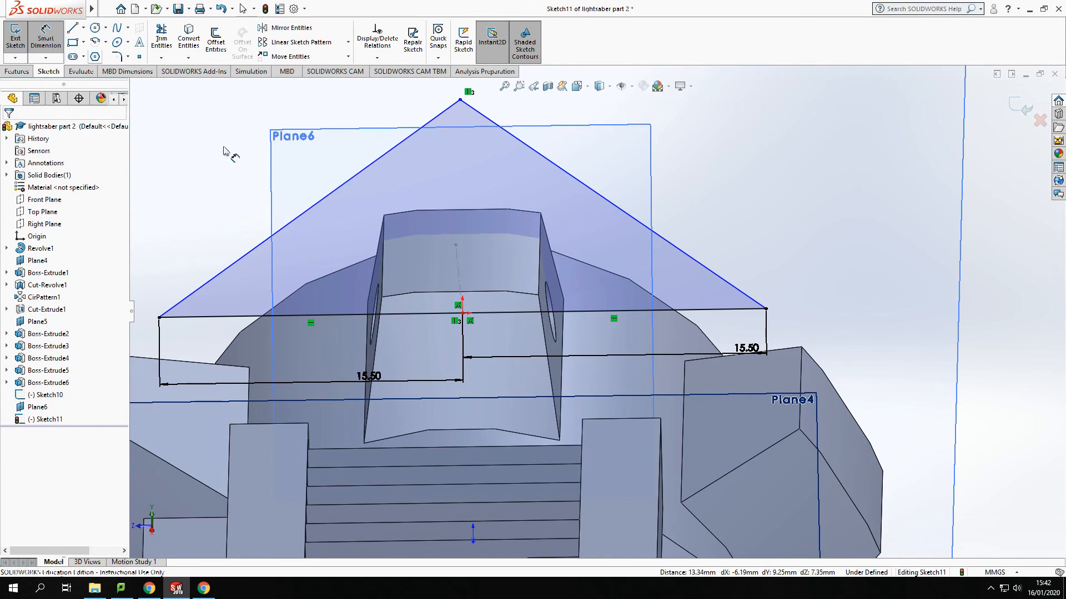
click(461, 100)
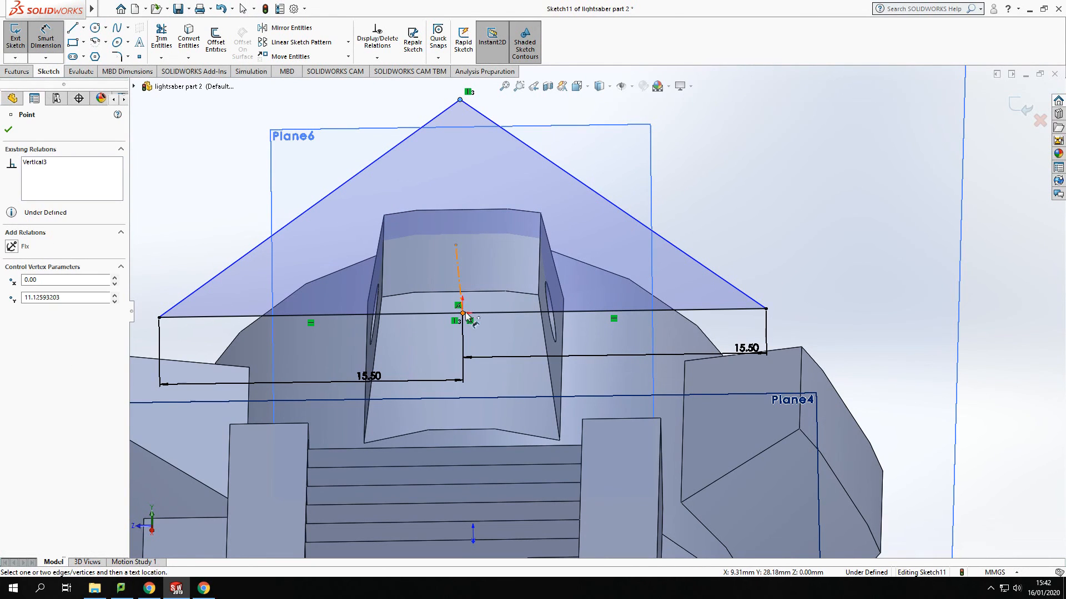
click(498, 312)
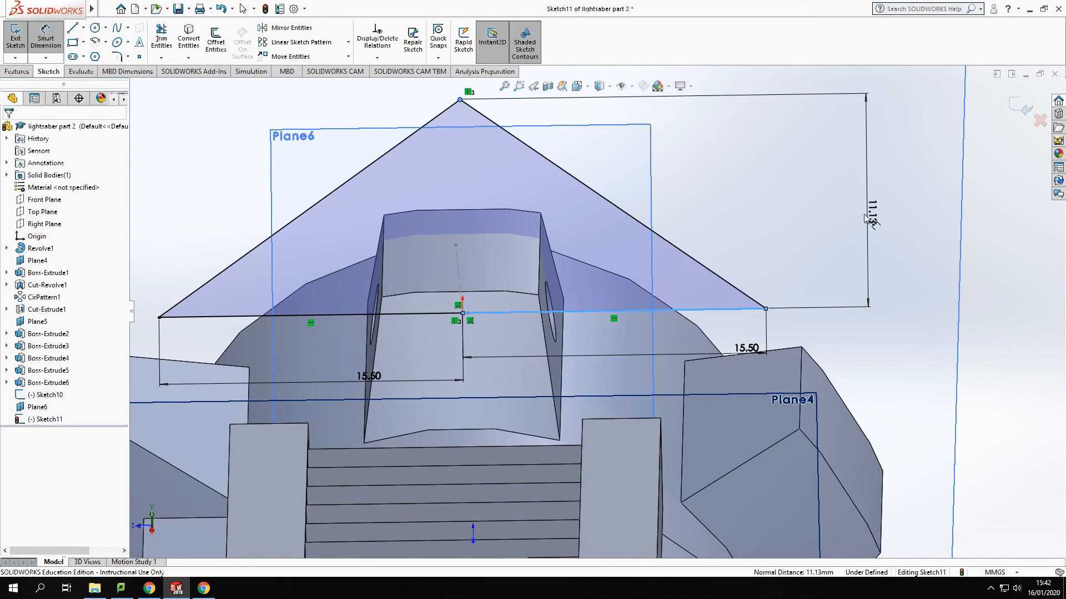
click(868, 218)
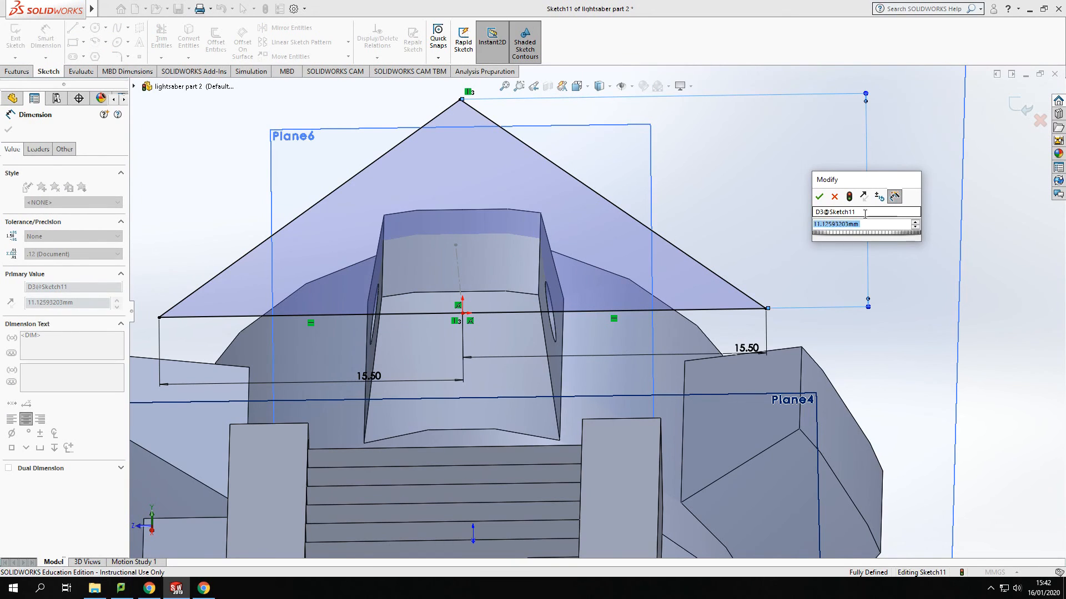
key(Return)
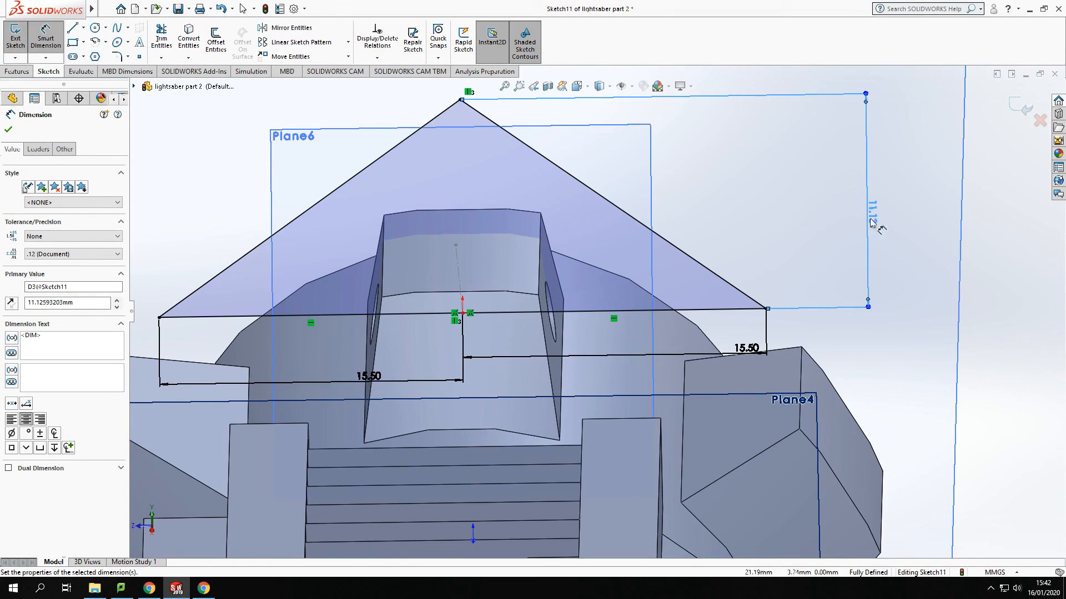
double_click(871, 221)
text(19)
key(Return)
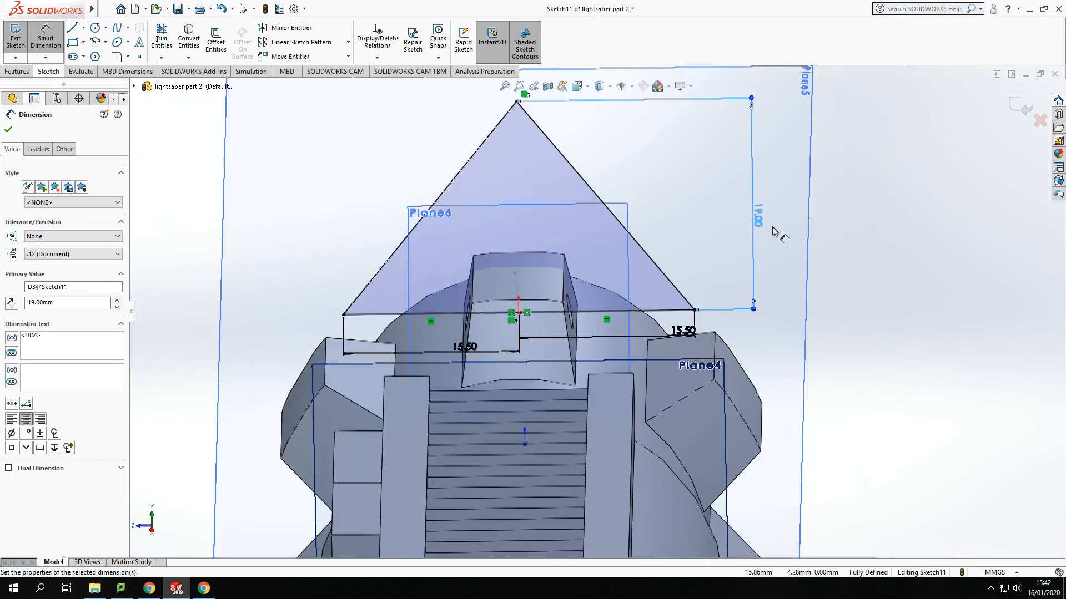
Step: Round the triangle's three outer corners with 2 mm sketch fillets
mouse_move(488, 209)
middle_down()
mouse_move(623, 214)
mouse_move(603, 226)
middle_up()
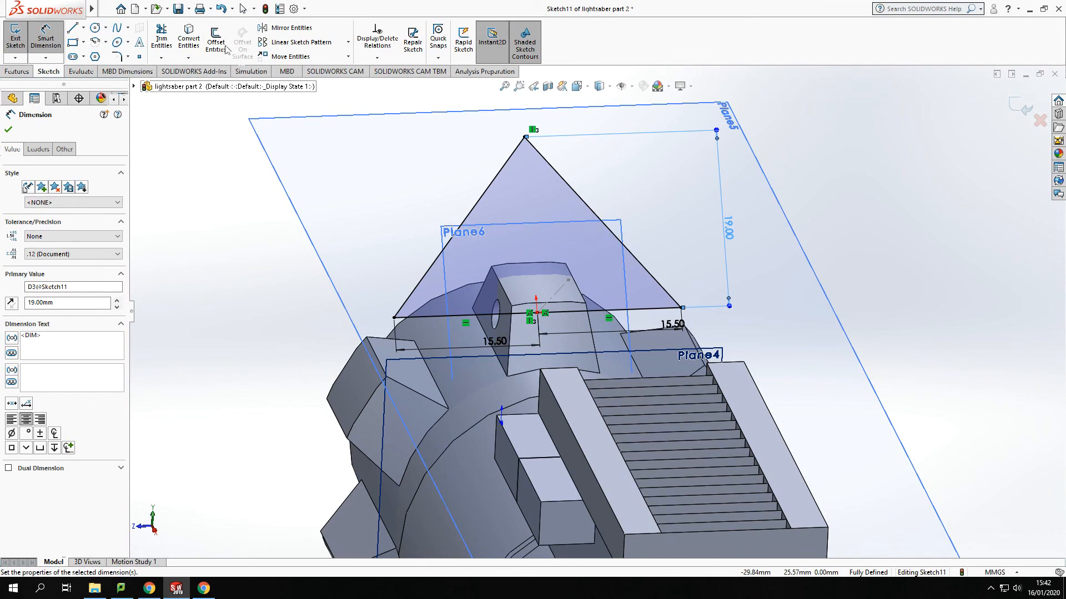
click(120, 58)
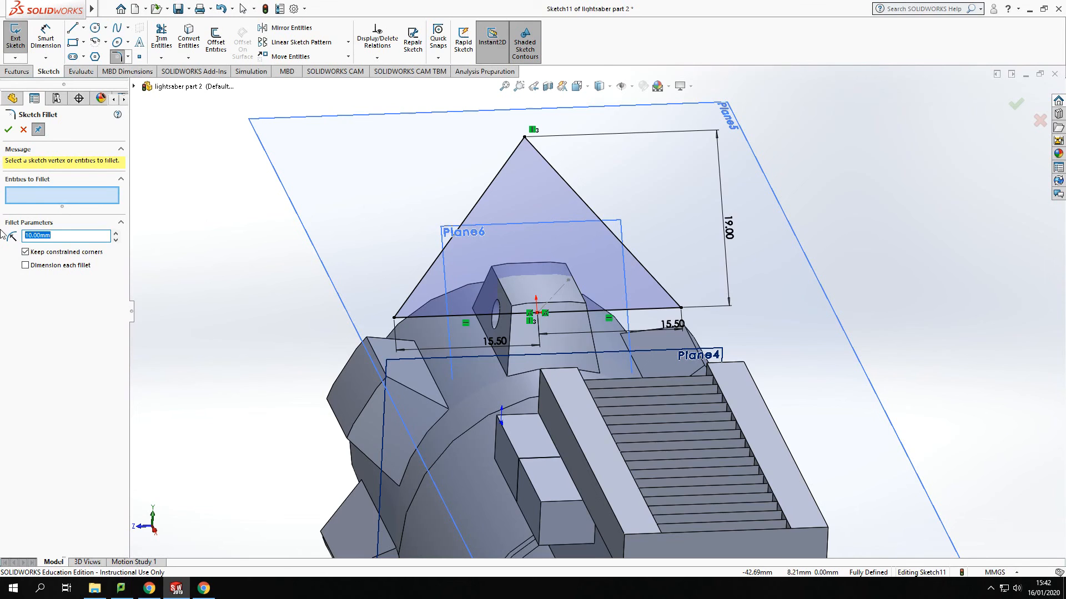
click(394, 318)
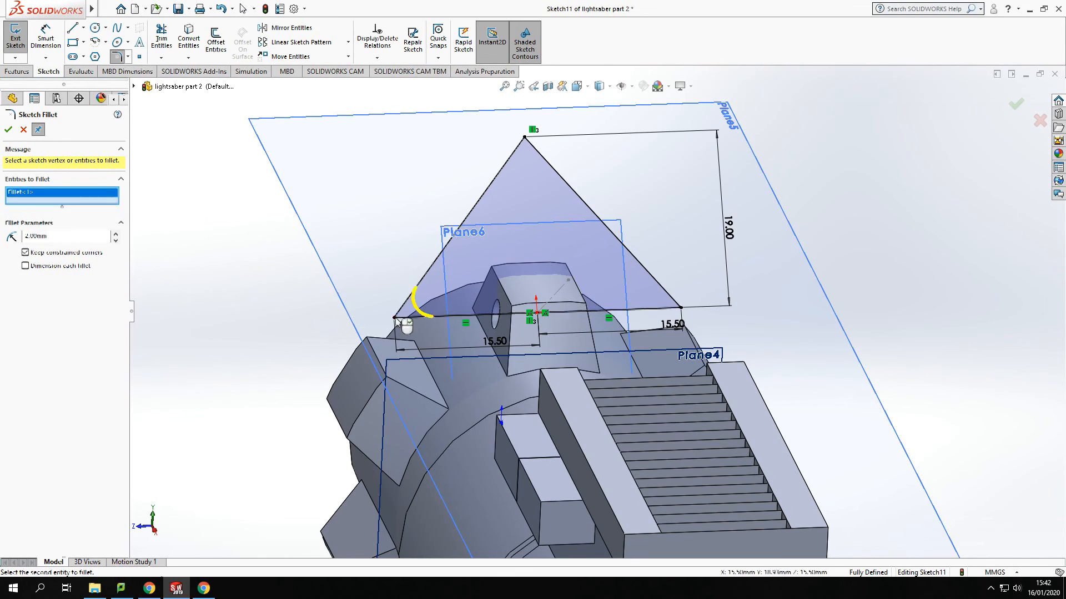
click(682, 308)
click(525, 138)
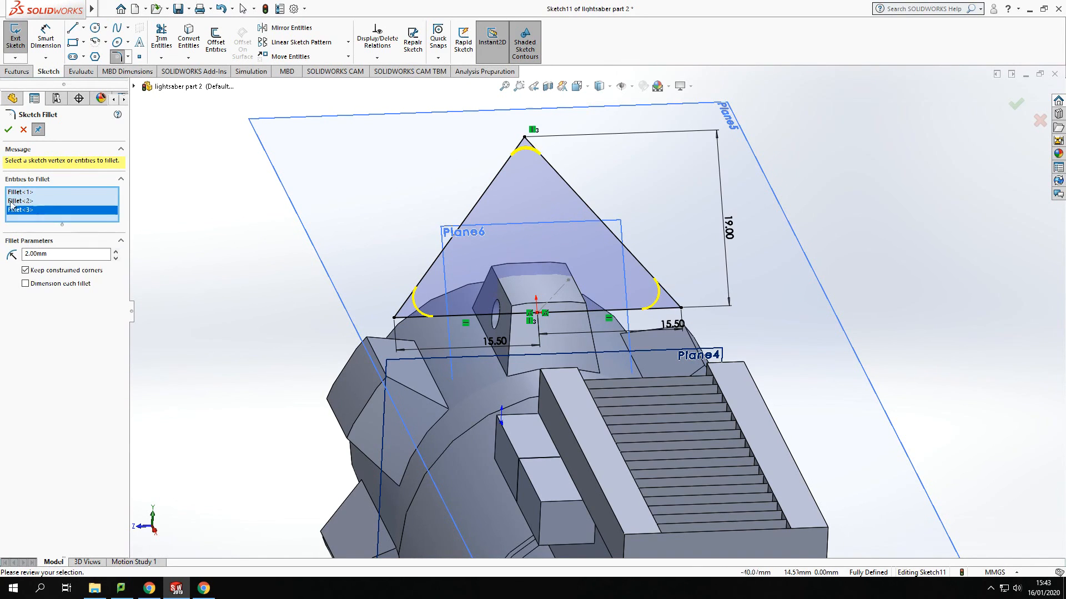
click(8, 129)
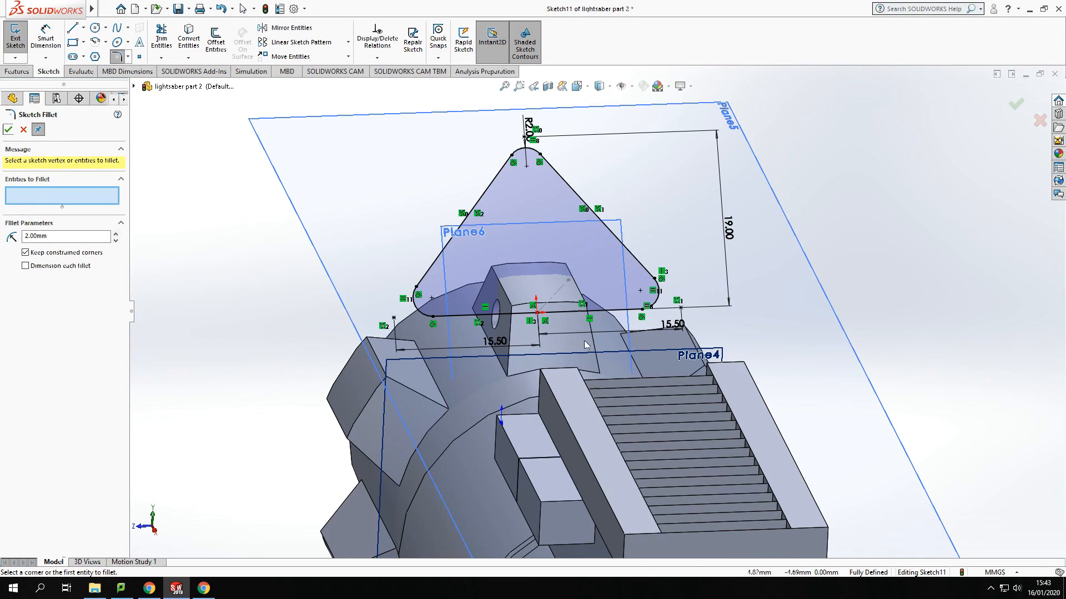
mouse_move(508, 328)
middle_down()
mouse_move(483, 341)
mouse_move(943, 194)
middle_up()
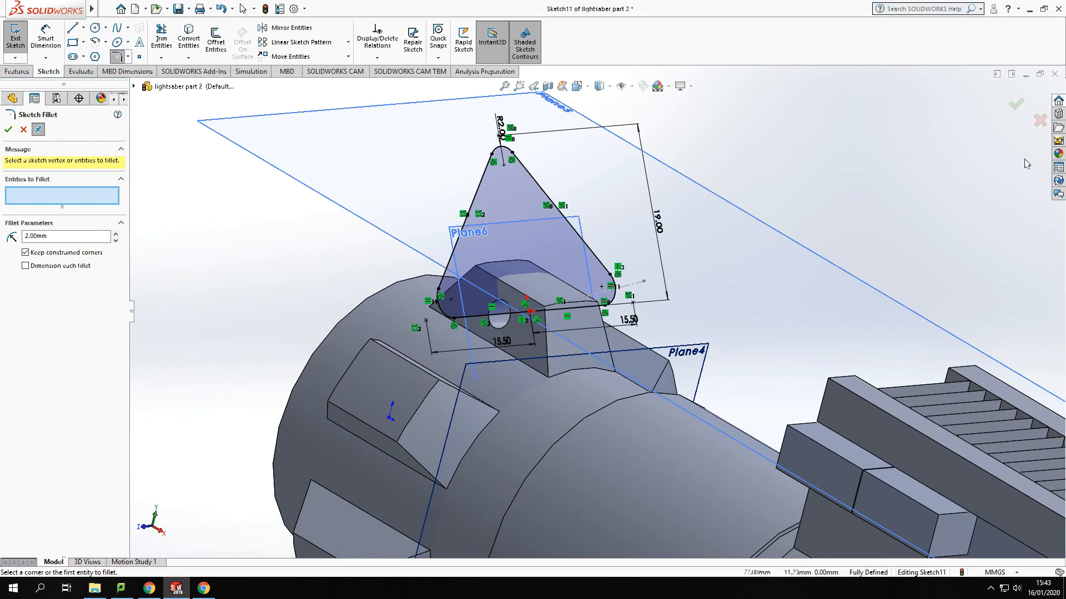
click(1018, 103)
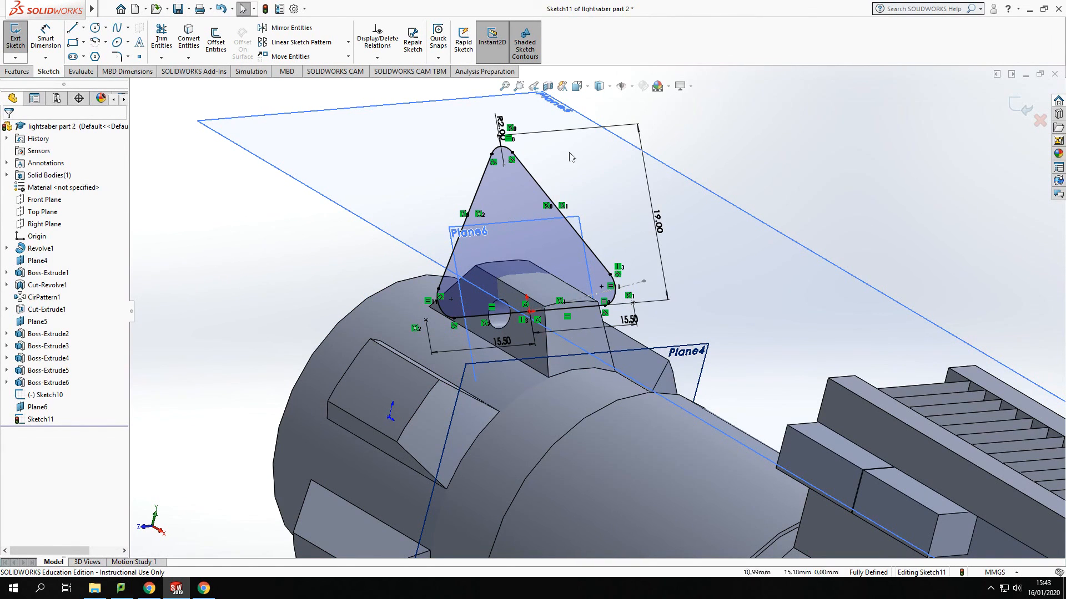
mouse_move(530, 372)
middle_down()
mouse_move(511, 355)
mouse_move(530, 314)
mouse_move(513, 279)
middle_up()
scroll(511, 355, up, 3)
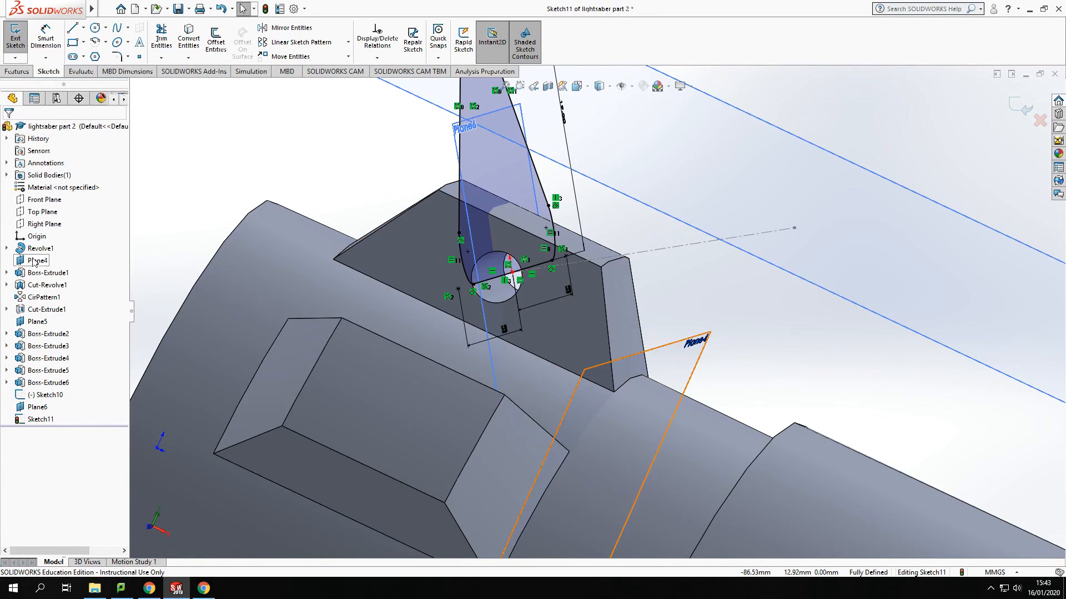
Step: Finish the triangle sketch and, in a new Front Plane sketch, draw a circle about 2.27 mm in diameter centred on the triangle's base midpoint
click(46, 199)
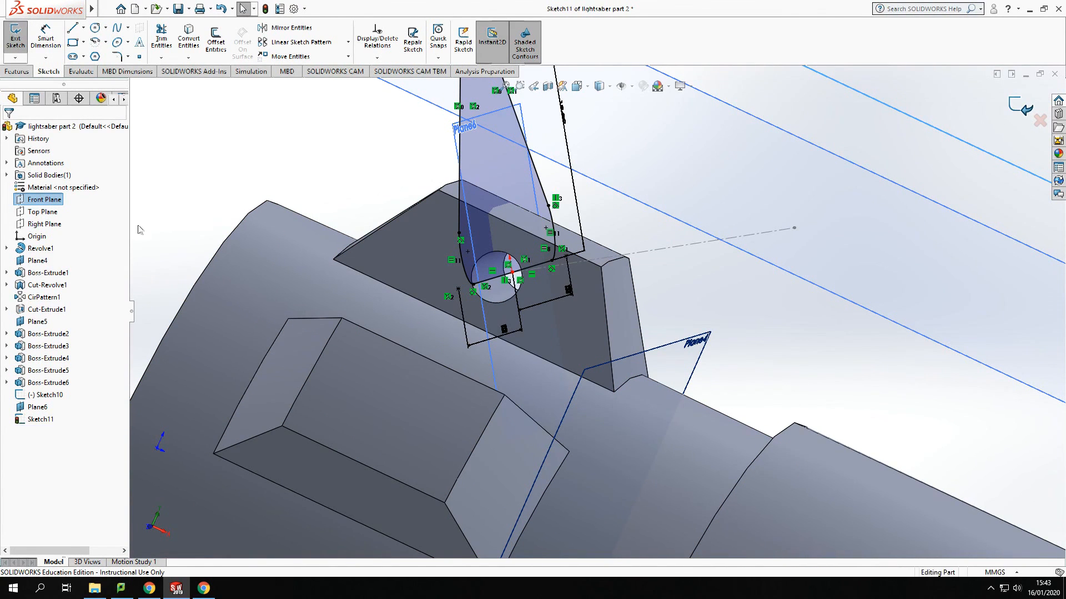
click(1016, 105)
click(44, 199)
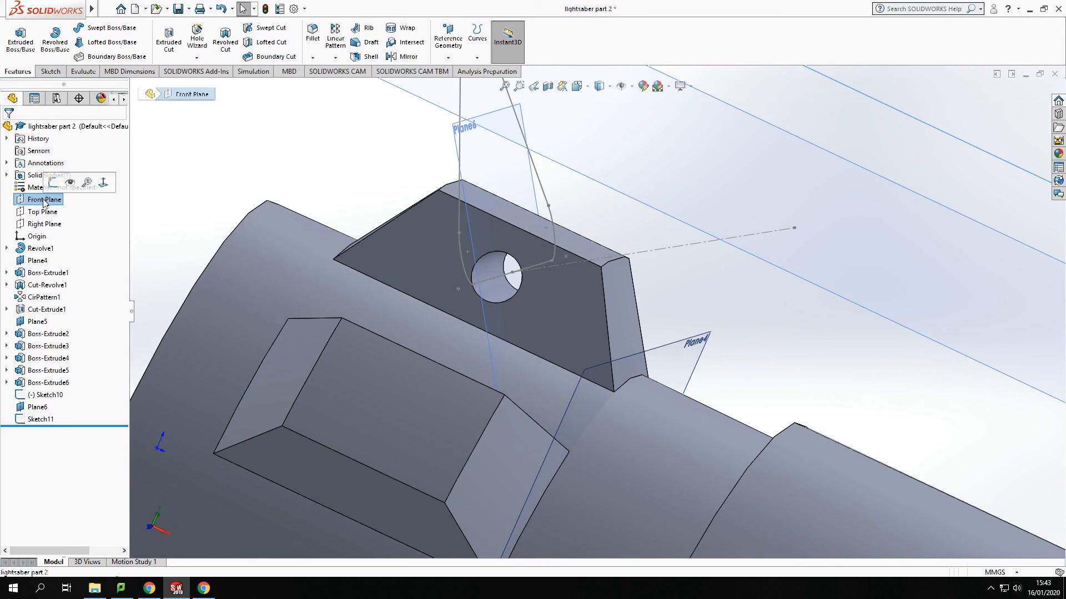
click(28, 50)
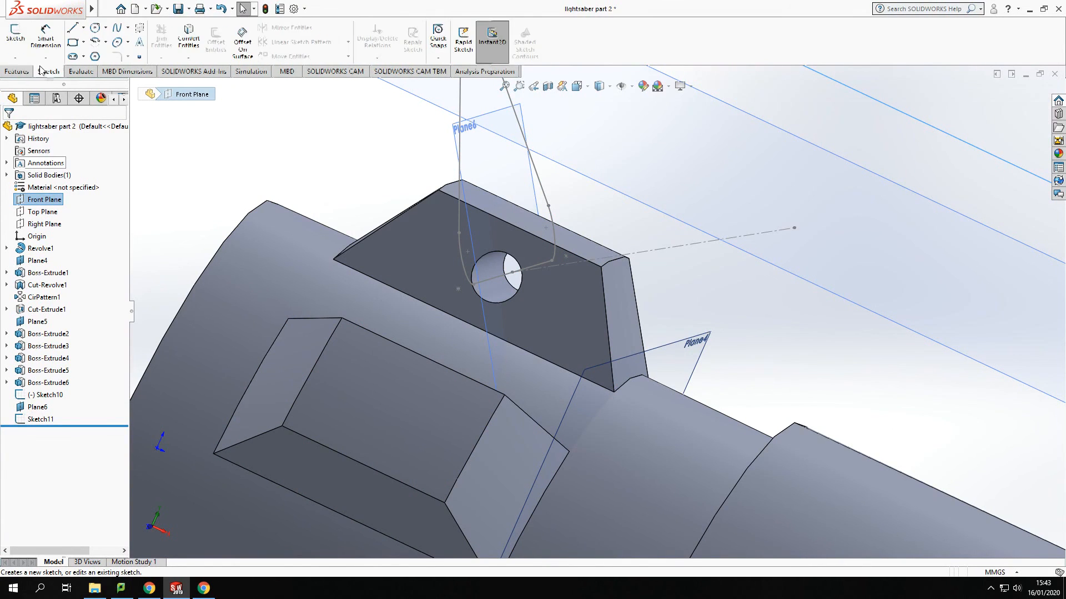
click(95, 27)
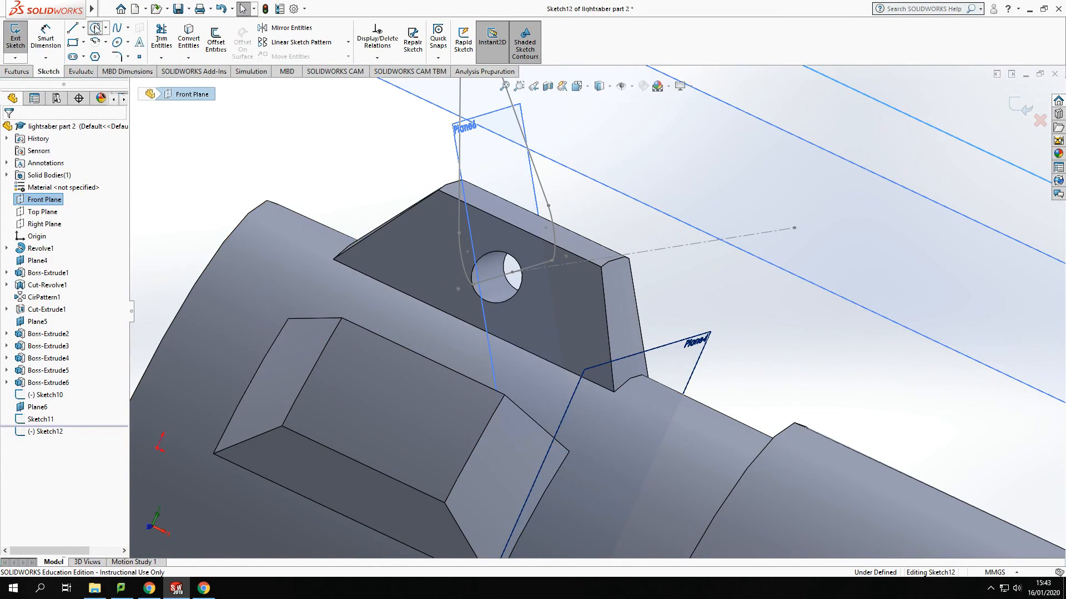
click(512, 272)
click(529, 280)
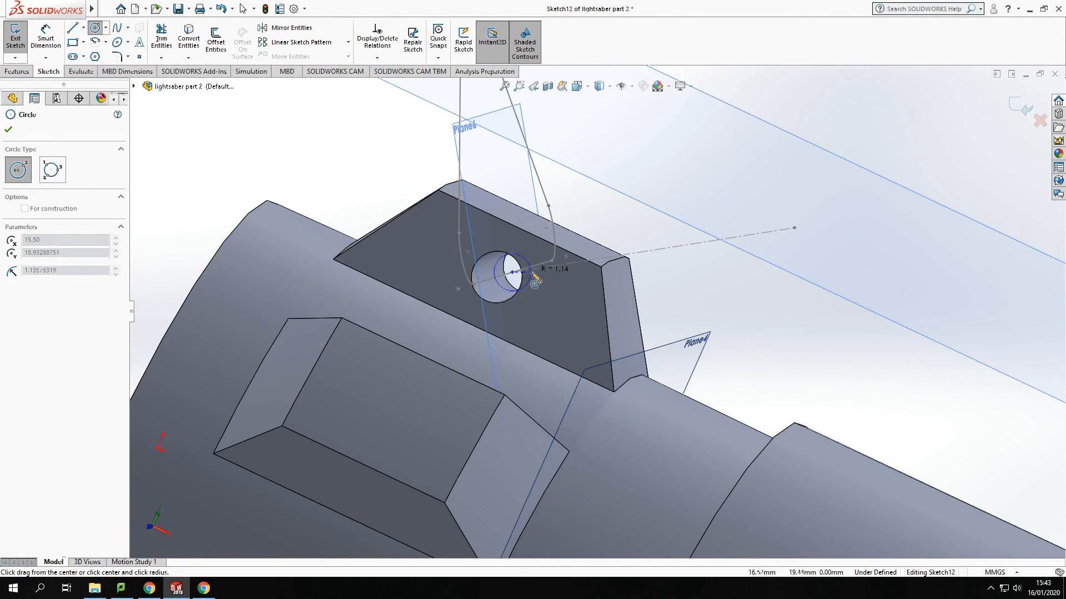
Step: Dimension the circle's diameter and set it to 3 mm
click(50, 39)
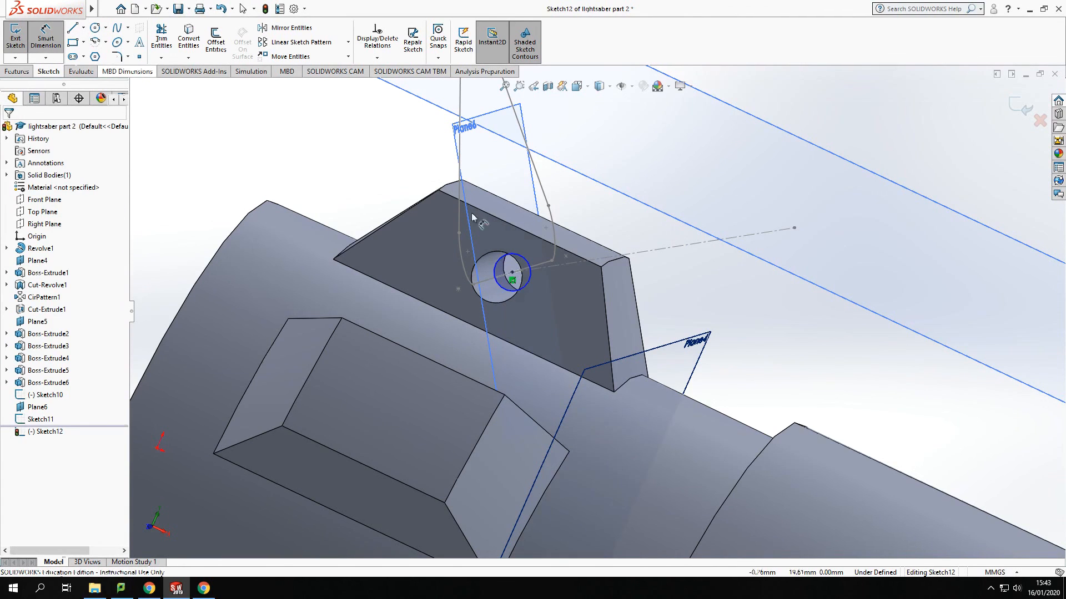
click(530, 275)
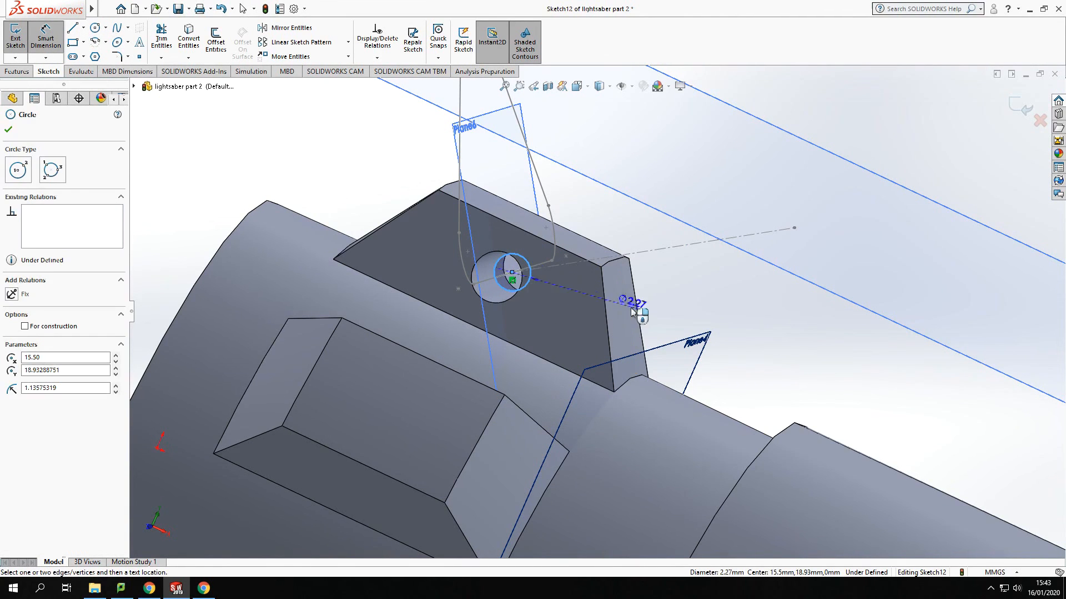
click(651, 302)
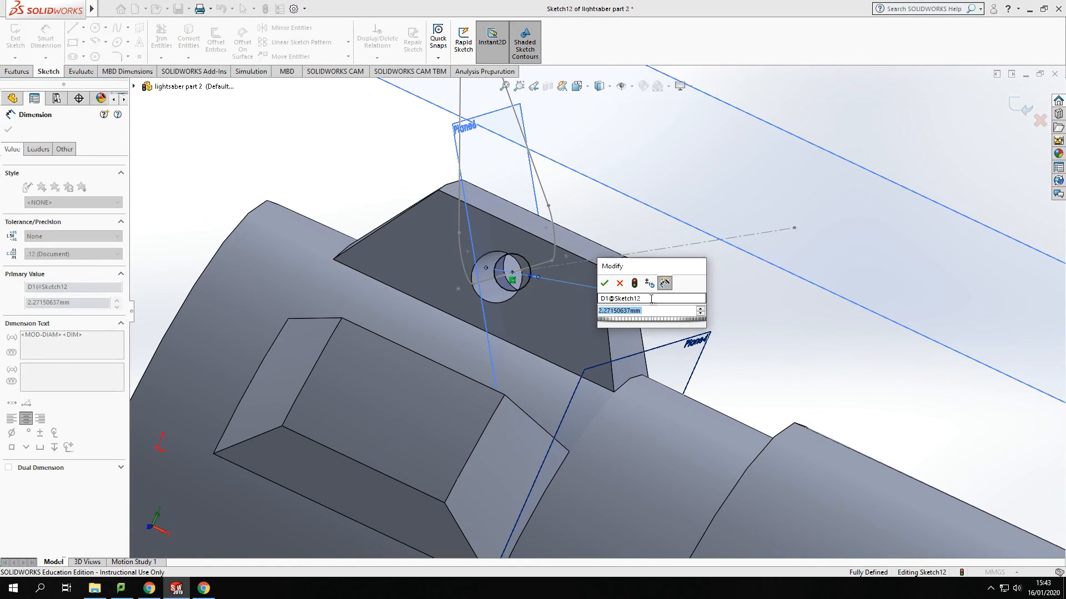
text(3)
key(Return)
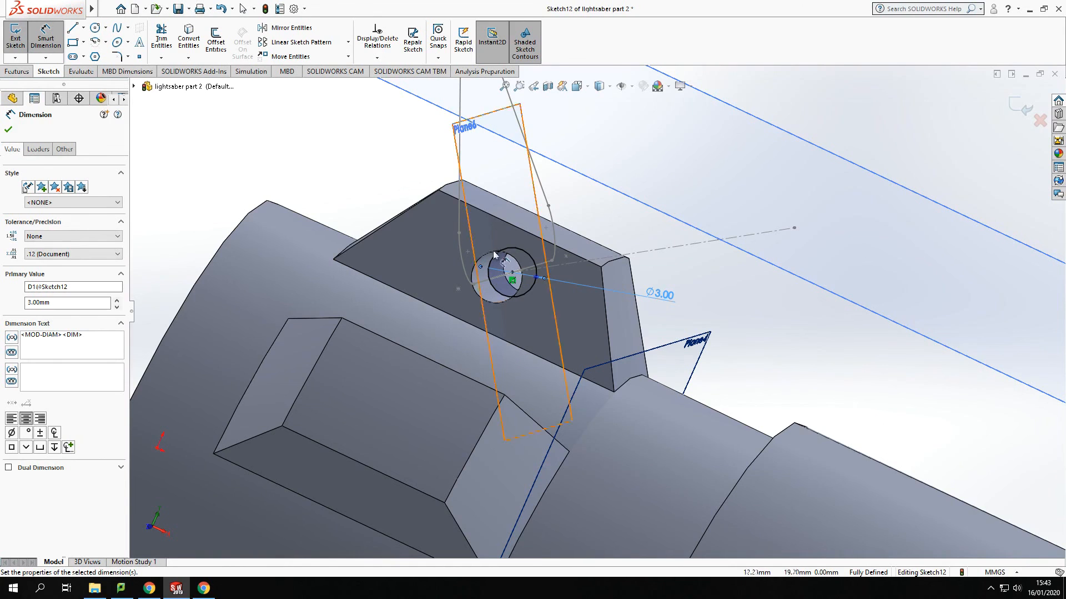
Step: Sweep the 3 mm circle along the rounded triangle sketch to form a solid ring through the end block's hole
scroll(577, 317, up, 3)
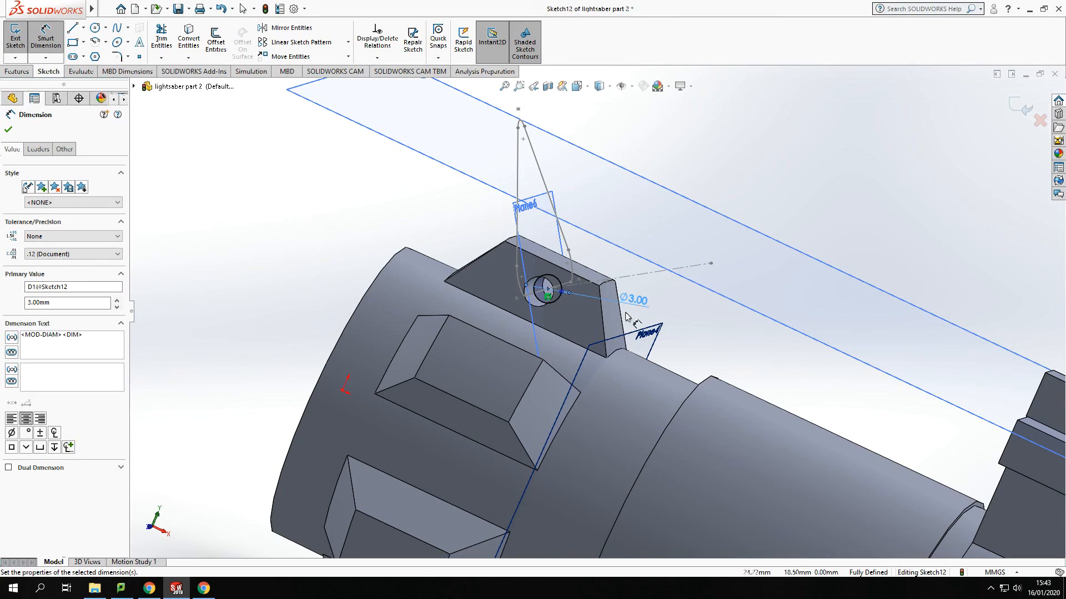
click(22, 73)
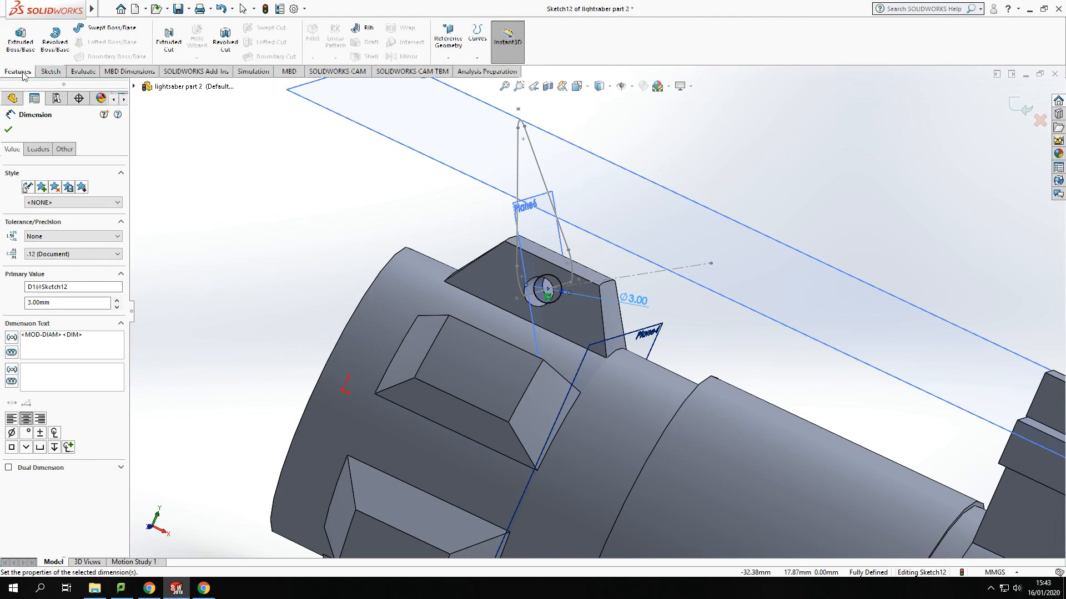
click(106, 28)
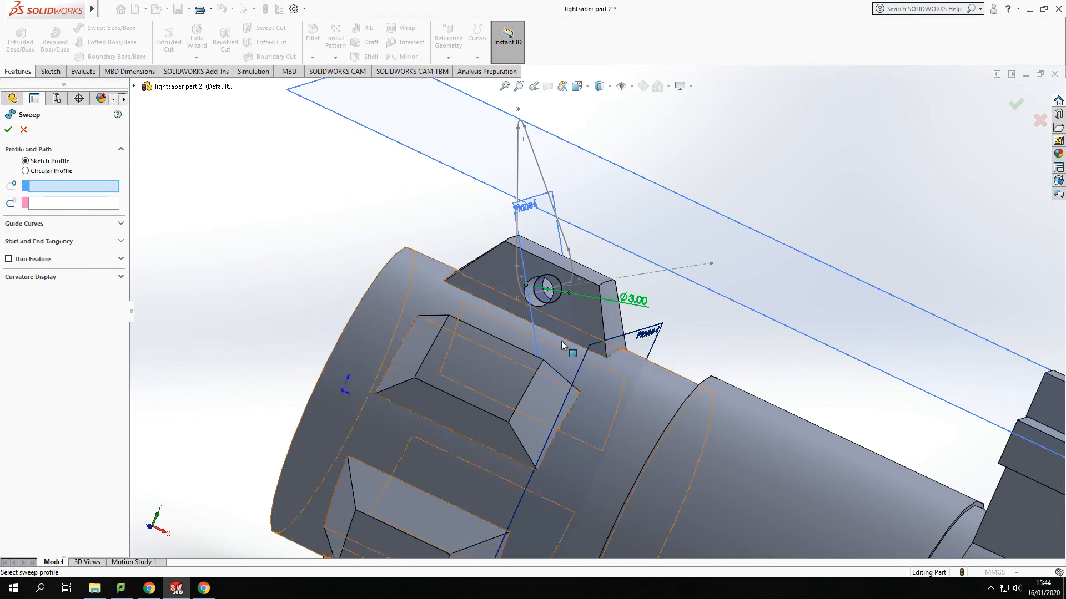
scroll(575, 274, down, 3)
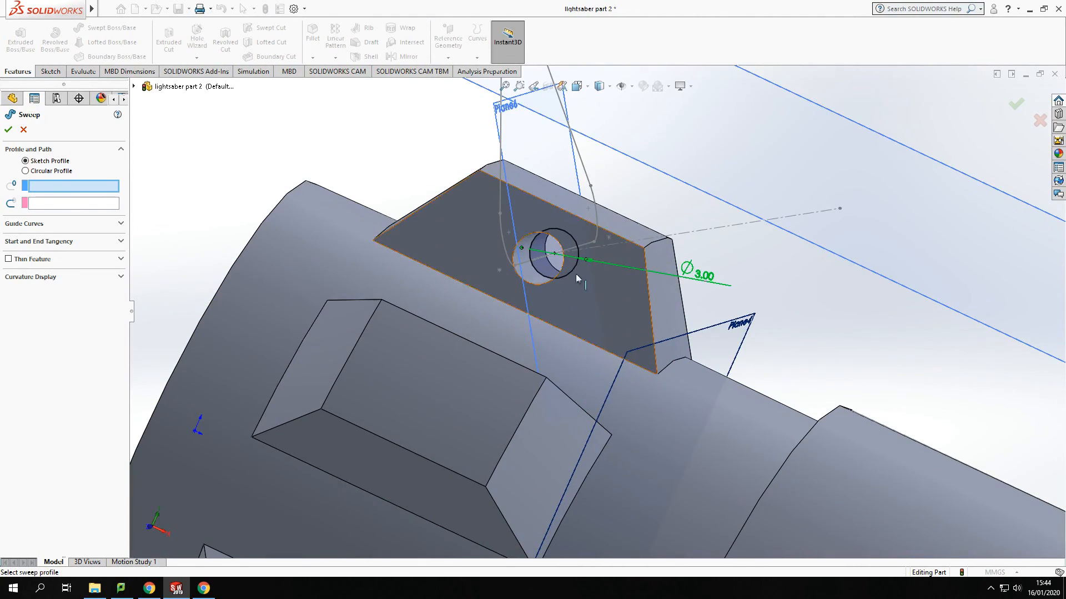
click(541, 273)
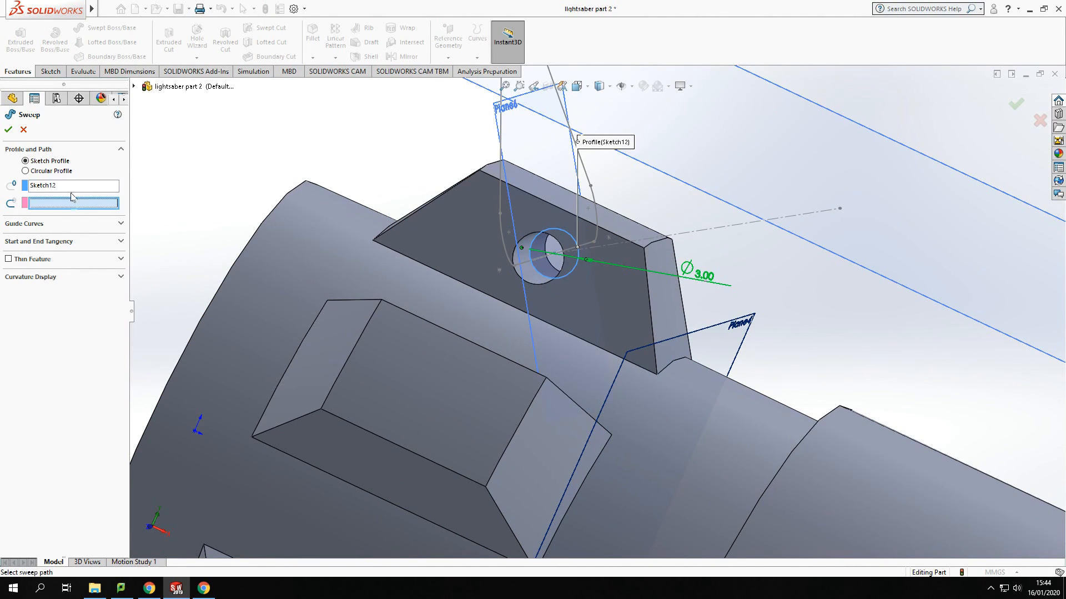
click(500, 176)
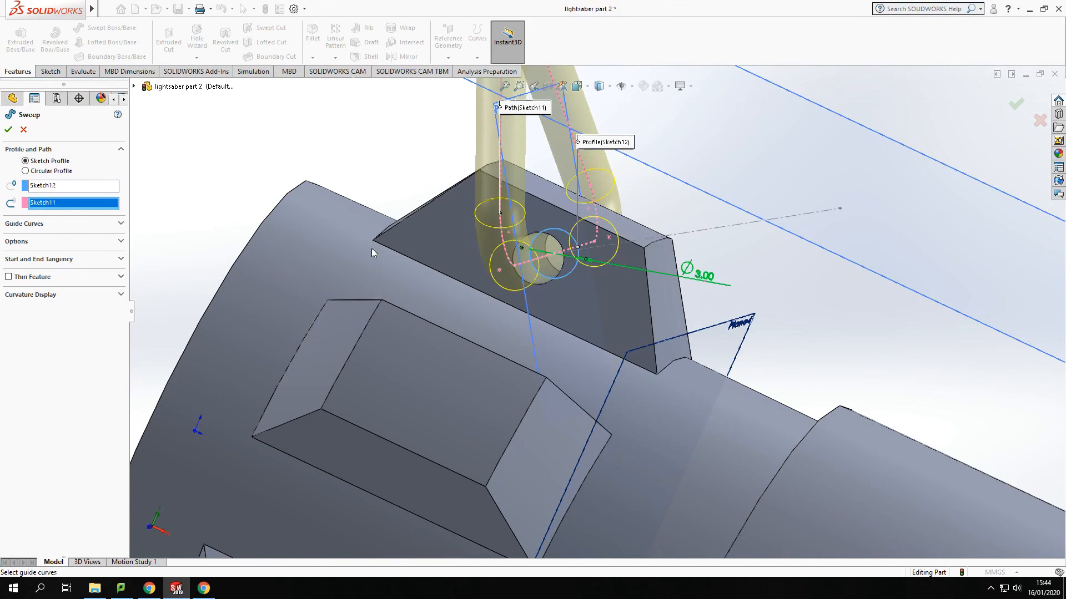
scroll(371, 248, up, 2)
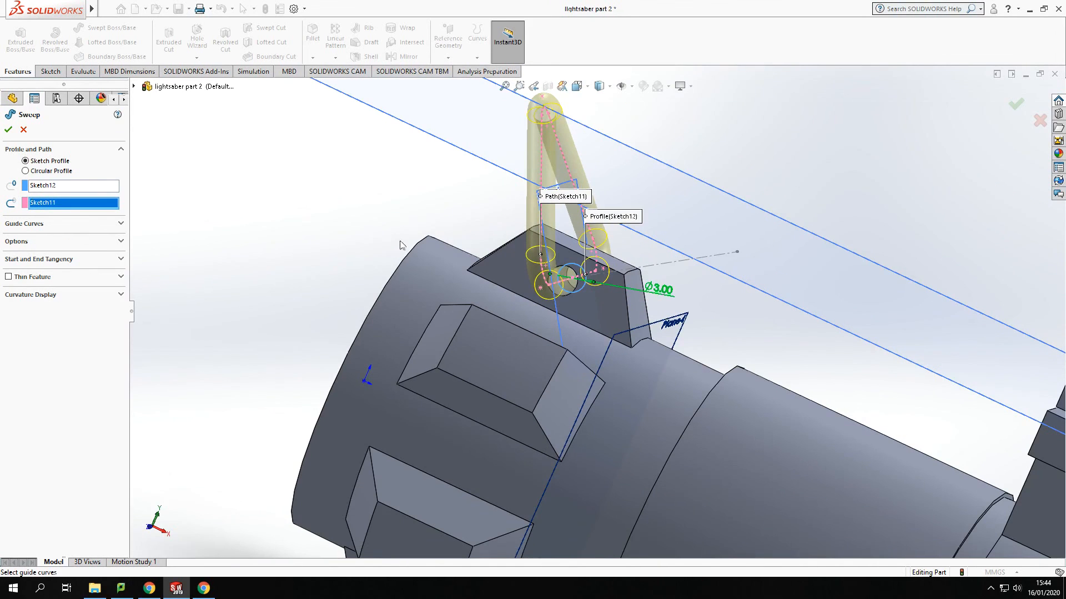
click(9, 130)
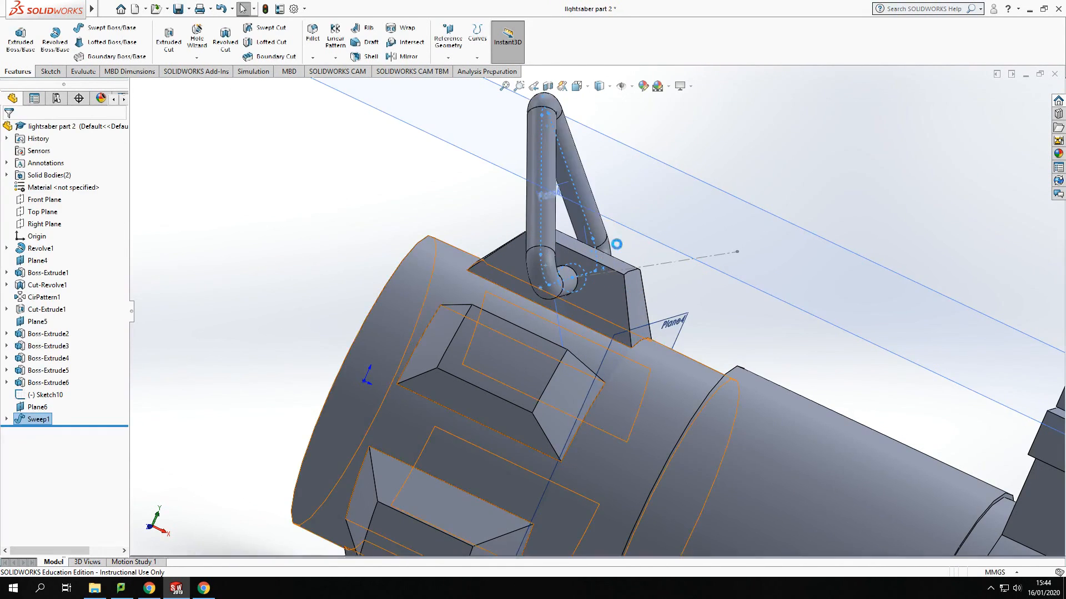
Step: Hide the reference planes Plane4, Plane5 and Plane6
scroll(810, 280, up, 3)
mouse_move(807, 276)
middle_down()
mouse_move(755, 267)
mouse_move(800, 261)
middle_up()
click(826, 213)
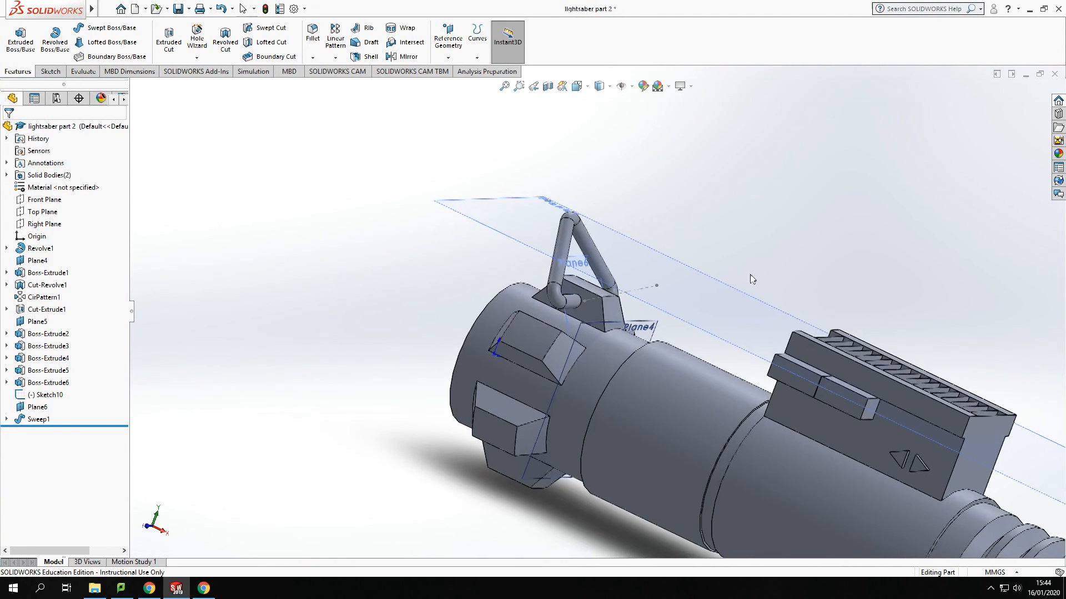
click(37, 409)
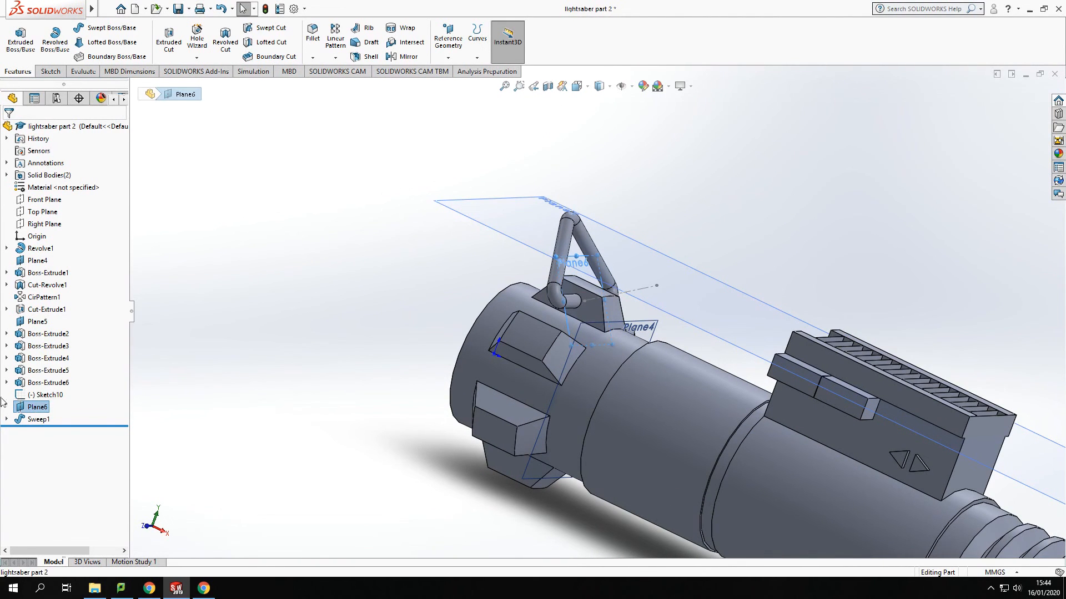
ctrl+click(39, 326)
ctrl+click(37, 261)
right_click(58, 258)
click(50, 244)
Step: Hide the leftover sketch with the construction line beside the end block
scroll(311, 404, up, 3)
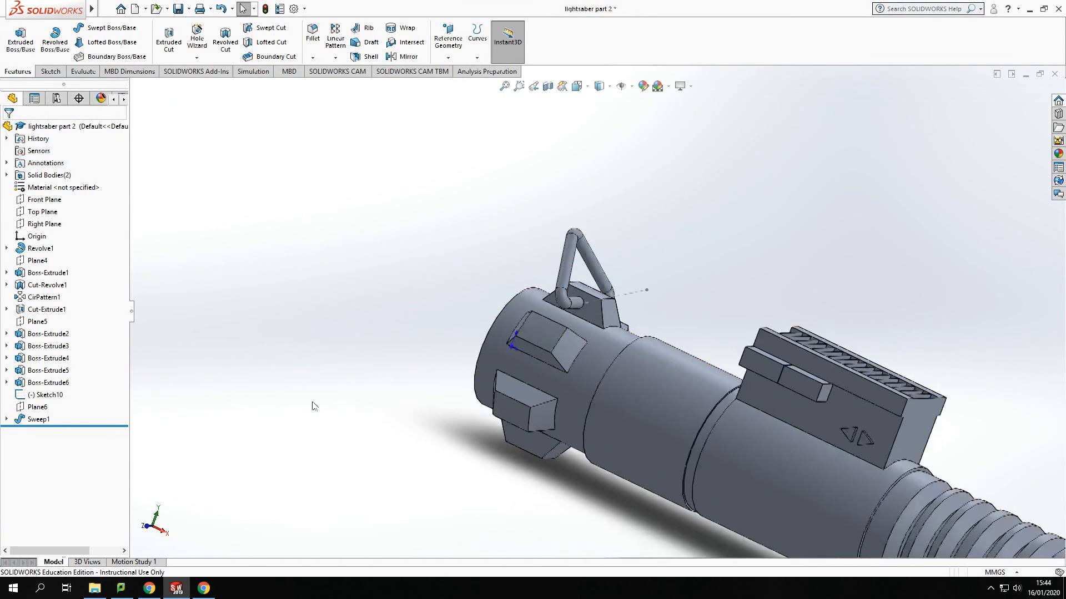
middle_drag(355, 394, 362, 411)
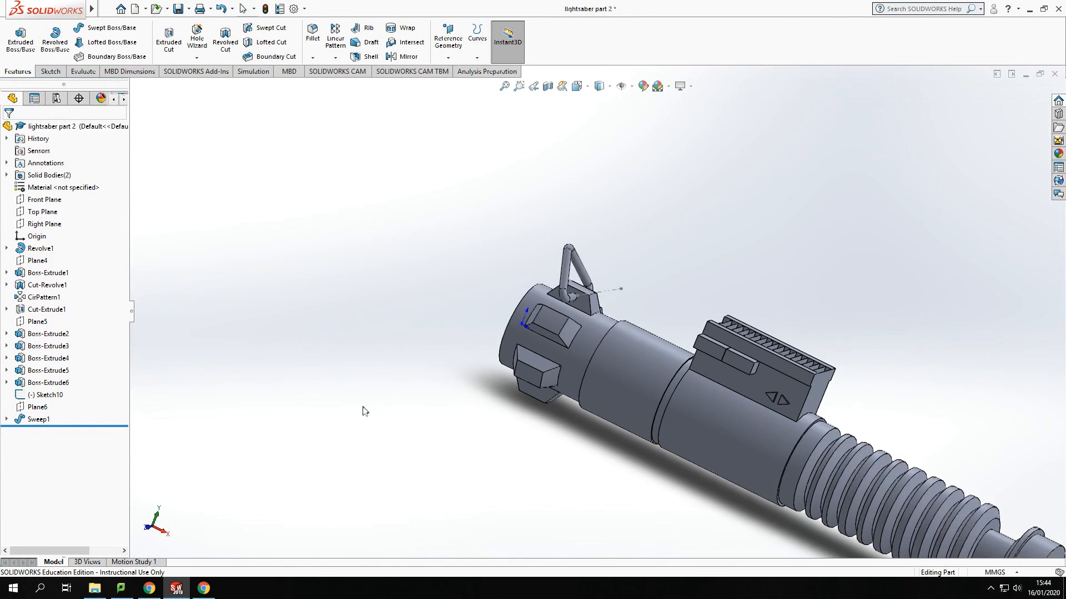
right_click(614, 296)
click(645, 272)
Step: Examine the whole lightsaber from several angles and distances, including the triangular ring and the end face
middle_drag(407, 392, 466, 485)
scroll(465, 485, up, 4)
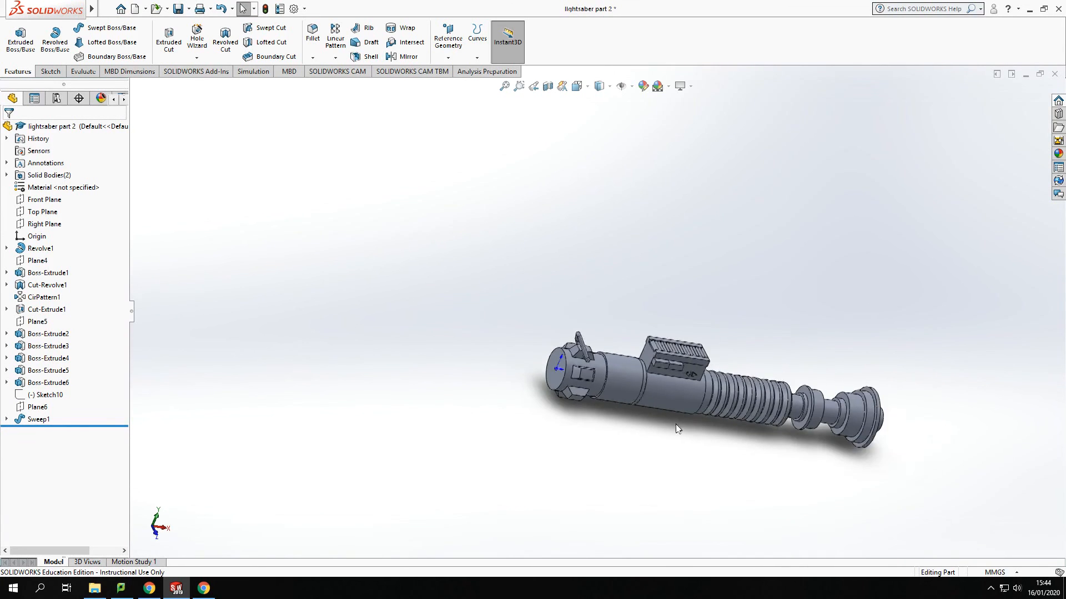
middle_drag(709, 442, 489, 475)
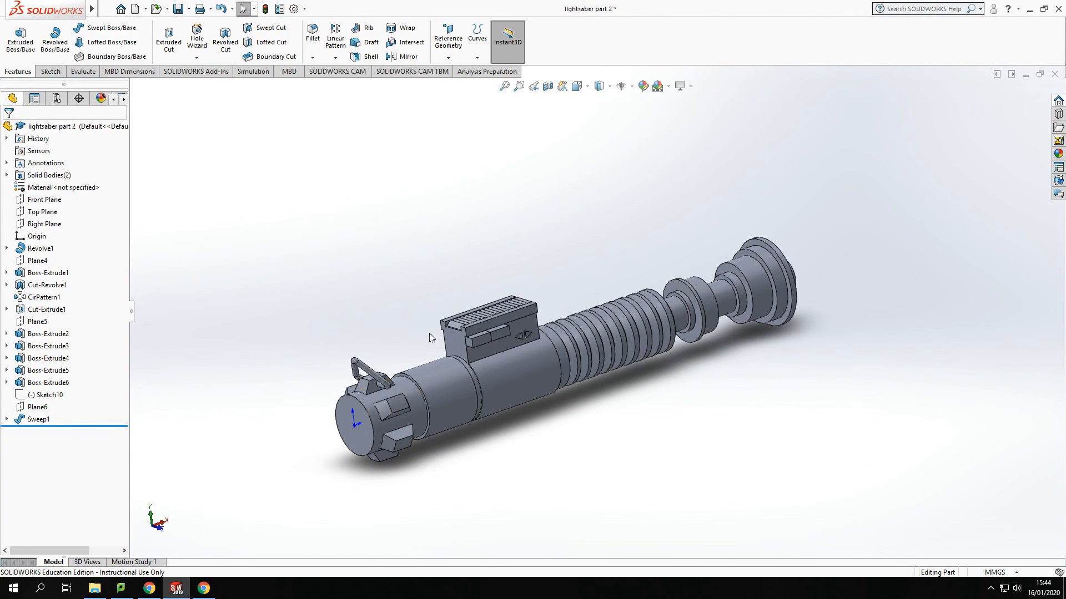
scroll(393, 405, down, 2)
click(384, 419)
scroll(395, 431, down, 2)
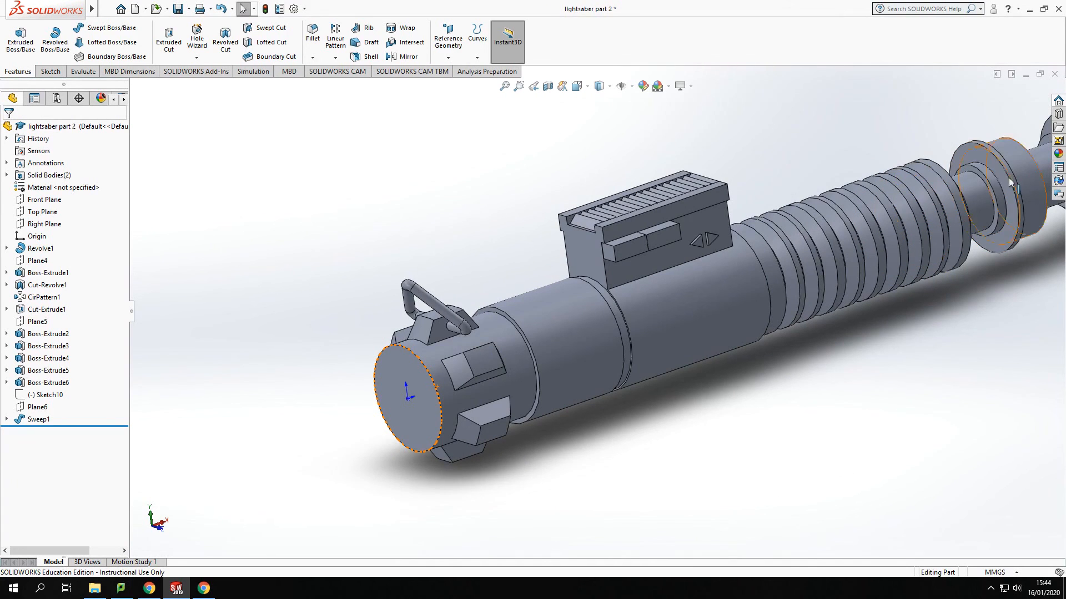
scroll(943, 234, up, 2)
scroll(950, 209, down, 1)
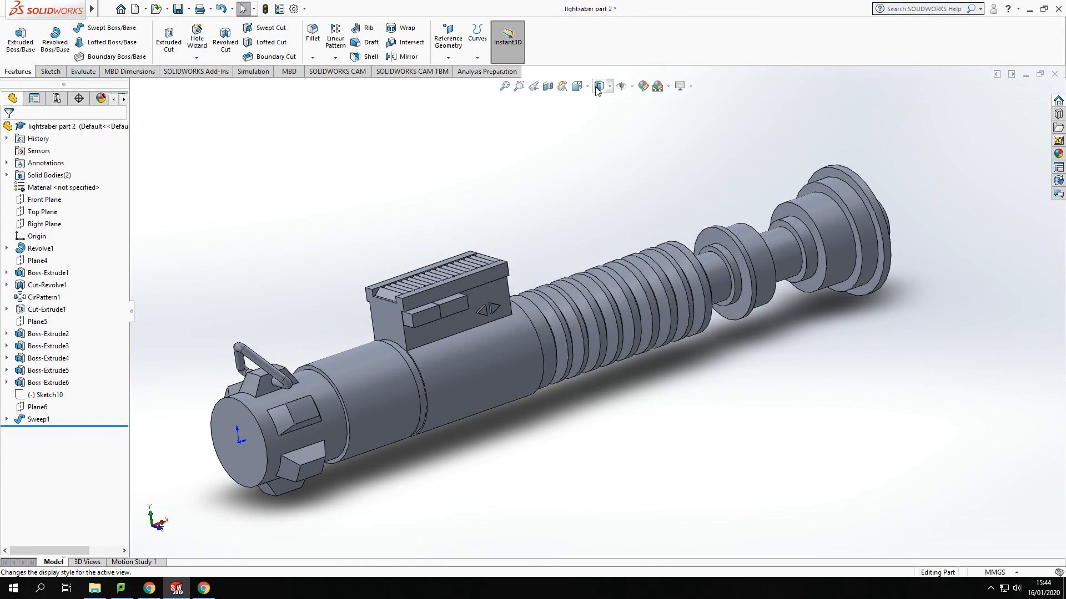
middle_drag(417, 224, 550, 348)
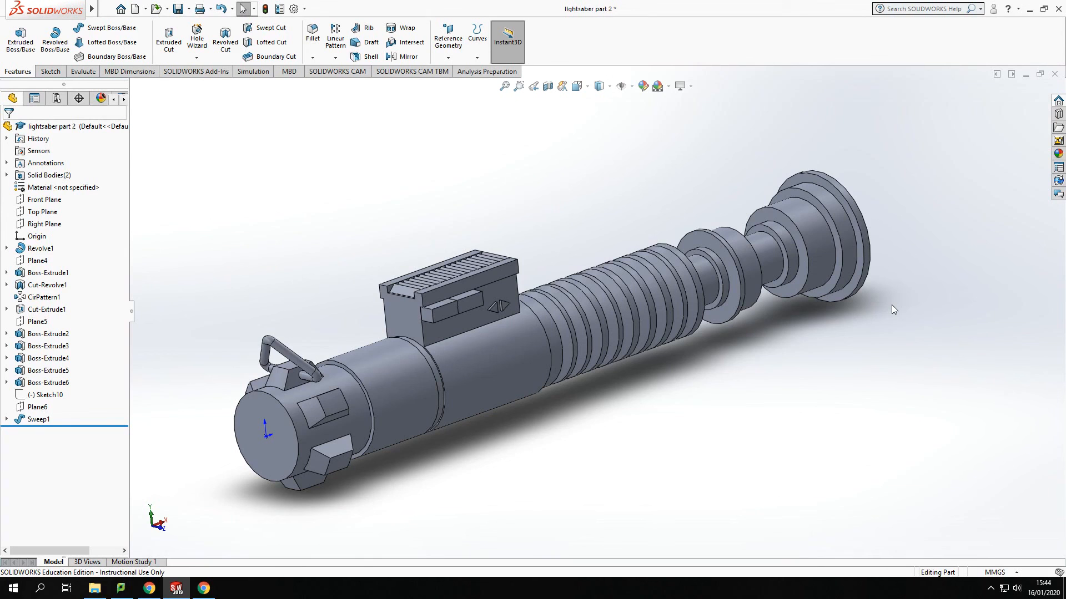
middle_drag(917, 256, 810, 289)
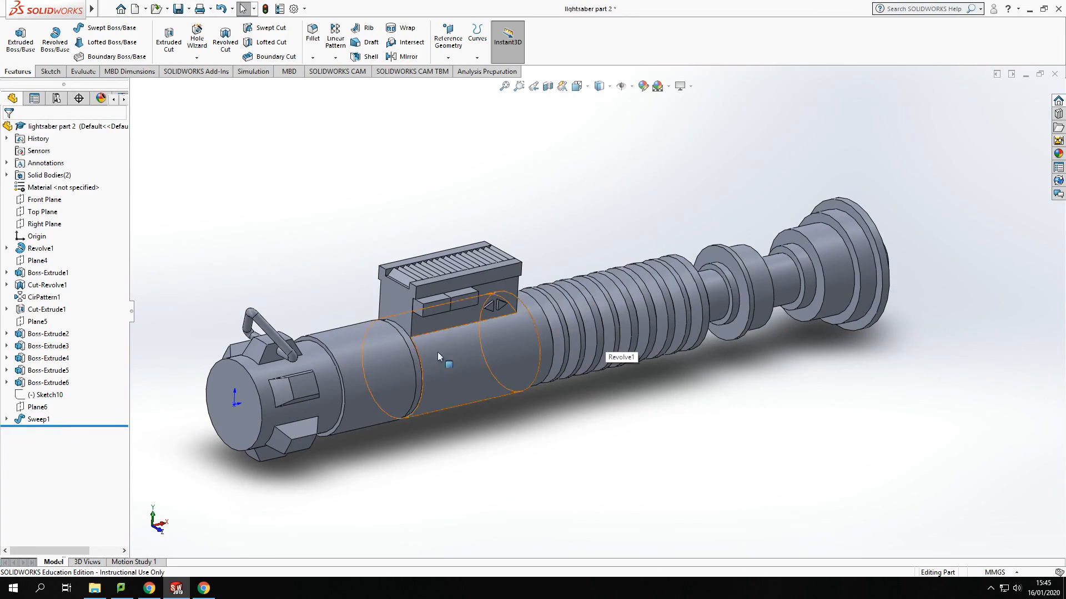